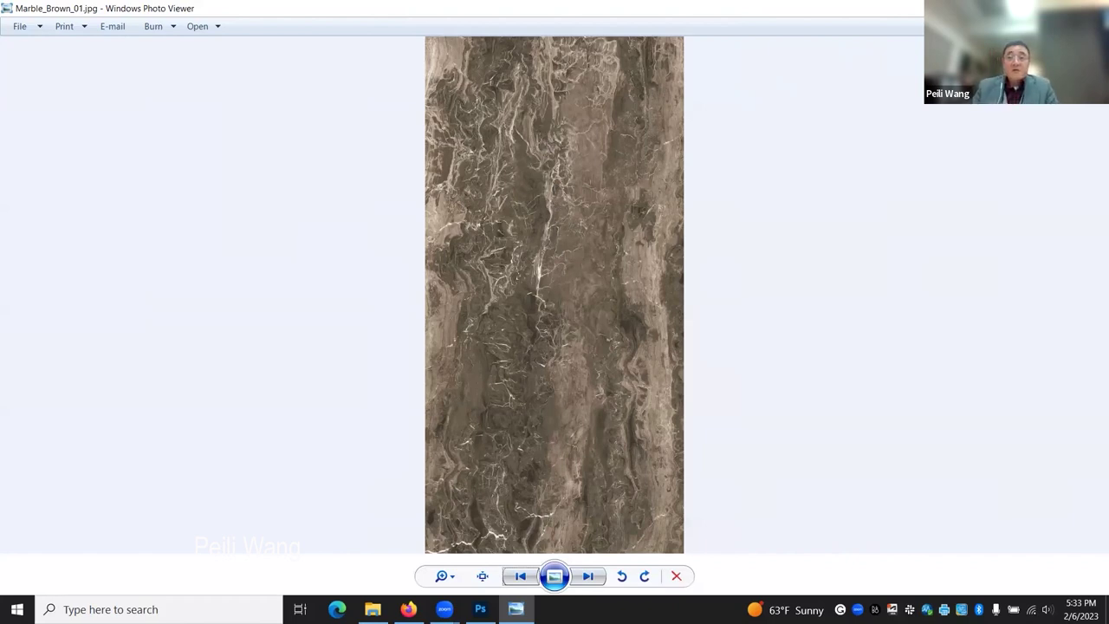
- Close the Marble_Brown_01.jpg preview and bring the Photoshop lobby sketch window forward
{"action": "key", "text": "alt+F4"}
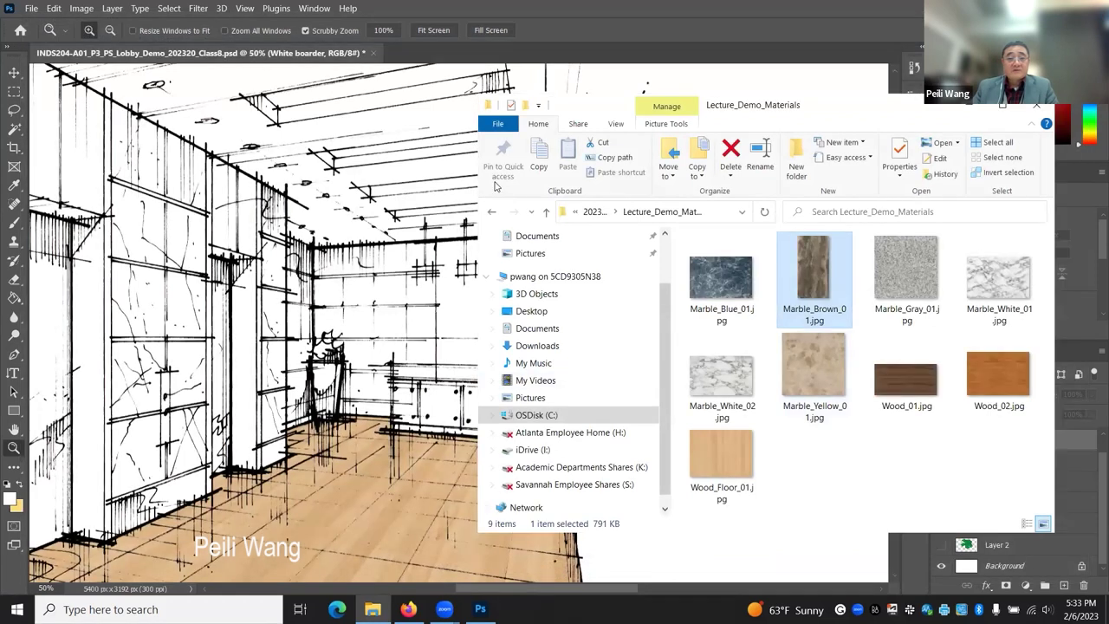
{"action": "left_click", "coordinate": [293, 73]}
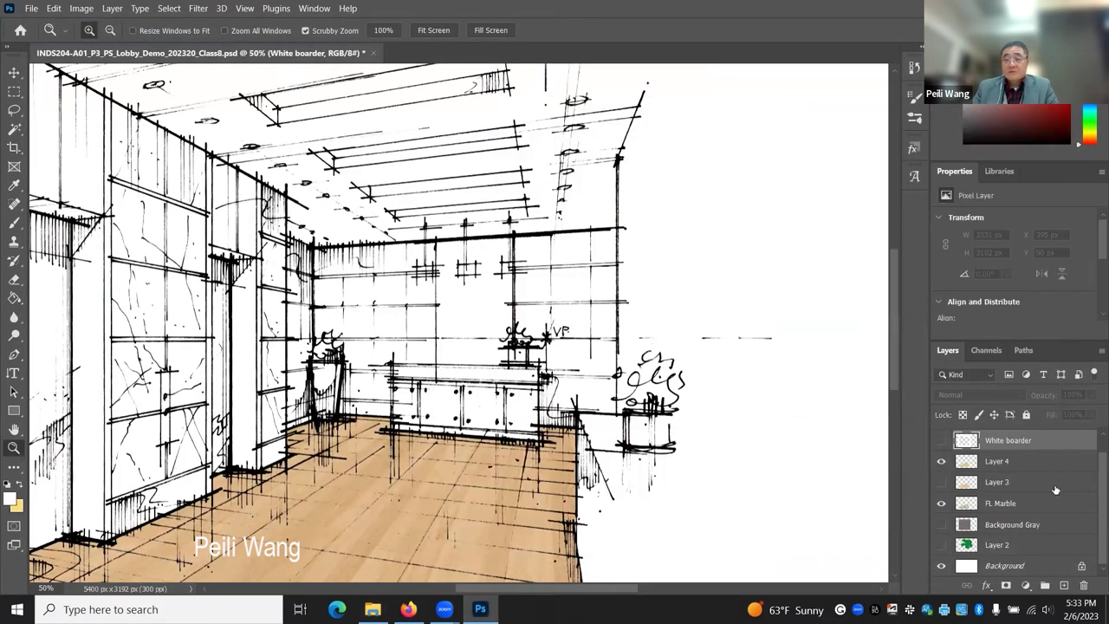
- Make Layer 4 active and float the lobby sketch into a smaller window
{"action": "scroll", "coordinate": [1091, 485], "scroll_direction": "up", "scroll_amount": 1}
{"action": "scroll", "coordinate": [1091, 509], "scroll_direction": "down", "scroll_amount": 1}
{"action": "left_click", "coordinate": [996, 462]}
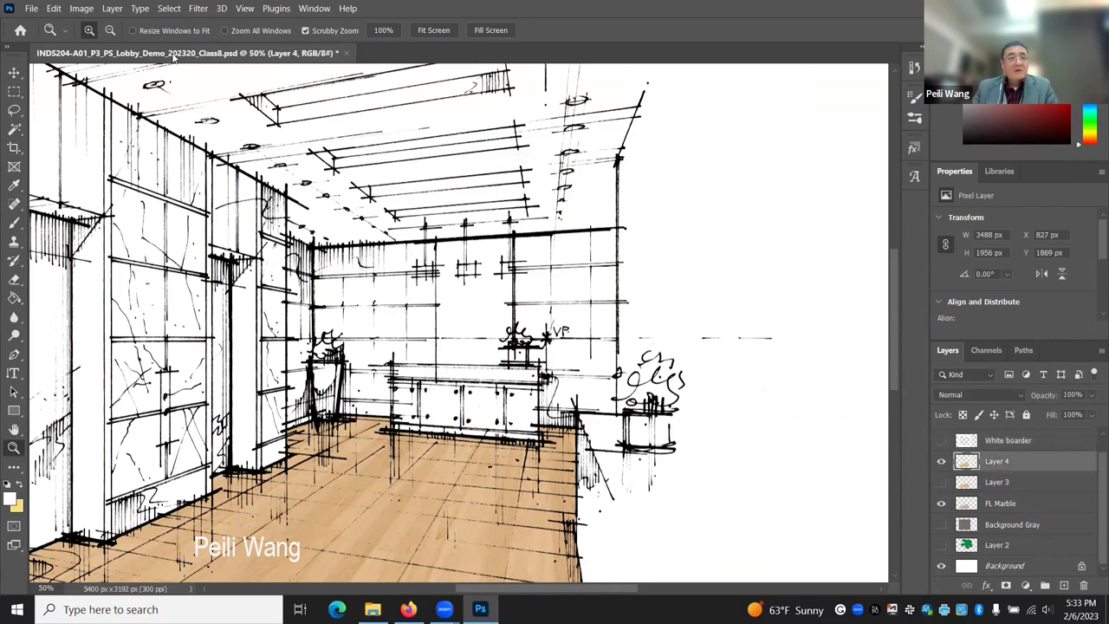
{"action": "left_click_drag", "start_coordinate": [186, 52], "coordinate": [226, 59]}
{"action": "left_click_drag", "start_coordinate": [897, 592], "coordinate": [708, 556]}
{"action": "left_click_drag", "start_coordinate": [265, 68], "coordinate": [281, 61]}
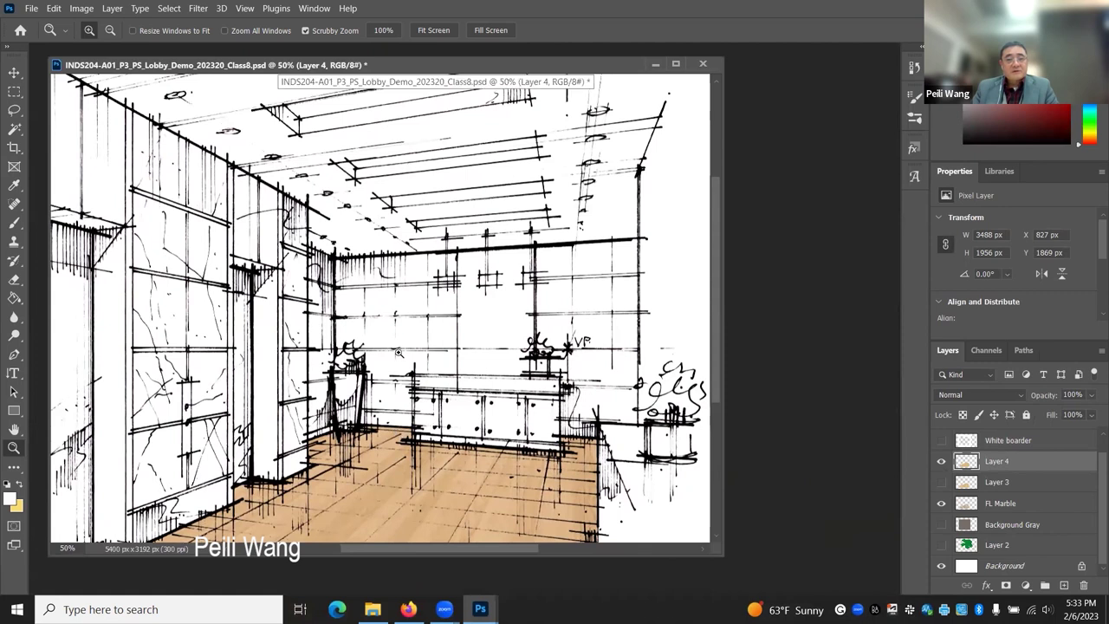
- Drag Marble_Brown_01.jpg in from Explorer and float it, enlarged, right of the sketch
{"action": "left_click", "coordinate": [373, 609]}
{"action": "left_click_drag", "start_coordinate": [814, 263], "coordinate": [780, 85]}
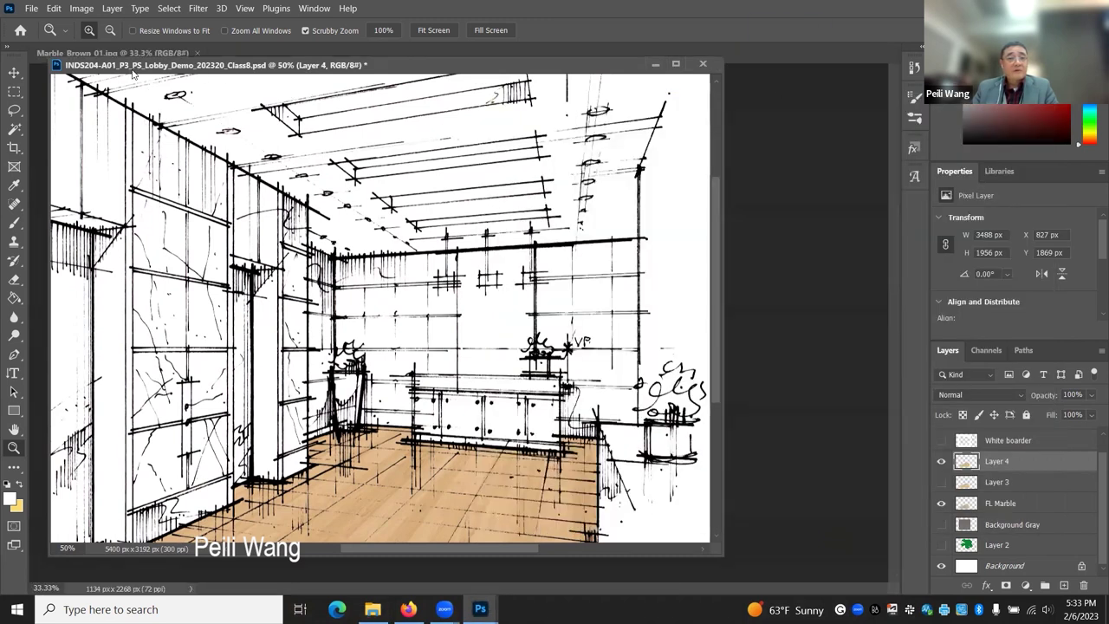
{"action": "left_click_drag", "start_coordinate": [125, 50], "coordinate": [232, 102]}
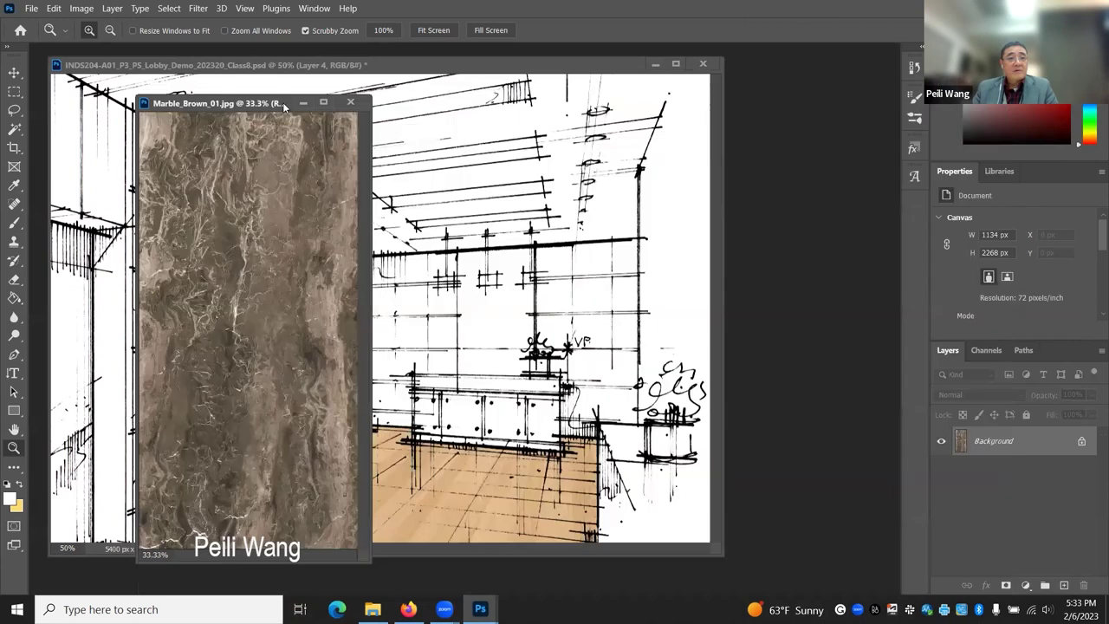
{"action": "left_click_drag", "start_coordinate": [737, 113], "coordinate": [740, 103]}
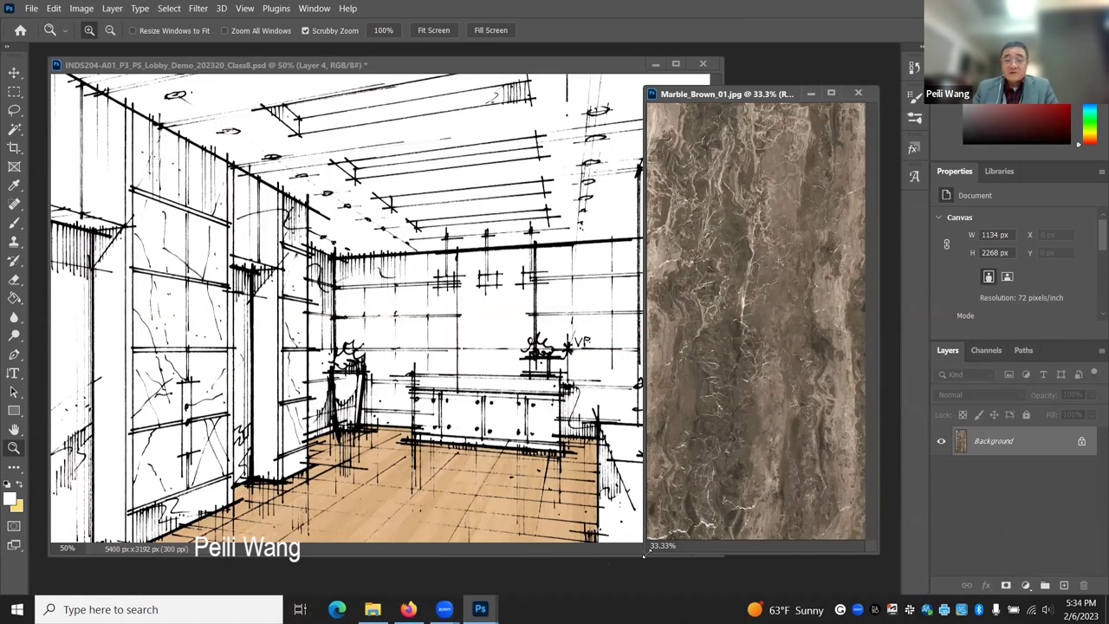
{"action": "left_click_drag", "start_coordinate": [644, 553], "coordinate": [573, 575]}
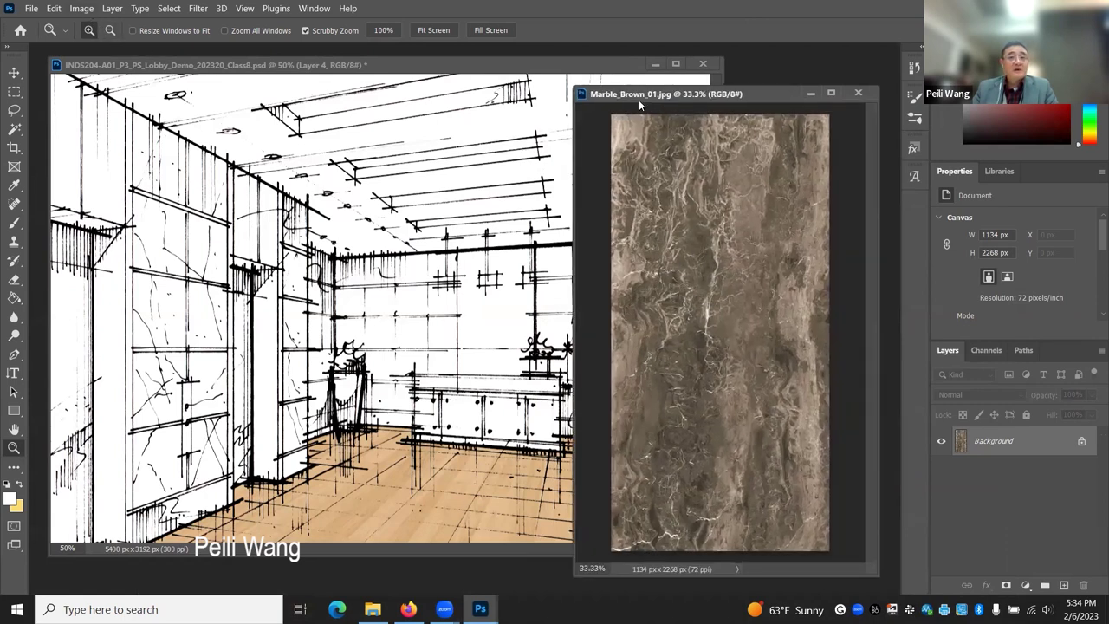
- Rotate the marble 90° counter-clockwise to 2268 × 1134 px, after undoing a clockwise attempt
{"action": "left_click", "coordinate": [82, 9]}
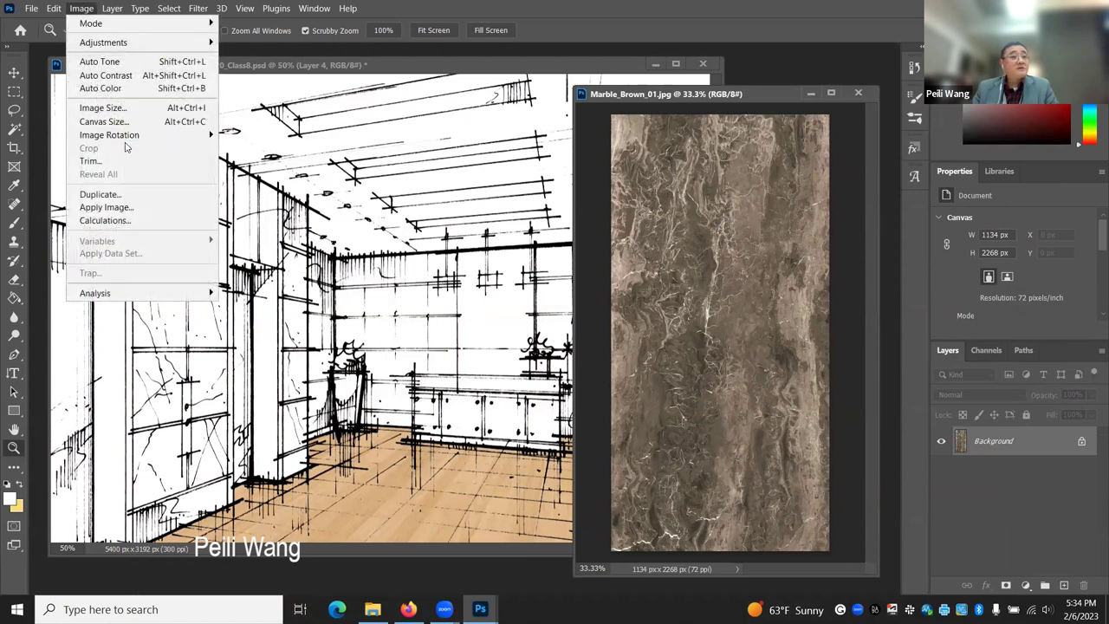
{"action": "mouse_move", "coordinate": [132, 140]}
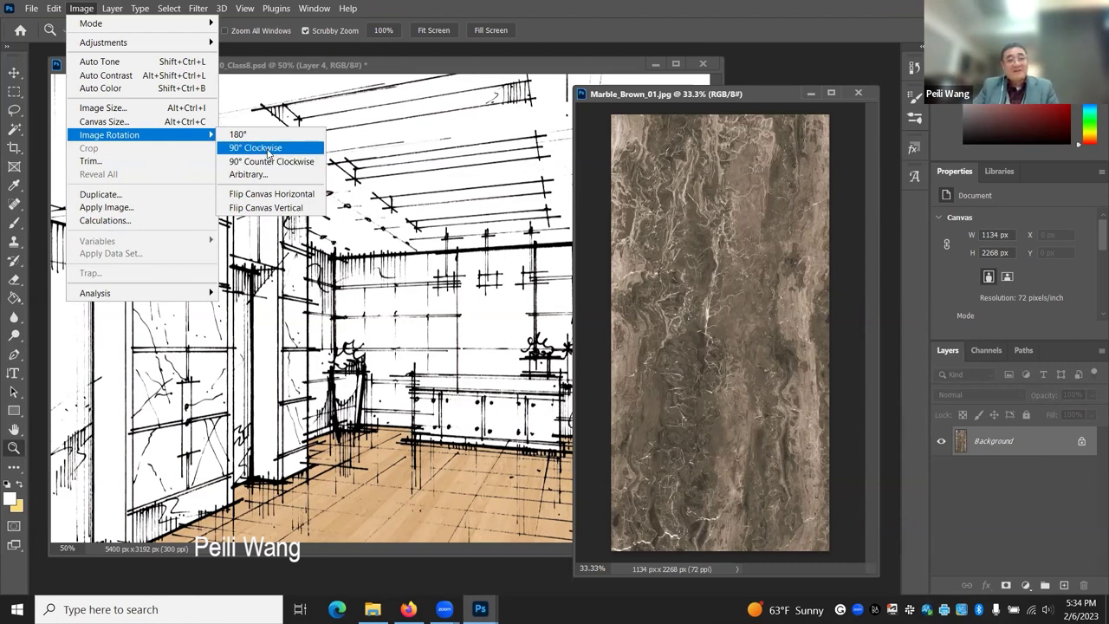
{"action": "left_click", "coordinate": [258, 148]}
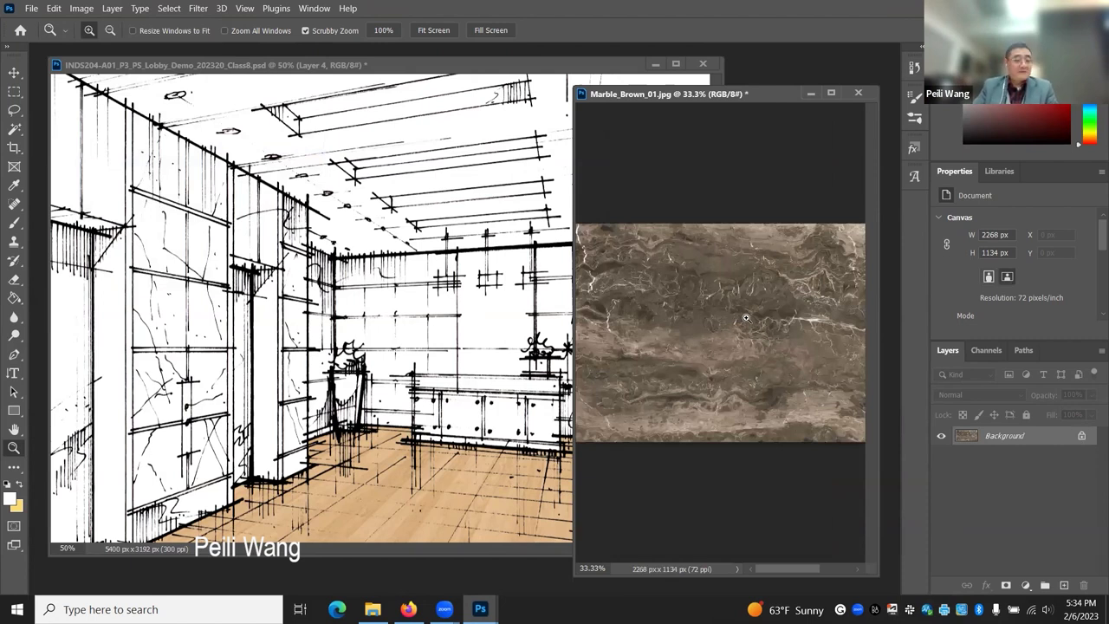
{"action": "key", "text": "ctrl+z"}
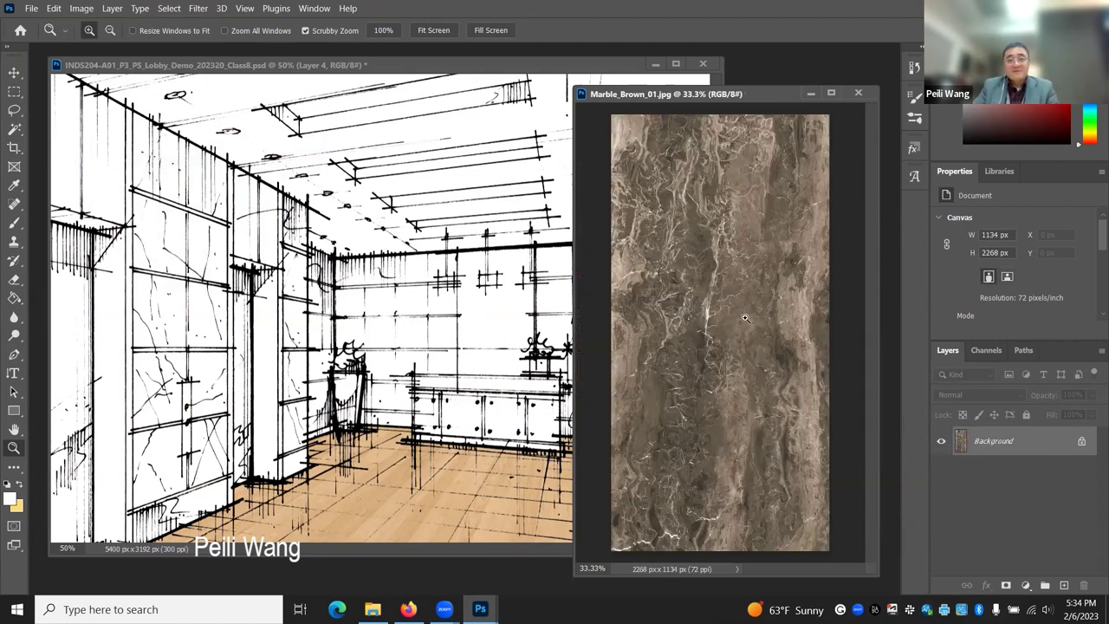
{"action": "left_click", "coordinate": [82, 8]}
{"action": "mouse_move", "coordinate": [204, 42]}
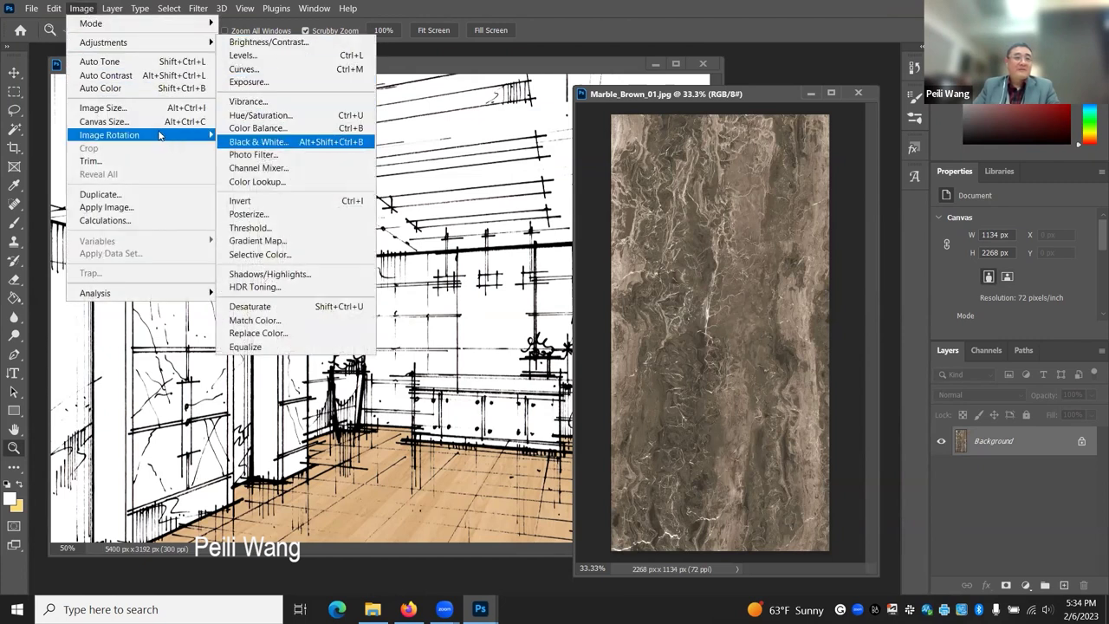
{"action": "mouse_move", "coordinate": [154, 42]}
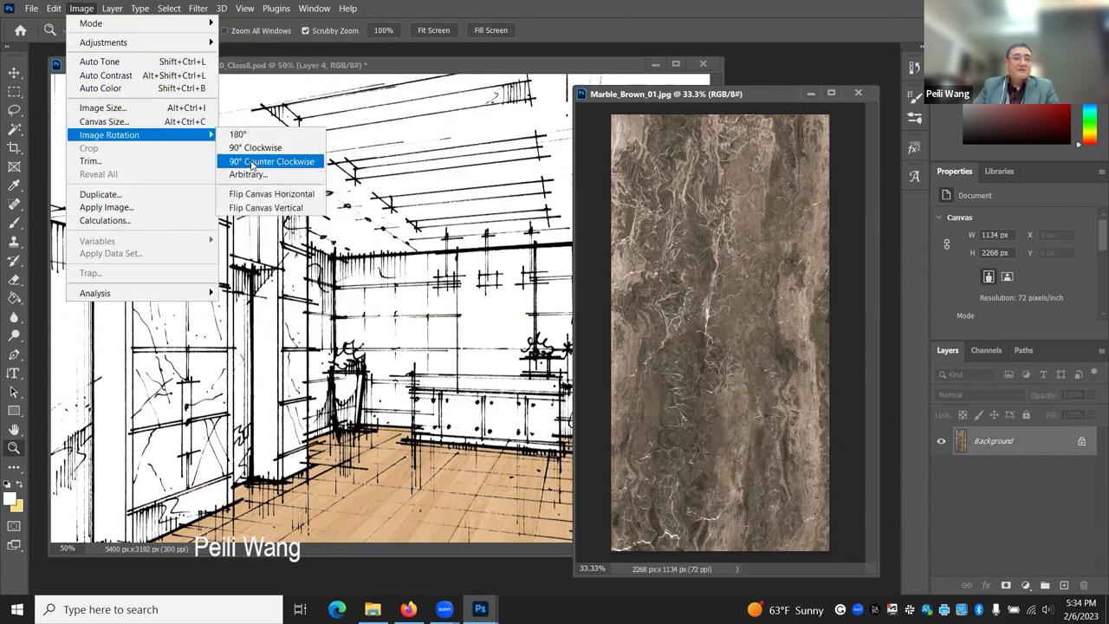
{"action": "left_click", "coordinate": [252, 163]}
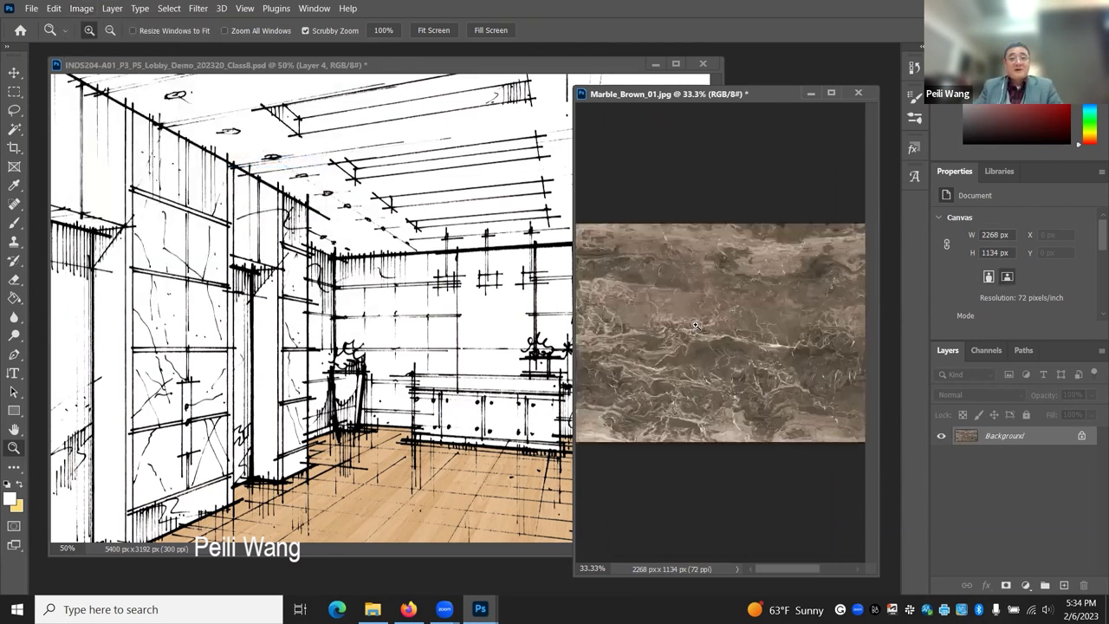
{"action": "left_click", "coordinate": [15, 72]}
- Drag the marble into the lobby sketch as a new layer over the back wall area
{"action": "mouse_move", "coordinate": [704, 357]}
{"action": "left_mouse_down"}
{"action": "mouse_move", "coordinate": [424, 385]}
{"action": "mouse_move", "coordinate": [399, 339]}
{"action": "left_mouse_up"}
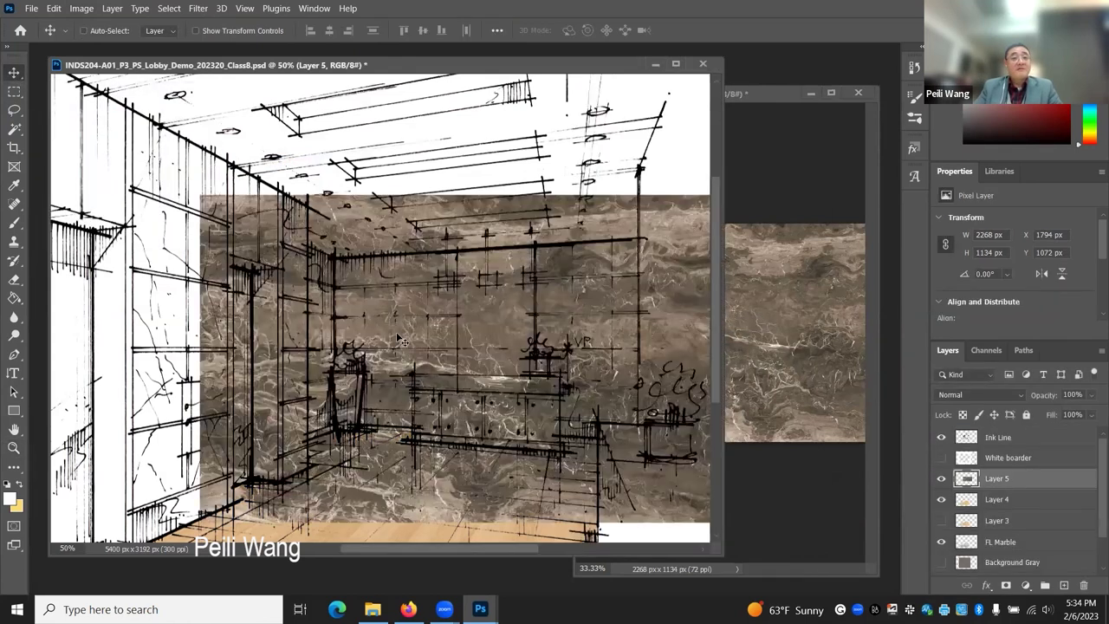
{"action": "left_click_drag", "start_coordinate": [445, 287], "coordinate": [300, 248]}
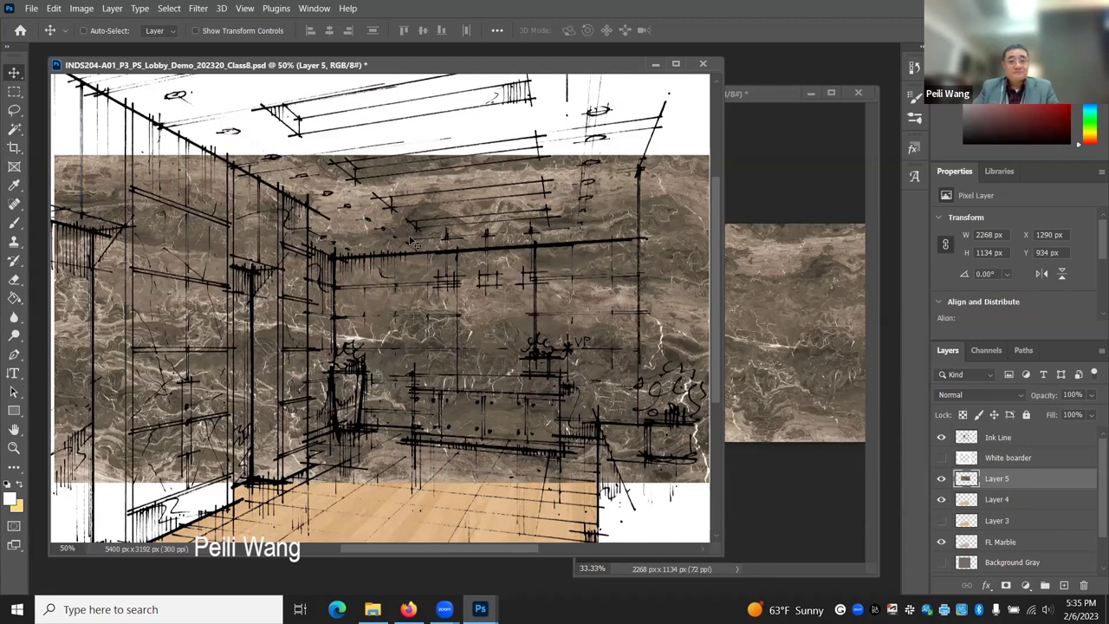
{"action": "left_click_drag", "start_coordinate": [722, 552], "coordinate": [791, 573]}
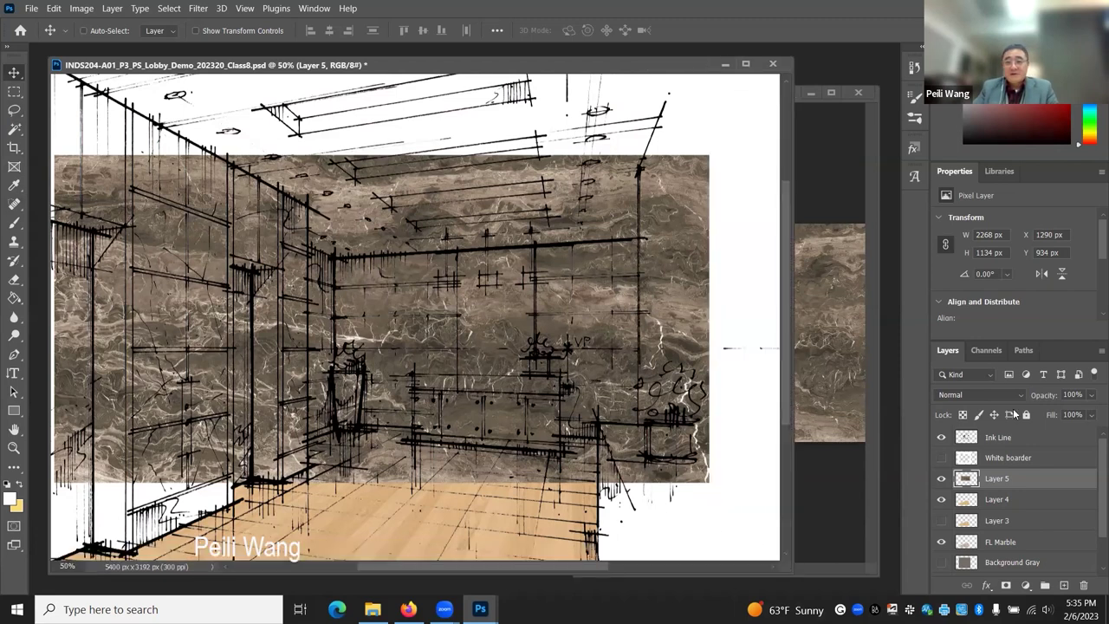
{"action": "left_click", "coordinate": [941, 478]}
{"action": "left_click", "coordinate": [940, 478]}
- Rename Layer 5 to Backwall_Mable_01 and move it to X 1468, Y 1029 px
{"action": "double_click", "coordinate": [998, 478]}
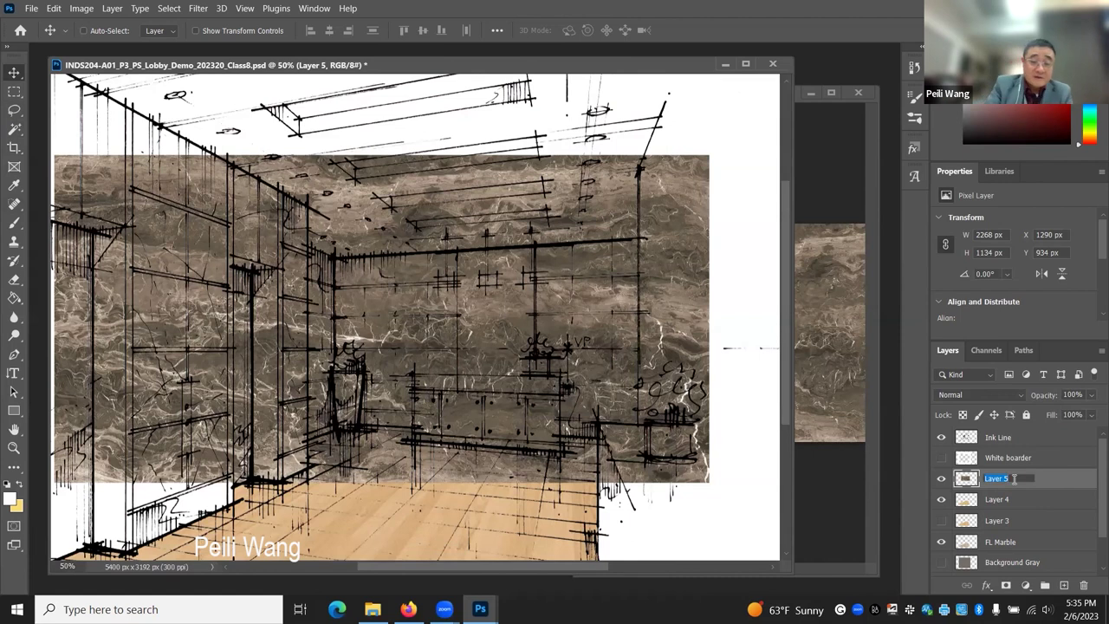
{"action": "type", "text": "Backwall_Mable_01"}
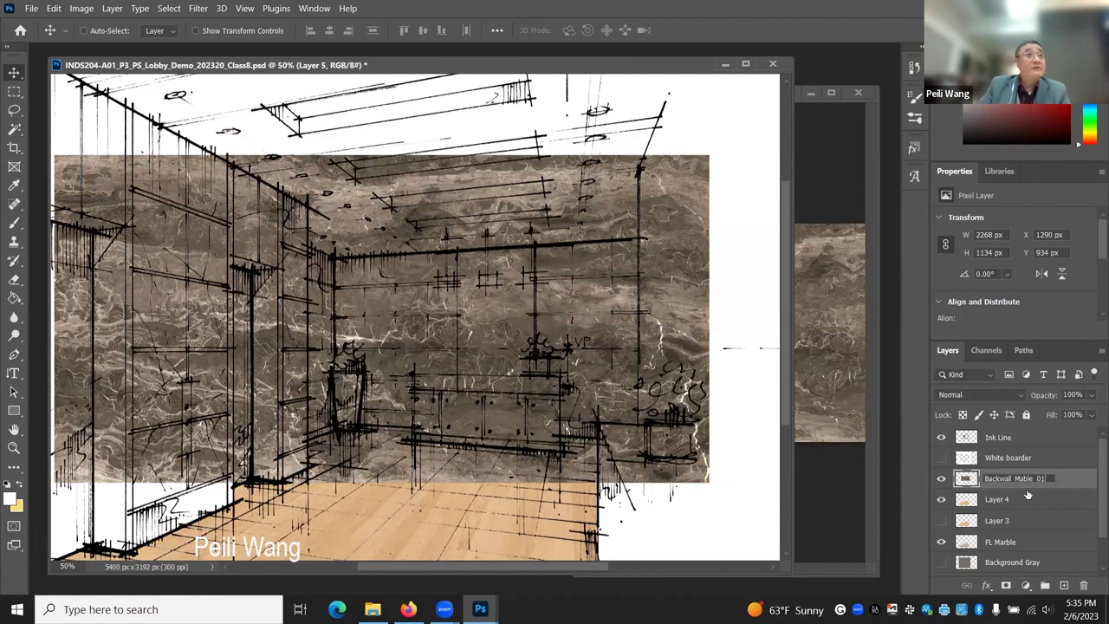
{"action": "left_click", "coordinate": [997, 503]}
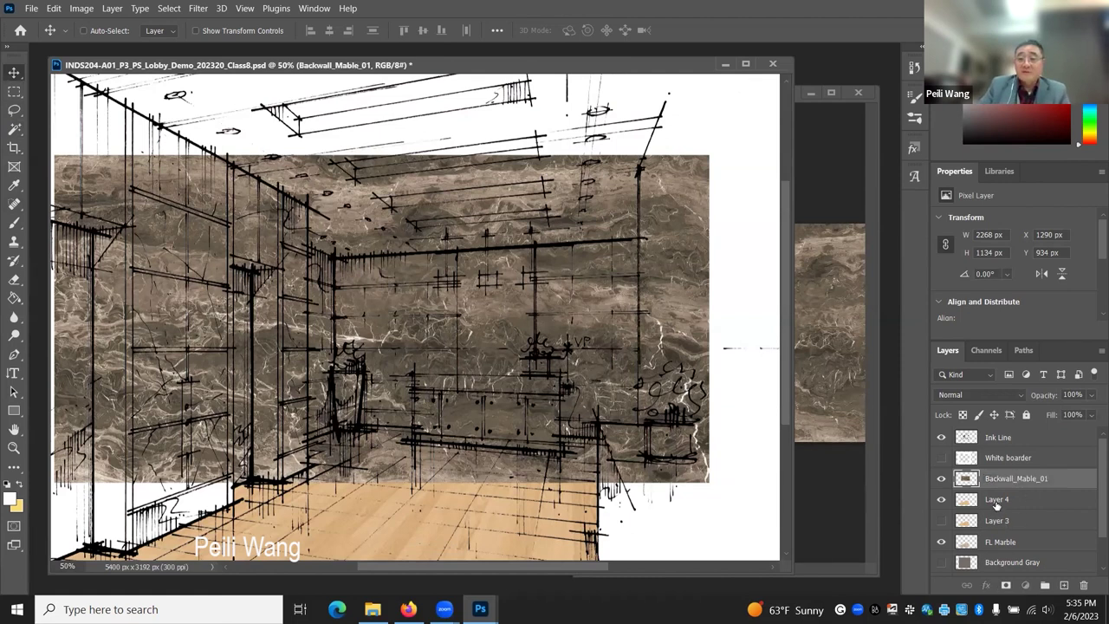
{"action": "left_click", "coordinate": [1009, 478]}
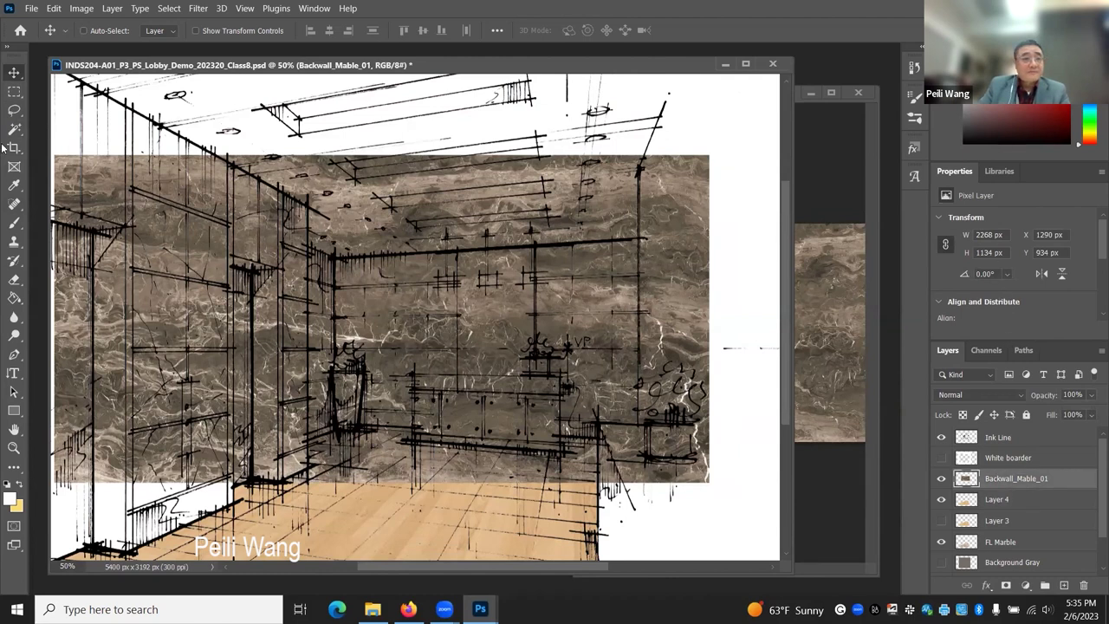
{"action": "left_click_drag", "start_coordinate": [423, 261], "coordinate": [483, 274]}
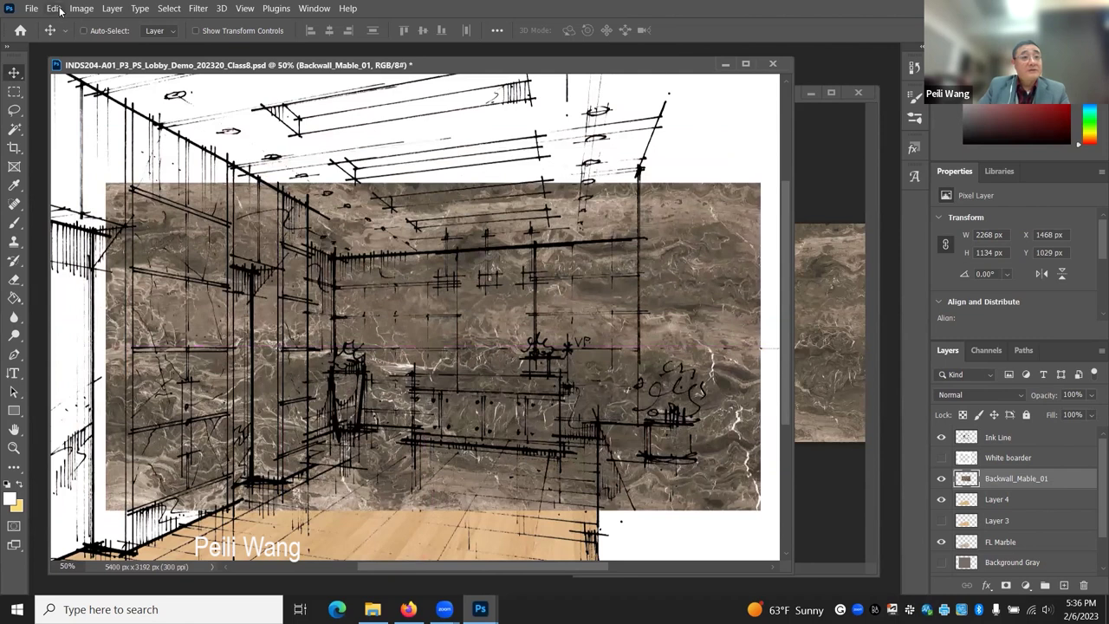
- With Edit > Transform > Distort, pull the marble's left corners onto the back wall's left edge
{"action": "left_click", "coordinate": [53, 9]}
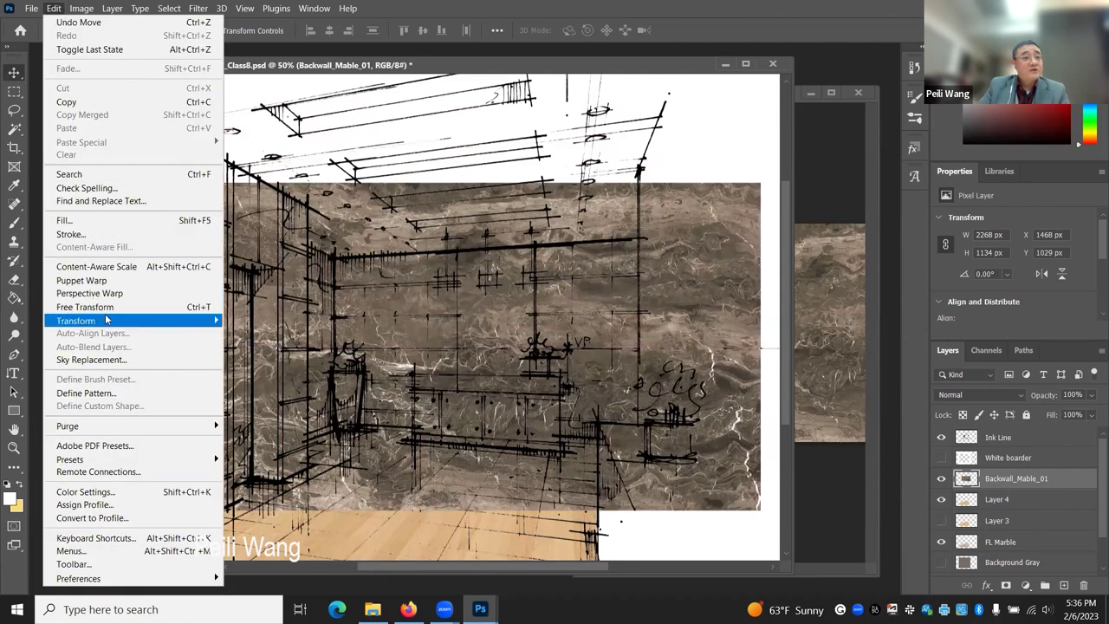
{"action": "mouse_move", "coordinate": [173, 320]}
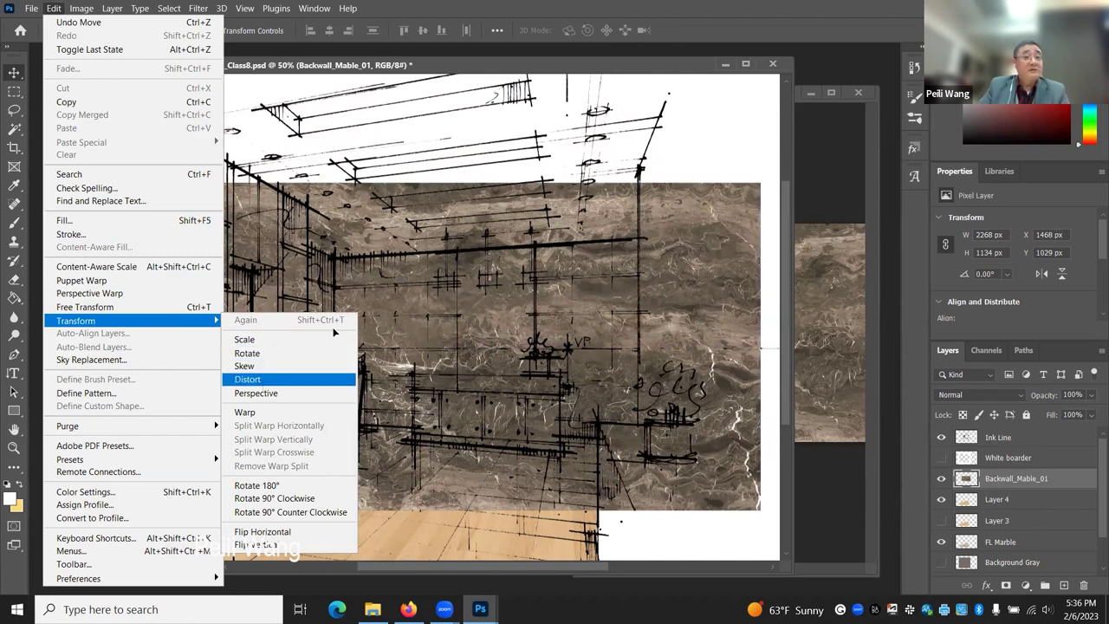
{"action": "left_click", "coordinate": [264, 384]}
{"action": "left_click_drag", "start_coordinate": [106, 182], "coordinate": [149, 281]}
{"action": "left_click_drag", "start_coordinate": [105, 514], "coordinate": [210, 446]}
{"action": "left_click_drag", "start_coordinate": [151, 286], "coordinate": [270, 254]}
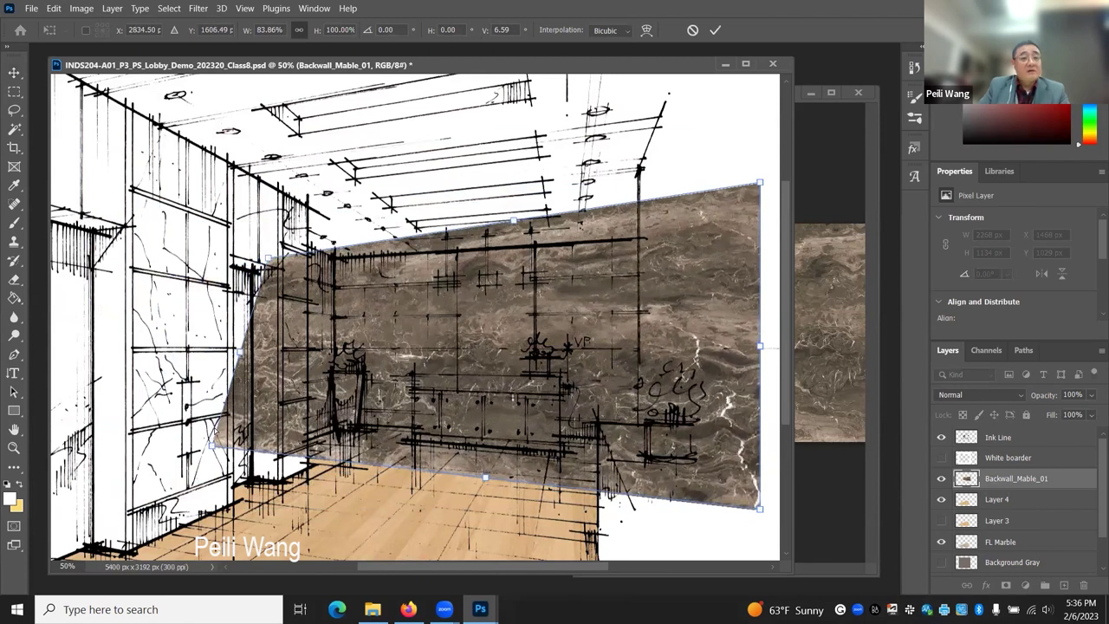
{"action": "left_click_drag", "start_coordinate": [214, 443], "coordinate": [277, 430]}
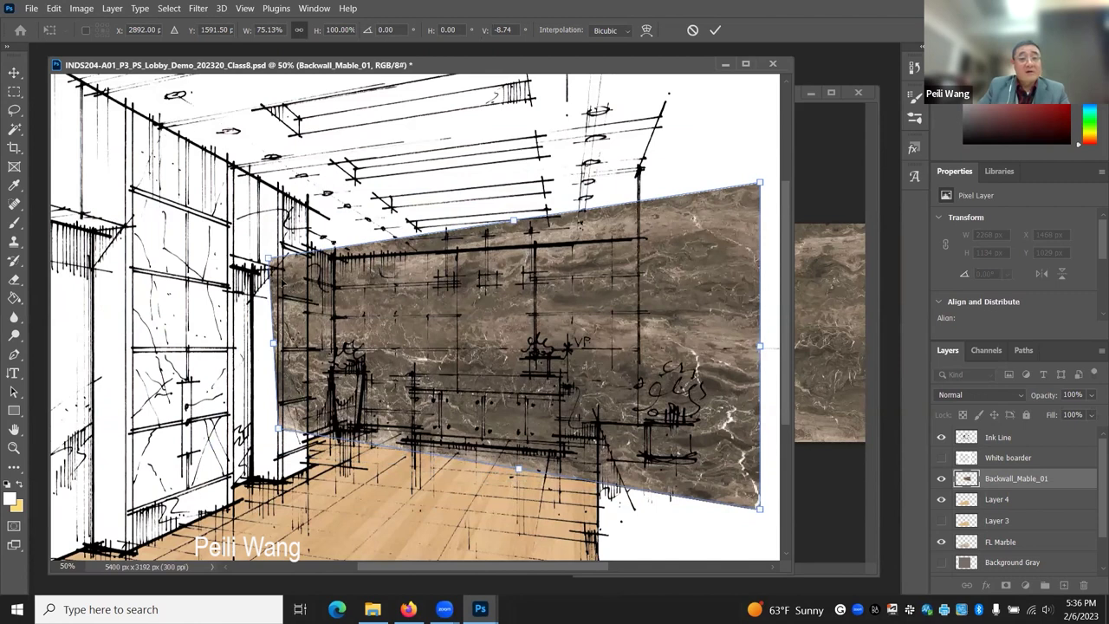
{"action": "mouse_move", "coordinate": [291, 258]}
{"action": "left_mouse_down"}
{"action": "mouse_move", "coordinate": [323, 223]}
{"action": "mouse_move", "coordinate": [293, 237]}
{"action": "left_mouse_up"}
{"action": "left_click_drag", "start_coordinate": [279, 428], "coordinate": [299, 440]}
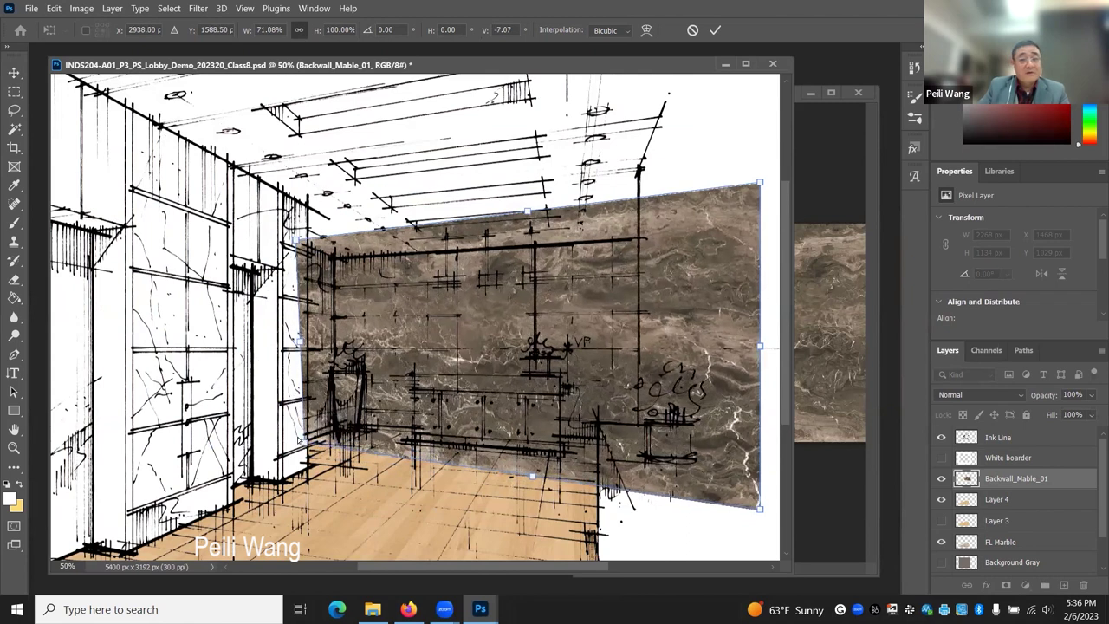
- Fit the right corners to the wall, fine-tune the top-left, and commit at 1300 × 902 px
{"action": "left_click_drag", "start_coordinate": [760, 512], "coordinate": [705, 483]}
{"action": "left_click_drag", "start_coordinate": [761, 182], "coordinate": [661, 209]}
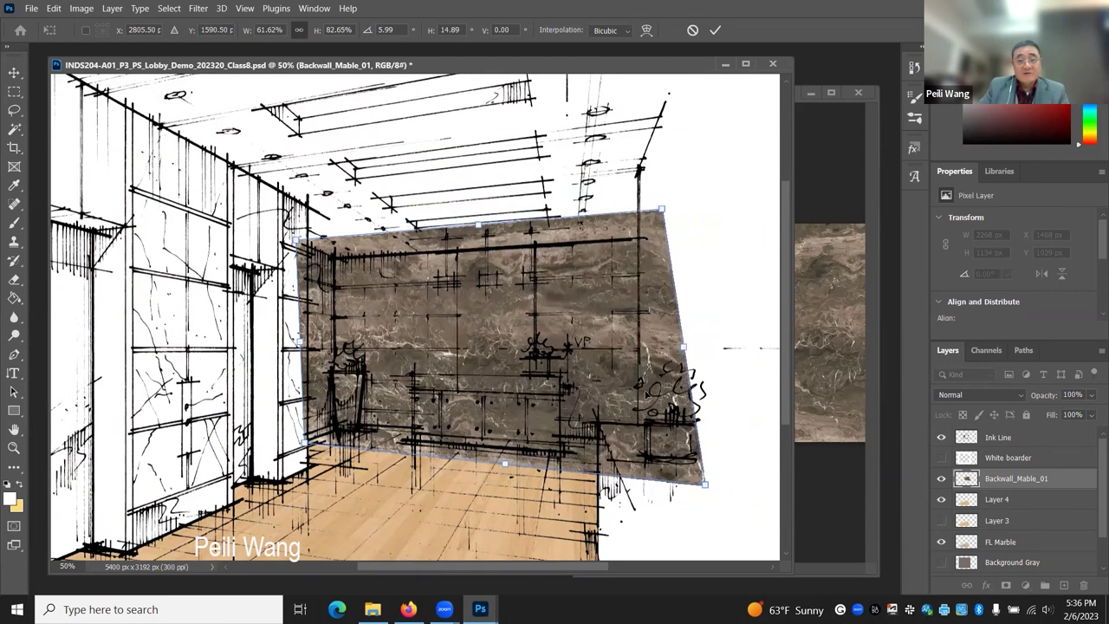
{"action": "left_click_drag", "start_coordinate": [705, 484], "coordinate": [629, 413]}
{"action": "left_click_drag", "start_coordinate": [294, 238], "coordinate": [299, 251]}
{"action": "left_click_drag", "start_coordinate": [628, 413], "coordinate": [660, 439]}
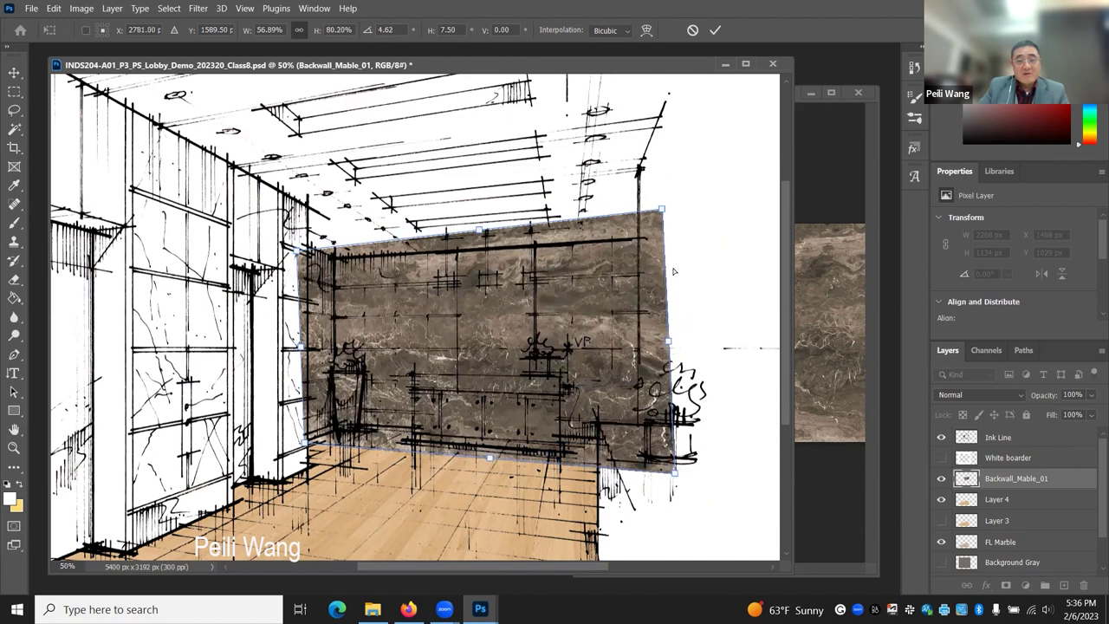
{"action": "left_click_drag", "start_coordinate": [667, 209], "coordinate": [678, 213]}
{"action": "left_click_drag", "start_coordinate": [297, 252], "coordinate": [306, 244]}
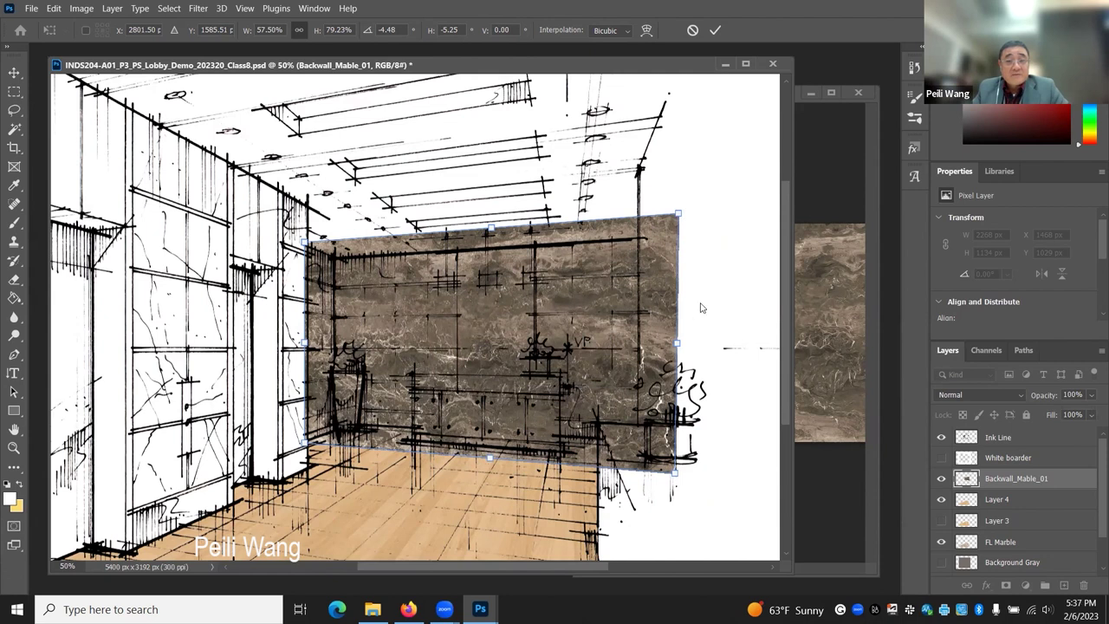
{"action": "key", "text": "Return"}
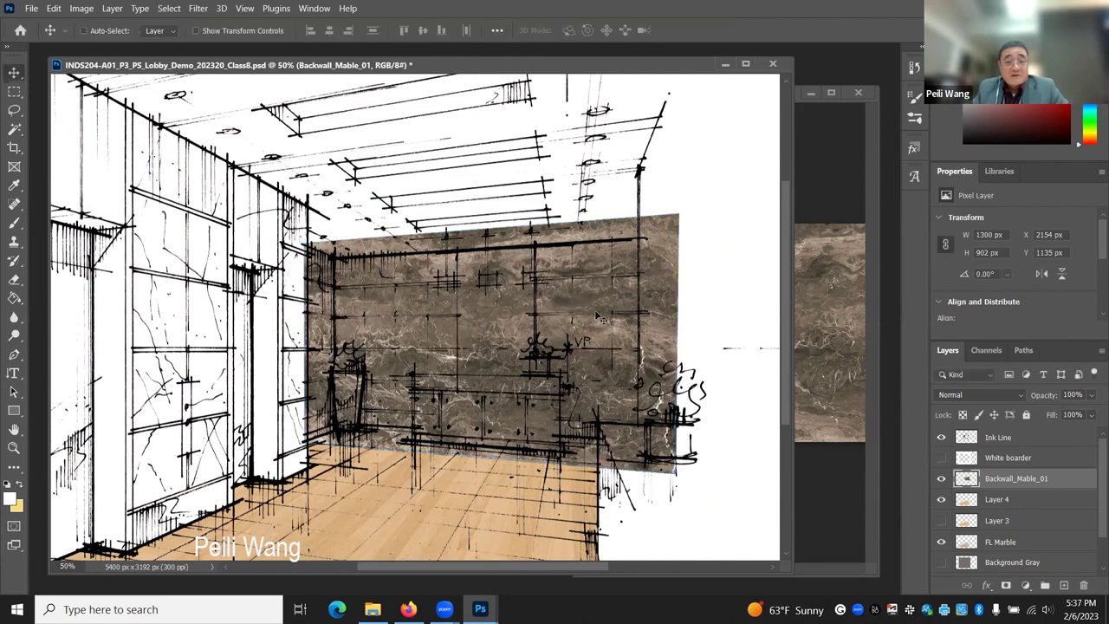
- Check the Backwall_Mable_01 layer, select the Pen tool in Path mode, and zoom to 66.67%
{"action": "left_click", "coordinate": [942, 480]}
{"action": "left_click", "coordinate": [942, 480]}
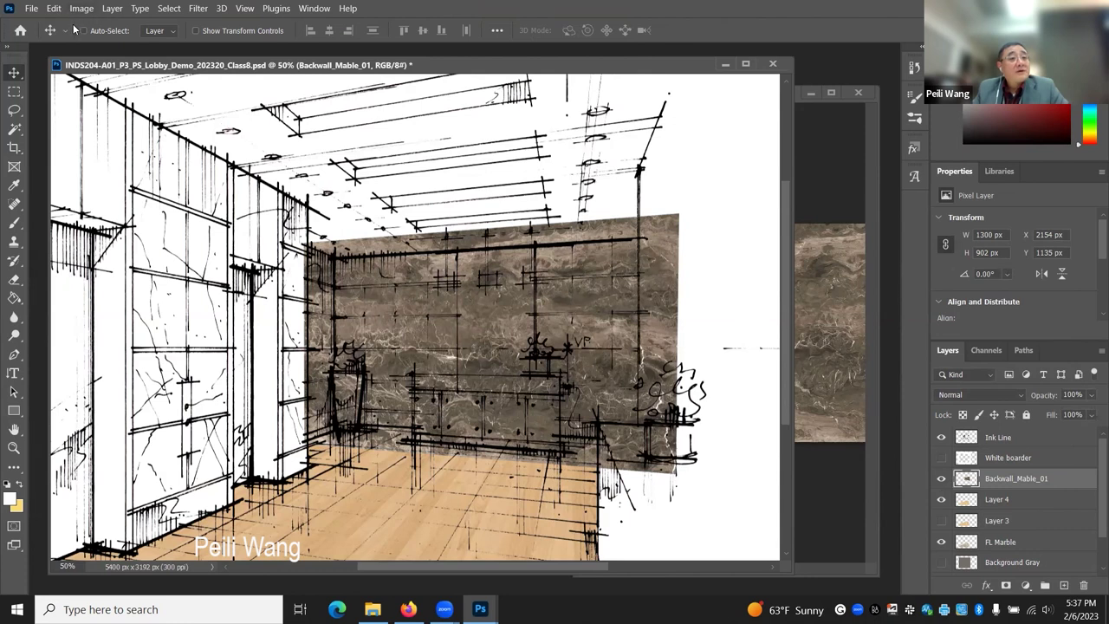
{"action": "left_click", "coordinate": [14, 355]}
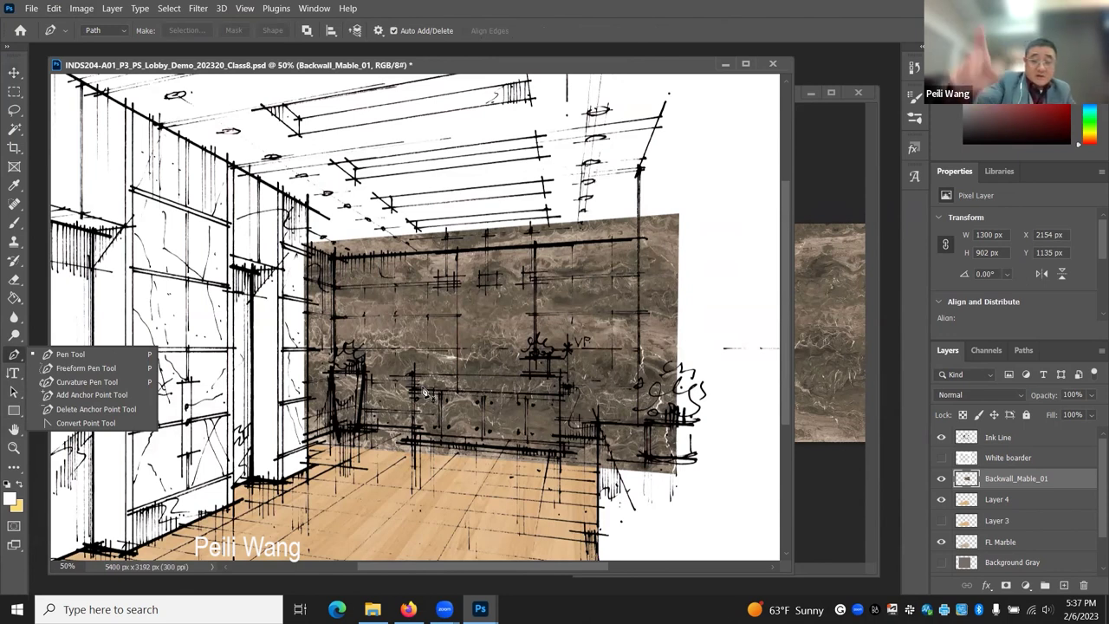
{"action": "key", "text": "ctrl+plus"}
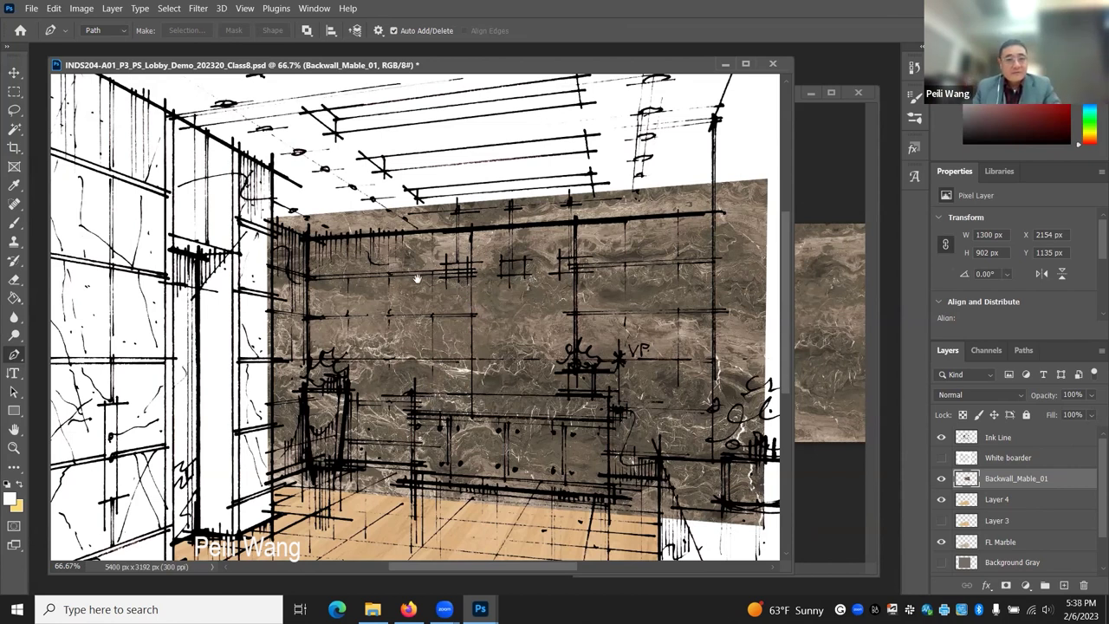
- Trace the back-wall path from the upper left, down the left edge and along the floor to the counter
{"action": "scroll", "coordinate": [377, 290], "scroll_direction": "right", "scroll_amount": 2}
{"action": "scroll", "coordinate": [377, 289], "scroll_direction": "right", "scroll_amount": 1}
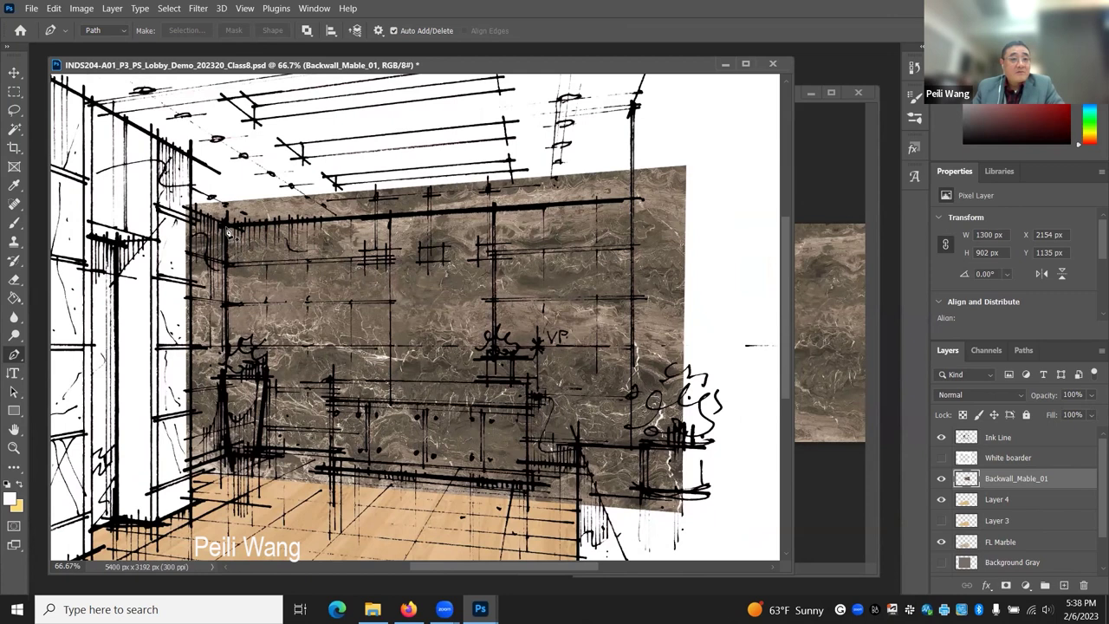
{"action": "left_click", "coordinate": [227, 232]}
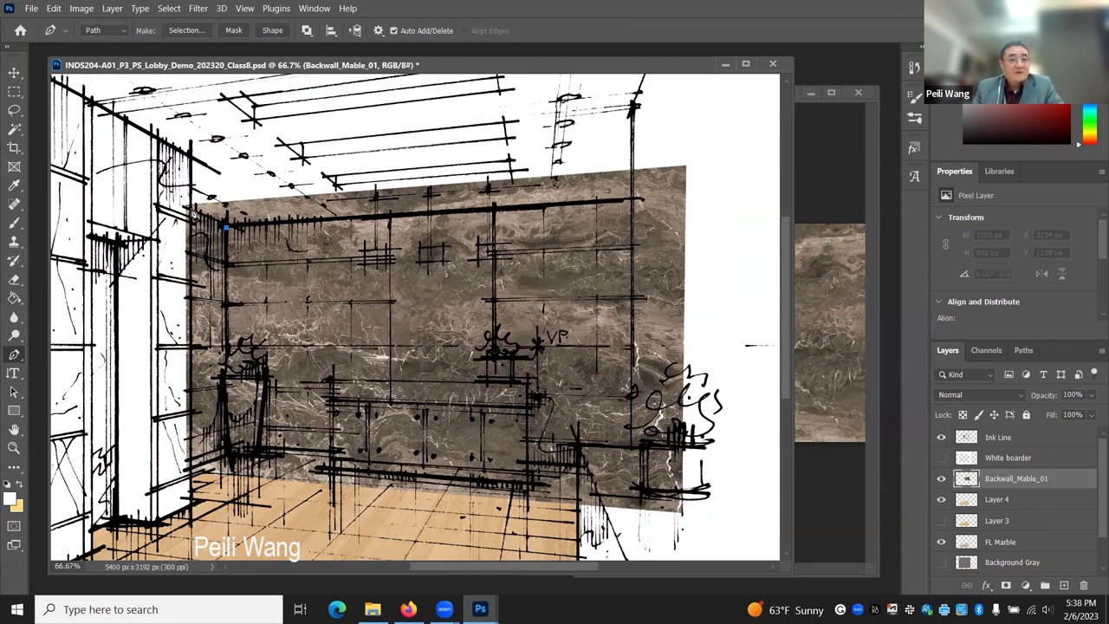
{"action": "left_click", "coordinate": [191, 211]}
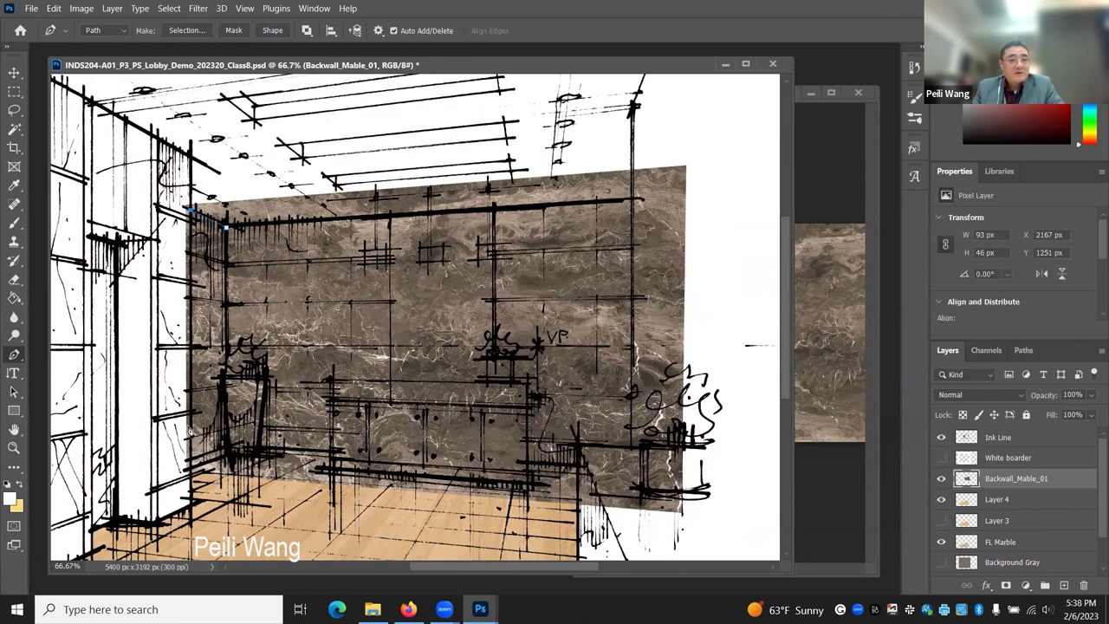
{"action": "left_click", "coordinate": [190, 468]}
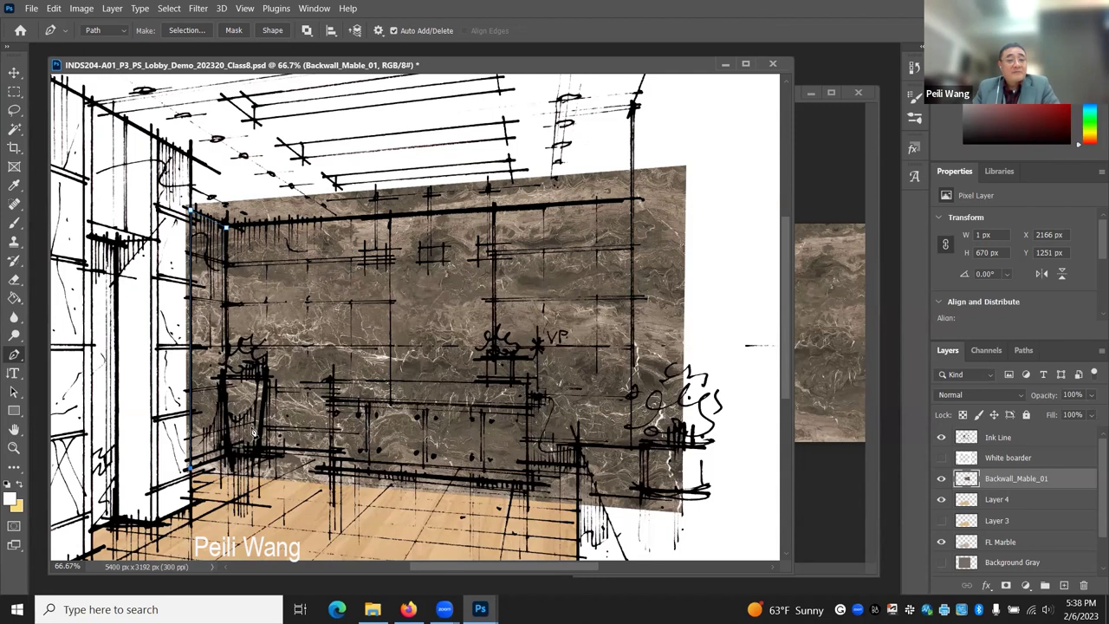
{"action": "left_click", "coordinate": [232, 453]}
{"action": "left_click", "coordinate": [257, 459]}
{"action": "left_click", "coordinate": [258, 459]}
{"action": "left_click", "coordinate": [331, 456]}
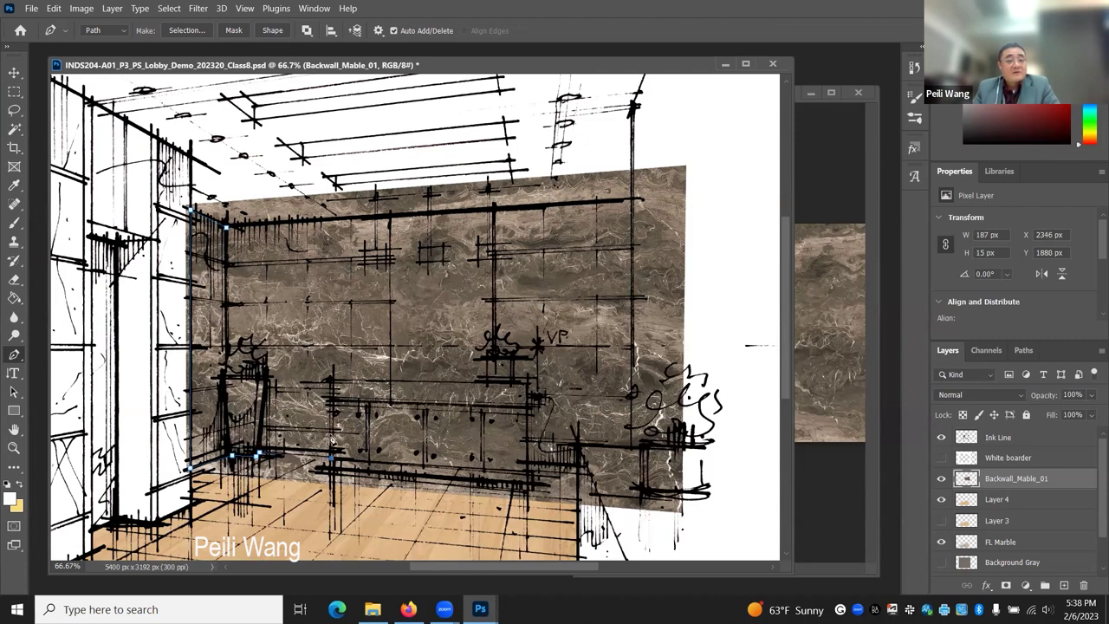
{"action": "left_click", "coordinate": [332, 387]}
- Continue the path over the counter and lower right step to the wall's right edge, then close it
{"action": "left_click", "coordinate": [529, 385]}
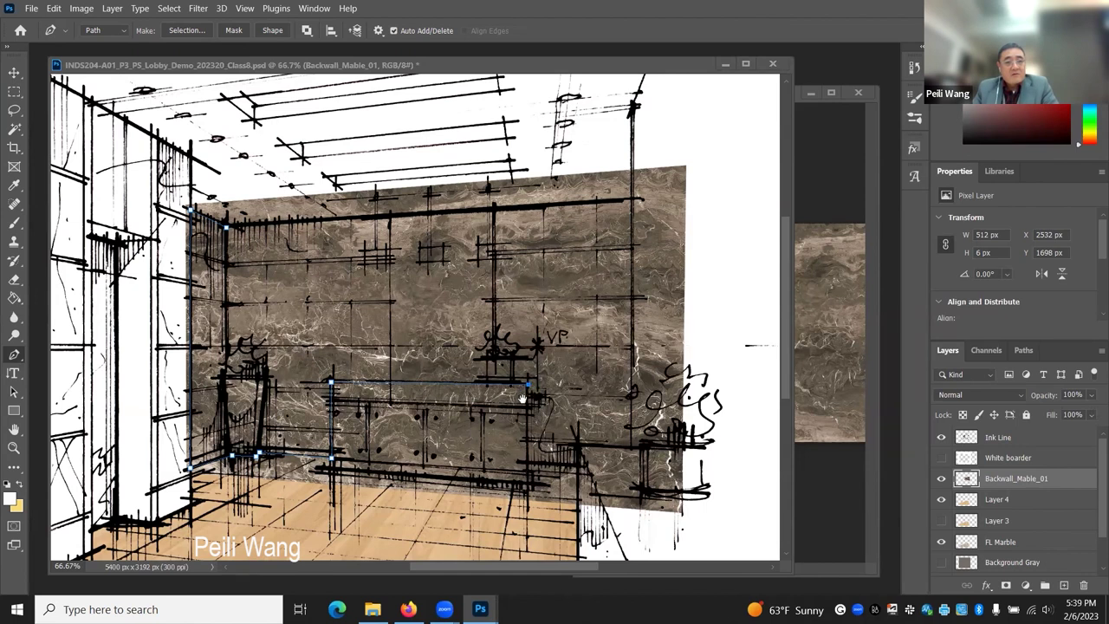
{"action": "left_click", "coordinate": [528, 470]}
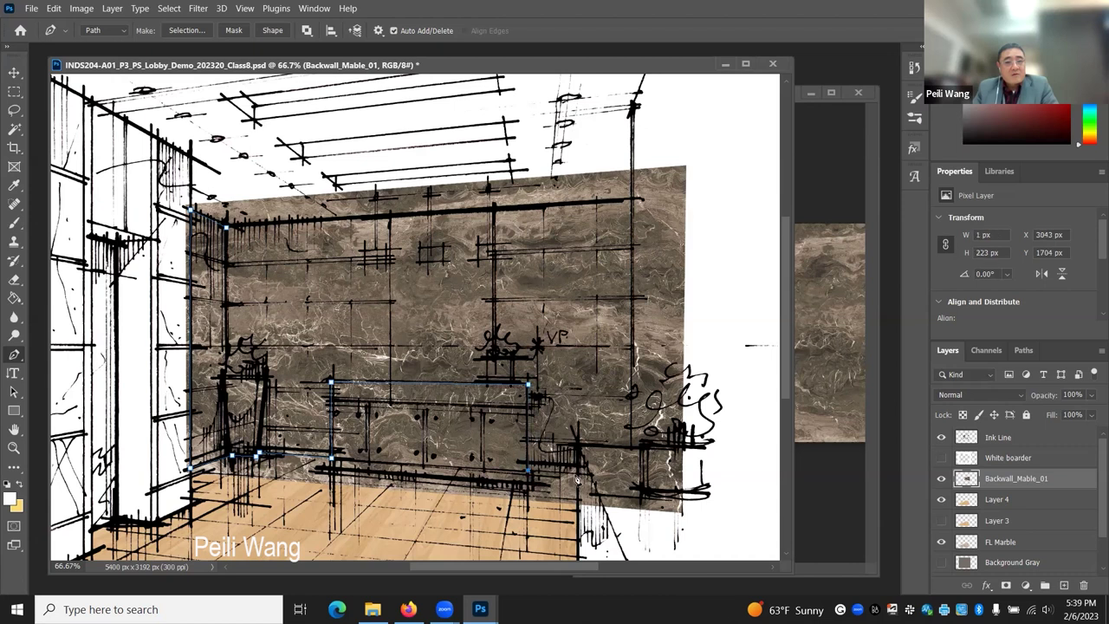
{"action": "left_click", "coordinate": [577, 475]}
{"action": "left_click", "coordinate": [578, 446]}
{"action": "left_click", "coordinate": [641, 450]}
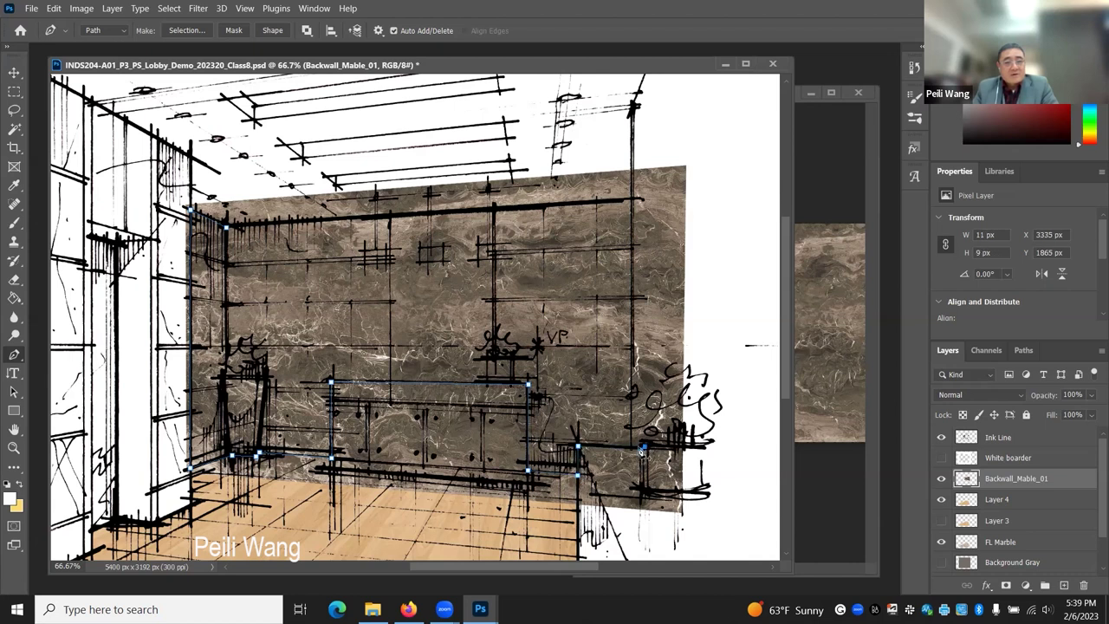
{"action": "key", "text": "ctrl+z"}
{"action": "left_click", "coordinate": [632, 449]}
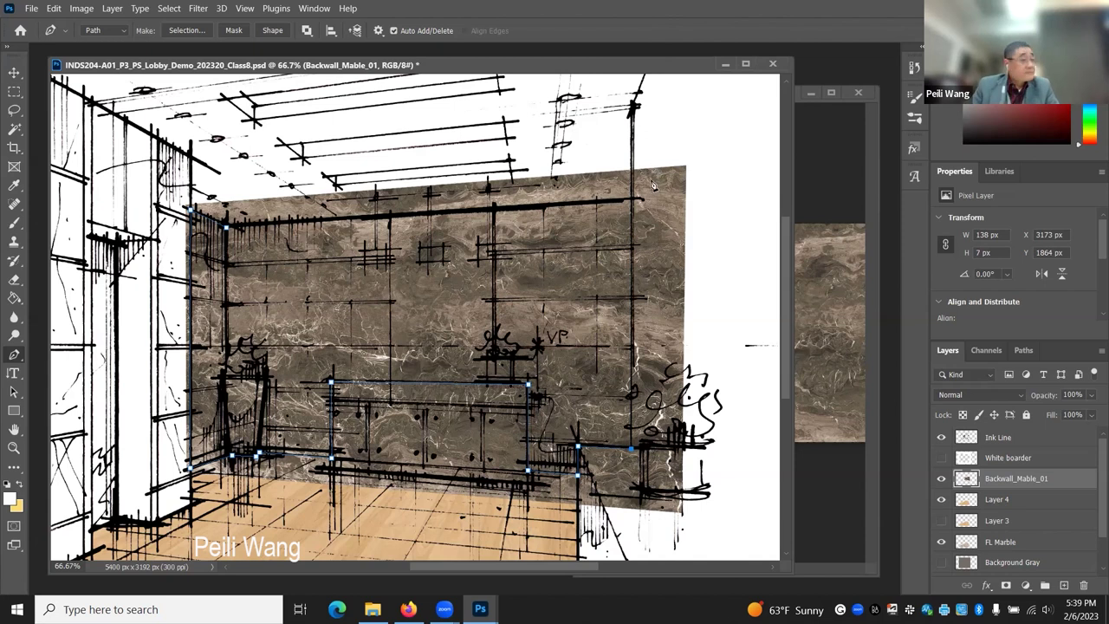
{"action": "left_click", "coordinate": [632, 201]}
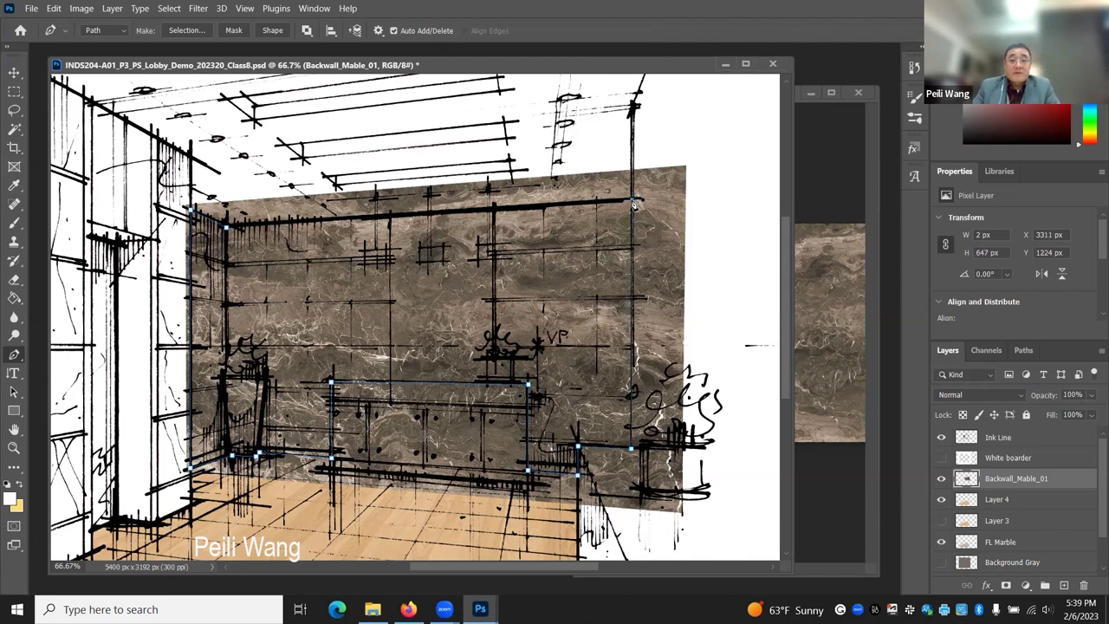
{"action": "left_click", "coordinate": [227, 228]}
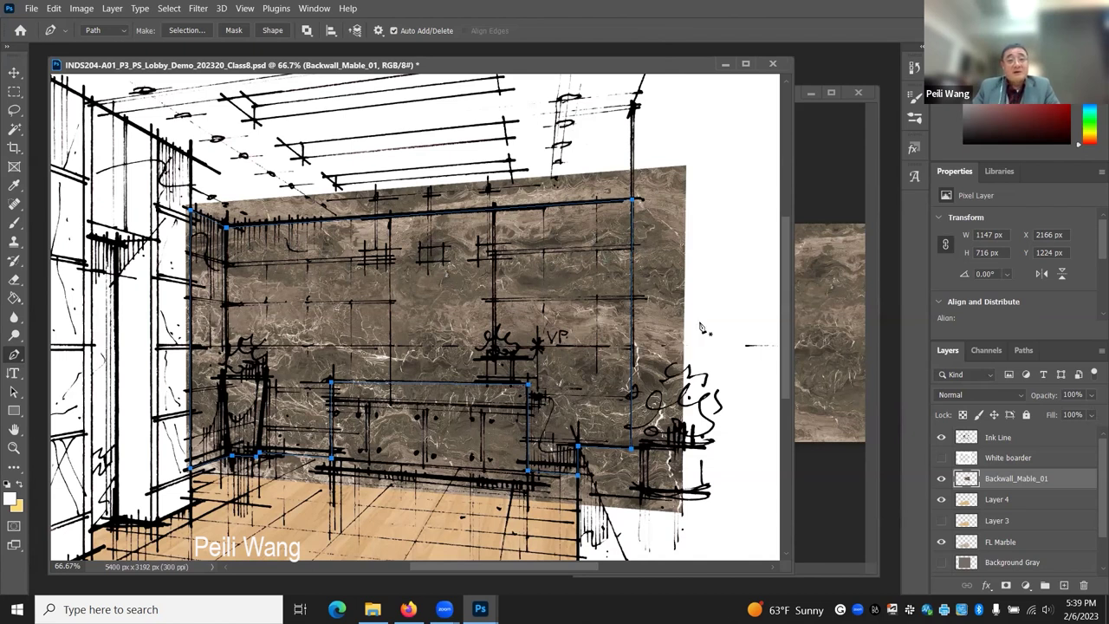
- Load the Work Path as a selection and save it as 'Path Wall 01'
{"action": "left_click", "coordinate": [1024, 351]}
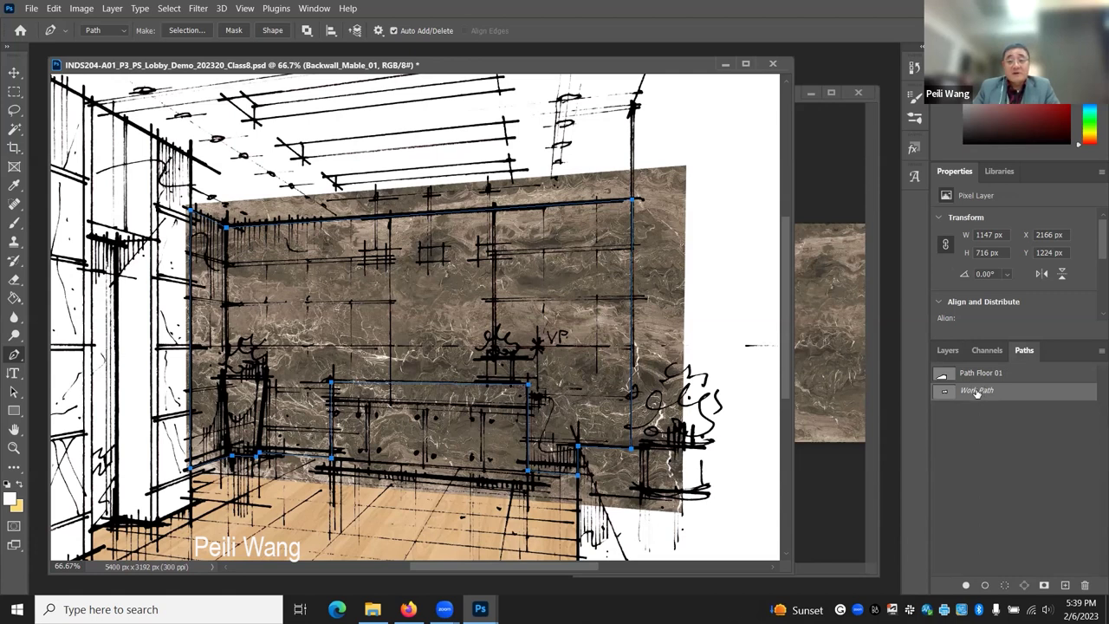
{"action": "left_click", "coordinate": [1006, 585]}
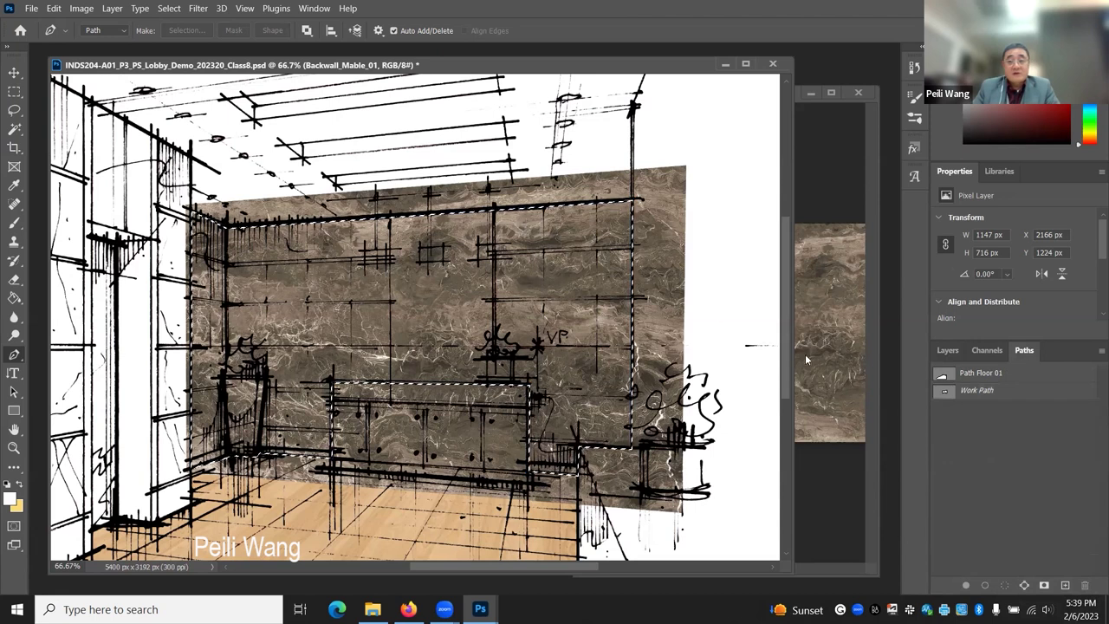
{"action": "left_click_drag", "start_coordinate": [980, 394], "coordinate": [1043, 585]}
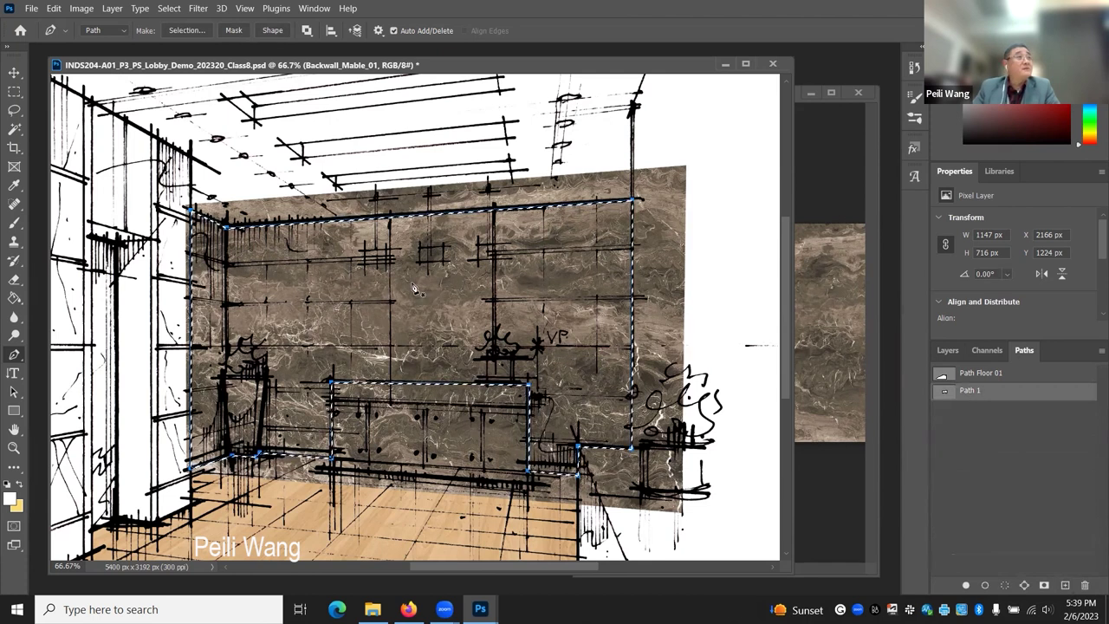
{"action": "double_click", "coordinate": [971, 390]}
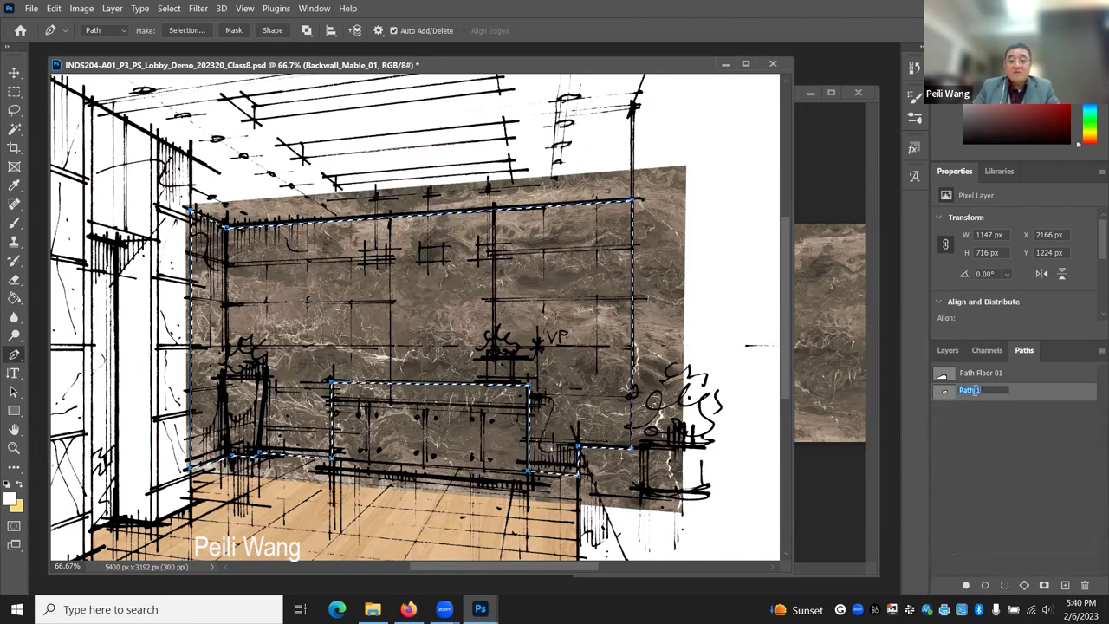
{"action": "type", "text": "Path "}
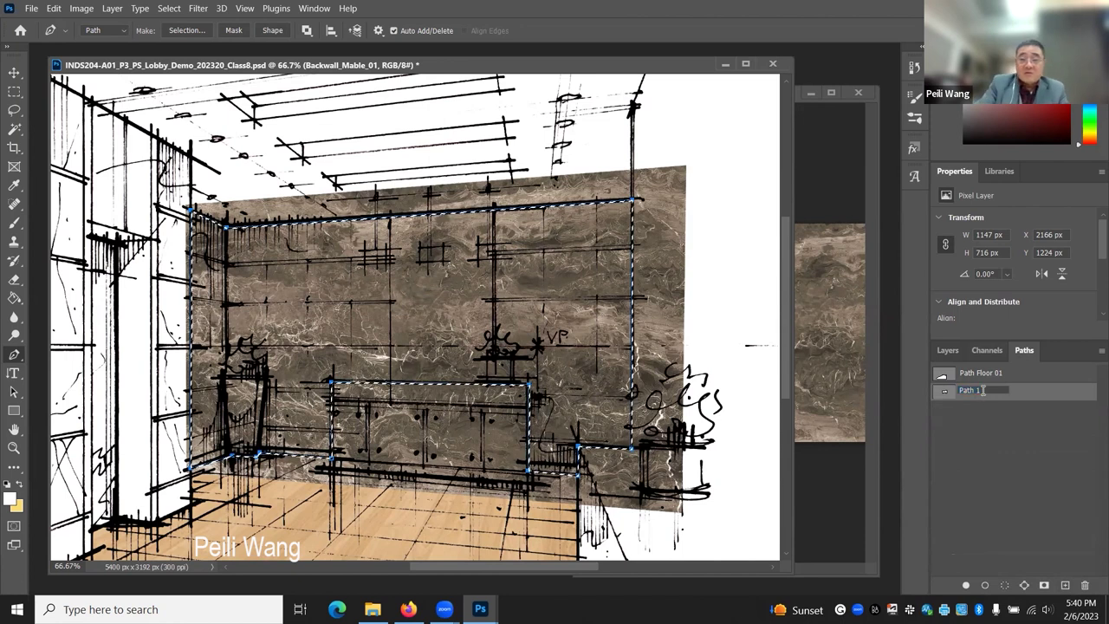
{"action": "type", "text": "Wall 01"}
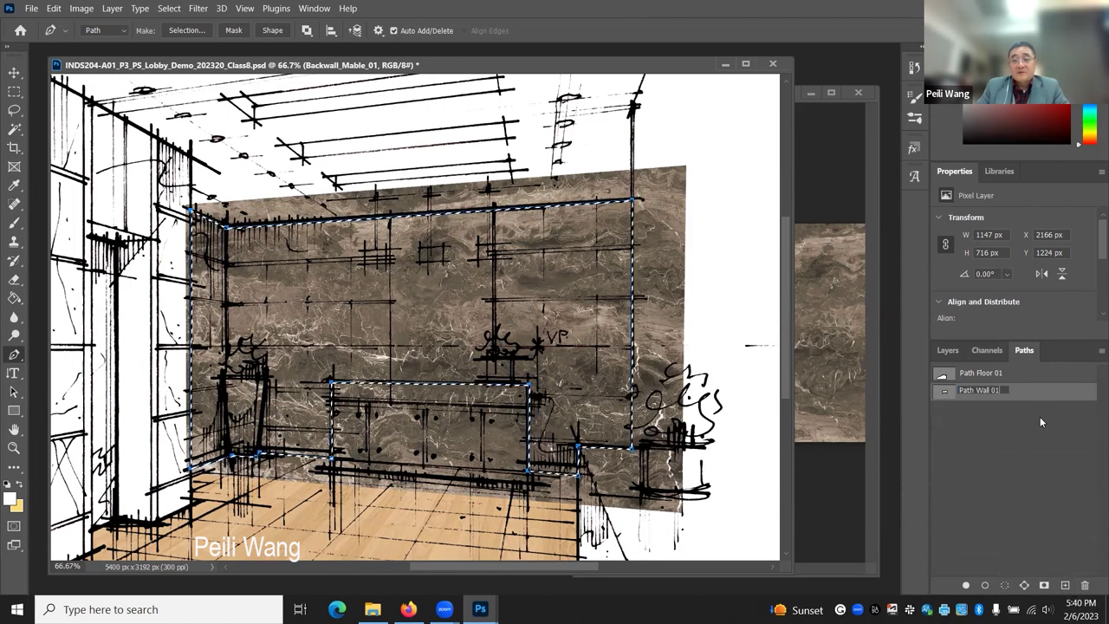
{"action": "left_click", "coordinate": [1022, 529]}
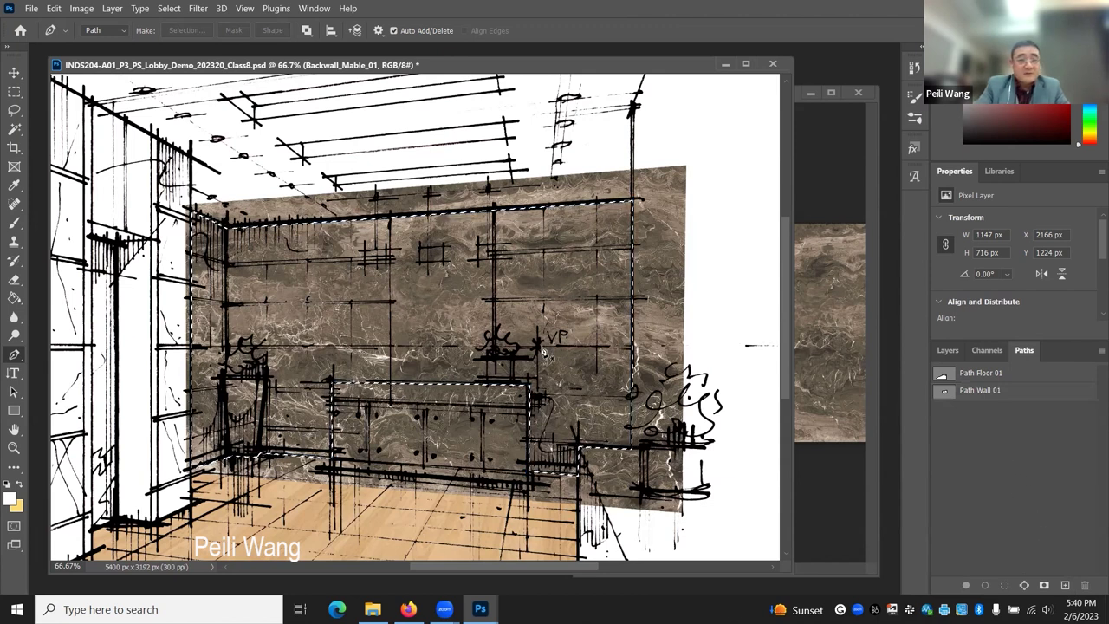
- Delete the marble outside the inverted wall selection, deselect, then hide Backwall_Mable_01
{"action": "key", "text": "Delete"}
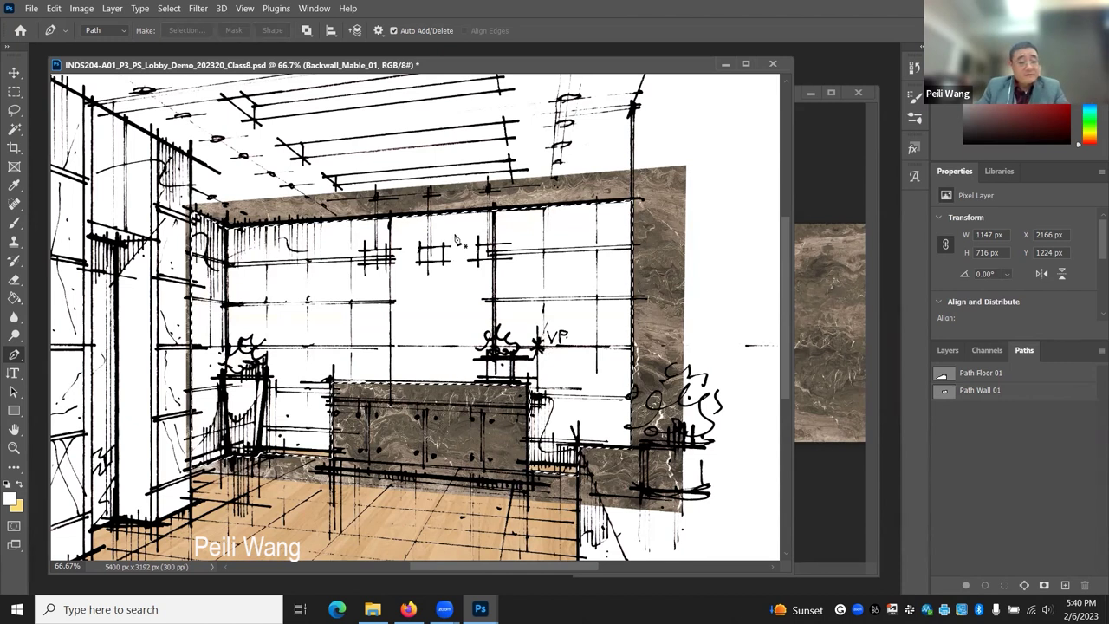
{"action": "key", "text": "ctrl+z"}
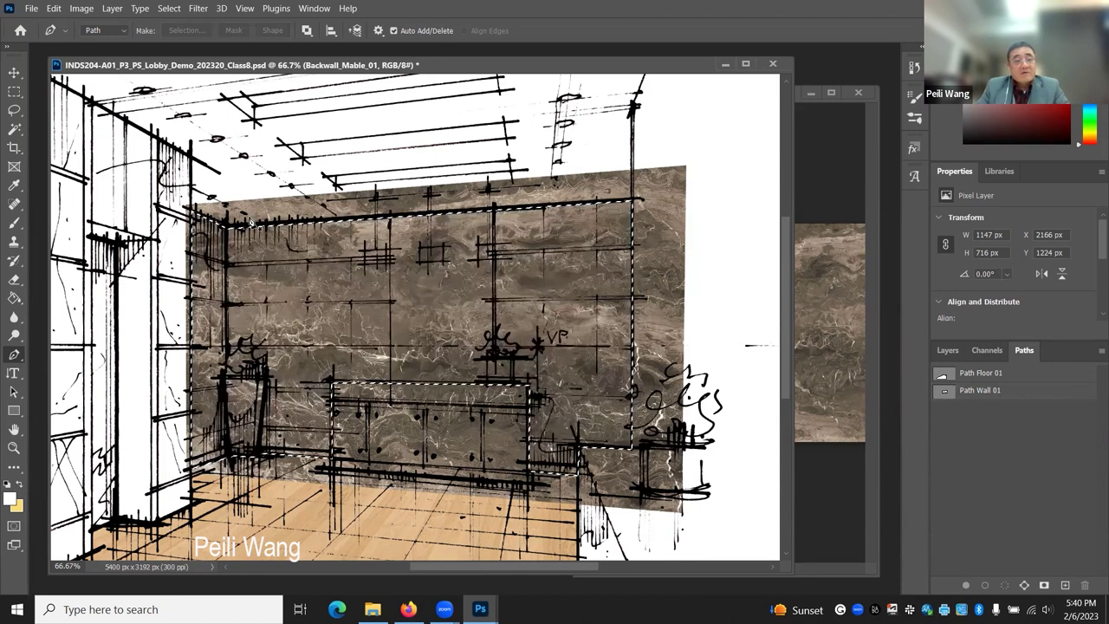
{"action": "left_click", "coordinate": [169, 8]}
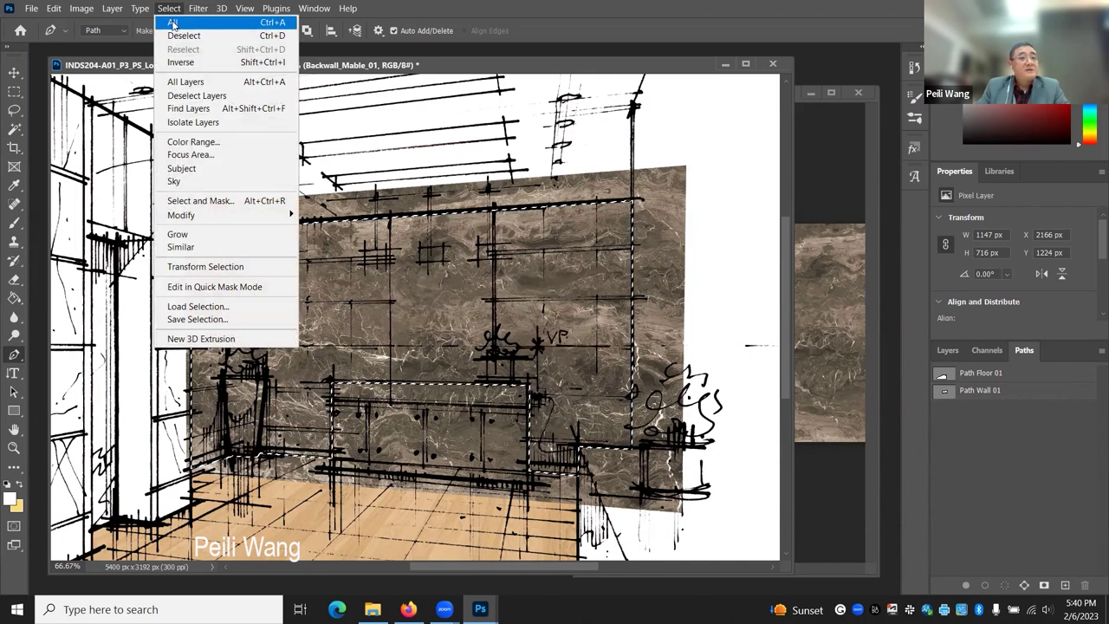
{"action": "left_click", "coordinate": [180, 63]}
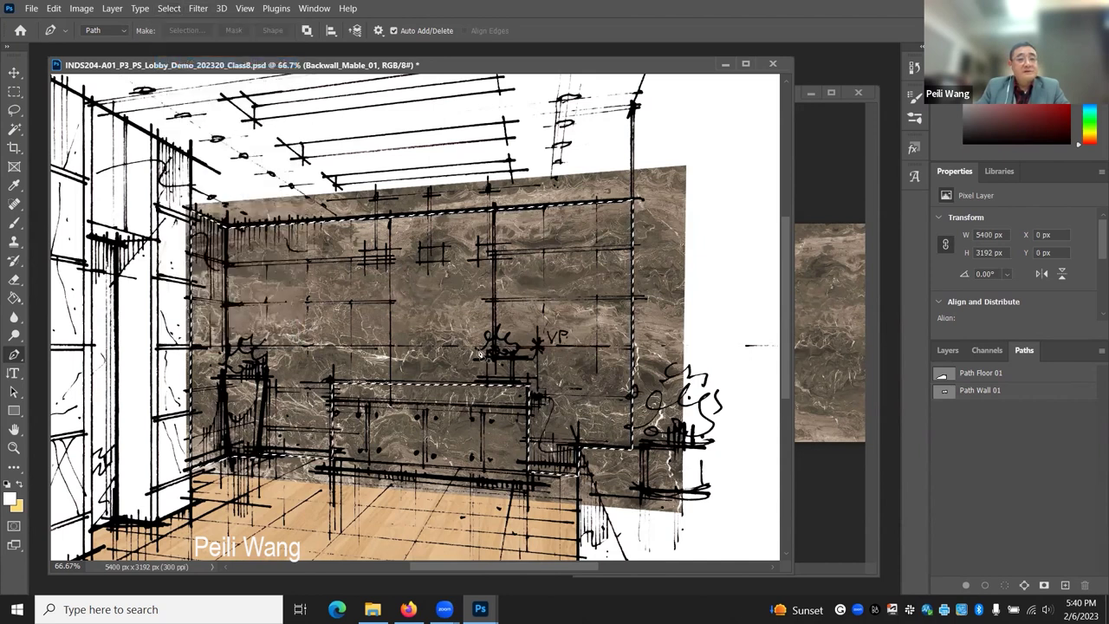
{"action": "key", "text": "Delete"}
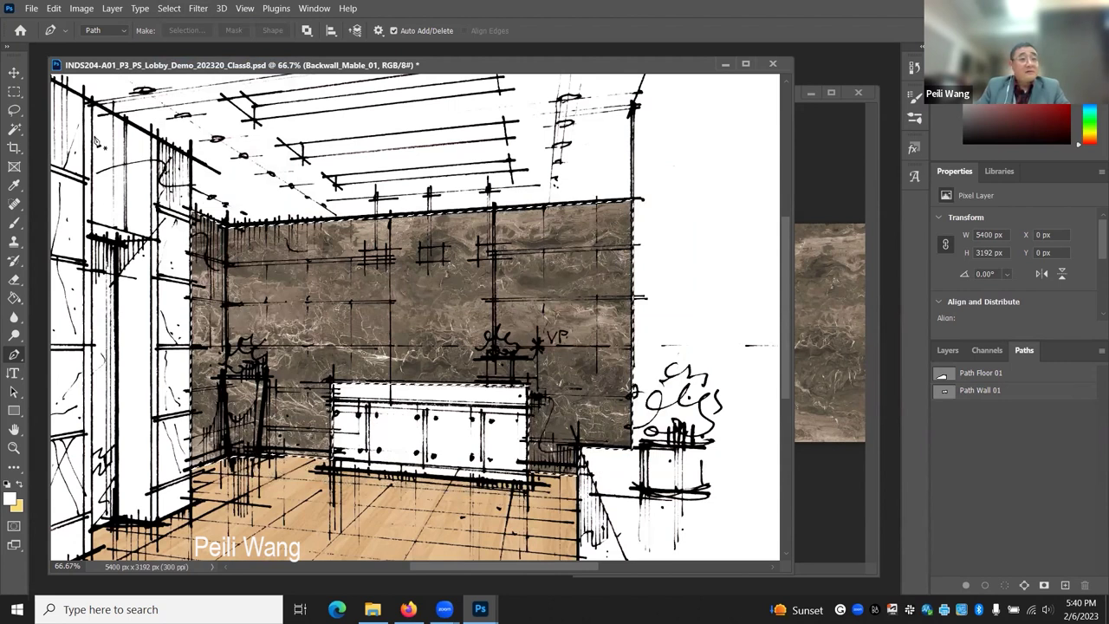
{"action": "left_click", "coordinate": [13, 110]}
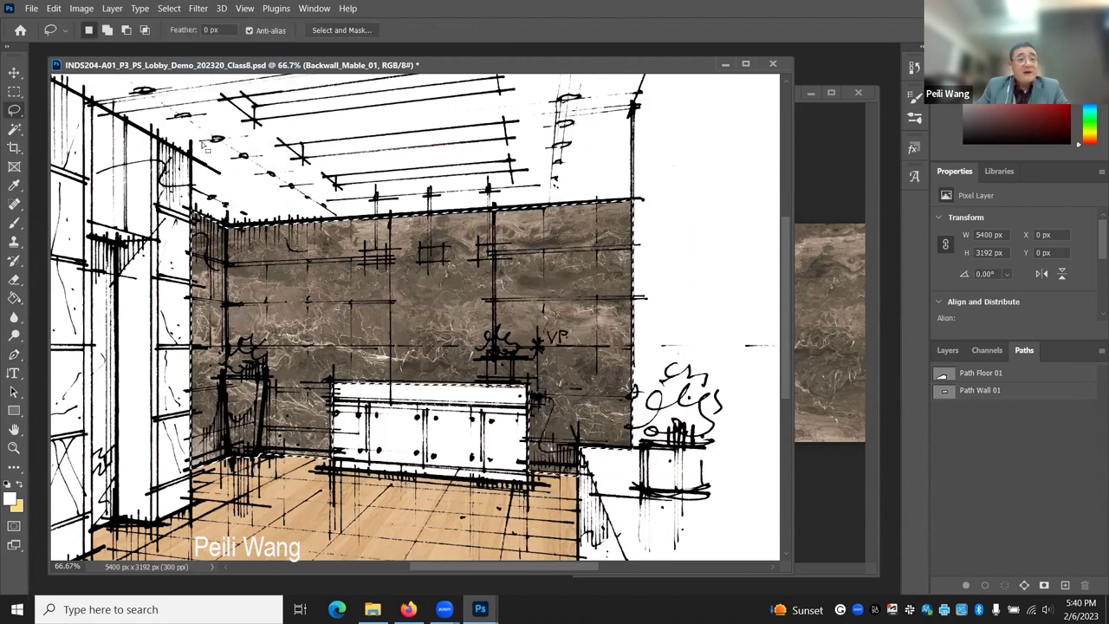
{"action": "key", "text": "ctrl+d"}
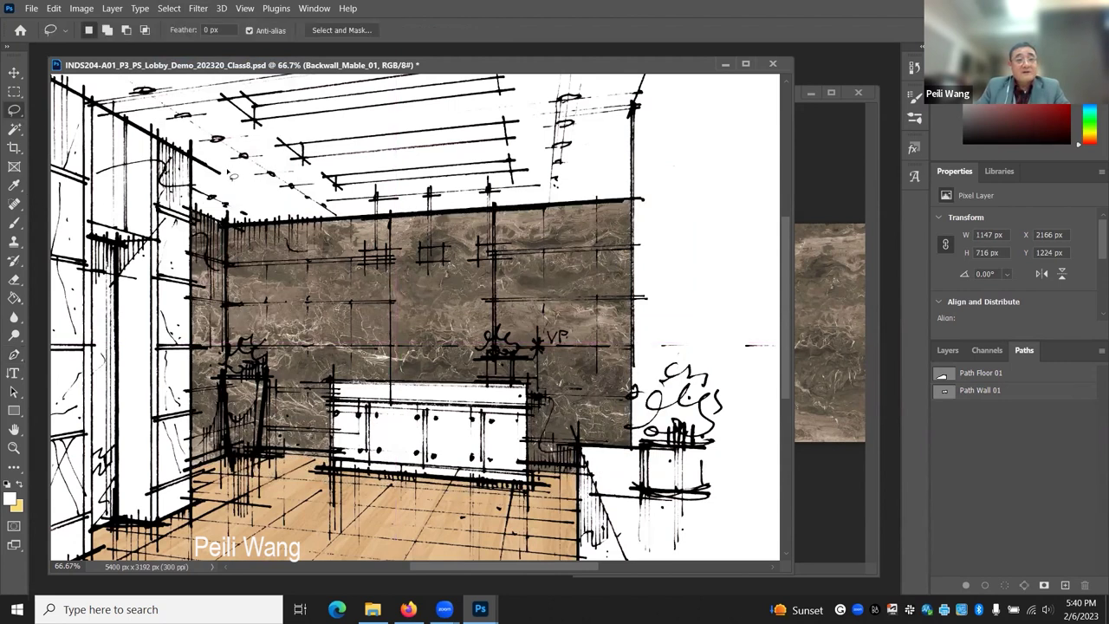
{"action": "left_click", "coordinate": [948, 351]}
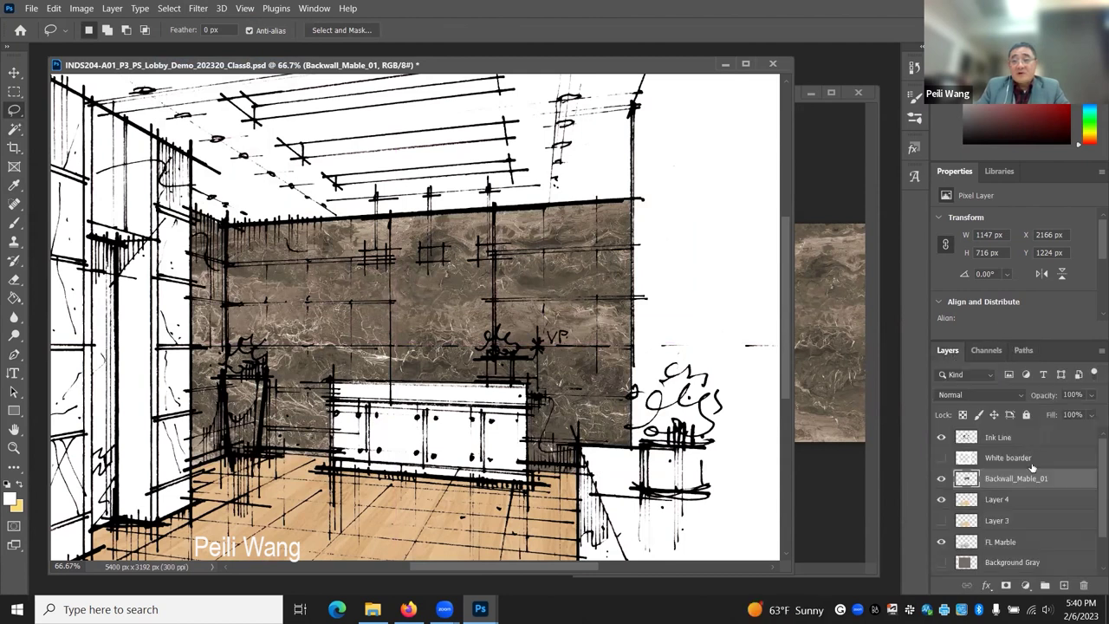
{"action": "left_click", "coordinate": [941, 481]}
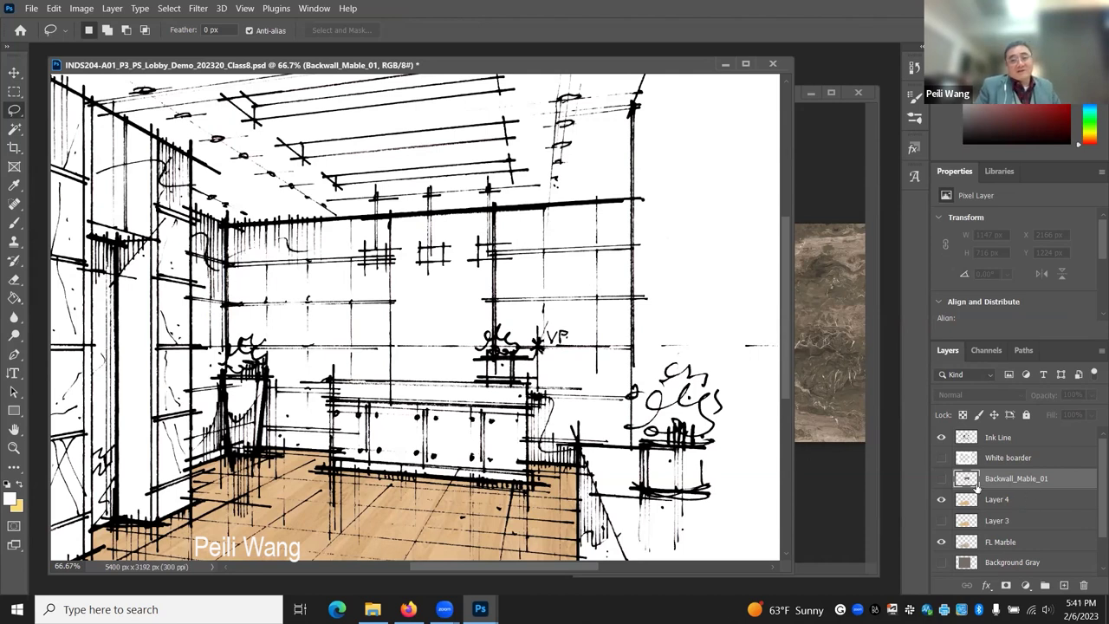
{"action": "left_click", "coordinate": [941, 478]}
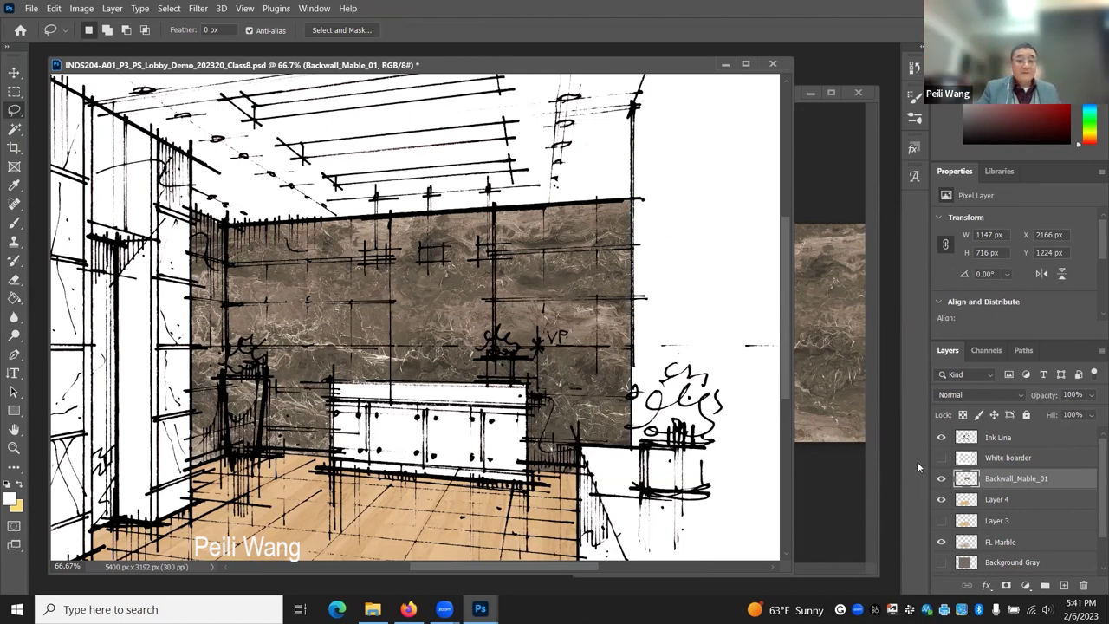
{"action": "scroll", "coordinate": [987, 562], "scroll_direction": "down", "scroll_amount": 2}
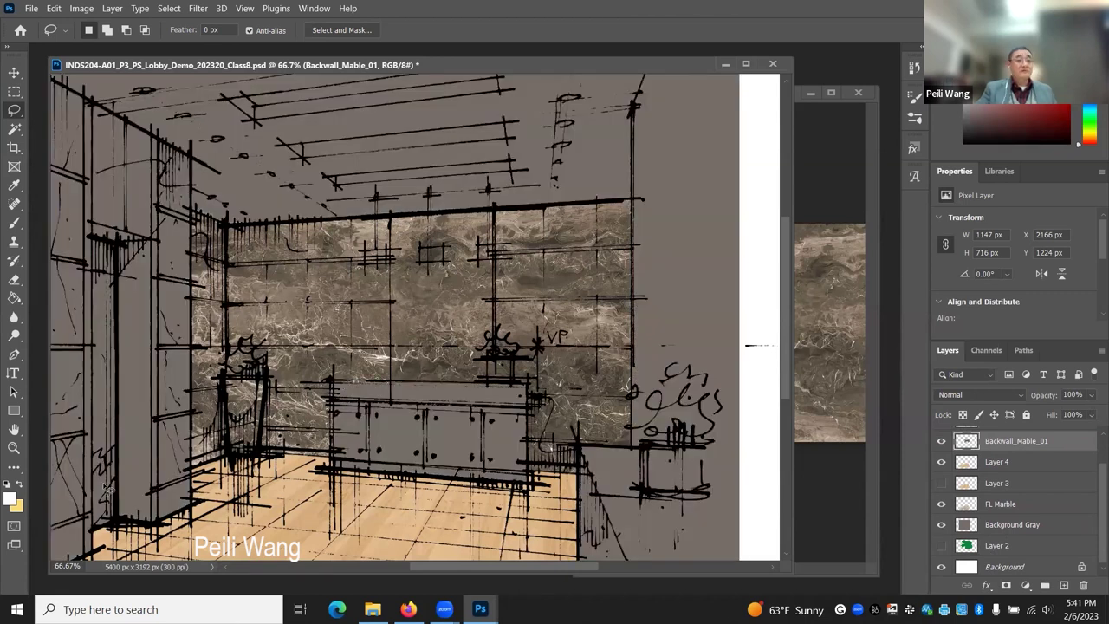
- Zoom in on the marble back wall, then zoom out to 33.3% to view the full sketch
{"action": "left_click", "coordinate": [14, 447]}
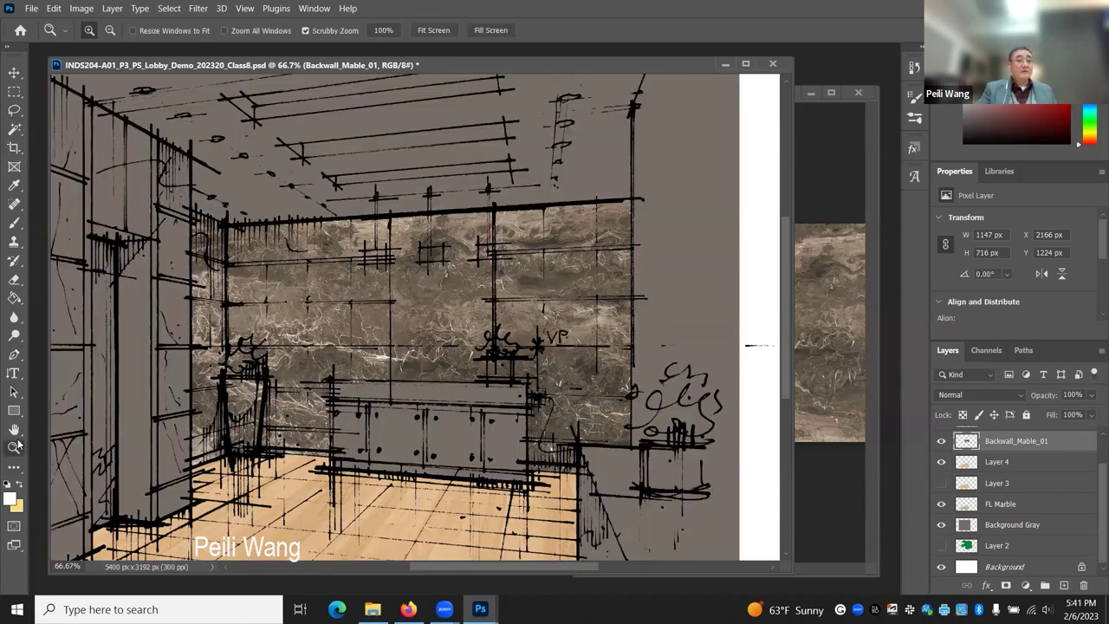
{"action": "left_click", "coordinate": [383, 334], "text": "alt"}
{"action": "left_click_drag", "start_coordinate": [365, 345], "coordinate": [449, 308]}
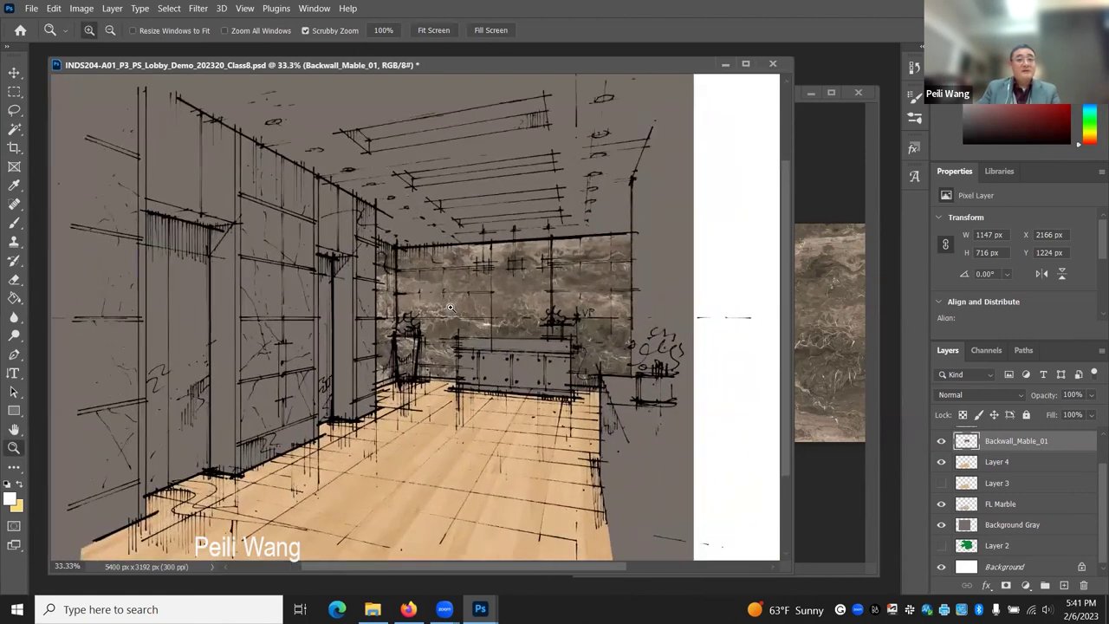
{"action": "left_click", "coordinate": [449, 308]}
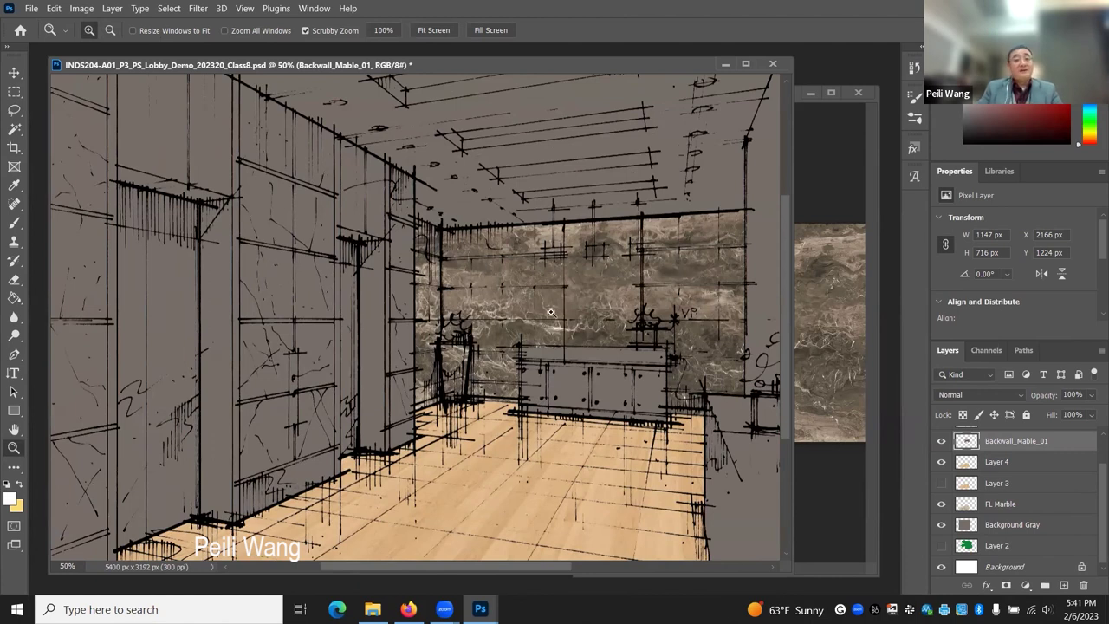
{"action": "key", "text": "alt"}
{"action": "left_click", "coordinate": [365, 362], "text": "alt"}
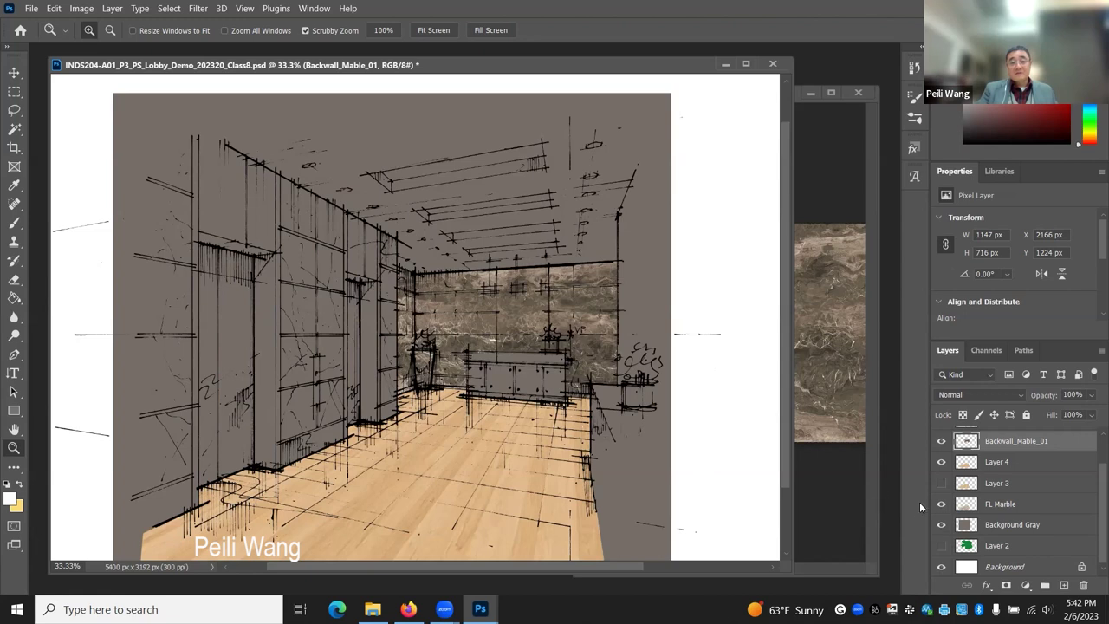
- Save the lobby file and hide the Layer 4, FL Marble and Backwall_Mable_01 layers
{"action": "left_click", "coordinate": [31, 9]}
{"action": "left_click", "coordinate": [74, 166]}
{"action": "left_click", "coordinate": [940, 464]}
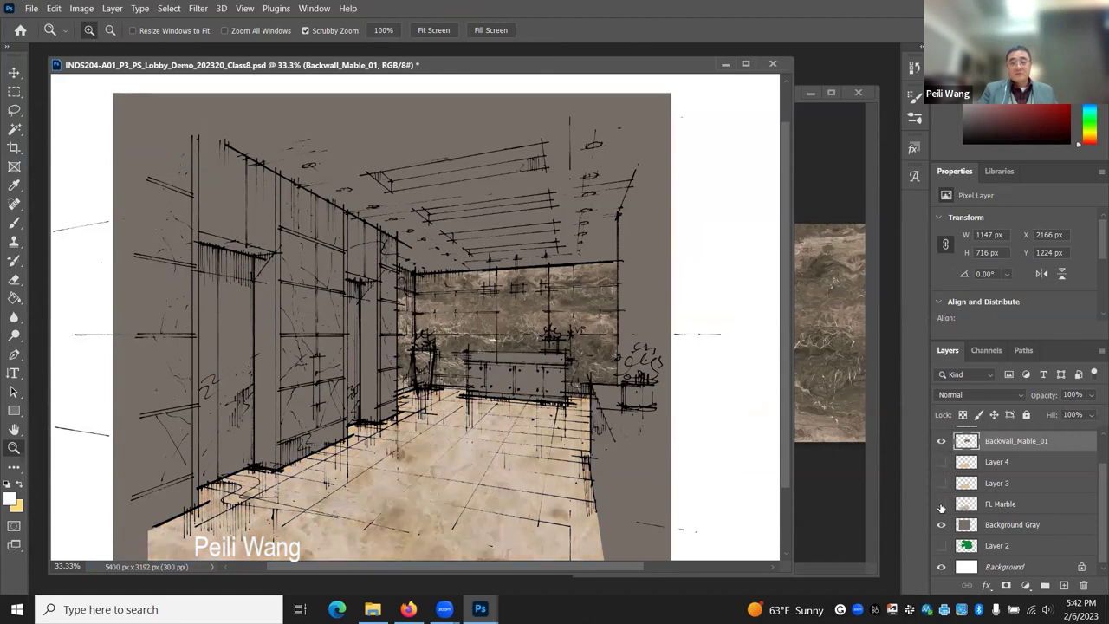
{"action": "left_click", "coordinate": [941, 504]}
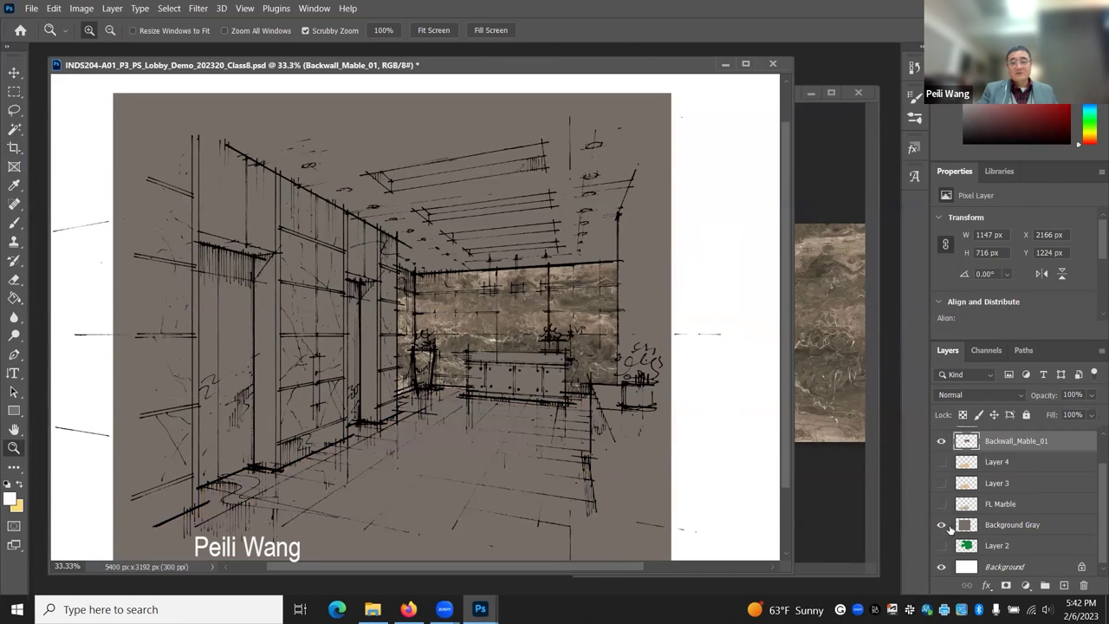
{"action": "scroll", "coordinate": [1092, 500], "scroll_direction": "up", "scroll_amount": 2}
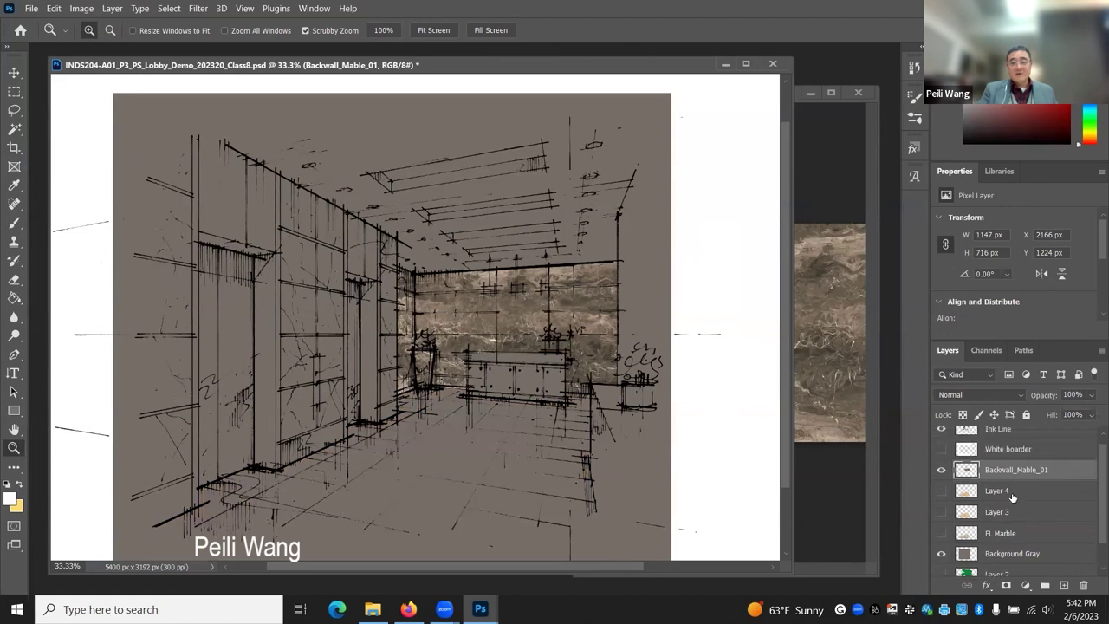
{"action": "left_click", "coordinate": [940, 472]}
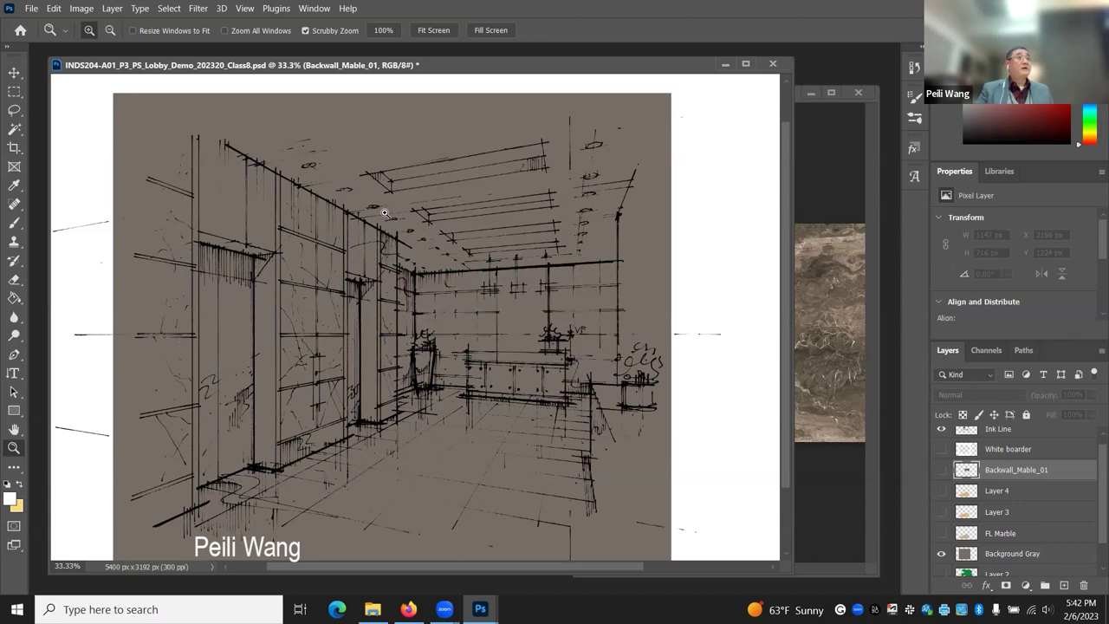
{"action": "scroll", "coordinate": [269, 230], "scroll_direction": "down", "scroll_amount": 1}
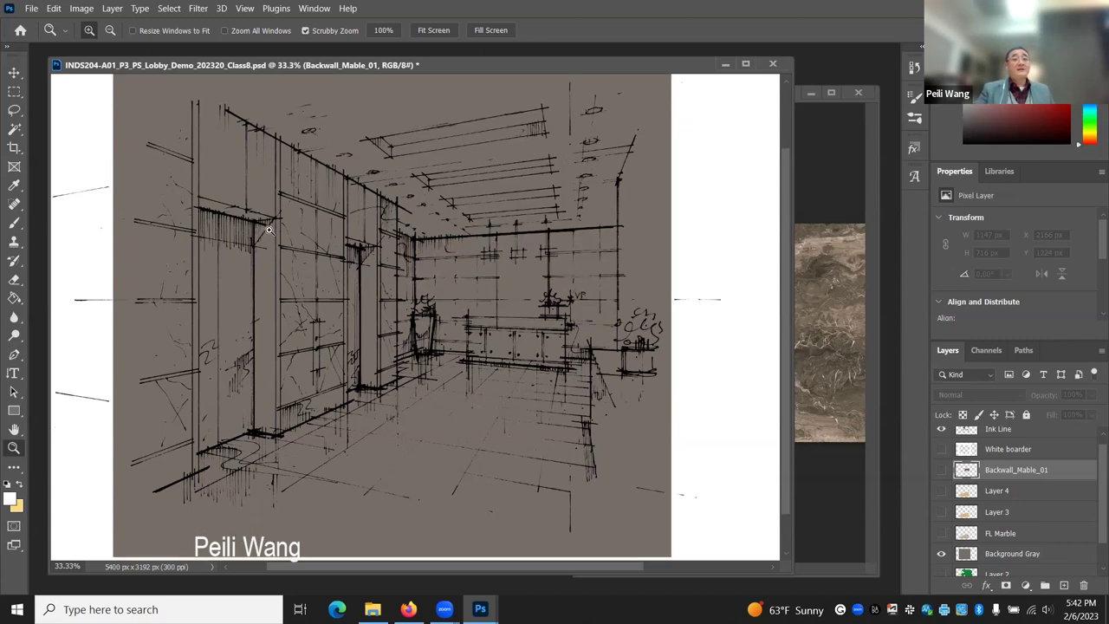
- Close Marble_Brown_01.jpg without saving its changes
{"action": "left_click", "coordinate": [858, 92]}
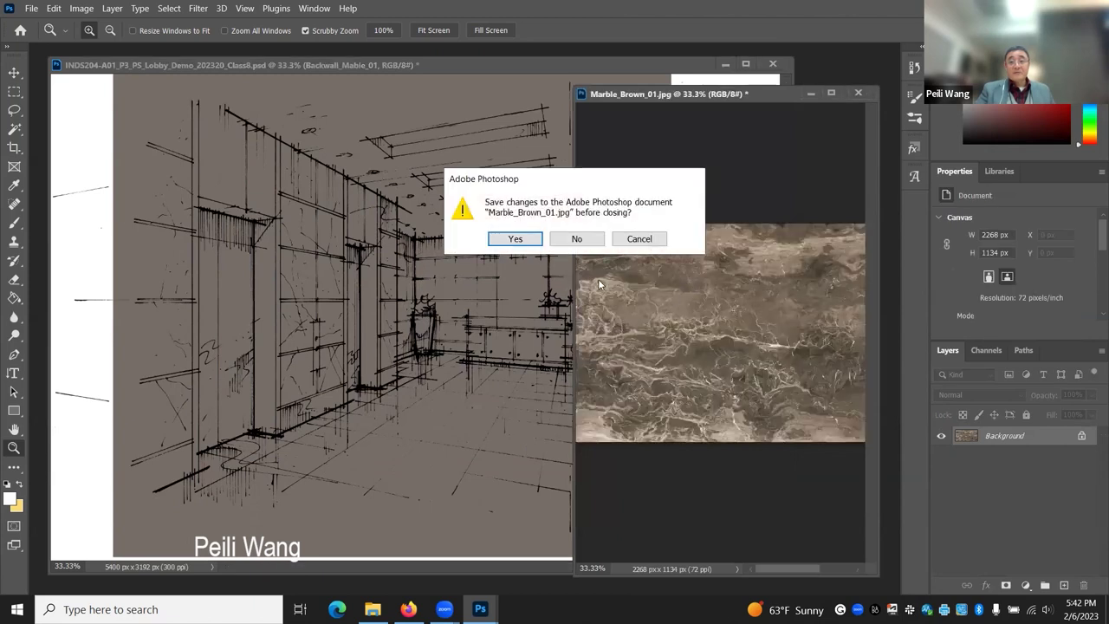
{"action": "left_click", "coordinate": [576, 239]}
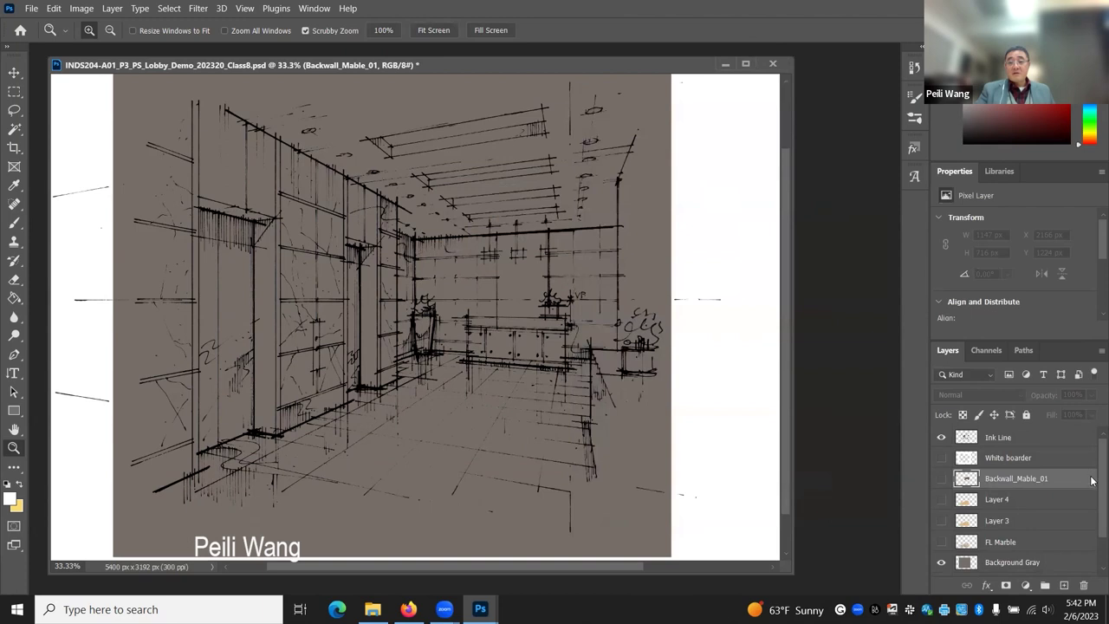
{"action": "scroll", "coordinate": [1091, 481], "scroll_direction": "down", "scroll_amount": 2}
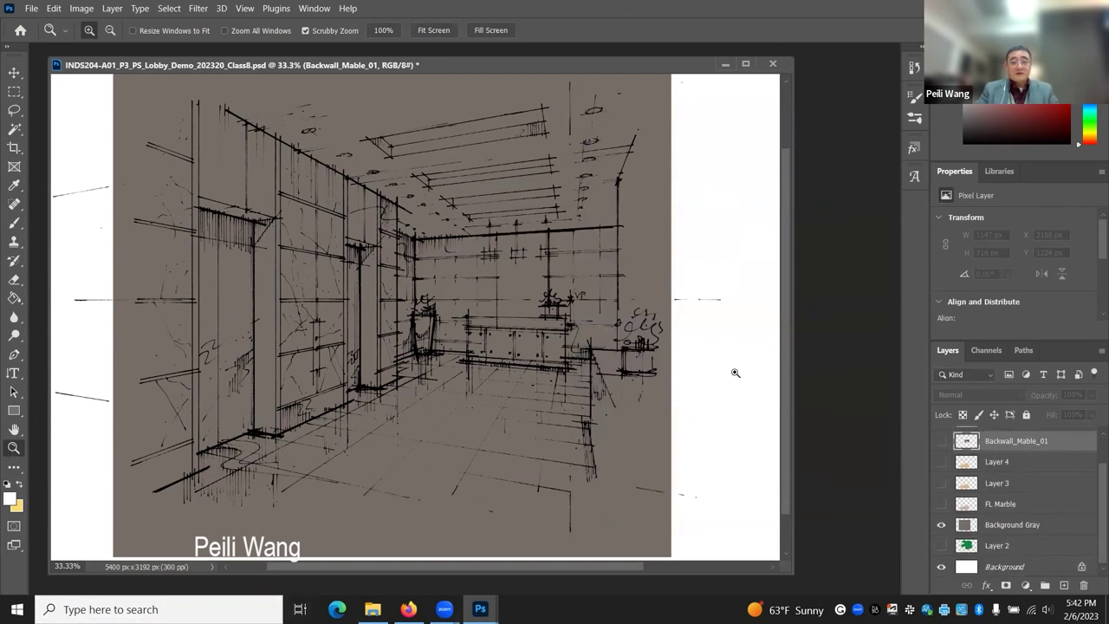
{"action": "key", "text": "alt"}
- Zoom out, move the Elevator_Lobby_Web.jpg window aside, and bring Class9_300dpi.psd to the front
{"action": "left_click", "coordinate": [473, 351], "text": "alt"}
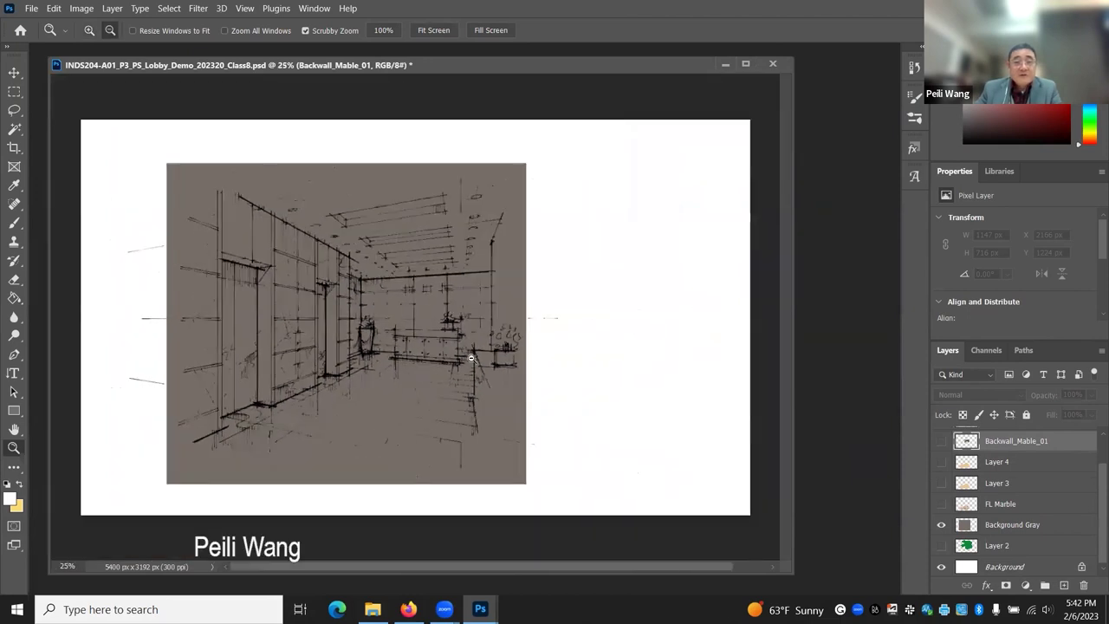
{"action": "left_click", "coordinate": [453, 317]}
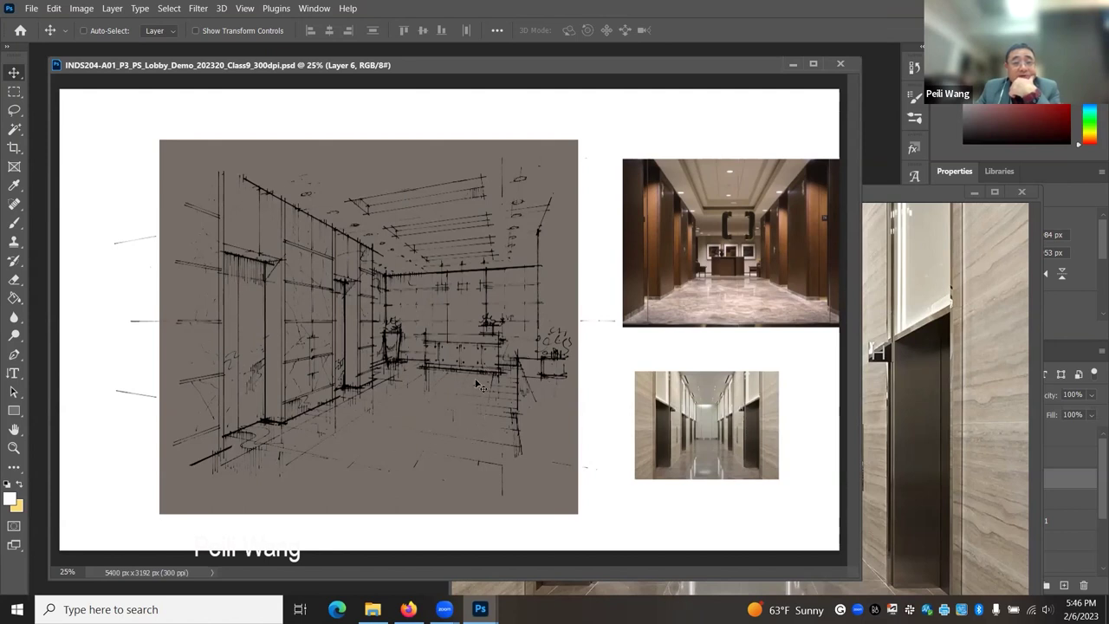
{"action": "mouse_move", "coordinate": [913, 194]}
{"action": "left_mouse_down"}
{"action": "mouse_move", "coordinate": [778, 207]}
{"action": "mouse_move", "coordinate": [793, 217]}
{"action": "left_mouse_up"}
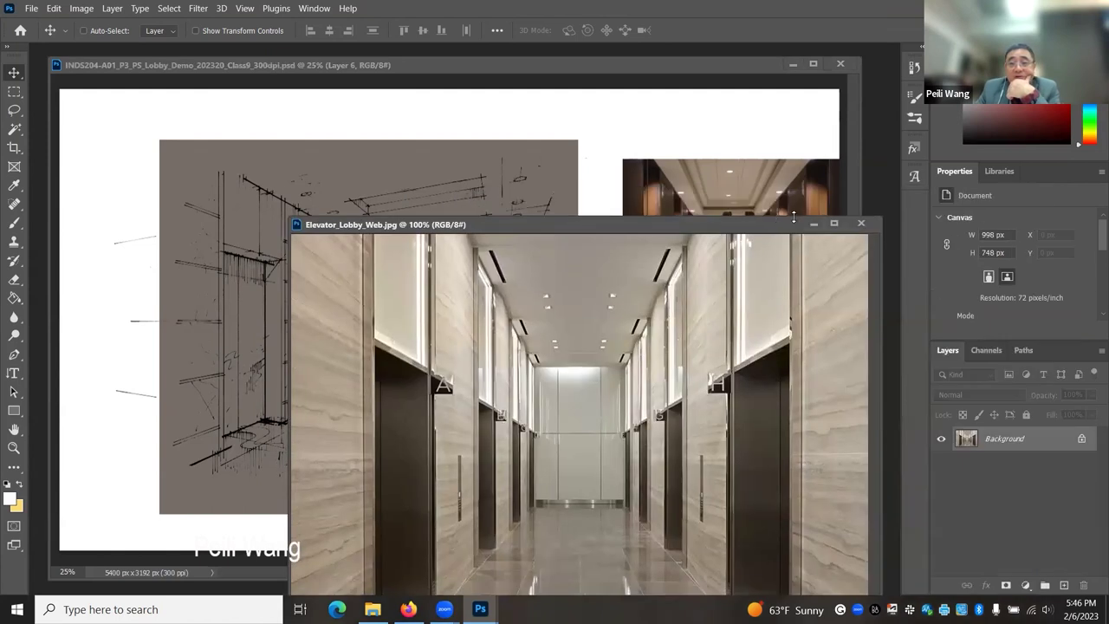
{"action": "left_click", "coordinate": [559, 68]}
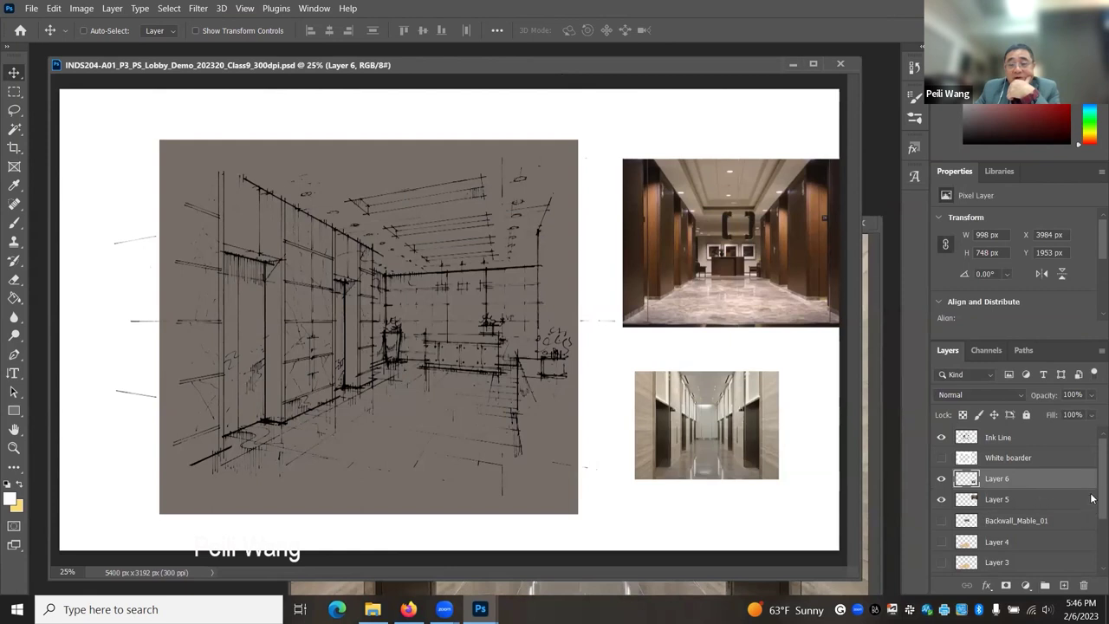
{"action": "scroll", "coordinate": [1091, 498], "scroll_direction": "down", "scroll_amount": 3}
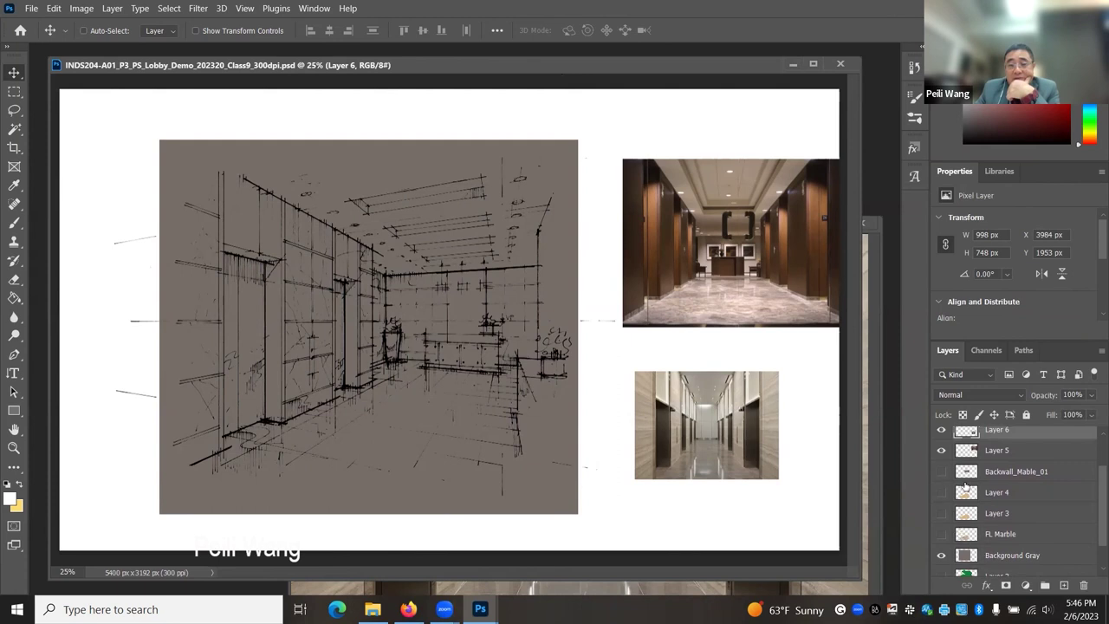
- Add a new layer above Backwall_Mable_01 and name it Ref_Floor_Light
{"action": "left_click", "coordinate": [1005, 472]}
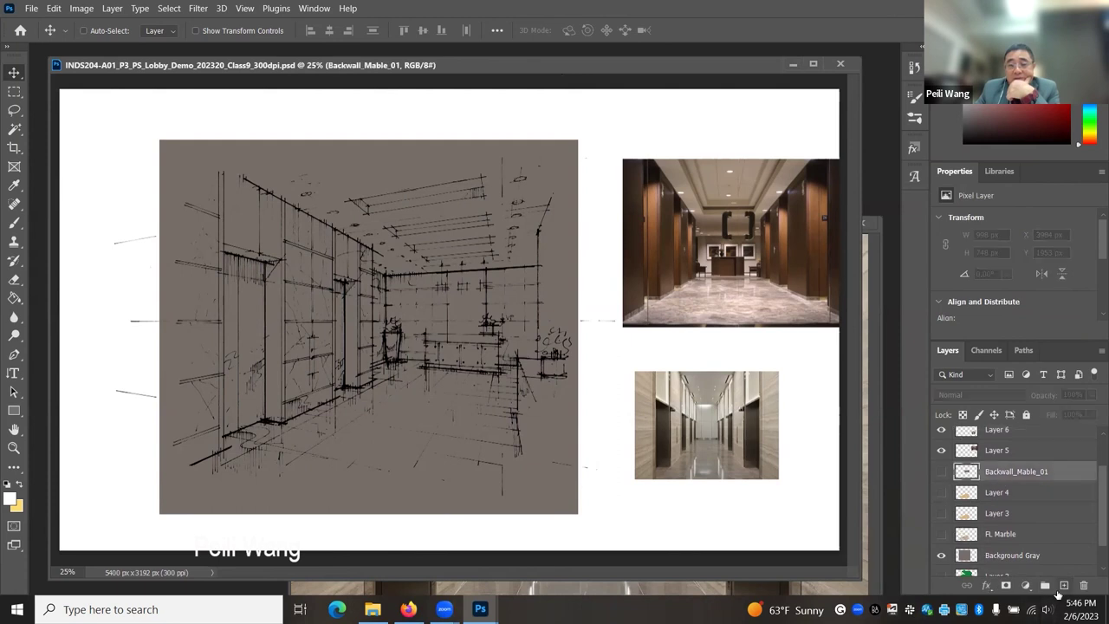
{"action": "left_click", "coordinate": [1063, 586]}
{"action": "double_click", "coordinate": [994, 472]}
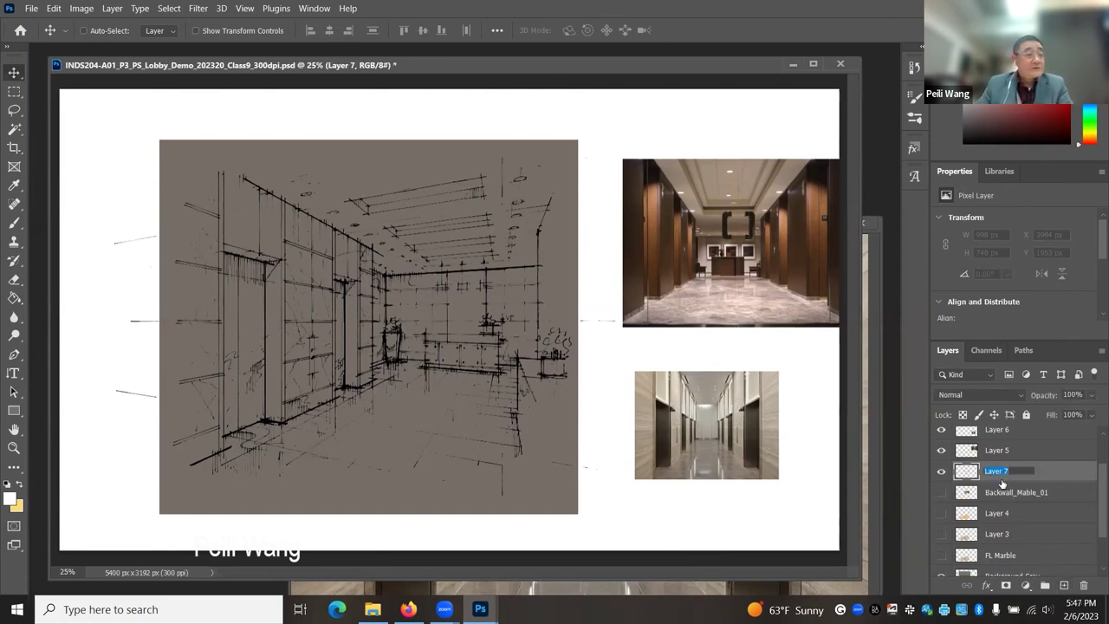
{"action": "type", "text": "Ref"}
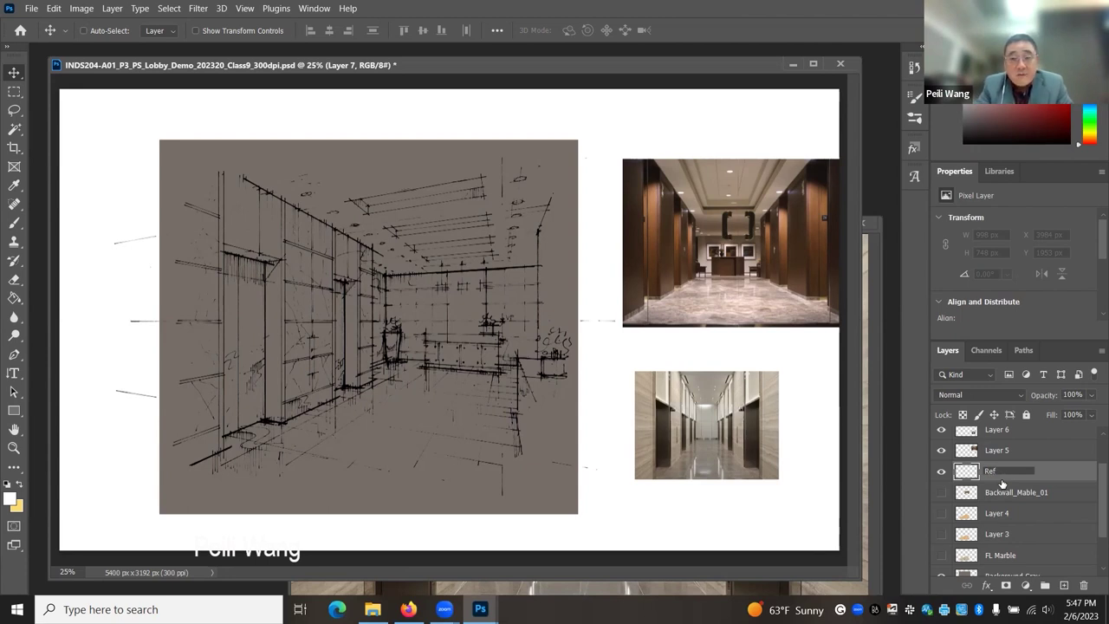
{"action": "type", "text": "Floor"}
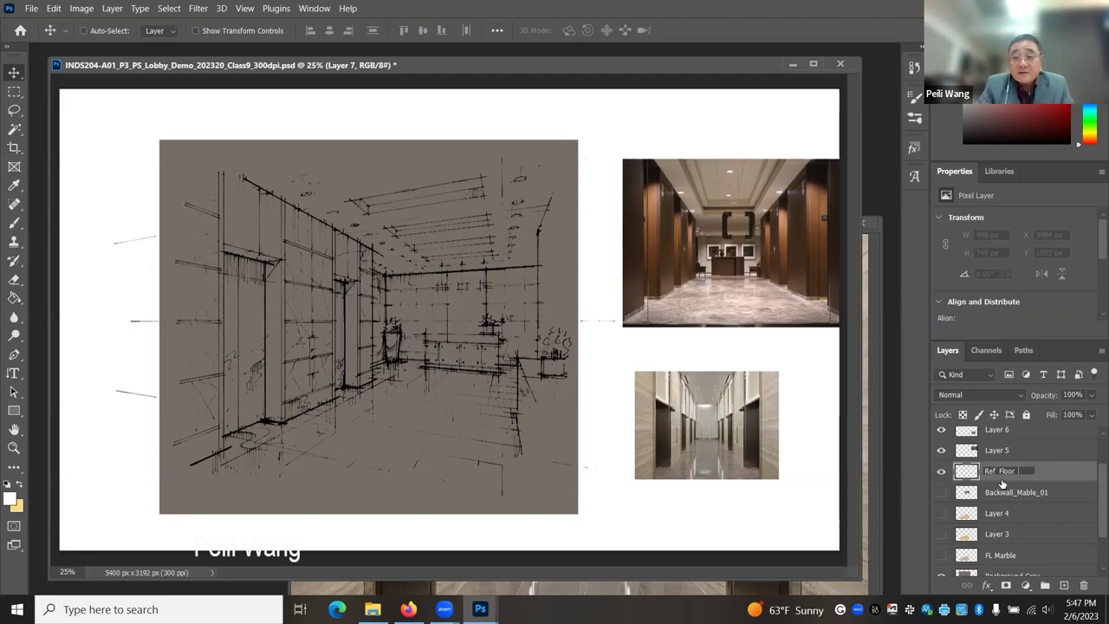
{"action": "type", "text": "Light"}
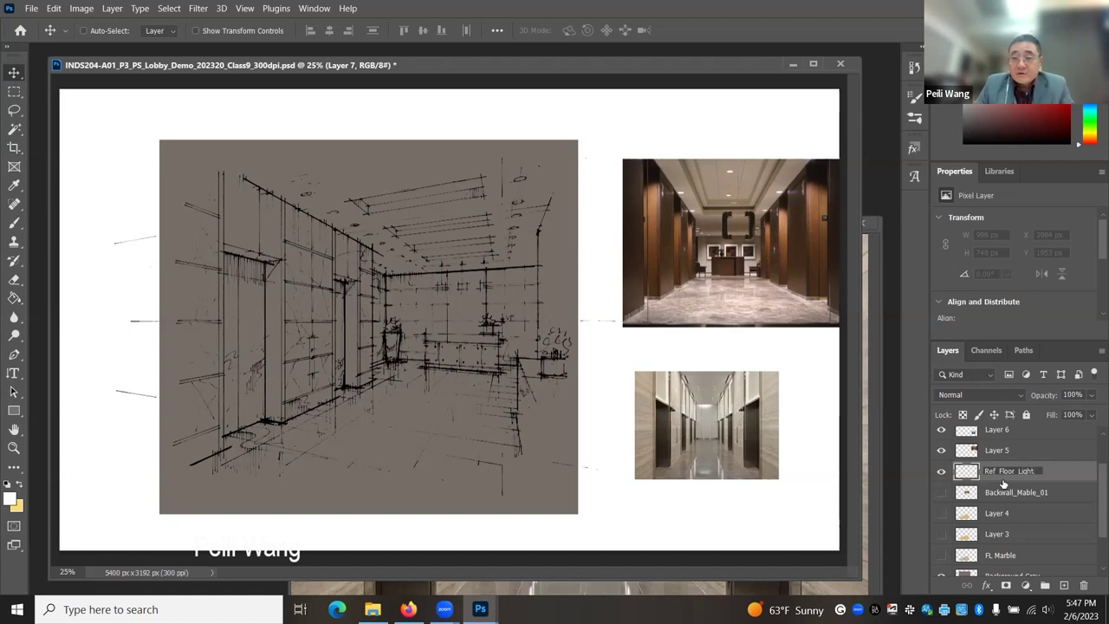
{"action": "left_click", "coordinate": [1019, 493]}
{"action": "left_click", "coordinate": [1003, 468]}
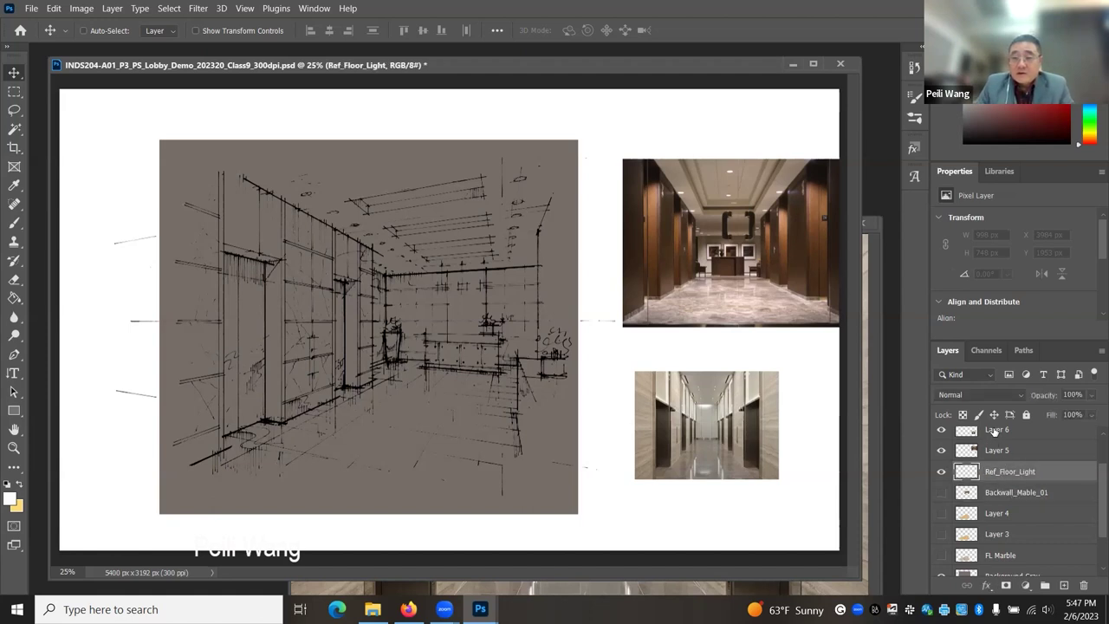
- Rename Layer 6 to Ref_Image_01 and Layer 5 to Ref_Image_02
{"action": "scroll", "coordinate": [993, 432], "scroll_direction": "up", "scroll_amount": 1}
{"action": "left_click", "coordinate": [991, 439]}
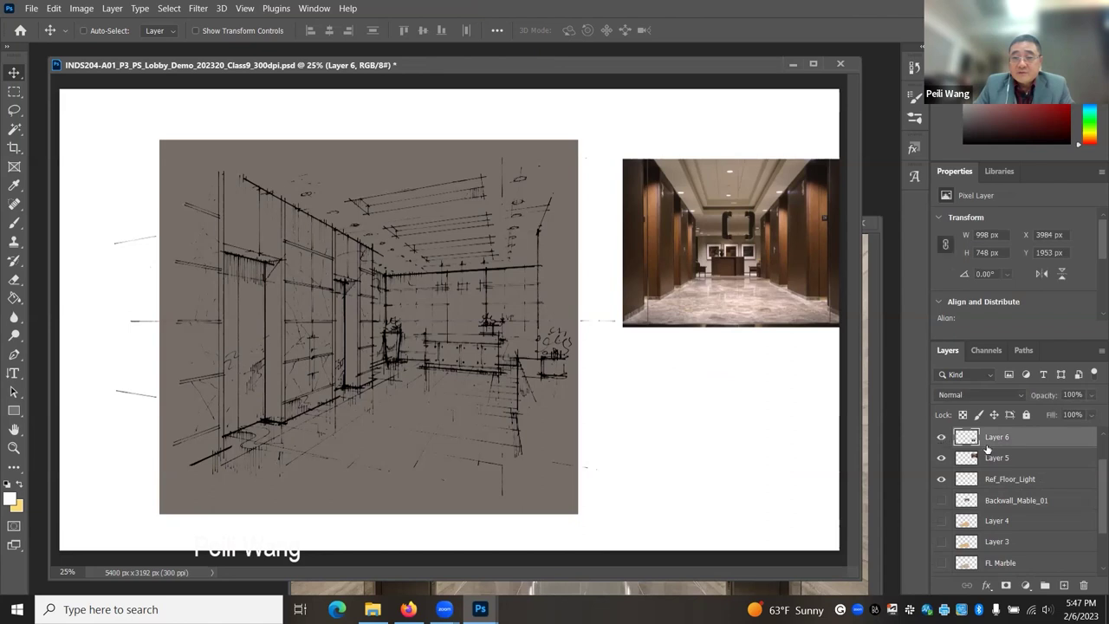
{"action": "double_click", "coordinate": [1015, 437]}
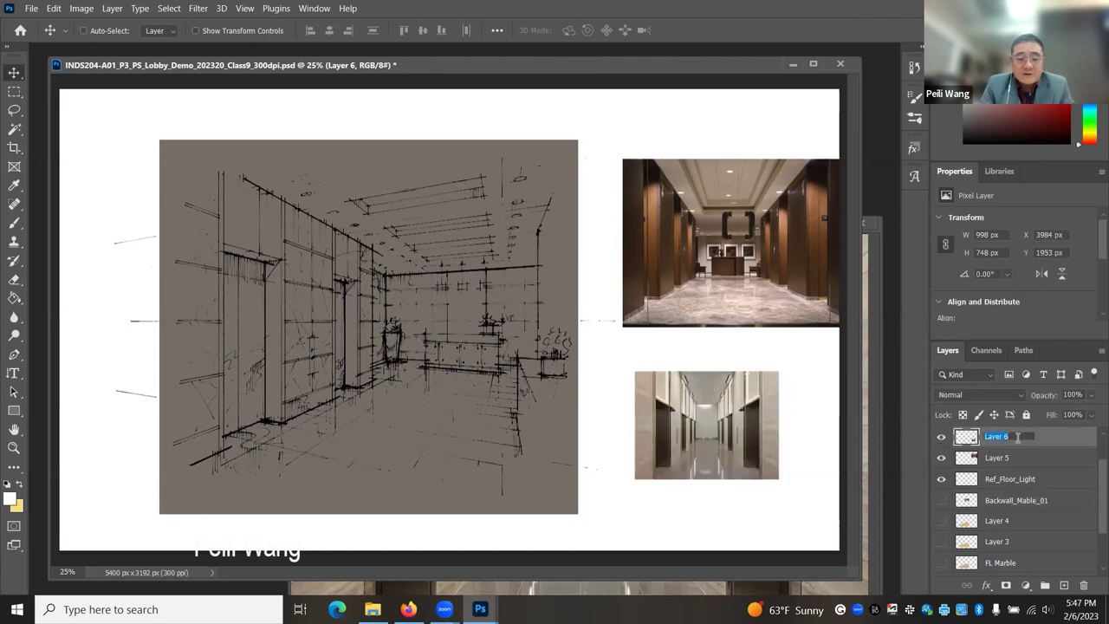
{"action": "key", "text": "BackSpace"}
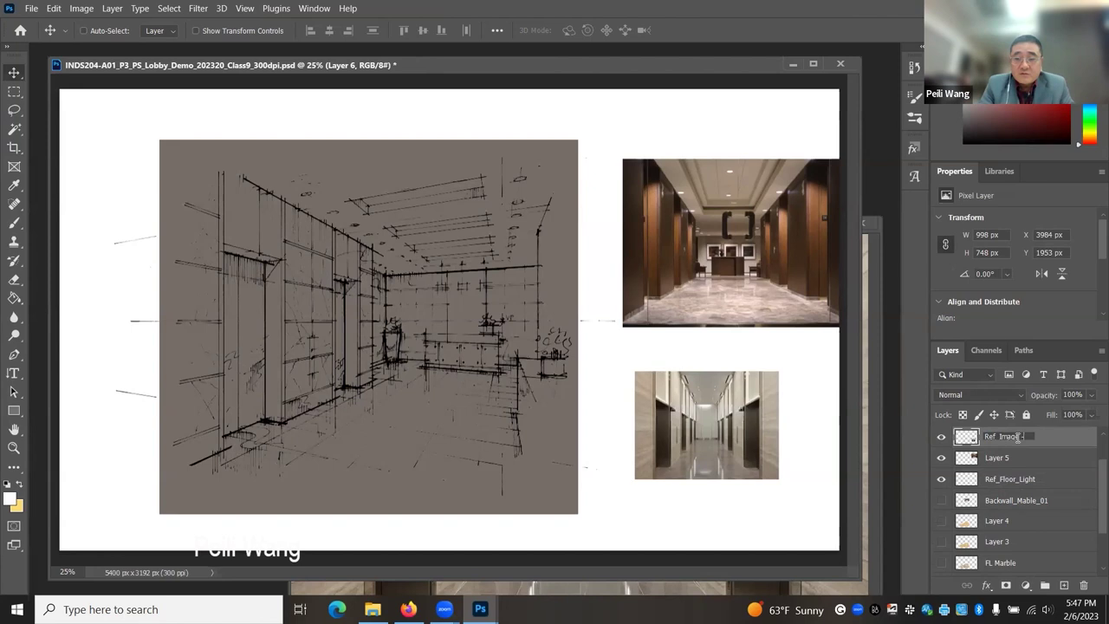
{"action": "type", "text": "01"}
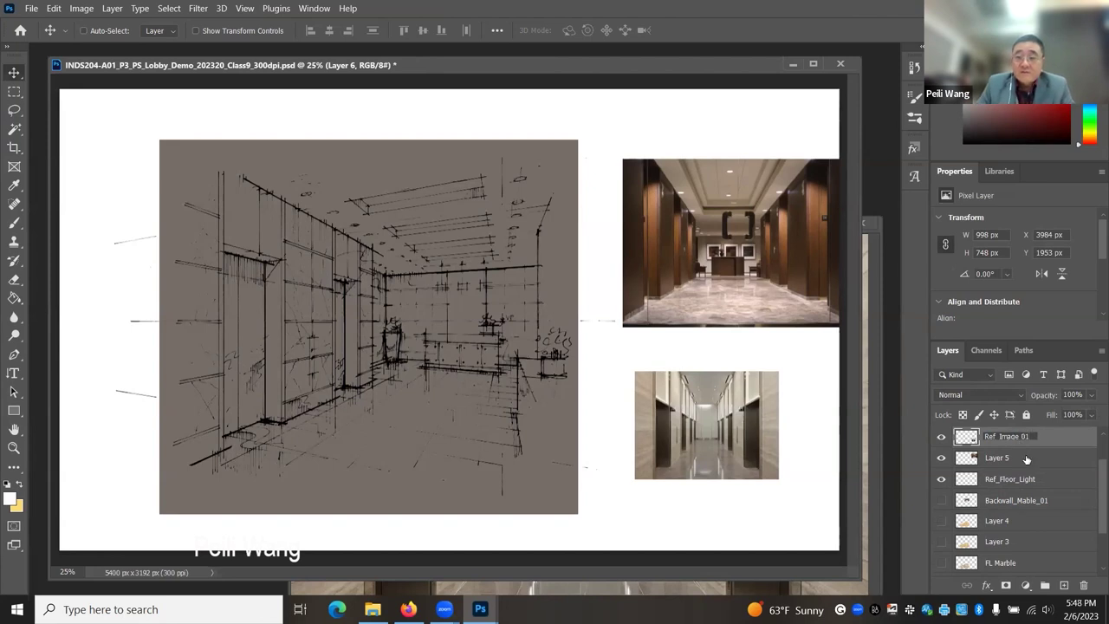
{"action": "left_click", "coordinate": [1022, 458]}
{"action": "double_click", "coordinate": [1008, 457]}
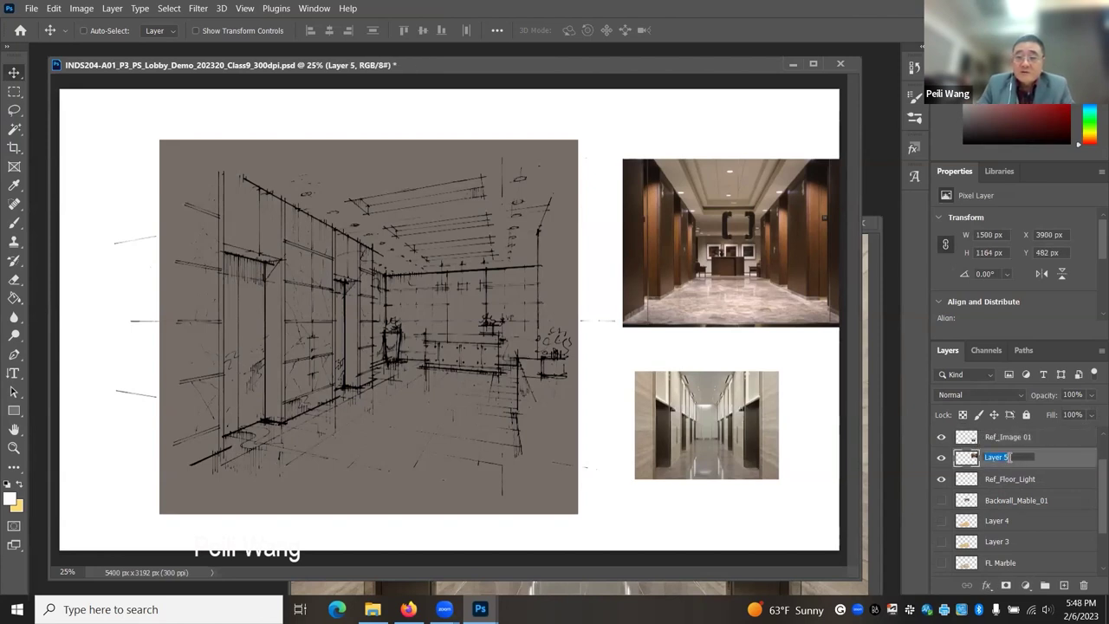
{"action": "type", "text": "Ref"}
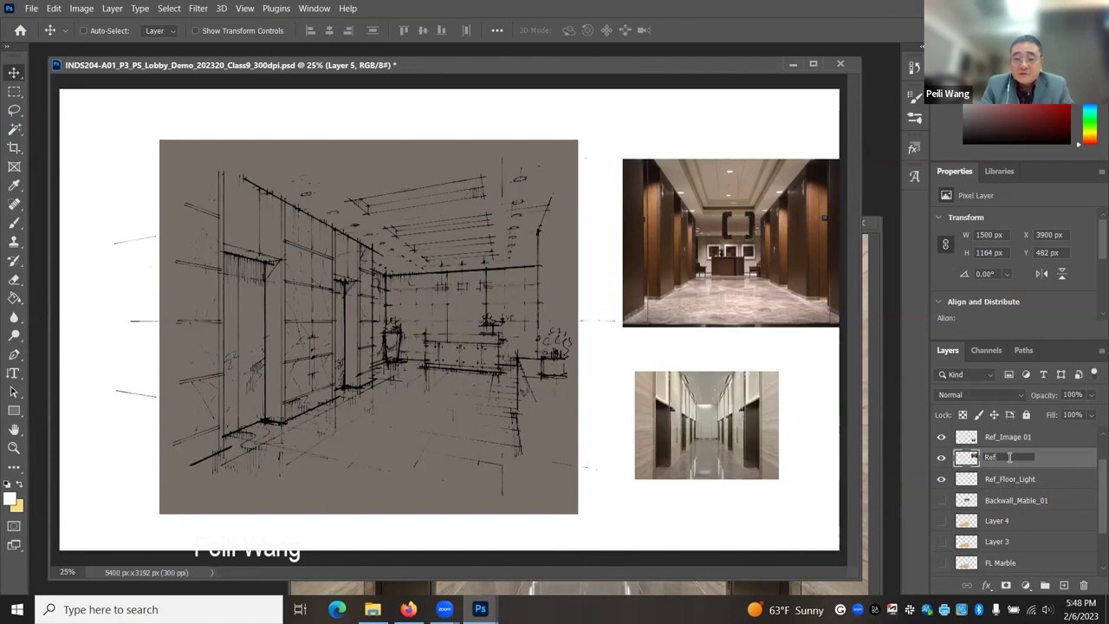
{"action": "type", "text": "_Image_02"}
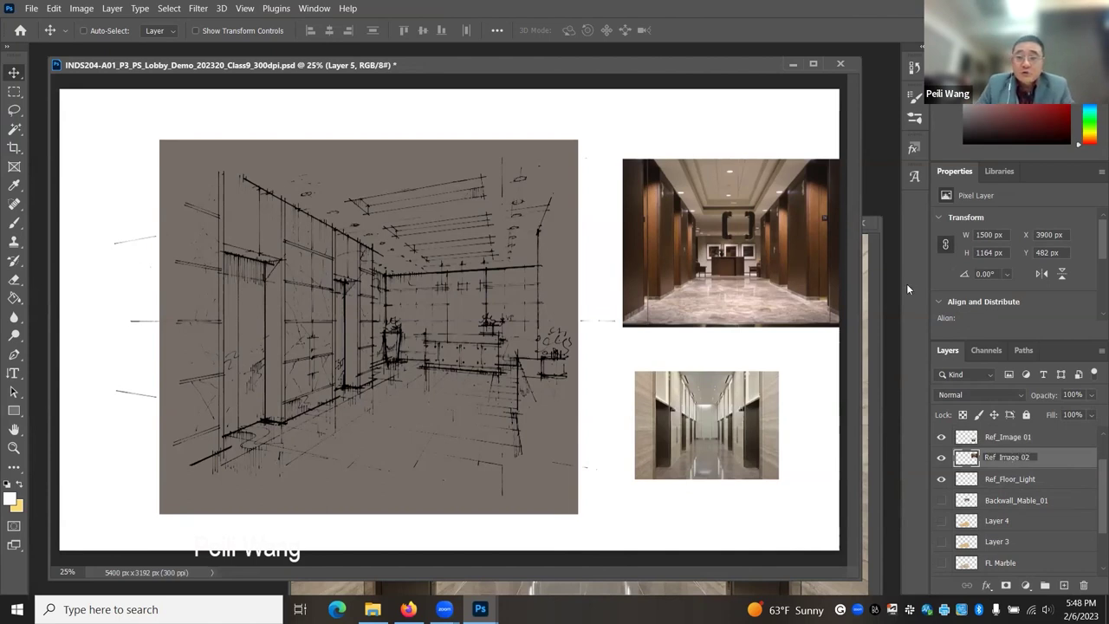
{"action": "left_click", "coordinate": [1001, 484]}
{"action": "left_click", "coordinate": [1007, 461]}
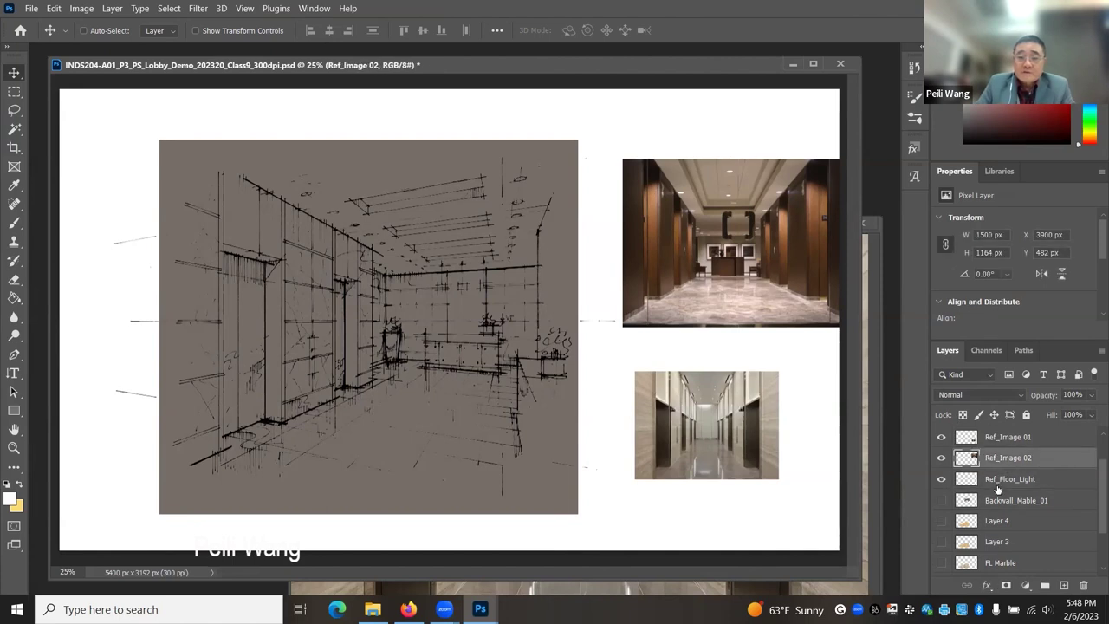
- Rename the Ref_Floor_Light layer to Reflec_Floor_Light
{"action": "left_click", "coordinate": [992, 485]}
{"action": "double_click", "coordinate": [993, 481]}
{"action": "left_click", "coordinate": [998, 478]}
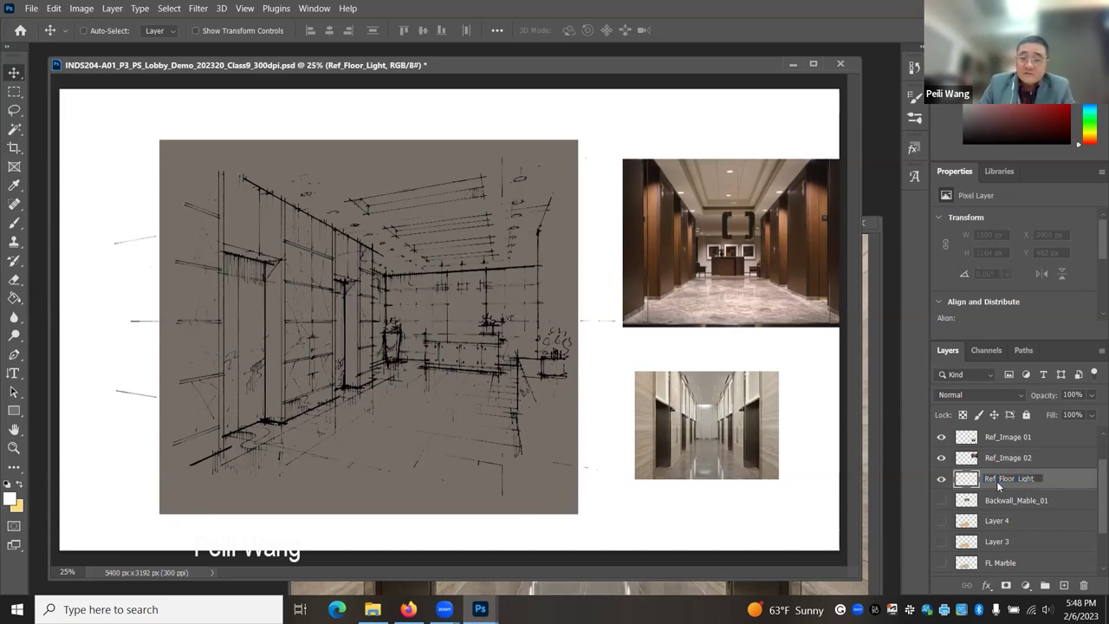
{"action": "type", "text": "lec"}
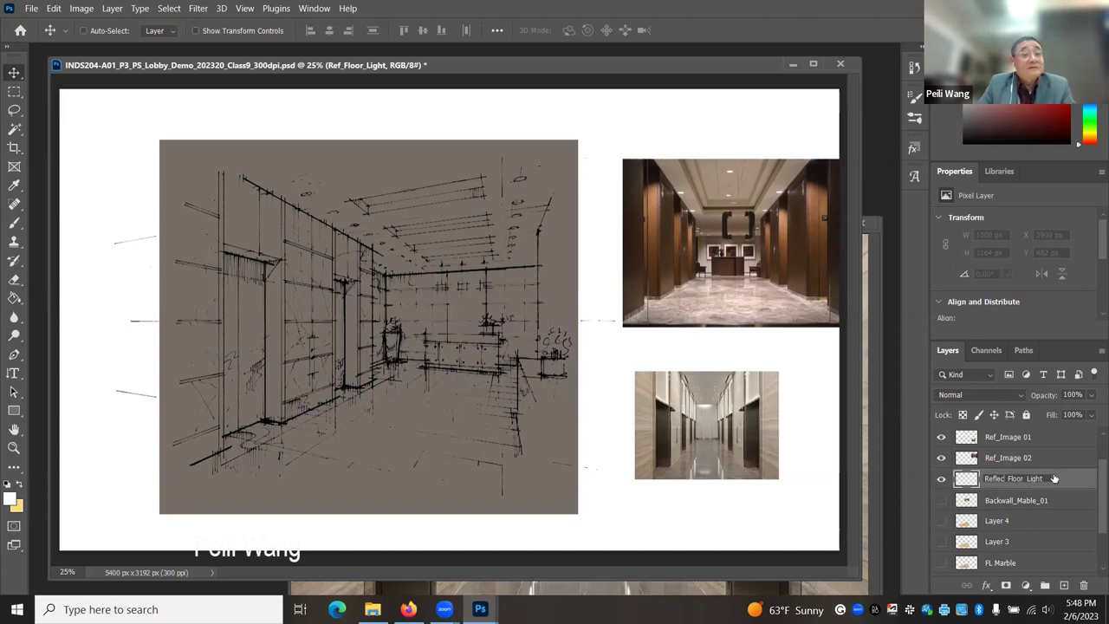
{"action": "left_click", "coordinate": [1038, 509]}
{"action": "left_click", "coordinate": [1037, 480]}
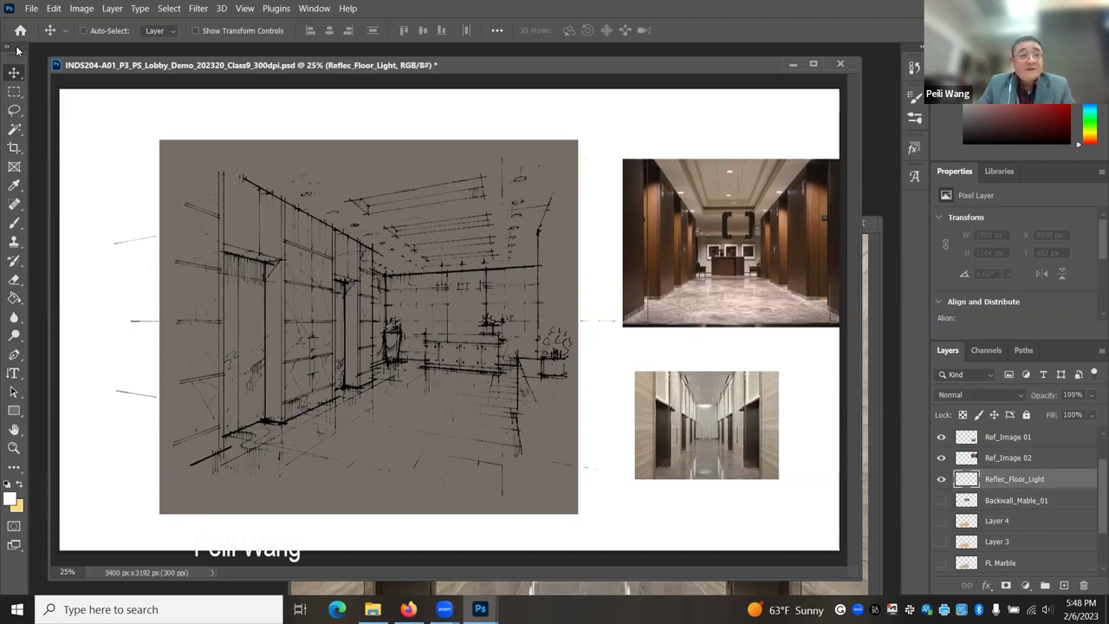
{"action": "left_click", "coordinate": [14, 448]}
{"action": "left_click", "coordinate": [91, 439]}
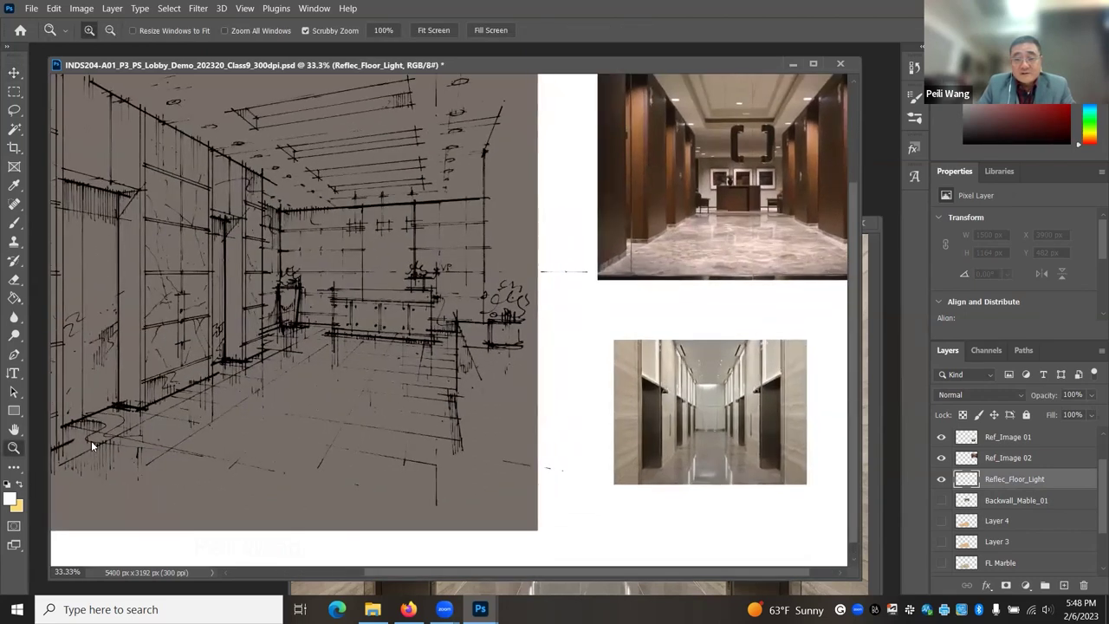
{"action": "double_click", "coordinate": [686, 442]}
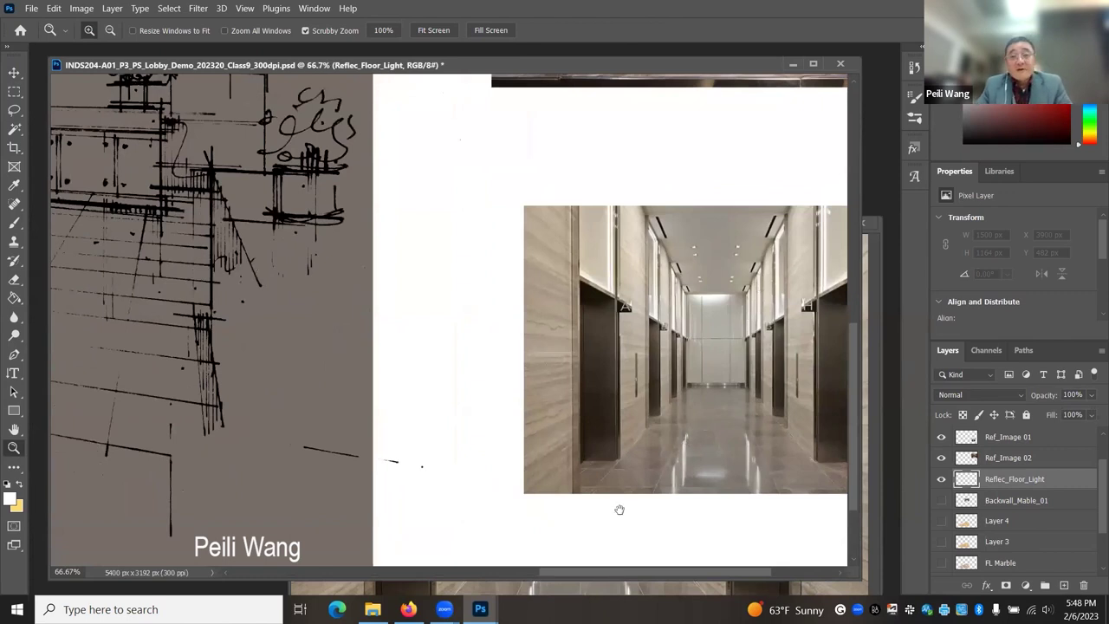
{"action": "left_click_drag", "start_coordinate": [619, 510], "coordinate": [596, 518]}
{"action": "left_click_drag", "start_coordinate": [590, 227], "coordinate": [621, 220]}
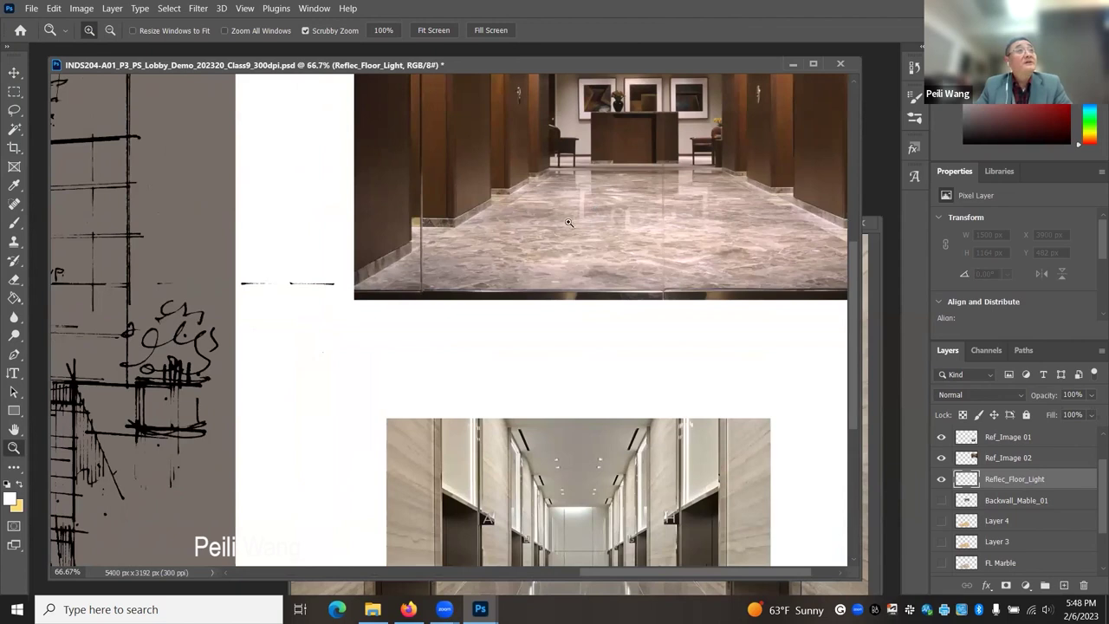
{"action": "left_click_drag", "start_coordinate": [475, 246], "coordinate": [670, 231]}
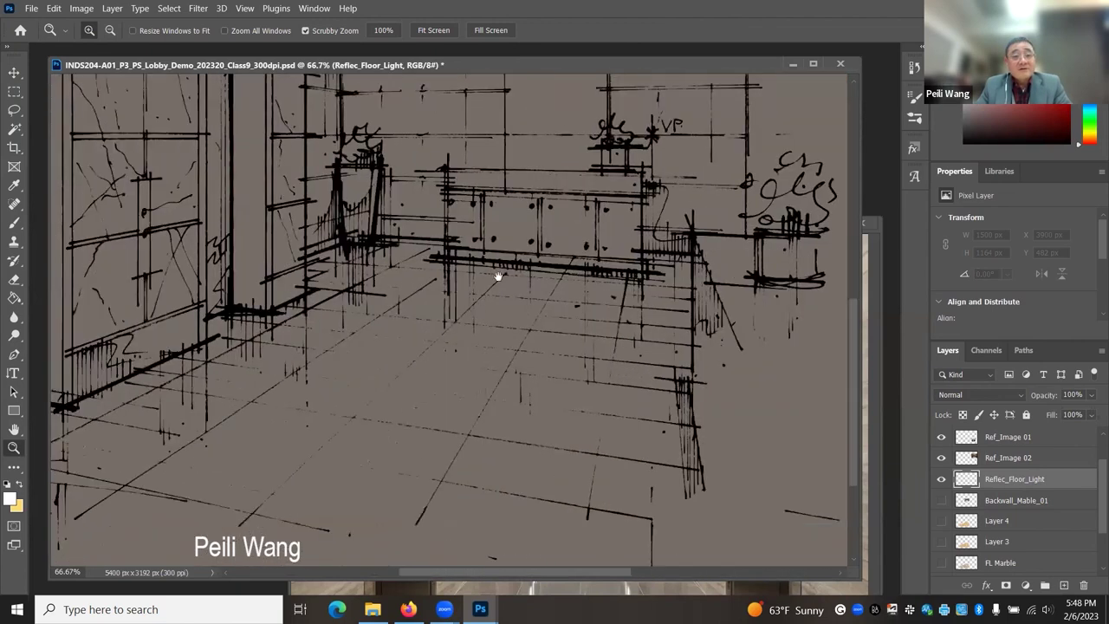
{"action": "left_click_drag", "start_coordinate": [497, 277], "coordinate": [551, 285]}
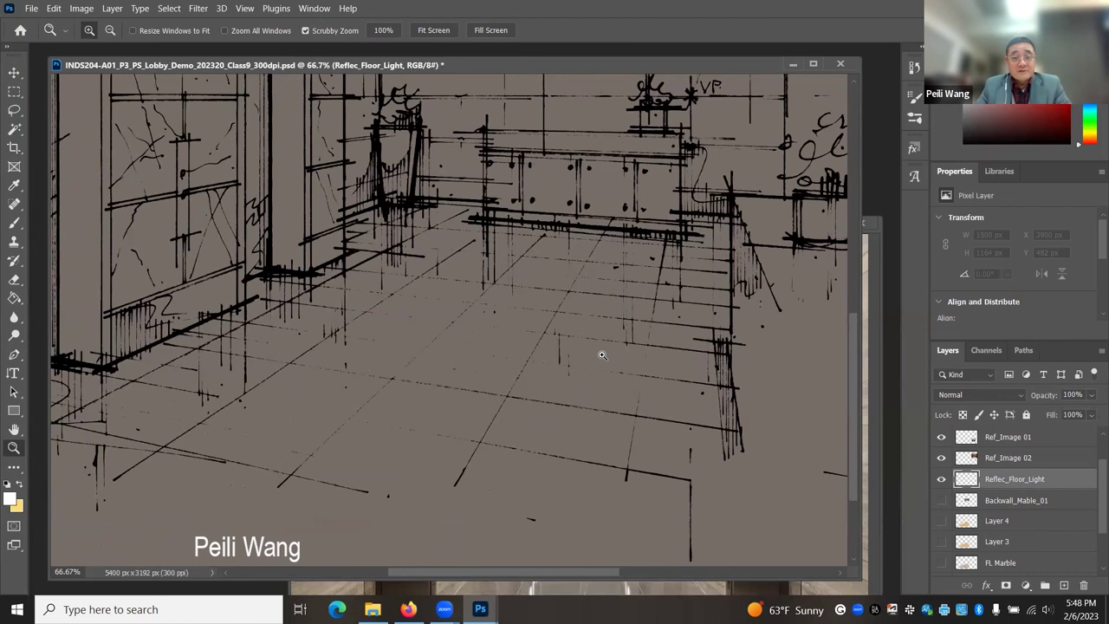
{"action": "left_click", "coordinate": [542, 359], "text": "alt"}
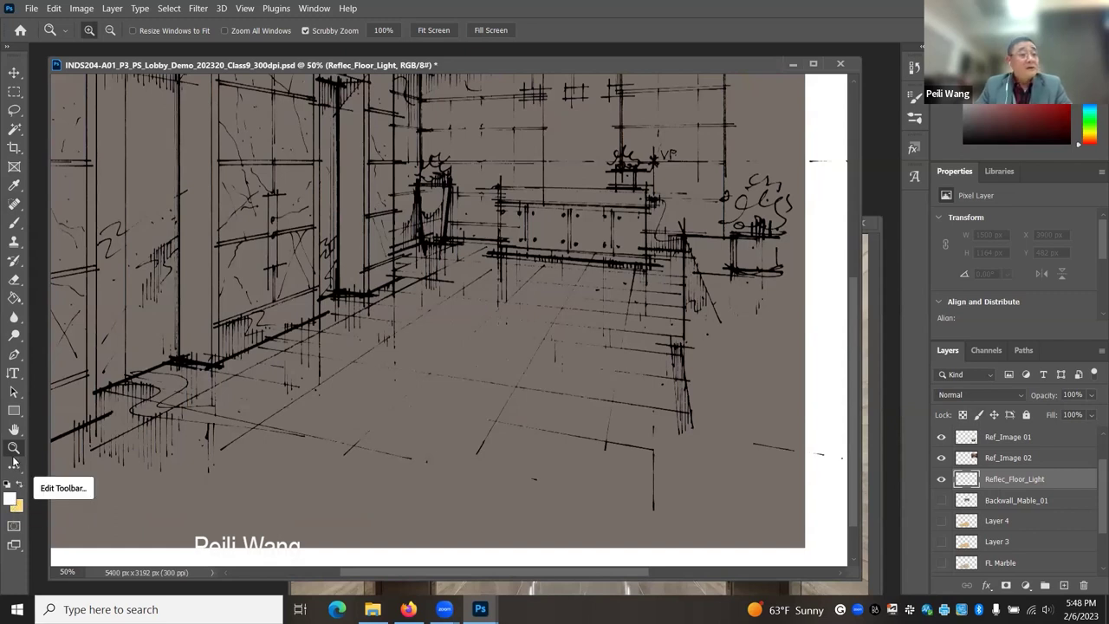
- Try a 111 px hard round brush dot on the floor, then undo it
{"action": "left_click", "coordinate": [14, 223]}
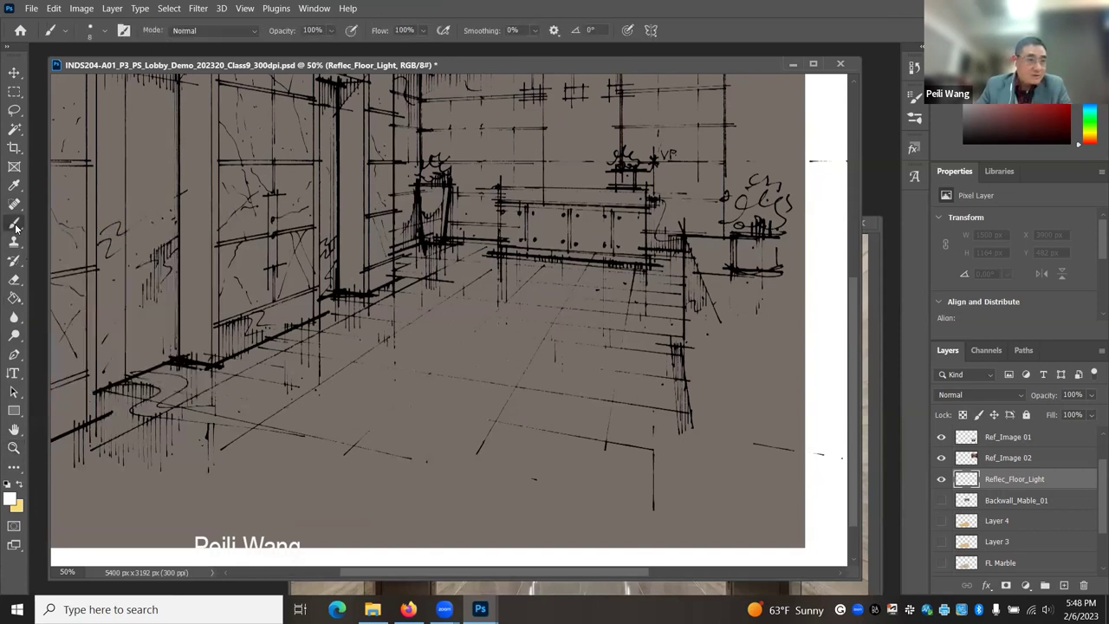
{"action": "left_click", "coordinate": [103, 31]}
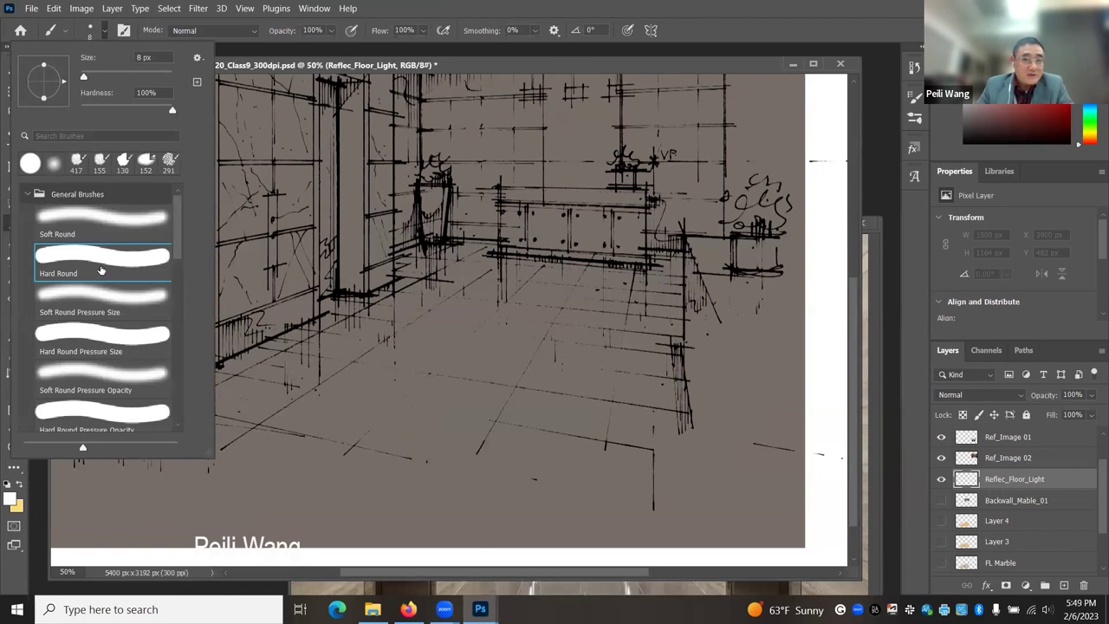
{"action": "left_click", "coordinate": [101, 270]}
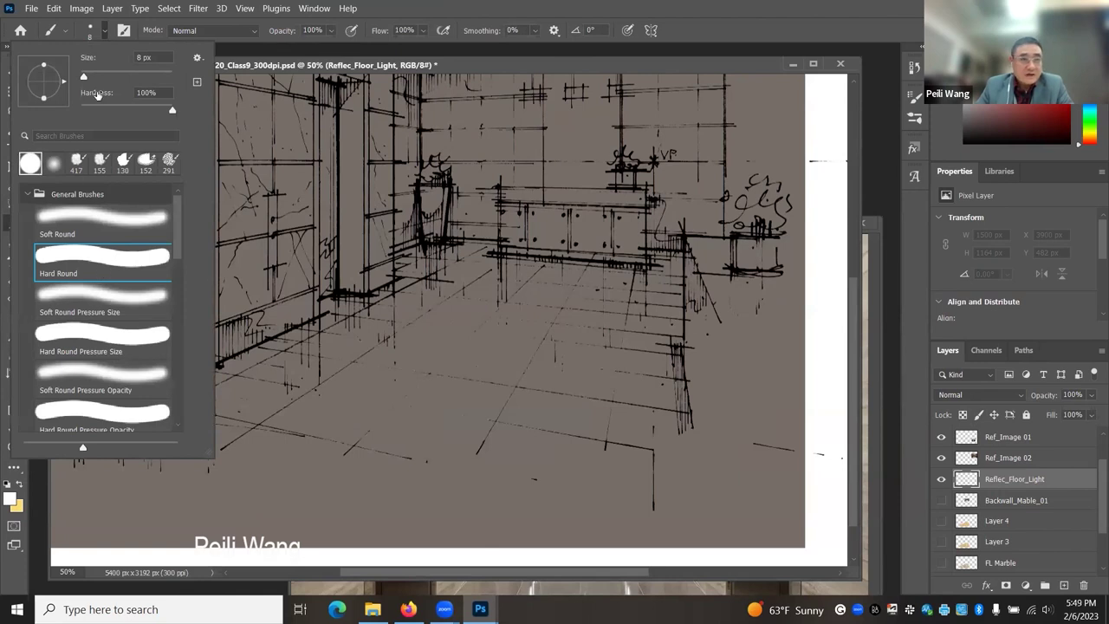
{"action": "left_click_drag", "start_coordinate": [85, 79], "coordinate": [147, 74]}
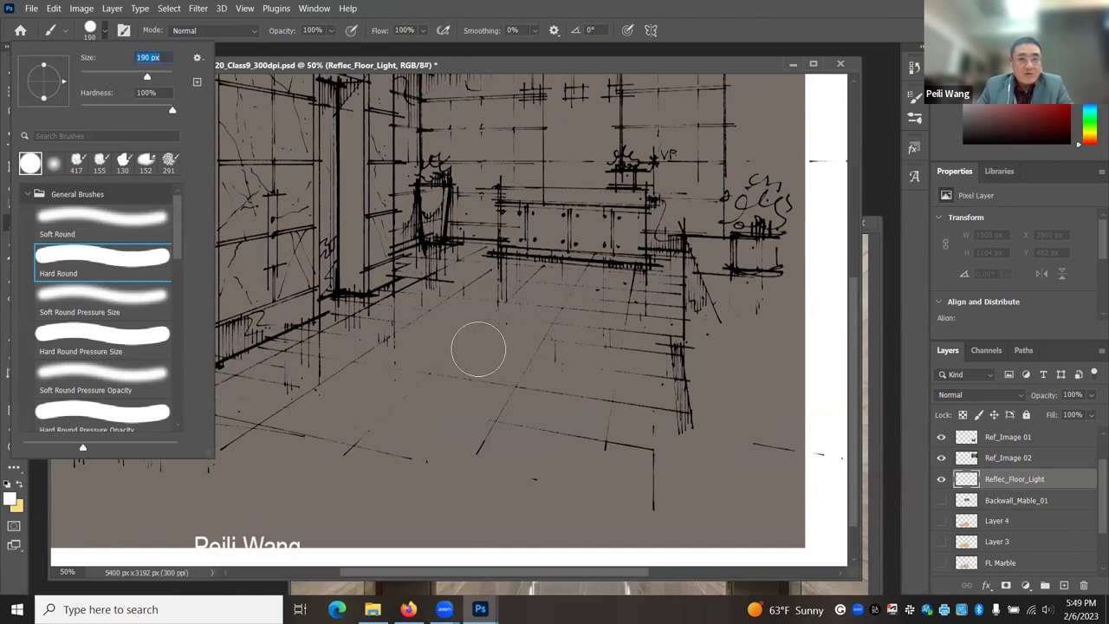
{"action": "left_click", "coordinate": [470, 340]}
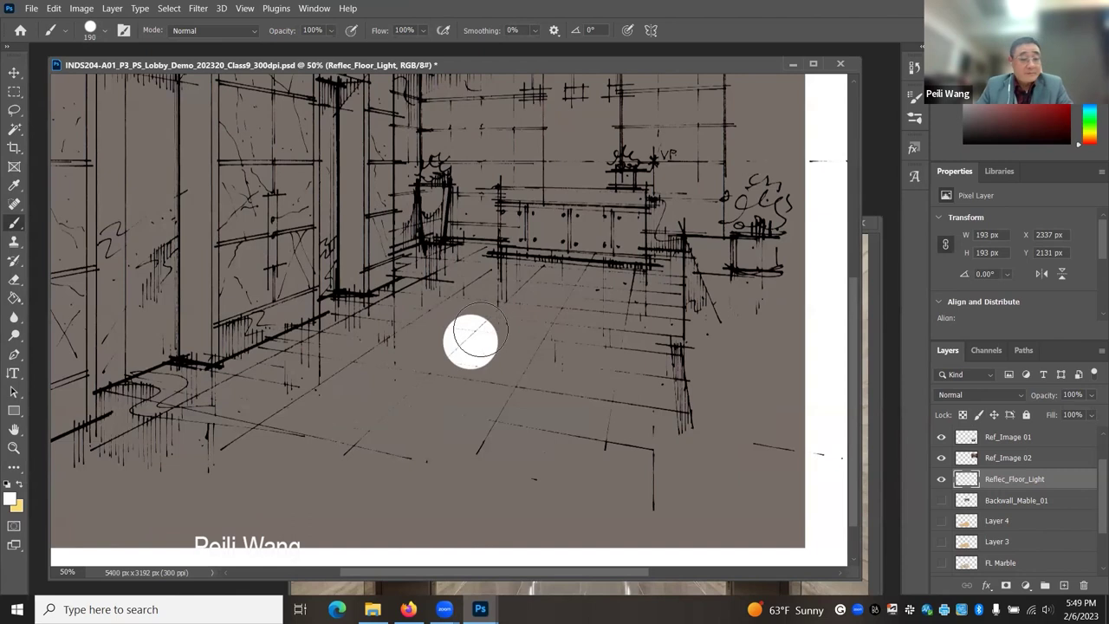
{"action": "key", "text": "ctrl+z"}
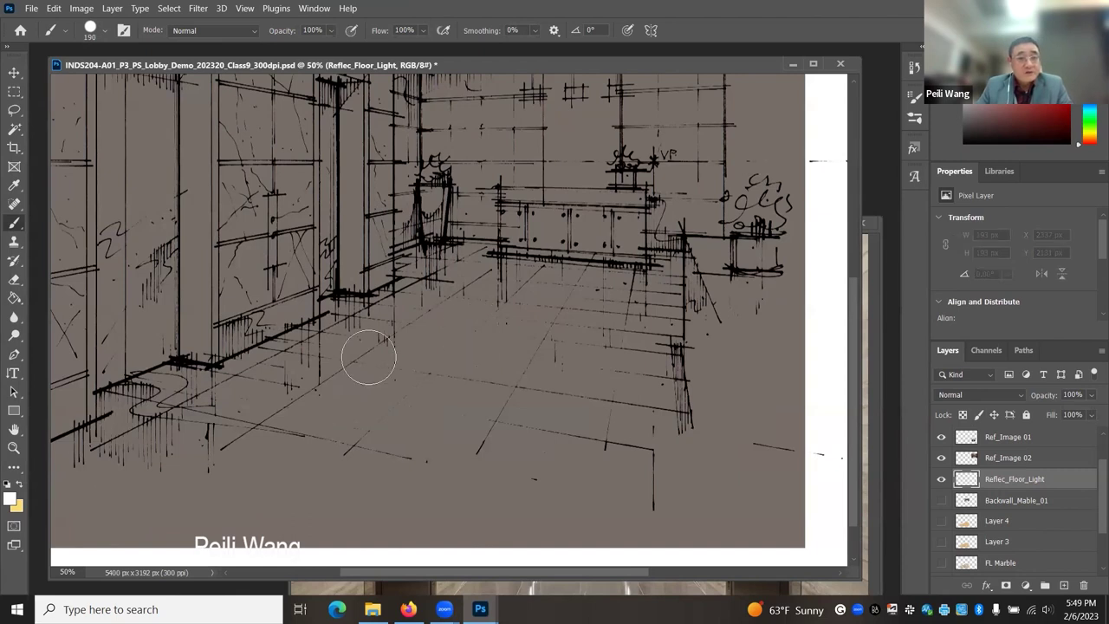
- Switch to a Soft Round brush at 0% hardness and 385 px, and paint a white glow on the left floor
{"action": "left_click", "coordinate": [108, 32]}
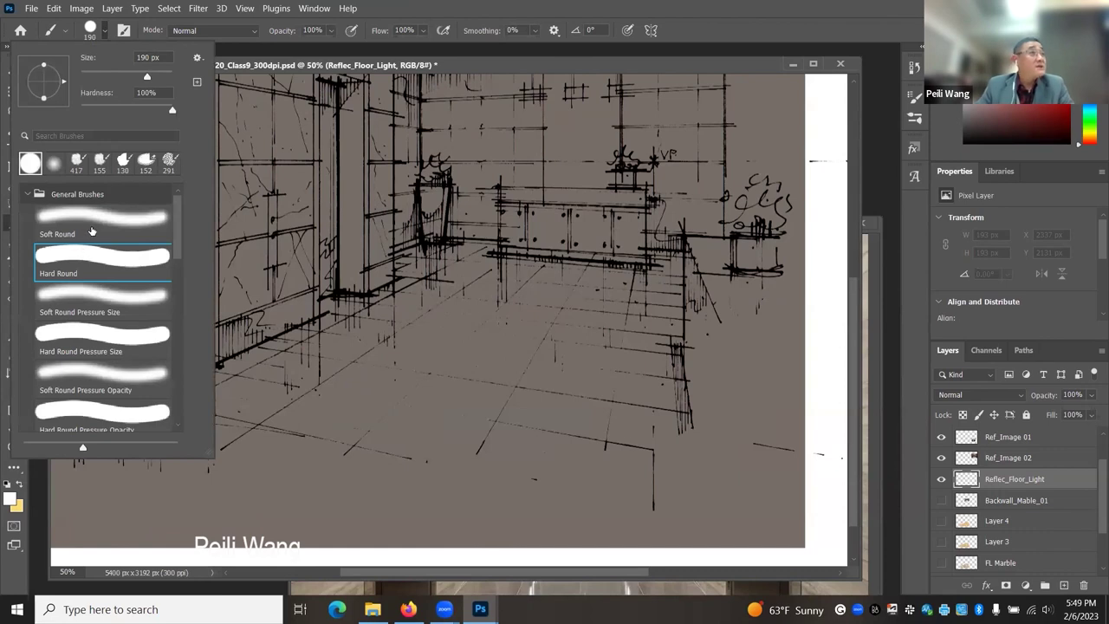
{"action": "left_click", "coordinate": [91, 232]}
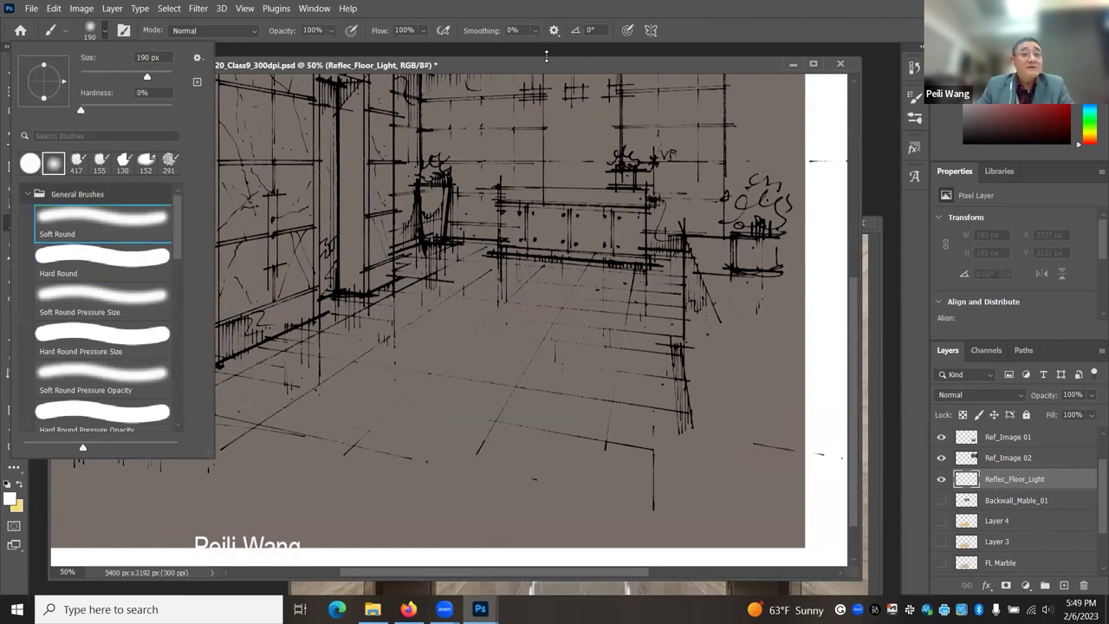
{"action": "left_click", "coordinate": [375, 38]}
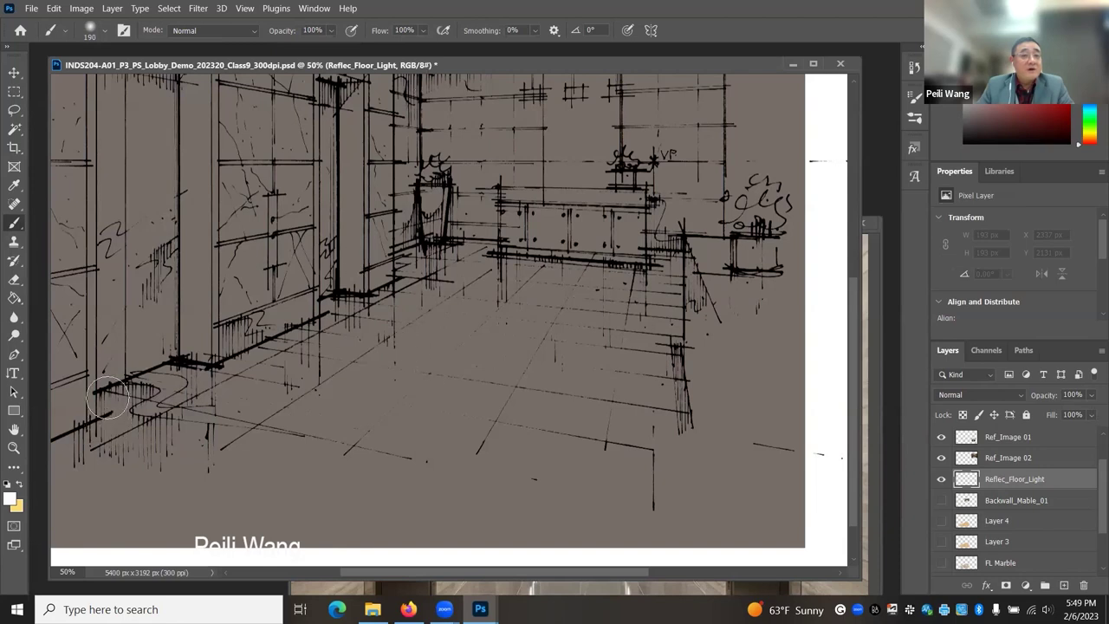
{"action": "left_click", "coordinate": [105, 31]}
{"action": "left_click_drag", "start_coordinate": [154, 76], "coordinate": [158, 76]}
{"action": "left_click", "coordinate": [487, 68]}
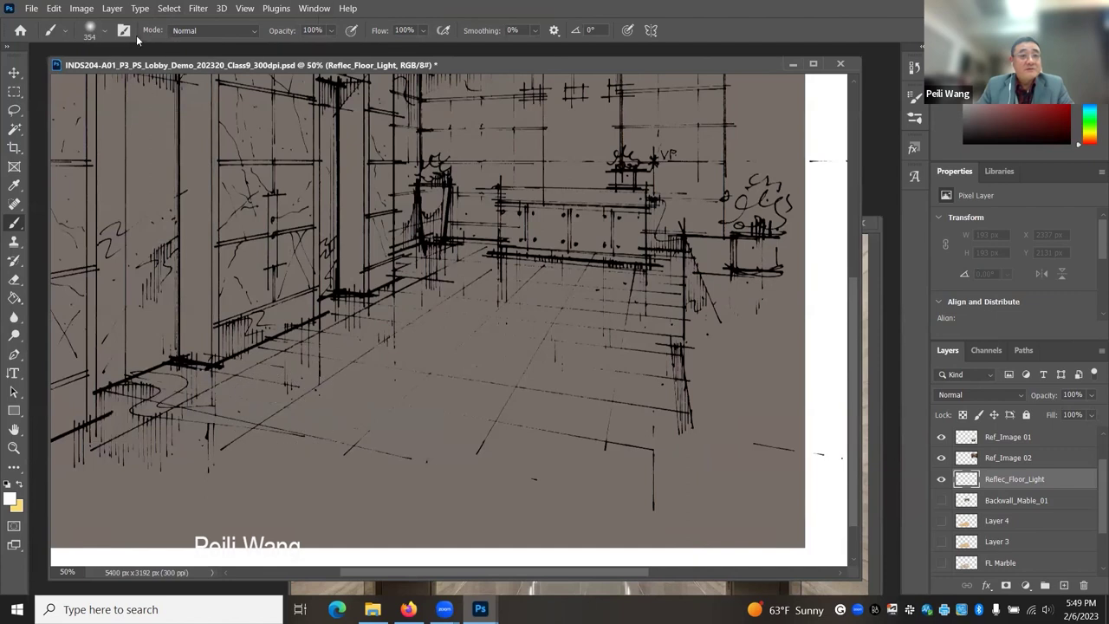
{"action": "left_click", "coordinate": [106, 32]}
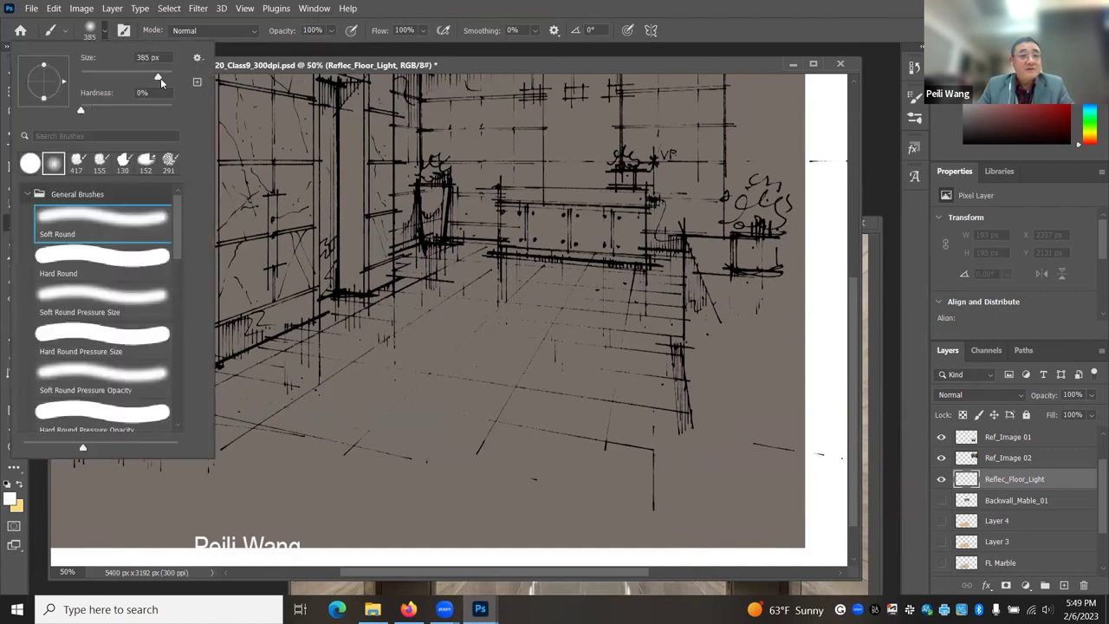
{"action": "left_click_drag", "start_coordinate": [166, 81], "coordinate": [160, 83]}
{"action": "left_click_drag", "start_coordinate": [364, 365], "coordinate": [372, 424]}
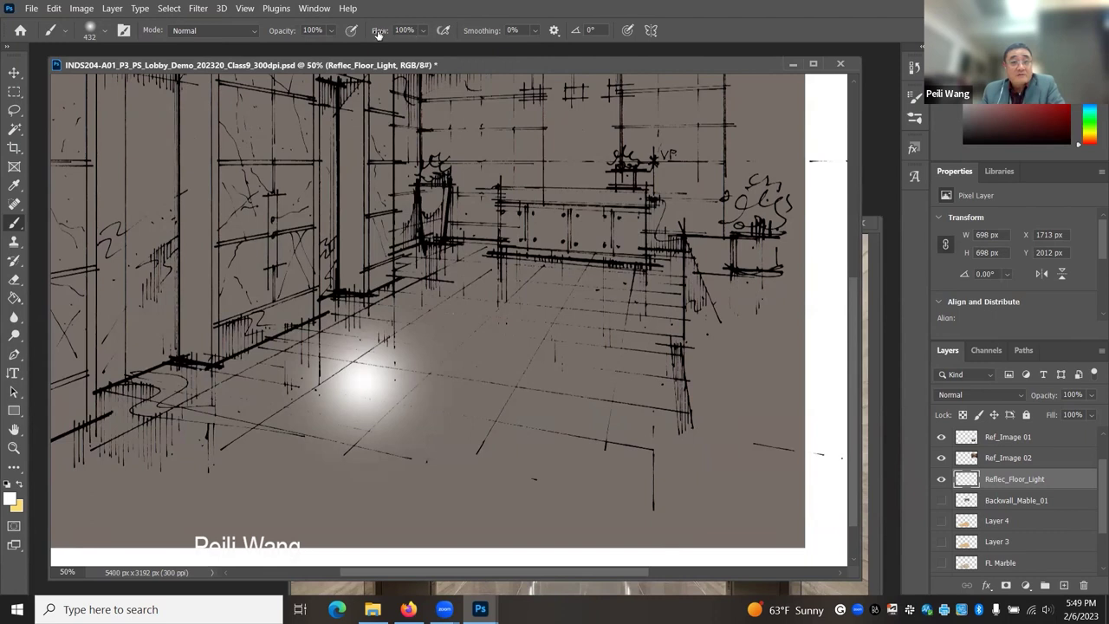
- Paint a centre floor glow at 50% flow, then build up faint centre and right glows at 10% flow
{"action": "left_click", "coordinate": [424, 31]}
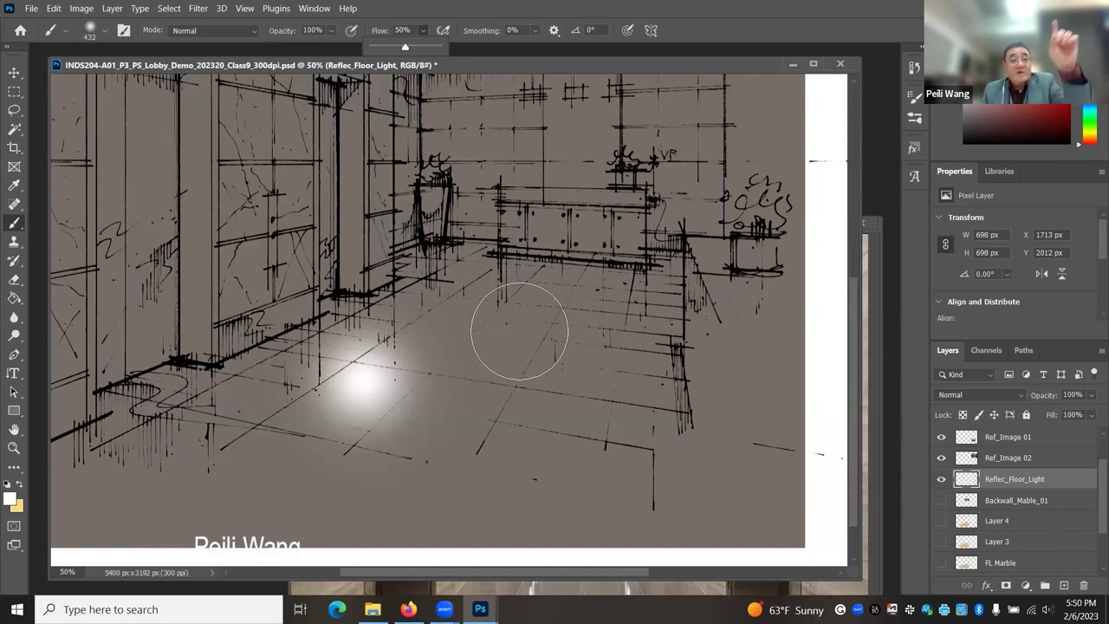
{"action": "left_click", "coordinate": [519, 332]}
{"action": "left_click", "coordinate": [520, 331]}
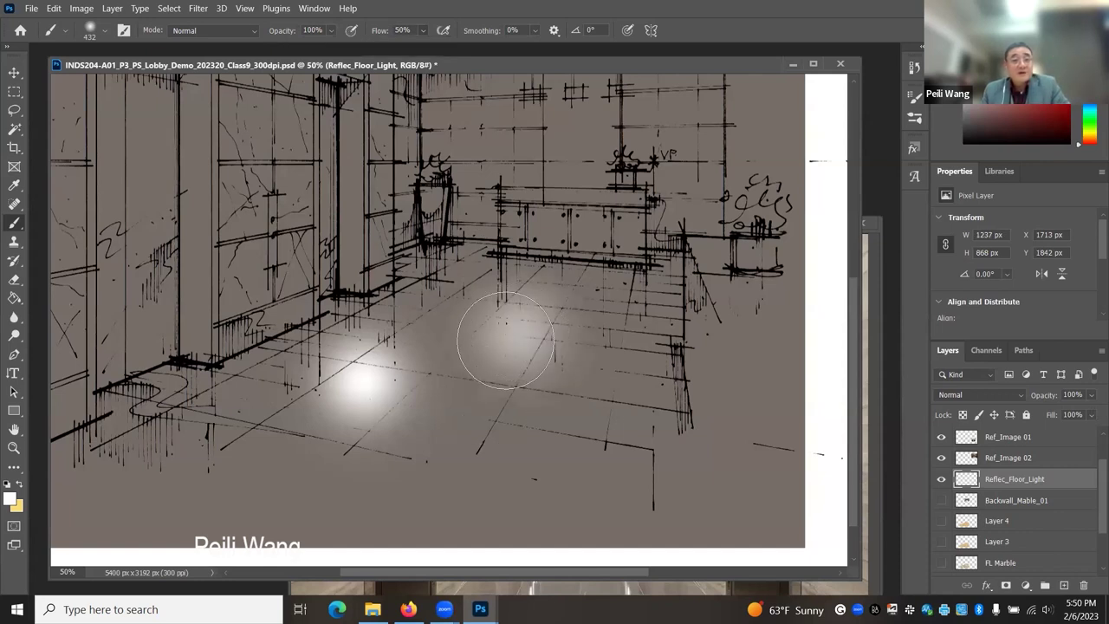
{"action": "left_click", "coordinate": [422, 30]}
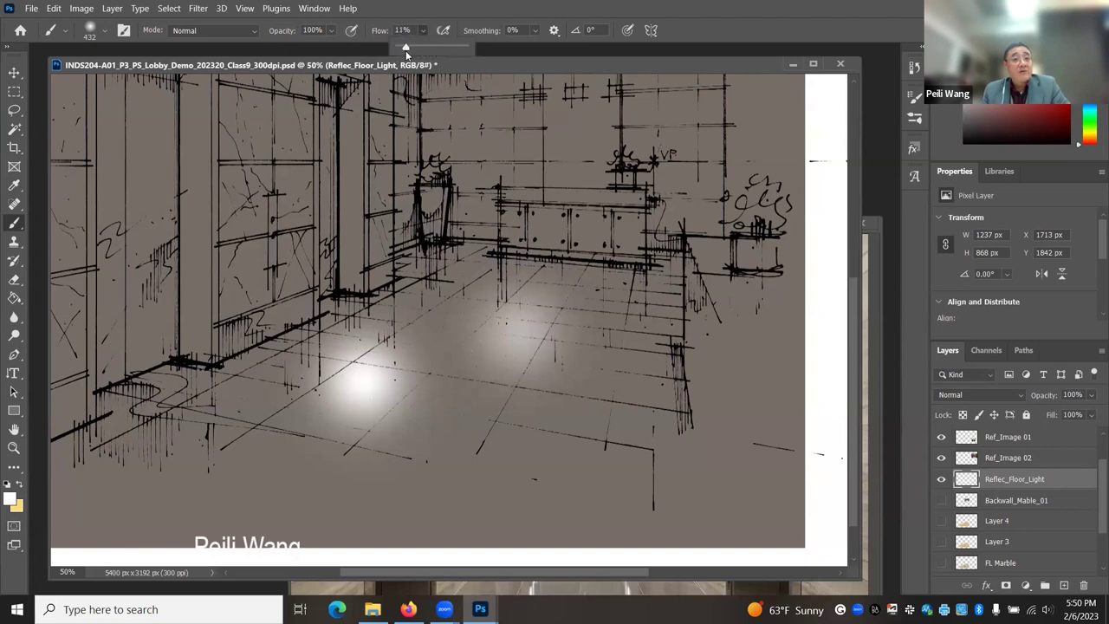
{"action": "left_click_drag", "start_coordinate": [403, 51], "coordinate": [406, 51]}
{"action": "mouse_move", "coordinate": [629, 404]}
{"action": "left_mouse_down"}
{"action": "mouse_move", "coordinate": [658, 441]}
{"action": "mouse_move", "coordinate": [644, 413]}
{"action": "mouse_move", "coordinate": [705, 433]}
{"action": "left_mouse_up"}
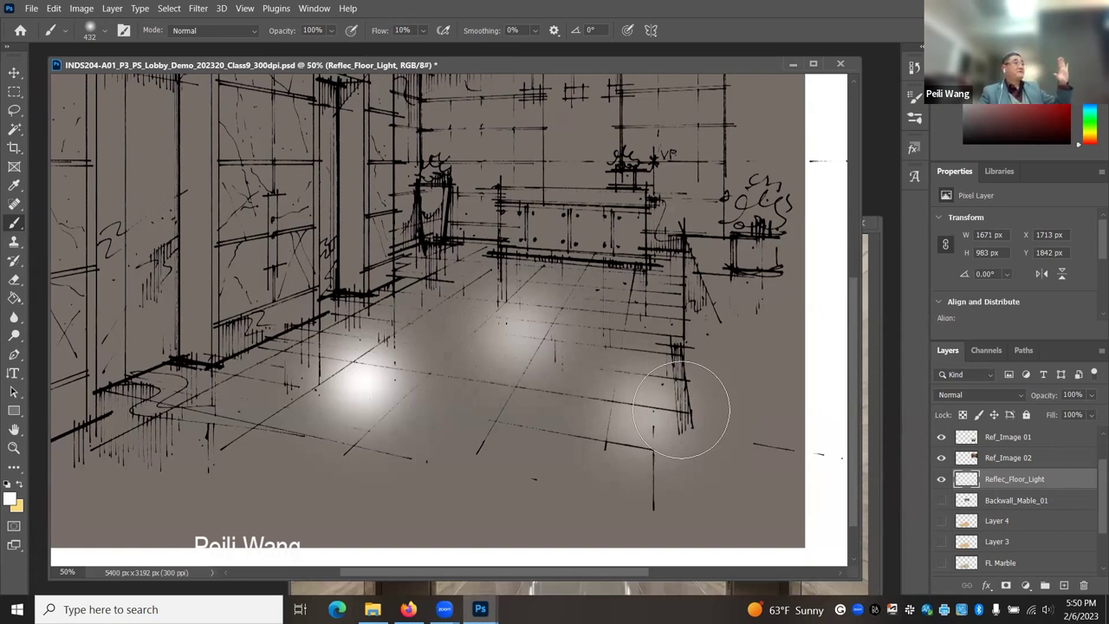
{"action": "mouse_move", "coordinate": [520, 321]}
{"action": "left_mouse_down"}
{"action": "mouse_move", "coordinate": [514, 329]}
{"action": "mouse_move", "coordinate": [530, 333]}
{"action": "mouse_move", "coordinate": [520, 334]}
{"action": "left_mouse_up"}
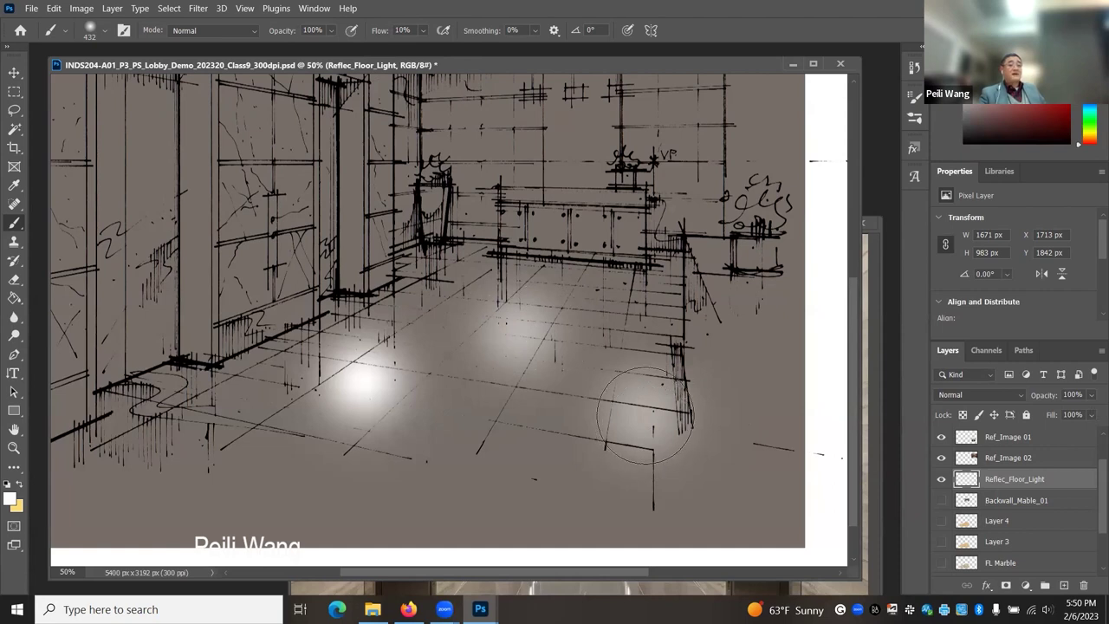
{"action": "left_click_drag", "start_coordinate": [643, 416], "coordinate": [651, 408]}
{"action": "left_click_drag", "start_coordinate": [366, 383], "coordinate": [385, 372]}
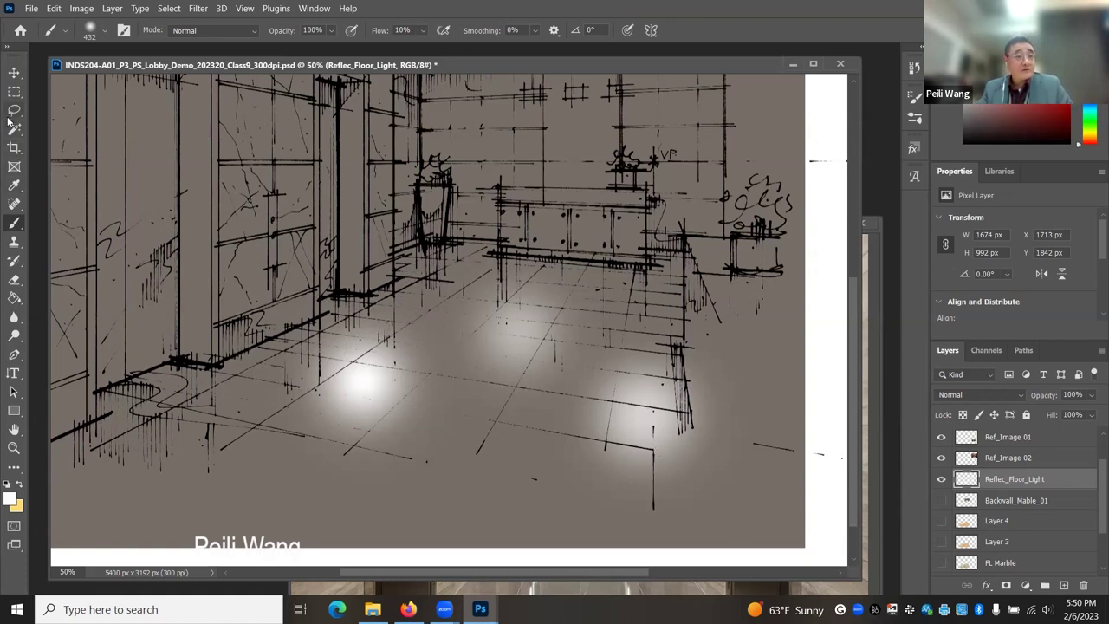
- Pick a hard round Eraser tip and erase a test stroke through the left glow
{"action": "left_click", "coordinate": [15, 282]}
{"action": "left_click", "coordinate": [105, 33]}
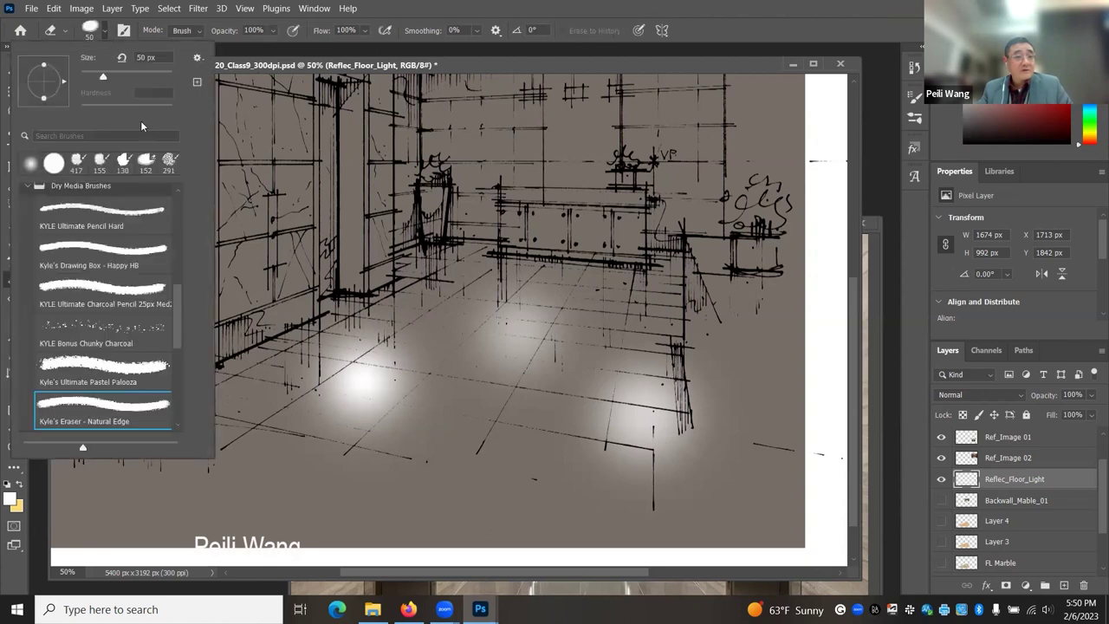
{"action": "left_click_drag", "start_coordinate": [180, 342], "coordinate": [180, 205]}
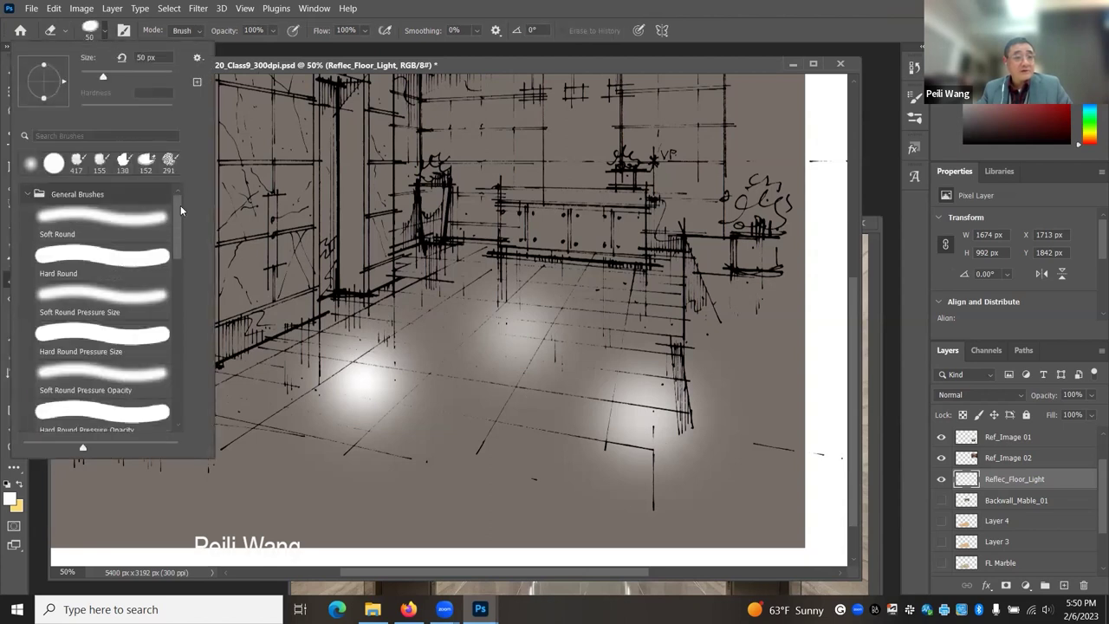
{"action": "left_click", "coordinate": [92, 254]}
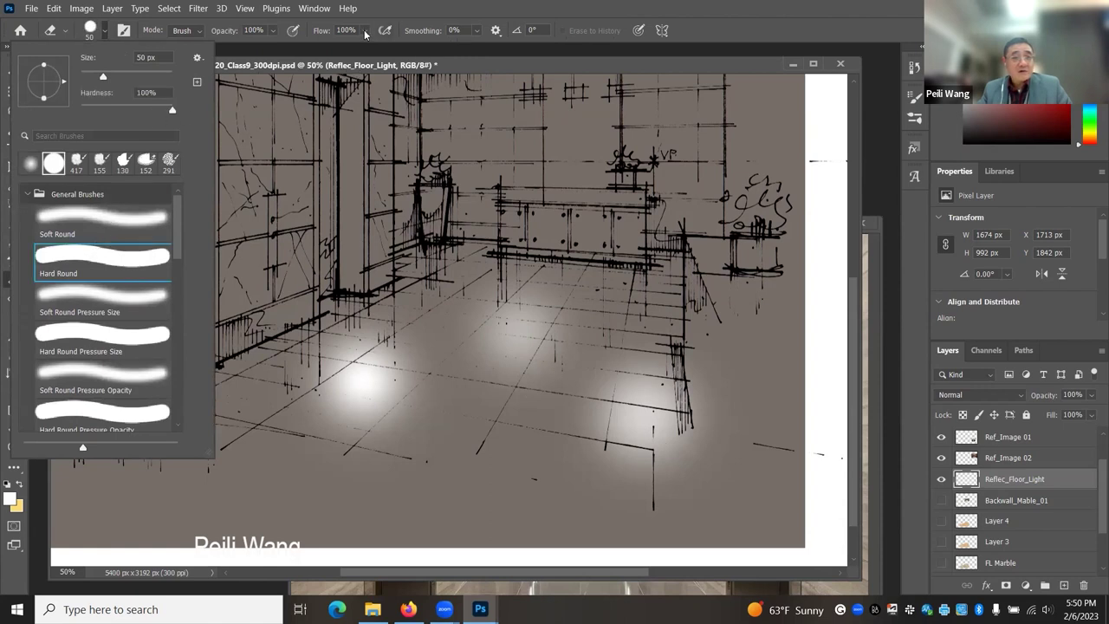
{"action": "left_click", "coordinate": [424, 377]}
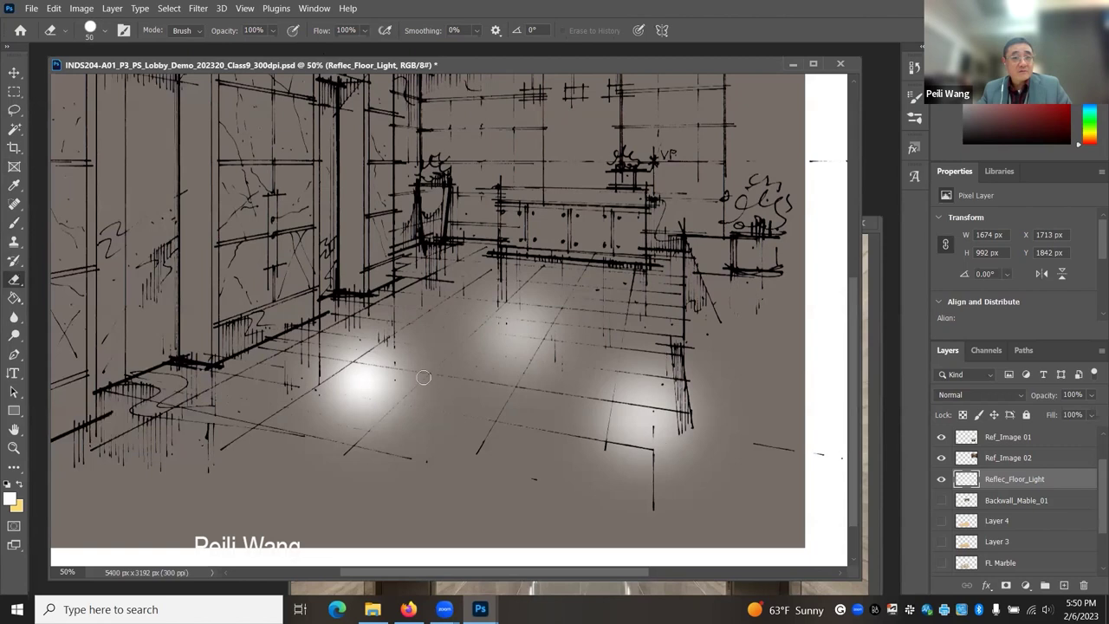
{"action": "mouse_move", "coordinate": [364, 336]}
{"action": "left_mouse_down"}
{"action": "mouse_move", "coordinate": [345, 424]}
{"action": "mouse_move", "coordinate": [383, 373]}
{"action": "mouse_move", "coordinate": [398, 388]}
{"action": "mouse_move", "coordinate": [393, 399]}
{"action": "left_mouse_up"}
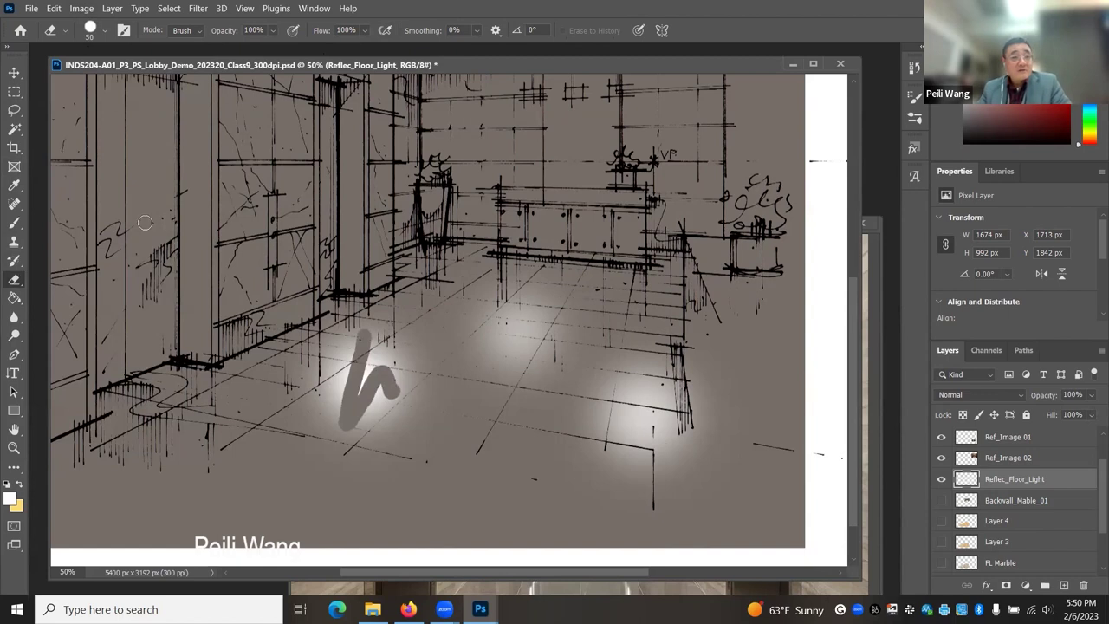
- Enlarge the eraser to 495 px, wipe out all the floor glows, and return to the Brush
{"action": "left_click", "coordinate": [103, 33]}
{"action": "left_click_drag", "start_coordinate": [105, 78], "coordinate": [162, 76]}
{"action": "key", "text": "Return"}
{"action": "left_click", "coordinate": [389, 373]}
{"action": "left_click_drag", "start_coordinate": [489, 317], "coordinate": [645, 420]}
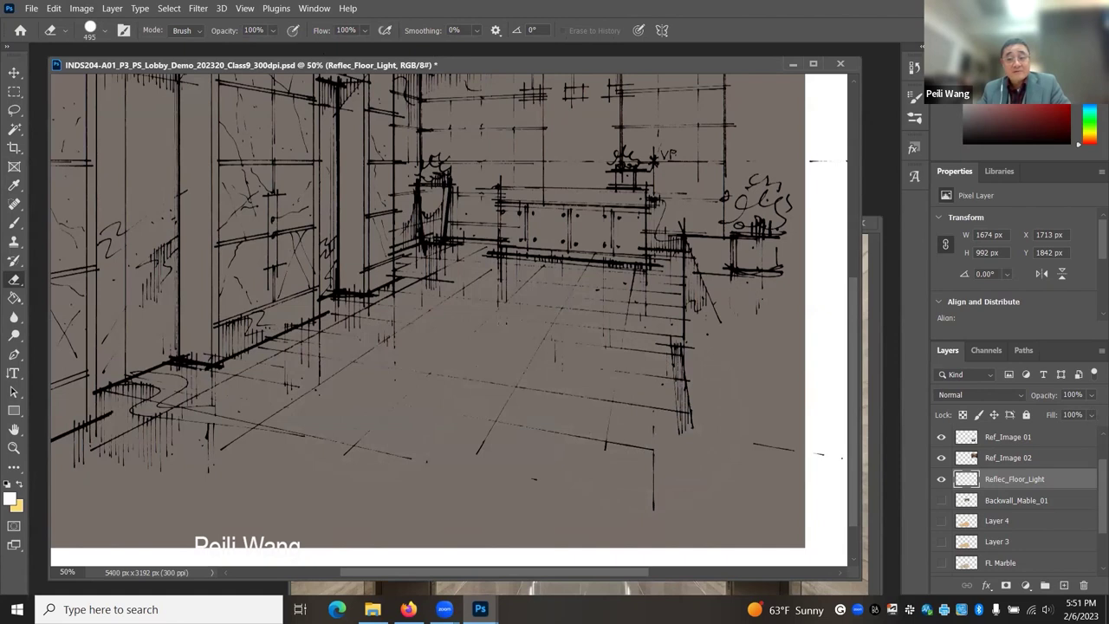
{"action": "left_click", "coordinate": [15, 223]}
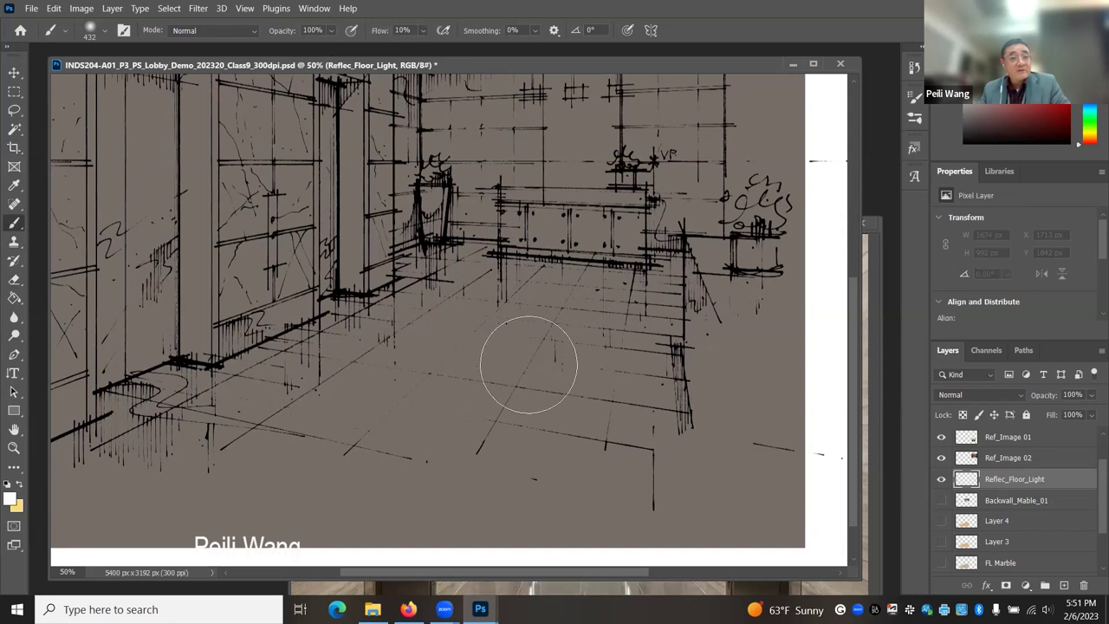
- Set the brush size to 700 px and paint soft white light across the lobby floor
{"action": "left_click", "coordinate": [104, 34]}
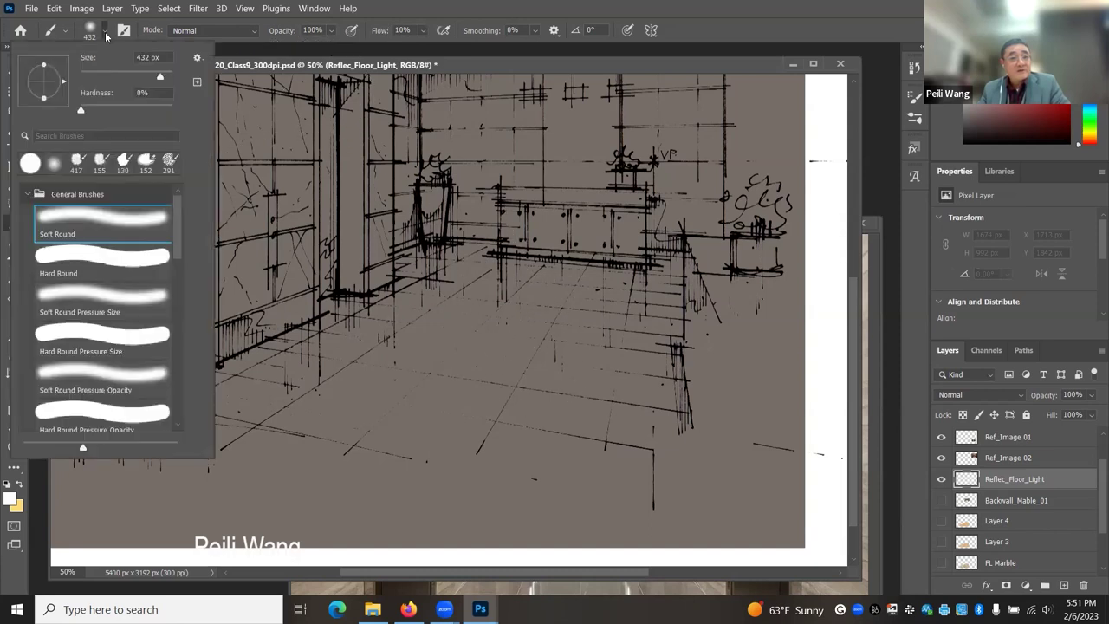
{"action": "left_click_drag", "start_coordinate": [160, 79], "coordinate": [163, 79]}
{"action": "left_click", "coordinate": [140, 57]}
{"action": "key", "text": "BackSpace"}
{"action": "key", "text": "BackSpace"}
{"action": "key", "text": "BackSpace"}
{"action": "type", "text": "700"}
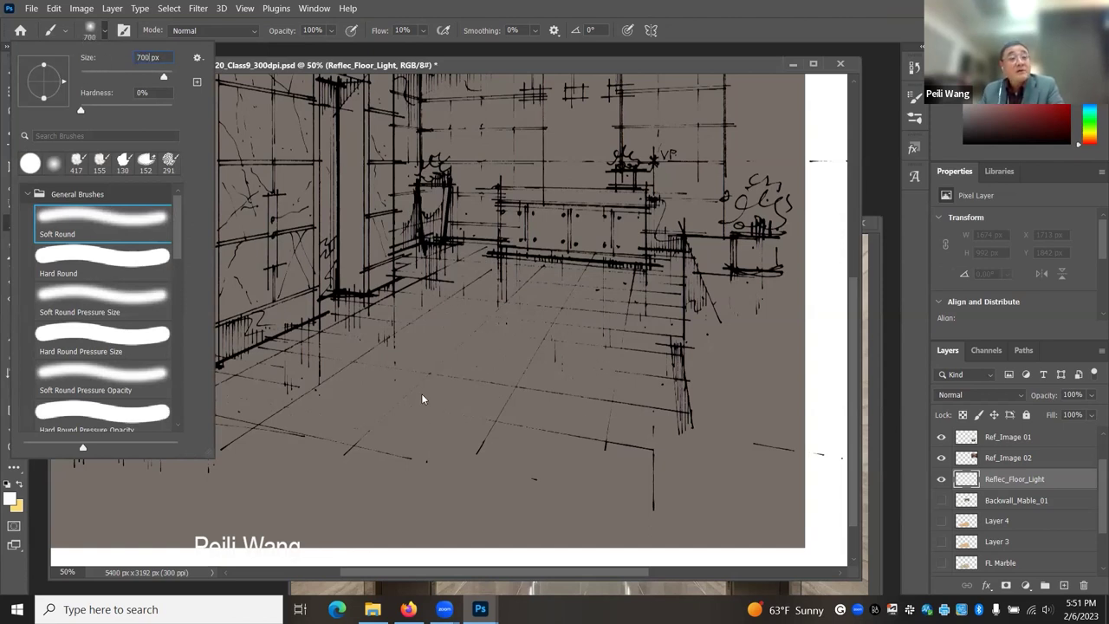
{"action": "key", "text": "Return"}
{"action": "mouse_move", "coordinate": [395, 381]}
{"action": "left_mouse_down"}
{"action": "mouse_move", "coordinate": [405, 405]}
{"action": "mouse_move", "coordinate": [465, 385]}
{"action": "mouse_move", "coordinate": [506, 411]}
{"action": "mouse_move", "coordinate": [544, 405]}
{"action": "mouse_move", "coordinate": [547, 394]}
{"action": "mouse_move", "coordinate": [534, 414]}
{"action": "mouse_move", "coordinate": [438, 425]}
{"action": "left_mouse_up"}
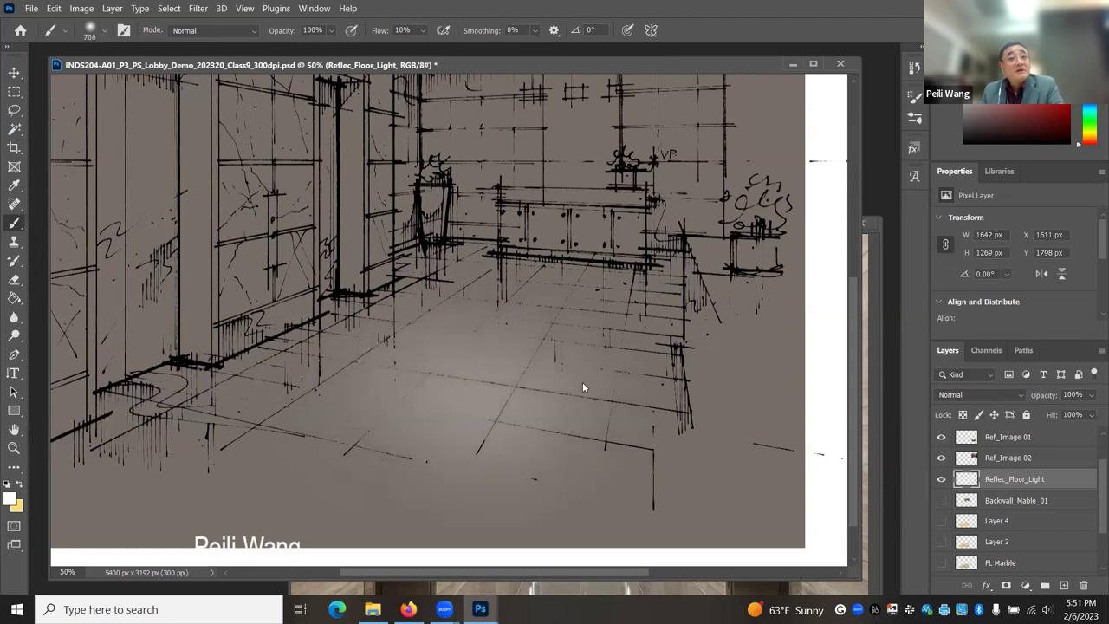
{"action": "left_click_drag", "start_coordinate": [583, 387], "coordinate": [498, 442]}
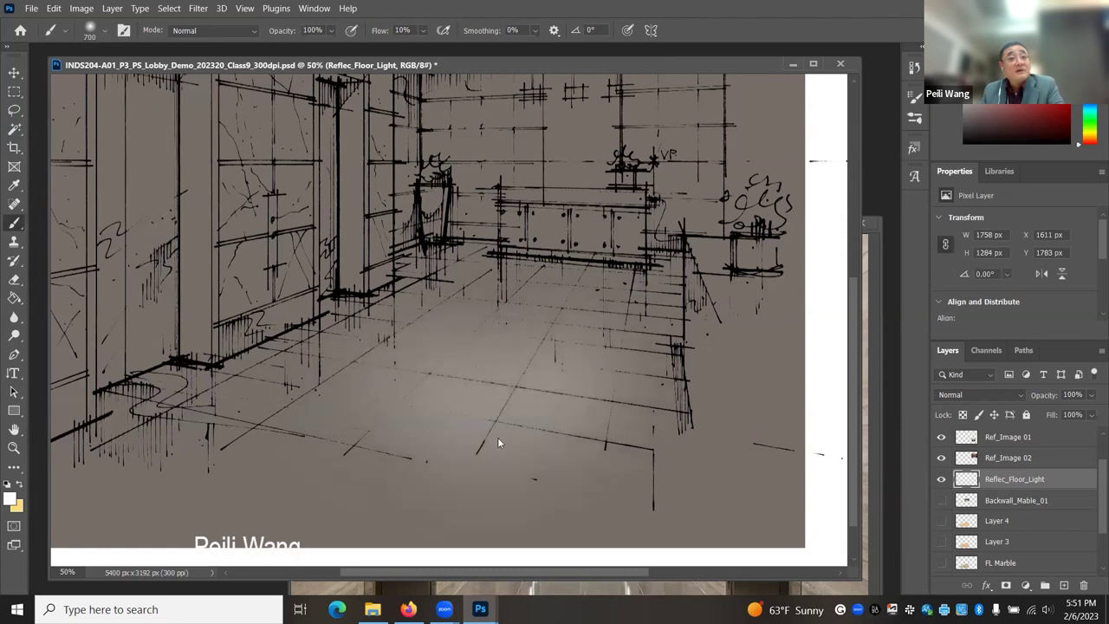
- Zoom out to 25% and toggle the floor light layer's visibility to compare the effect
{"action": "left_click", "coordinate": [14, 448]}
{"action": "left_click", "coordinate": [451, 373], "text": "alt"}
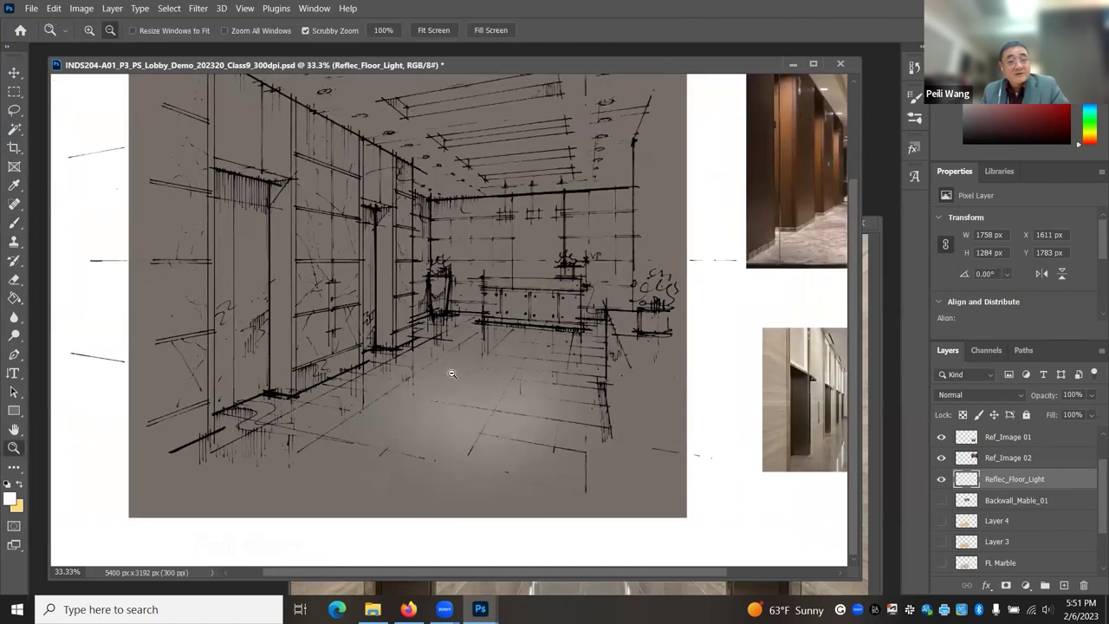
{"action": "left_click", "coordinate": [451, 373], "text": "alt"}
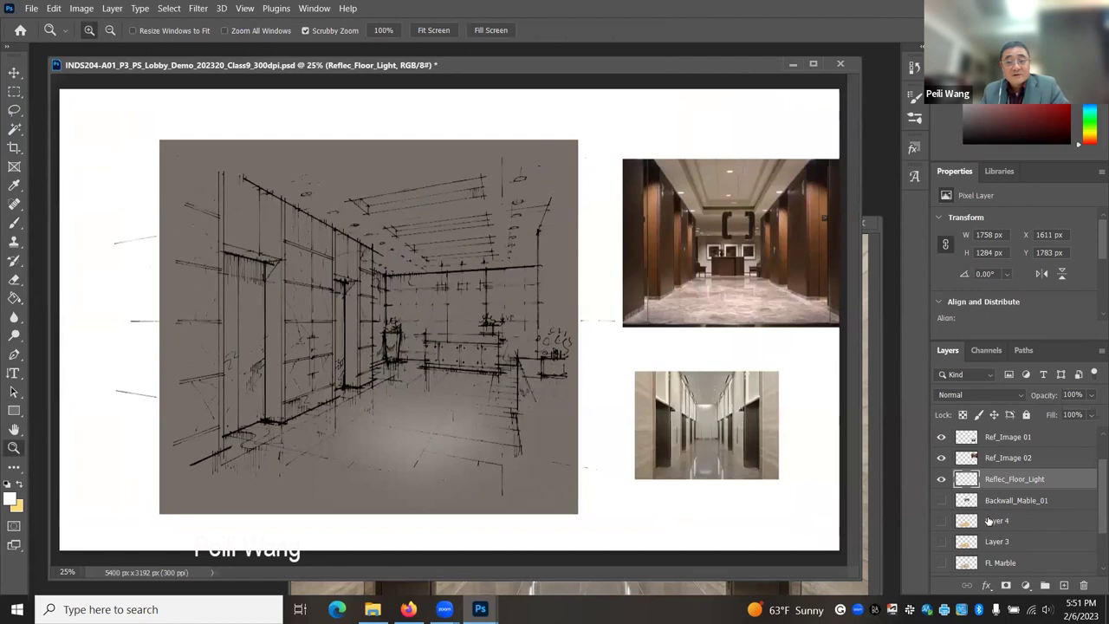
{"action": "left_click", "coordinate": [941, 479]}
{"action": "left_click", "coordinate": [941, 479]}
{"action": "left_click", "coordinate": [941, 479]}
{"action": "left_click", "coordinate": [941, 479]}
{"action": "left_click", "coordinate": [942, 479]}
{"action": "left_click", "coordinate": [941, 479]}
{"action": "left_click", "coordinate": [942, 479]}
{"action": "left_click", "coordinate": [942, 479]}
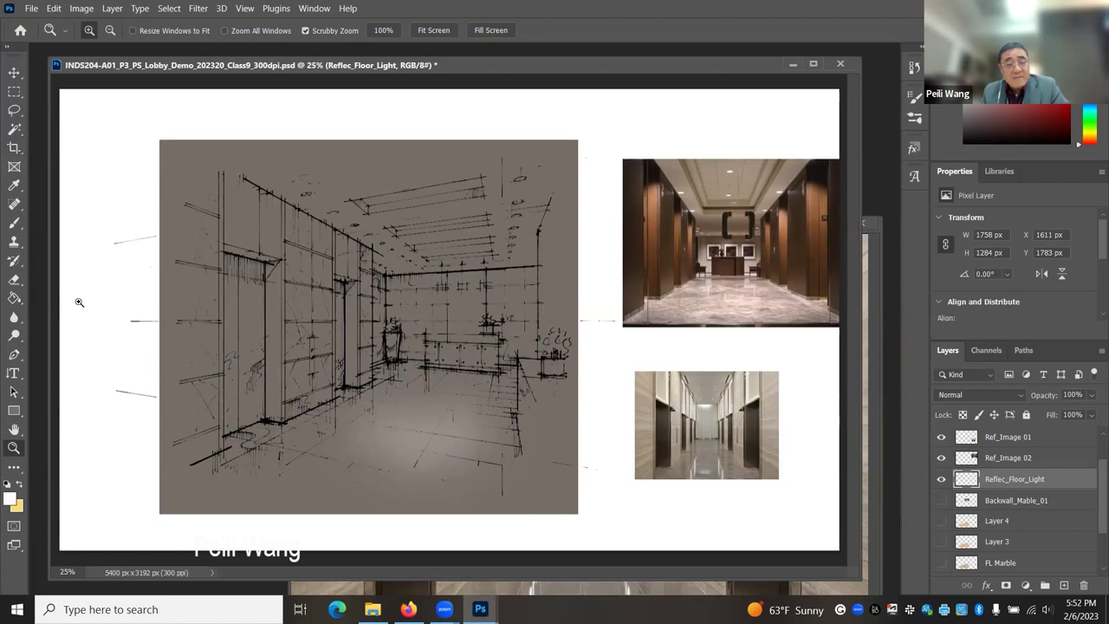
- Add soft light to the floor's right side and zoom back in to 50%
{"action": "left_click", "coordinate": [15, 224]}
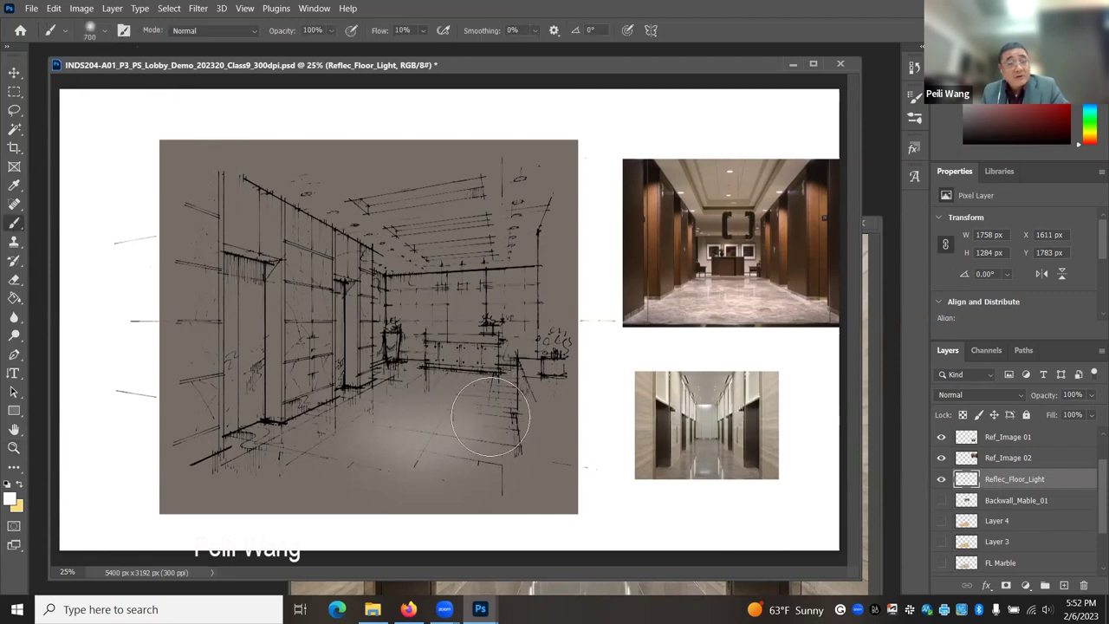
{"action": "mouse_move", "coordinate": [490, 416]}
{"action": "left_mouse_down"}
{"action": "mouse_move", "coordinate": [470, 426]}
{"action": "mouse_move", "coordinate": [484, 430]}
{"action": "mouse_move", "coordinate": [494, 386]}
{"action": "left_mouse_up"}
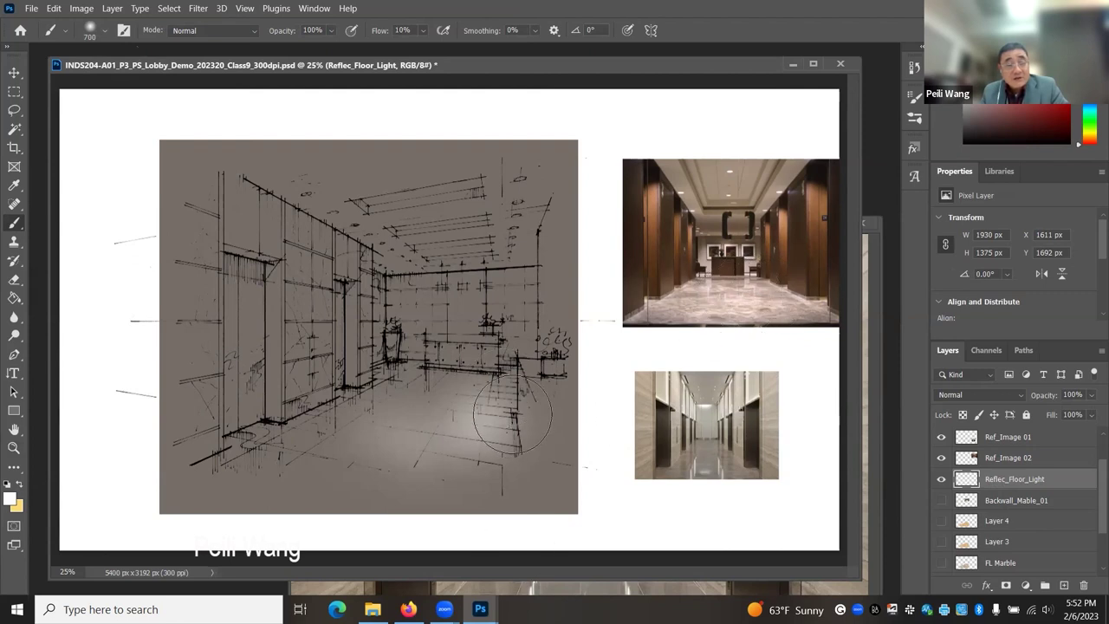
{"action": "left_click", "coordinate": [13, 447]}
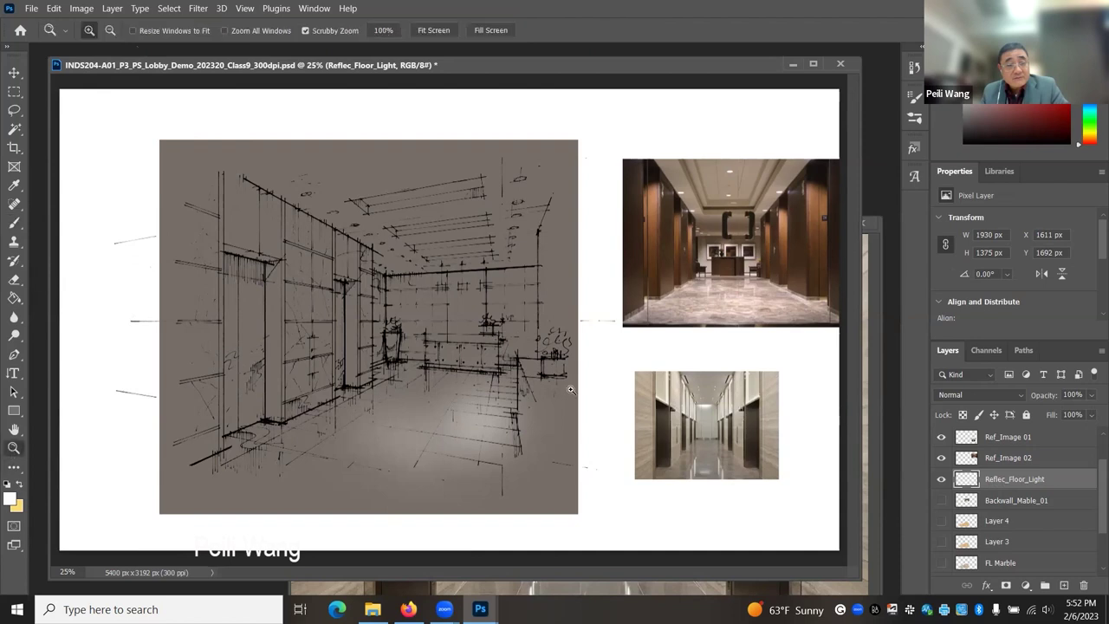
{"action": "left_click", "coordinate": [525, 408]}
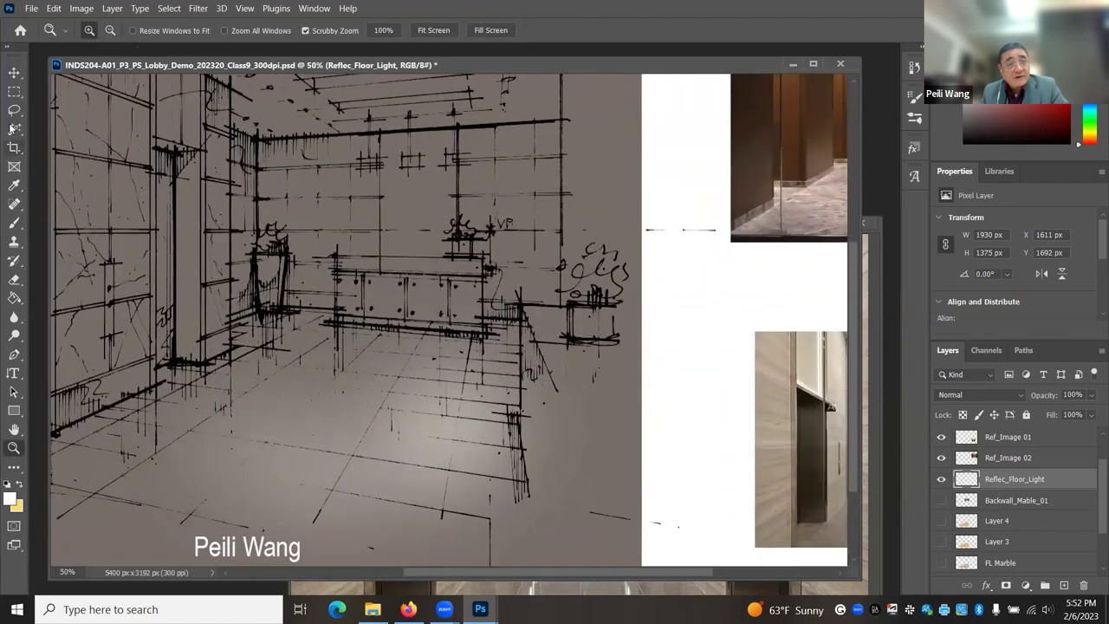
- Brighten the floor glow, then try a 111 px hard round eraser streak and undo it
{"action": "left_click", "coordinate": [15, 223]}
{"action": "left_click_drag", "start_coordinate": [426, 408], "coordinate": [440, 411]}
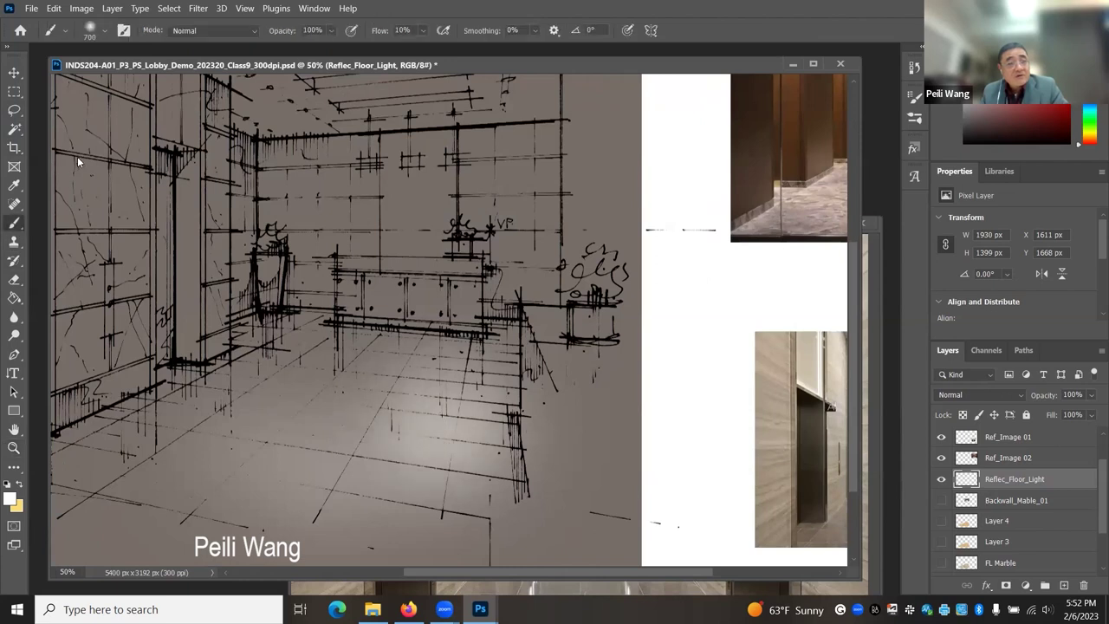
{"action": "left_click", "coordinate": [15, 282]}
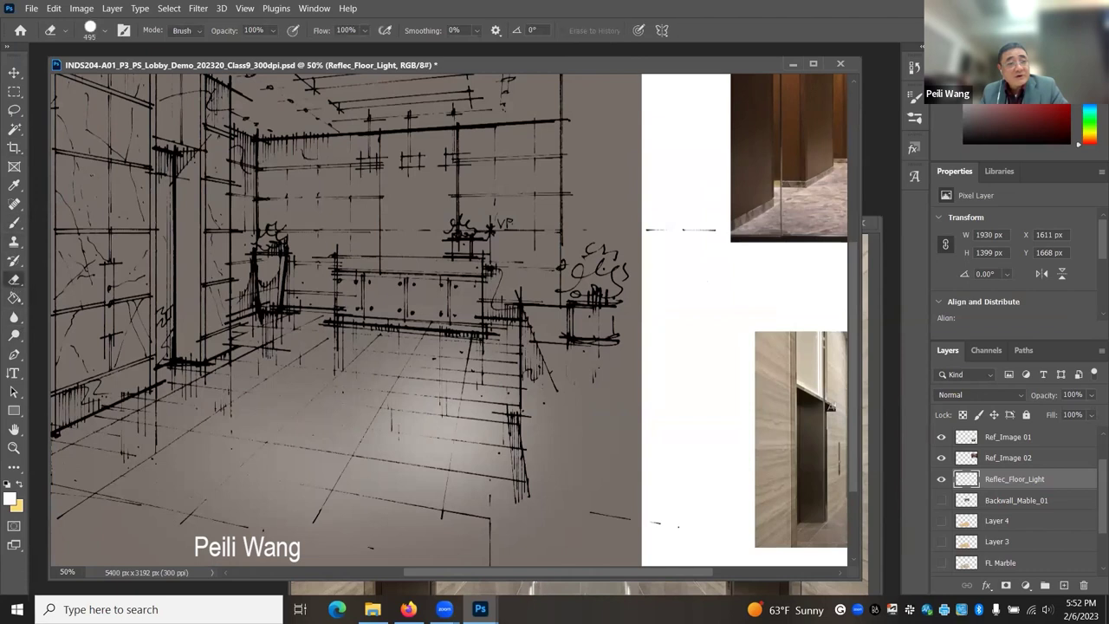
{"action": "left_click", "coordinate": [105, 31]}
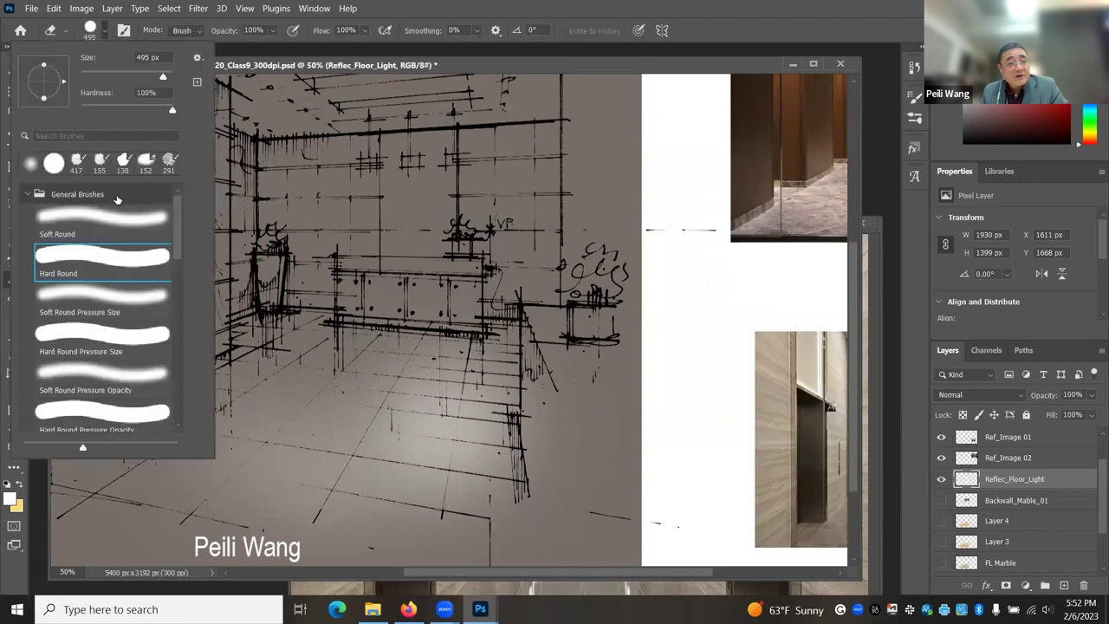
{"action": "left_click", "coordinate": [113, 258]}
{"action": "left_click_drag", "start_coordinate": [129, 83], "coordinate": [128, 84]}
{"action": "left_click", "coordinate": [498, 337]}
{"action": "left_click_drag", "start_coordinate": [498, 338], "coordinate": [496, 492]}
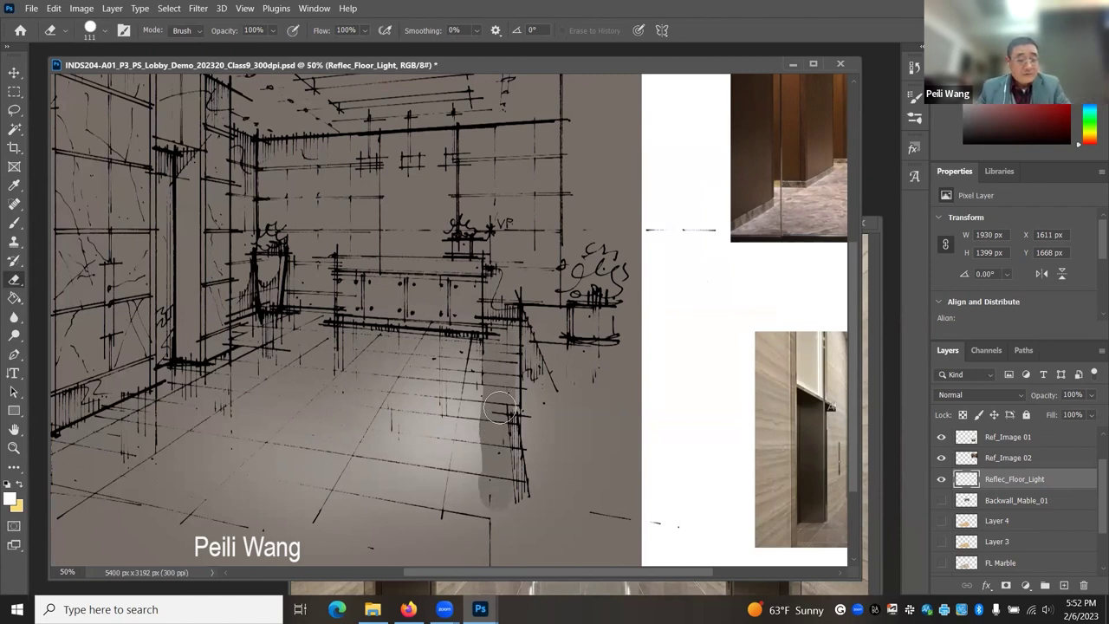
{"action": "key", "text": "ctrl+z"}
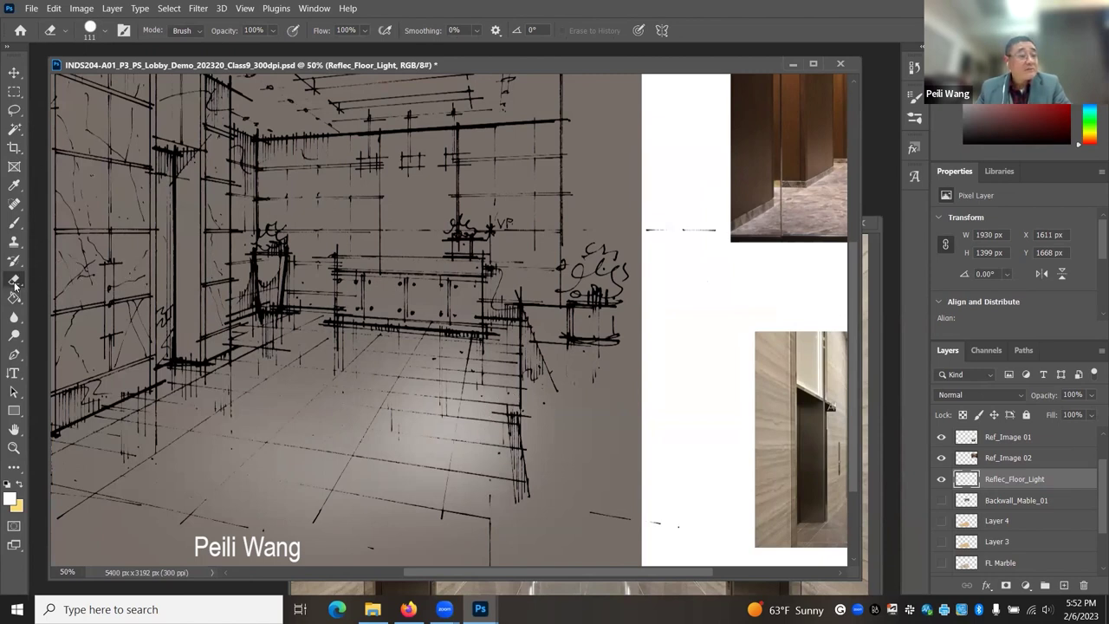
- Try a soft round eraser streak into the glow, then undo it
{"action": "left_click", "coordinate": [105, 33]}
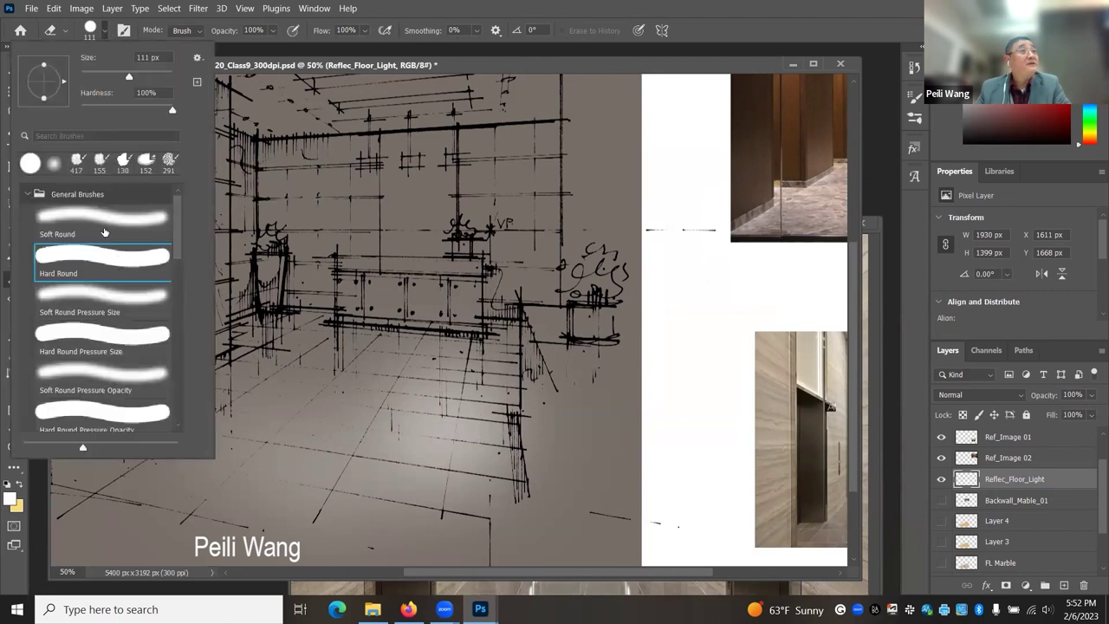
{"action": "left_click", "coordinate": [104, 227]}
{"action": "left_click", "coordinate": [481, 337]}
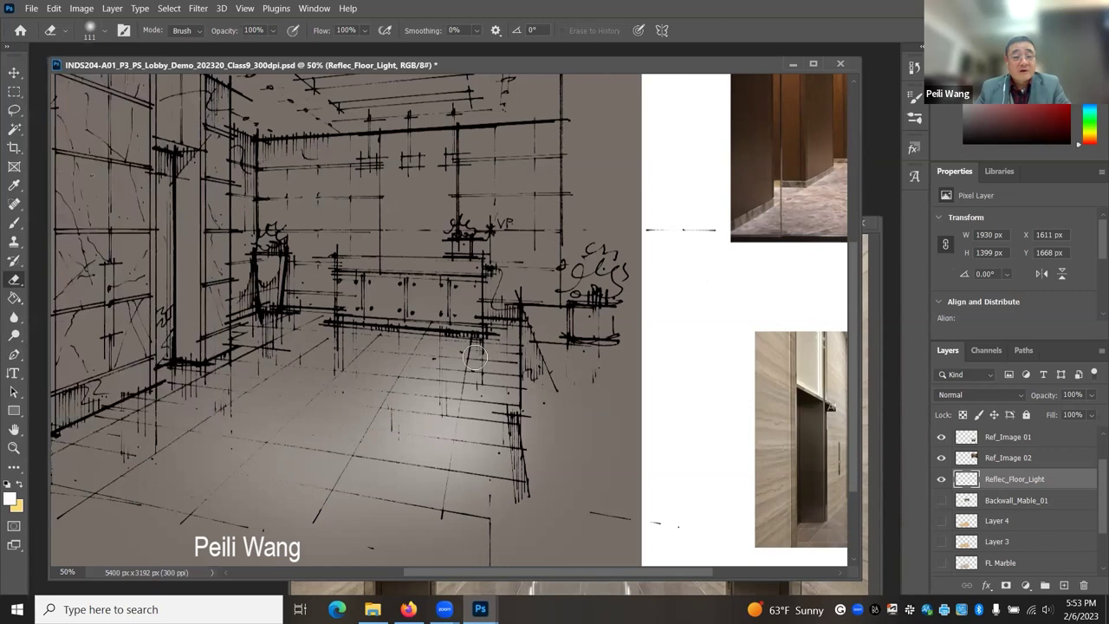
{"action": "left_click_drag", "start_coordinate": [466, 400], "coordinate": [482, 439]}
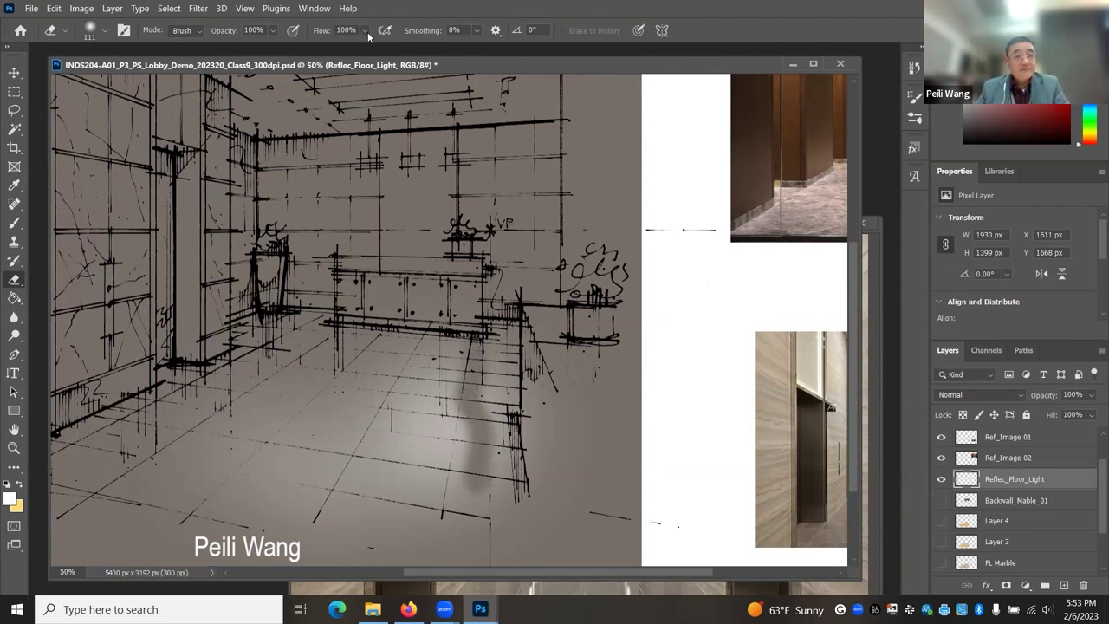
{"action": "key", "text": "ctrl+z"}
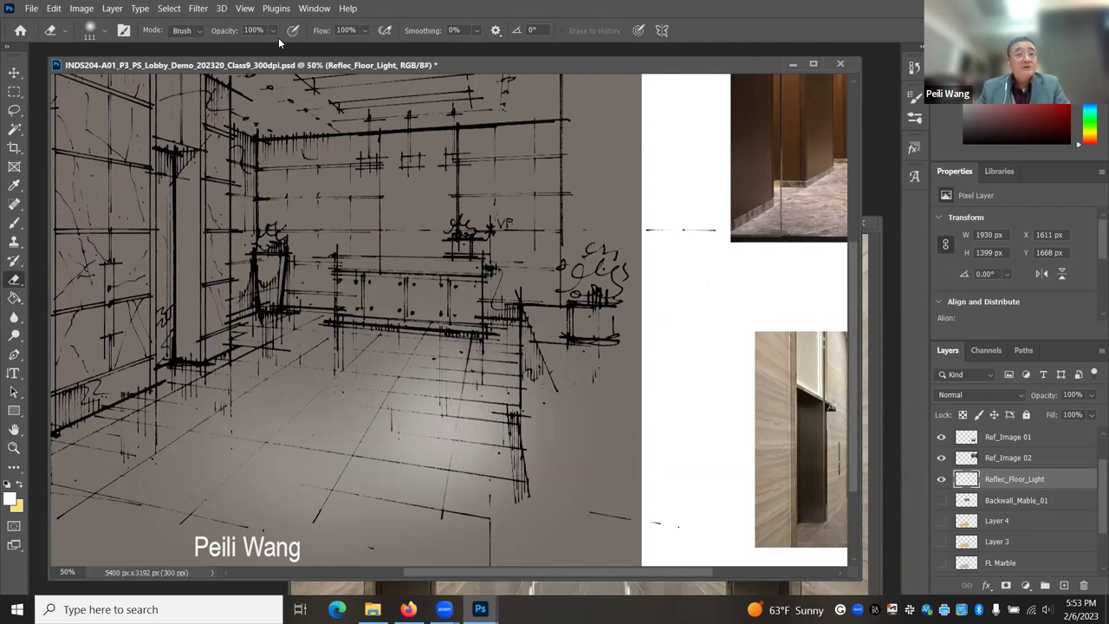
- Lower eraser flow to 43% and erase faint vertical streaks below the reception counter
{"action": "left_click", "coordinate": [365, 31]}
{"action": "left_click_drag", "start_coordinate": [379, 45], "coordinate": [339, 58]}
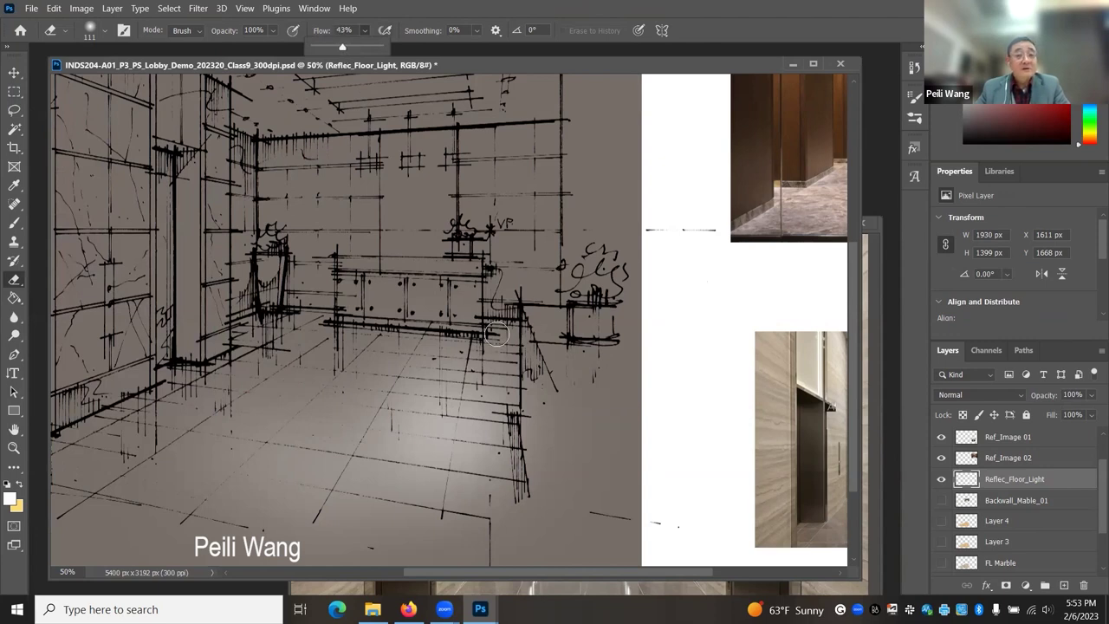
{"action": "left_click", "coordinate": [496, 342]}
{"action": "left_click_drag", "start_coordinate": [485, 440], "coordinate": [485, 439]}
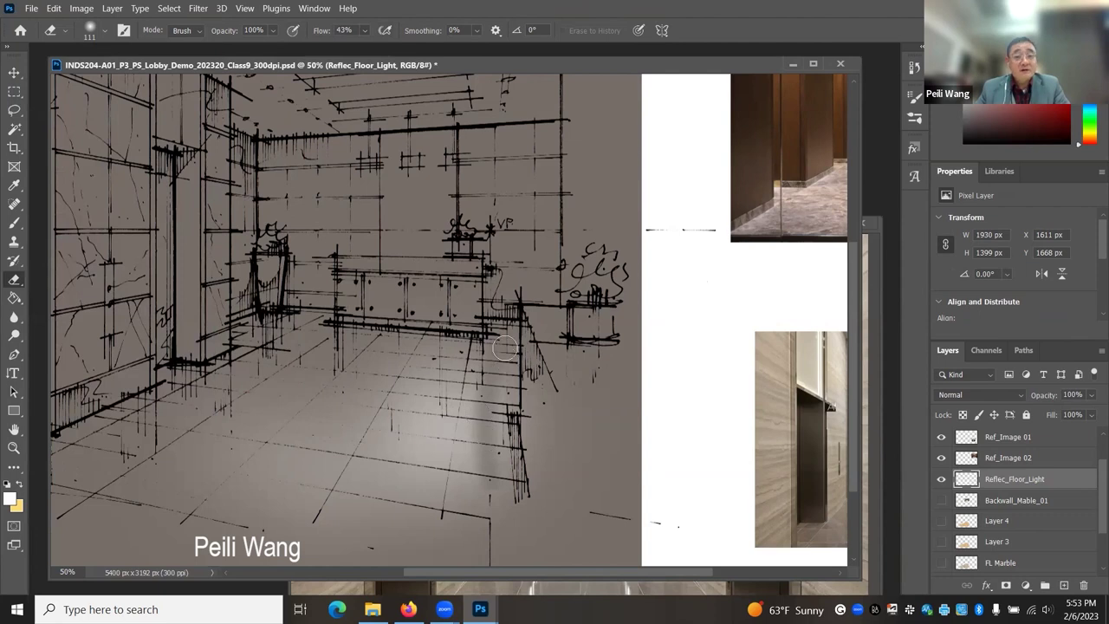
{"action": "left_click_drag", "start_coordinate": [488, 427], "coordinate": [488, 468]}
{"action": "left_click_drag", "start_coordinate": [483, 405], "coordinate": [482, 451]}
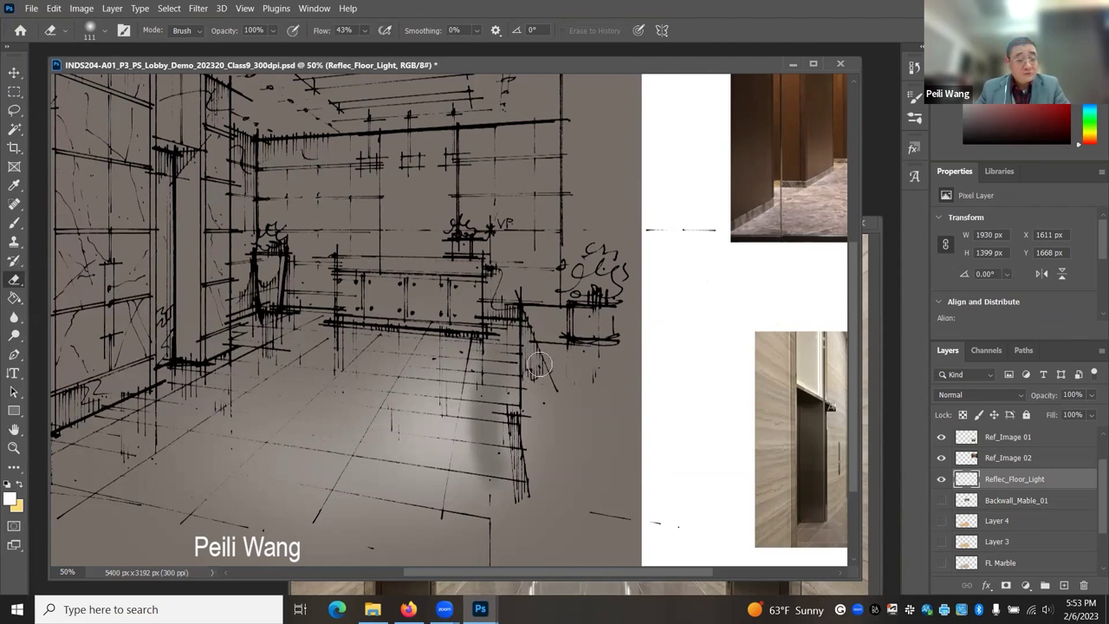
{"action": "mouse_move", "coordinate": [489, 468]}
{"action": "left_mouse_down"}
{"action": "mouse_move", "coordinate": [485, 355]}
{"action": "mouse_move", "coordinate": [507, 333]}
{"action": "left_mouse_up"}
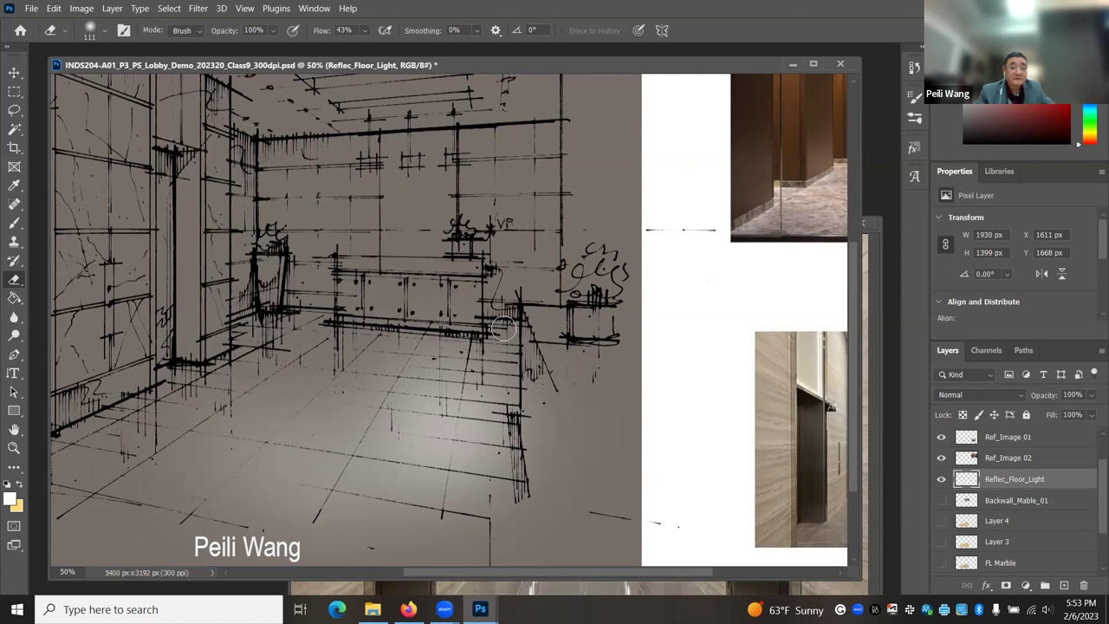
- Undo a diagonal streak, then erase vertical strips from the right side of the floor glow
{"action": "scroll", "coordinate": [576, 181], "scroll_direction": "down", "scroll_amount": 2}
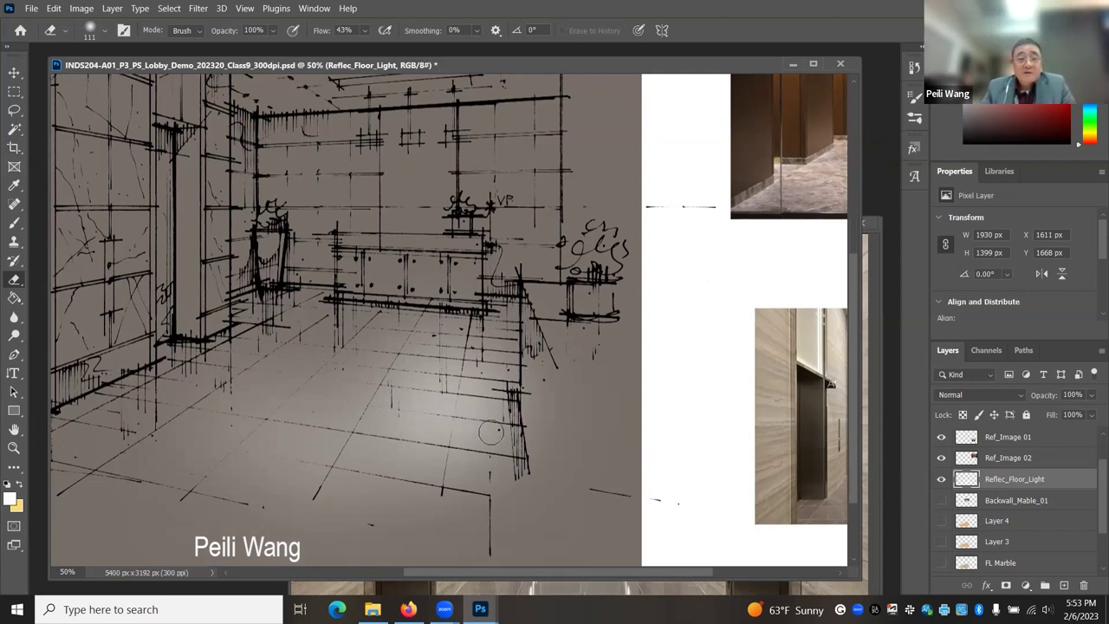
{"action": "scroll", "coordinate": [491, 322], "scroll_direction": "up", "scroll_amount": 1}
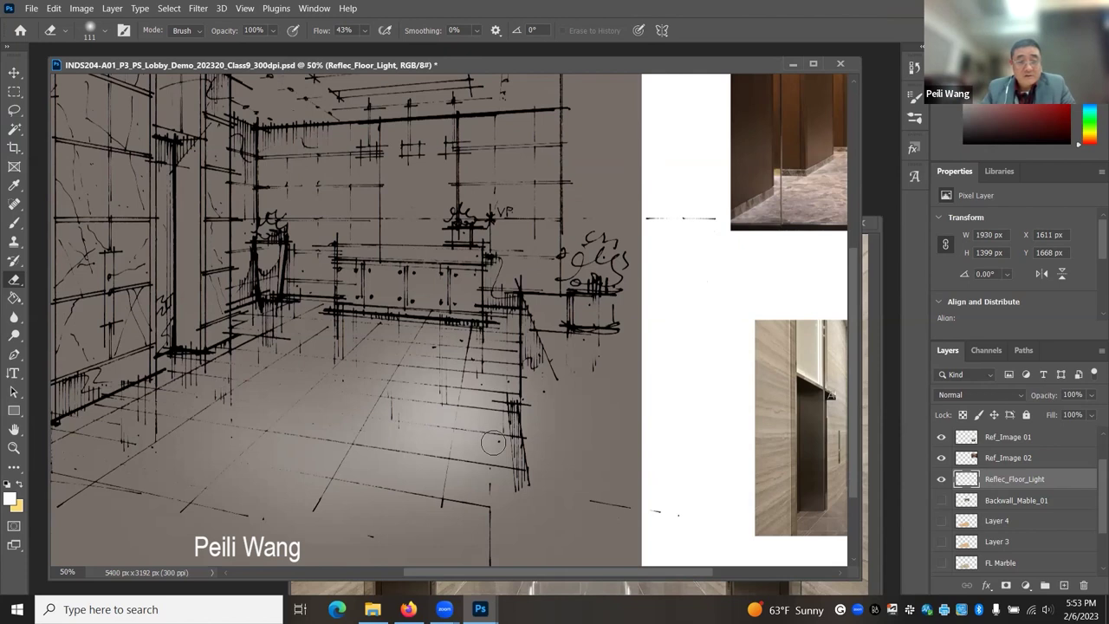
{"action": "left_click_drag", "start_coordinate": [485, 351], "coordinate": [407, 513]}
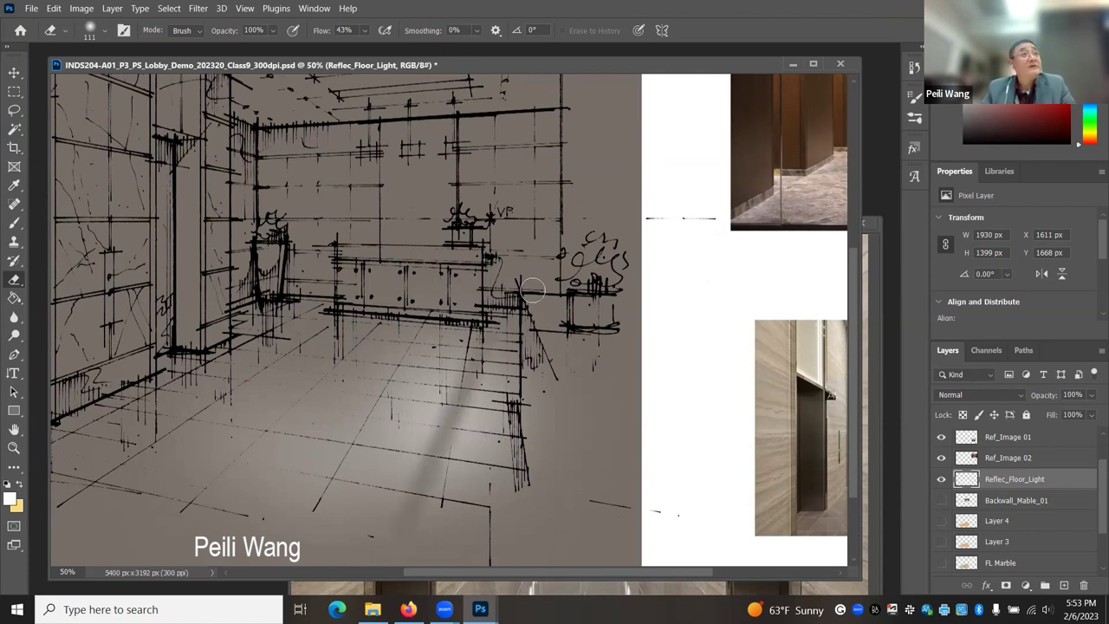
{"action": "key", "text": "ctrl+z"}
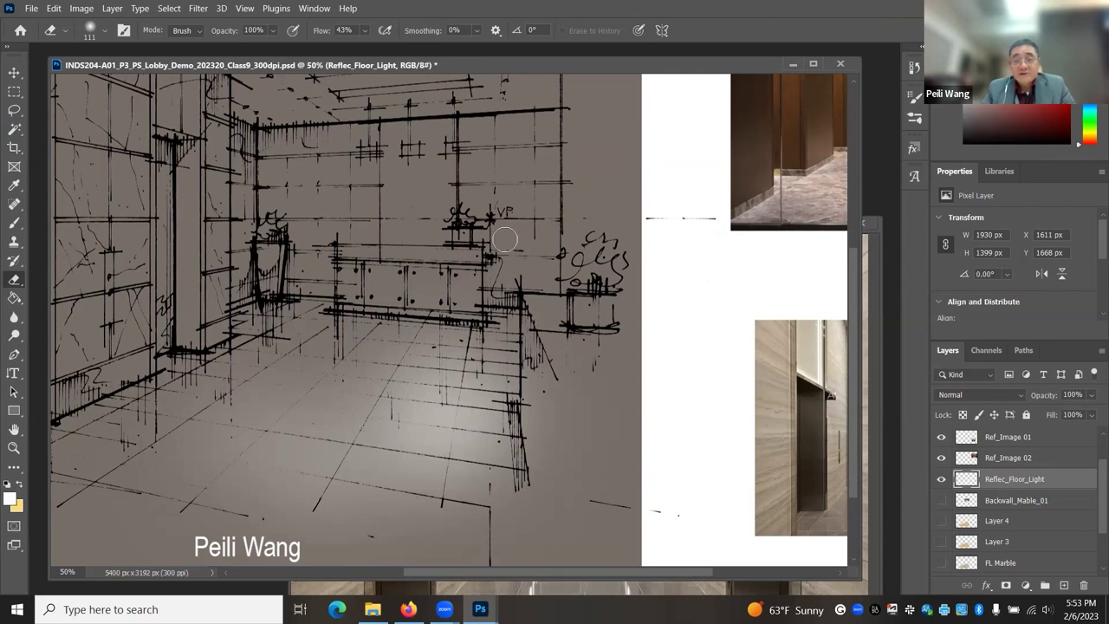
{"action": "left_click", "coordinate": [105, 31]}
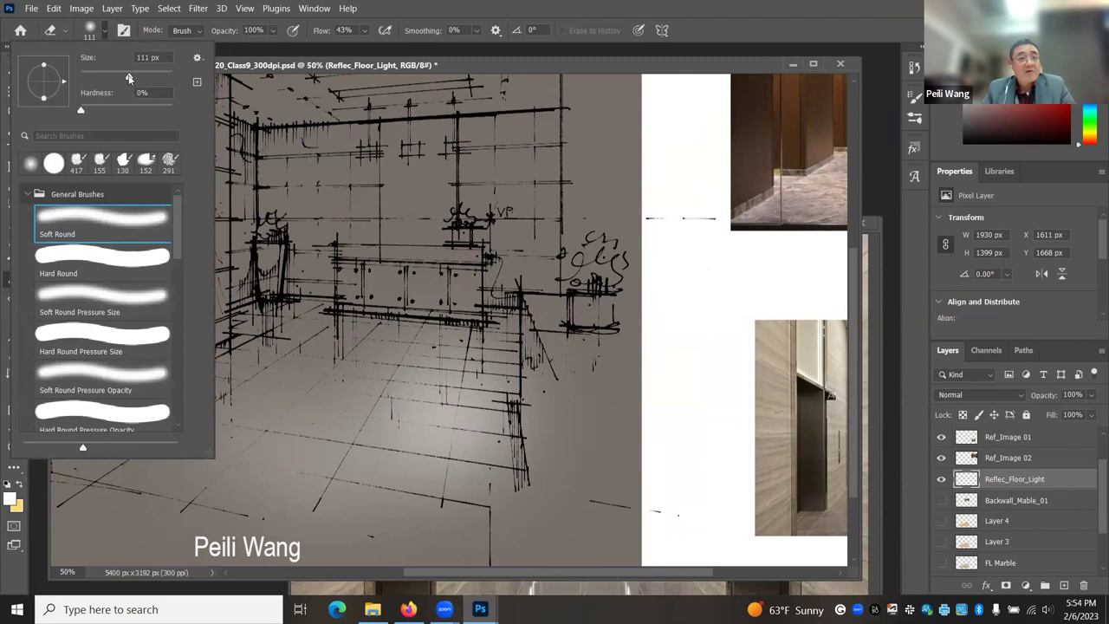
{"action": "left_click", "coordinate": [587, 60]}
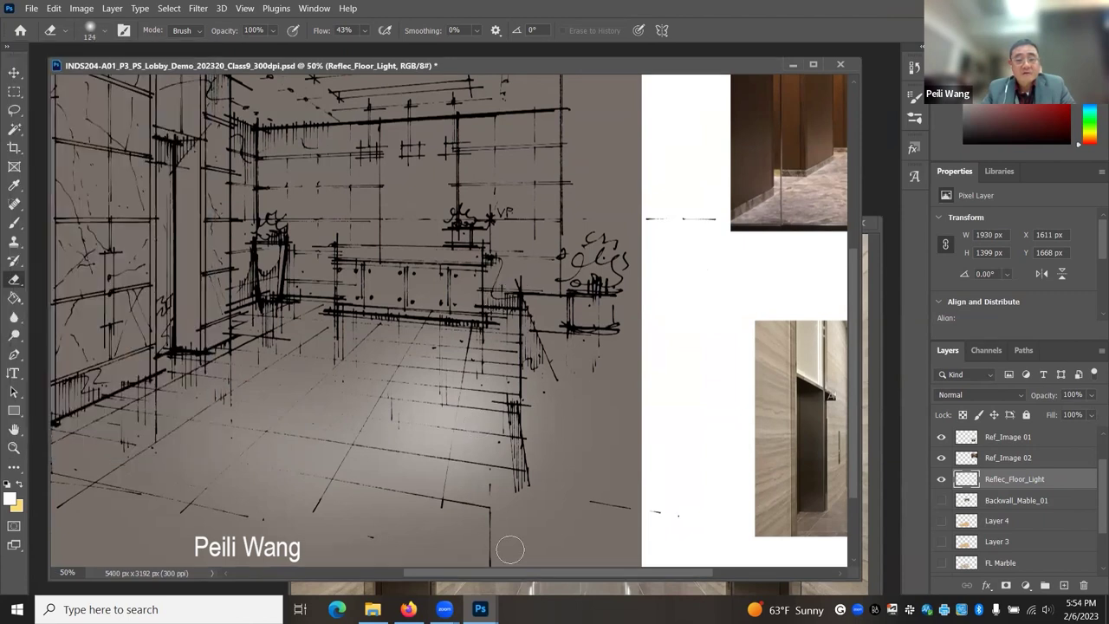
{"action": "left_click_drag", "start_coordinate": [499, 488], "coordinate": [500, 365]}
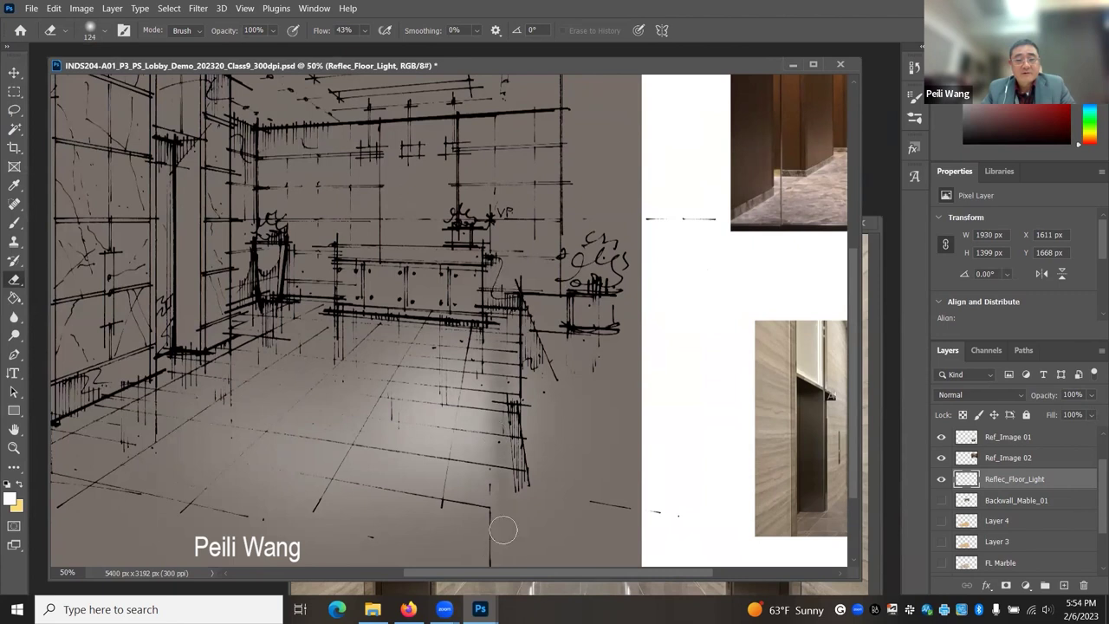
{"action": "left_click_drag", "start_coordinate": [492, 468], "coordinate": [492, 351]}
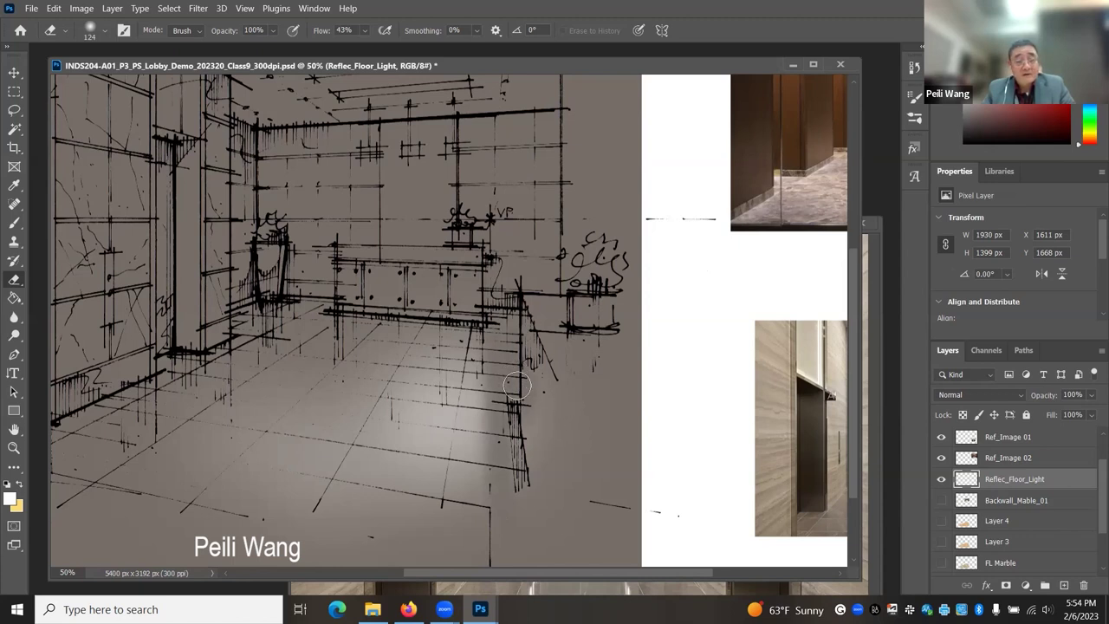
- Zoom out to 25%, then zoom in to 33.3% on the lobby sketch
{"action": "left_click", "coordinate": [14, 448]}
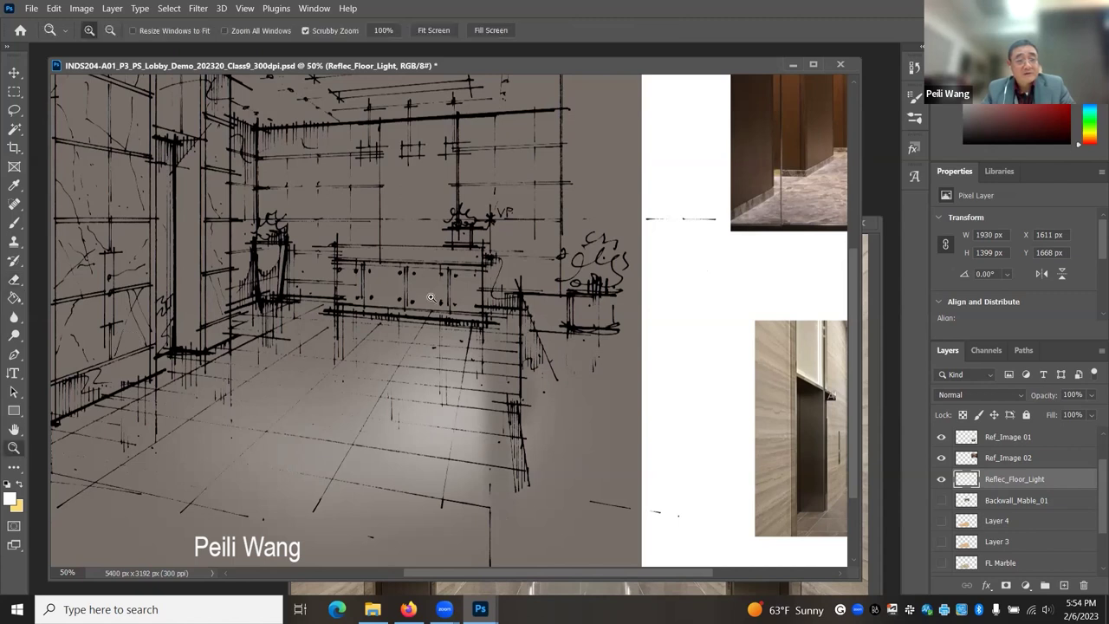
{"action": "left_click", "coordinate": [456, 417], "text": "alt"}
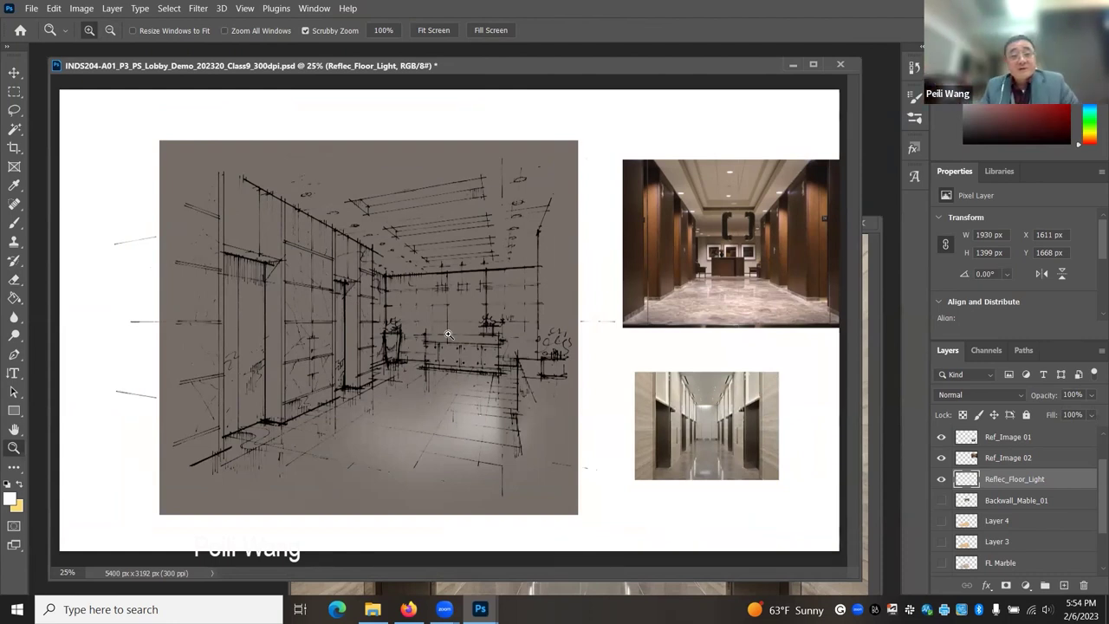
{"action": "left_click", "coordinate": [402, 398]}
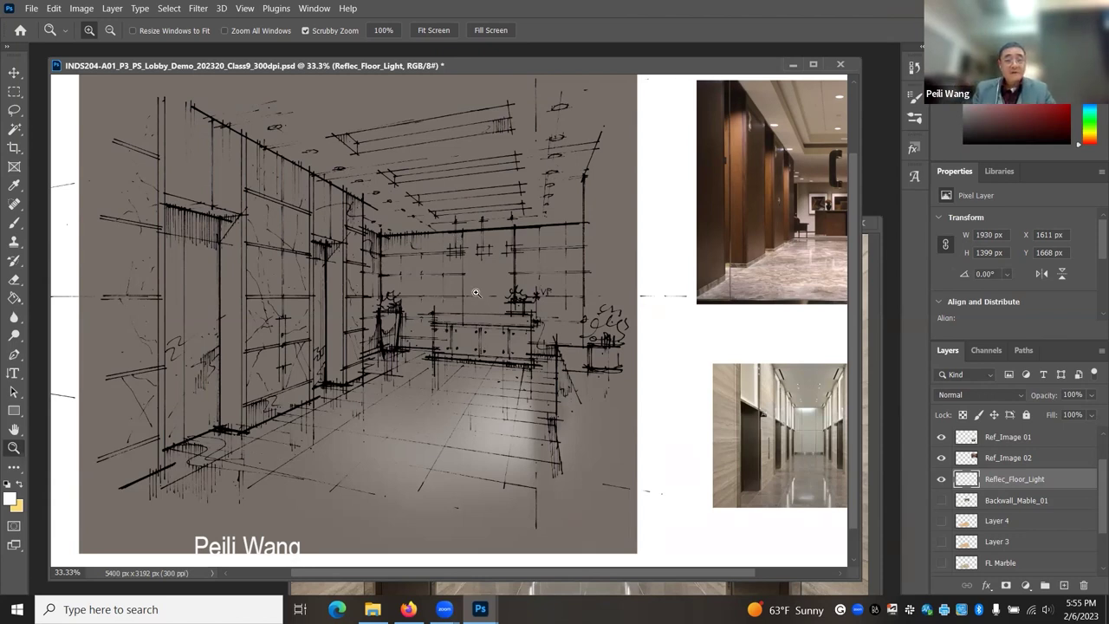
{"action": "scroll", "coordinate": [442, 282], "scroll_direction": "down", "scroll_amount": 1}
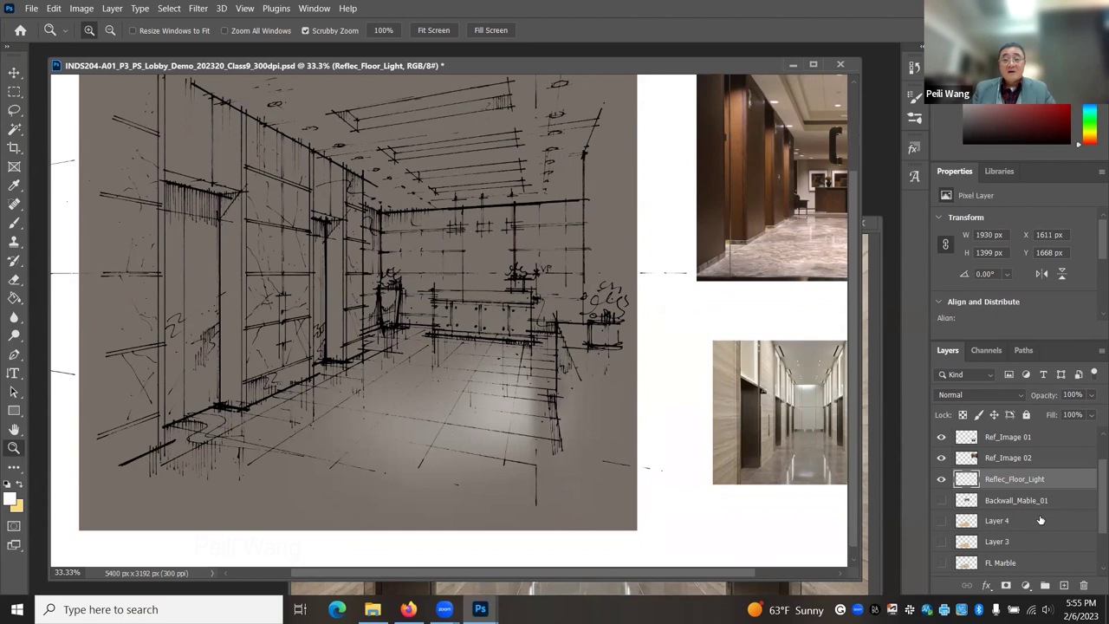
- Toggle the Reflec_Floor_Light layer's visibility to compare, leaving it shown
{"action": "left_click", "coordinate": [942, 479]}
{"action": "left_click", "coordinate": [941, 480]}
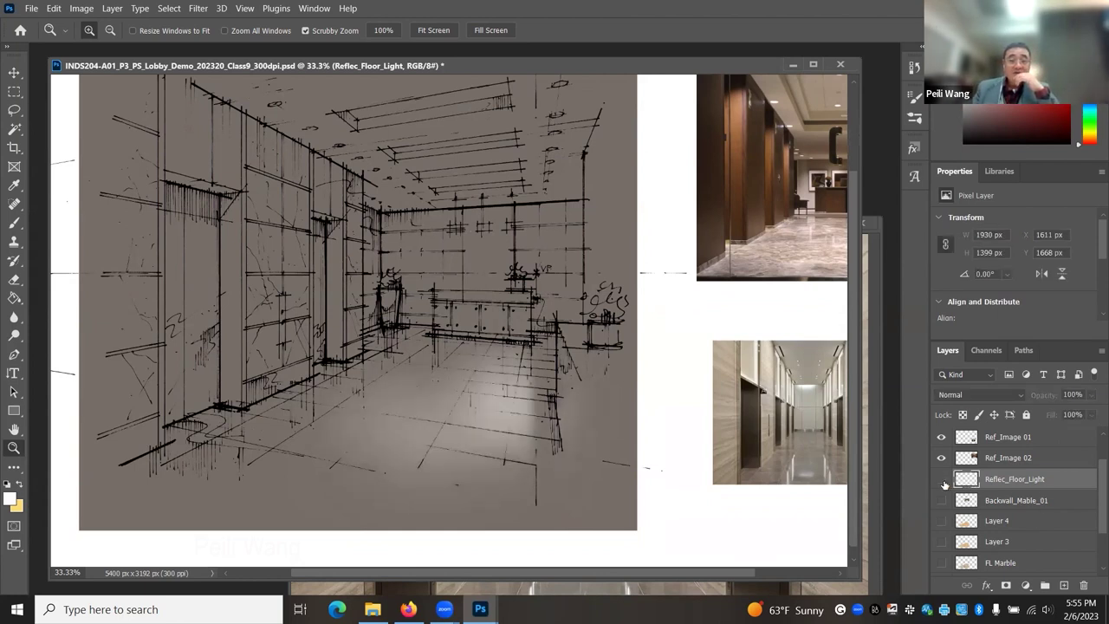
{"action": "left_click", "coordinate": [941, 480]}
{"action": "left_click", "coordinate": [942, 480]}
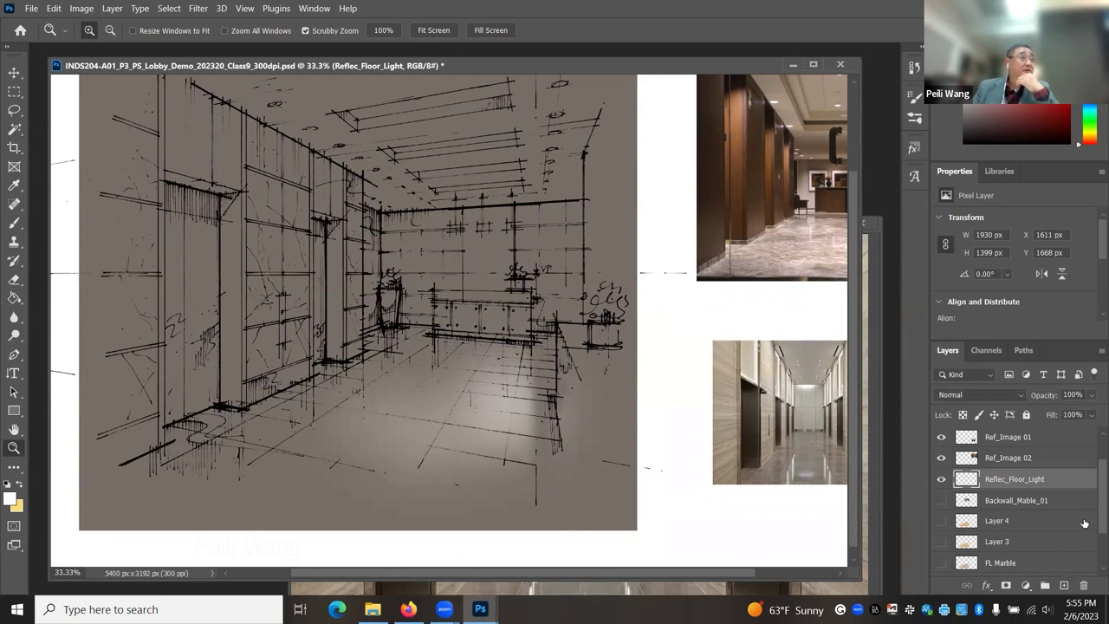
- Add a new layer and name it Reflec_Floor_Light 01, reusing the copied layer name
{"action": "left_click", "coordinate": [1064, 582]}
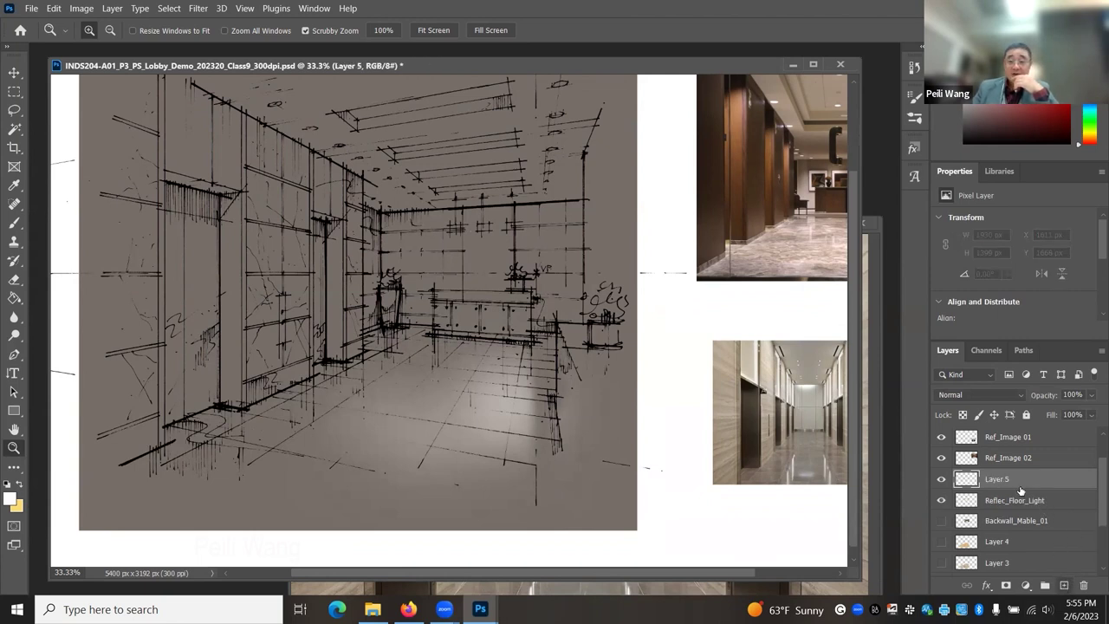
{"action": "left_click", "coordinate": [1003, 505]}
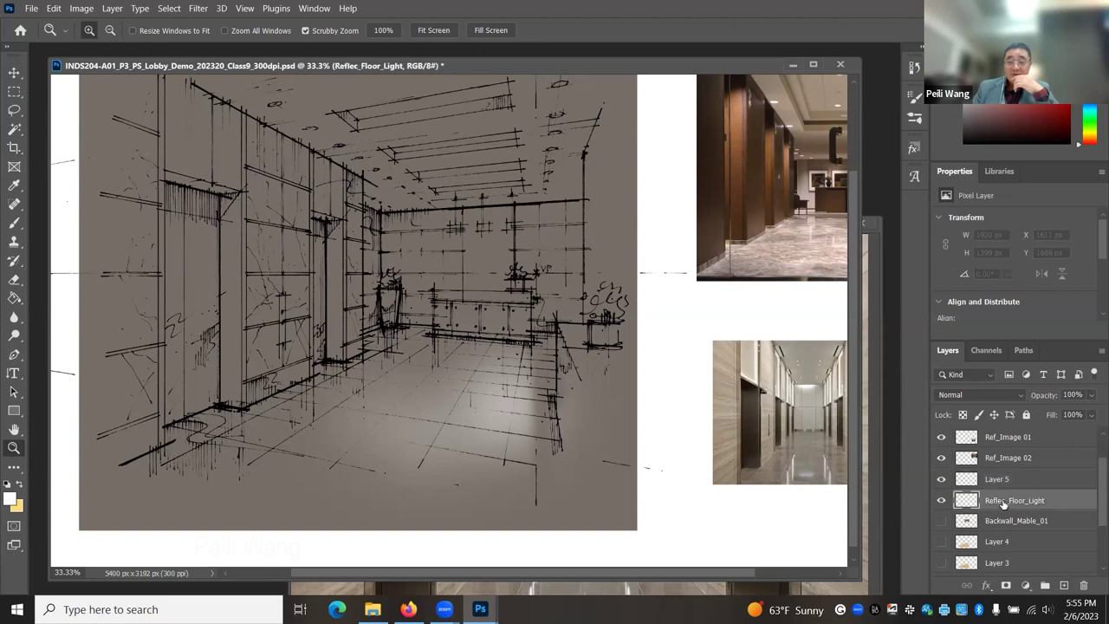
{"action": "double_click", "coordinate": [1010, 499]}
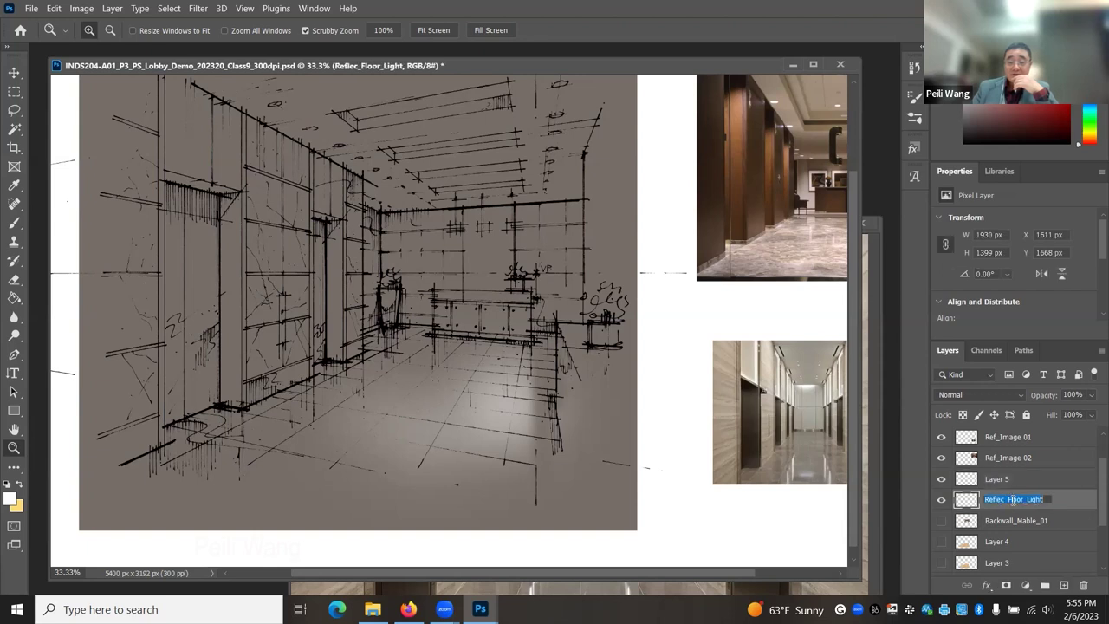
{"action": "right_click", "coordinate": [1011, 500]}
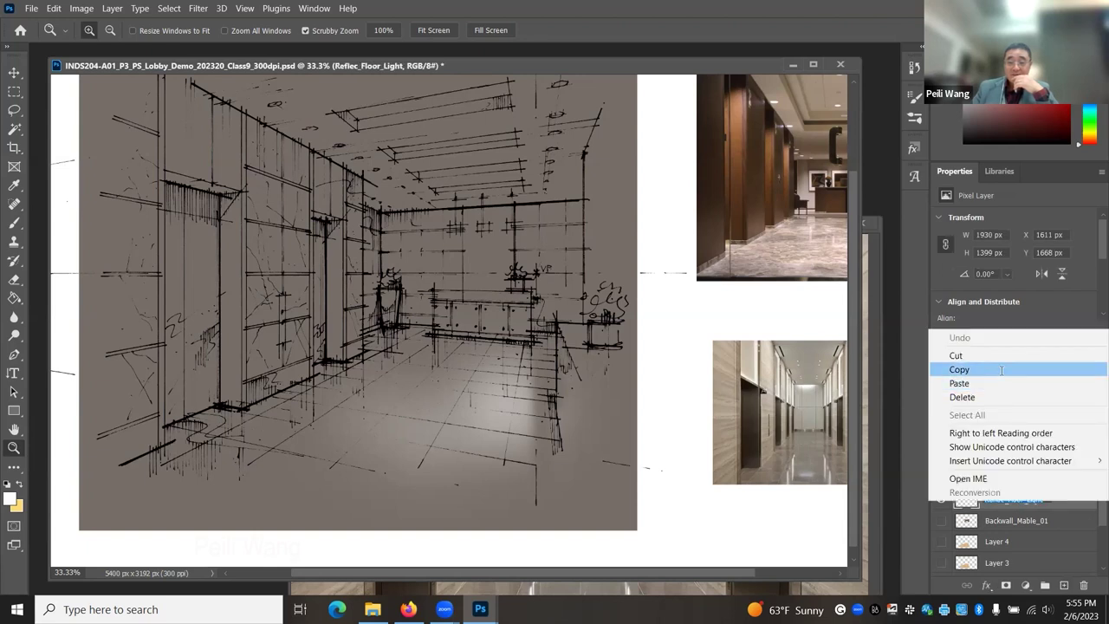
{"action": "key", "text": "Escape"}
{"action": "double_click", "coordinate": [1001, 480]}
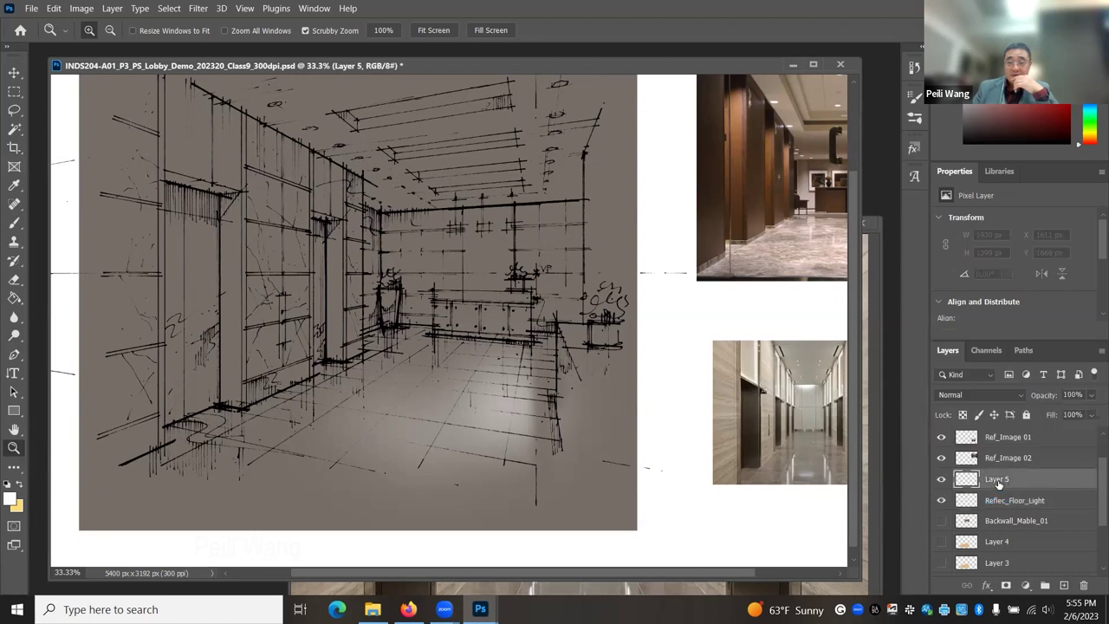
{"action": "right_click", "coordinate": [1001, 480]}
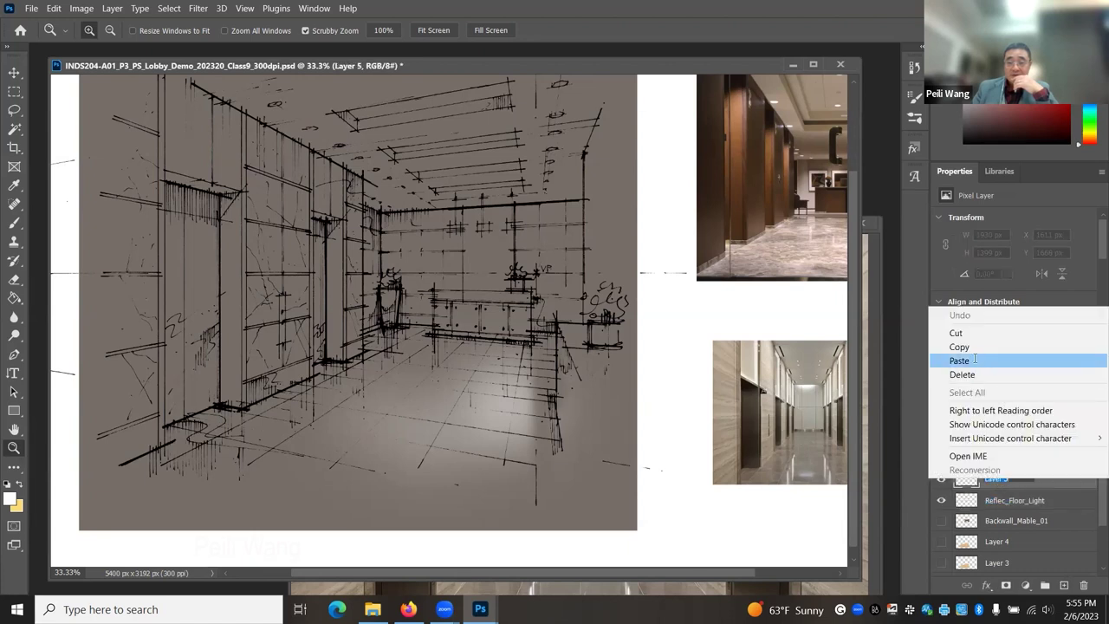
{"action": "left_click", "coordinate": [975, 358]}
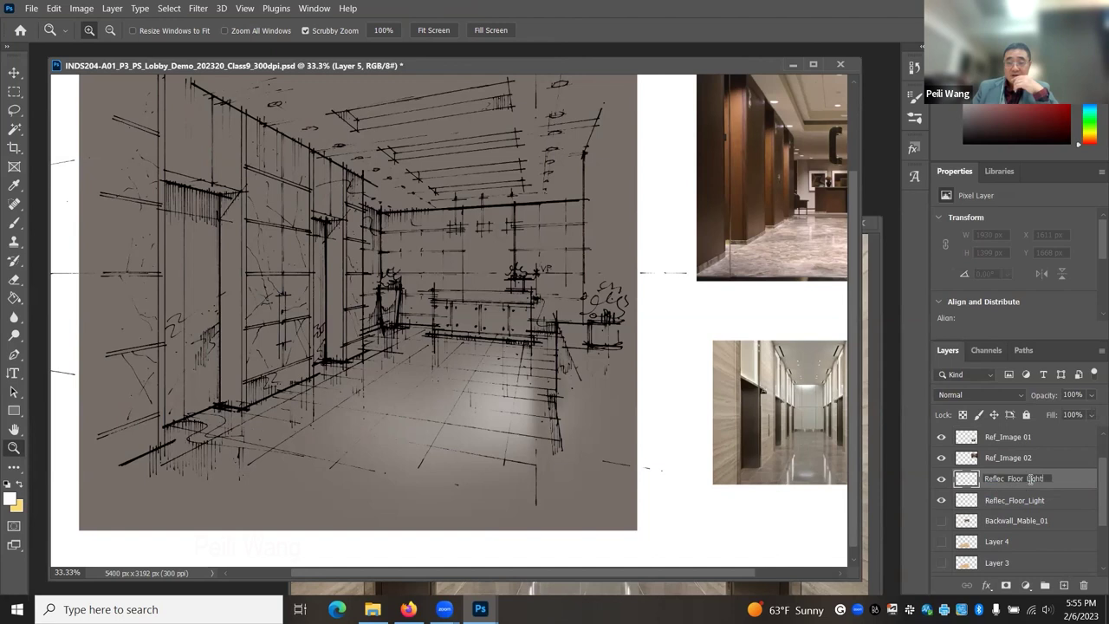
{"action": "type", "text": "21"}
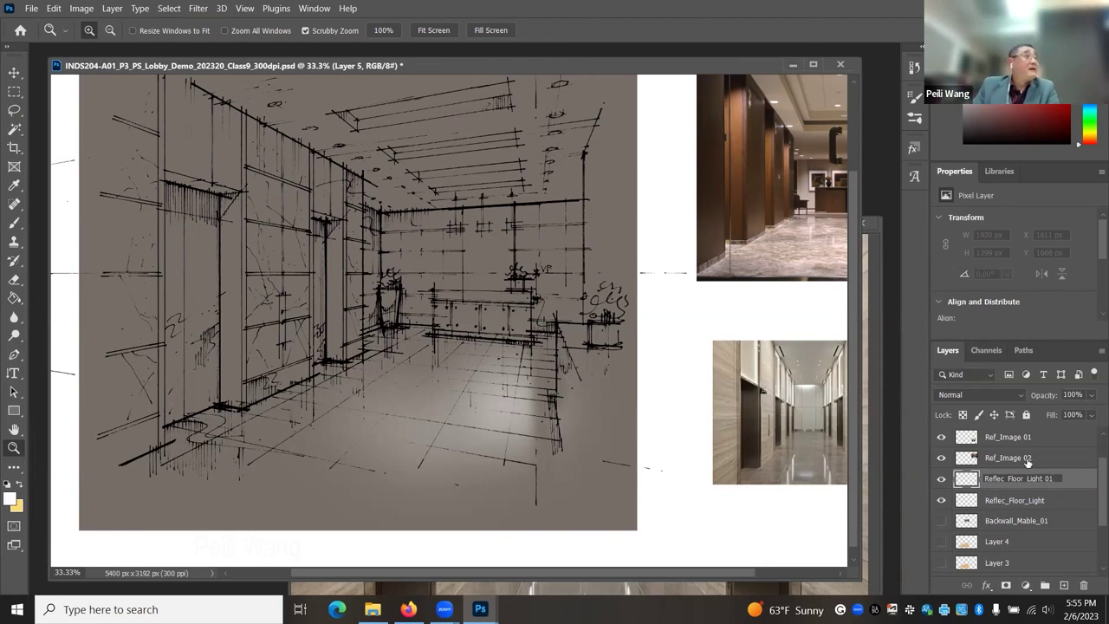
{"action": "left_click", "coordinate": [1026, 491]}
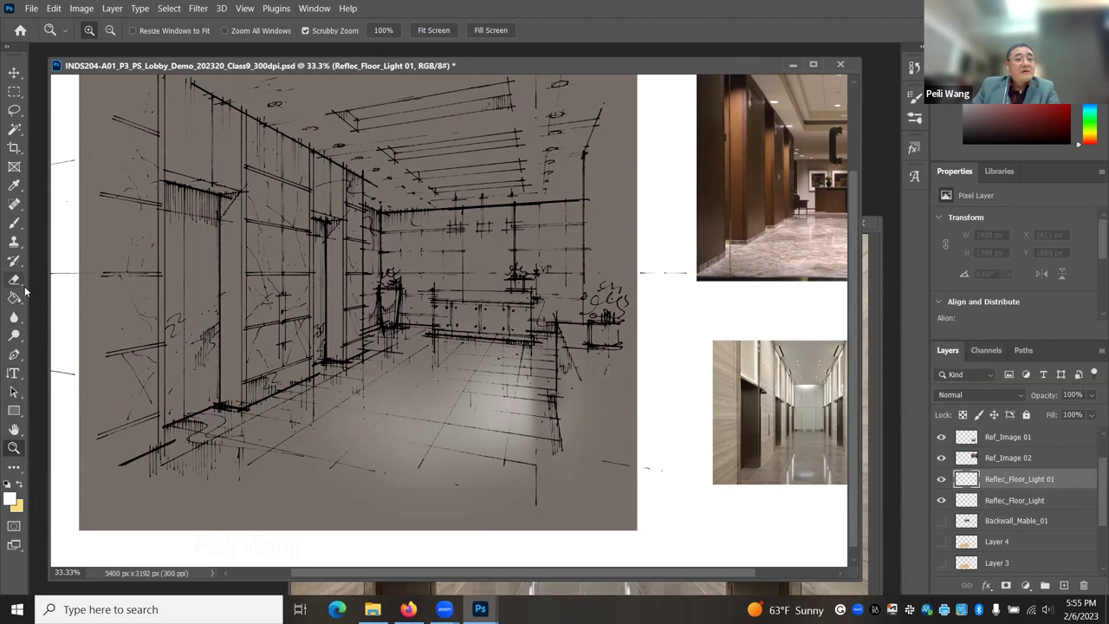
- Set up the Brush tool with 16% flow and a 259 px soft round brush
{"action": "left_click", "coordinate": [15, 223]}
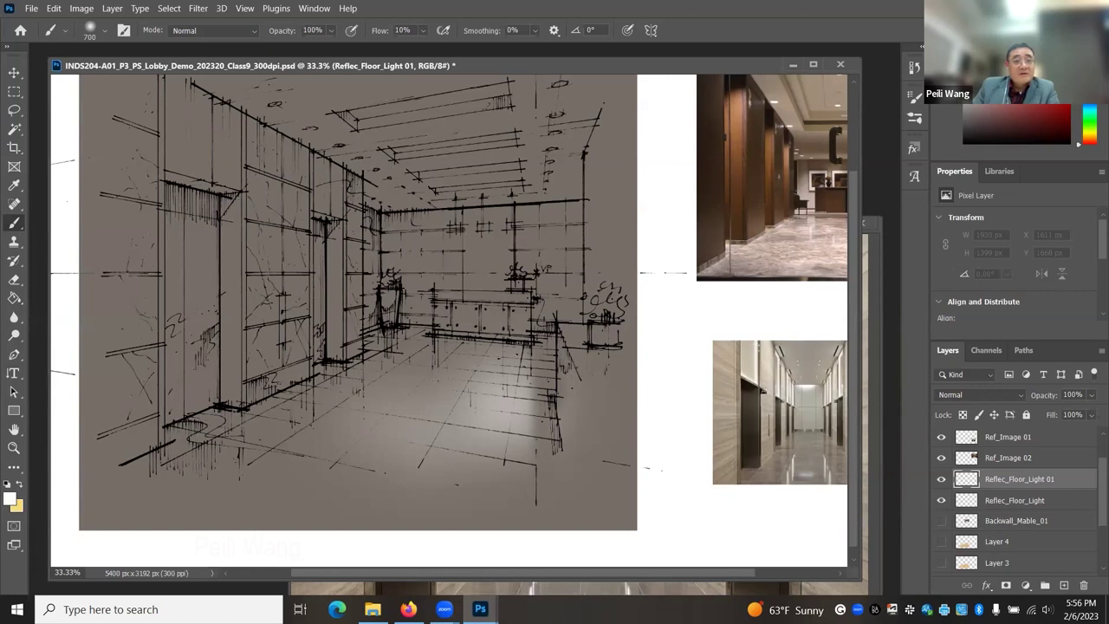
{"action": "left_click", "coordinate": [422, 31]}
{"action": "left_click", "coordinate": [103, 33]}
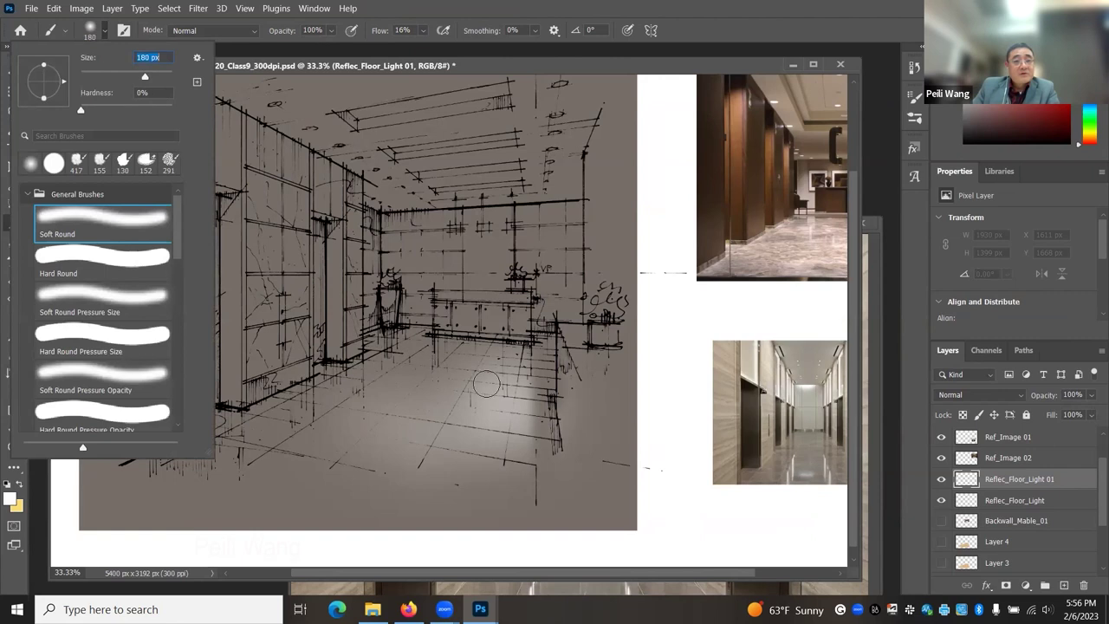
{"action": "left_click_drag", "start_coordinate": [145, 76], "coordinate": [154, 77]}
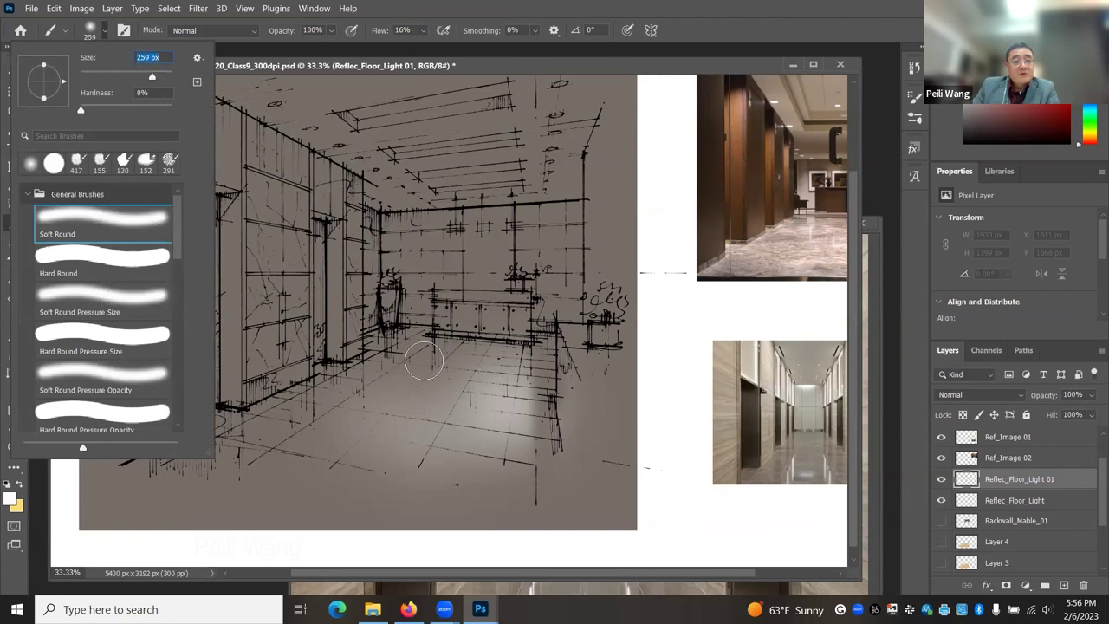
{"action": "left_click", "coordinate": [463, 411]}
- Paint soft white glow onto the lobby floor center, toggling the layer to compare
{"action": "mouse_move", "coordinate": [464, 408]}
{"action": "left_mouse_down"}
{"action": "mouse_move", "coordinate": [450, 399]}
{"action": "mouse_move", "coordinate": [463, 400]}
{"action": "left_mouse_up"}
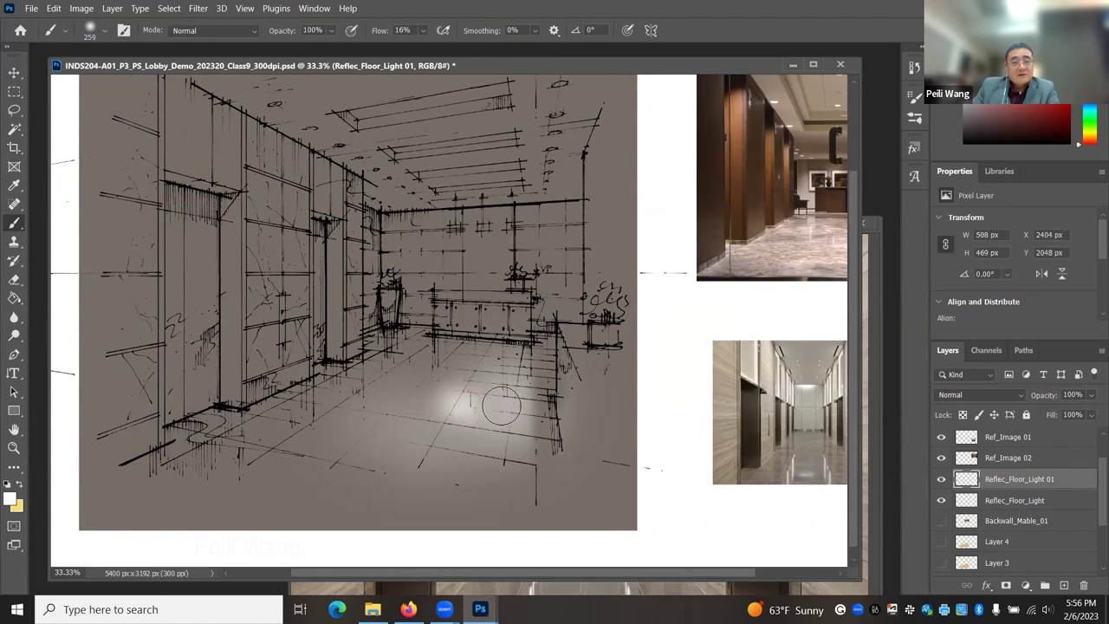
{"action": "mouse_move", "coordinate": [498, 404]}
{"action": "left_mouse_down"}
{"action": "mouse_move", "coordinate": [512, 402]}
{"action": "mouse_move", "coordinate": [495, 395]}
{"action": "left_mouse_up"}
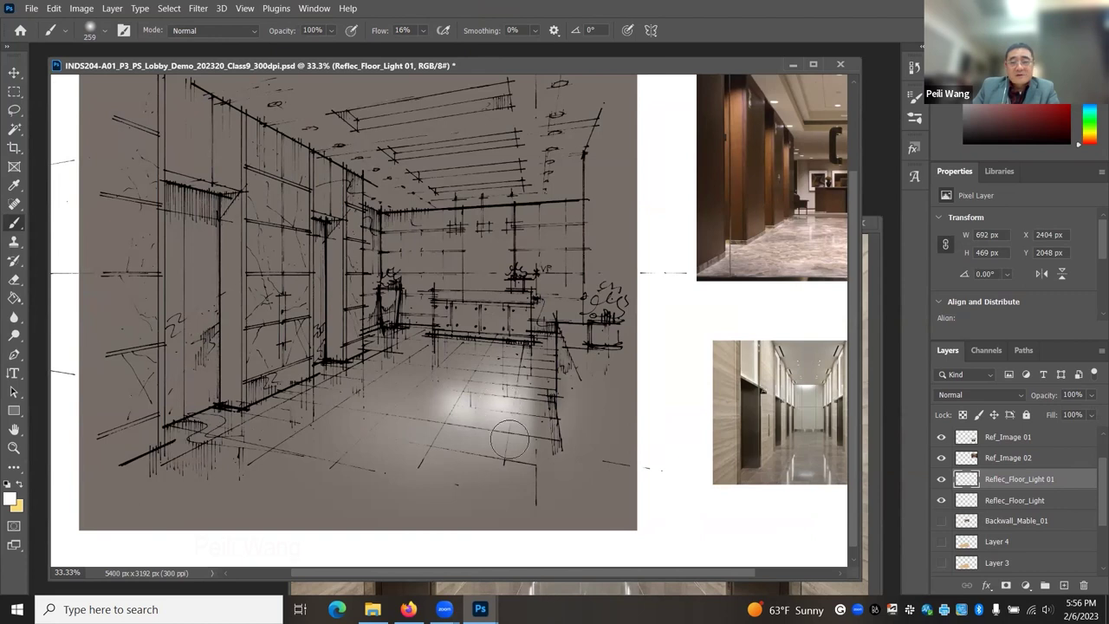
{"action": "left_click", "coordinate": [942, 479]}
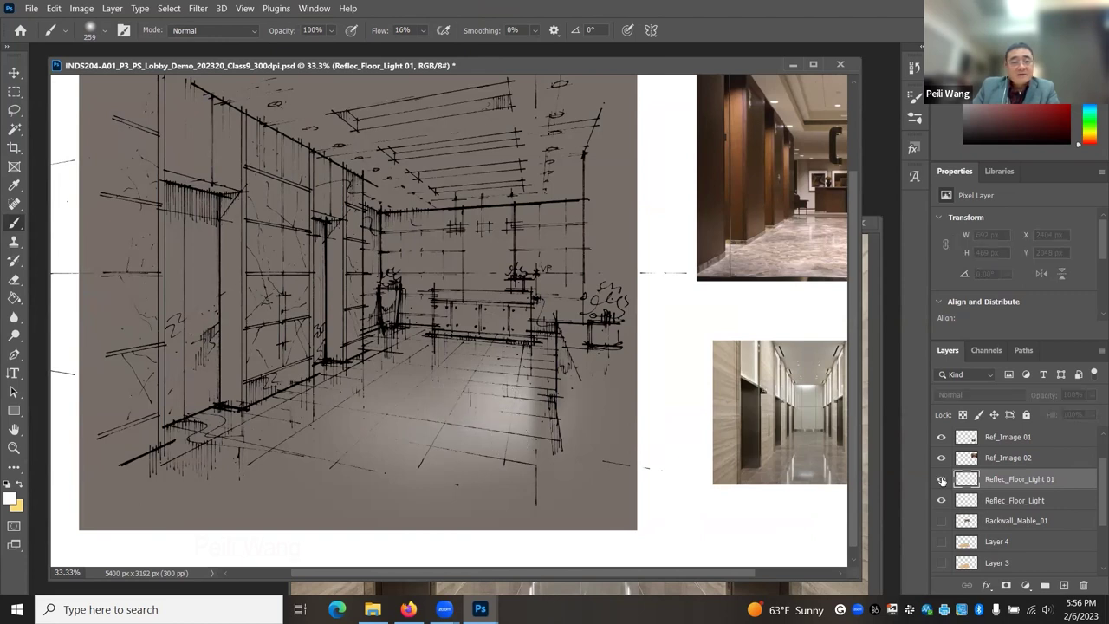
{"action": "left_click", "coordinate": [942, 479]}
{"action": "left_click", "coordinate": [941, 479]}
{"action": "left_click", "coordinate": [942, 479]}
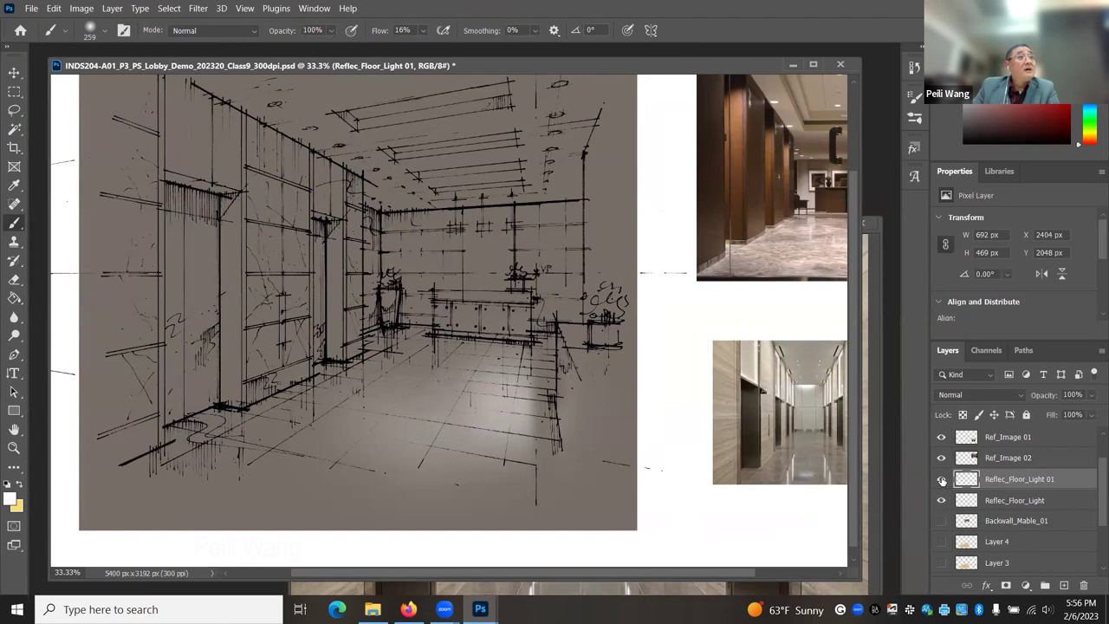
{"action": "left_click", "coordinate": [941, 479]}
{"action": "left_click", "coordinate": [942, 478]}
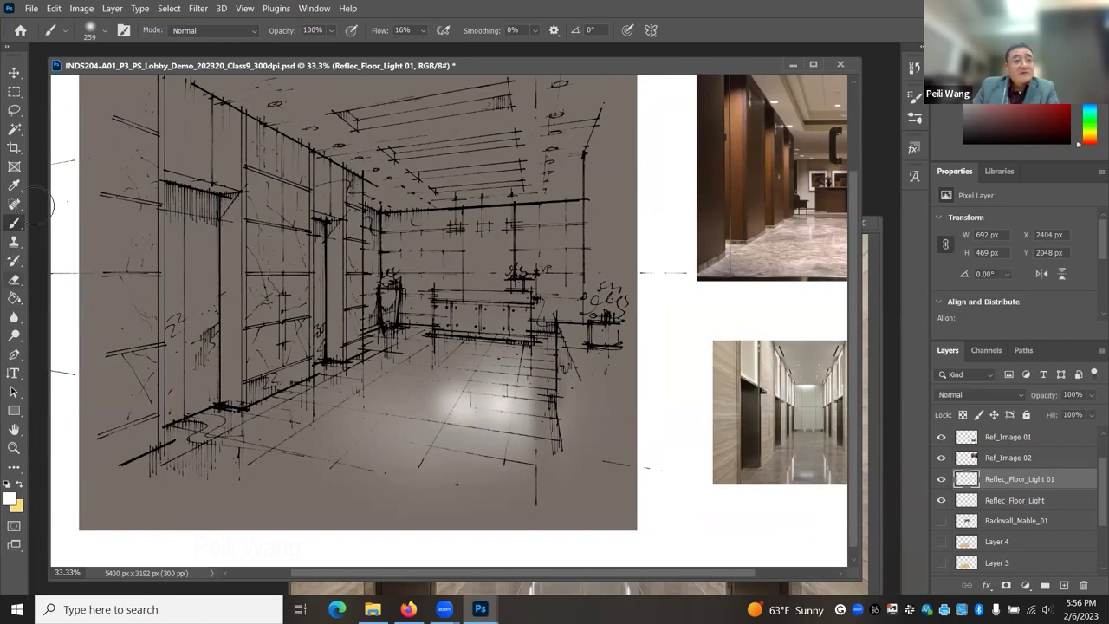
{"action": "left_click", "coordinate": [14, 279]}
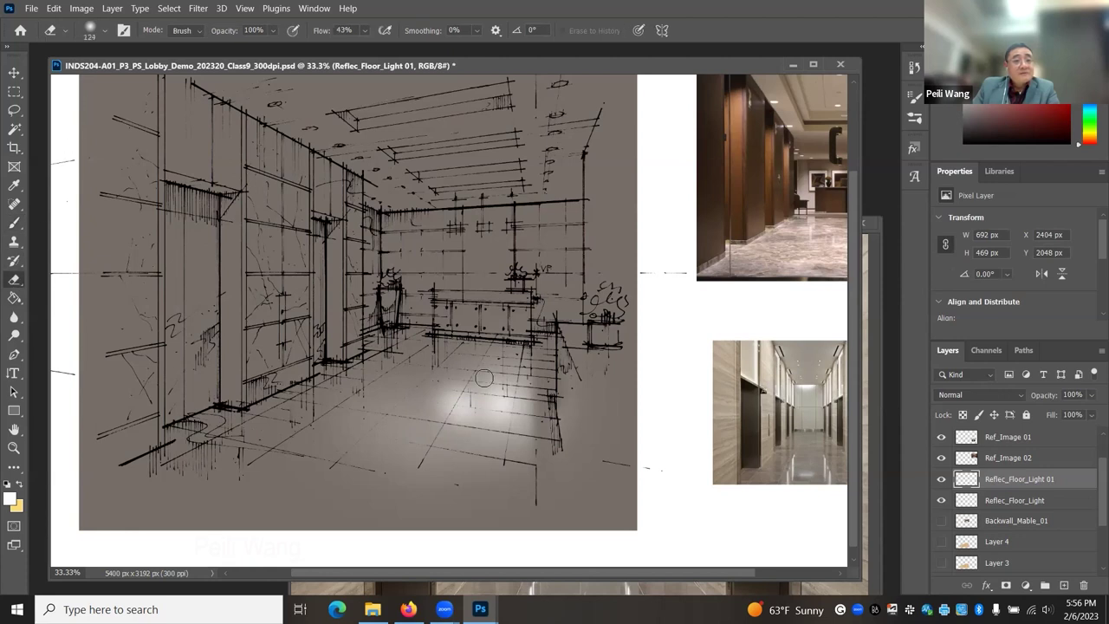
- Enlarge the soft eraser to 152 px and return focus to the lobby document
{"action": "left_click", "coordinate": [105, 32]}
{"action": "left_click_drag", "start_coordinate": [135, 81], "coordinate": [141, 80]}
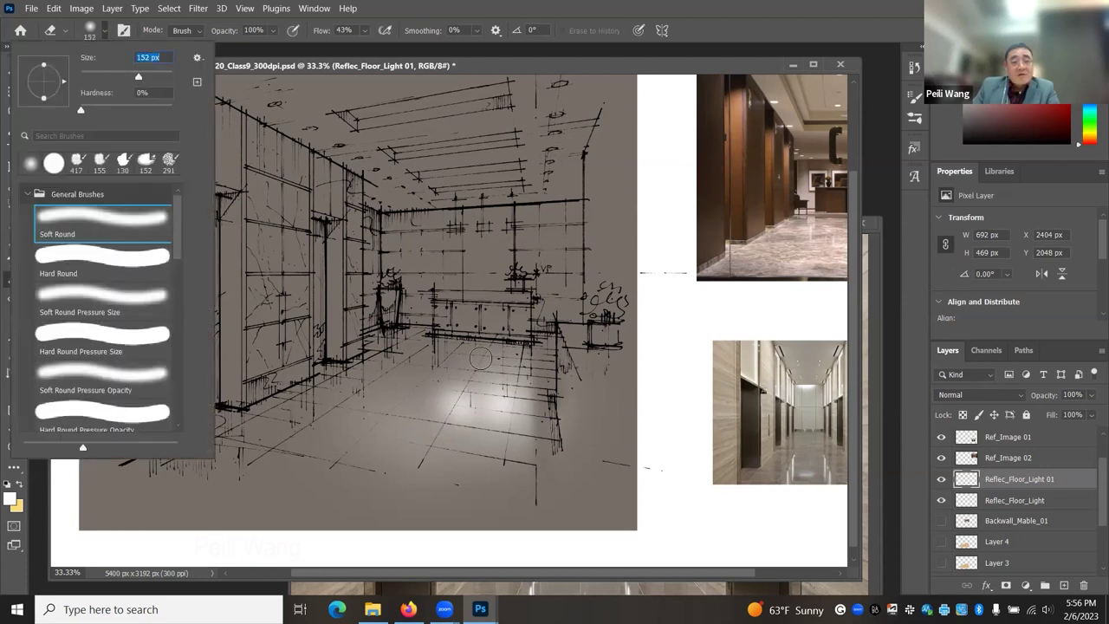
{"action": "left_click", "coordinate": [481, 358]}
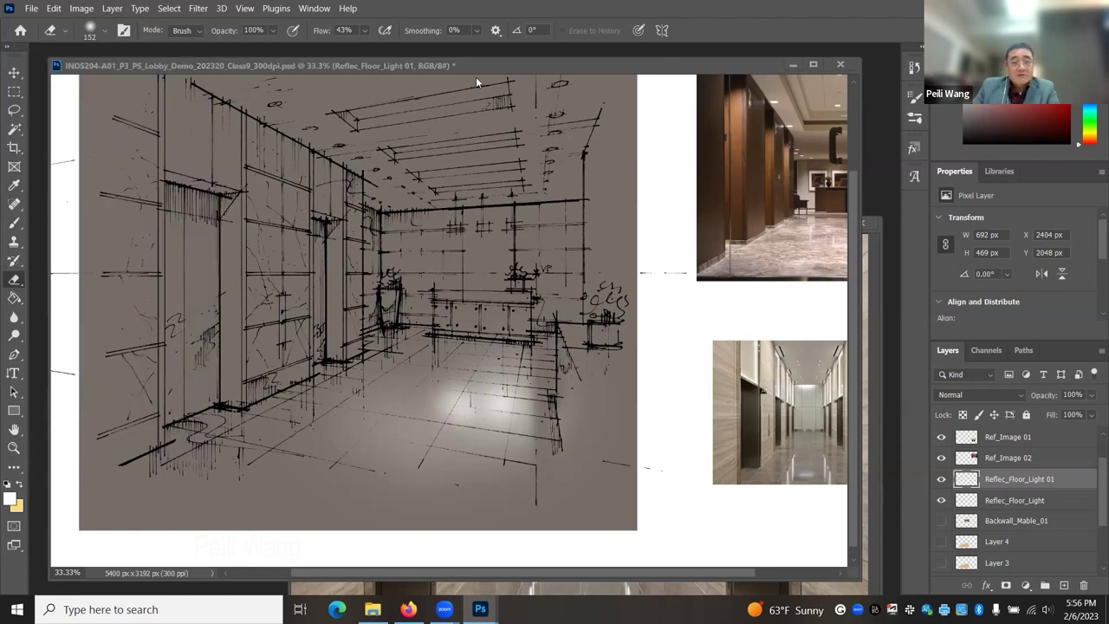
{"action": "left_click", "coordinate": [479, 476]}
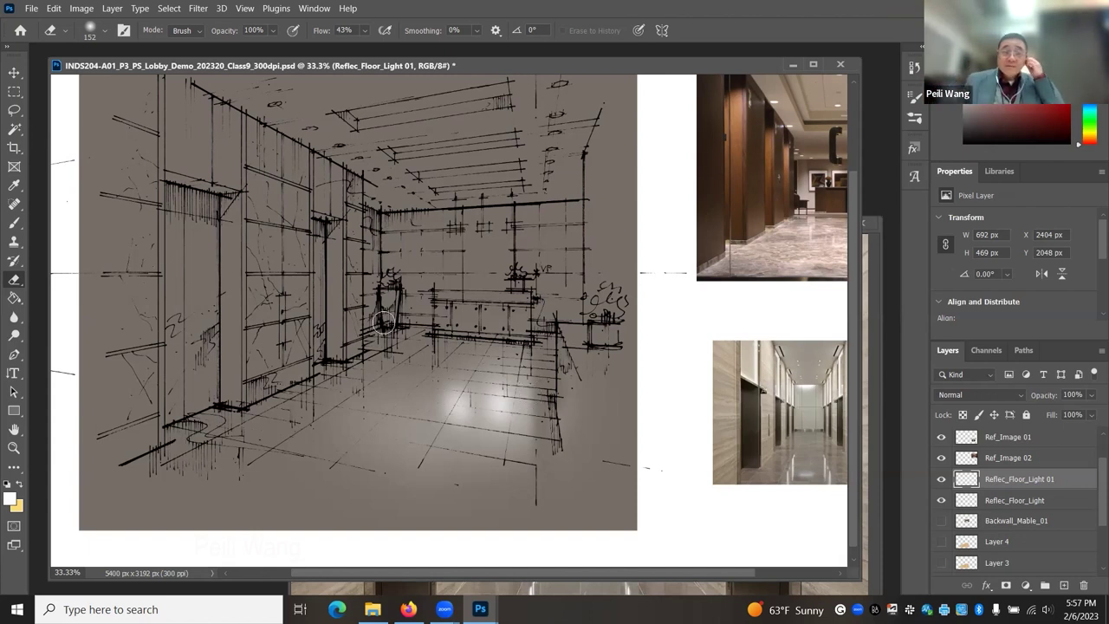
- Save the lobby sketch document with File > Save
{"action": "left_click", "coordinate": [32, 8]}
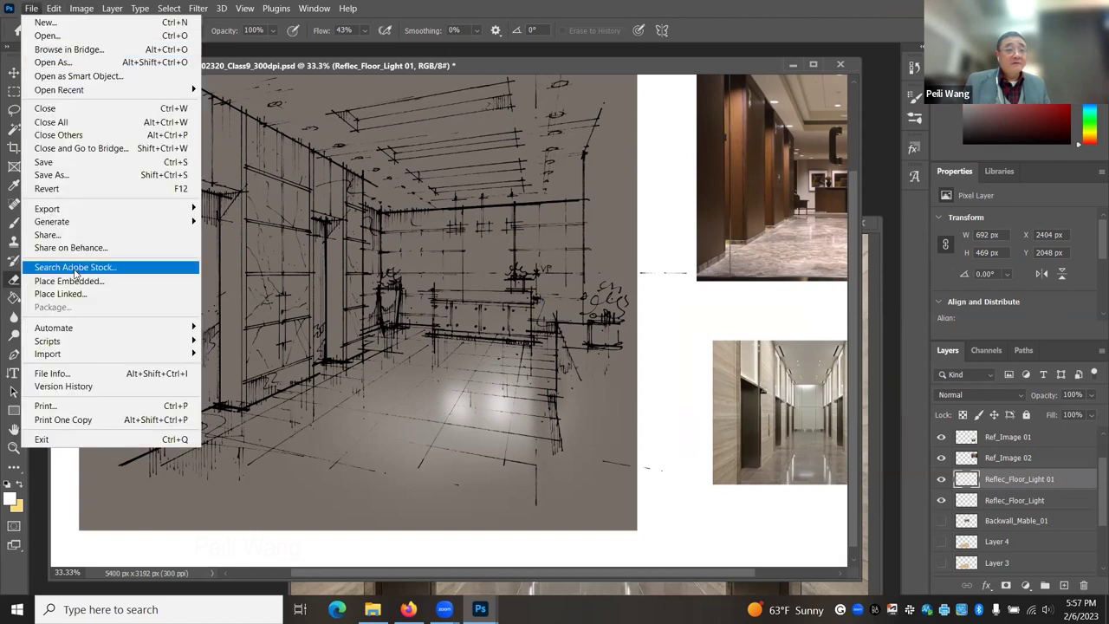
{"action": "left_click", "coordinate": [43, 161]}
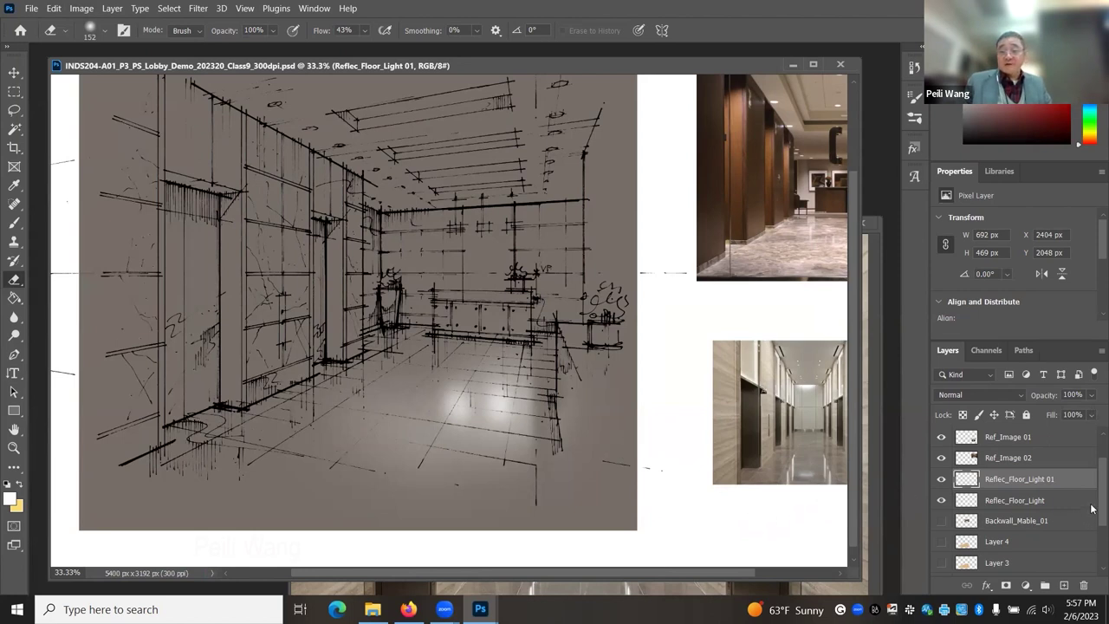
- Toggle the Background Gray layer off and on, then show the FL Marble floor texture
{"action": "scroll", "coordinate": [1092, 509], "scroll_direction": "up", "scroll_amount": 2}
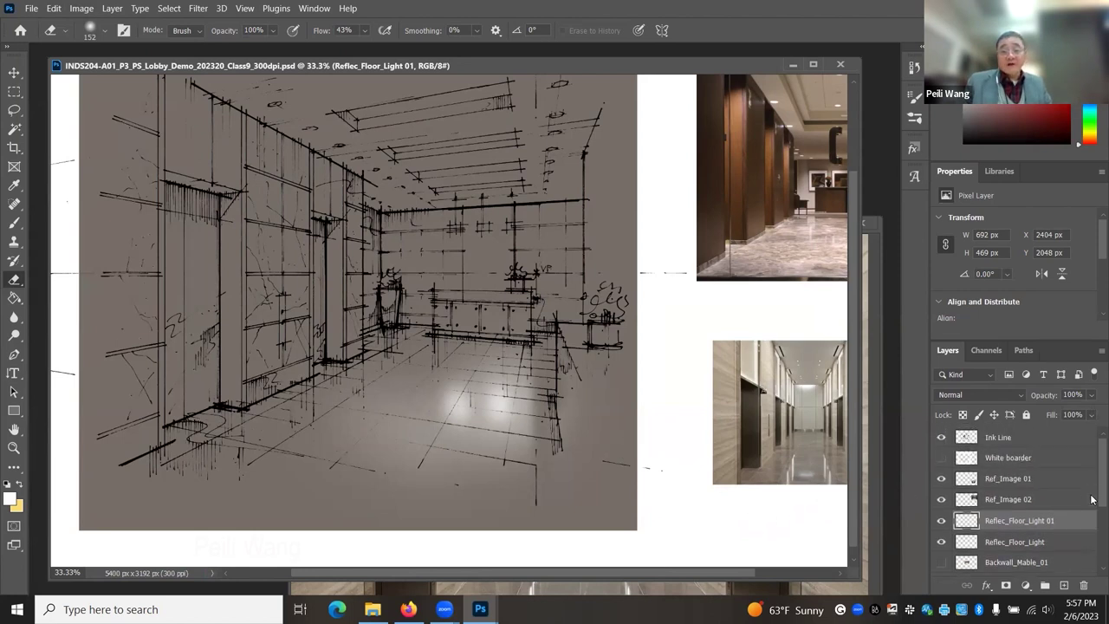
{"action": "scroll", "coordinate": [1091, 499], "scroll_direction": "down", "scroll_amount": 5}
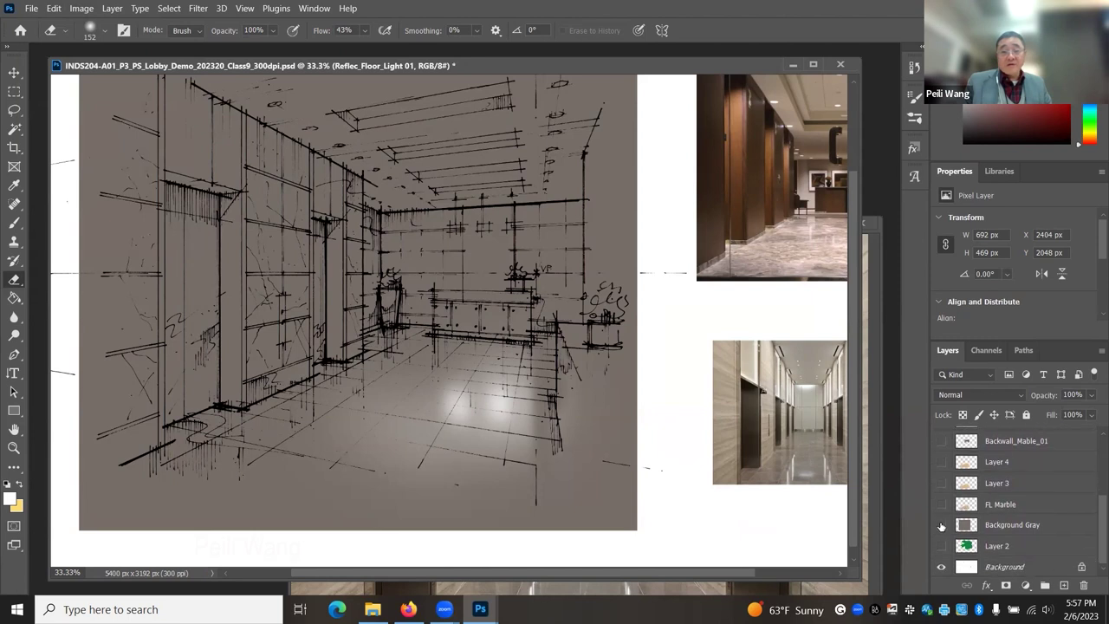
{"action": "left_click", "coordinate": [941, 525]}
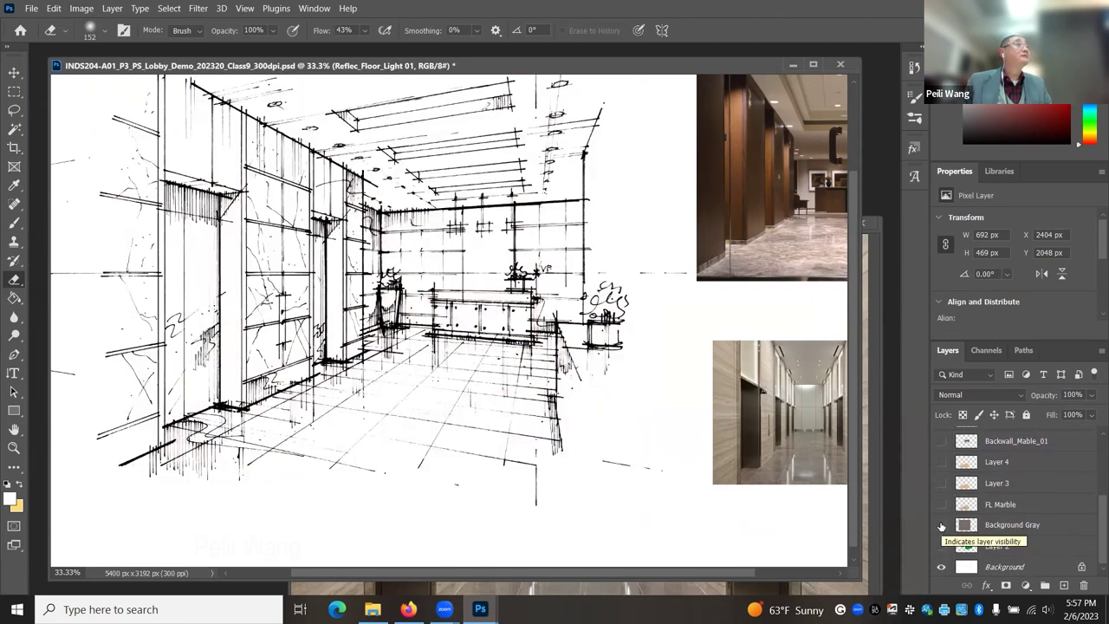
{"action": "left_click", "coordinate": [942, 525]}
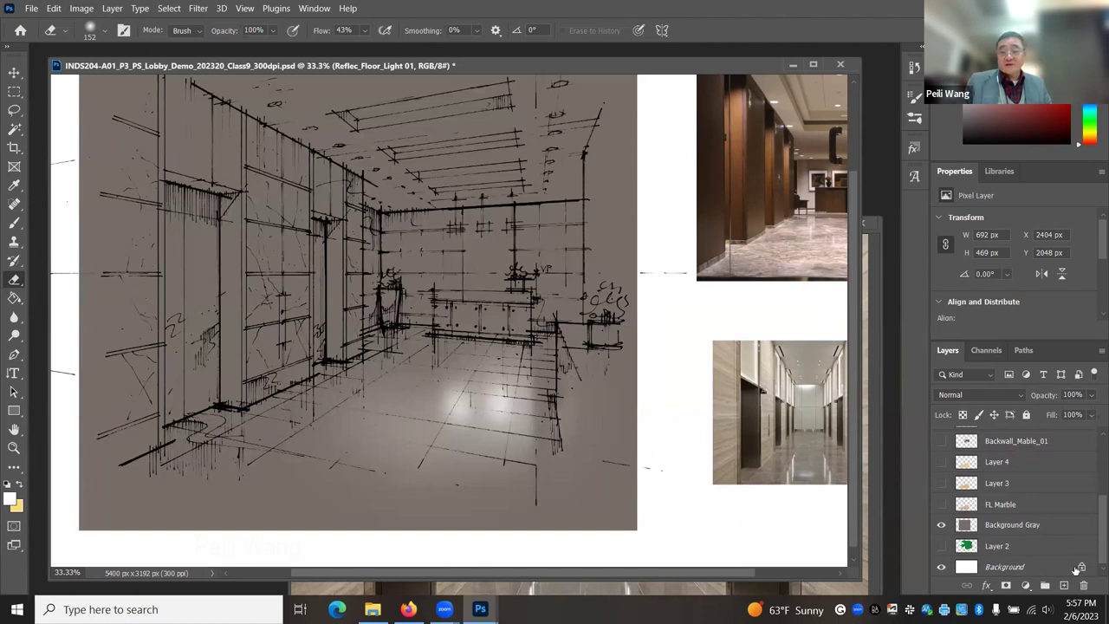
{"action": "scroll", "coordinate": [1074, 546], "scroll_direction": "up", "scroll_amount": 1}
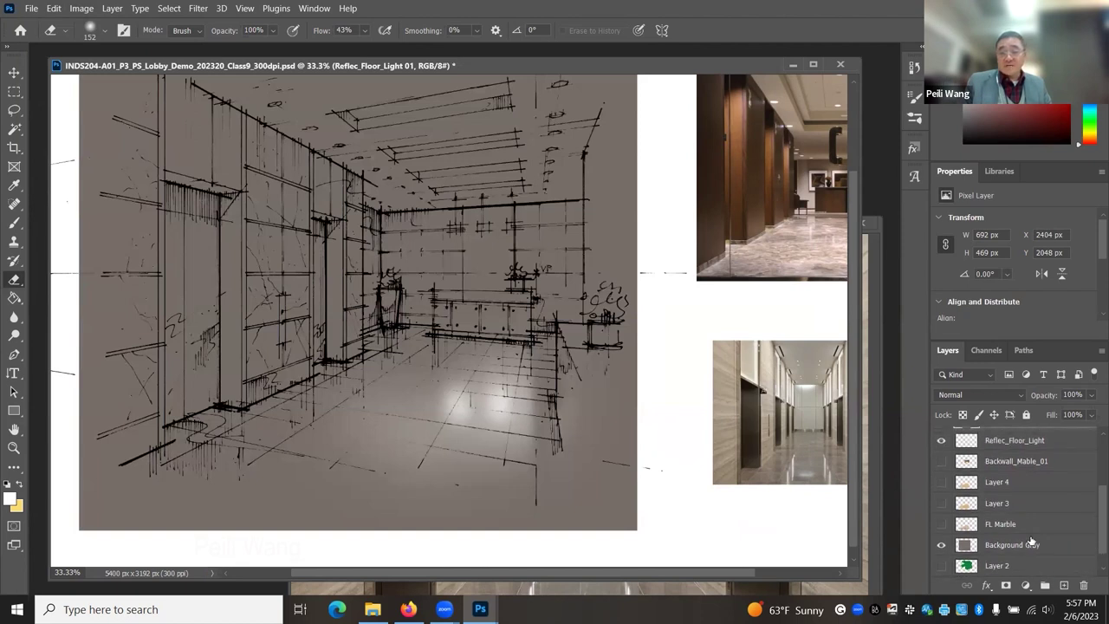
{"action": "left_click", "coordinate": [941, 524]}
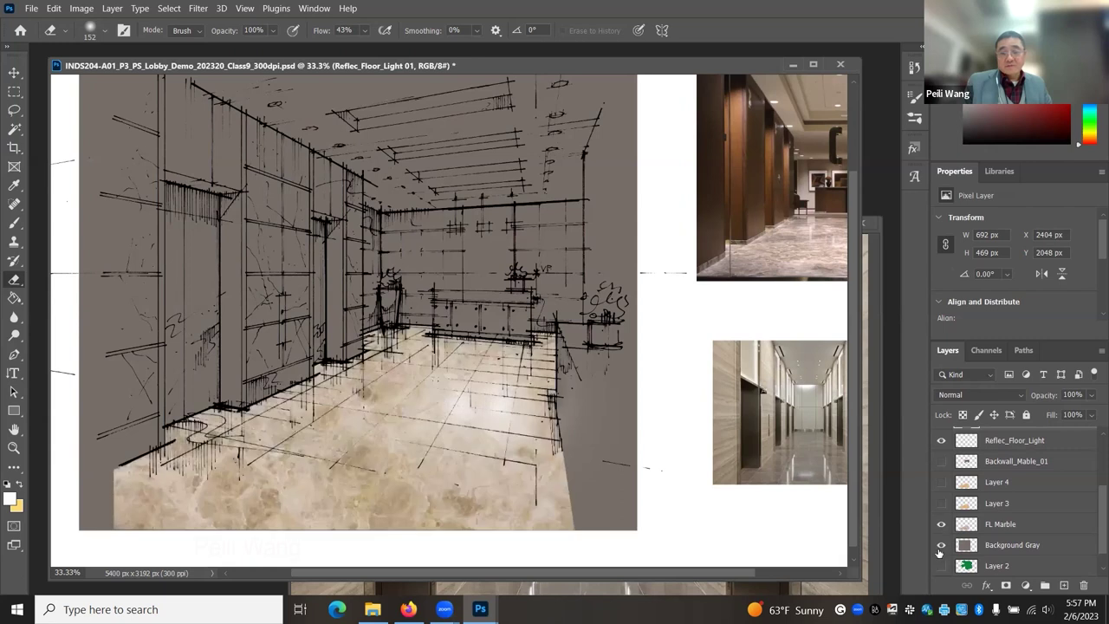
- Hide both Reflec_Floor_Light layers to compare, then show Reflec_Floor_Light 01 again
{"action": "scroll", "coordinate": [1091, 513], "scroll_direction": "up", "scroll_amount": 2}
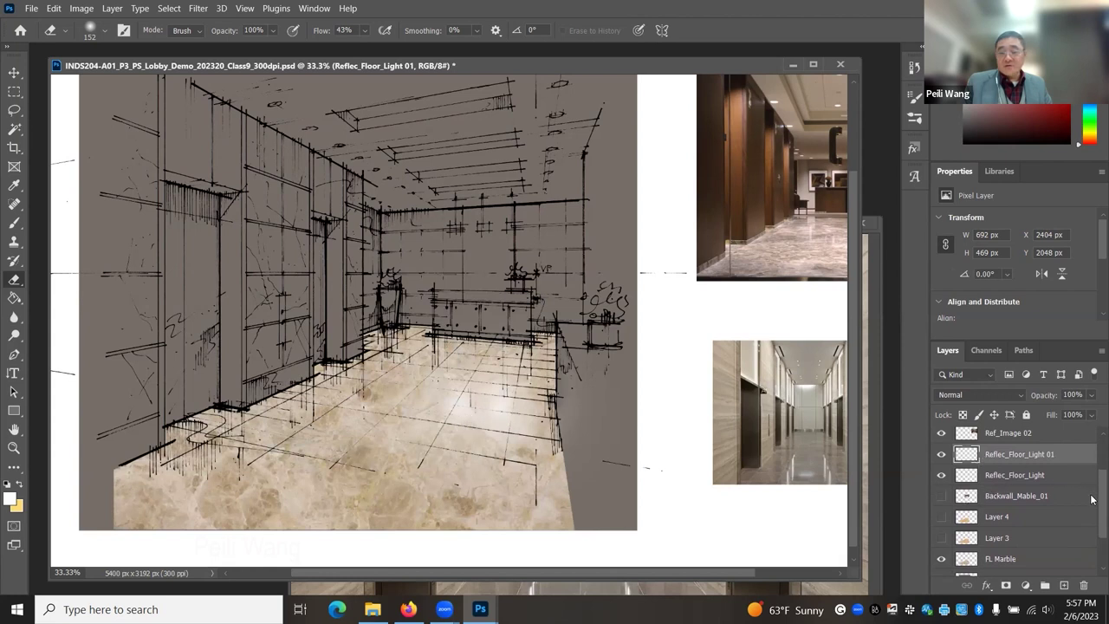
{"action": "scroll", "coordinate": [1091, 502], "scroll_direction": "up", "scroll_amount": 2}
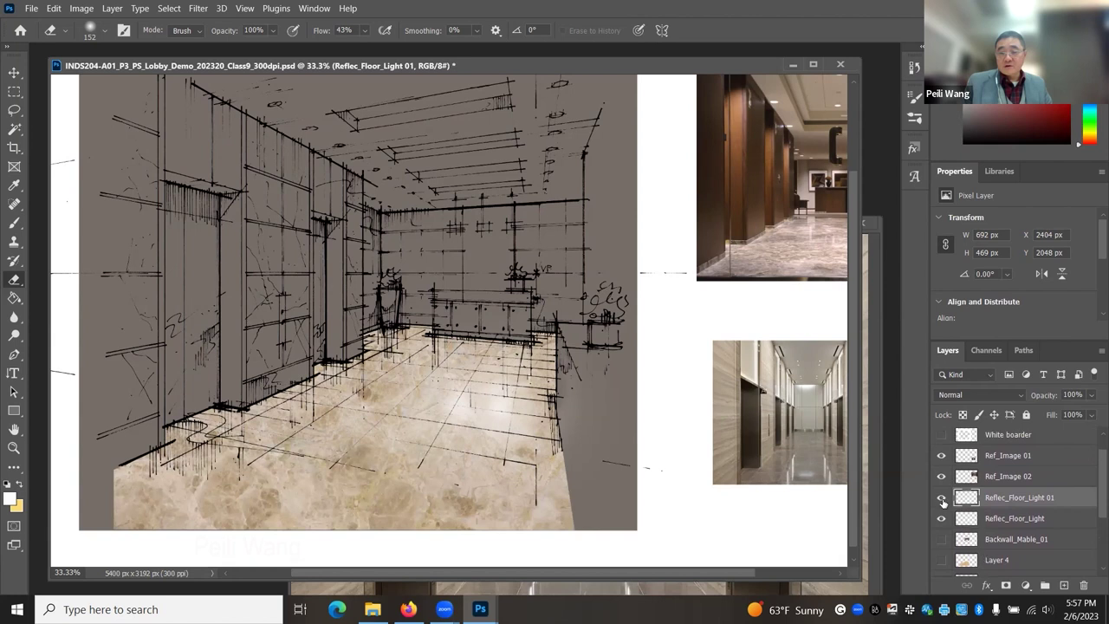
{"action": "left_click", "coordinate": [941, 497]}
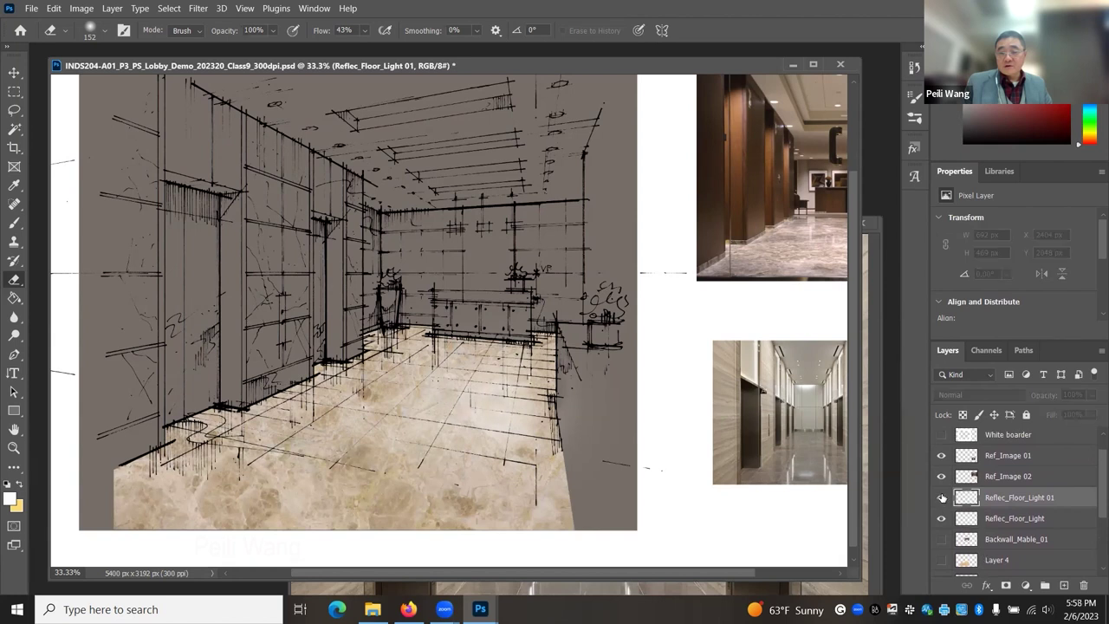
{"action": "left_click", "coordinate": [941, 518]}
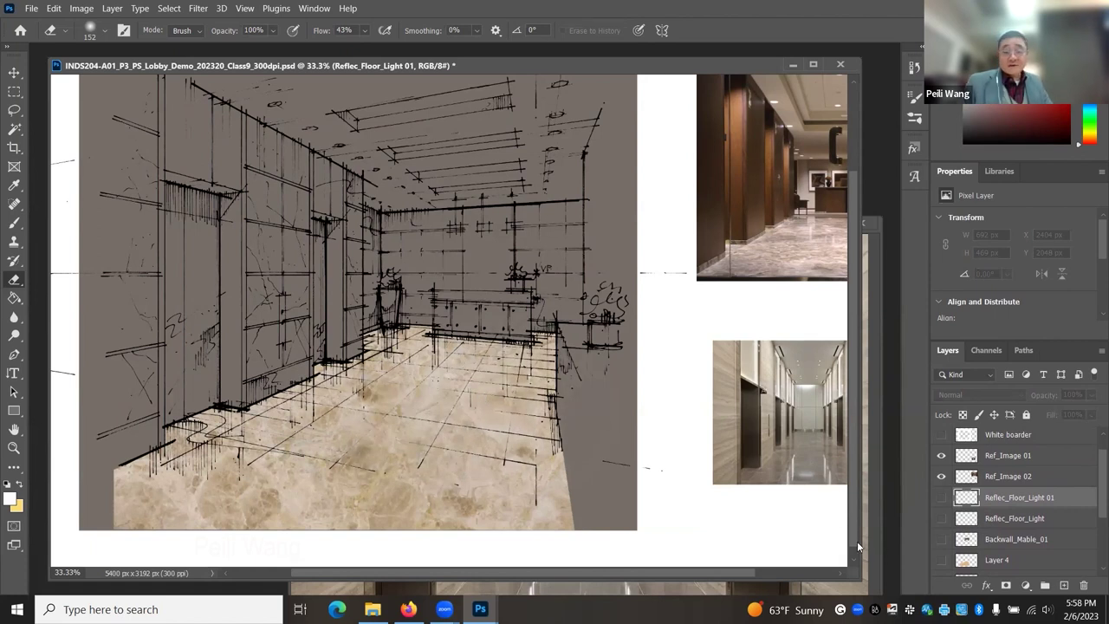
{"action": "left_click", "coordinate": [941, 498]}
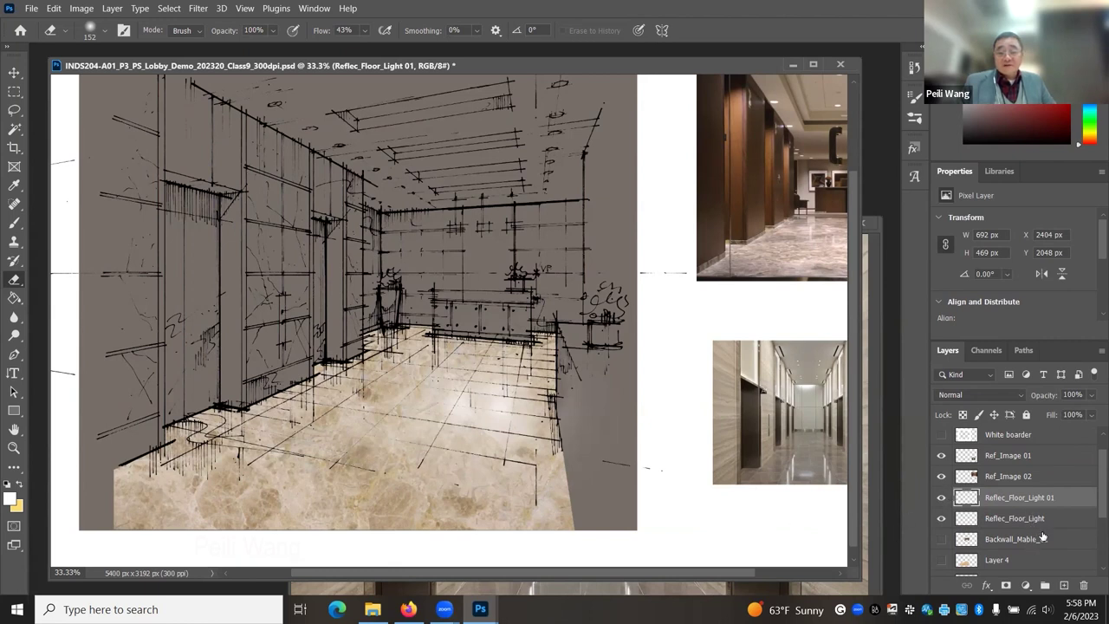
{"action": "scroll", "coordinate": [1087, 520], "scroll_direction": "up", "scroll_amount": 1}
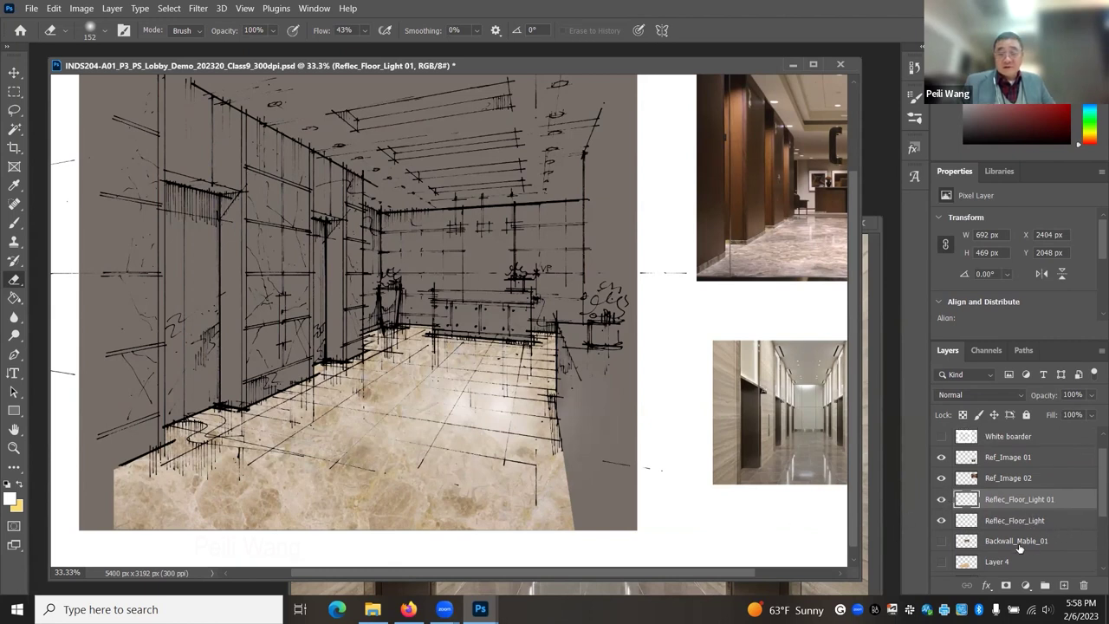
- Show Layer 4's wood floor and toggle both Reflec_Floor_Light layers, keeping them visible
{"action": "left_click", "coordinate": [940, 561]}
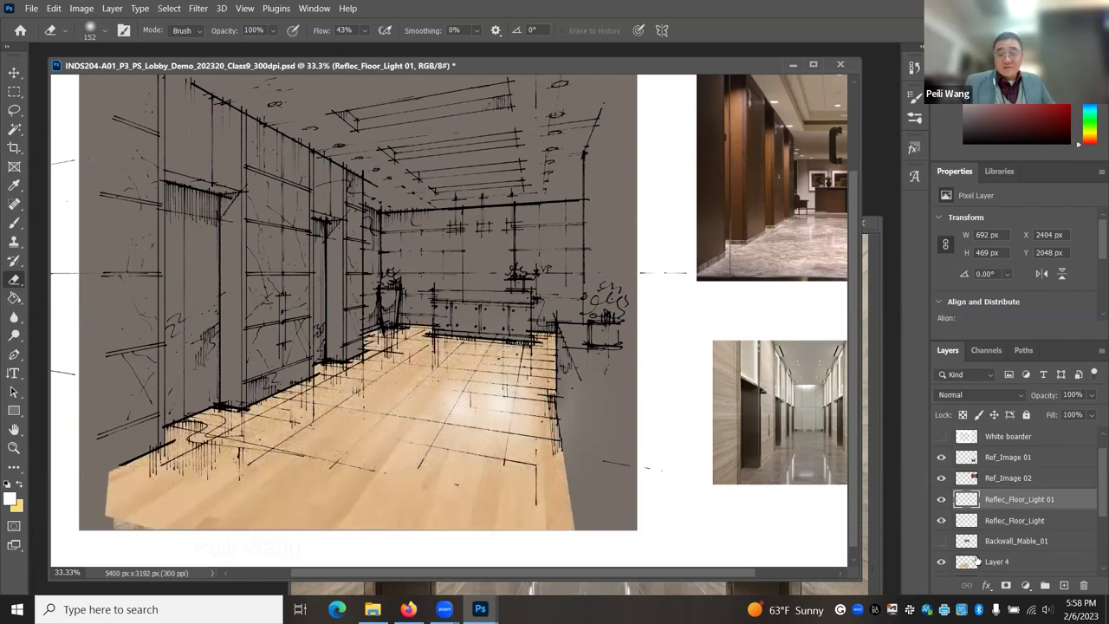
{"action": "left_click", "coordinate": [941, 520]}
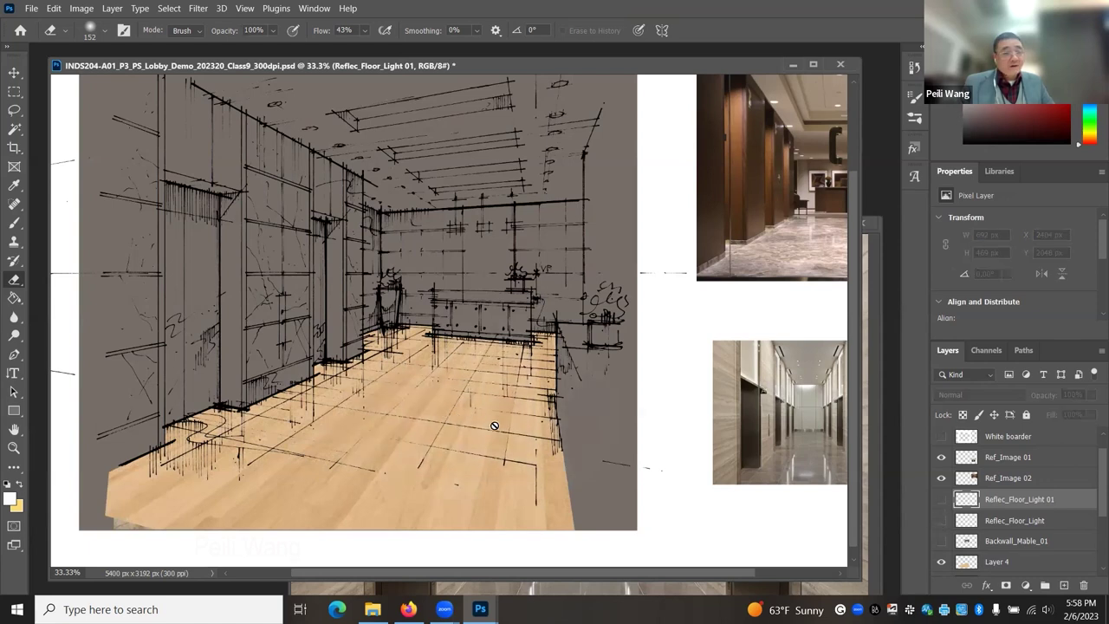
{"action": "left_click", "coordinate": [941, 520]}
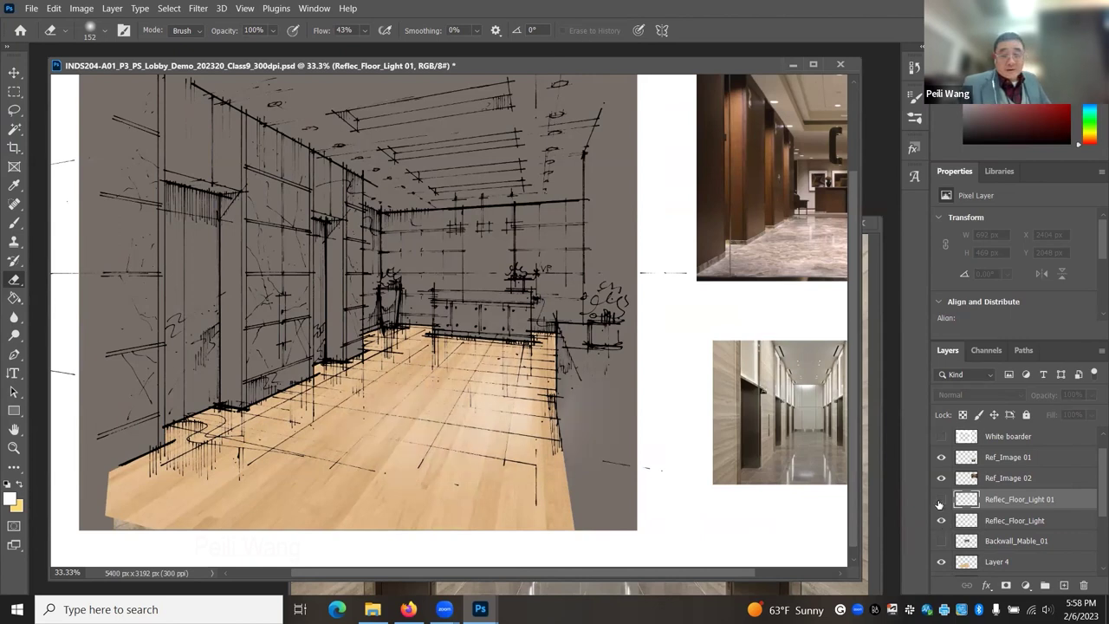
{"action": "left_click", "coordinate": [942, 500]}
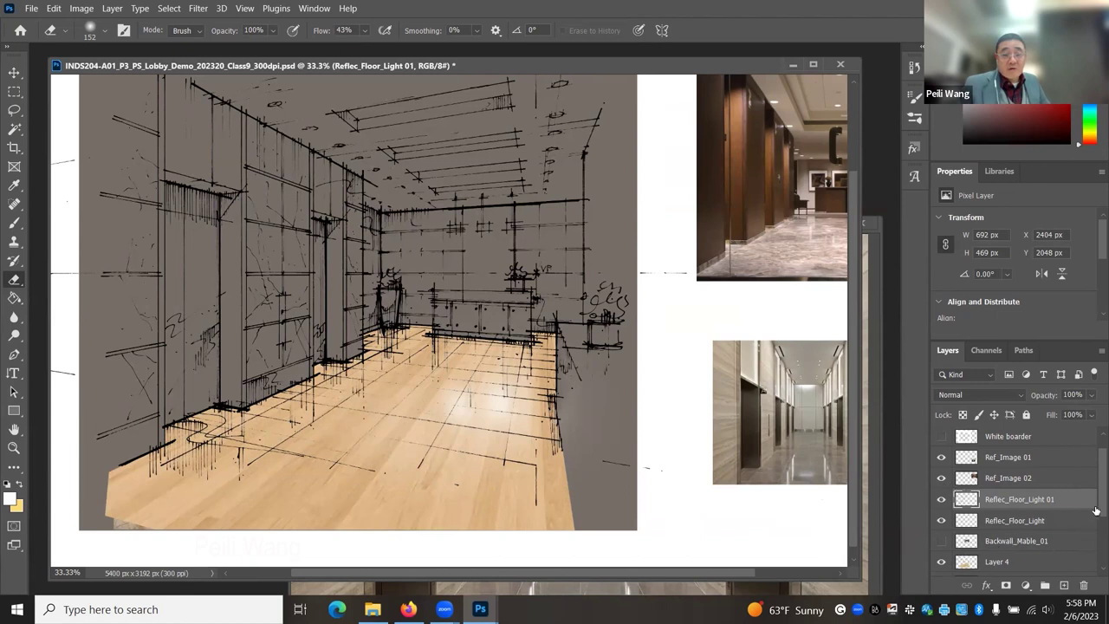
{"action": "scroll", "coordinate": [1091, 505], "scroll_direction": "up", "scroll_amount": 1}
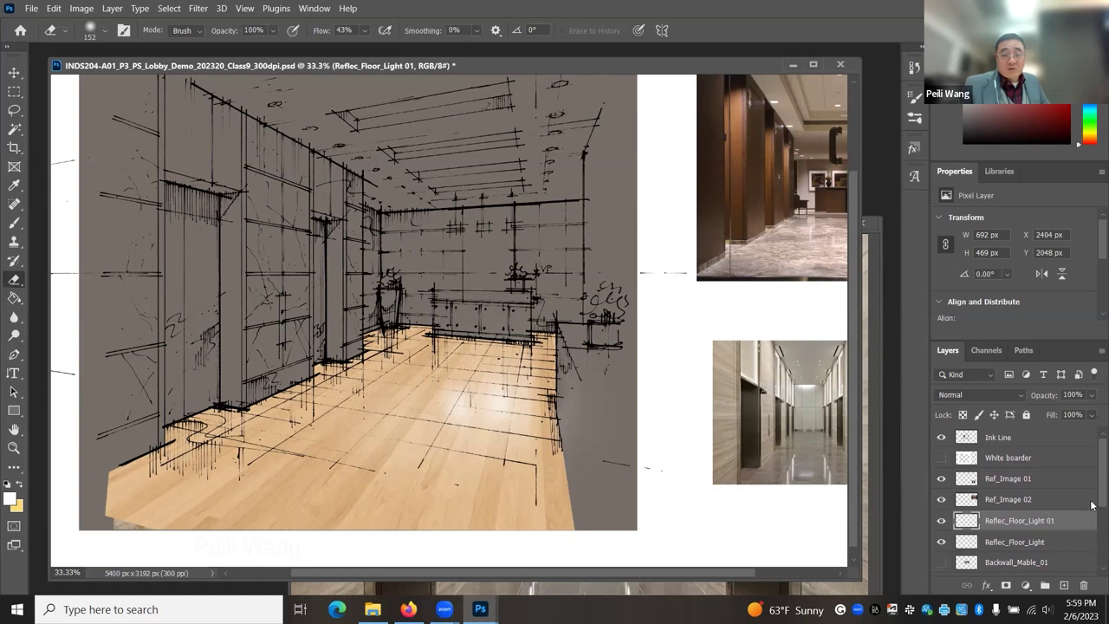
{"action": "scroll", "coordinate": [1091, 506], "scroll_direction": "down", "scroll_amount": 6}
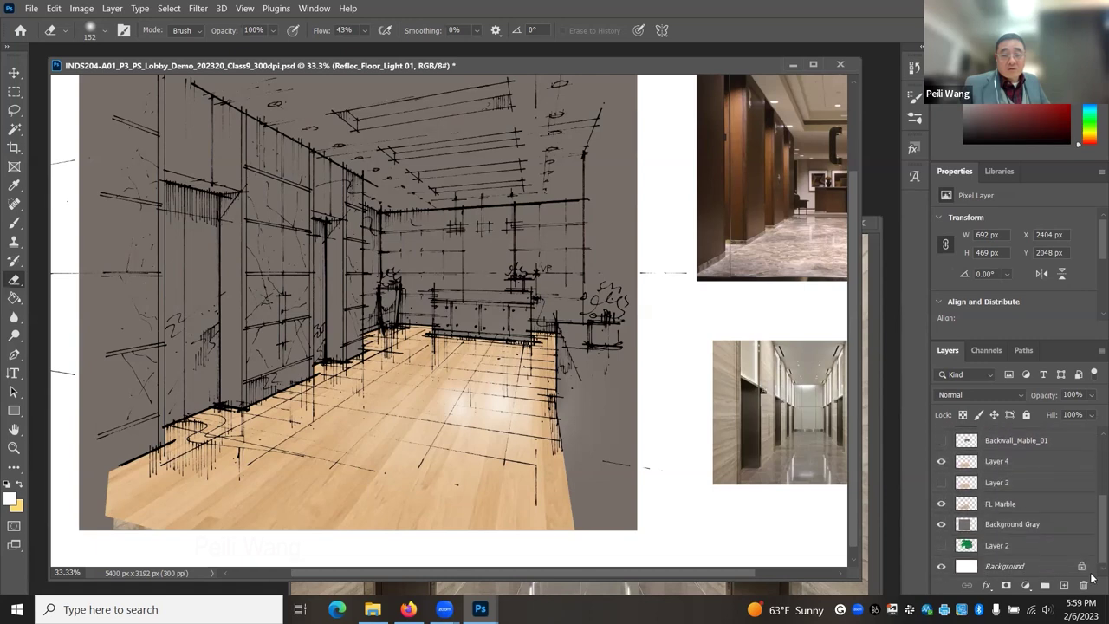
{"action": "scroll", "coordinate": [990, 539], "scroll_direction": "up", "scroll_amount": 3}
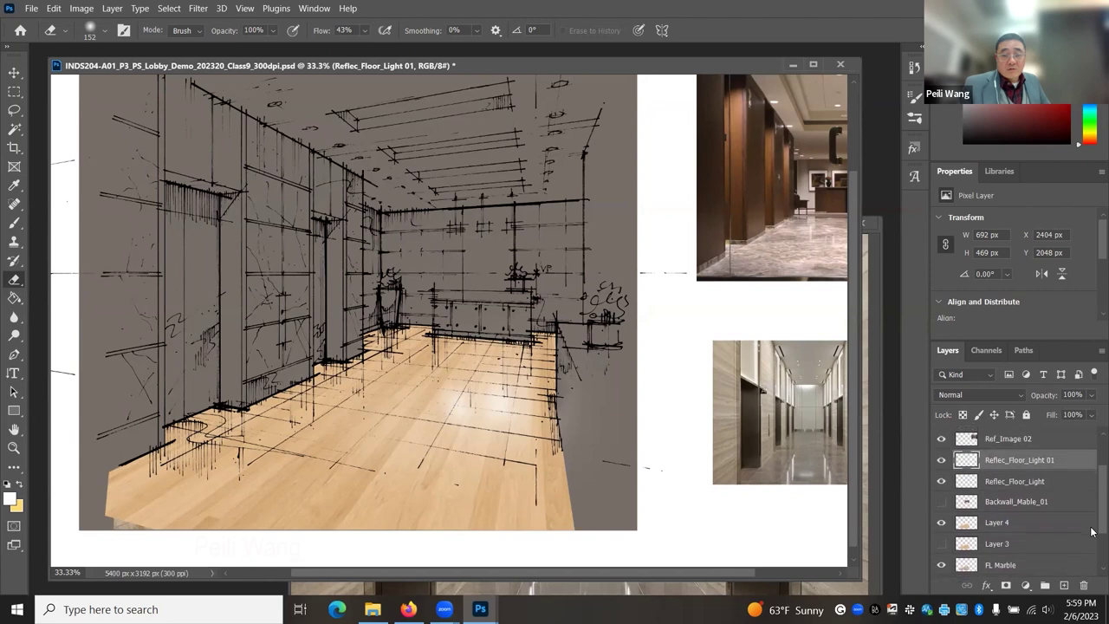
- Show the Backwall_Mable_01 marble back wall and save the document
{"action": "left_click", "coordinate": [941, 504]}
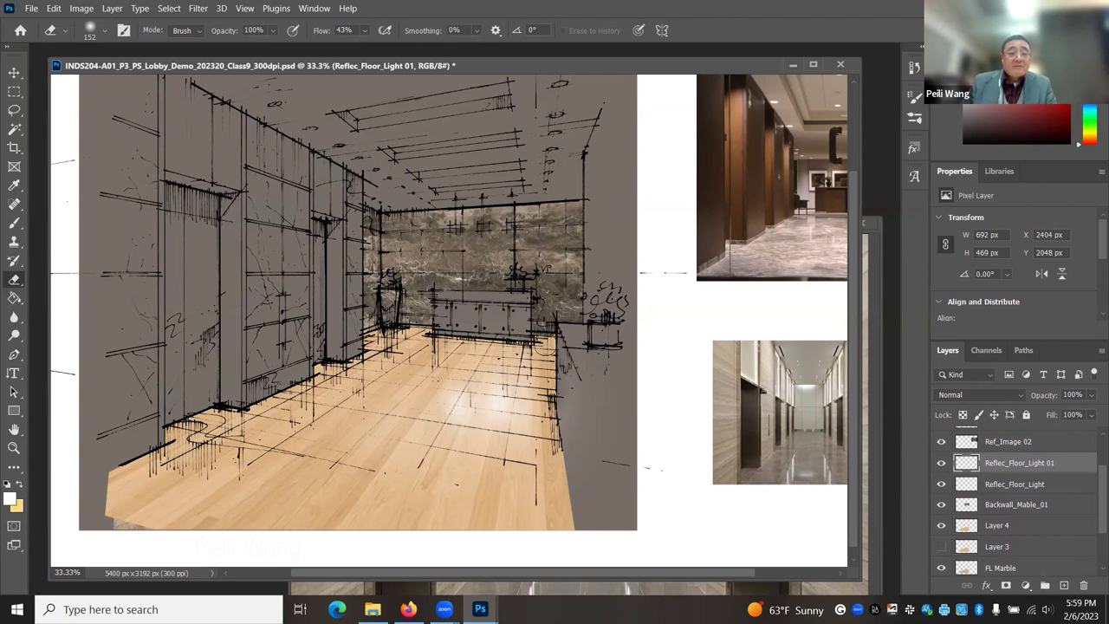
{"action": "left_click", "coordinate": [31, 9]}
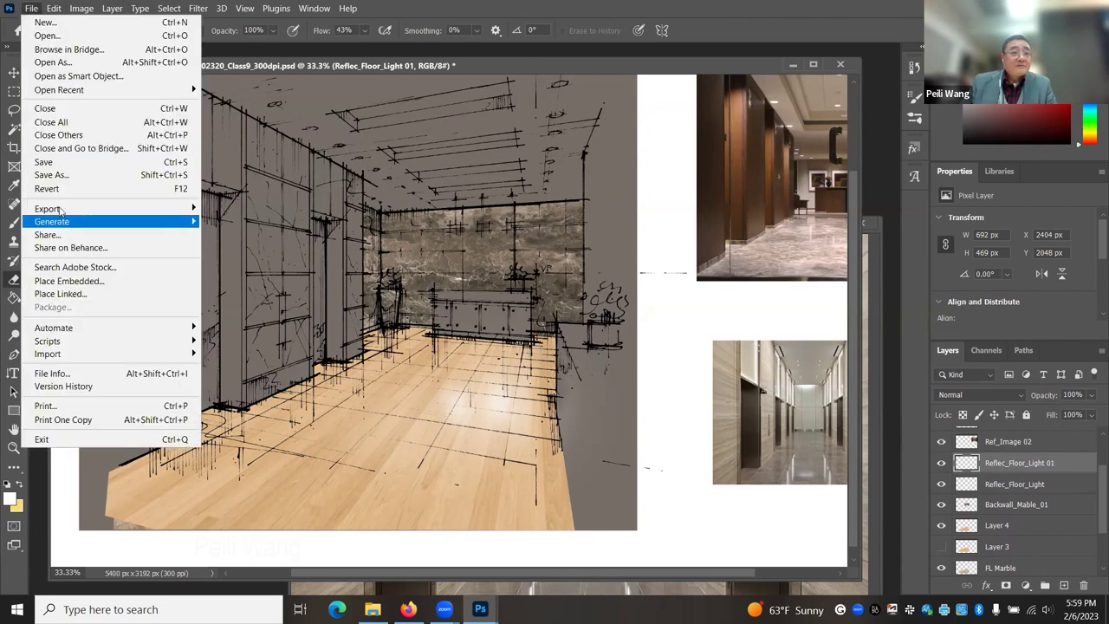
{"action": "left_click", "coordinate": [45, 162]}
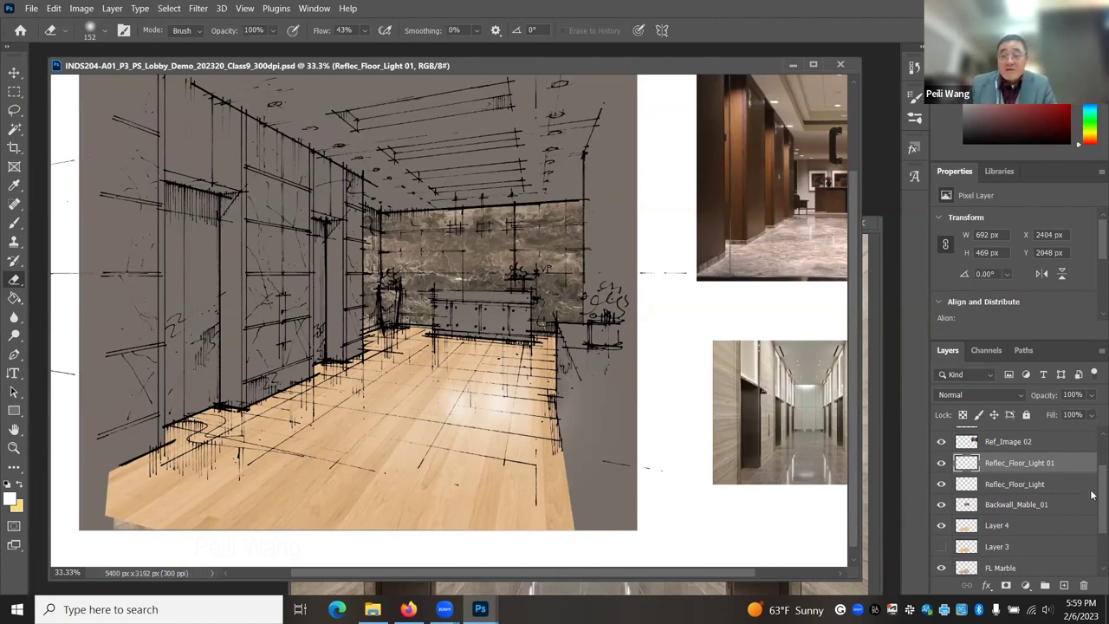
{"action": "scroll", "coordinate": [1091, 493], "scroll_direction": "down", "scroll_amount": 3}
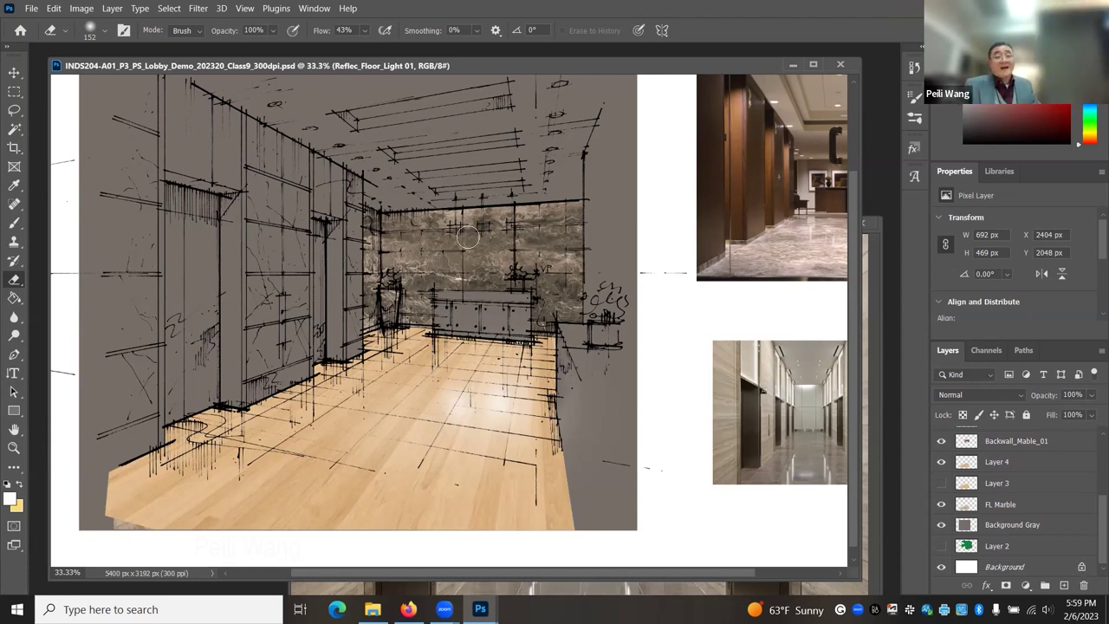
- Adjust the floor reflection layer's opacity to 91%
{"action": "left_click", "coordinate": [1090, 394]}
{"action": "left_click_drag", "start_coordinate": [1096, 415], "coordinate": [1078, 420]}
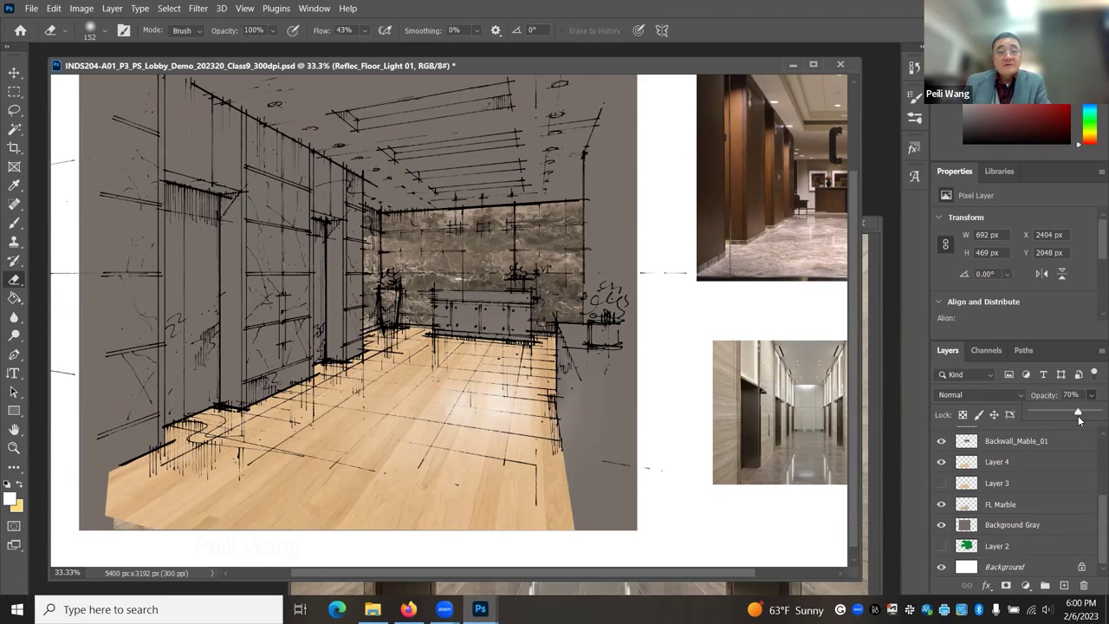
{"action": "left_click_drag", "start_coordinate": [1077, 413], "coordinate": [1097, 440]}
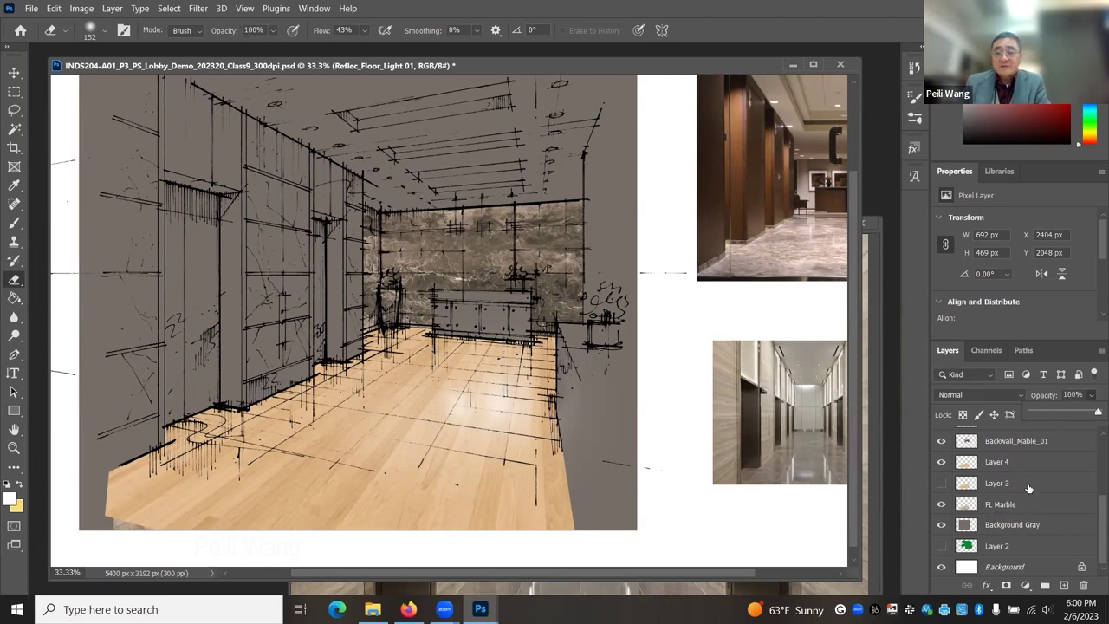
- Select Backwall_Mable_01 and set its opacity to about 79%
{"action": "left_click", "coordinate": [1014, 464]}
{"action": "left_click", "coordinate": [1015, 441]}
{"action": "left_click", "coordinate": [1088, 396]}
{"action": "left_click_drag", "start_coordinate": [1097, 413], "coordinate": [1057, 415]}
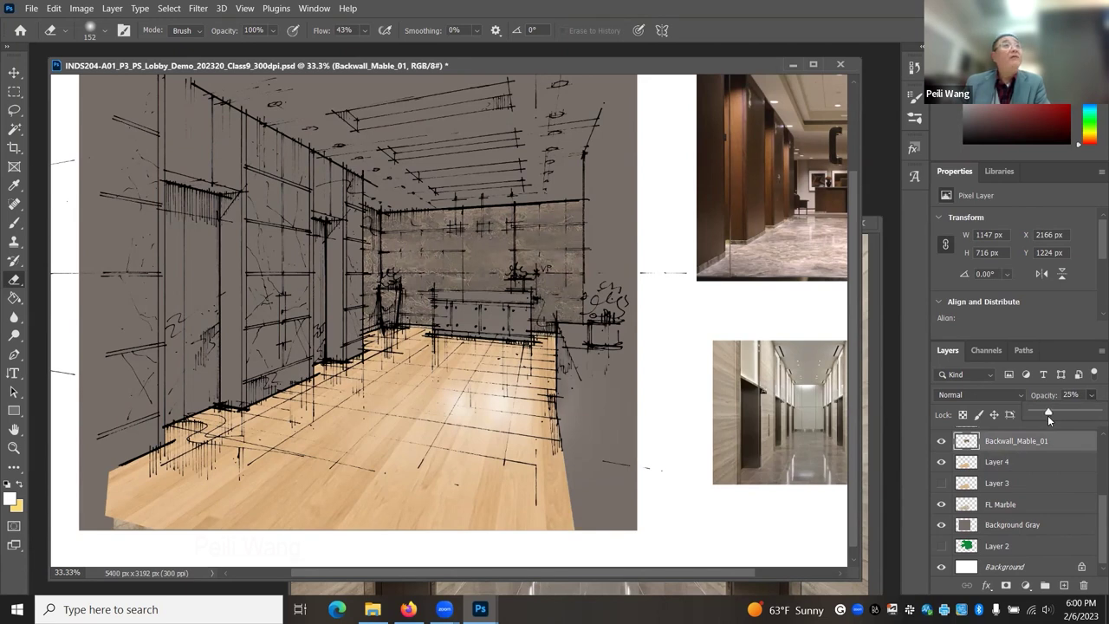
{"action": "left_click_drag", "start_coordinate": [1061, 414], "coordinate": [1086, 422]}
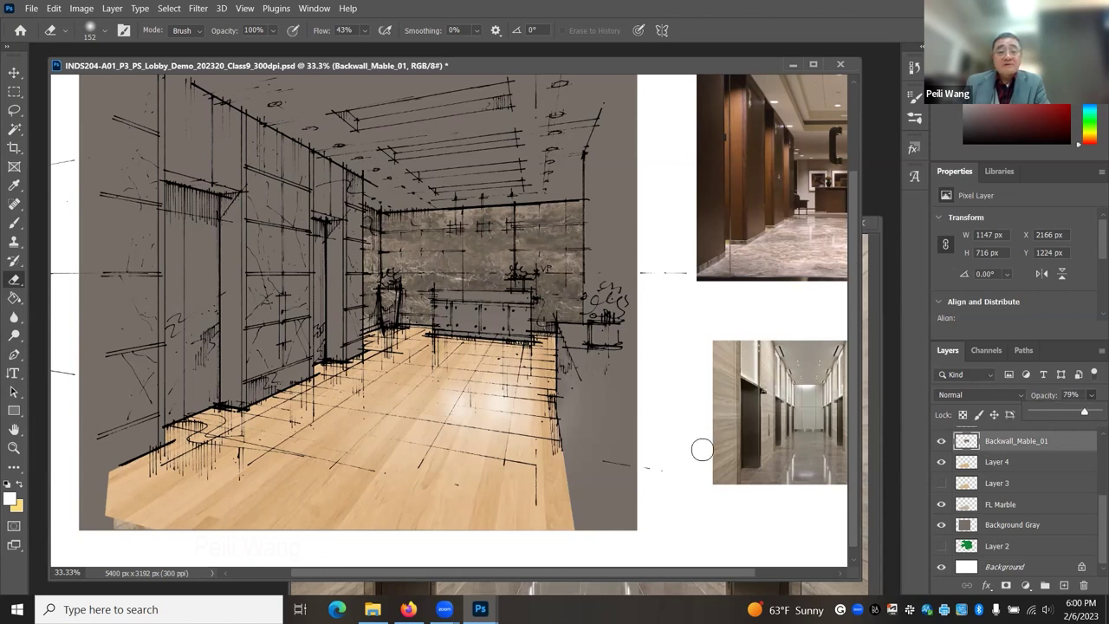
- Save, close the Class8 demo, and open PS_P3_Lobby_Demo_202220_Class10_150dpi_01.jpg in Photo Viewer
{"action": "left_click", "coordinate": [35, 9]}
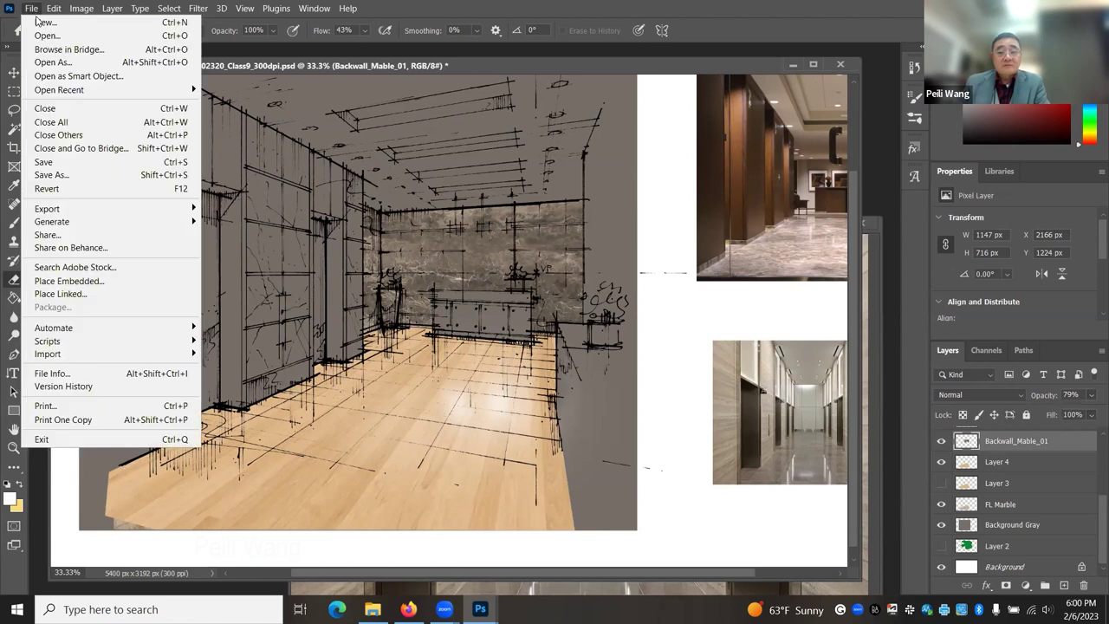
{"action": "left_click", "coordinate": [64, 165]}
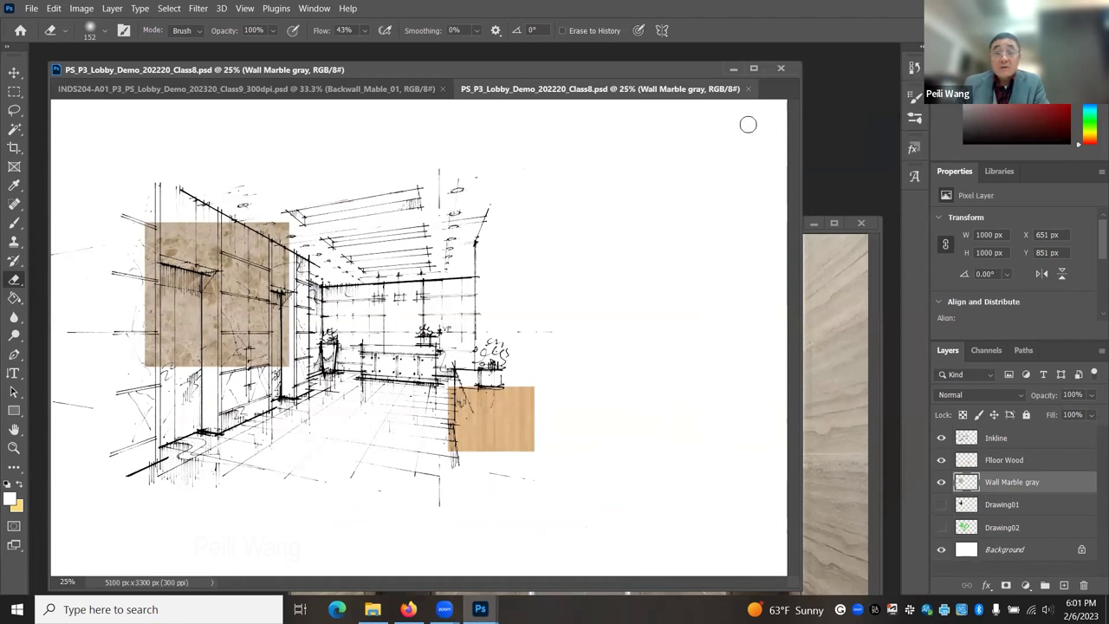
{"action": "left_click", "coordinate": [748, 89]}
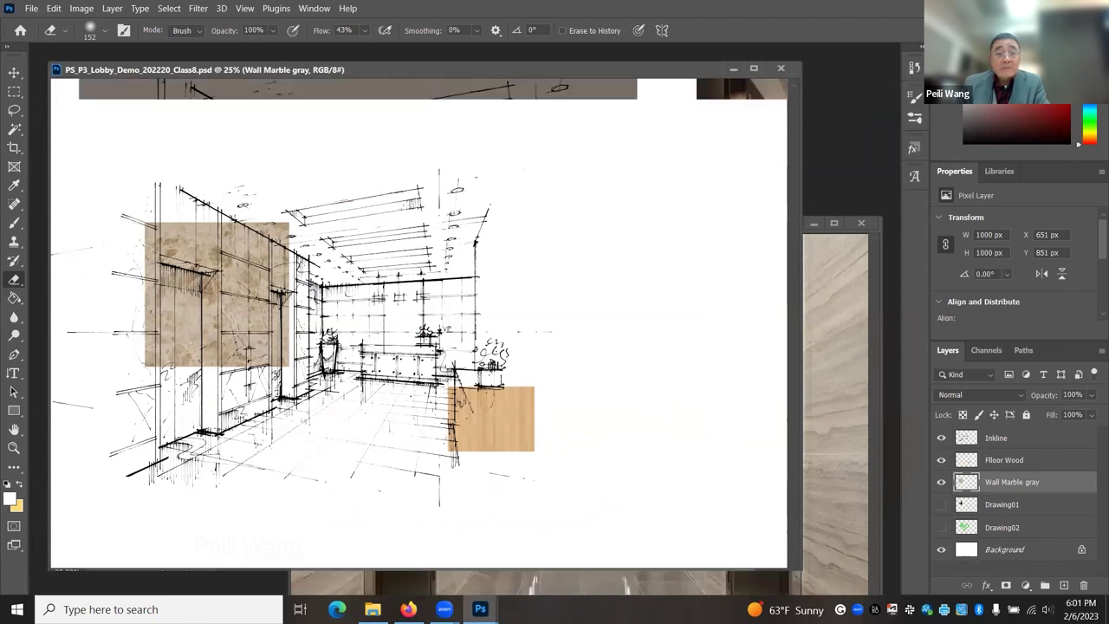
{"action": "left_click", "coordinate": [373, 608]}
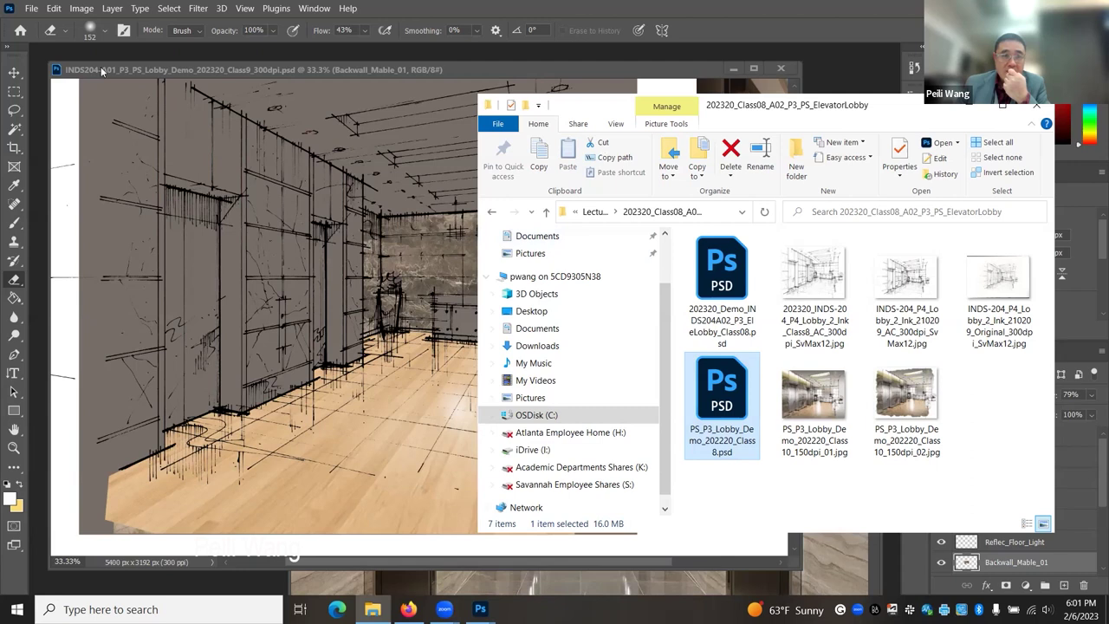
{"action": "double_click", "coordinate": [811, 414]}
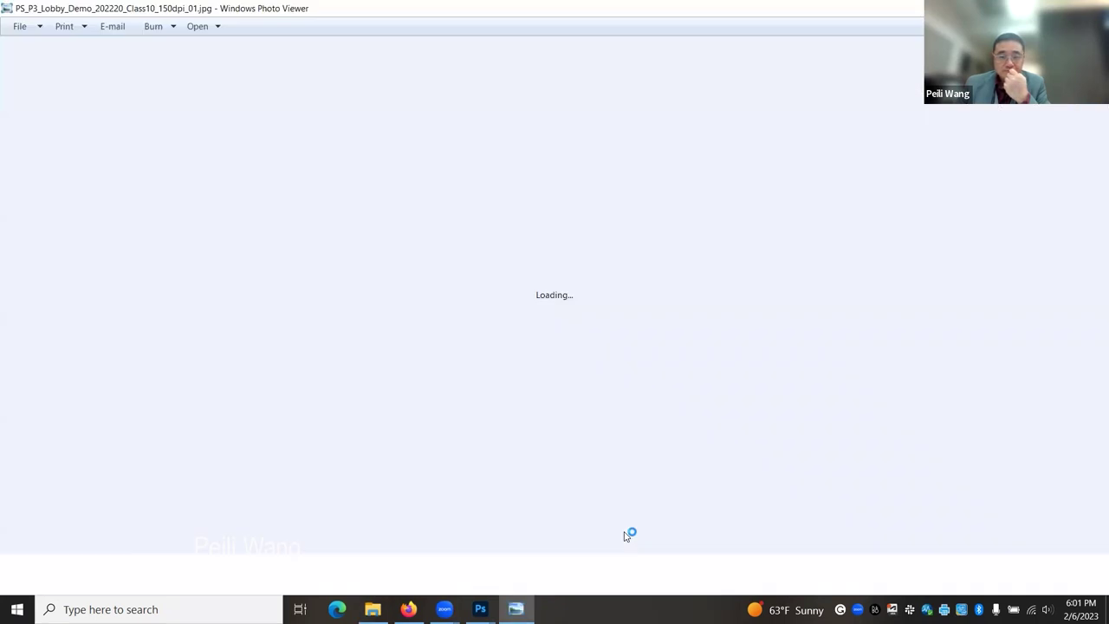
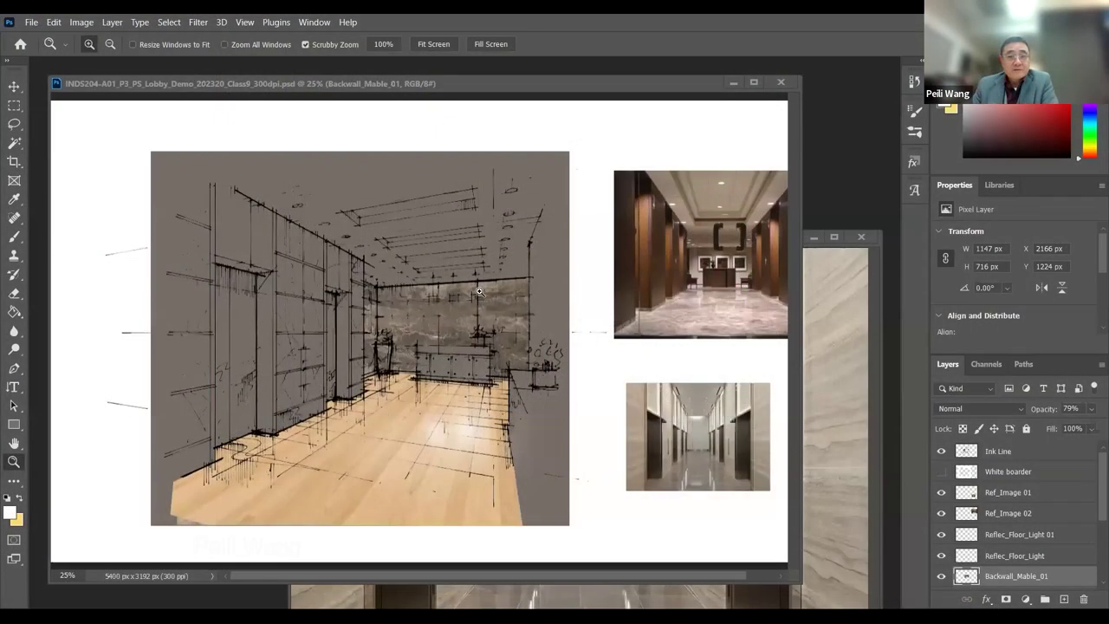
- Zoom in on the lobby sketch in Photoshop with the Zoom tool
{"action": "left_click", "coordinate": [479, 292]}
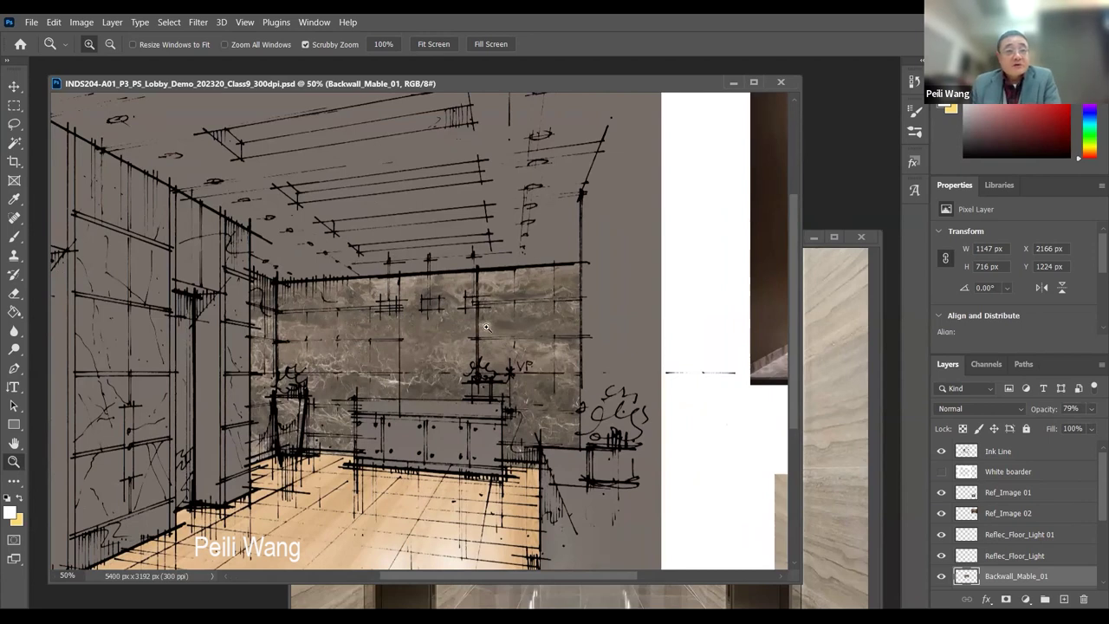
{"action": "scroll", "coordinate": [532, 359], "scroll_direction": "up", "scroll_amount": 2}
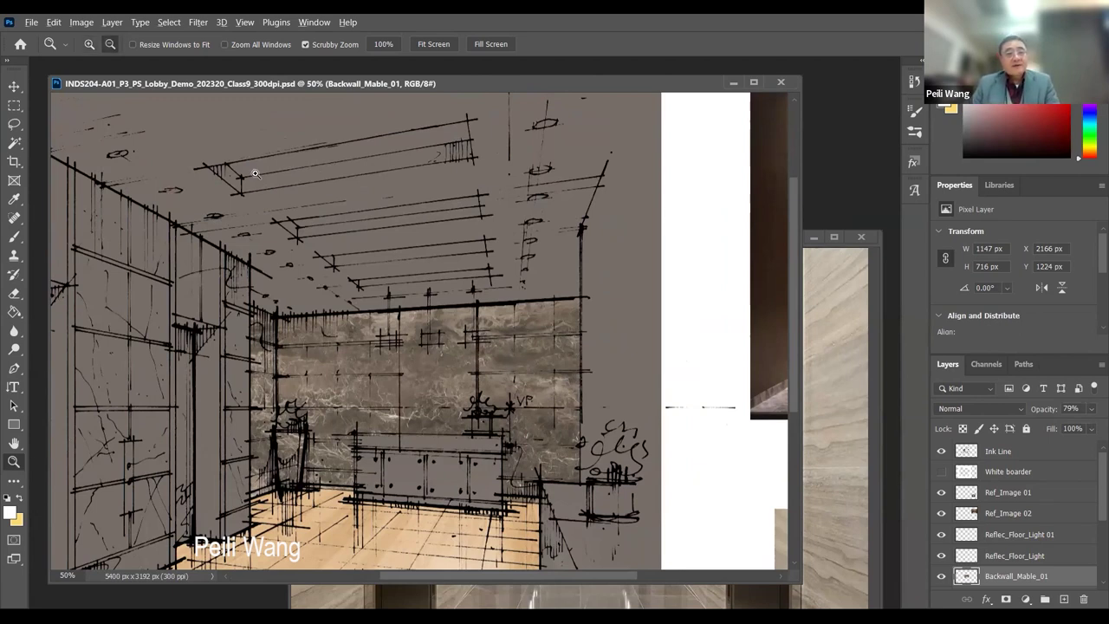
{"action": "left_click_drag", "start_coordinate": [217, 214], "coordinate": [352, 295]}
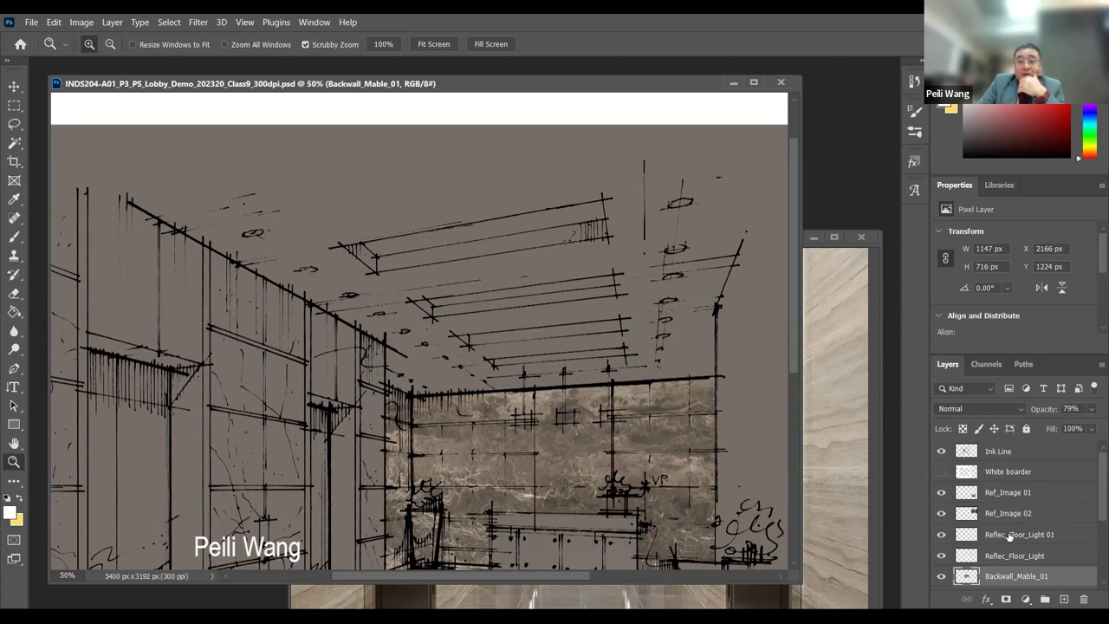
- Add a new empty layer above the floor reflections and name it 'Light Yellow'
{"action": "left_click", "coordinate": [1064, 599]}
{"action": "double_click", "coordinate": [998, 533]}
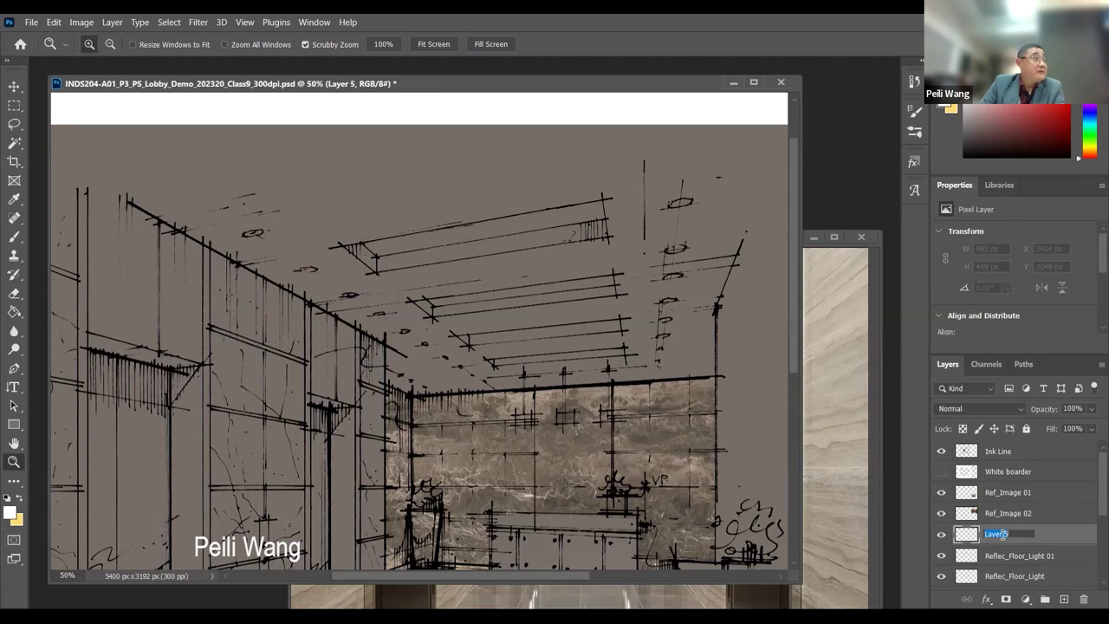
{"action": "type", "text": "L"}
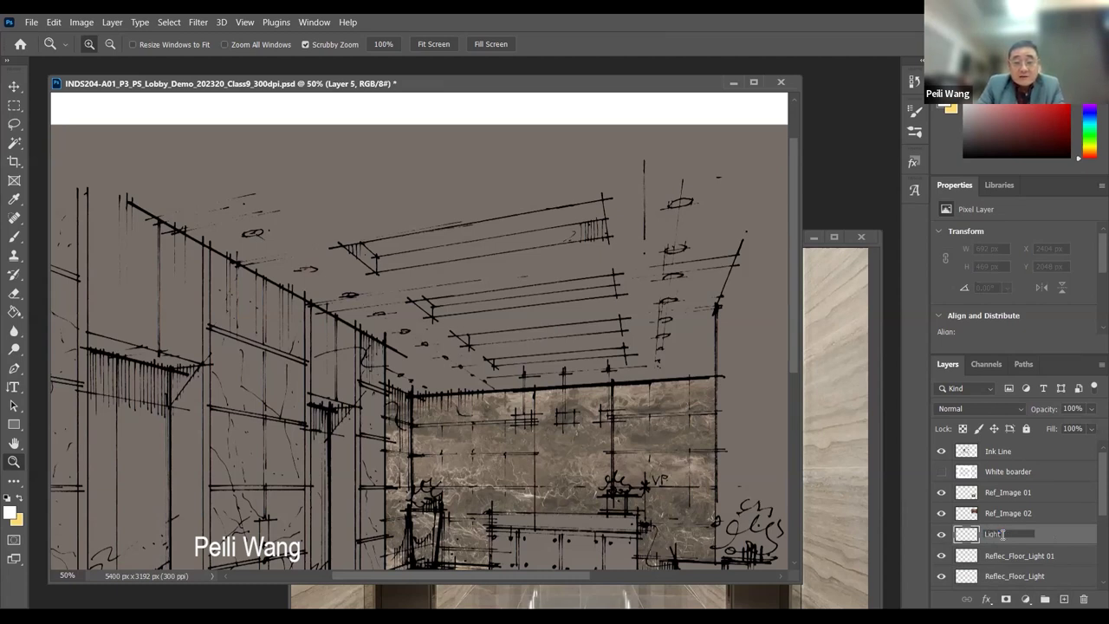
{"action": "type", "text": "ight Yellow"}
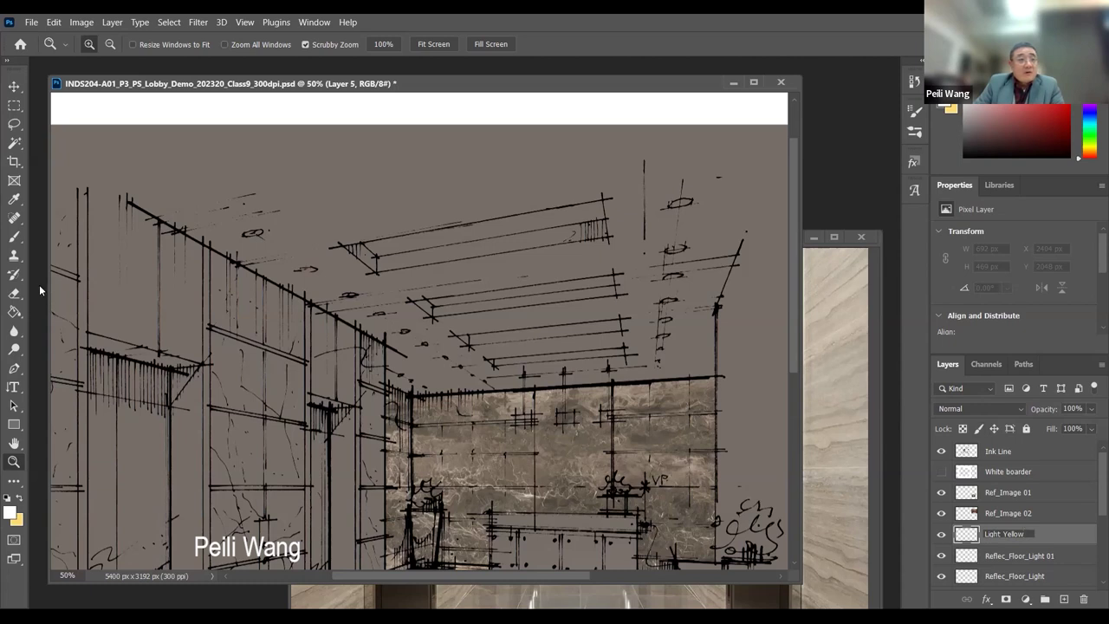
{"action": "left_click", "coordinate": [14, 241]}
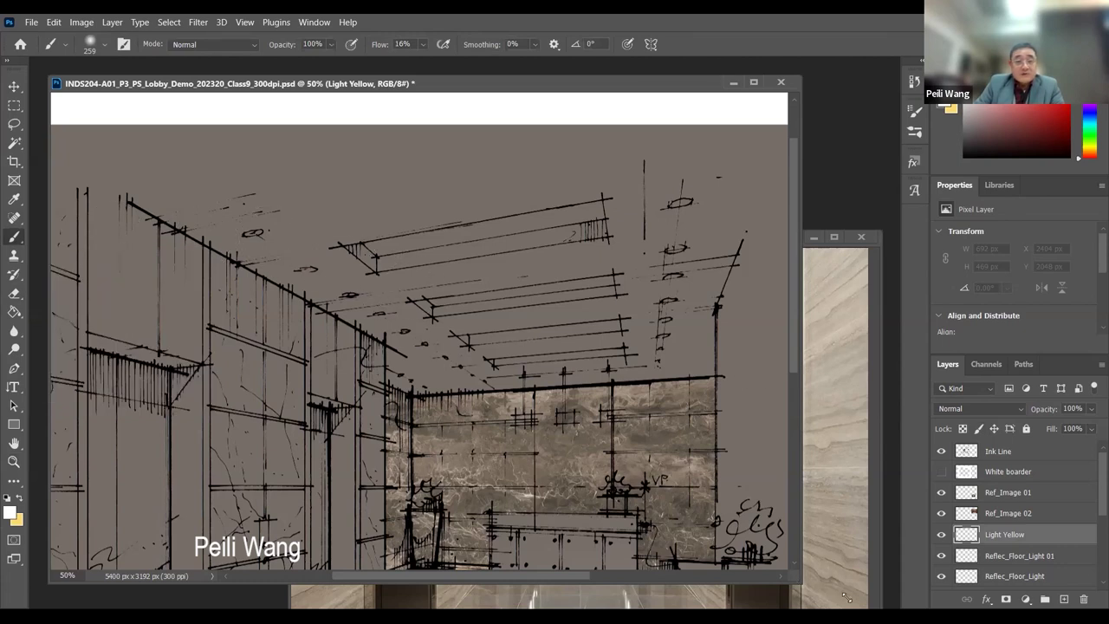
- Enlarge the document window, set yellow as the foreground colour and use a 146 px soft brush
{"action": "left_click_drag", "start_coordinate": [846, 596], "coordinate": [847, 597]}
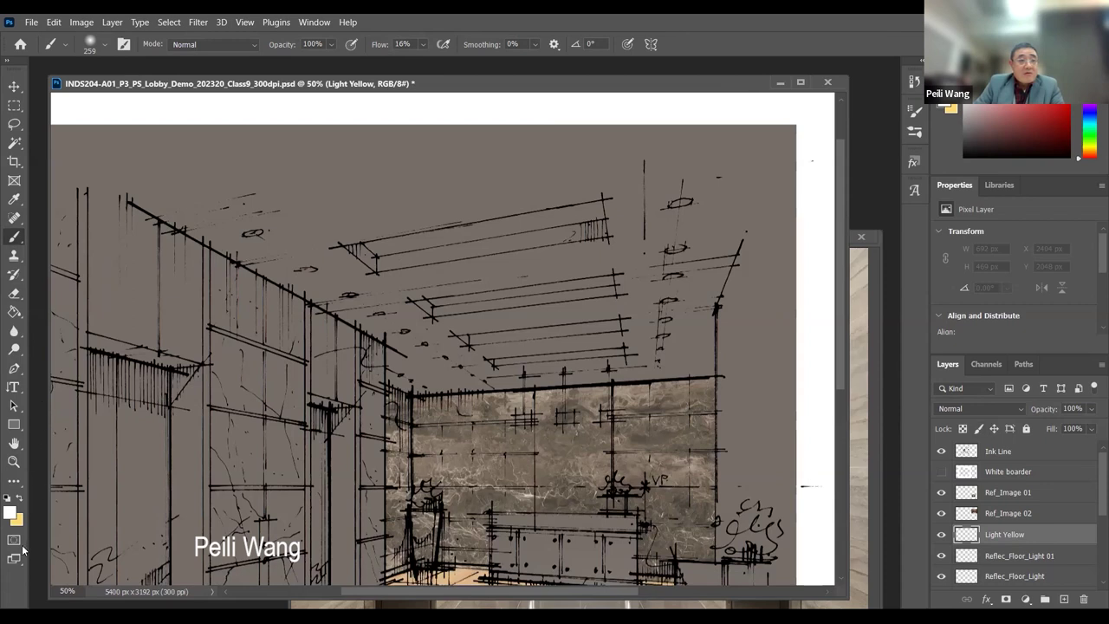
{"action": "left_click", "coordinate": [21, 500]}
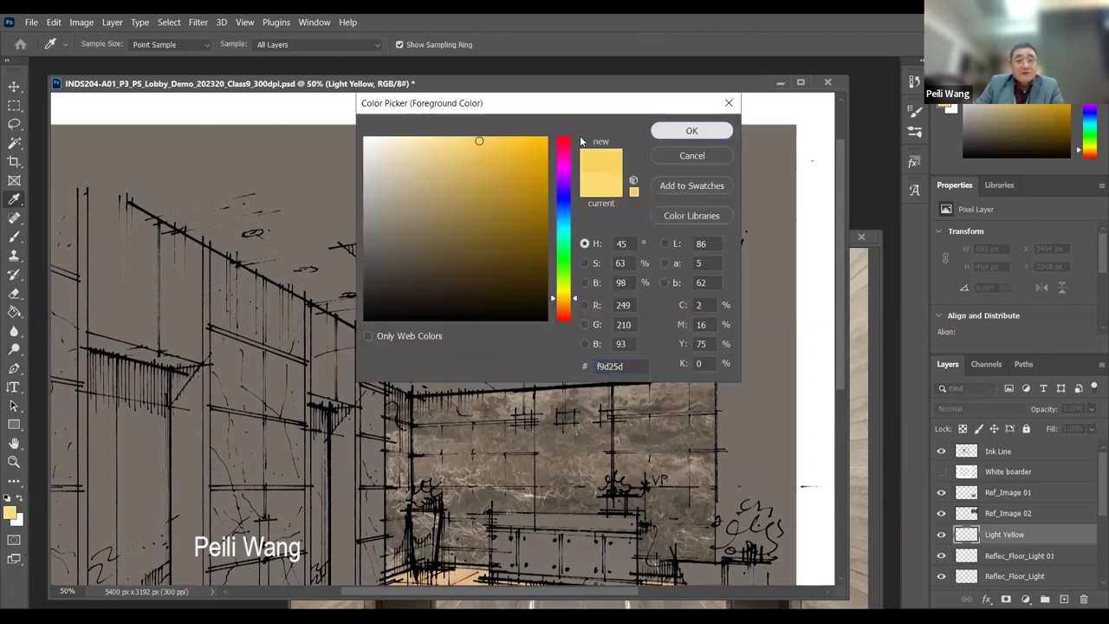
{"action": "key", "text": "Return"}
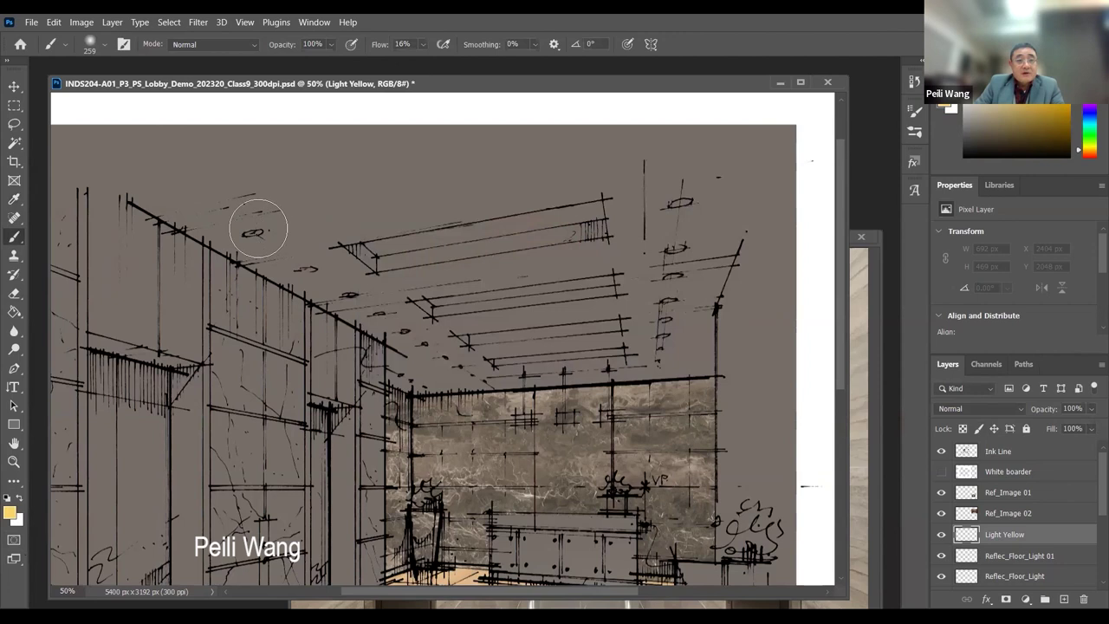
{"action": "left_click", "coordinate": [104, 45]}
{"action": "left_click_drag", "start_coordinate": [153, 90], "coordinate": [137, 90]}
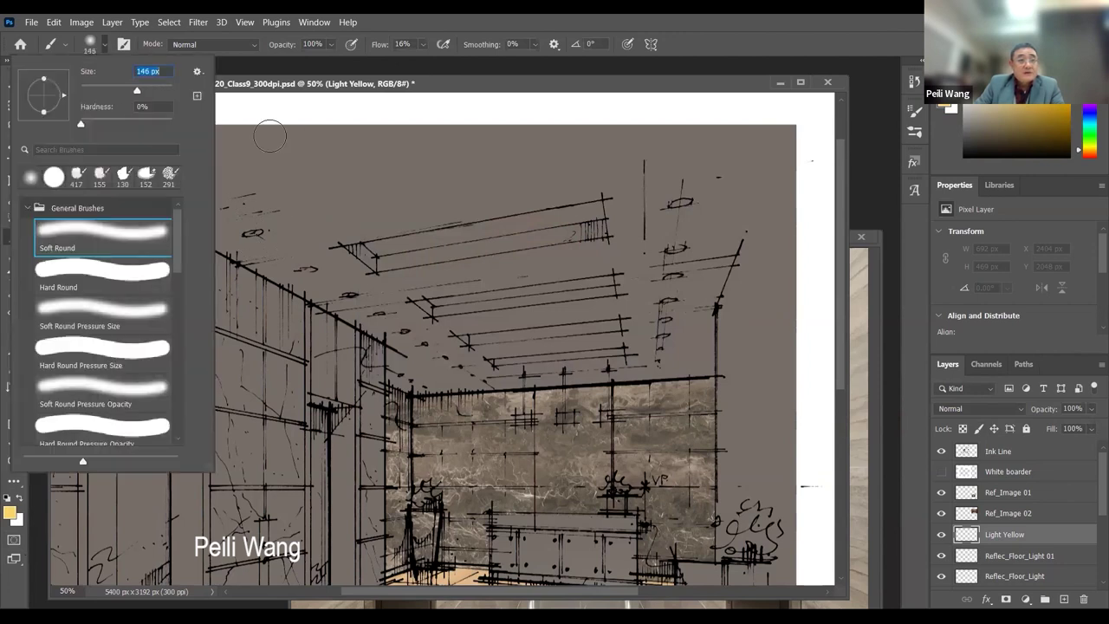
{"action": "left_click", "coordinate": [682, 199]}
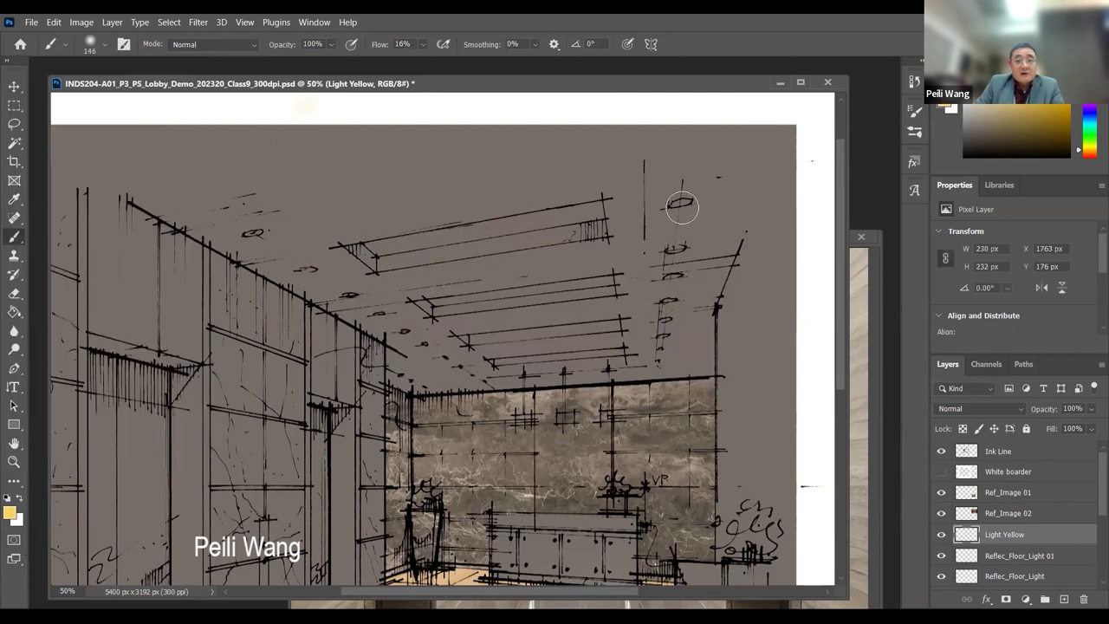
- Paint soft yellow glows on the upper-right, upper-left, next and lower-right ceiling lamps
{"action": "left_click", "coordinate": [683, 204]}
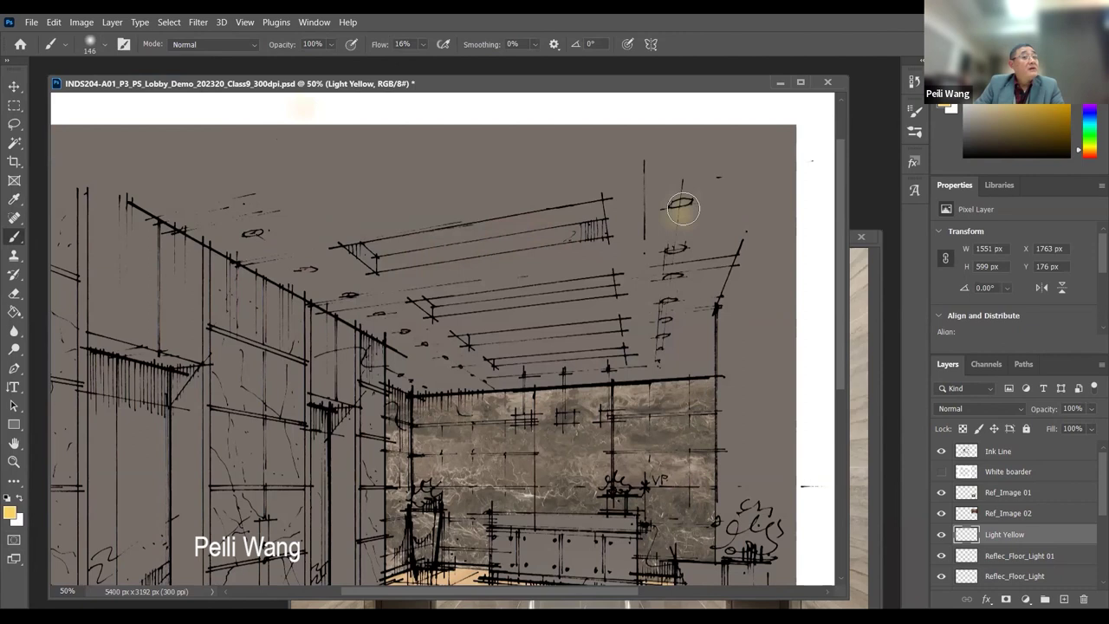
{"action": "left_click", "coordinate": [677, 206]}
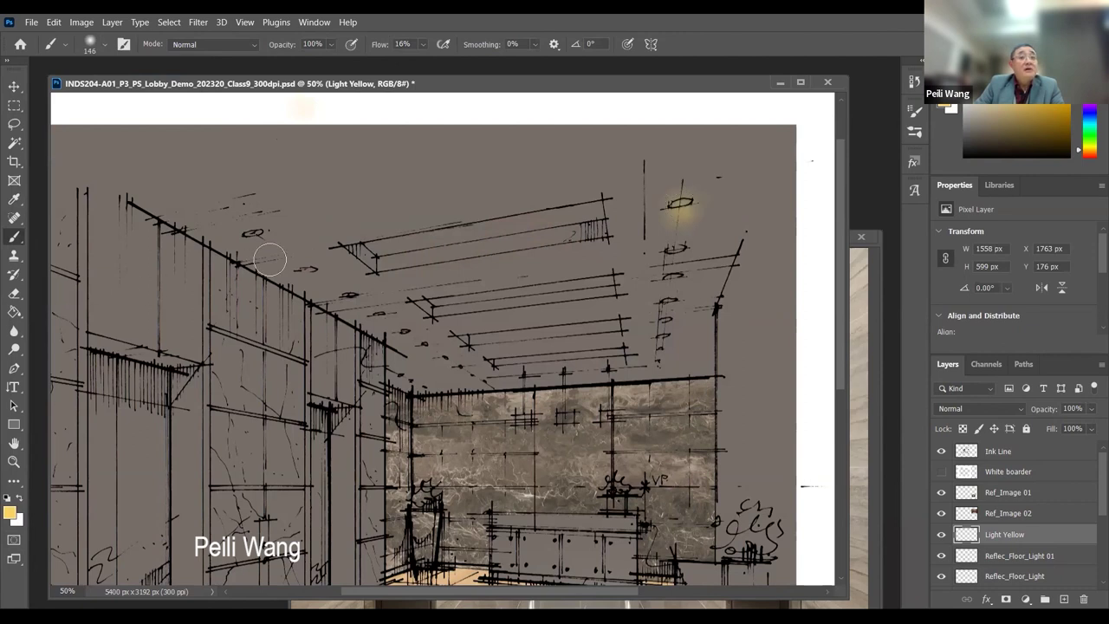
{"action": "left_click", "coordinate": [253, 235]}
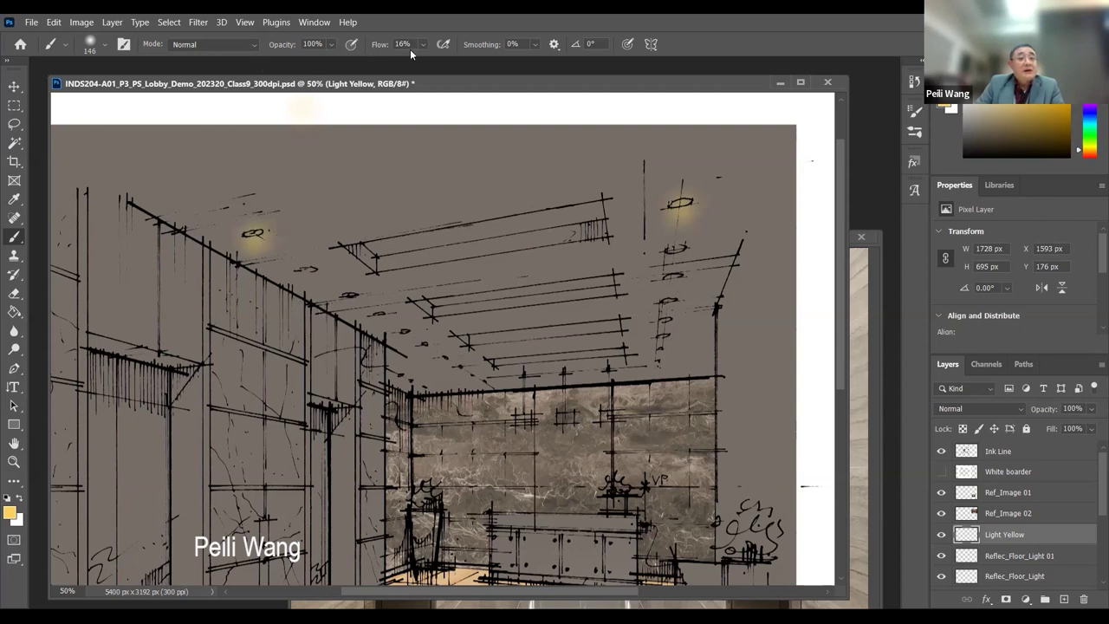
{"action": "left_click", "coordinate": [305, 275]}
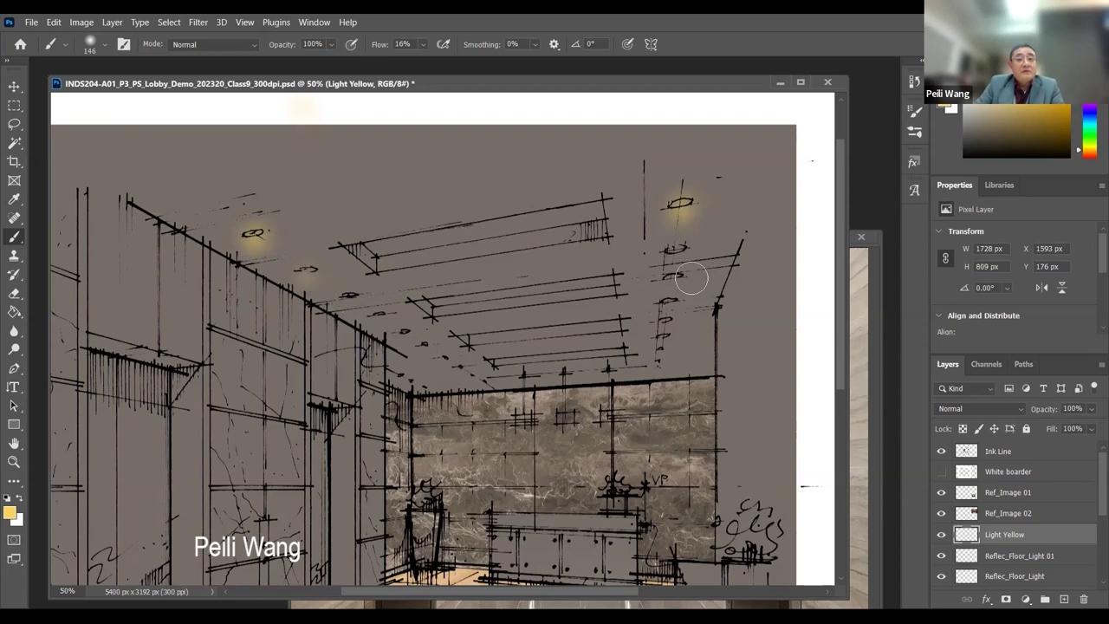
{"action": "left_click", "coordinate": [674, 252]}
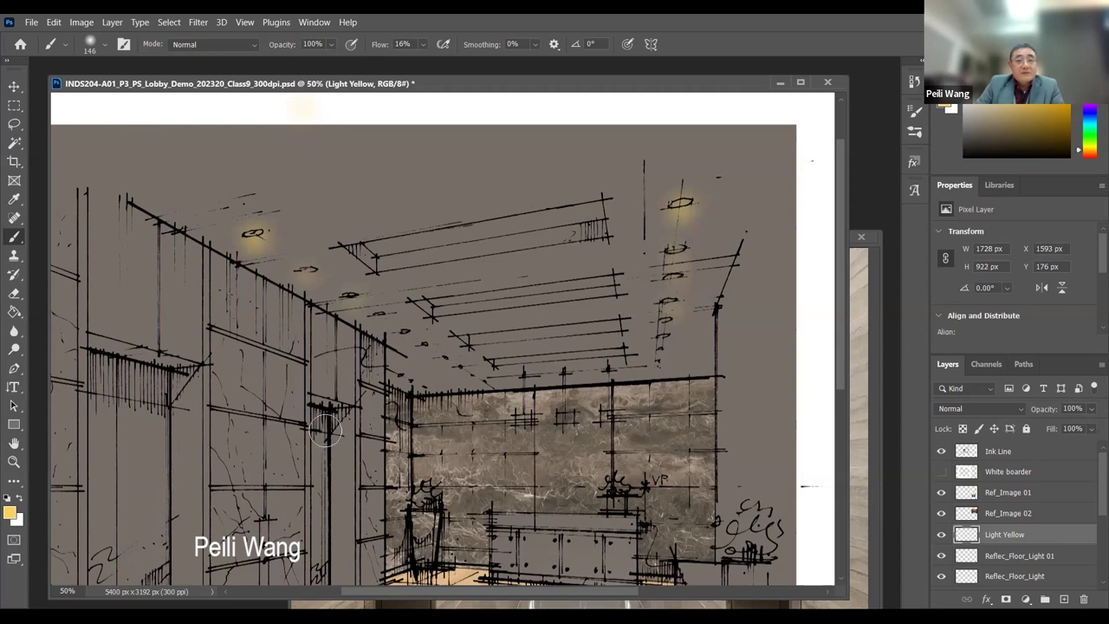
- With a 111 px brush, paint yellow glows on the mid-ceiling and right-side lamps
{"action": "left_click", "coordinate": [104, 44]}
{"action": "left_click_drag", "start_coordinate": [135, 88], "coordinate": [128, 87]}
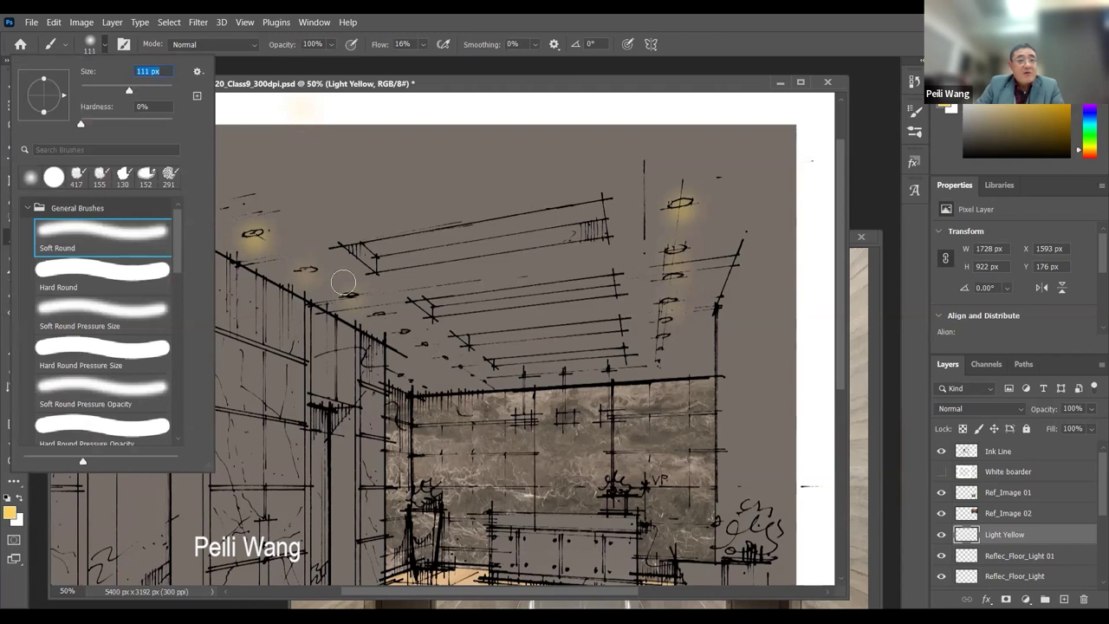
{"action": "left_click", "coordinate": [380, 321]}
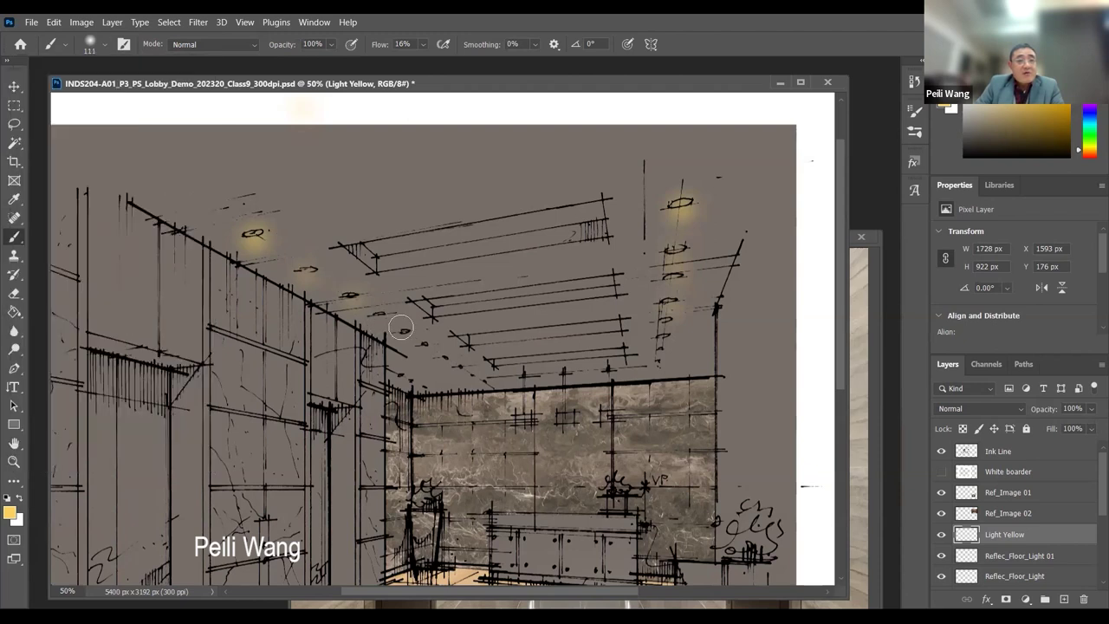
{"action": "left_click", "coordinate": [422, 345]}
{"action": "left_click", "coordinate": [664, 326]}
{"action": "left_click", "coordinate": [661, 348]}
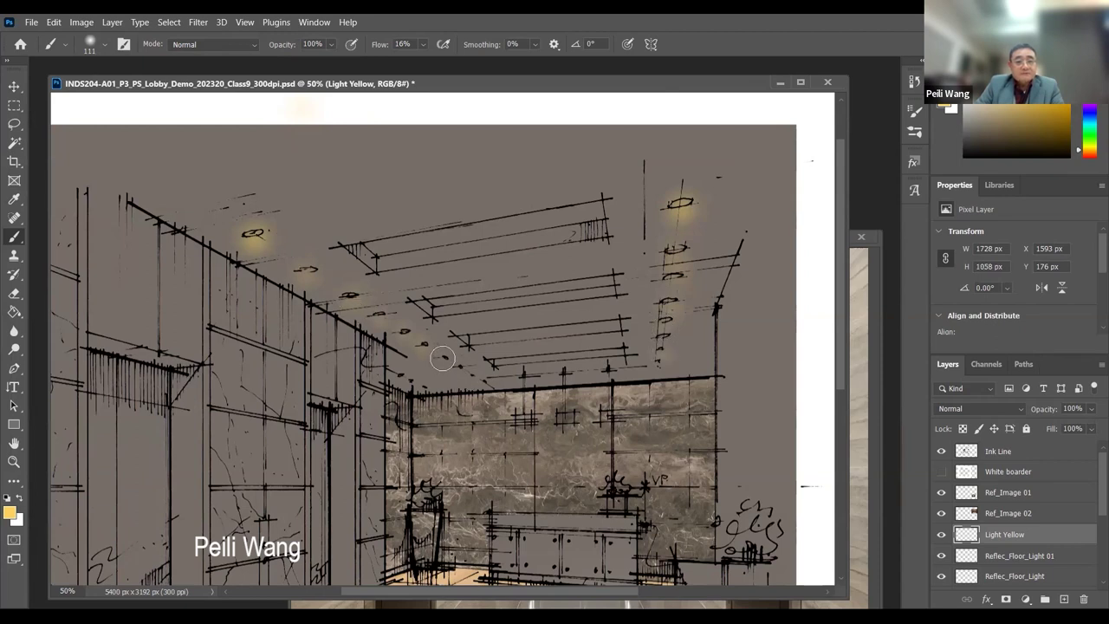
- Resize the brush to 91 px, then 136 px, for glows on the back-wall lights
{"action": "left_click", "coordinate": [105, 45]}
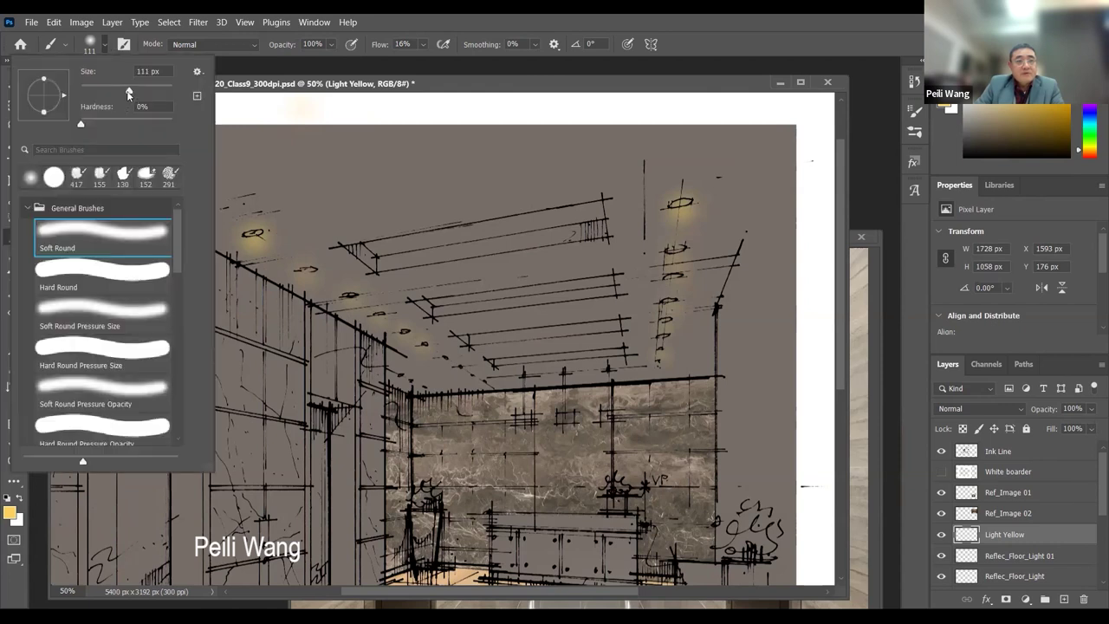
{"action": "left_click_drag", "start_coordinate": [130, 90], "coordinate": [121, 90]}
{"action": "left_click", "coordinate": [502, 382]}
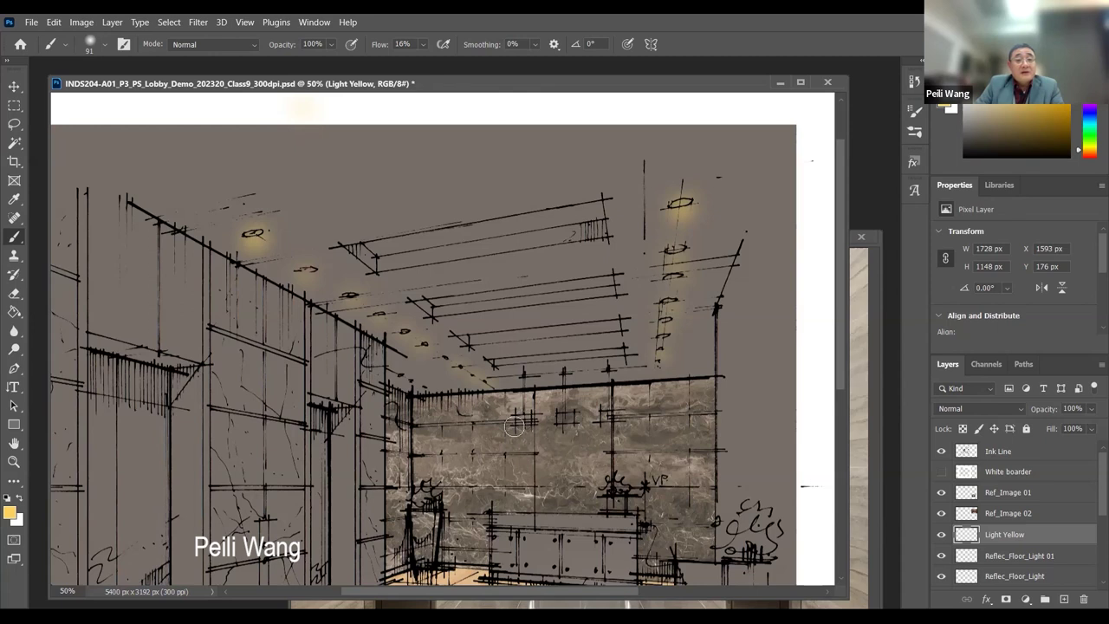
{"action": "left_click", "coordinate": [106, 46]}
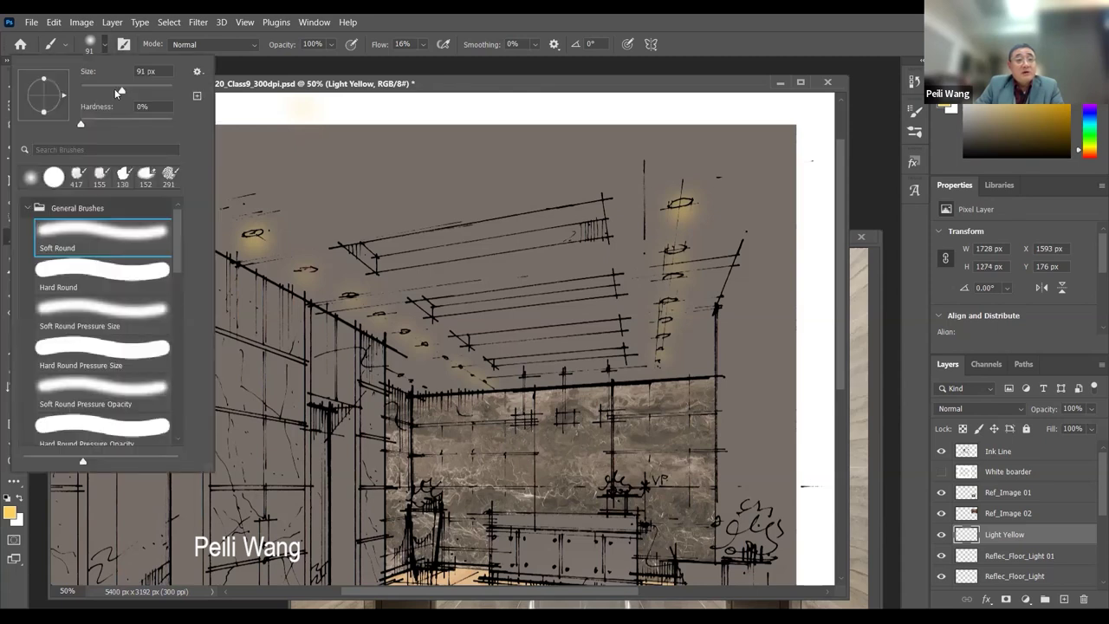
{"action": "left_click", "coordinate": [126, 91]}
{"action": "left_click", "coordinate": [106, 47]}
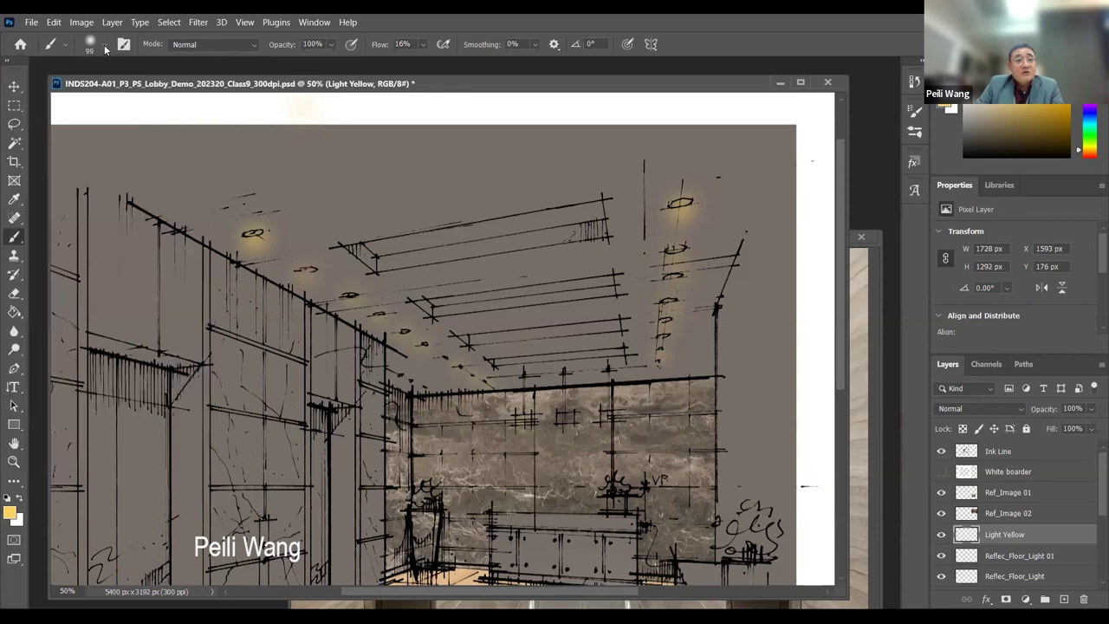
{"action": "left_click", "coordinate": [104, 48]}
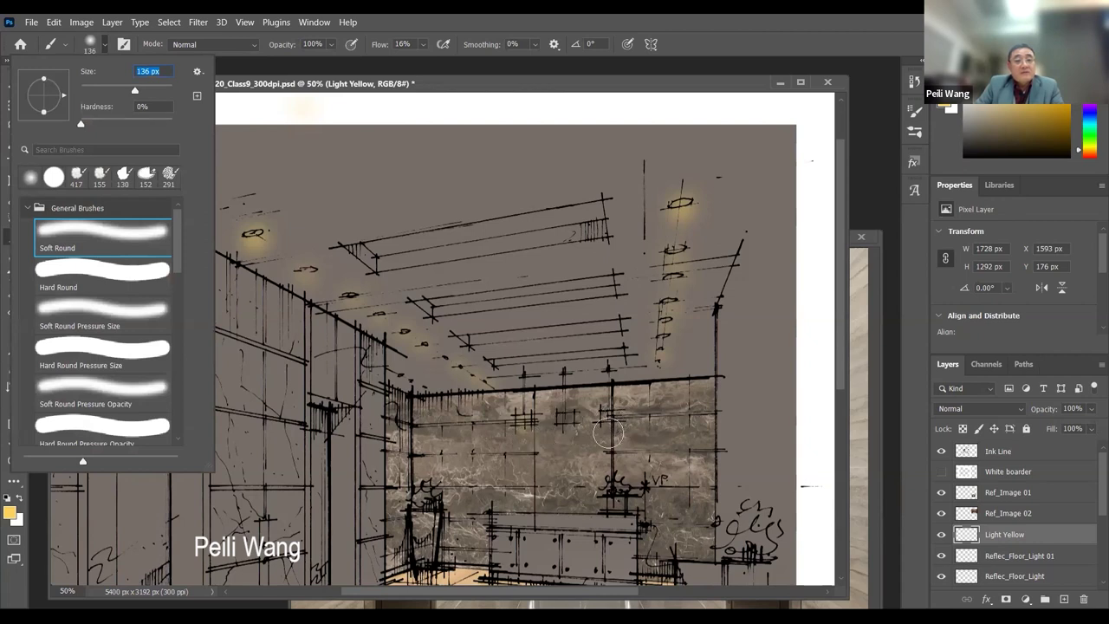
{"action": "left_click", "coordinate": [938, 353]}
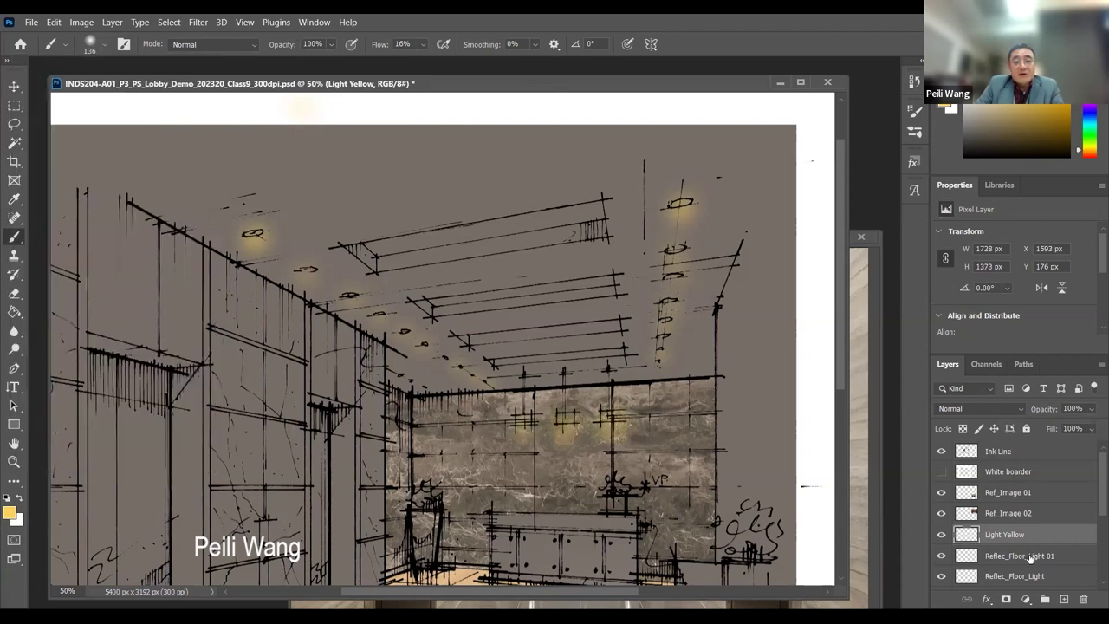
- Toggle the Light Yellow layer's visibility repeatedly to compare the sketch with and without glows
{"action": "left_click", "coordinate": [941, 537]}
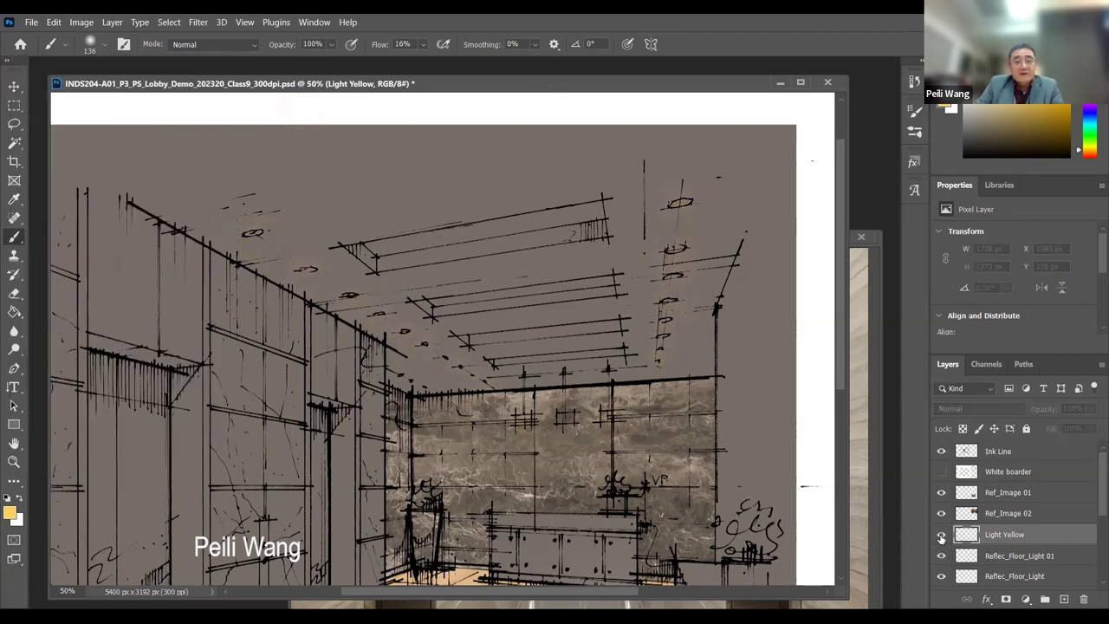
{"action": "left_click", "coordinate": [942, 537]}
{"action": "left_click", "coordinate": [942, 537]}
{"action": "left_click", "coordinate": [942, 538]}
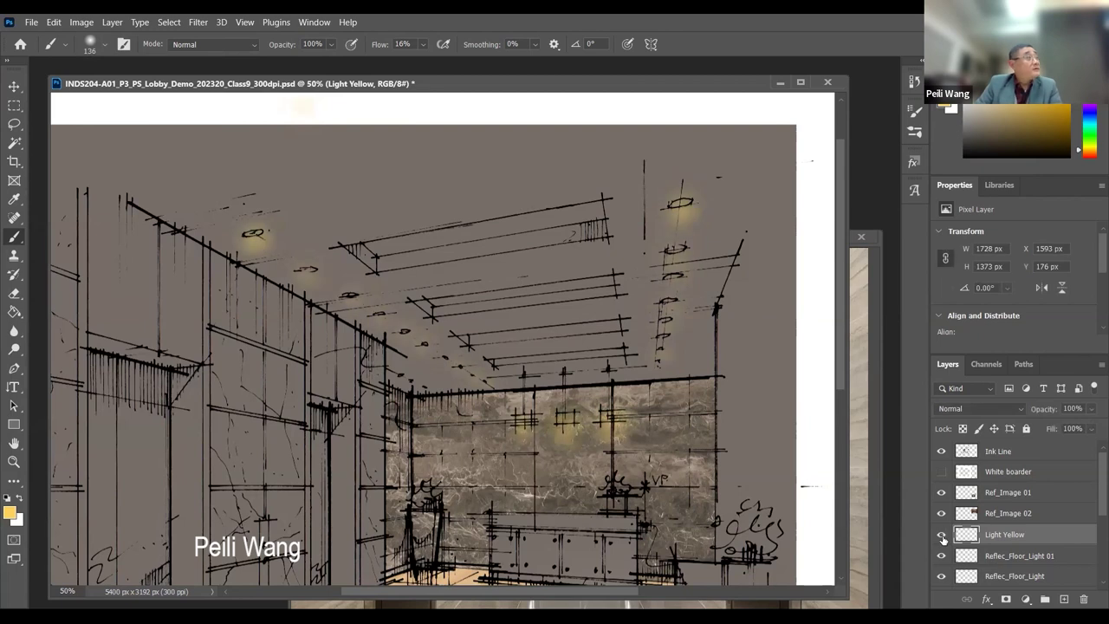
{"action": "left_click", "coordinate": [942, 537]}
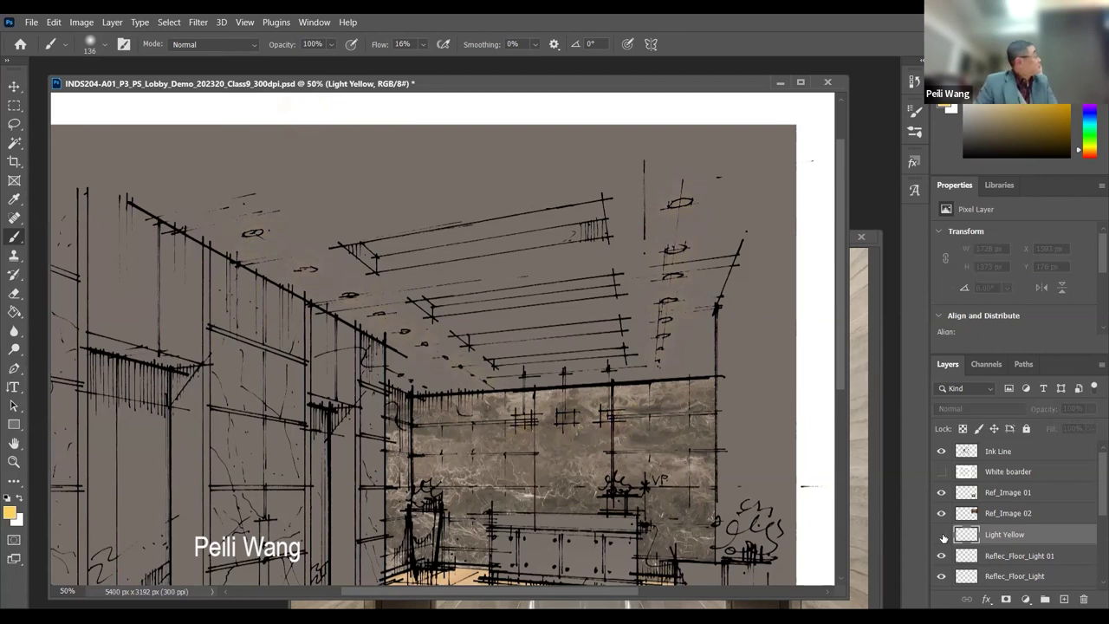
{"action": "left_click", "coordinate": [942, 537]}
{"action": "left_click", "coordinate": [942, 537]}
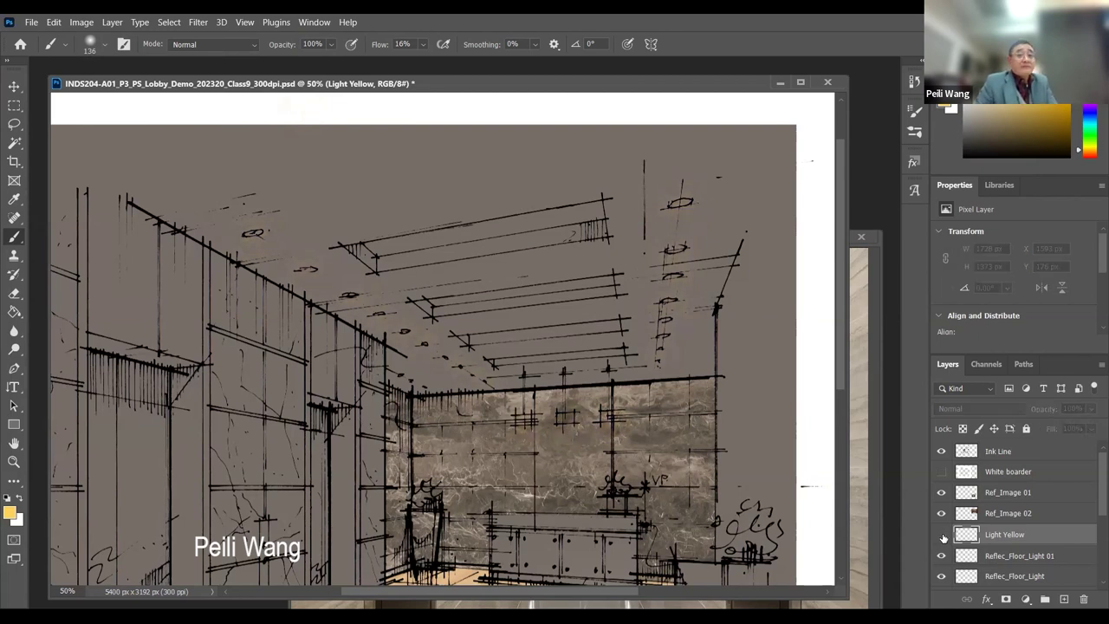
{"action": "left_click", "coordinate": [943, 537]}
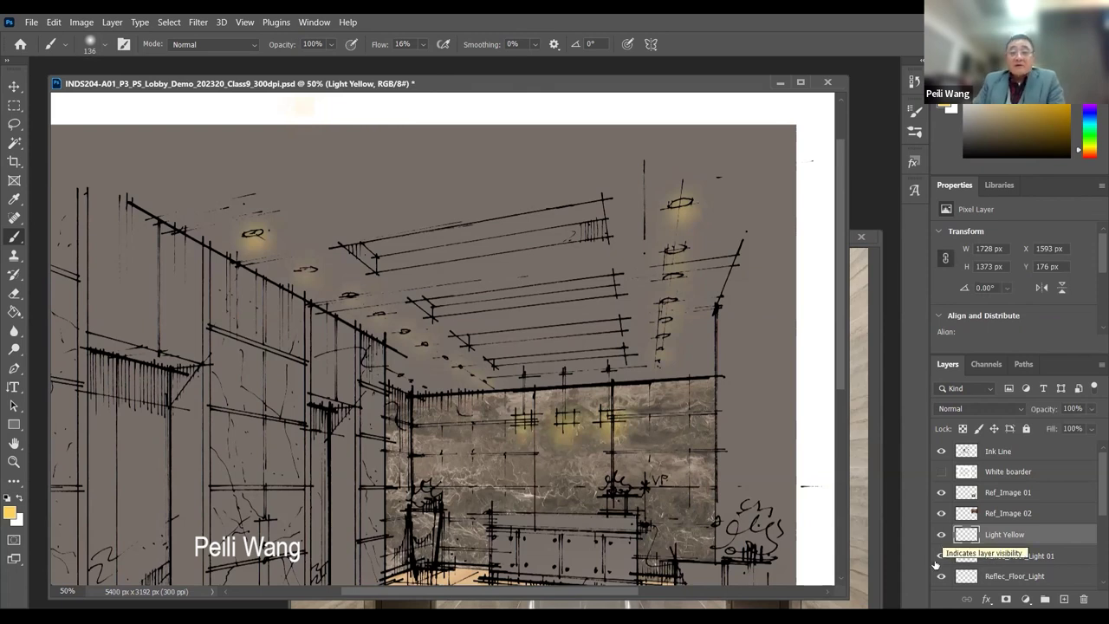
- Add a new layer above Light Yellow and name it 'Light_White'
{"action": "left_click", "coordinate": [1064, 598]}
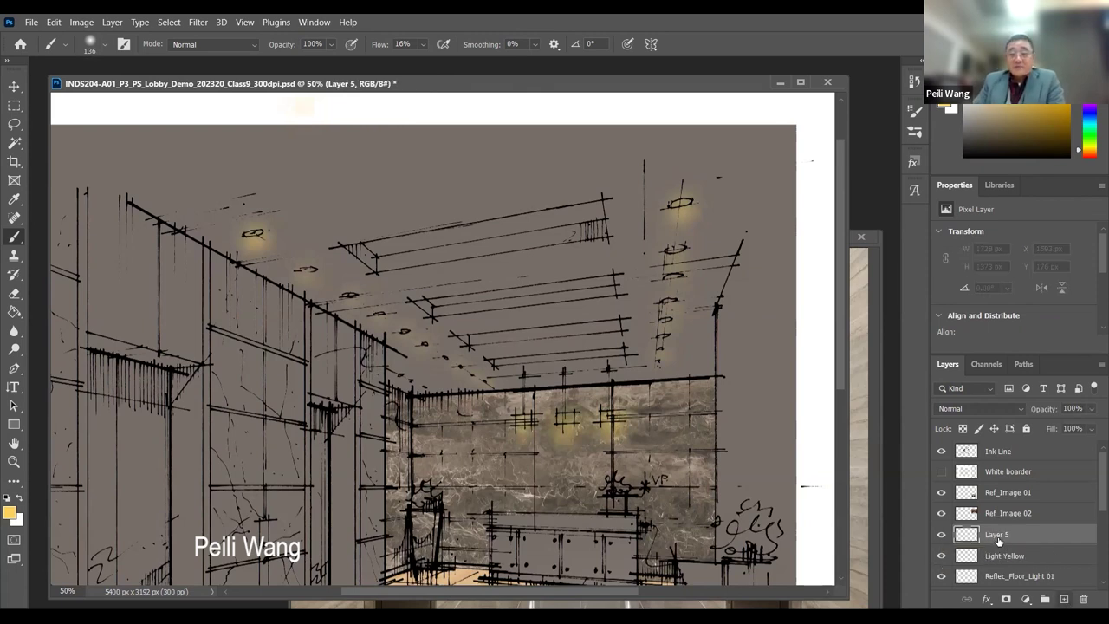
{"action": "double_click", "coordinate": [996, 534]}
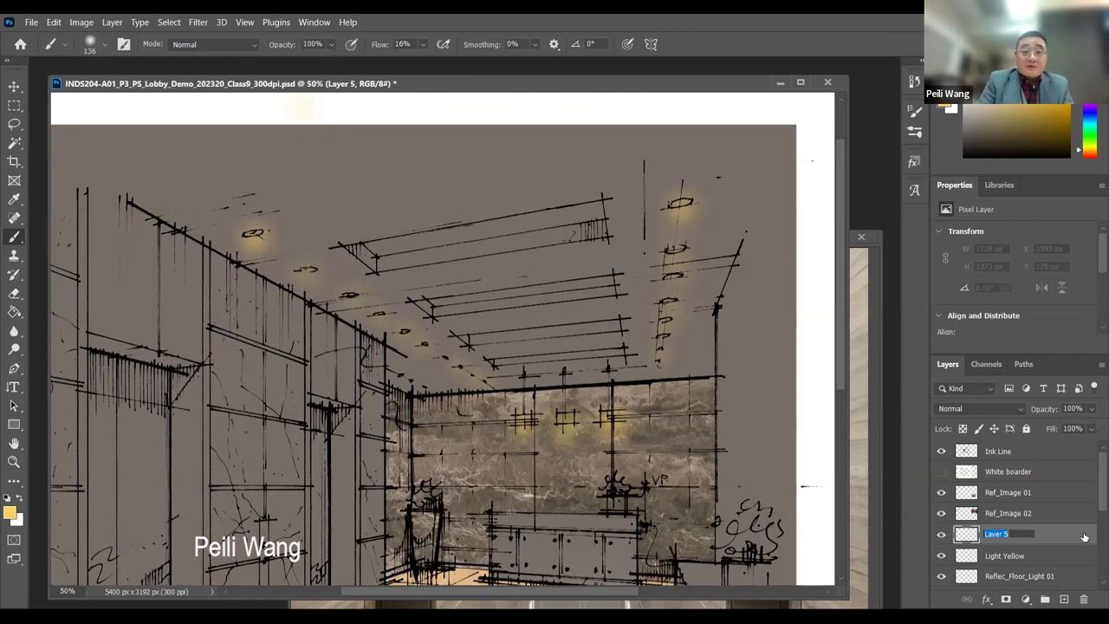
{"action": "type", "text": "Ligh"}
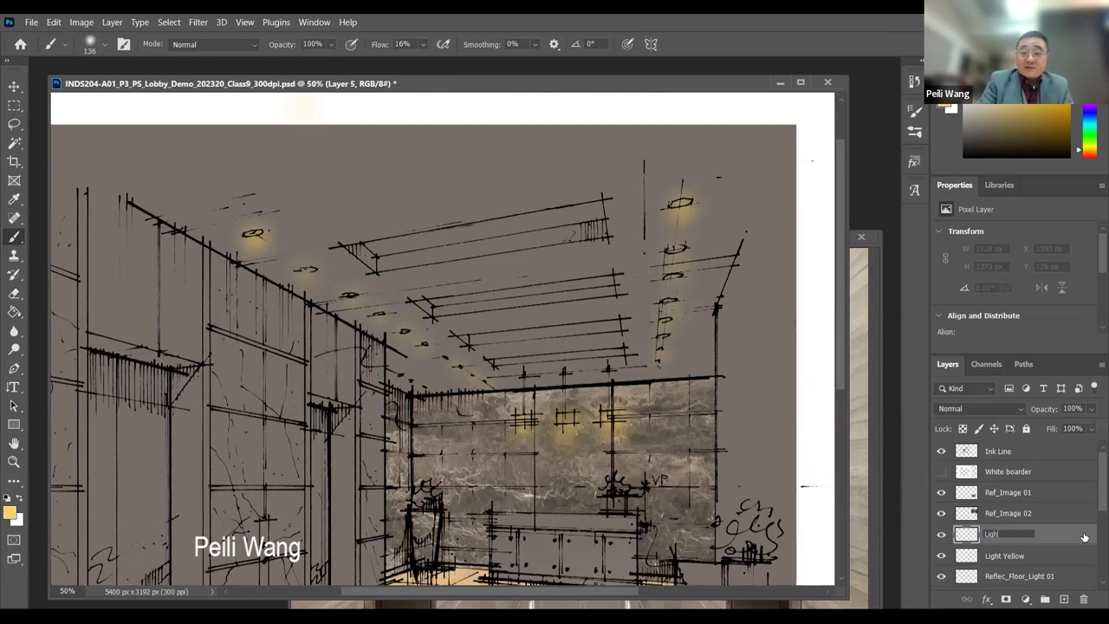
{"action": "type", "text": "t_White"}
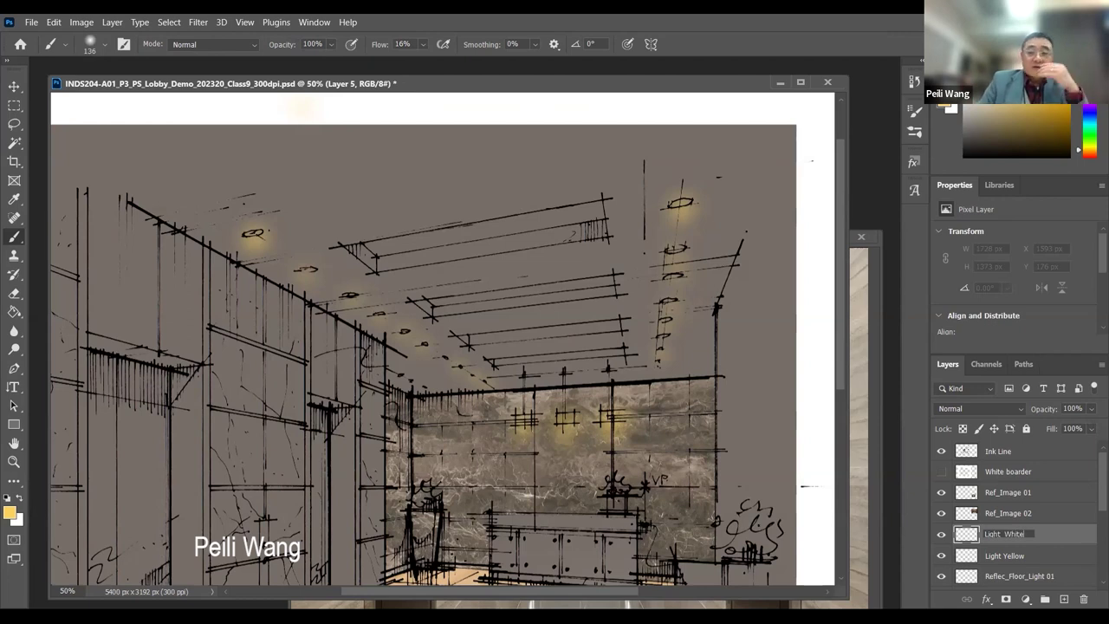
{"action": "key", "text": "Return"}
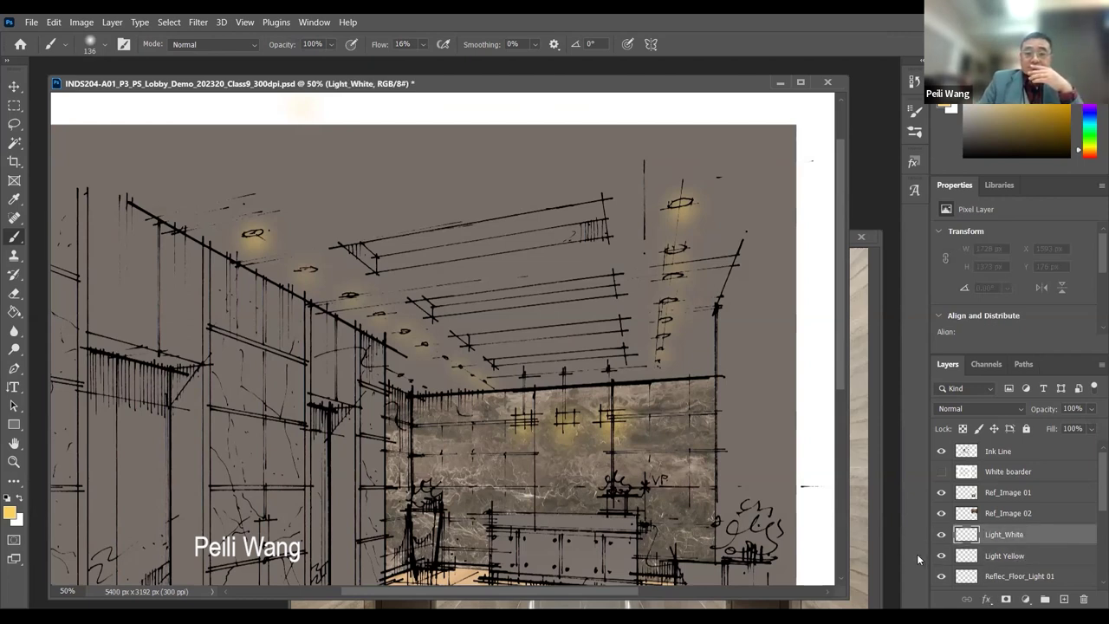
- Save the document and make white the painting colour
{"action": "left_click", "coordinate": [31, 23]}
{"action": "left_click", "coordinate": [61, 175]}
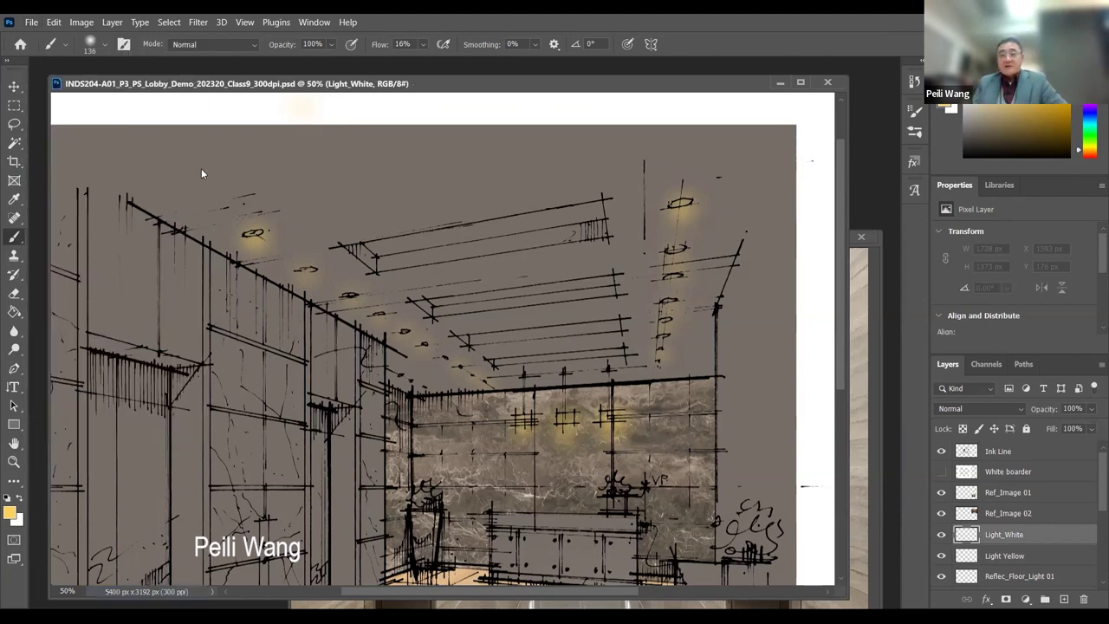
{"action": "left_click", "coordinate": [21, 501]}
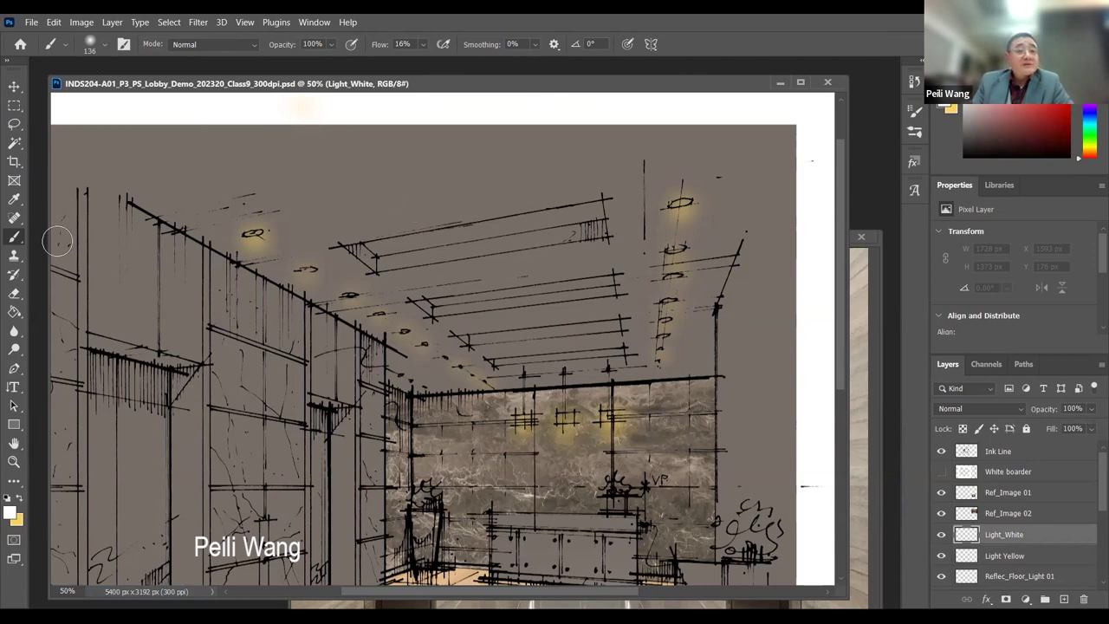
- Zoom in on the ceiling and dab white onto the first ceiling light with a 26 px Hard Round brush
{"action": "left_click", "coordinate": [103, 49]}
{"action": "left_click", "coordinate": [89, 275]}
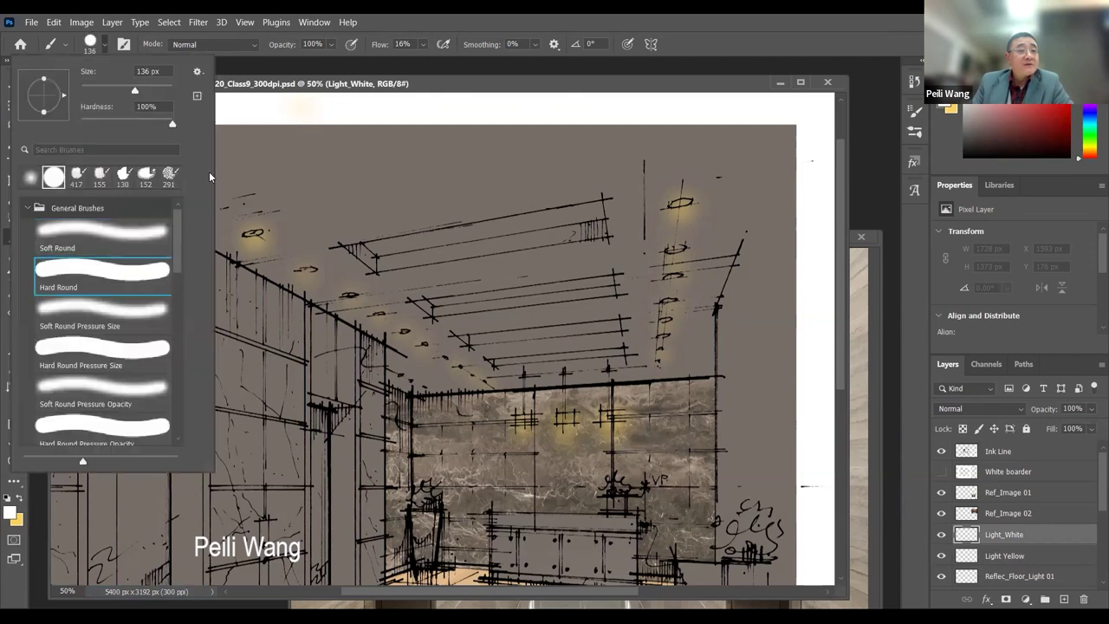
{"action": "left_click", "coordinate": [212, 148]}
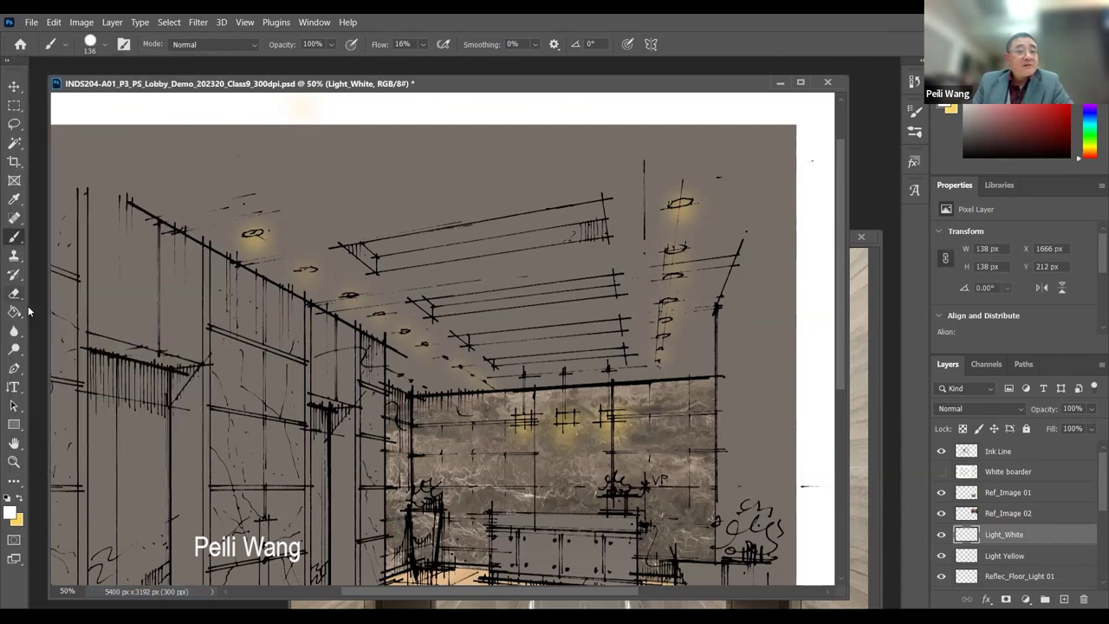
{"action": "left_click", "coordinate": [15, 461]}
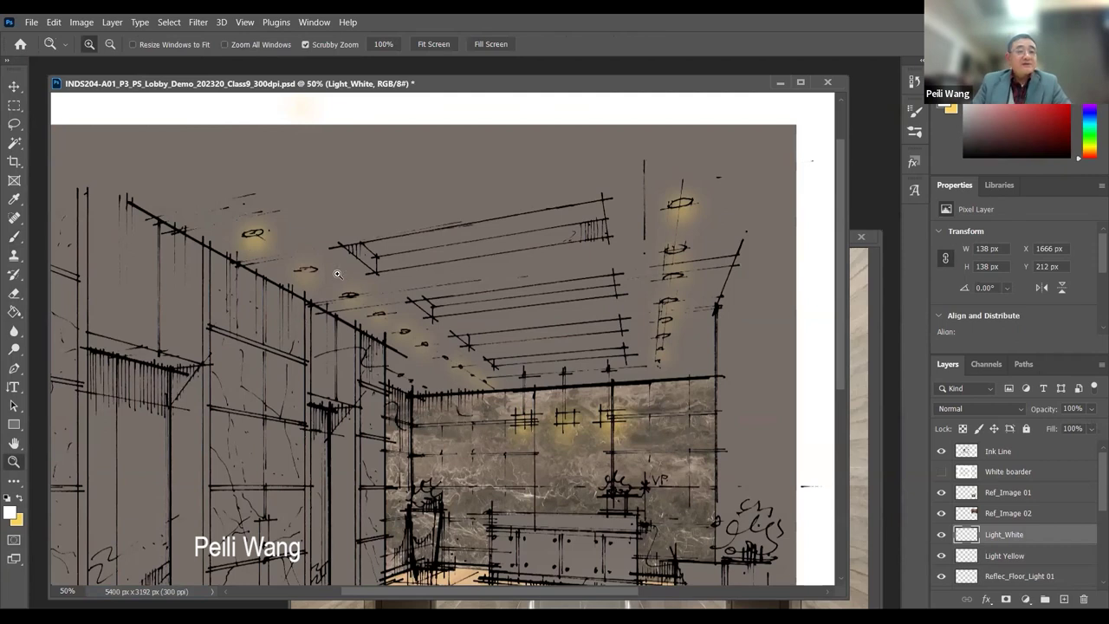
{"action": "left_click", "coordinate": [271, 244]}
{"action": "key", "text": "b"}
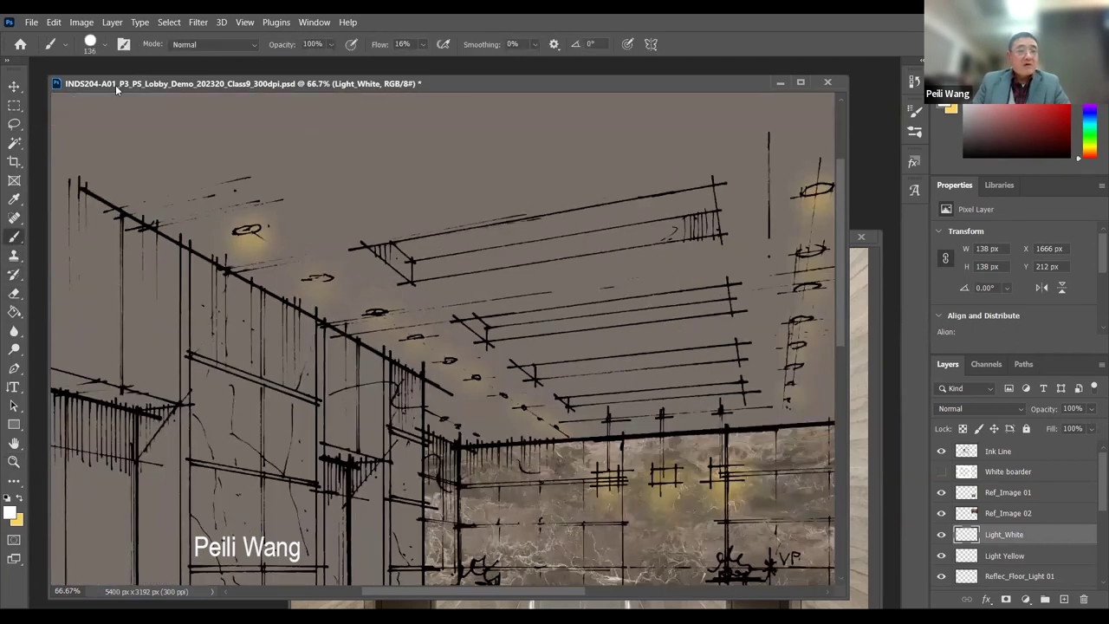
{"action": "left_click", "coordinate": [102, 46]}
{"action": "left_click_drag", "start_coordinate": [128, 91], "coordinate": [102, 92]}
{"action": "left_click_drag", "start_coordinate": [97, 90], "coordinate": [92, 90]}
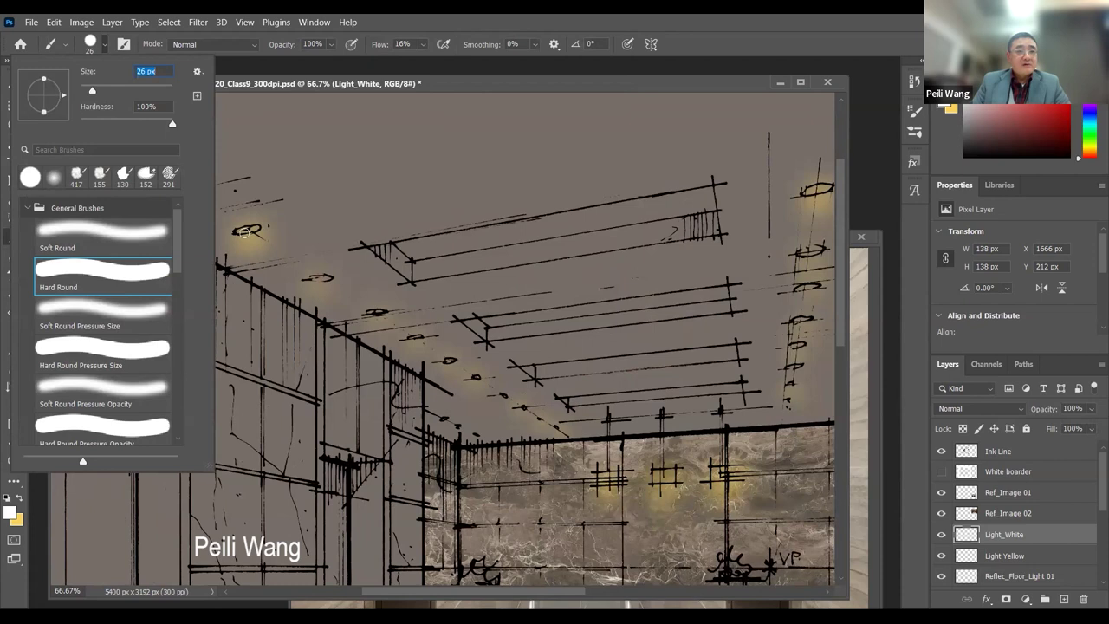
{"action": "left_click", "coordinate": [249, 232]}
{"action": "left_click", "coordinate": [283, 322]}
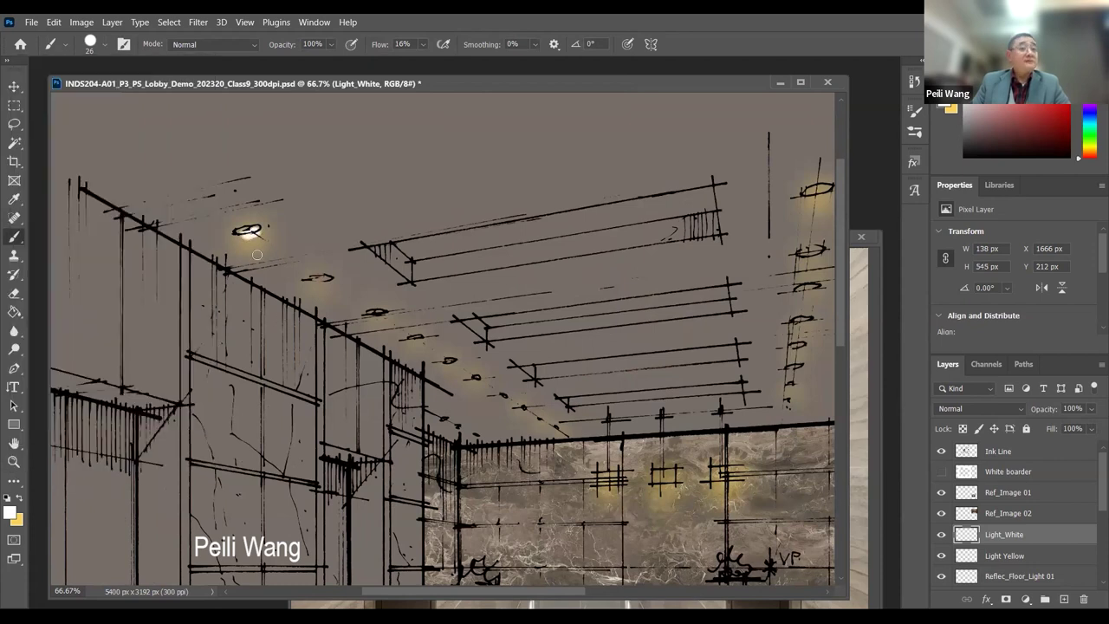
- Zoom in closer and paint the middle and next ceiling lights bright white
{"action": "left_click", "coordinate": [13, 461]}
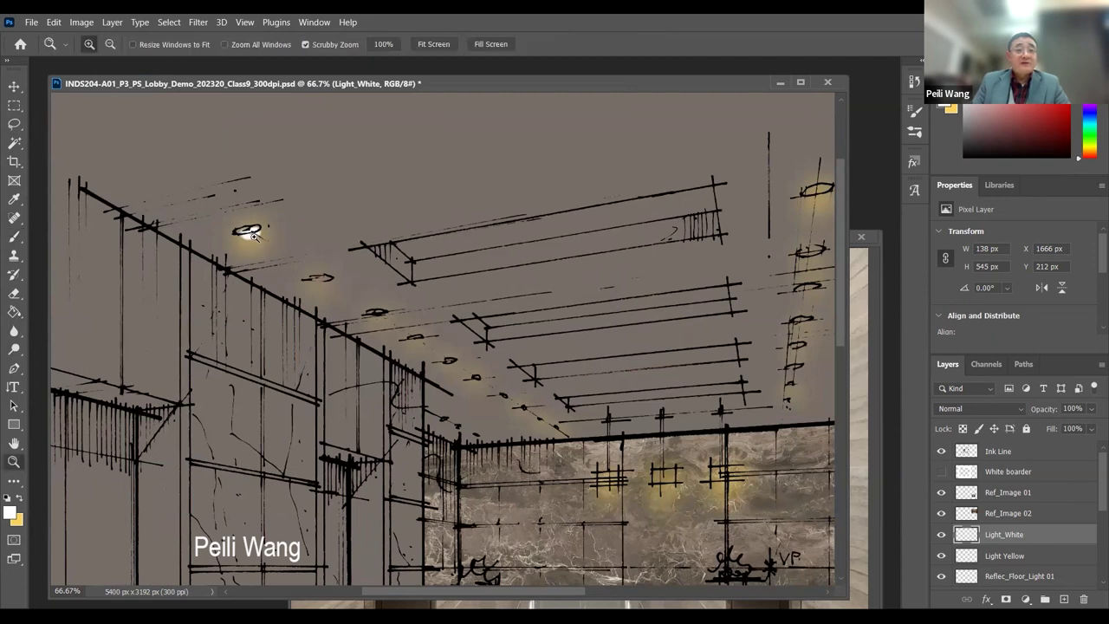
{"action": "left_click", "coordinate": [247, 231]}
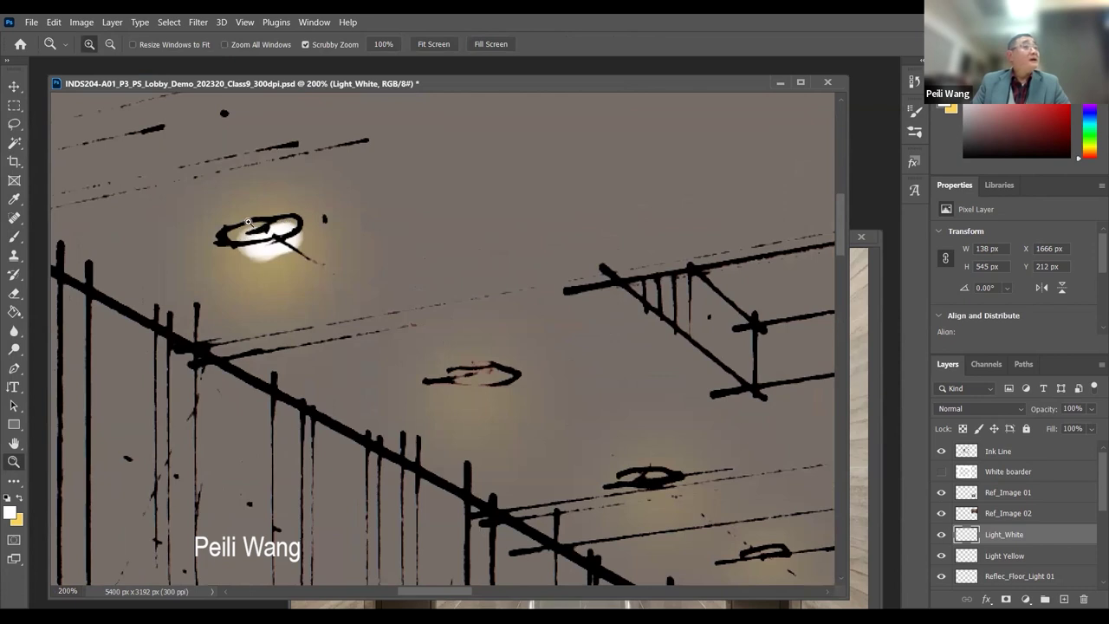
{"action": "left_click", "coordinate": [14, 239]}
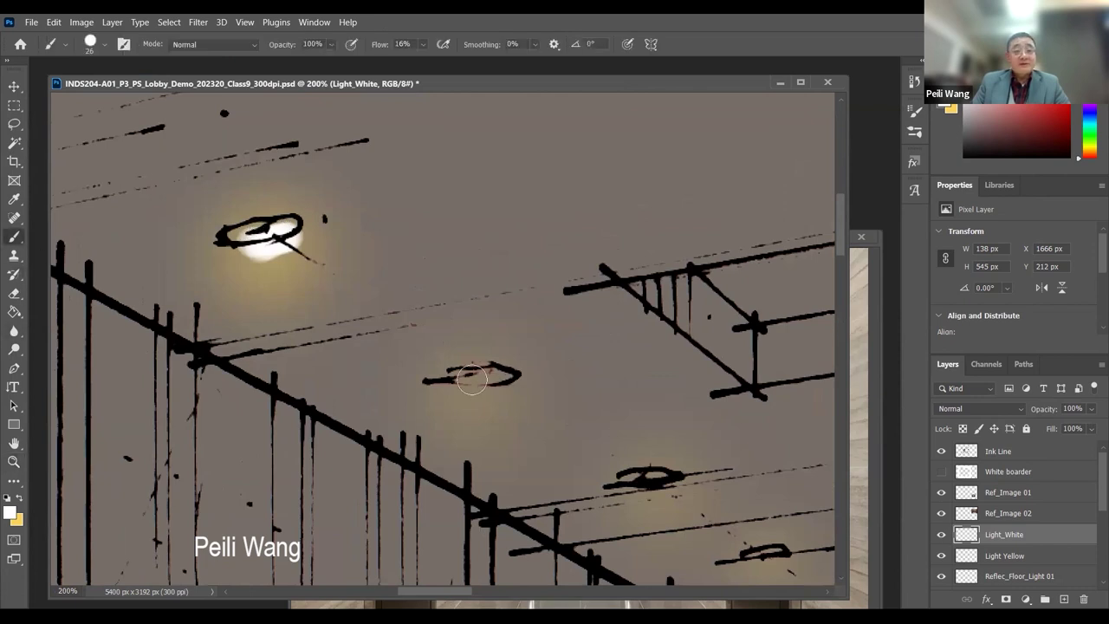
{"action": "left_click_drag", "start_coordinate": [494, 377], "coordinate": [498, 382]}
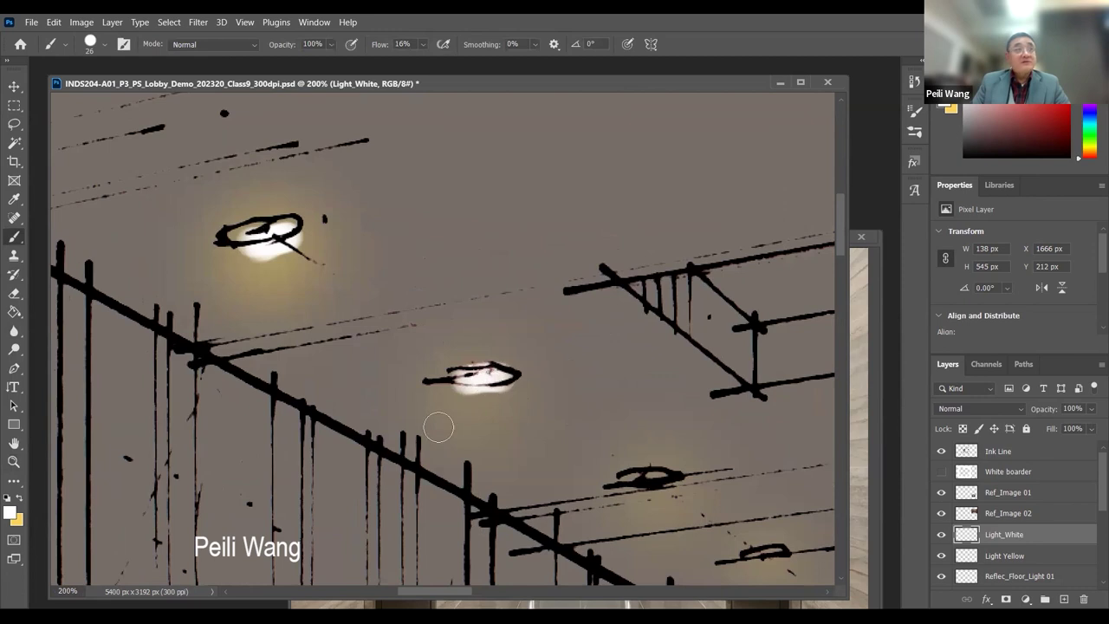
{"action": "double_click", "coordinate": [14, 461]}
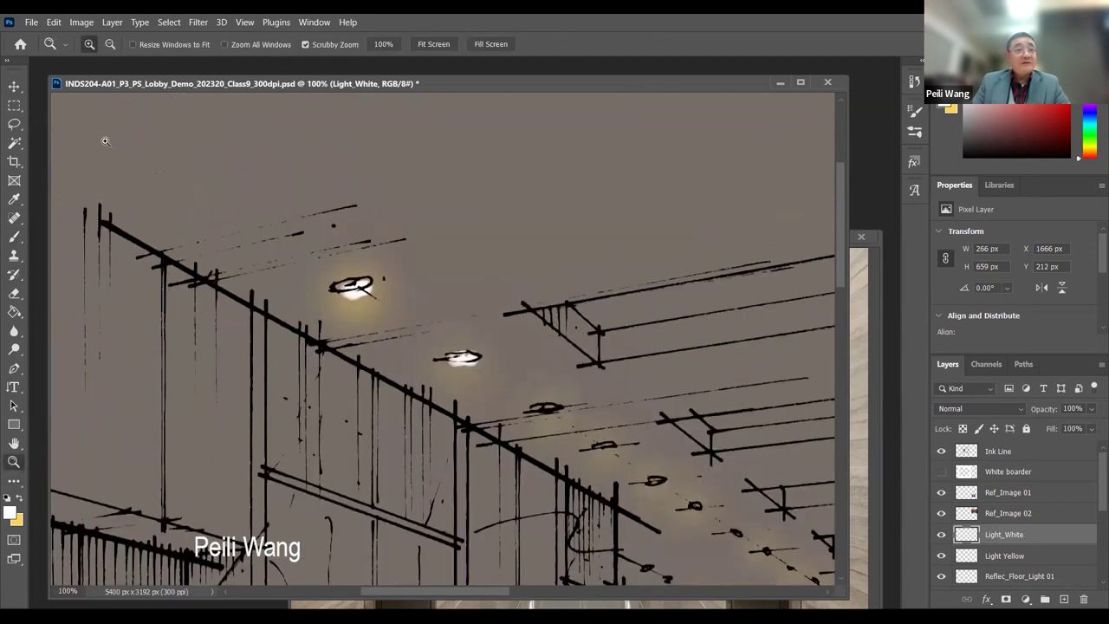
{"action": "left_click", "coordinate": [14, 237]}
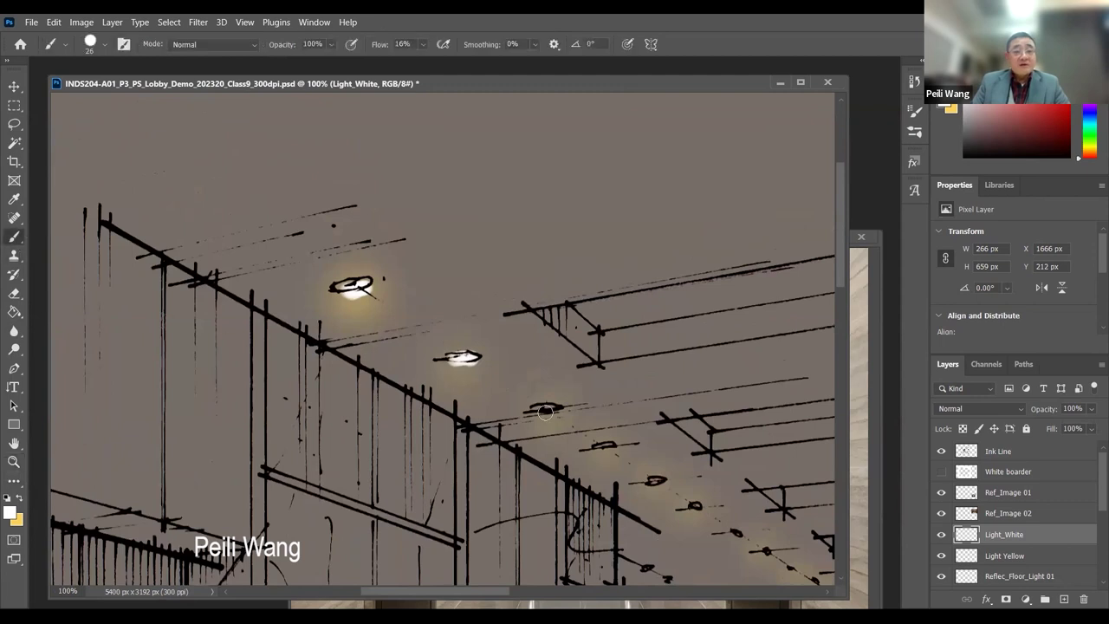
{"action": "left_click_drag", "start_coordinate": [545, 405], "coordinate": [551, 407]}
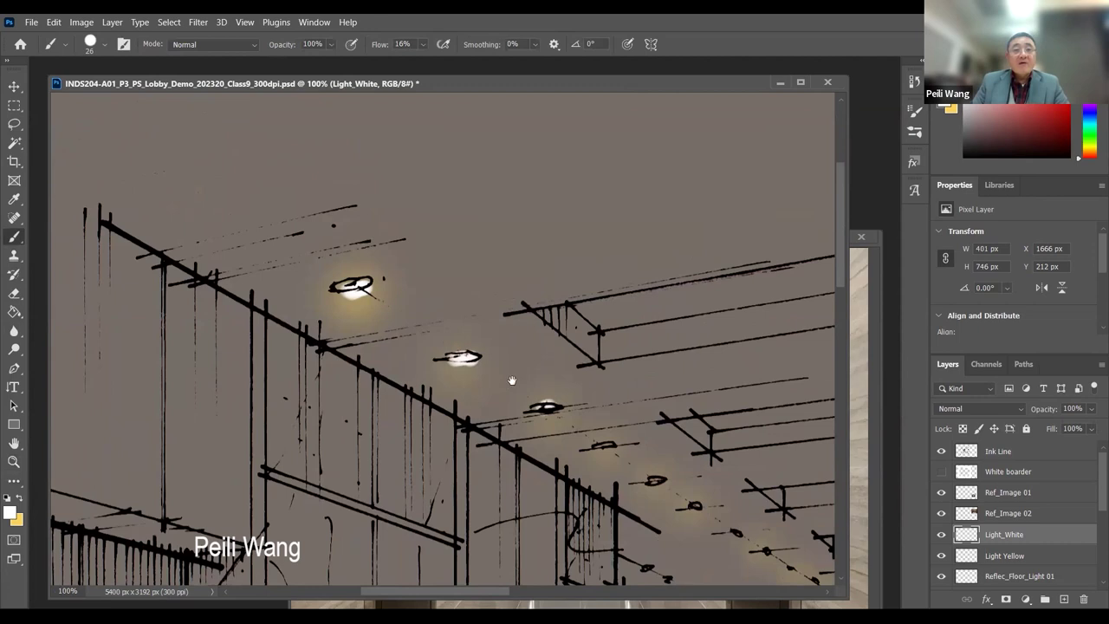
- Paint the three lights of the right ceiling row bright white
{"action": "scroll", "coordinate": [498, 235], "scroll_direction": "right", "scroll_amount": 5}
{"action": "left_click", "coordinate": [494, 235]}
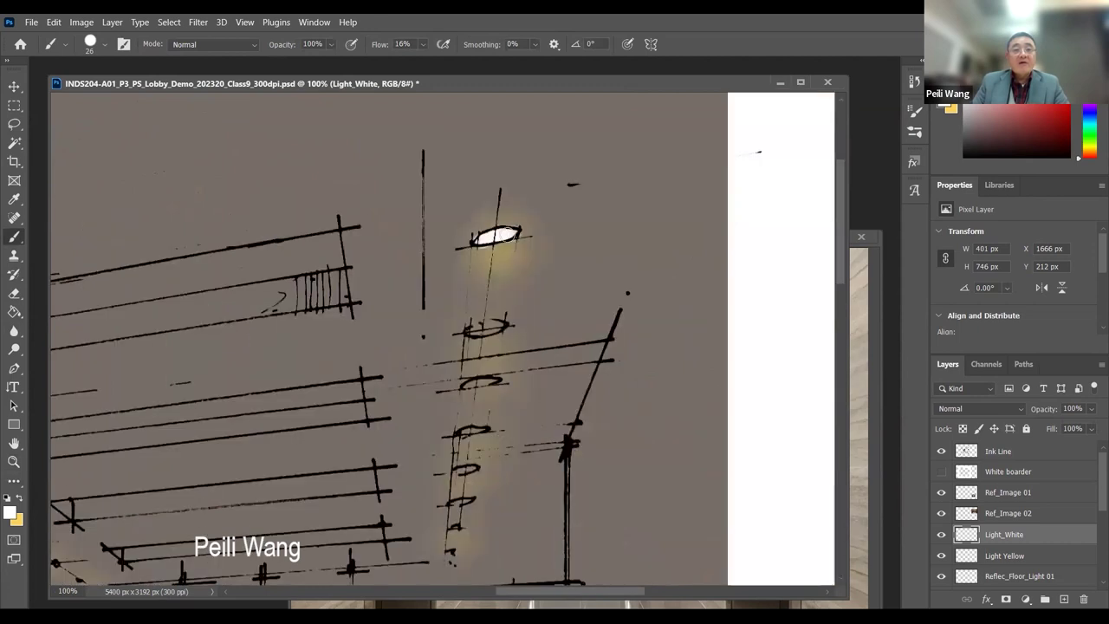
{"action": "left_click_drag", "start_coordinate": [469, 329], "coordinate": [501, 326]}
{"action": "left_click_drag", "start_coordinate": [469, 386], "coordinate": [494, 385]}
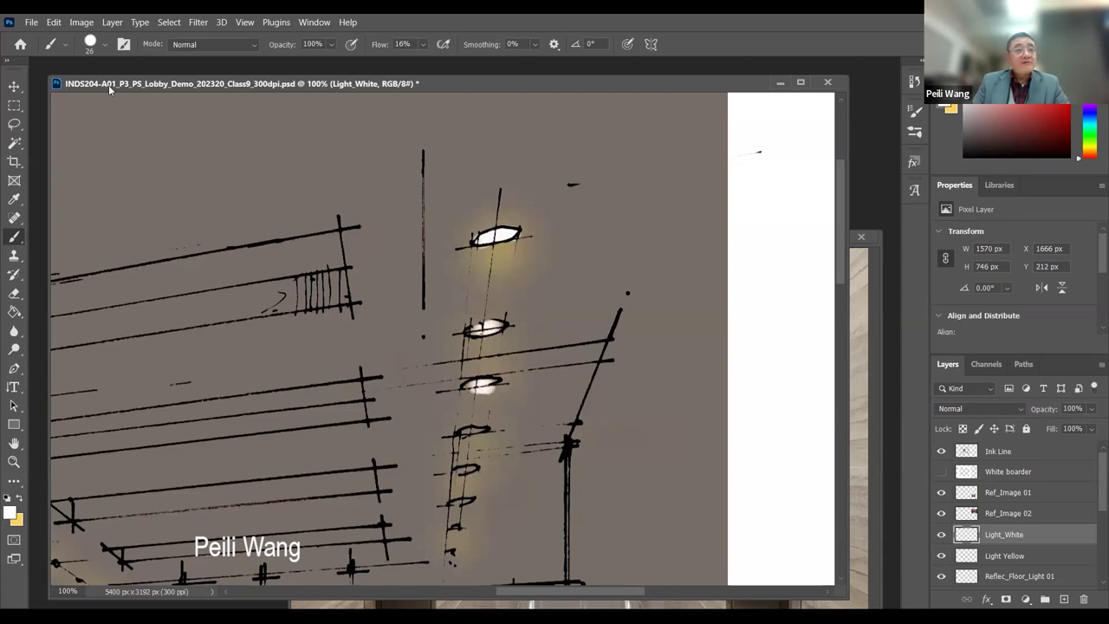
- With an 18 px brush, paint white onto the smaller left ceiling lights and the third marble-wall light
{"action": "left_click", "coordinate": [103, 44]}
{"action": "left_click_drag", "start_coordinate": [91, 92], "coordinate": [89, 99]}
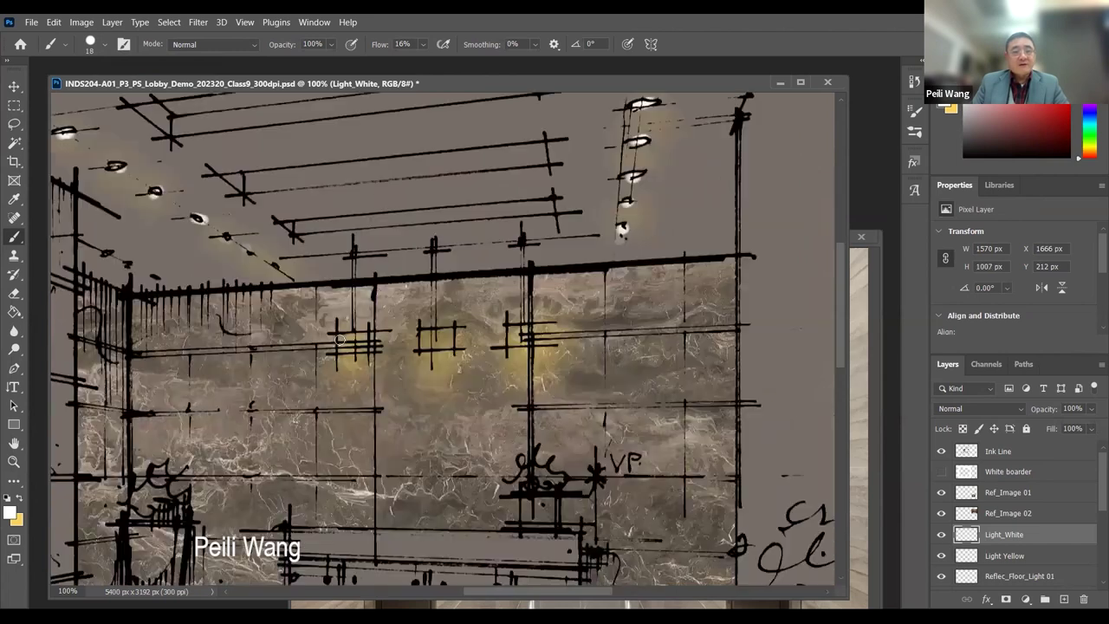
{"action": "mouse_move", "coordinate": [339, 340]}
{"action": "left_mouse_down"}
{"action": "mouse_move", "coordinate": [359, 357]}
{"action": "mouse_move", "coordinate": [367, 336]}
{"action": "mouse_move", "coordinate": [438, 335]}
{"action": "mouse_move", "coordinate": [449, 346]}
{"action": "left_mouse_up"}
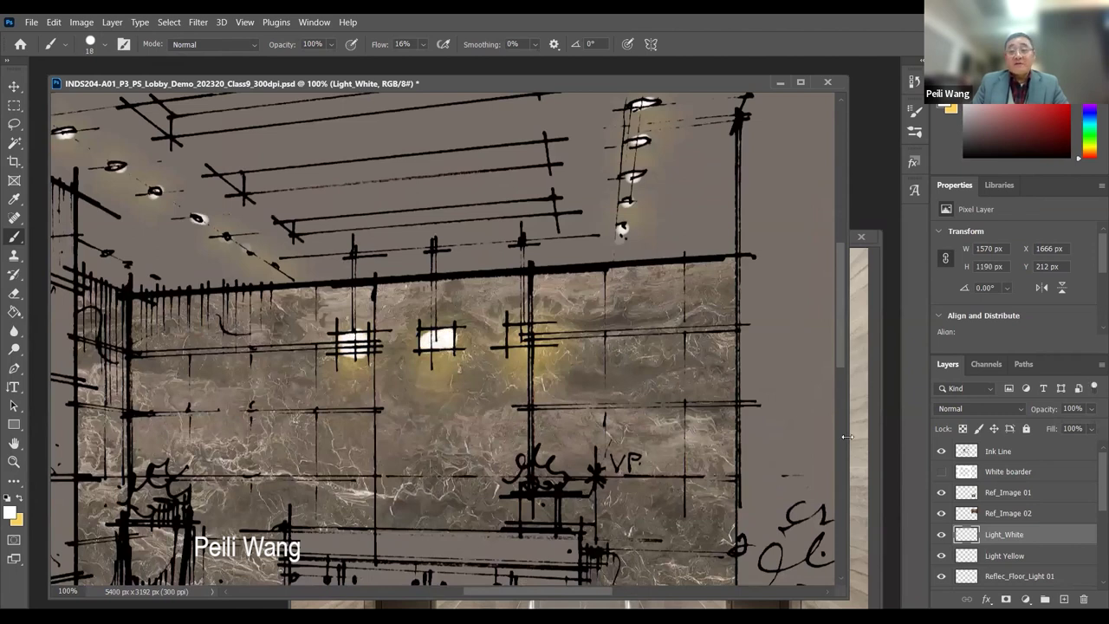
{"action": "left_click_drag", "start_coordinate": [511, 332], "coordinate": [523, 334]}
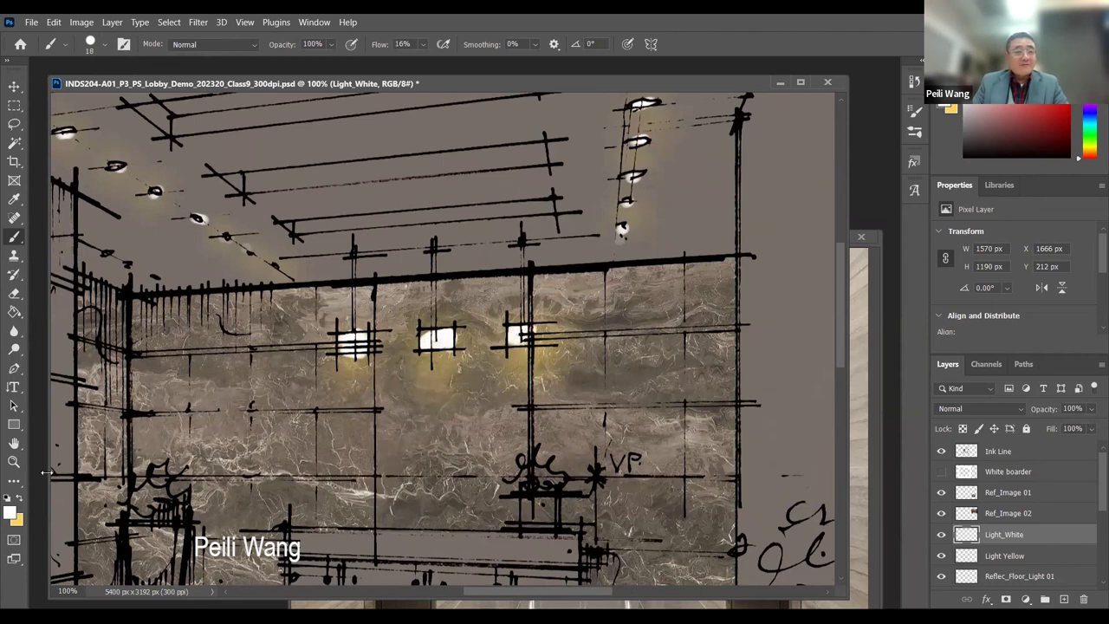
{"action": "left_click", "coordinate": [14, 462]}
{"action": "key", "text": "alt"}
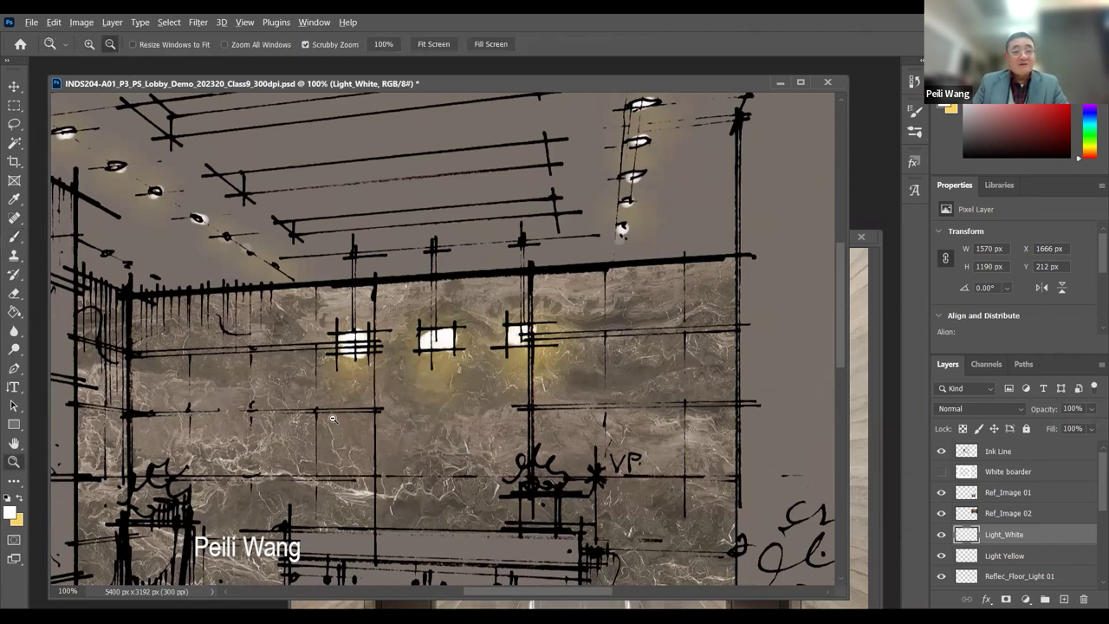
- Zoom out to 66.7% to review the lights and save the document
{"action": "left_click", "coordinate": [389, 397], "text": "alt"}
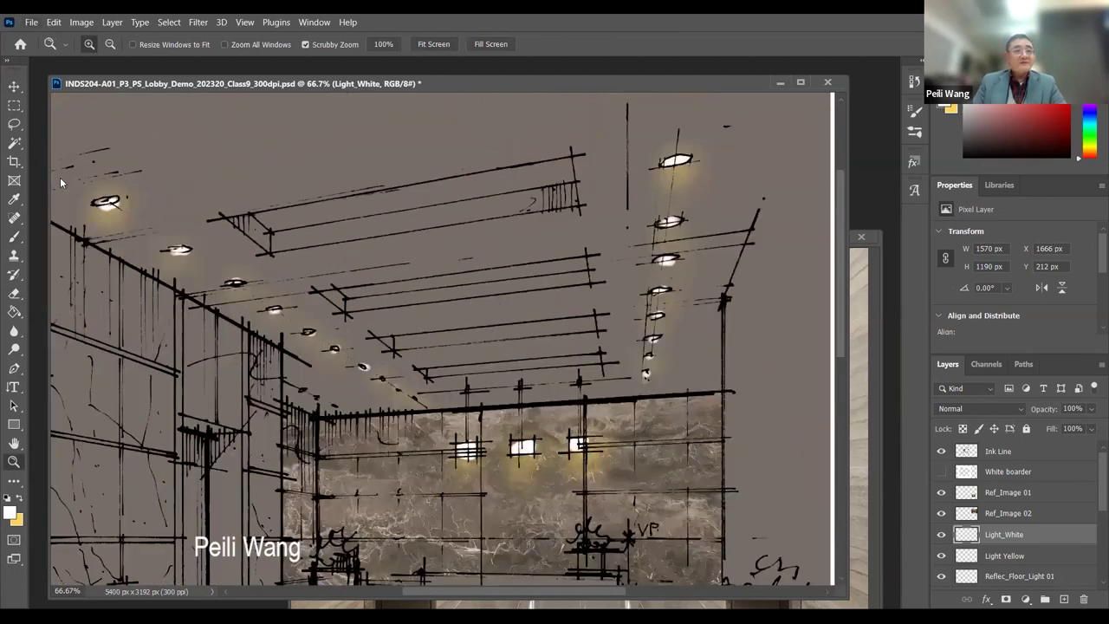
{"action": "left_click", "coordinate": [31, 21]}
{"action": "left_click", "coordinate": [56, 172]}
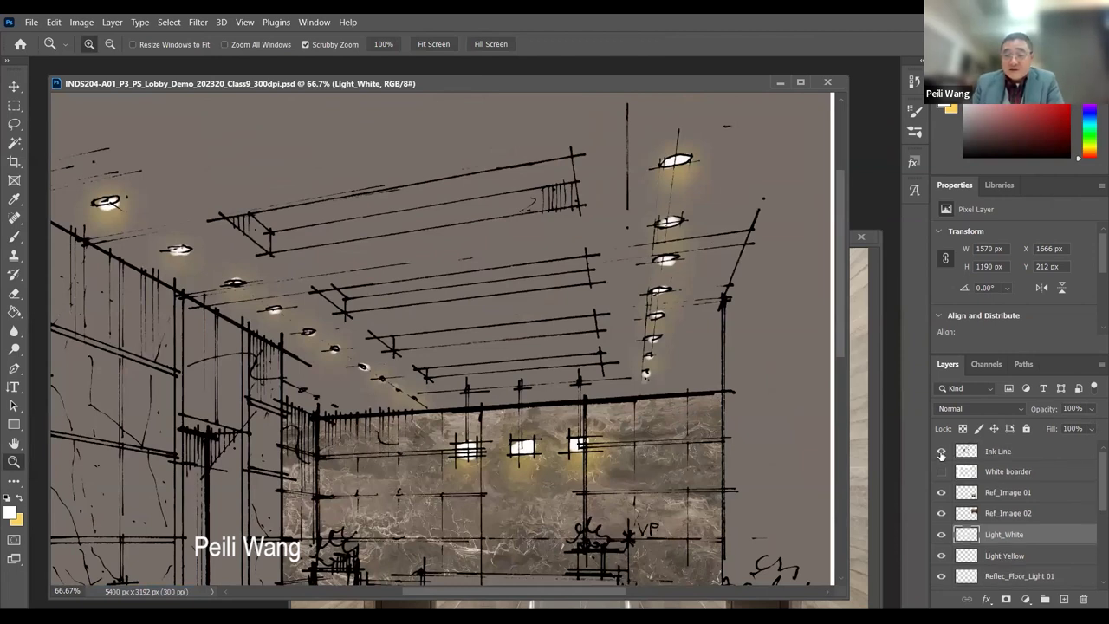
- Hide and show the Ink Line layer to check the lights, then zoom out to 50%
{"action": "left_click", "coordinate": [940, 452]}
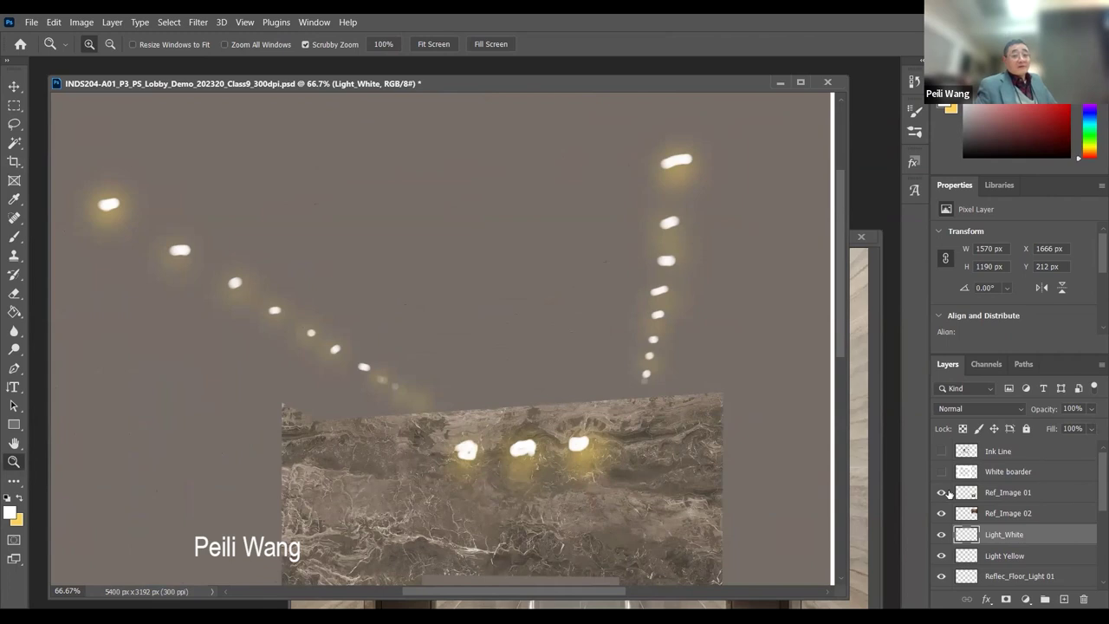
{"action": "left_click", "coordinate": [942, 452]}
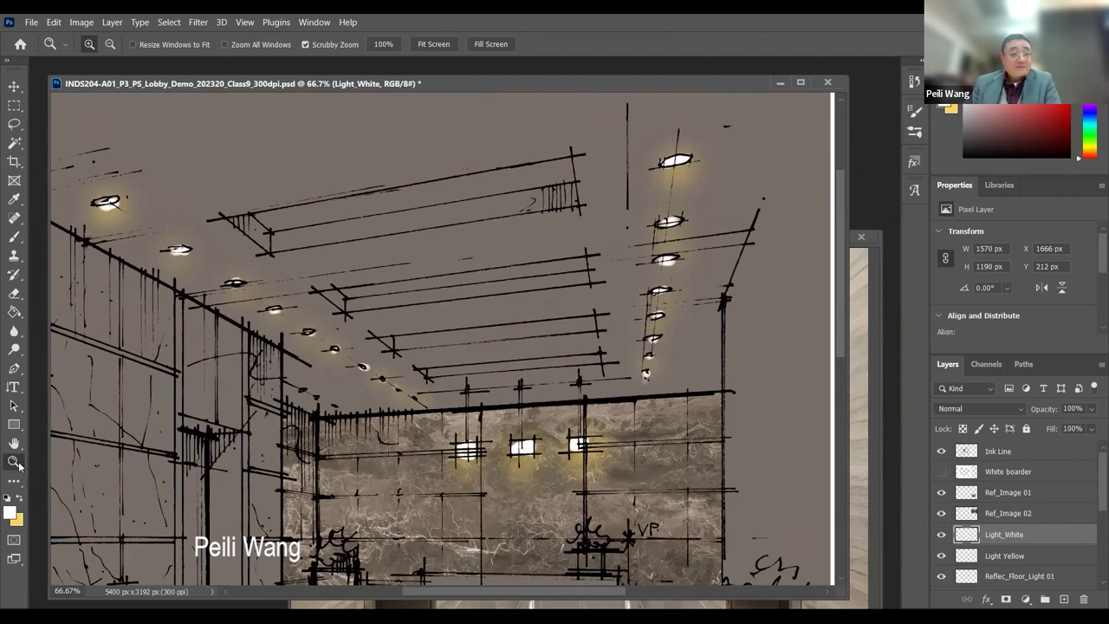
{"action": "key", "text": "alt"}
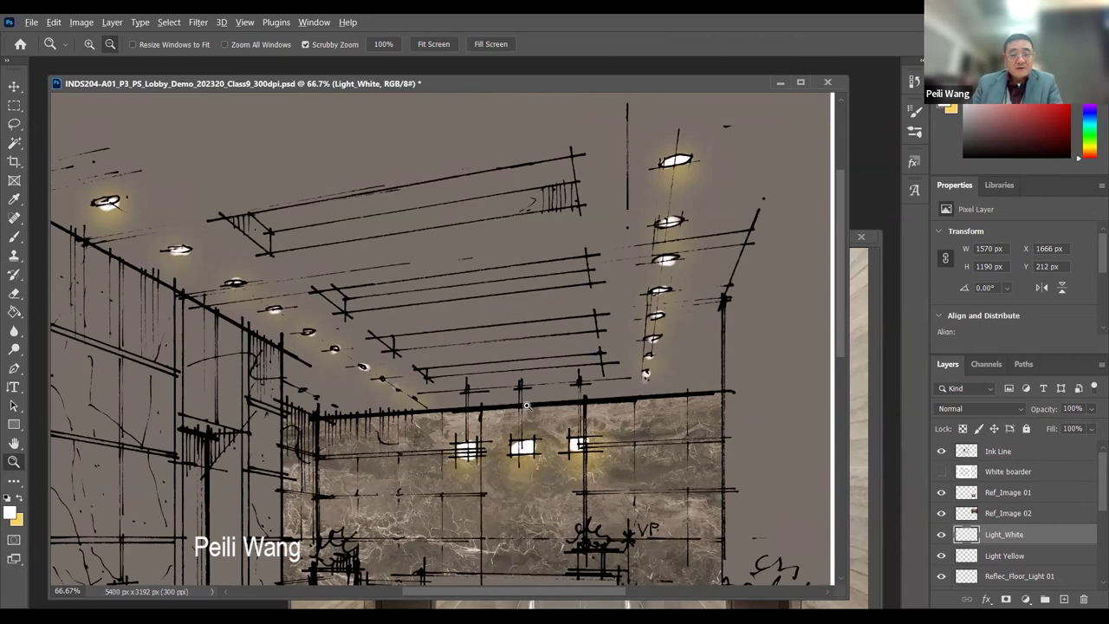
{"action": "left_click", "coordinate": [504, 323], "text": "alt"}
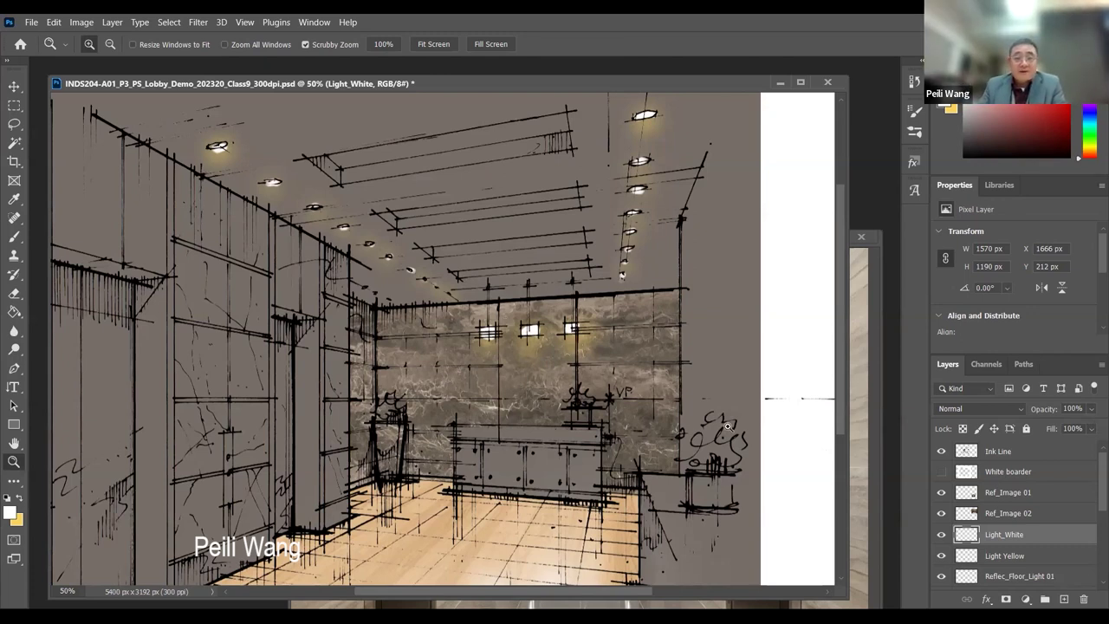
- Toggle the Light_White layer off and on to compare, then save the rendering
{"action": "left_click", "coordinate": [942, 535]}
{"action": "left_click", "coordinate": [942, 535]}
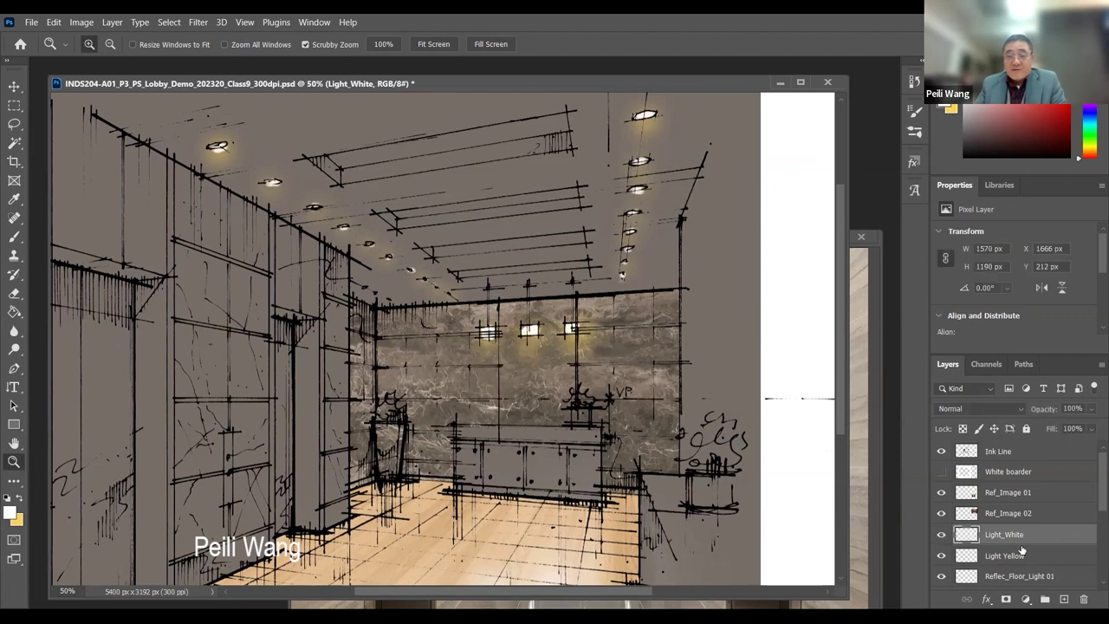
{"action": "scroll", "coordinate": [1091, 511], "scroll_direction": "down", "scroll_amount": 6}
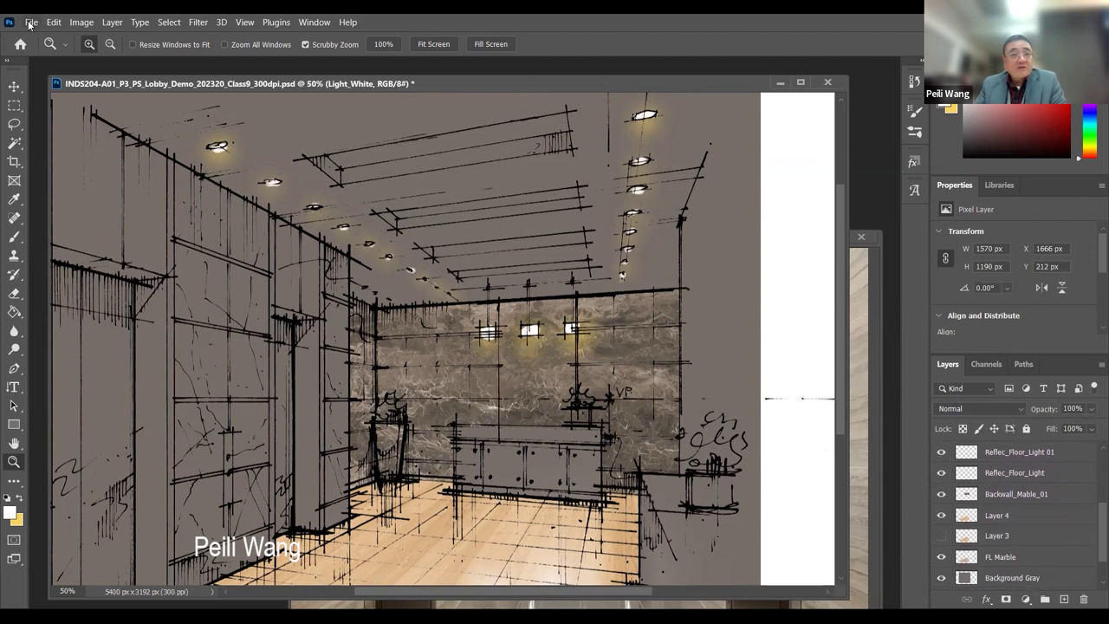
{"action": "left_click", "coordinate": [74, 176]}
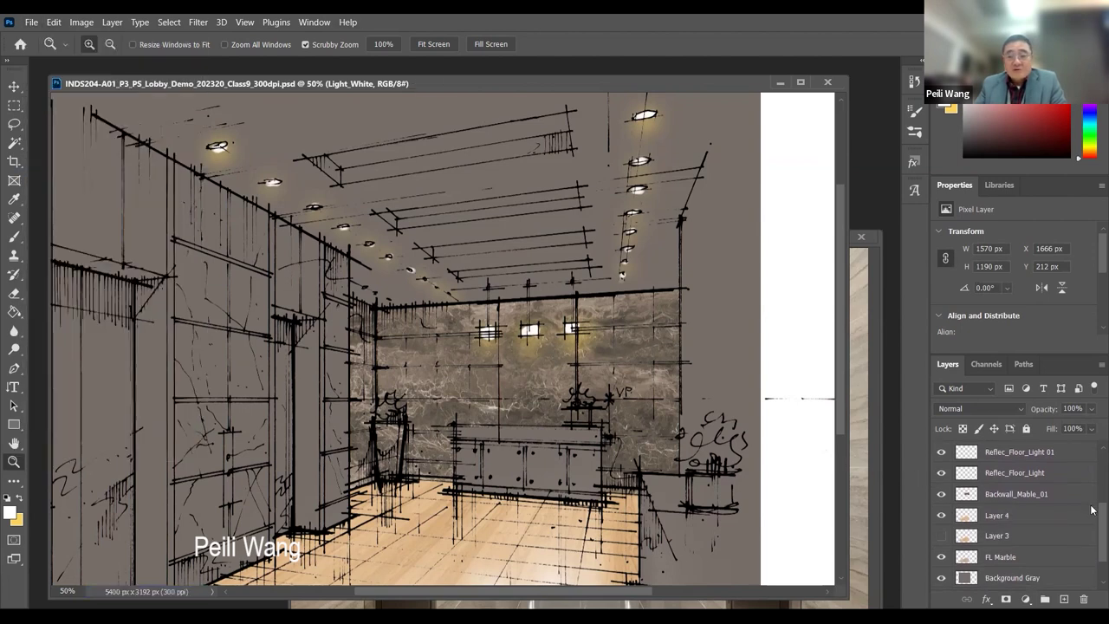
- Scroll up and down through the Layers panel to review the layer stack
{"action": "scroll", "coordinate": [1092, 537], "scroll_direction": "up", "scroll_amount": 3}
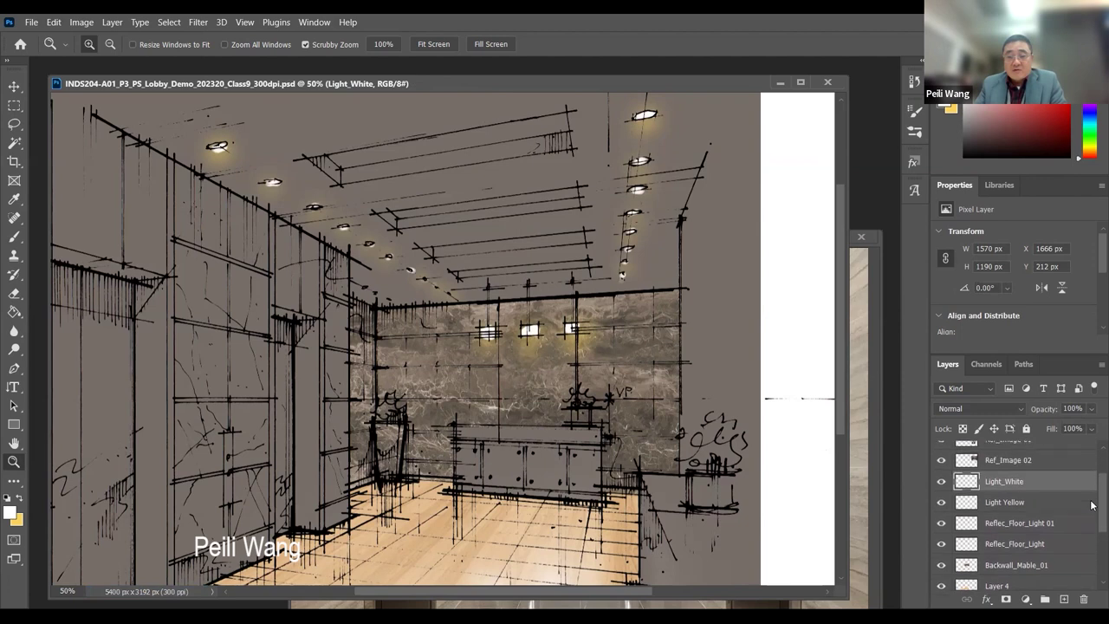
{"action": "scroll", "coordinate": [1091, 541], "scroll_direction": "down", "scroll_amount": 3}
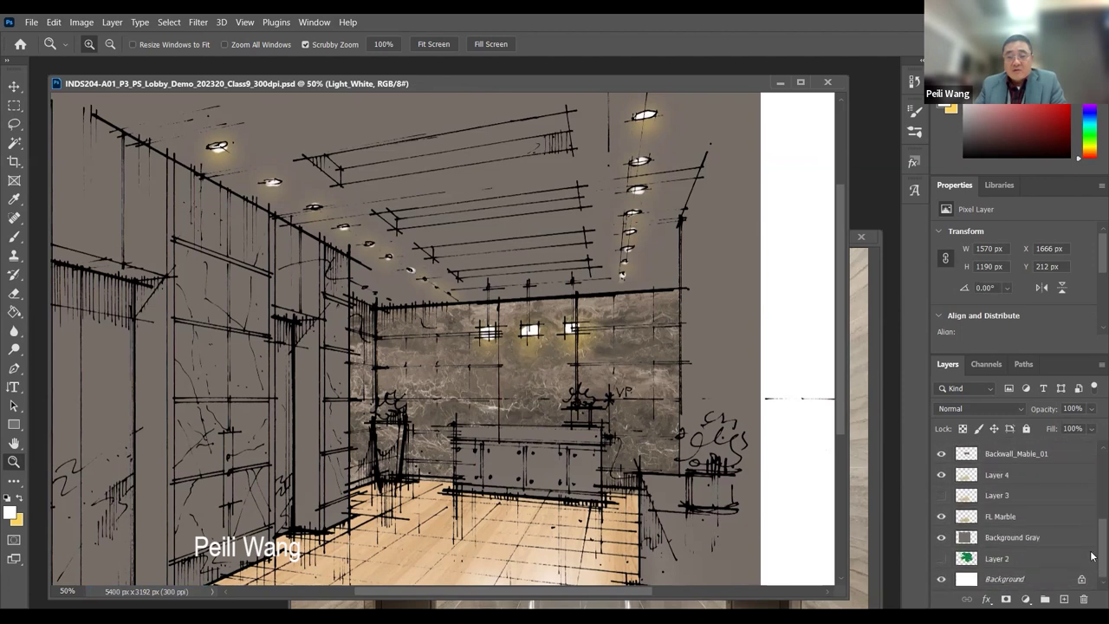
{"action": "scroll", "coordinate": [1091, 547], "scroll_direction": "up", "scroll_amount": 1}
{"action": "scroll", "coordinate": [1091, 540], "scroll_direction": "up", "scroll_amount": 1}
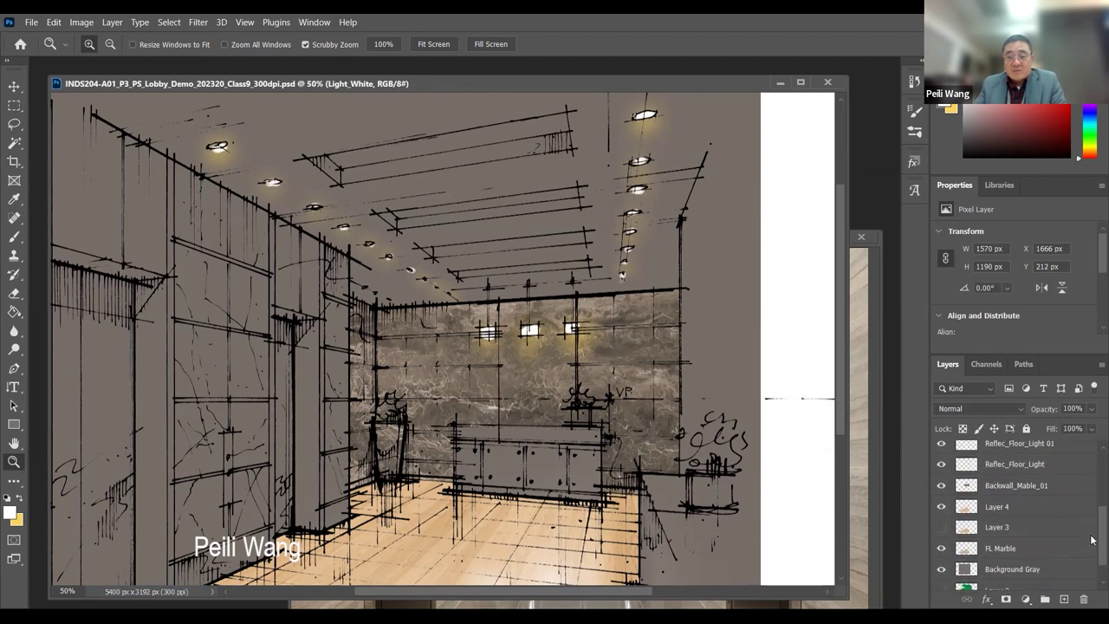
{"action": "scroll", "coordinate": [1091, 541], "scroll_direction": "down", "scroll_amount": 2}
{"action": "scroll", "coordinate": [1091, 530], "scroll_direction": "up", "scroll_amount": 3}
{"action": "scroll", "coordinate": [1092, 525], "scroll_direction": "up", "scroll_amount": 5}
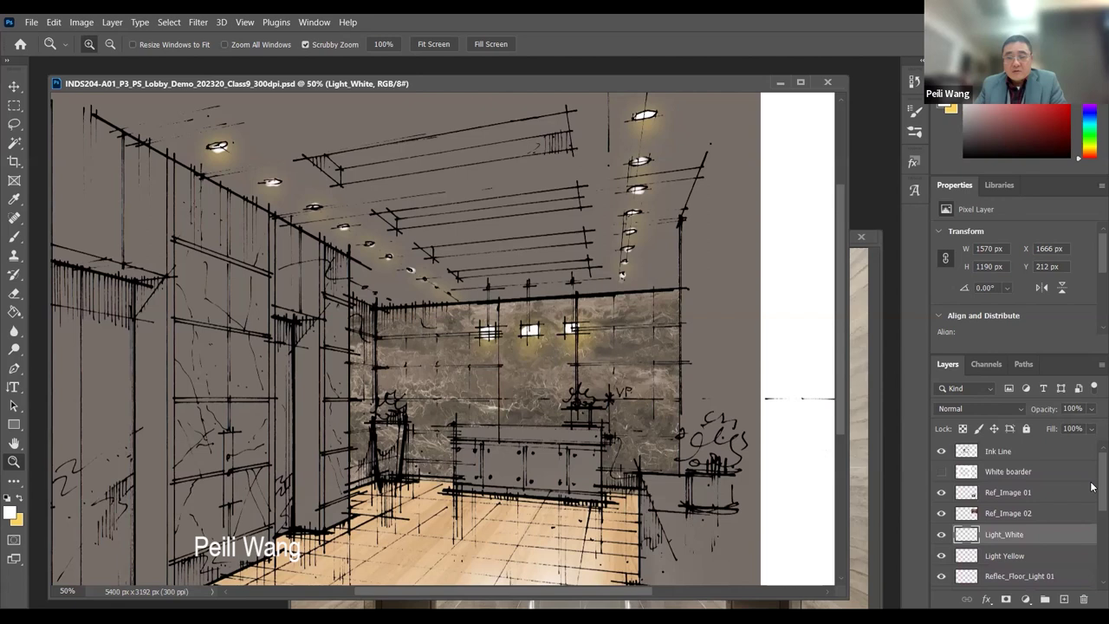
{"action": "scroll", "coordinate": [1091, 487], "scroll_direction": "down", "scroll_amount": 6}
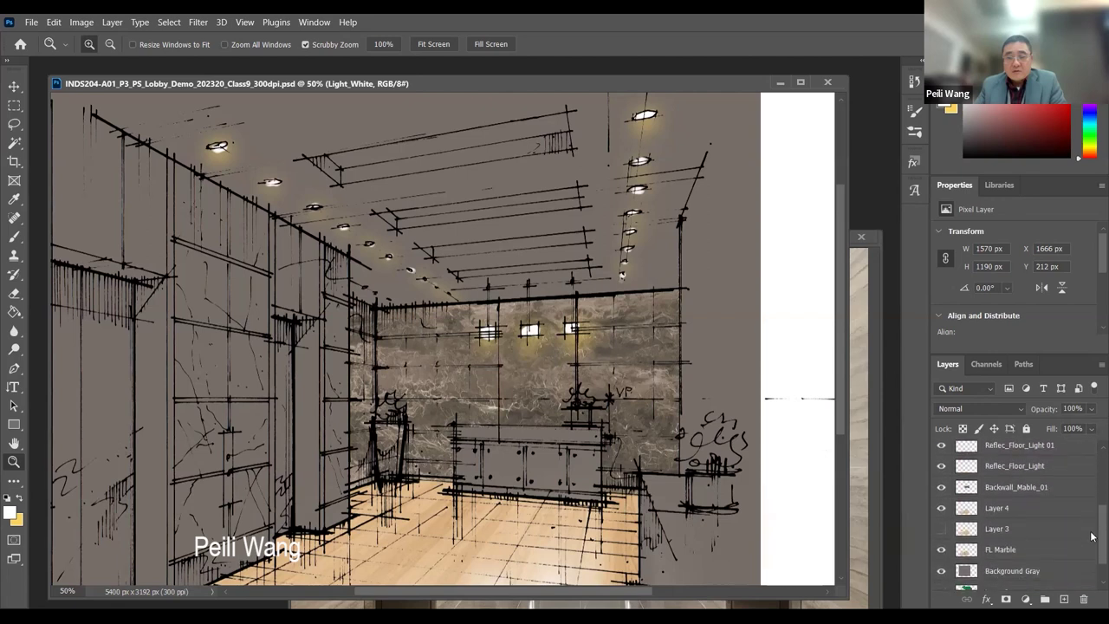
{"action": "scroll", "coordinate": [1091, 537], "scroll_direction": "down", "scroll_amount": 1}
- Add a new layer above Backwall_Mable_01 and name it Backwall_Liight
{"action": "left_click", "coordinate": [1021, 486]}
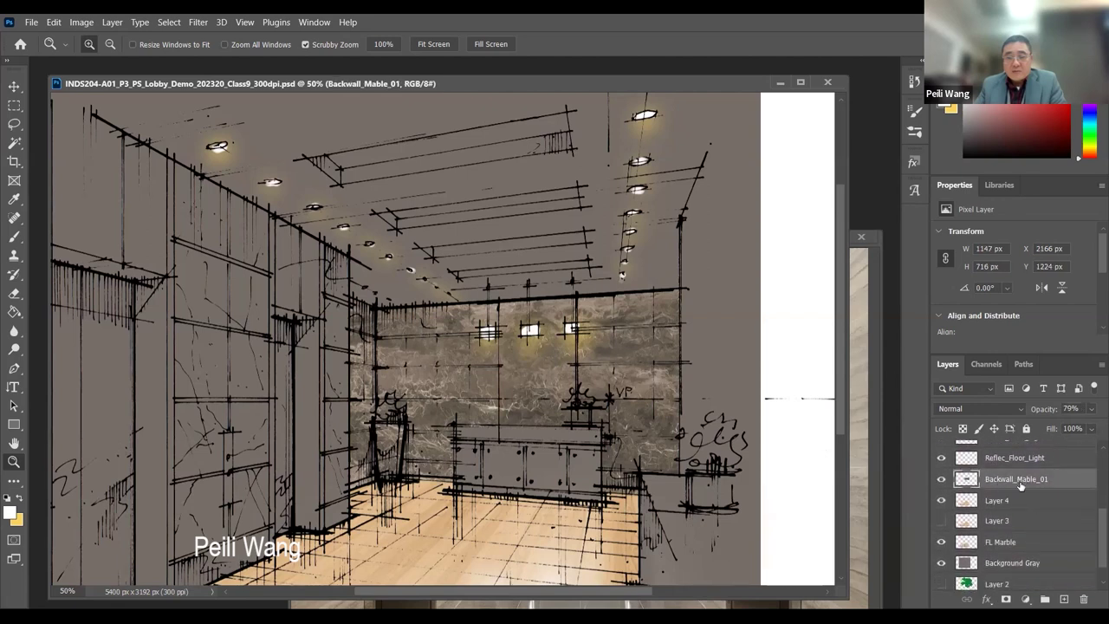
{"action": "left_click", "coordinate": [1064, 598]}
{"action": "double_click", "coordinate": [997, 481]}
{"action": "type", "text": "Backwall_Ligh"}
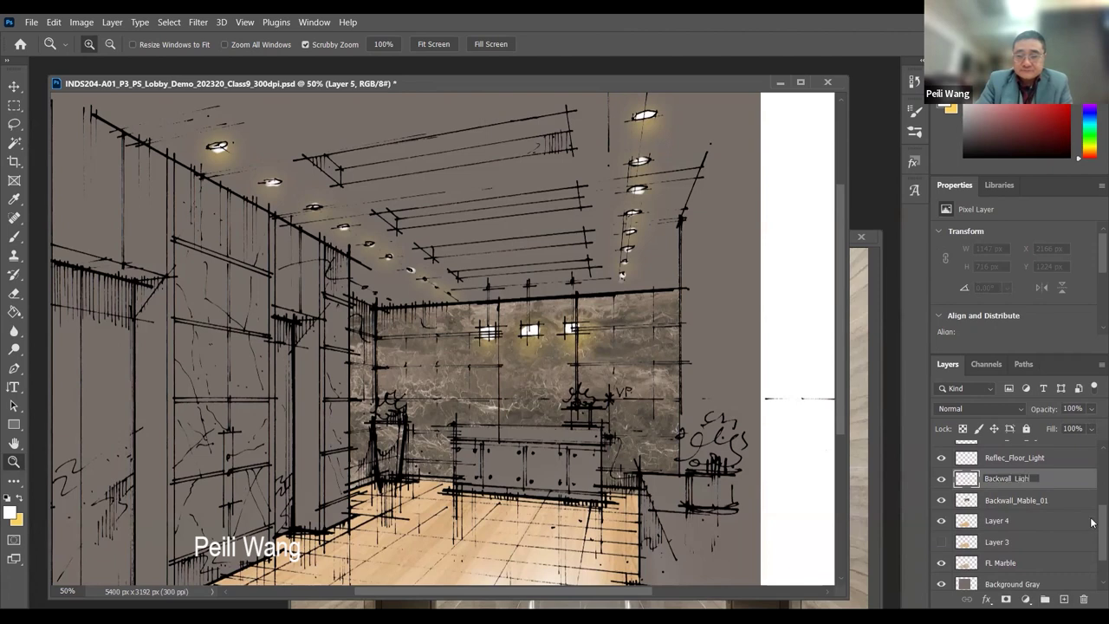
{"action": "type", "text": "t"}
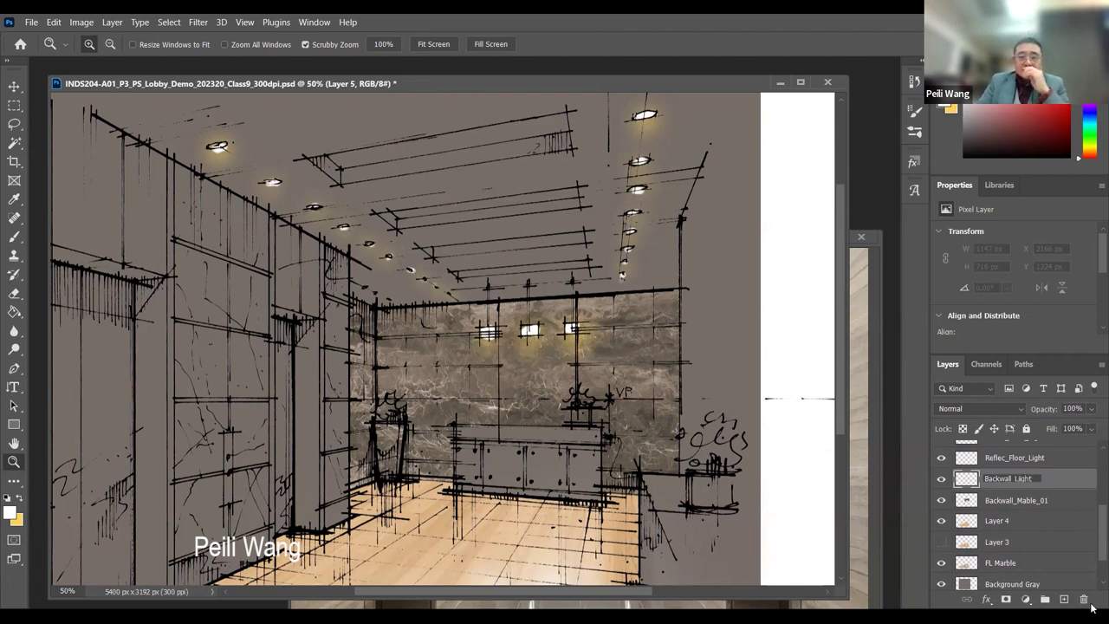
{"action": "left_click", "coordinate": [1009, 504]}
{"action": "left_click", "coordinate": [1021, 478]}
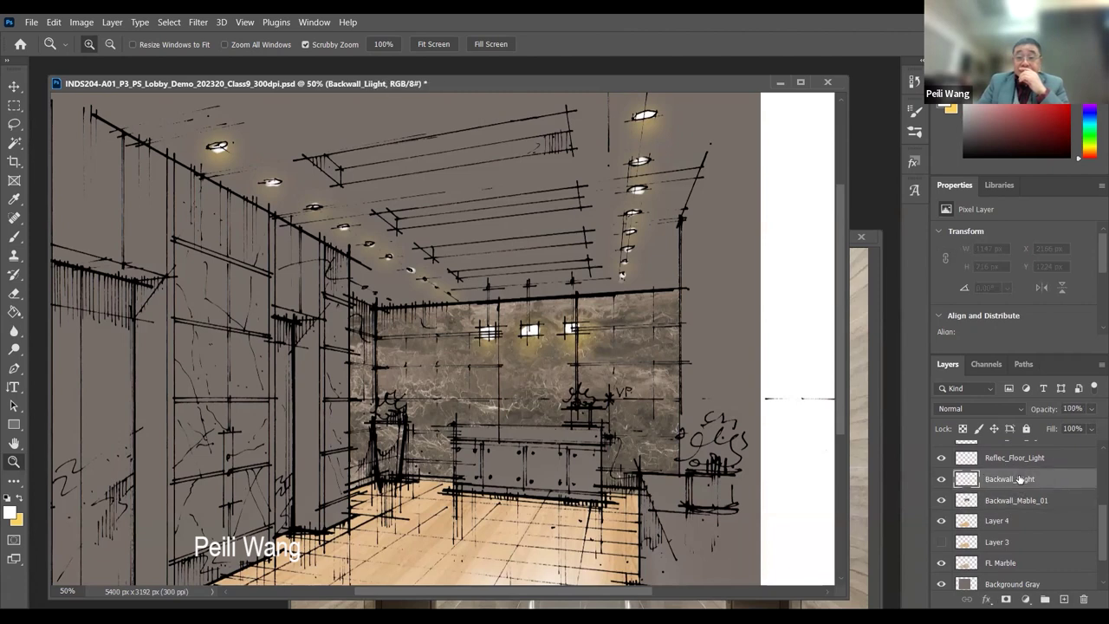
- Save the lobby file and select the Brush tool
{"action": "left_click", "coordinate": [29, 22]}
{"action": "left_click", "coordinate": [48, 174]}
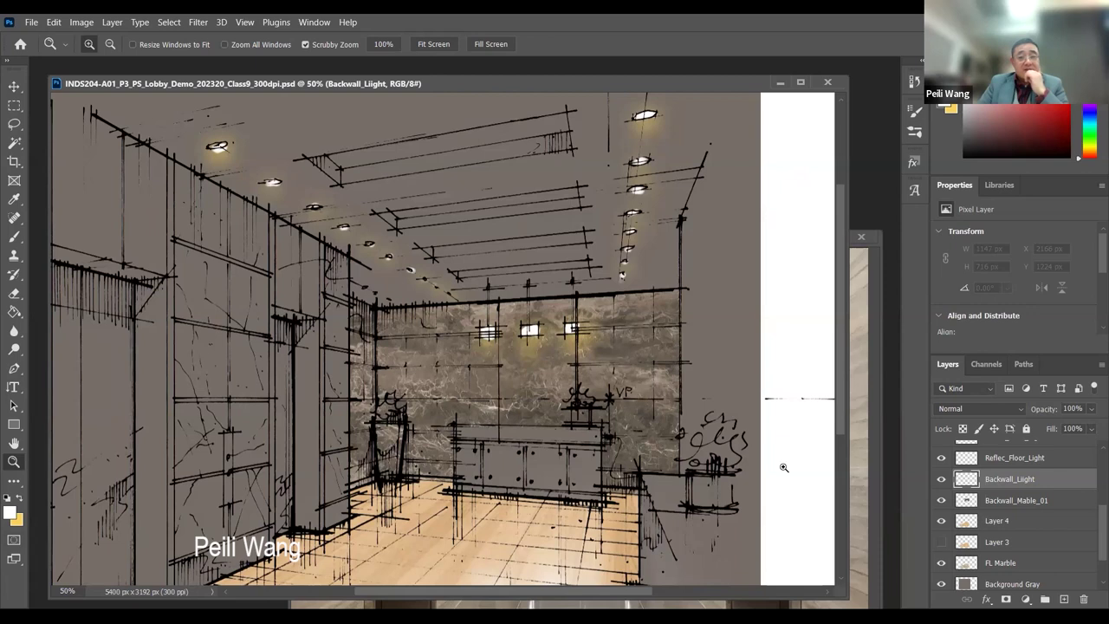
{"action": "left_click", "coordinate": [15, 235]}
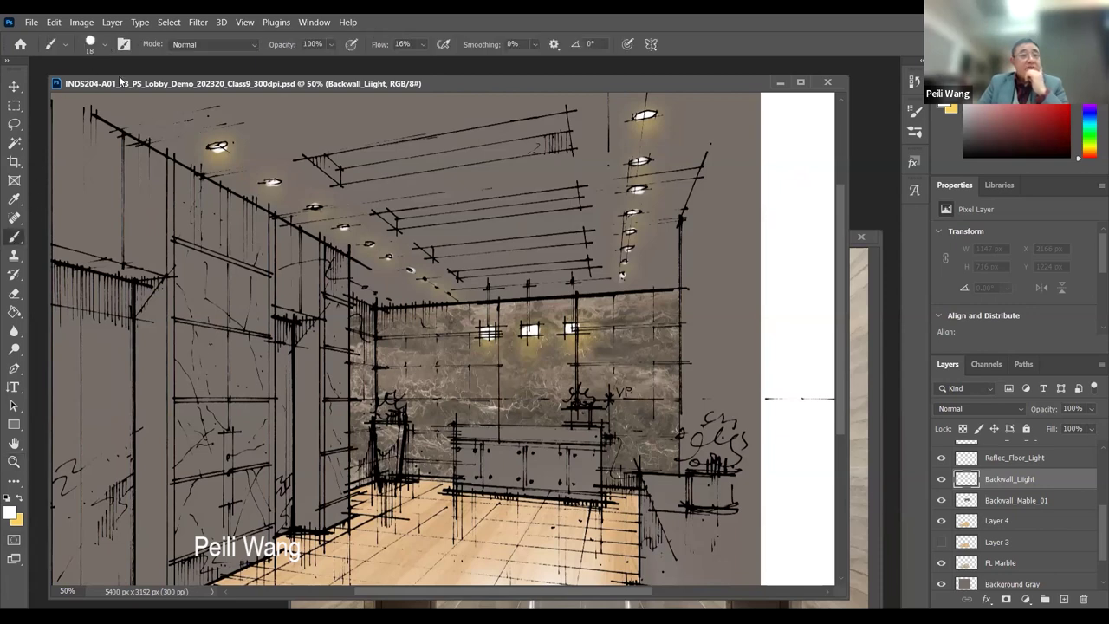
- Choose a large Soft Round brush (174 px), try a white glow on the back wall, then undo it
{"action": "left_click", "coordinate": [104, 44]}
{"action": "left_click", "coordinate": [110, 241]}
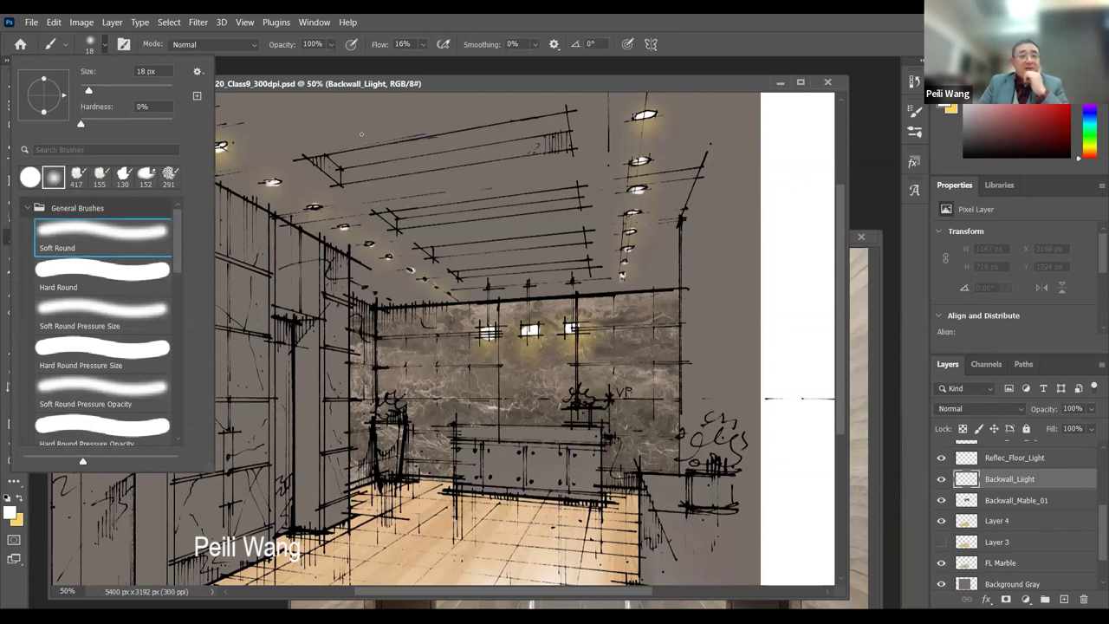
{"action": "key", "text": "Return"}
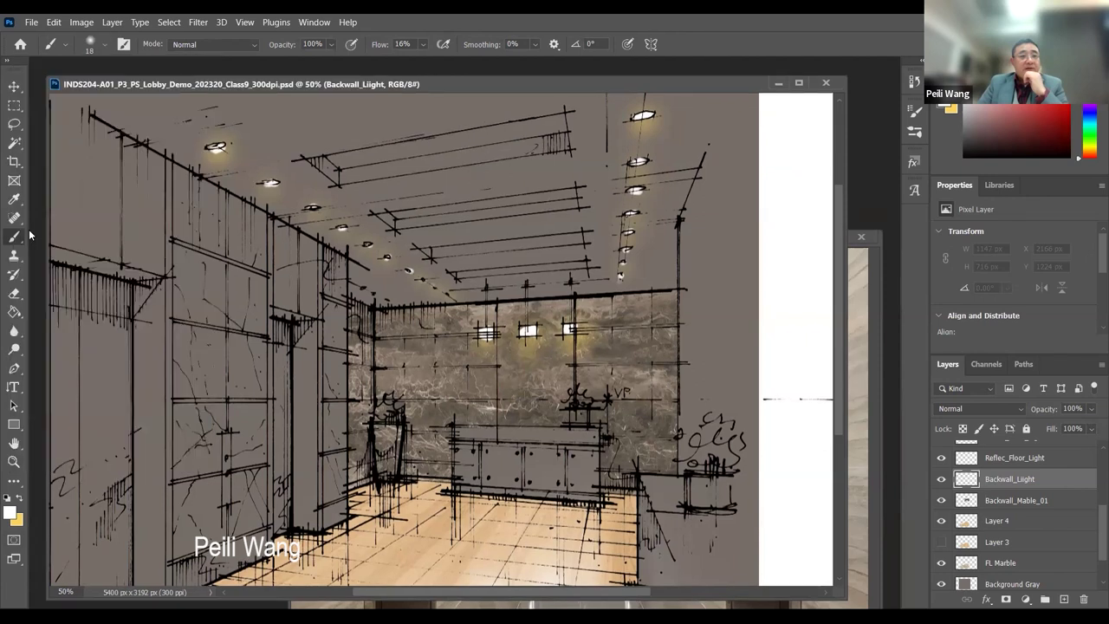
{"action": "left_click", "coordinate": [102, 44]}
{"action": "left_click", "coordinate": [128, 89]}
{"action": "type", "text": "174"}
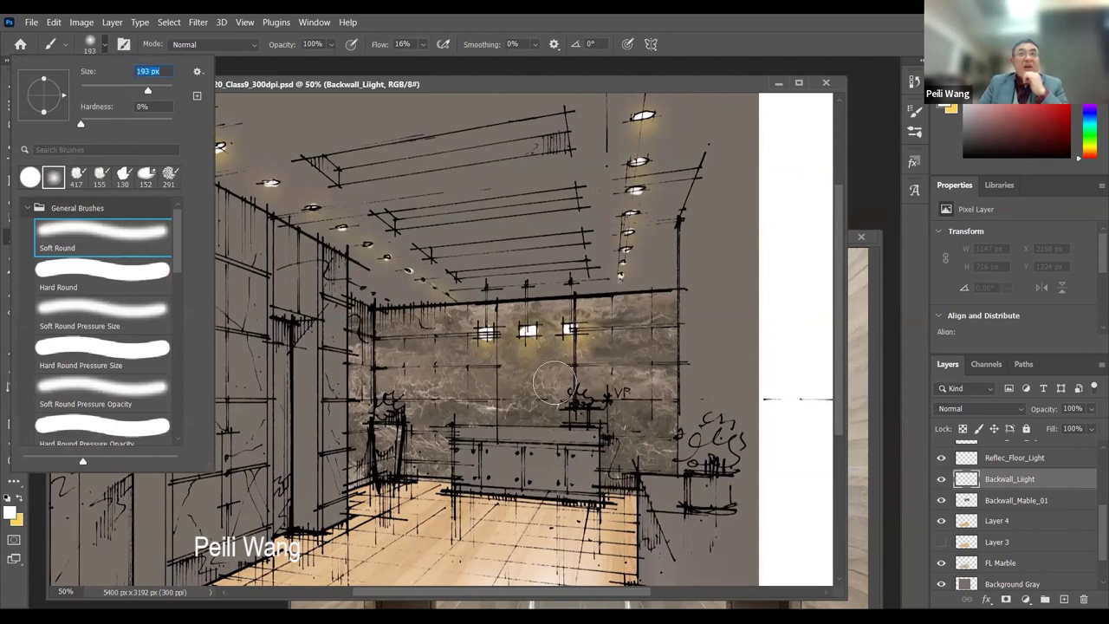
{"action": "mouse_move", "coordinate": [438, 381]}
{"action": "left_mouse_down"}
{"action": "mouse_move", "coordinate": [608, 389]}
{"action": "mouse_move", "coordinate": [622, 400]}
{"action": "mouse_move", "coordinate": [554, 398]}
{"action": "left_mouse_up"}
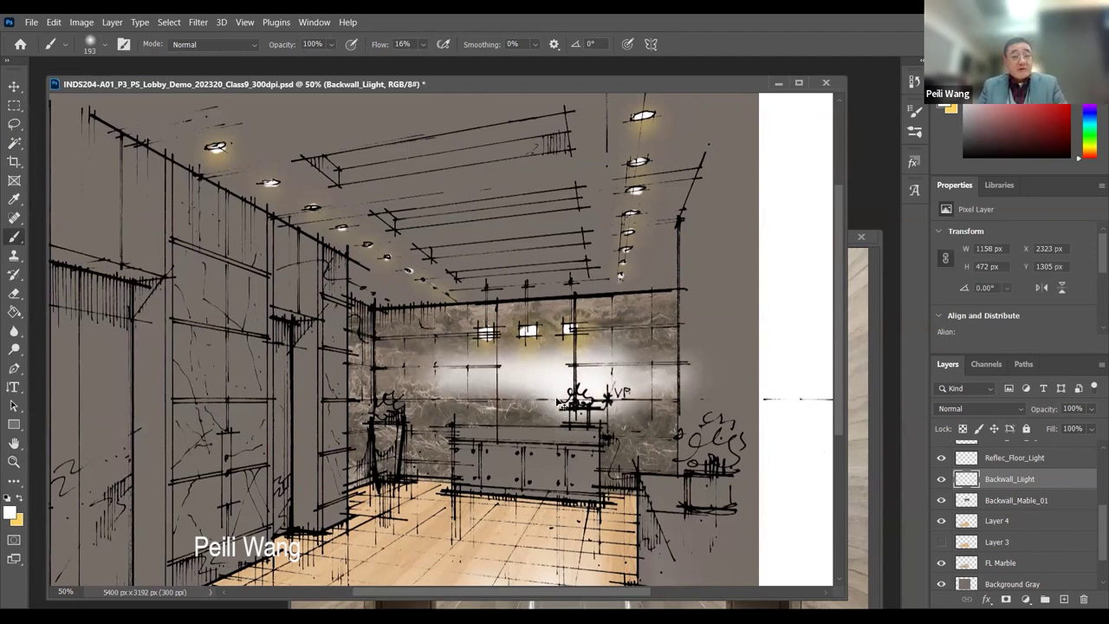
{"action": "key", "text": "ctrl+z"}
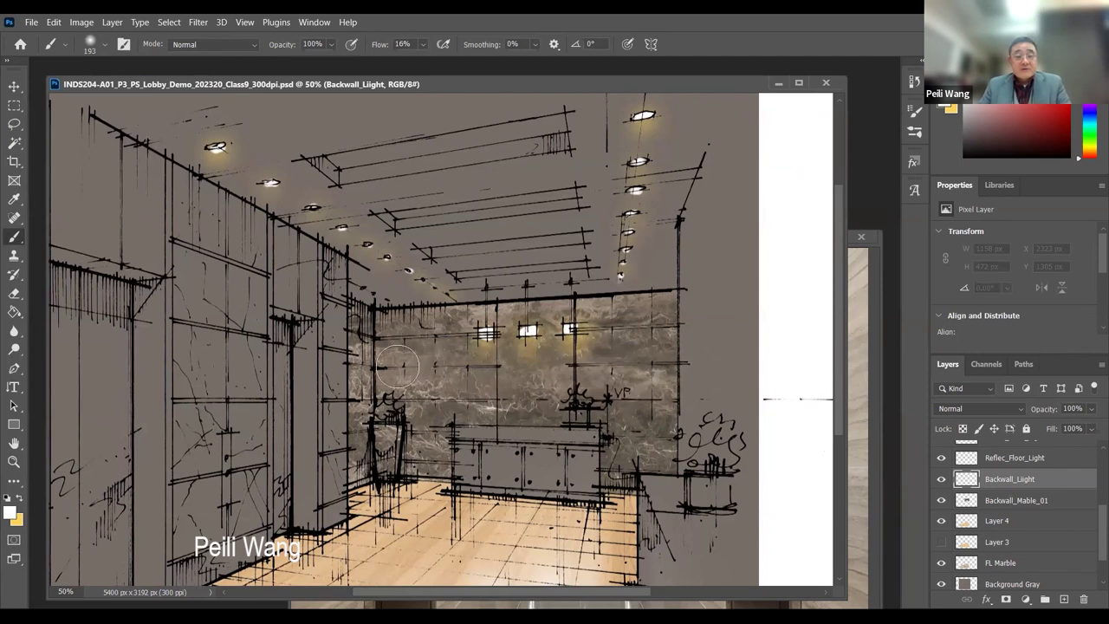
- Lower the brush flow to 4%, softly brush white across the middle of the back wall, then select Backwall_Mable_01
{"action": "left_click", "coordinate": [424, 44]}
{"action": "left_click_drag", "start_coordinate": [425, 62], "coordinate": [420, 62]}
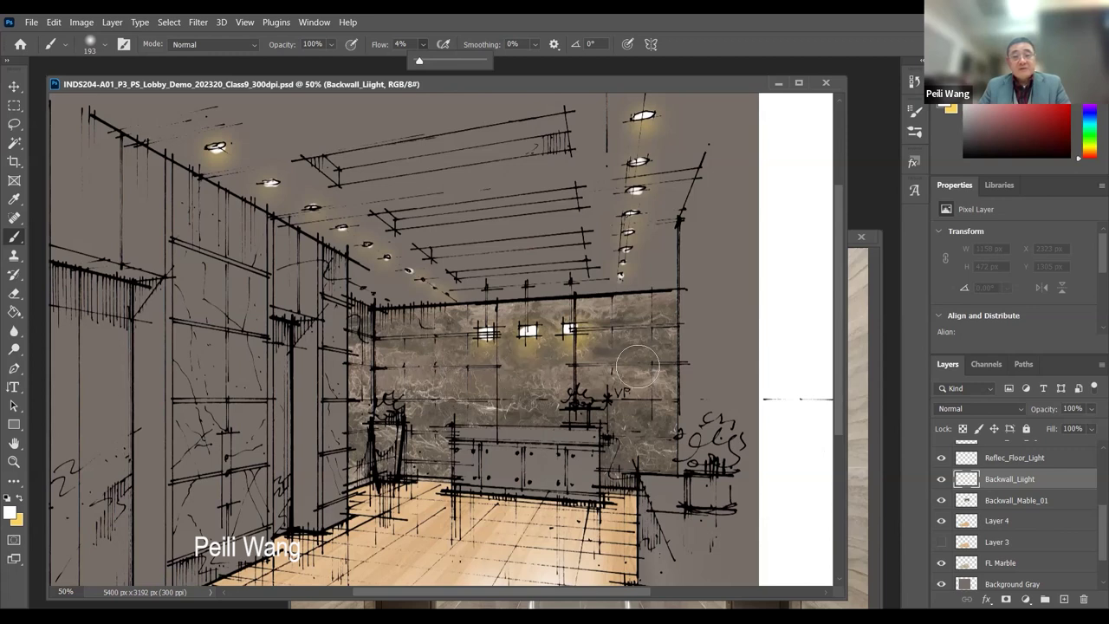
{"action": "left_click_drag", "start_coordinate": [380, 372], "coordinate": [693, 376]}
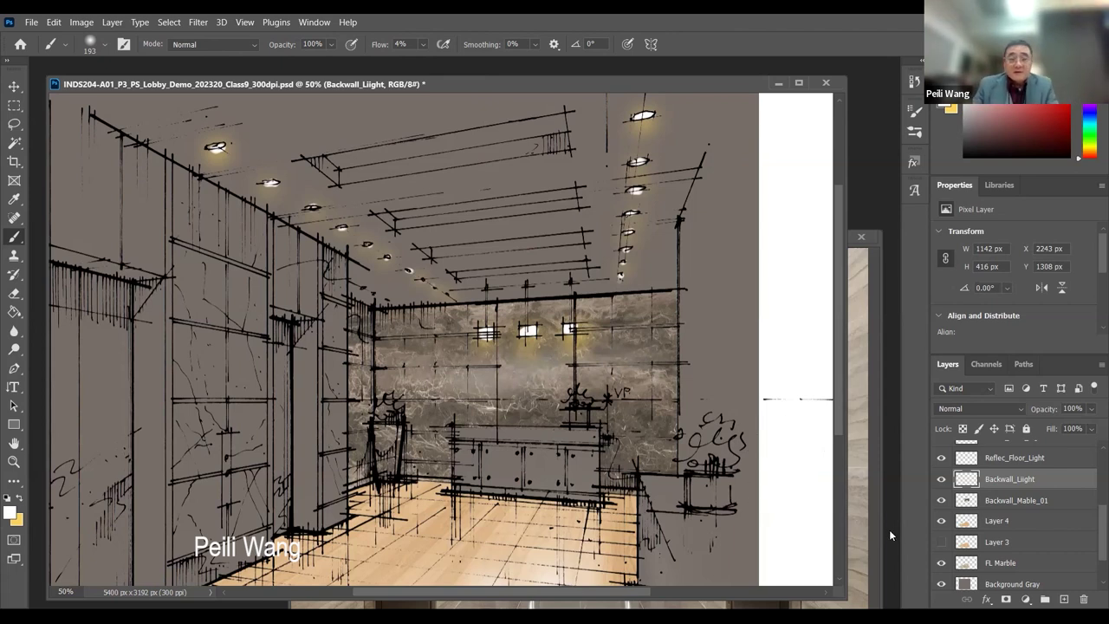
{"action": "scroll", "coordinate": [1091, 523], "scroll_direction": "down", "scroll_amount": 2}
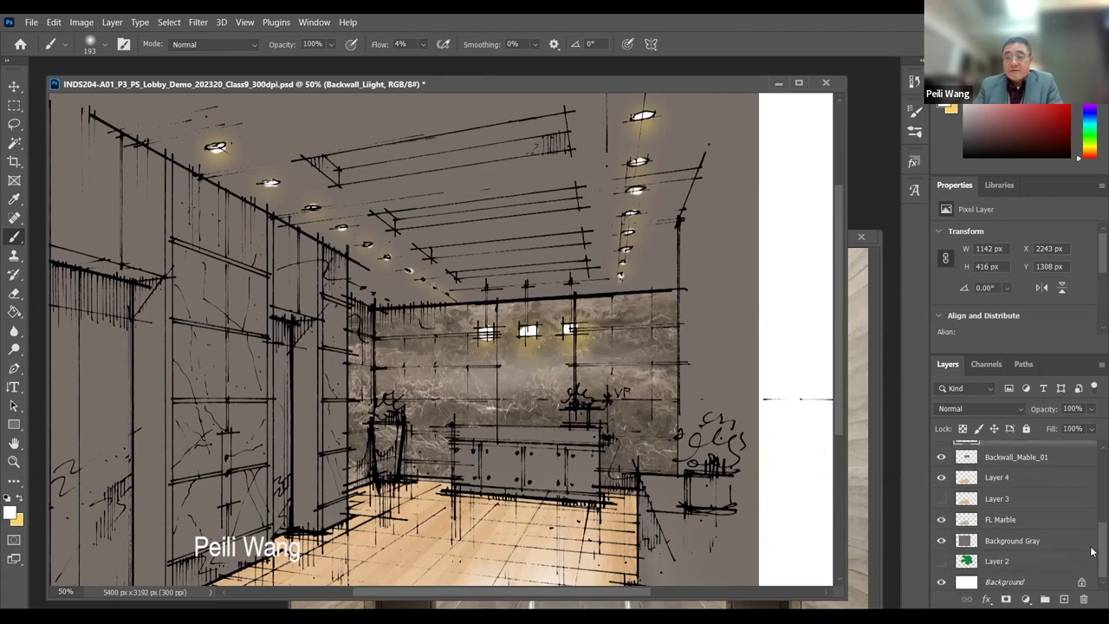
{"action": "scroll", "coordinate": [1093, 554], "scroll_direction": "up", "scroll_amount": 5}
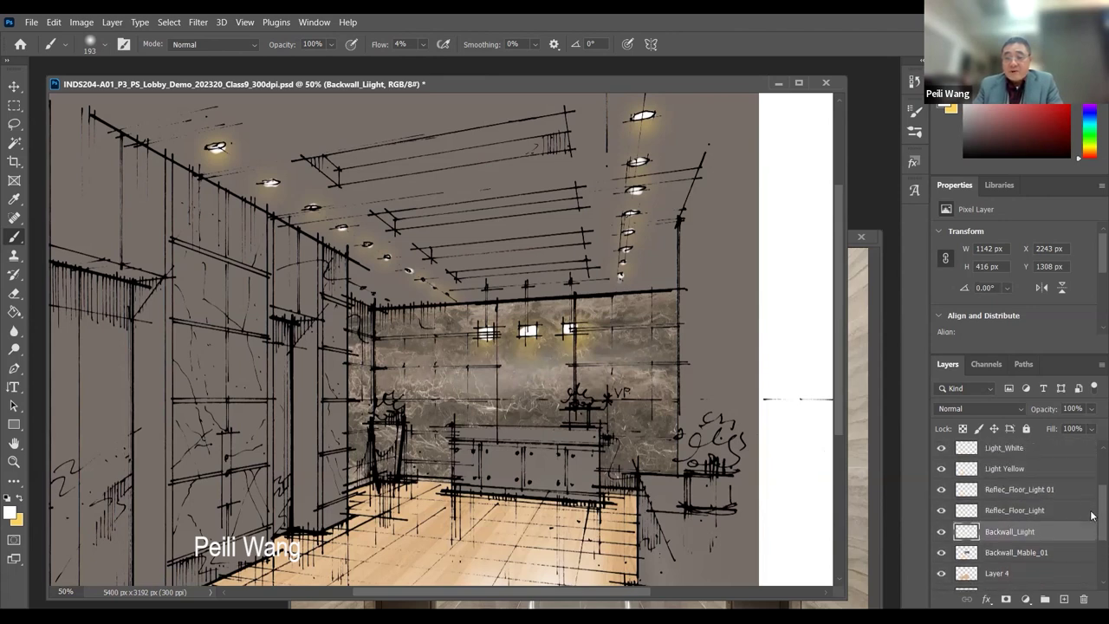
{"action": "left_click", "coordinate": [1038, 554]}
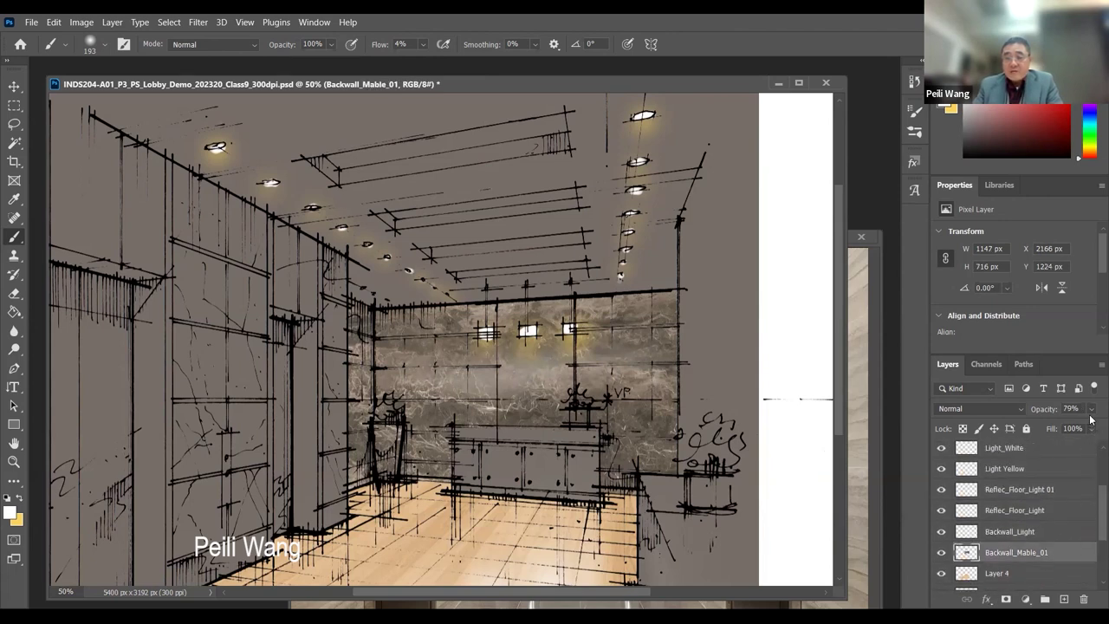
- Raise the marble back-wall layer to 100% opacity, save the file, and reselect Backwall_Light
{"action": "left_click_drag", "start_coordinate": [1090, 412], "coordinate": [1092, 432]}
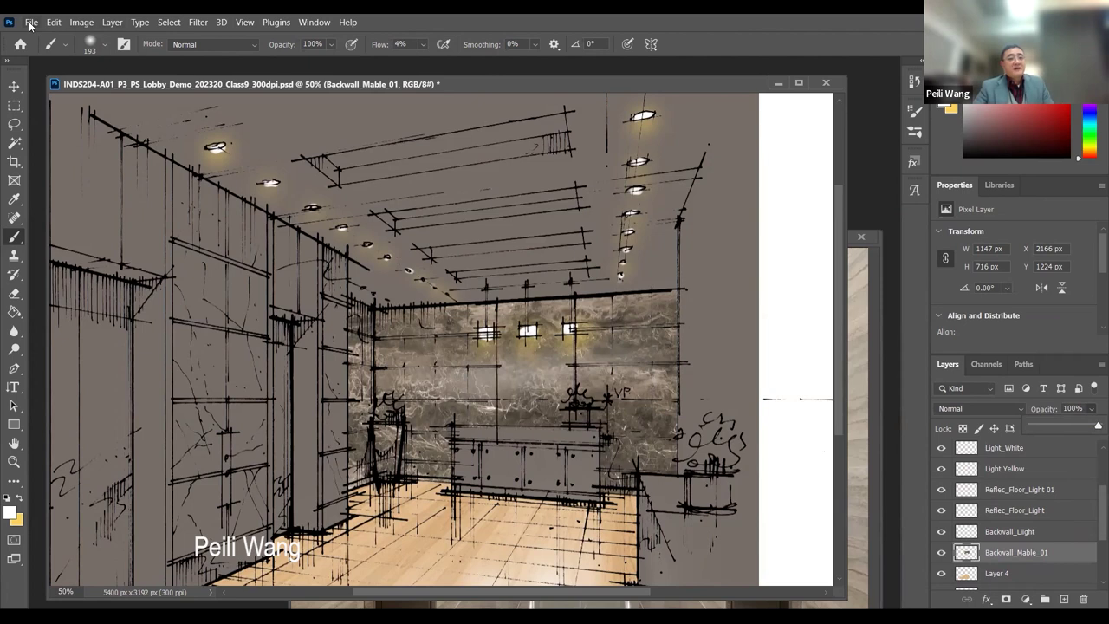
{"action": "key", "text": "alt+f"}
{"action": "left_click", "coordinate": [49, 176]}
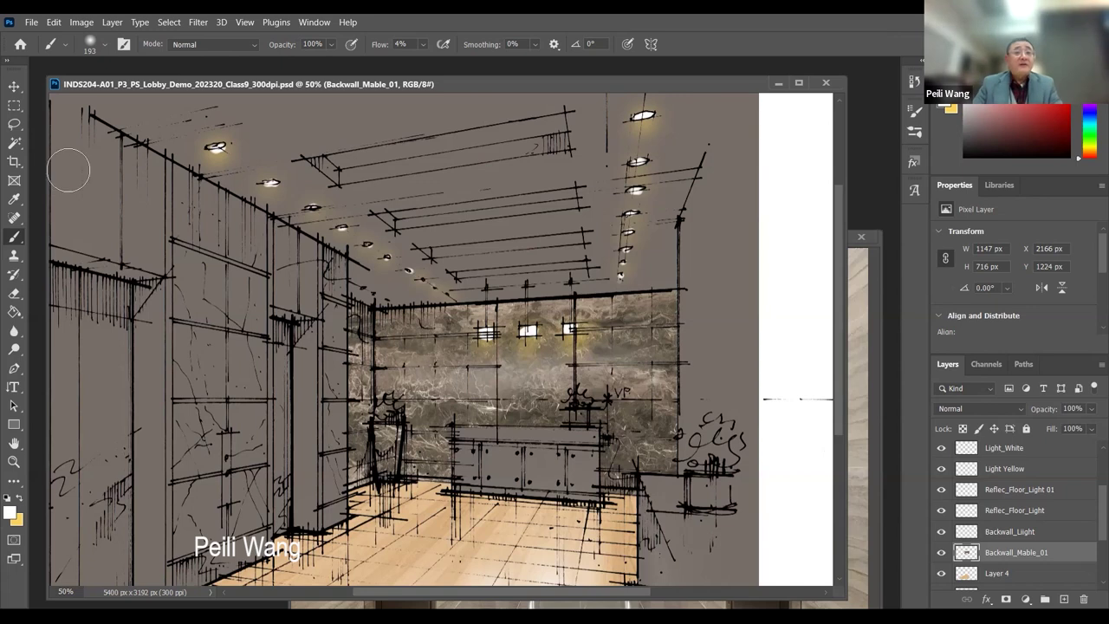
{"action": "left_click", "coordinate": [1020, 531]}
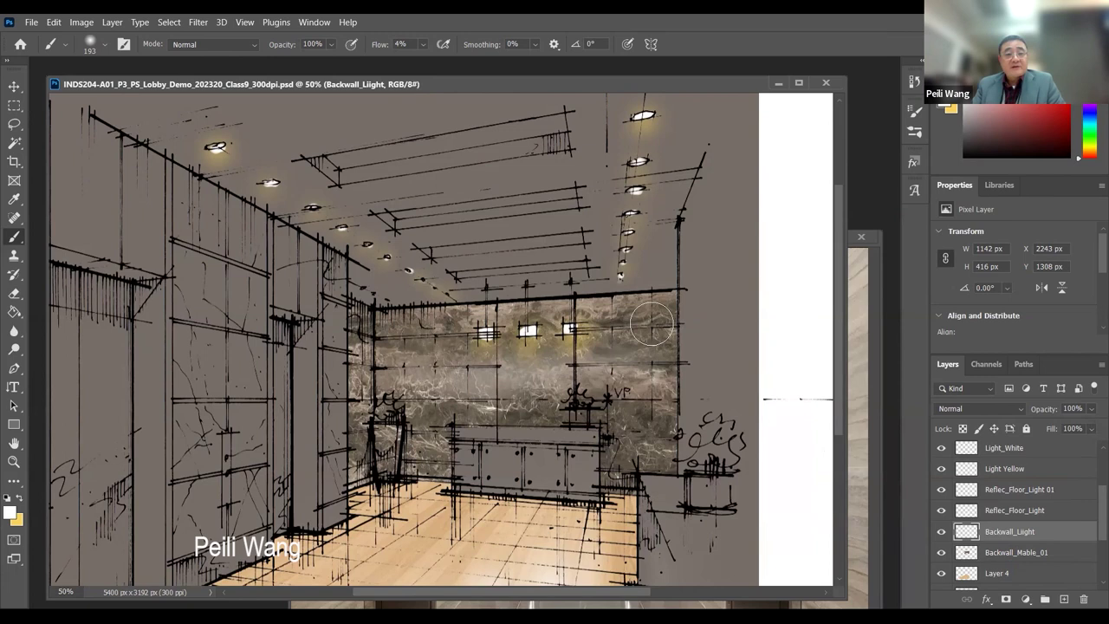
- Create a layer named Backwall_LightYellow and swap yellow into the foreground colour
{"action": "left_click", "coordinate": [1064, 599]}
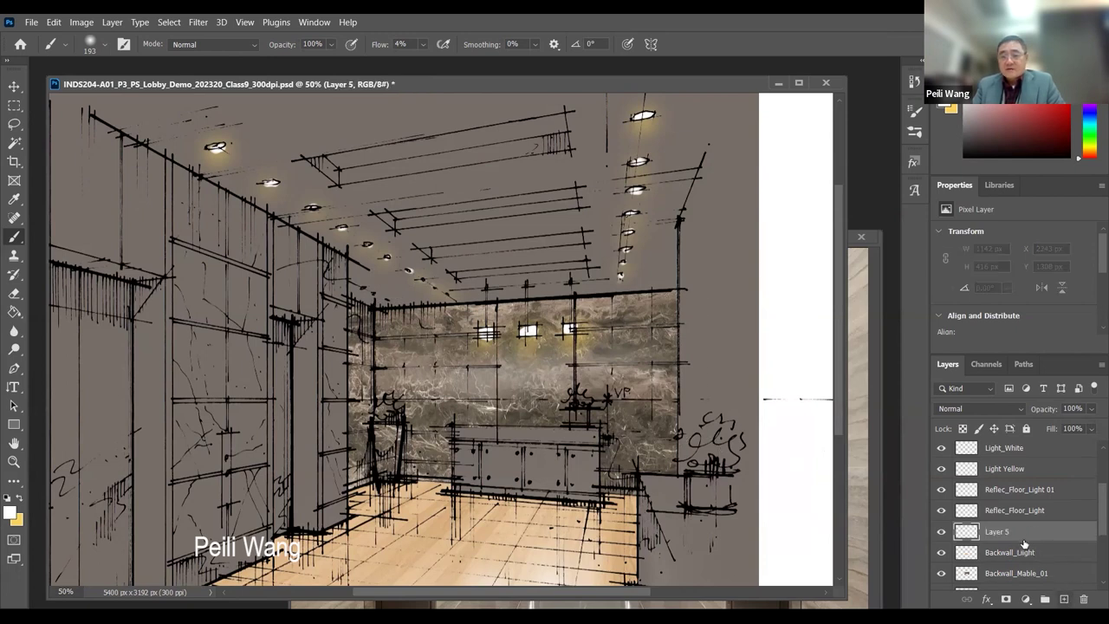
{"action": "double_click", "coordinate": [1009, 533]}
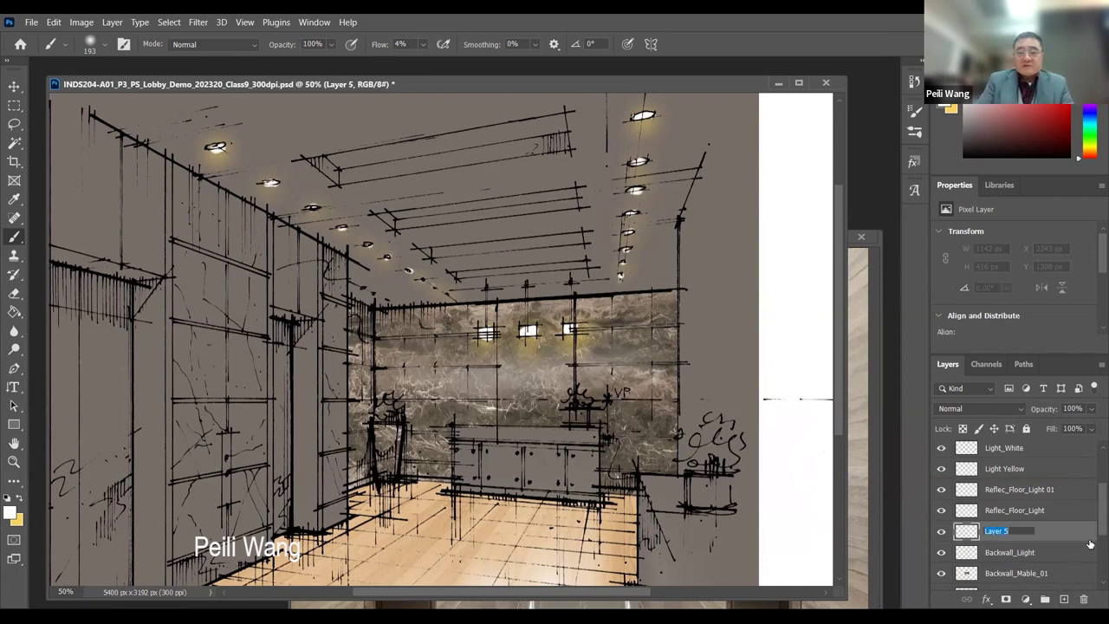
{"action": "type", "text": "Backwall_LightYel"}
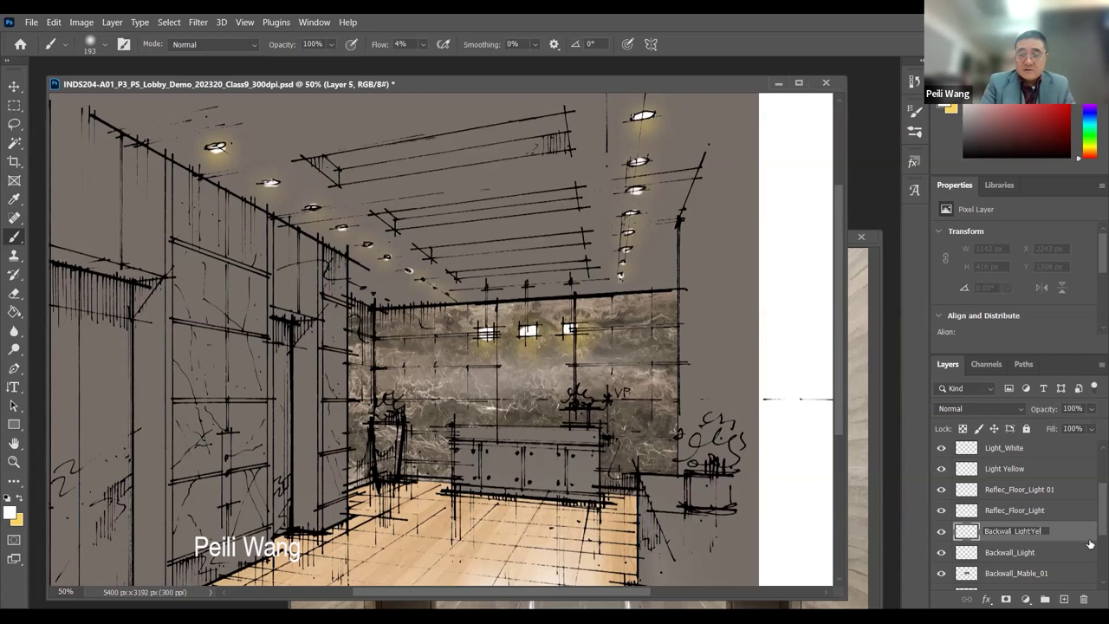
{"action": "left_click", "coordinate": [1048, 552]}
{"action": "left_click", "coordinate": [1026, 531]}
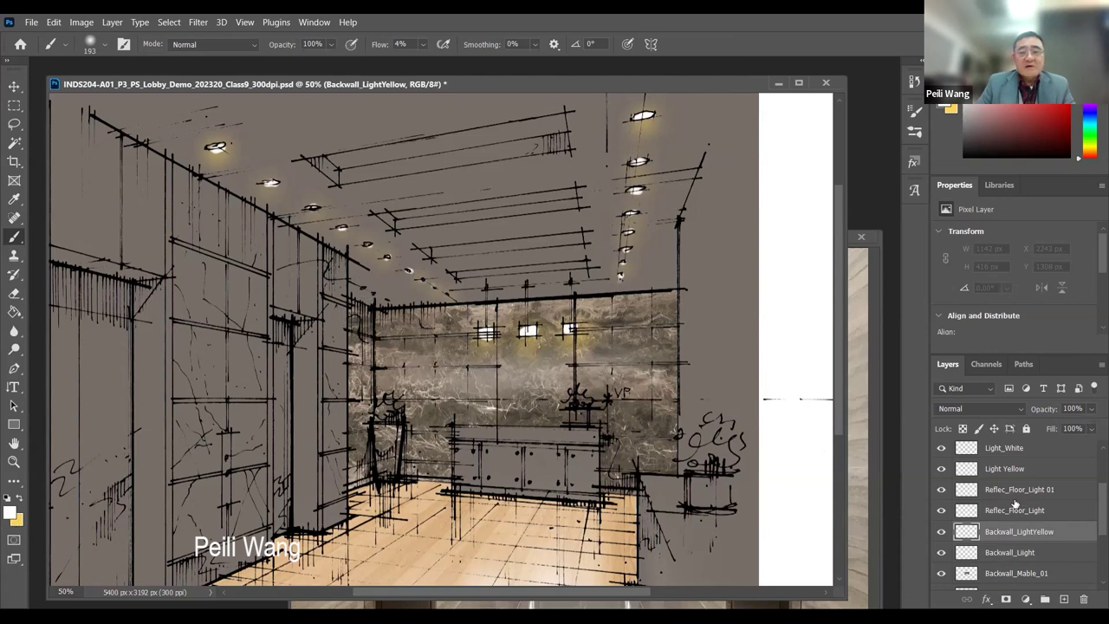
{"action": "left_click", "coordinate": [20, 501]}
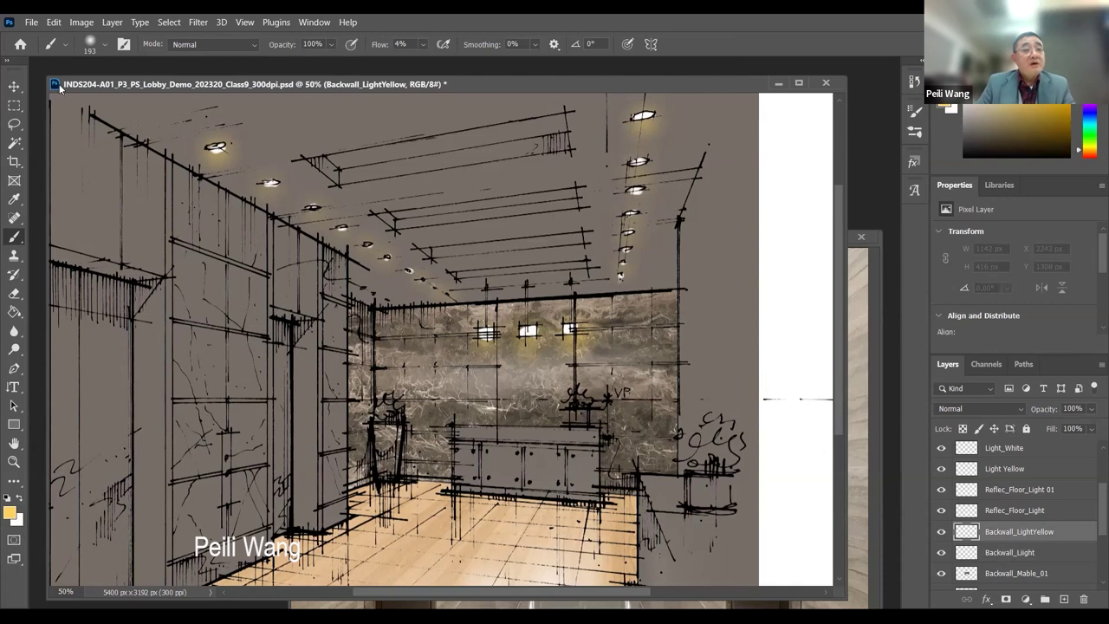
- Set the brush to 338 px with 13% flow
{"action": "left_click", "coordinate": [105, 44]}
{"action": "type", "text": "338"}
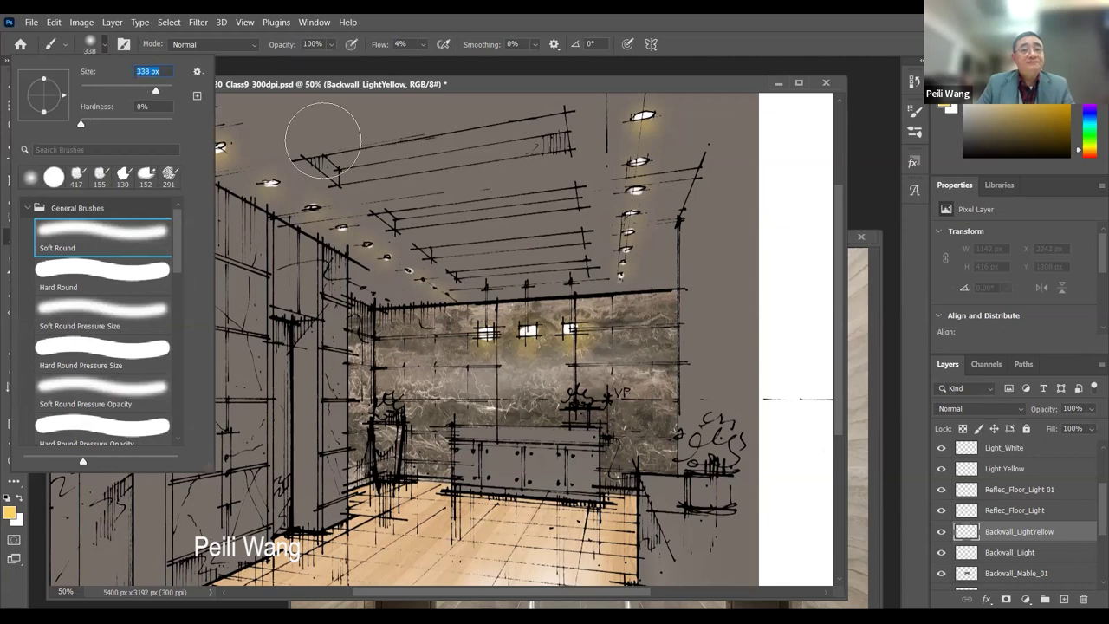
{"action": "left_click", "coordinate": [481, 52]}
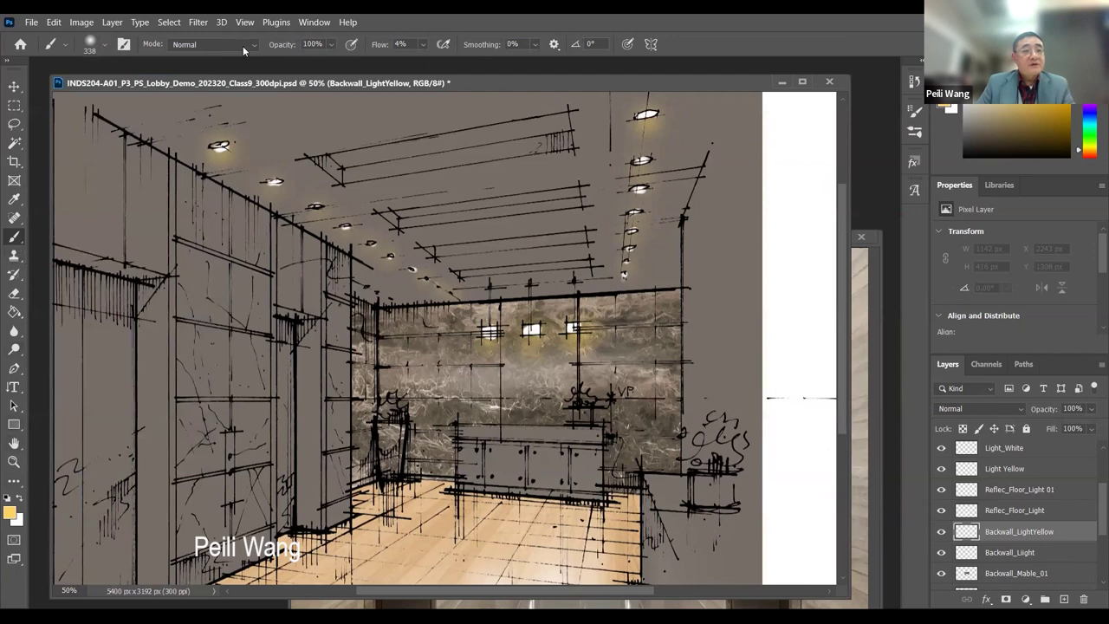
{"action": "left_click", "coordinate": [424, 44]}
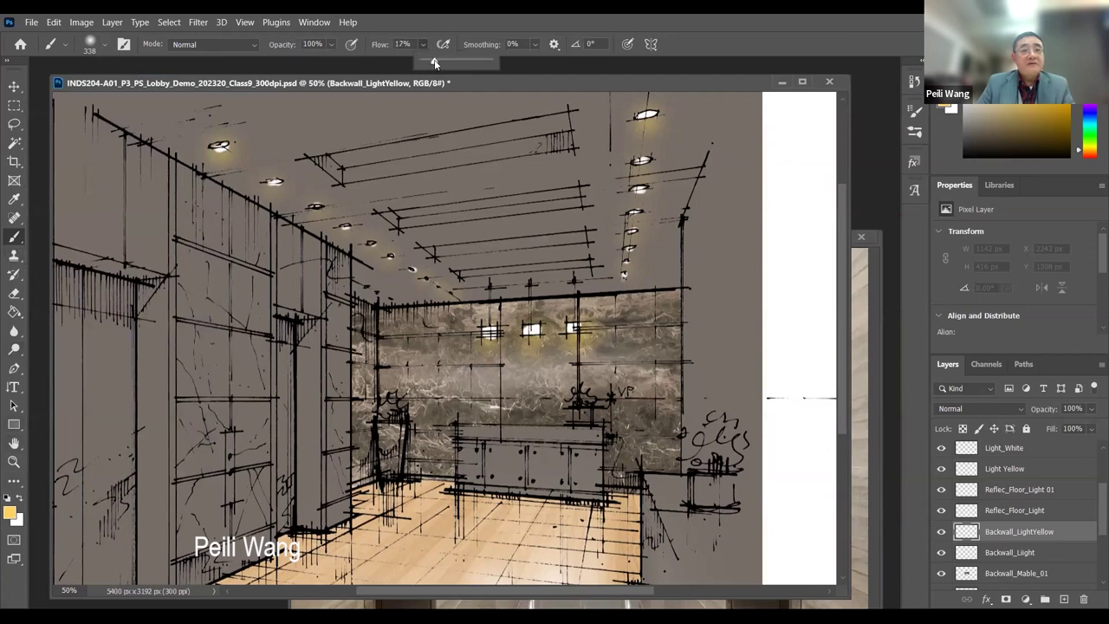
{"action": "left_click_drag", "start_coordinate": [432, 66], "coordinate": [431, 64]}
- Paint a soft yellow glow along the back wall's top, redoing the first attempt, then shrink the brush
{"action": "mouse_move", "coordinate": [388, 322]}
{"action": "left_mouse_down"}
{"action": "mouse_move", "coordinate": [499, 309]}
{"action": "mouse_move", "coordinate": [460, 381]}
{"action": "left_mouse_up"}
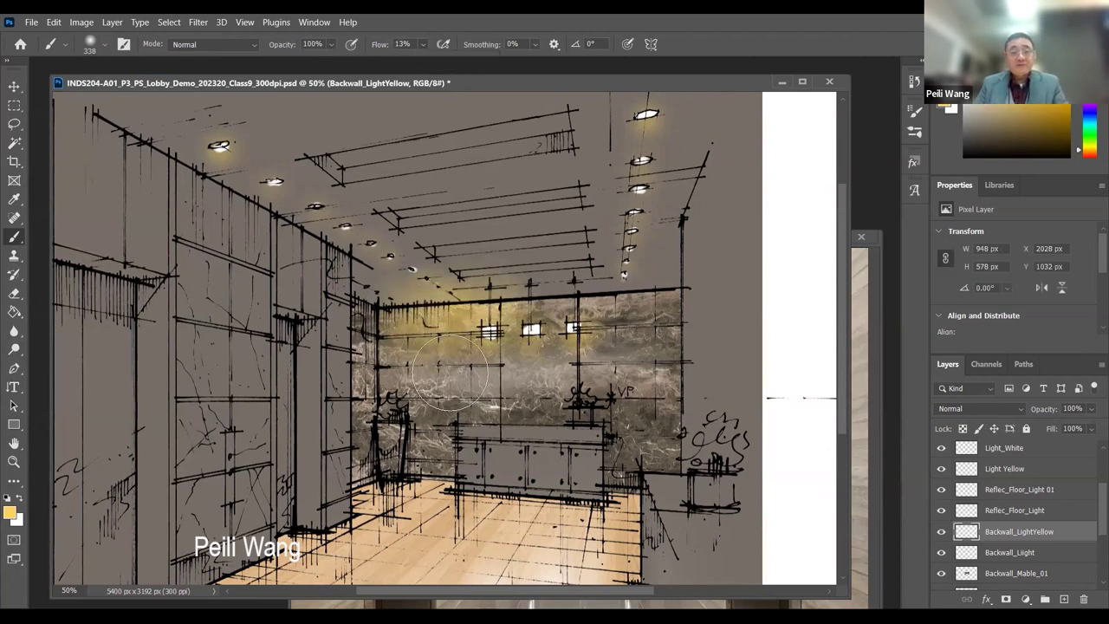
{"action": "key", "text": "ctrl+z"}
{"action": "key", "text": "ctrl+z"}
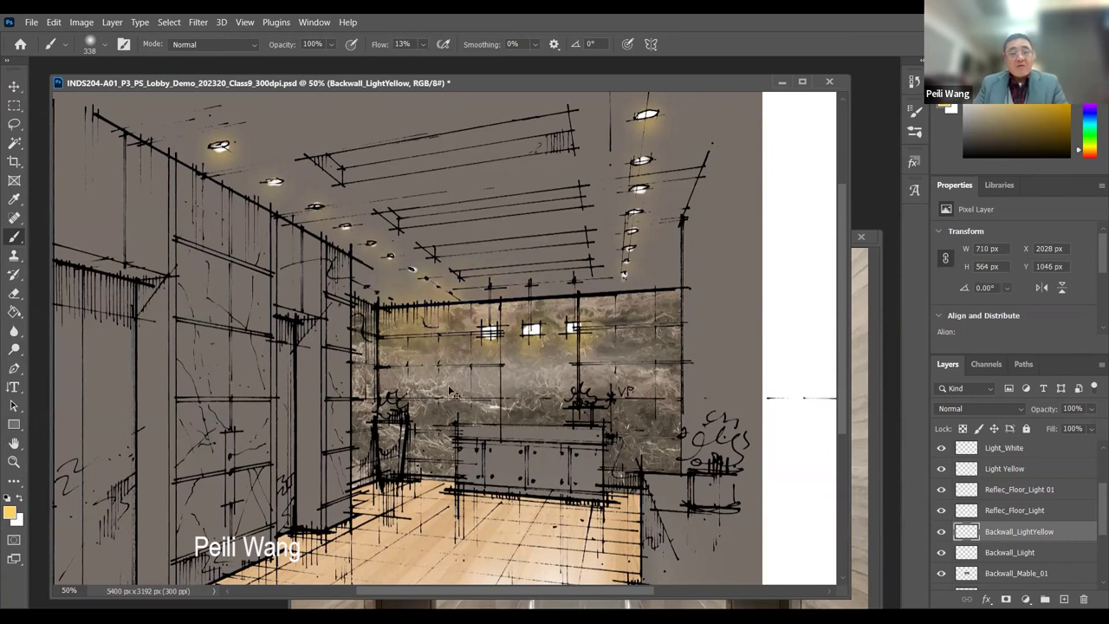
{"action": "key", "text": "ctrl+z"}
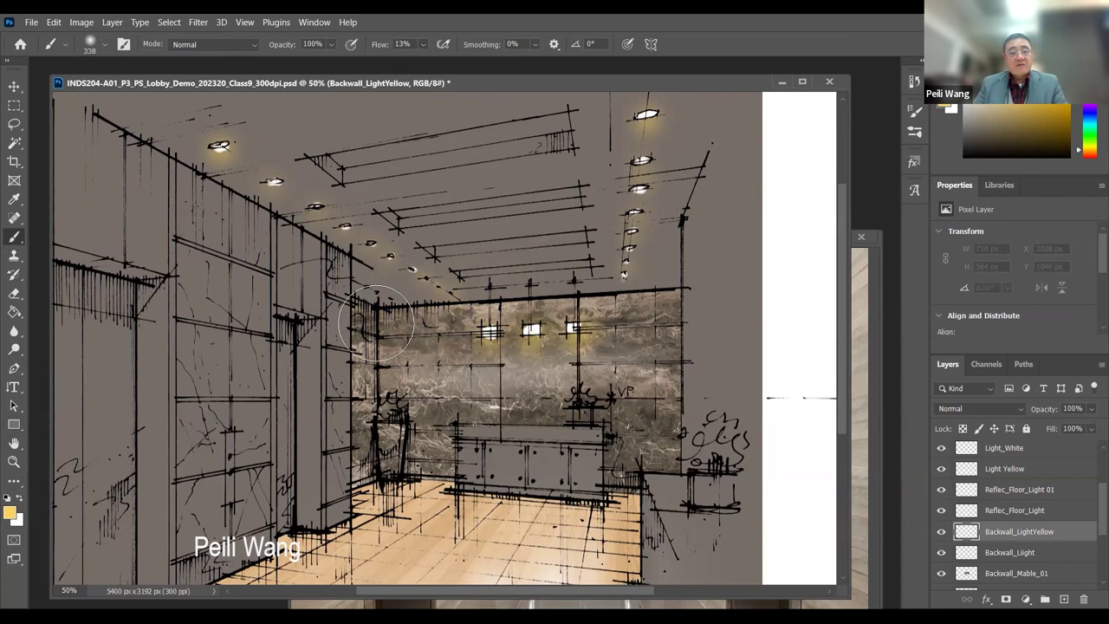
{"action": "left_click", "coordinate": [378, 324]}
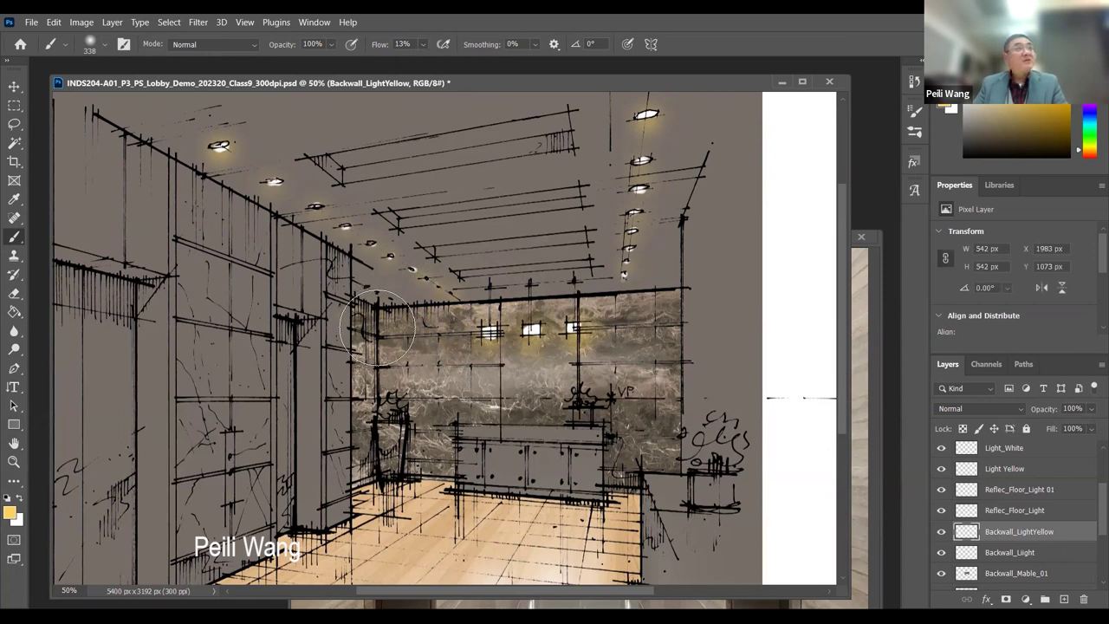
{"action": "mouse_move", "coordinate": [690, 302]}
{"action": "left_mouse_down"}
{"action": "mouse_move", "coordinate": [469, 338]}
{"action": "mouse_move", "coordinate": [381, 332]}
{"action": "left_mouse_up"}
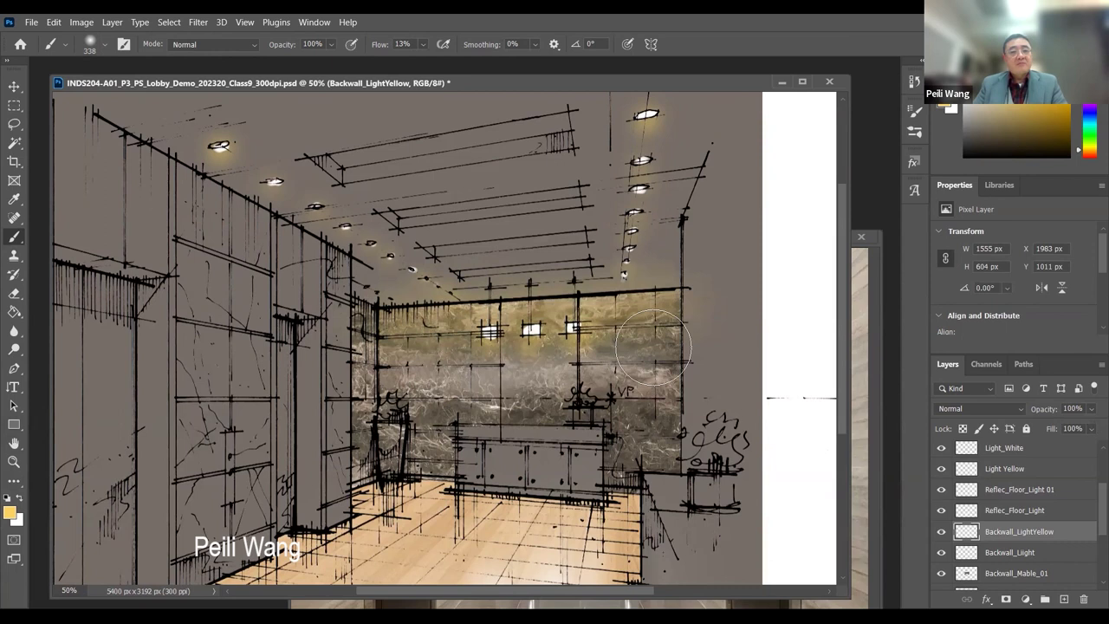
{"action": "left_click", "coordinate": [688, 336], "text": "shift"}
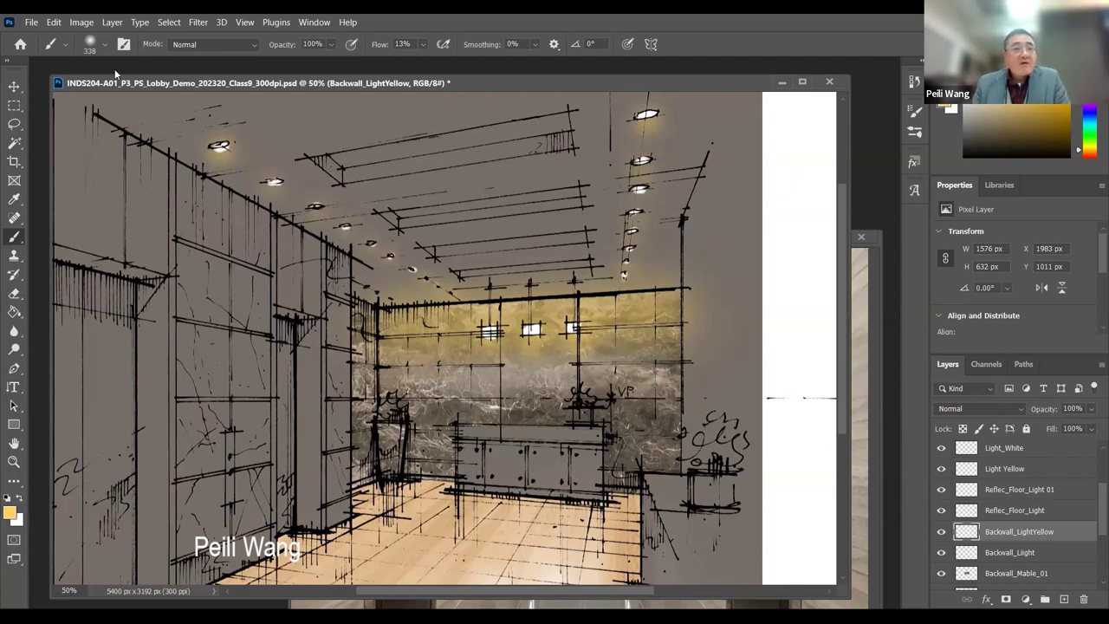
{"action": "left_click", "coordinate": [106, 45]}
{"action": "key", "text": "bracketleft"}
{"action": "key", "text": "bracketleft"}
{"action": "key", "text": "bracketleft"}
{"action": "key", "text": "bracketleft"}
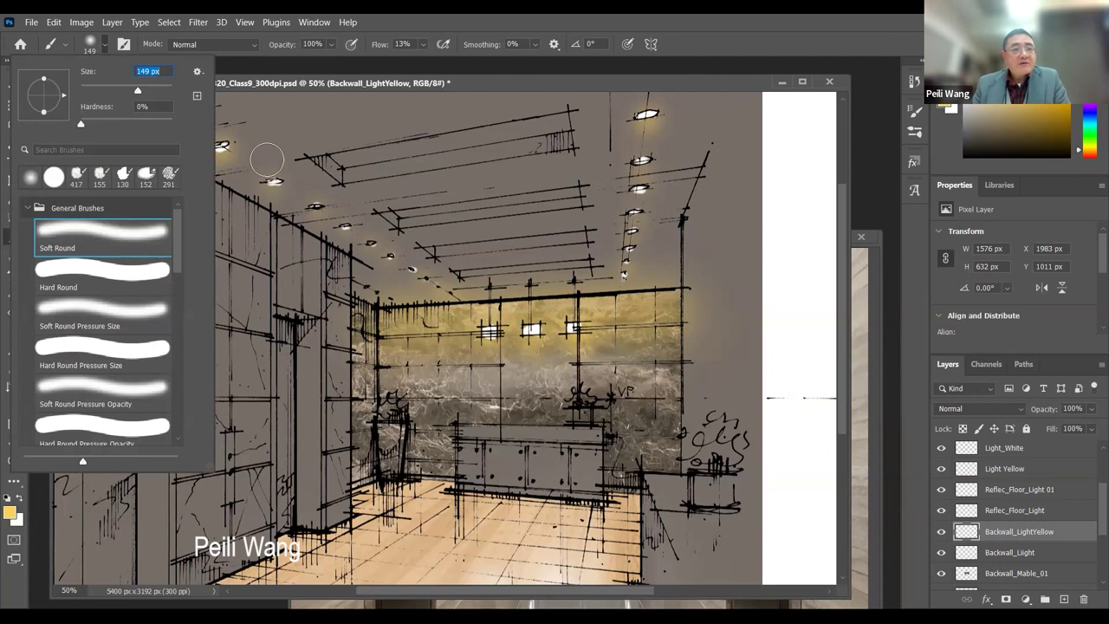
- Switch to white and paint a brighter band along the wall's top edge, toggling the layer to compare
{"action": "key", "text": "Return"}
{"action": "left_click", "coordinate": [18, 500]}
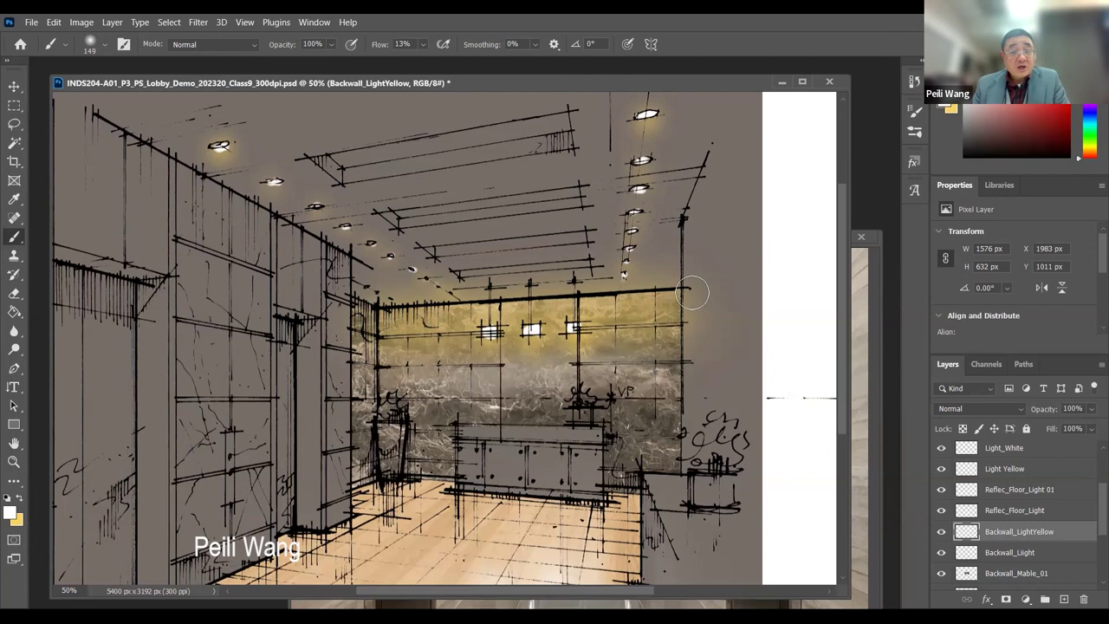
{"action": "left_click", "coordinate": [368, 319], "text": "shift"}
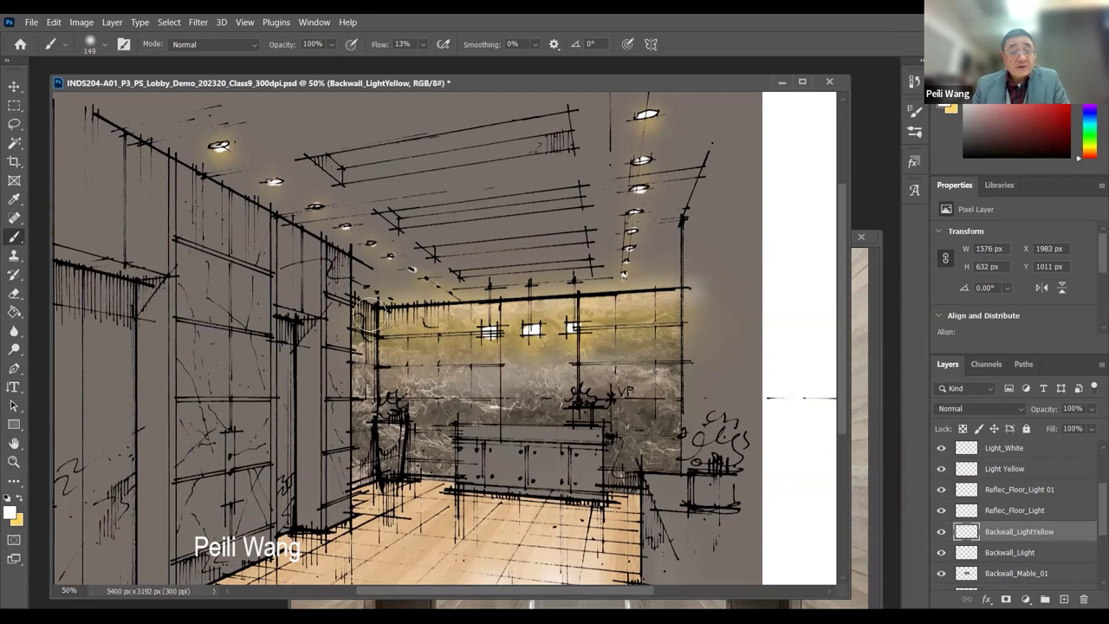
{"action": "left_click", "coordinate": [706, 295]}
{"action": "left_click", "coordinate": [365, 319], "text": "shift"}
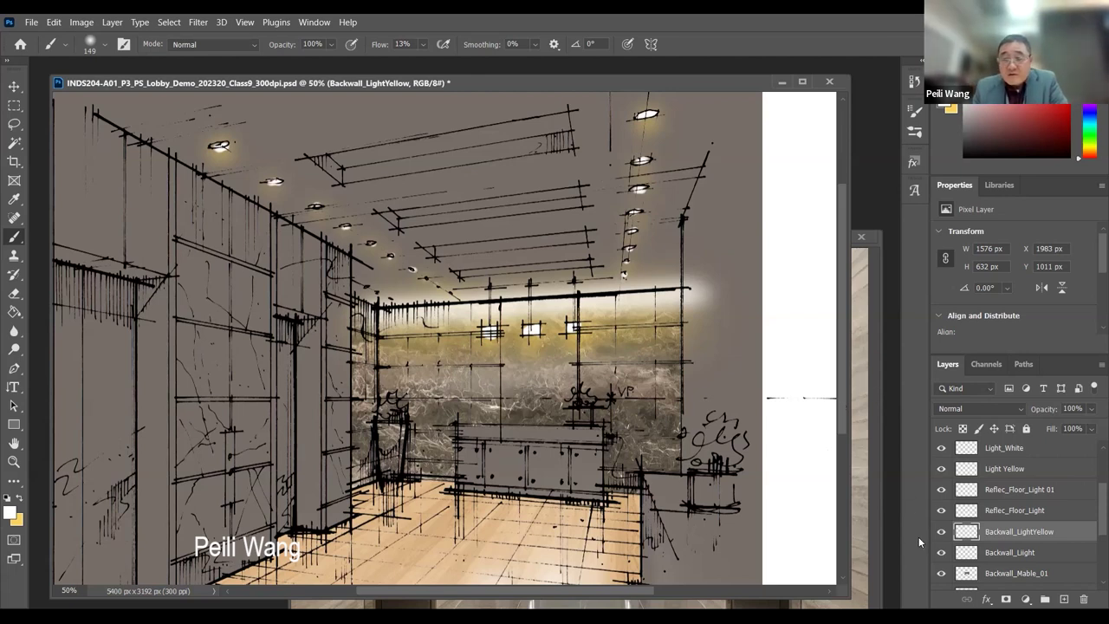
{"action": "left_click", "coordinate": [941, 531]}
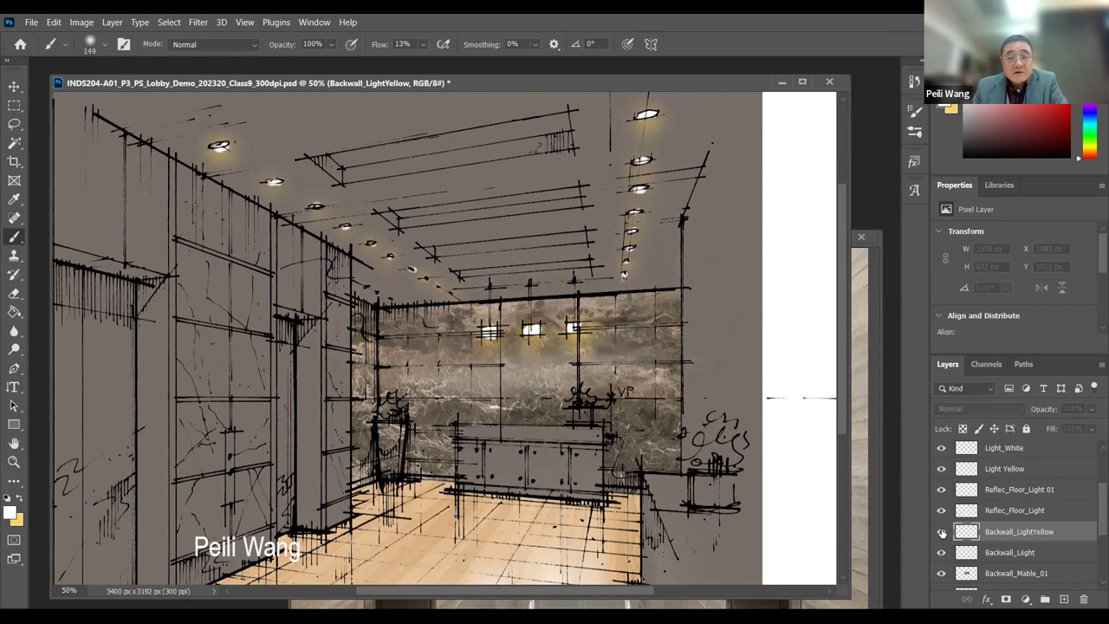
{"action": "left_click", "coordinate": [941, 531]}
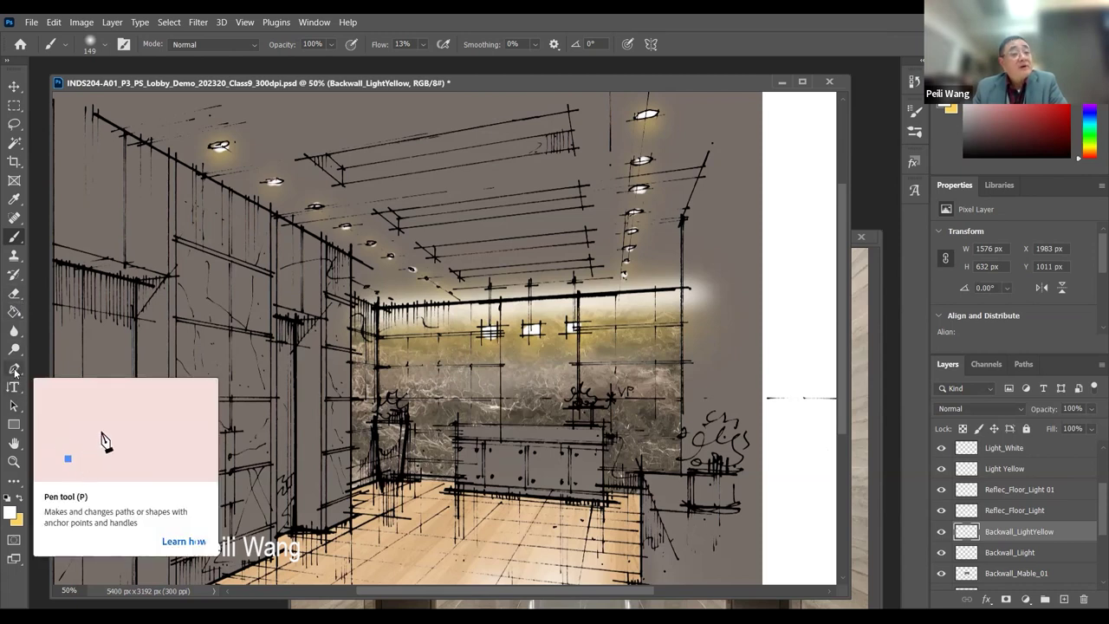
- Switch to the Eraser with a Hard Round tip
{"action": "key", "text": "e"}
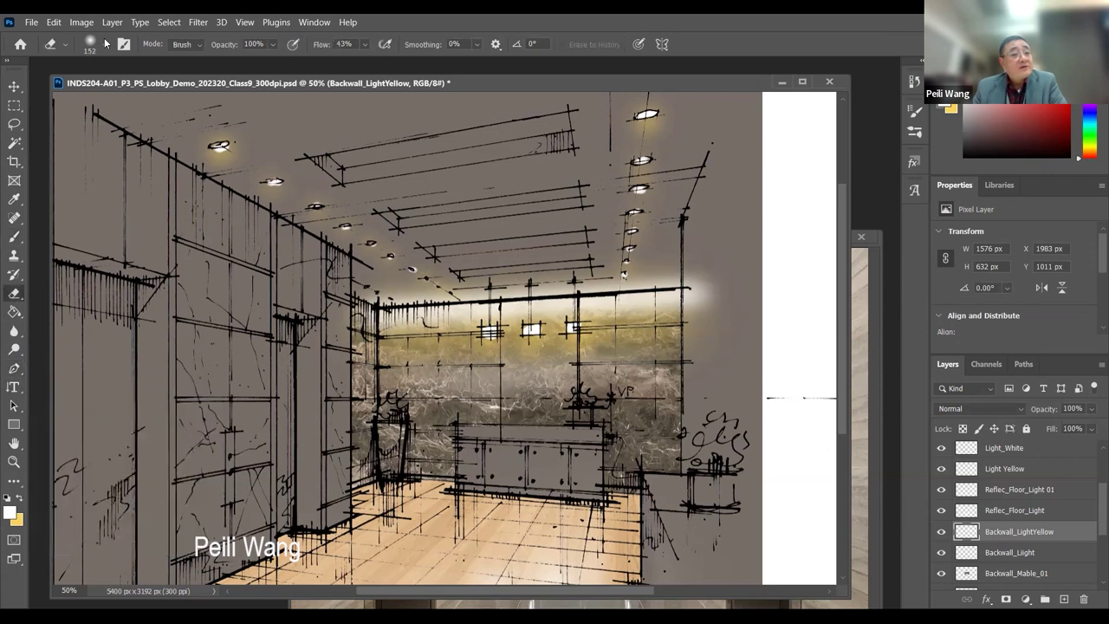
{"action": "right_click", "coordinate": [85, 197]}
{"action": "left_click", "coordinate": [100, 272]}
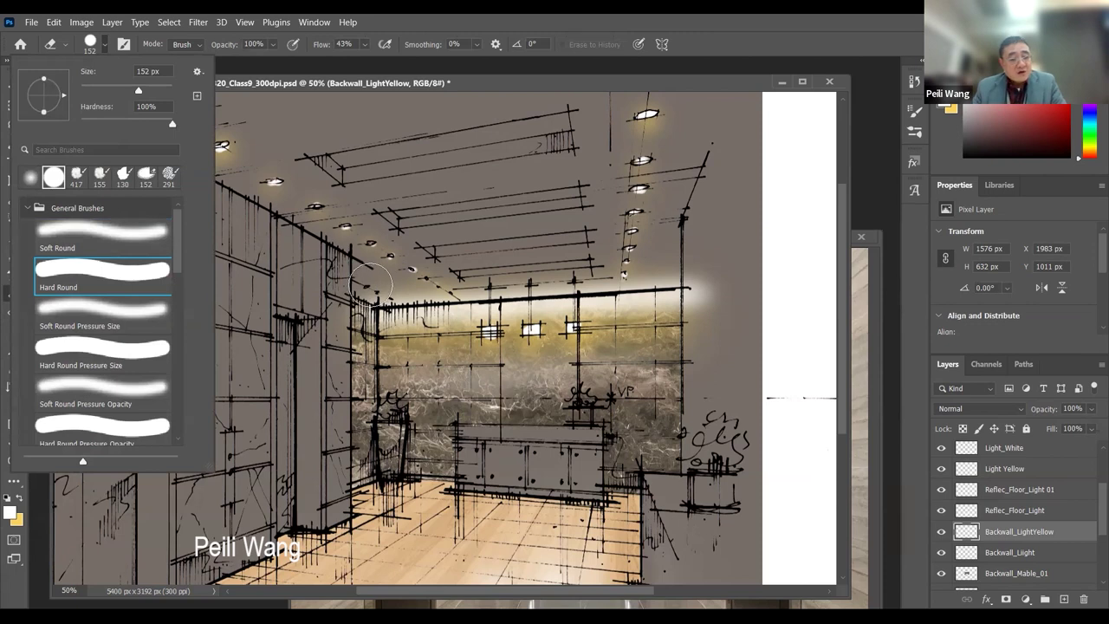
{"action": "left_click", "coordinate": [370, 289]}
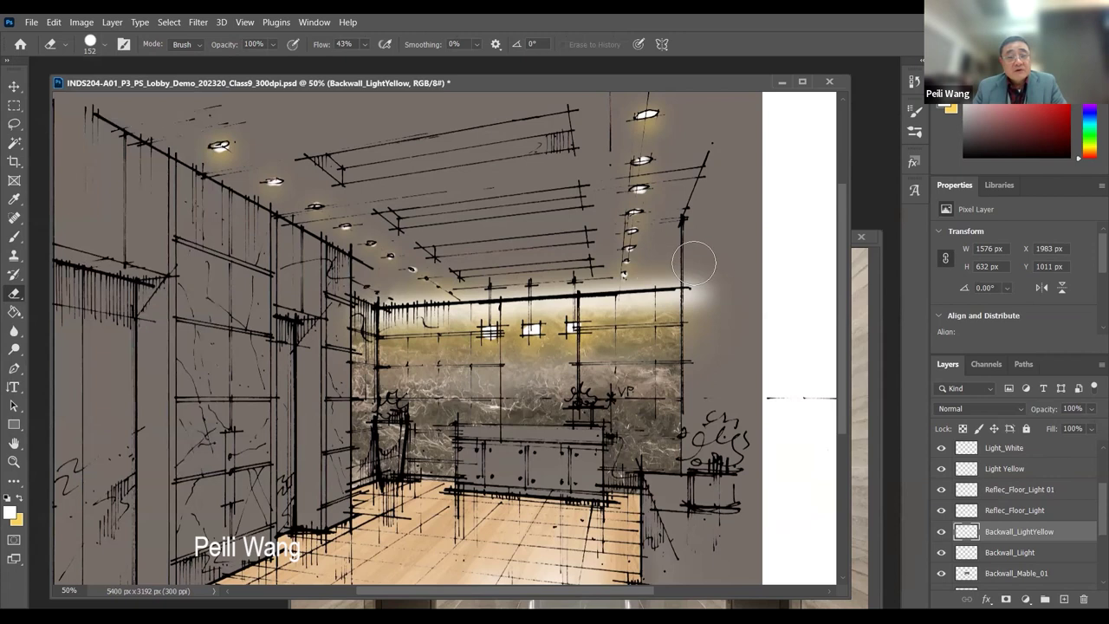
- Erase the glow spilling past the wall's top edge and right end, then save the file
{"action": "left_click", "coordinate": [365, 287], "text": "shift"}
{"action": "left_click_drag", "start_coordinate": [690, 250], "coordinate": [699, 285]}
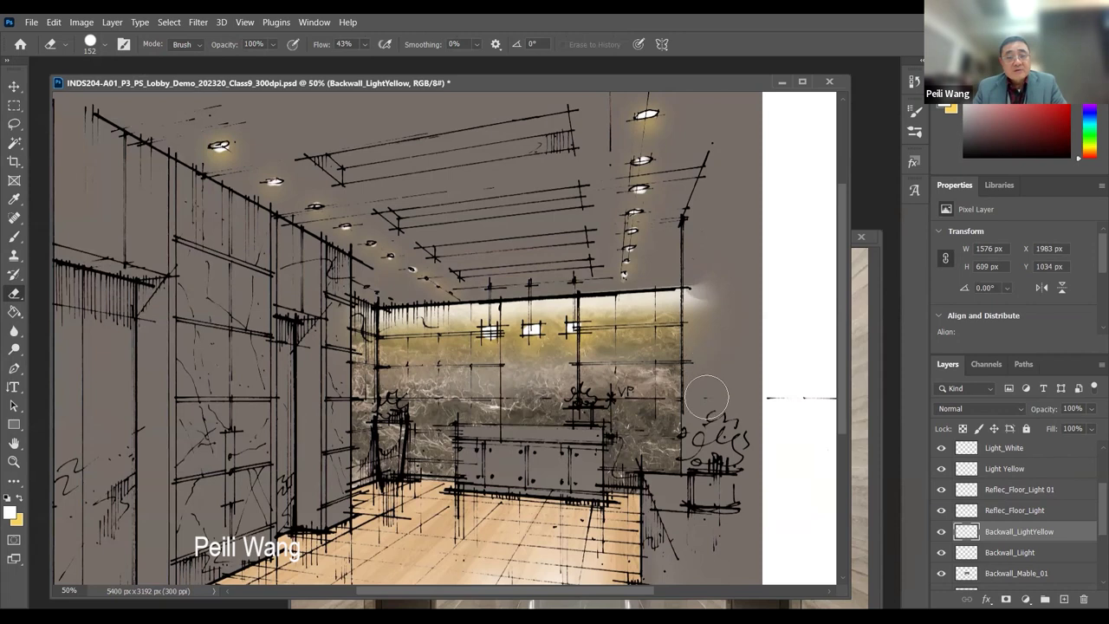
{"action": "left_click", "coordinate": [359, 286], "text": "shift"}
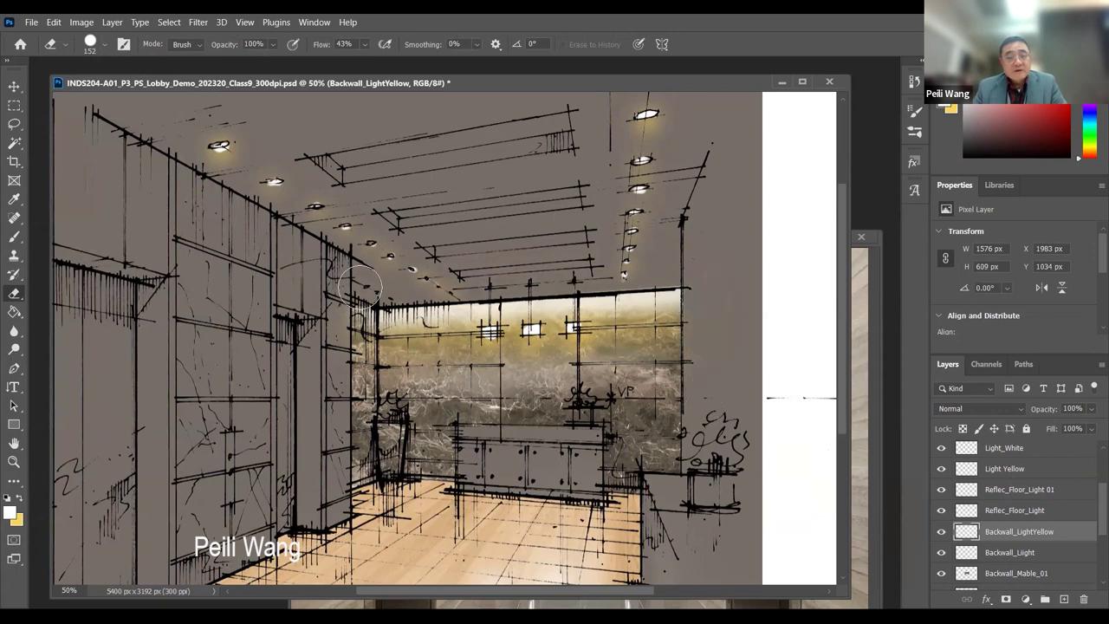
{"action": "left_click", "coordinate": [362, 286]}
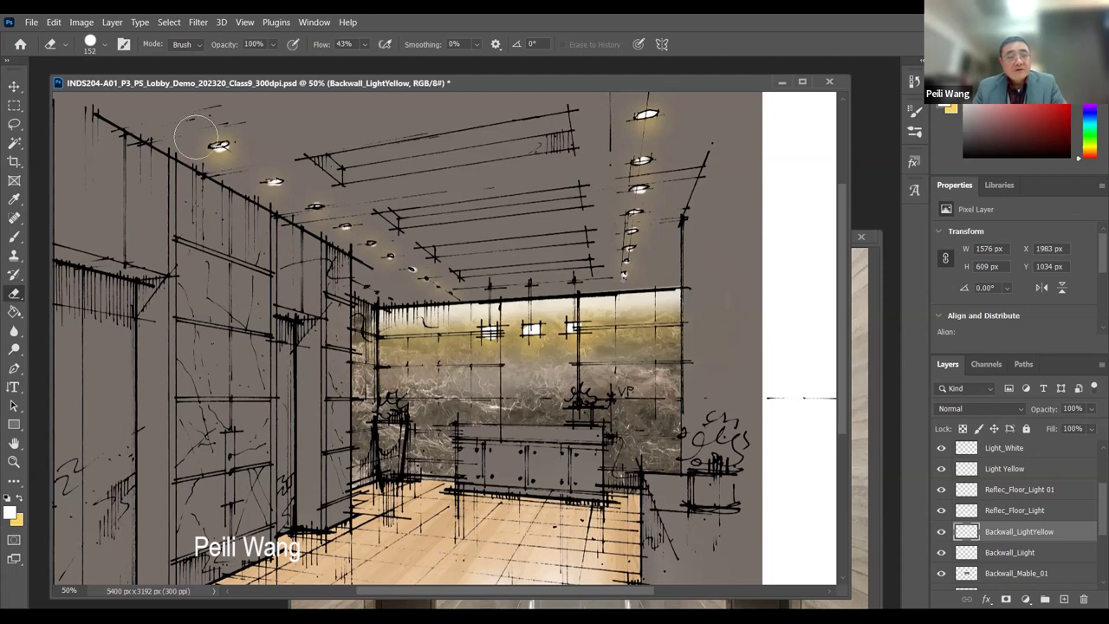
{"action": "left_click", "coordinate": [30, 21]}
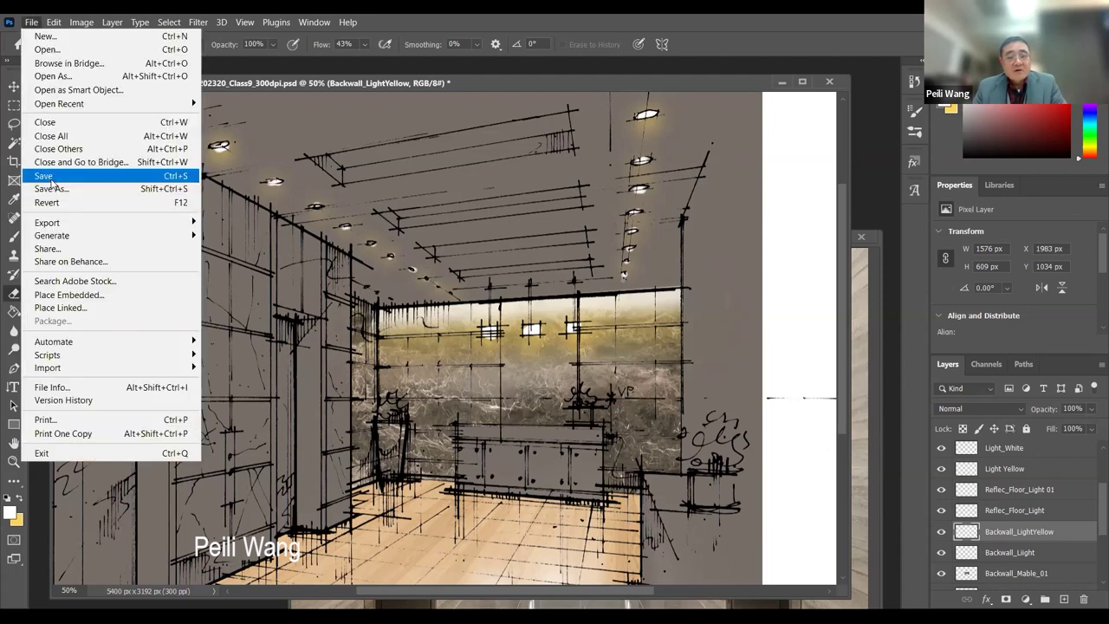
{"action": "left_click", "coordinate": [39, 174]}
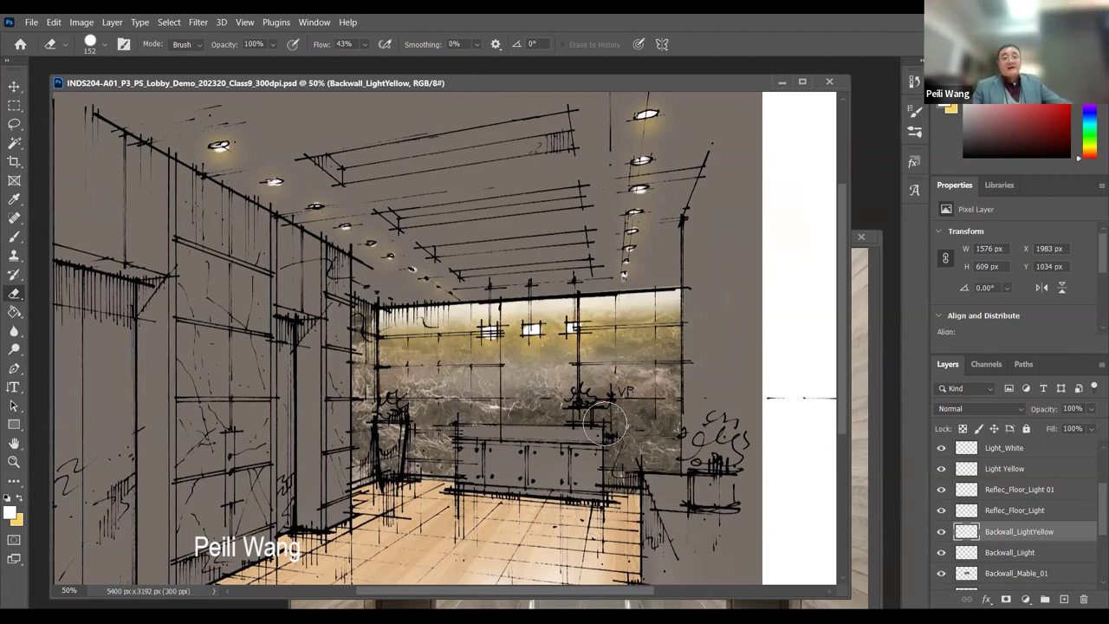
- Zoom out to 25% to see the lobby sketch beside both reference photos
{"action": "left_click", "coordinate": [14, 461]}
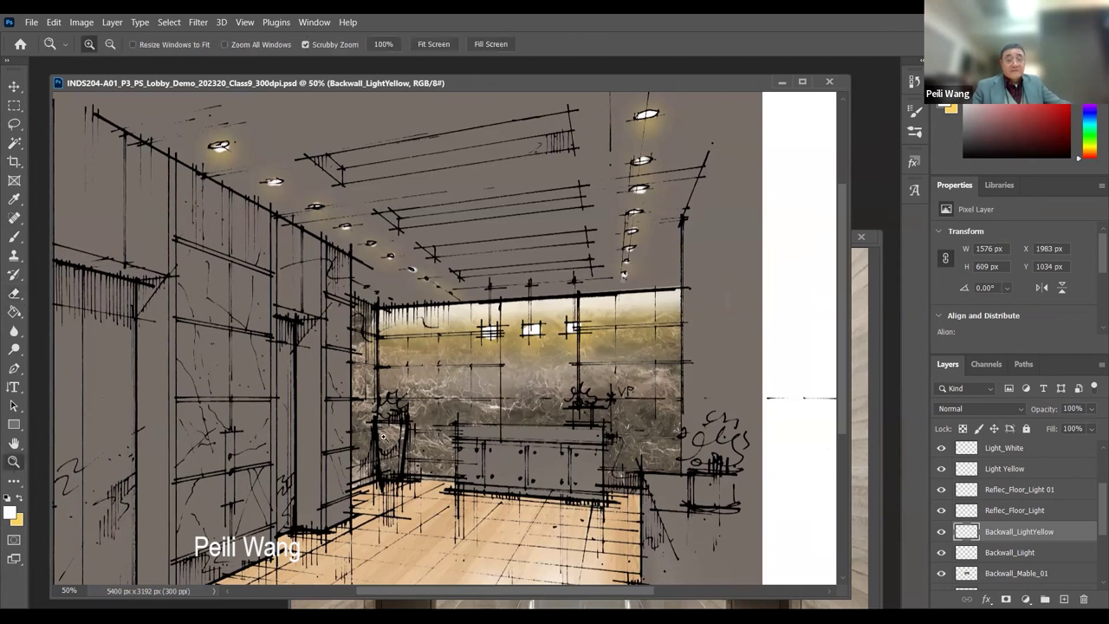
{"action": "key", "text": "alt"}
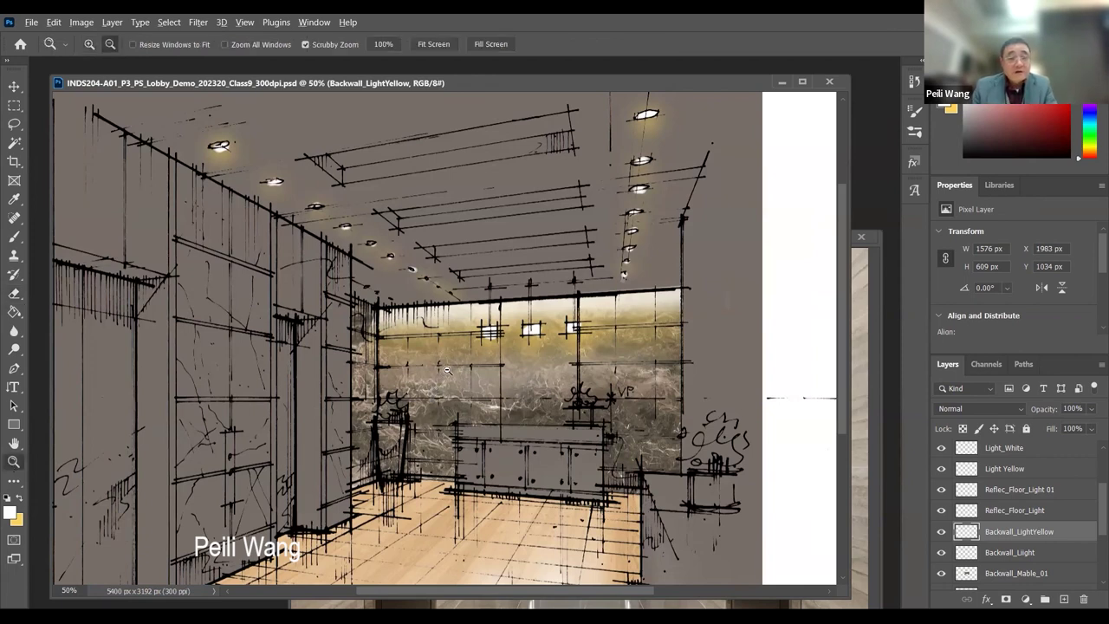
{"action": "left_click", "coordinate": [482, 295], "text": "alt"}
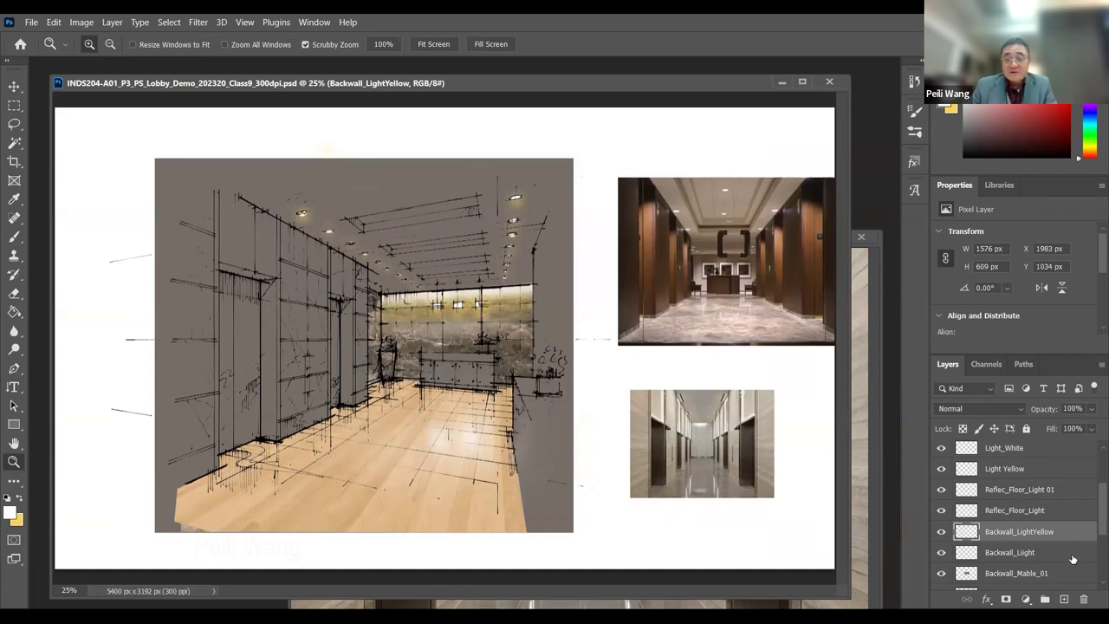
{"action": "scroll", "coordinate": [1091, 531], "scroll_direction": "down", "scroll_amount": 5}
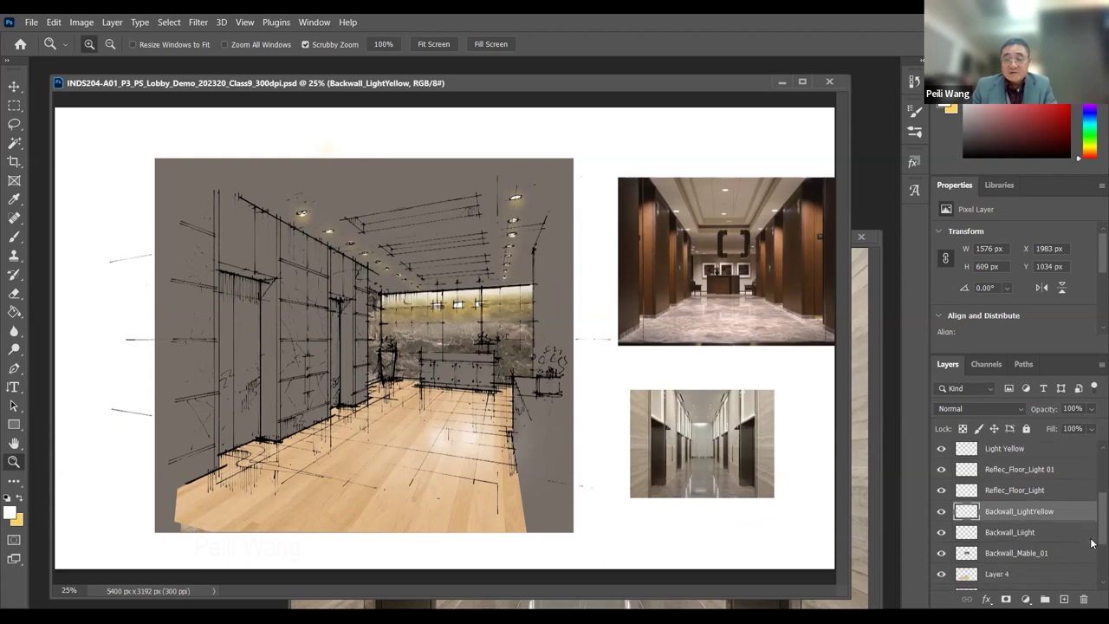
{"action": "scroll", "coordinate": [1092, 511], "scroll_direction": "up", "scroll_amount": 8}
{"action": "scroll", "coordinate": [1091, 501], "scroll_direction": "up", "scroll_amount": 2}
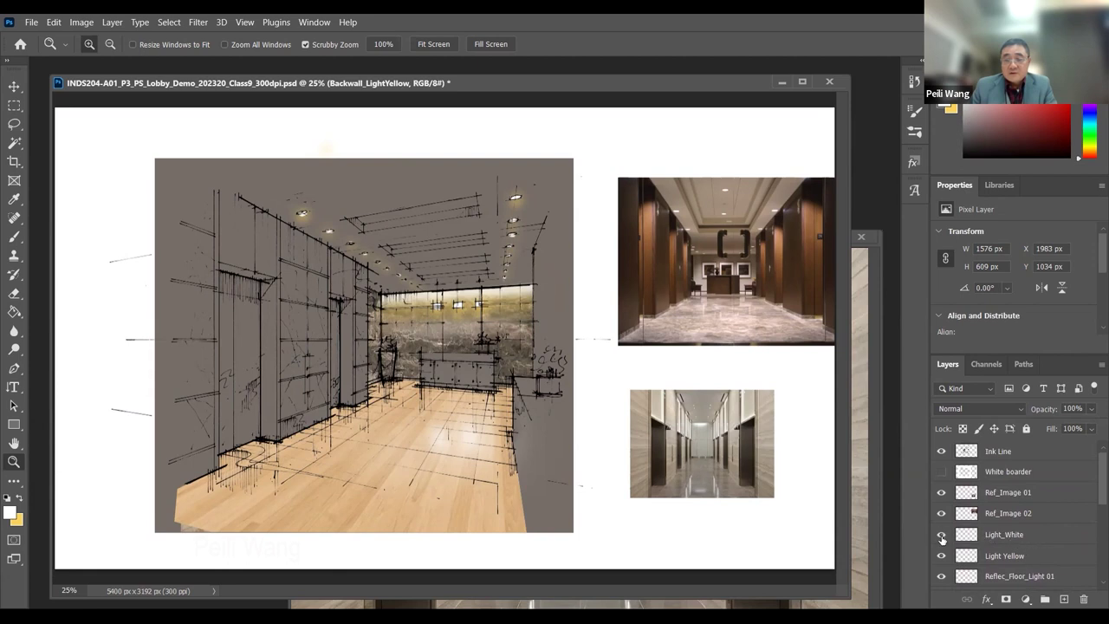
{"action": "scroll", "coordinate": [961, 520], "scroll_direction": "down", "scroll_amount": 3}
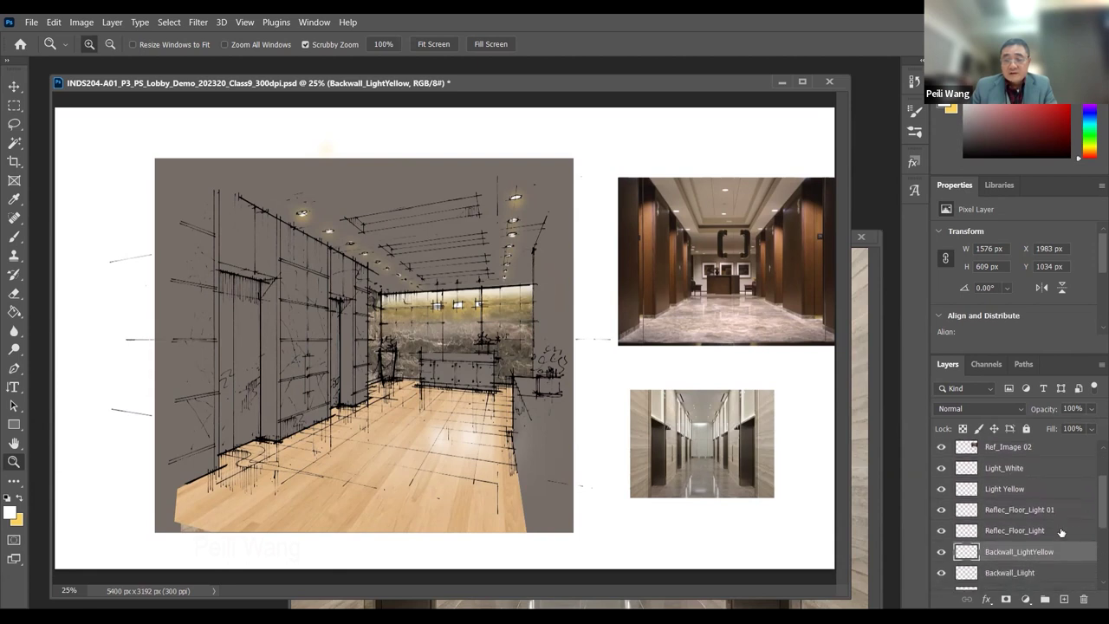
- Add a new layer named Reflec_Floor_Light_02 above Reflec_Floor_Light 01
{"action": "left_click", "coordinate": [941, 508]}
{"action": "left_click", "coordinate": [942, 507]}
{"action": "left_click", "coordinate": [941, 508]}
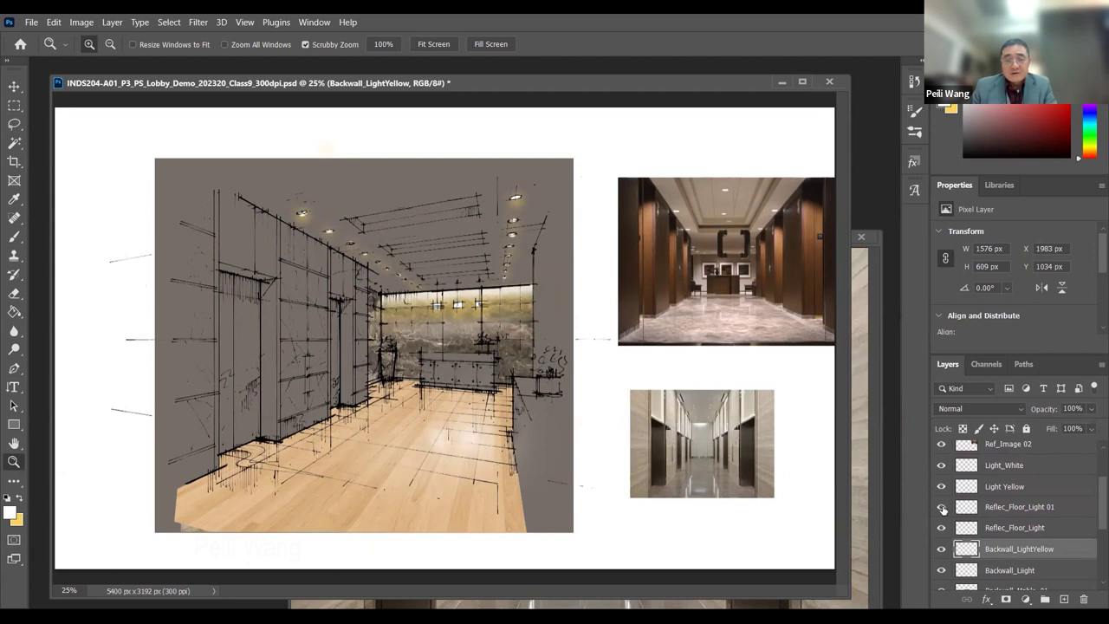
{"action": "left_click", "coordinate": [941, 507]}
{"action": "left_click", "coordinate": [1004, 507]}
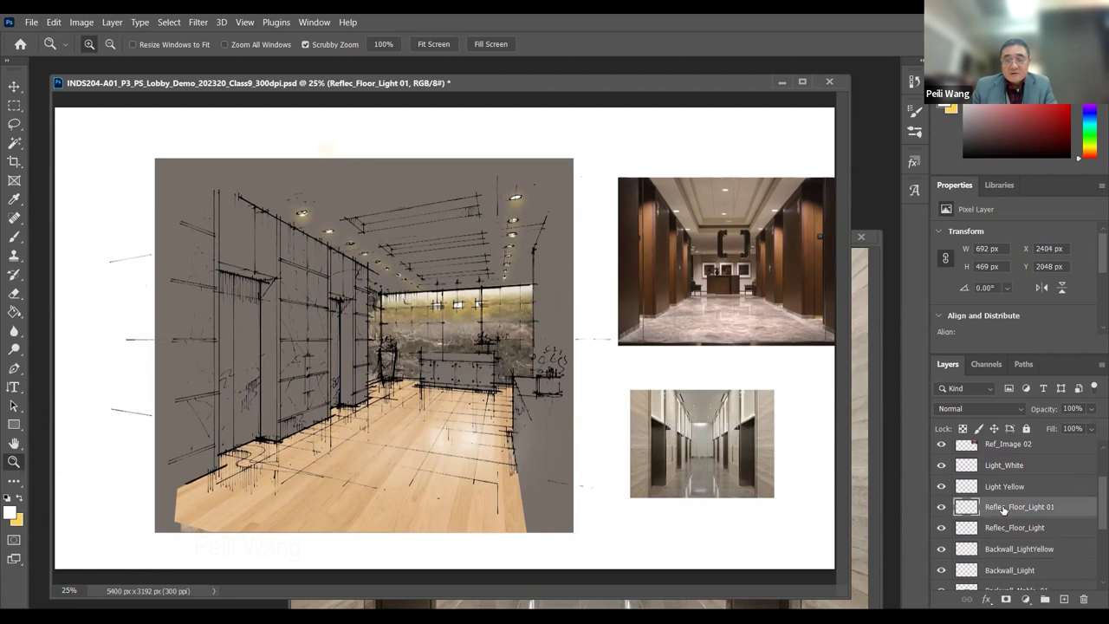
{"action": "left_click", "coordinate": [1064, 598]}
{"action": "double_click", "coordinate": [996, 506]}
{"action": "type", "text": "Re"}
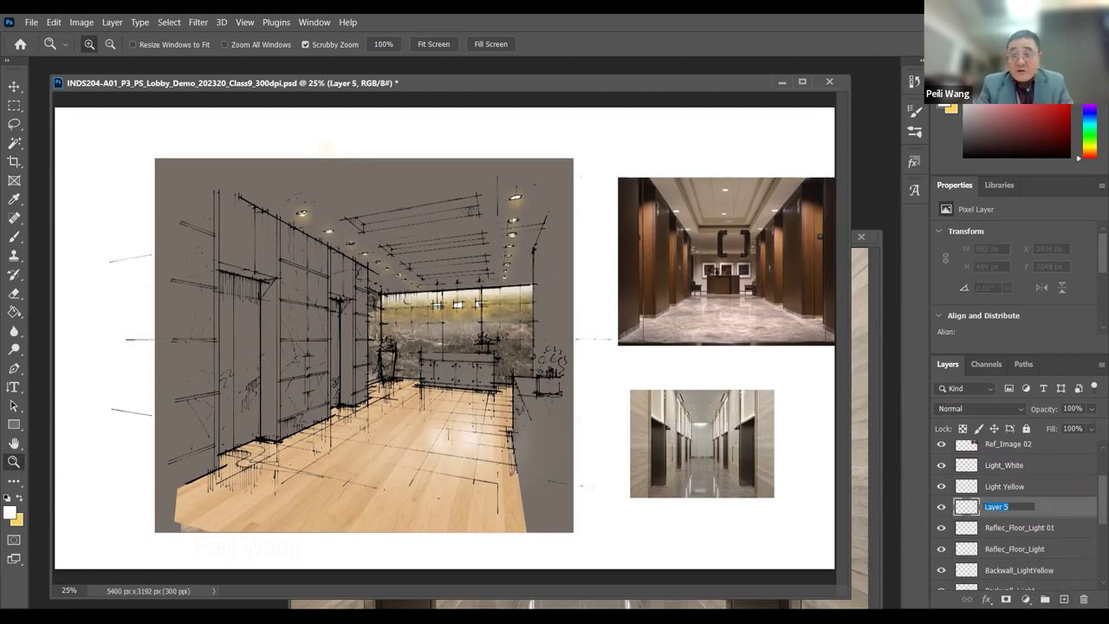
{"action": "type", "text": "flec_Floor_Light_02"}
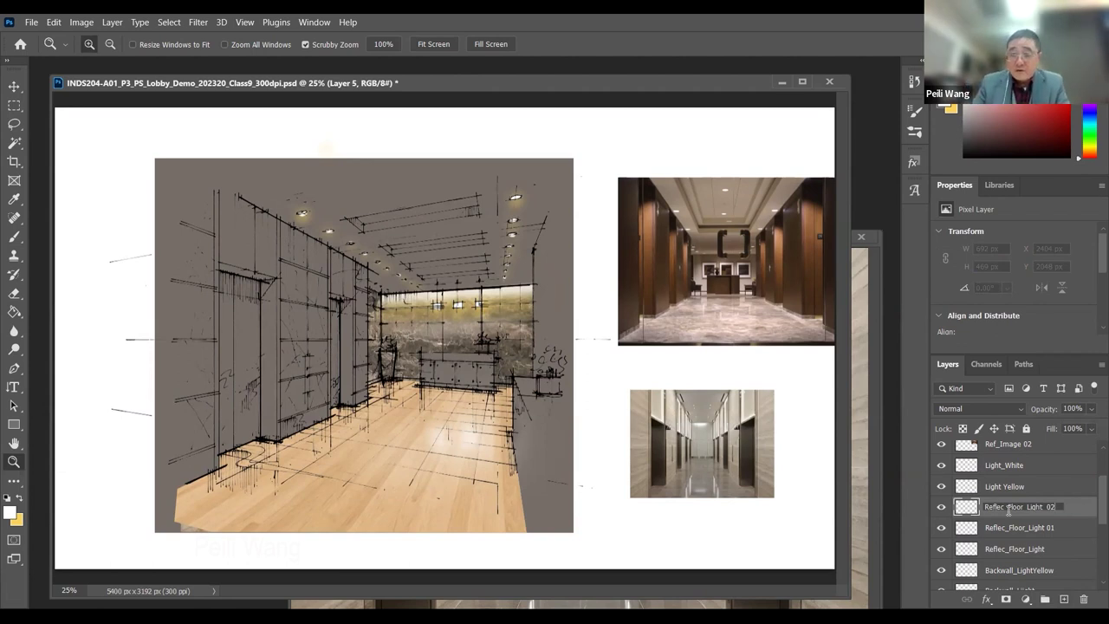
{"action": "key", "text": "Return"}
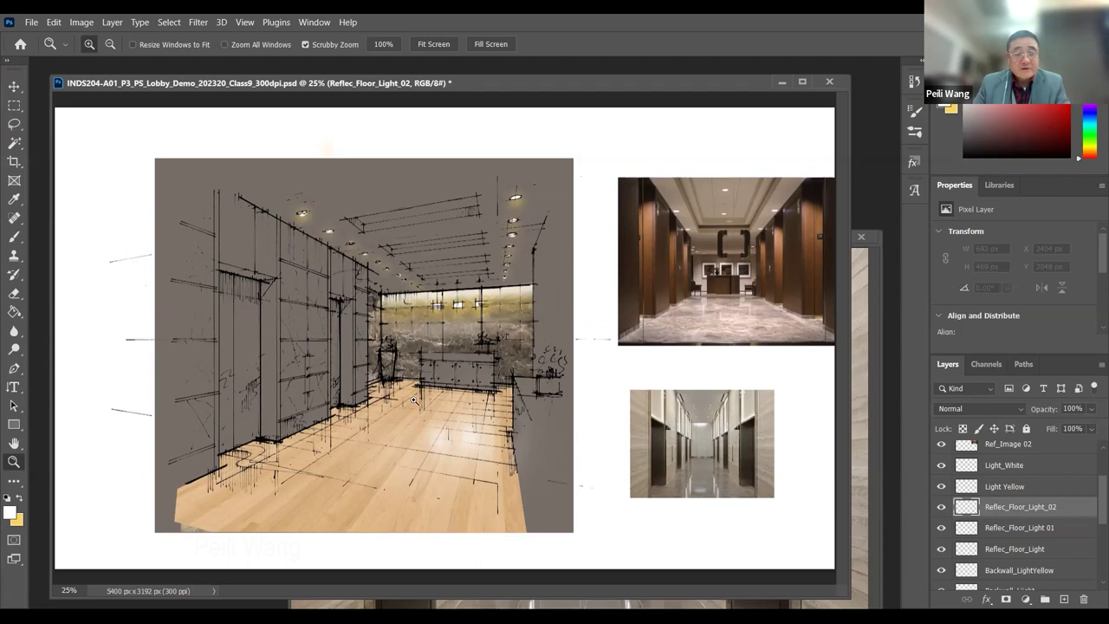
- At 33.3% zoom, paint soft 190 px light reflections on the wood floor and save
{"action": "left_click", "coordinate": [446, 307]}
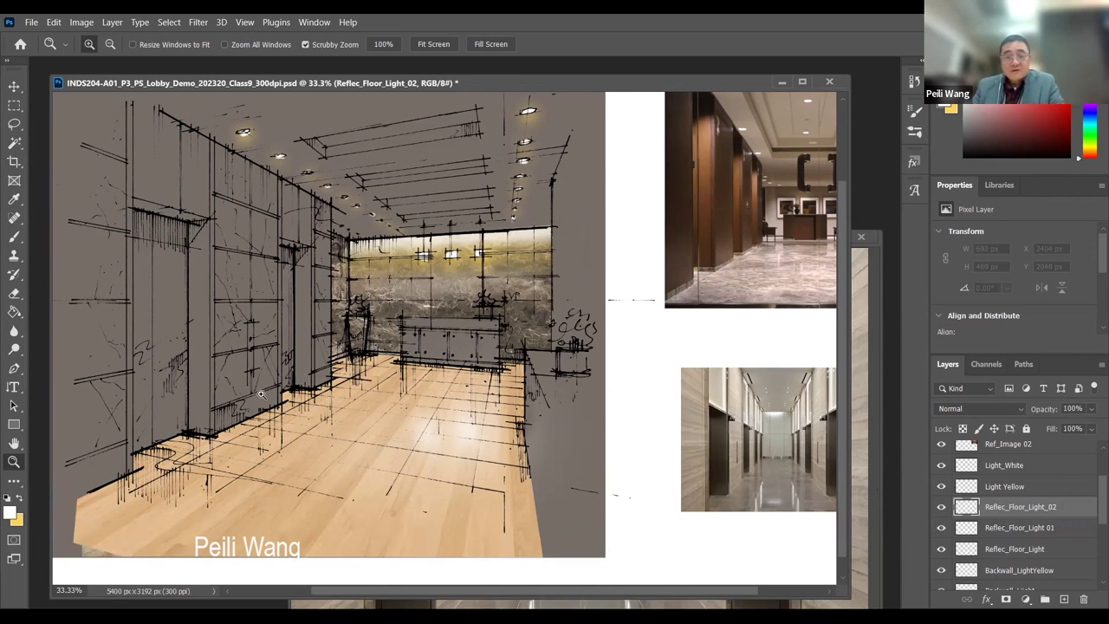
{"action": "left_click", "coordinate": [14, 238]}
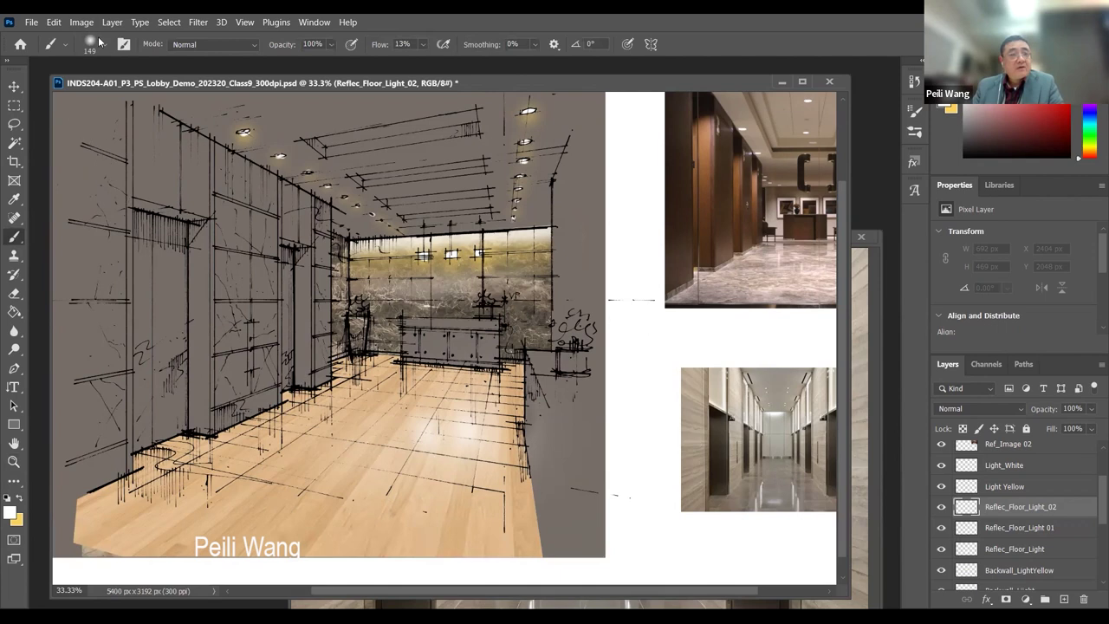
{"action": "left_click", "coordinate": [107, 46]}
{"action": "left_click_drag", "start_coordinate": [142, 90], "coordinate": [148, 91]}
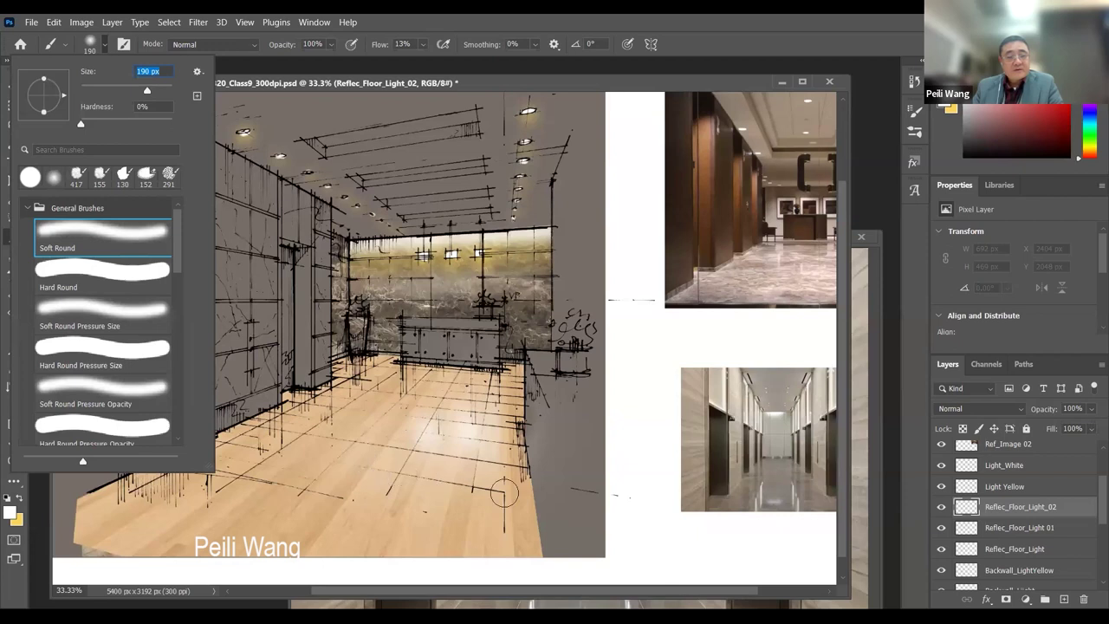
{"action": "left_click", "coordinate": [504, 494]}
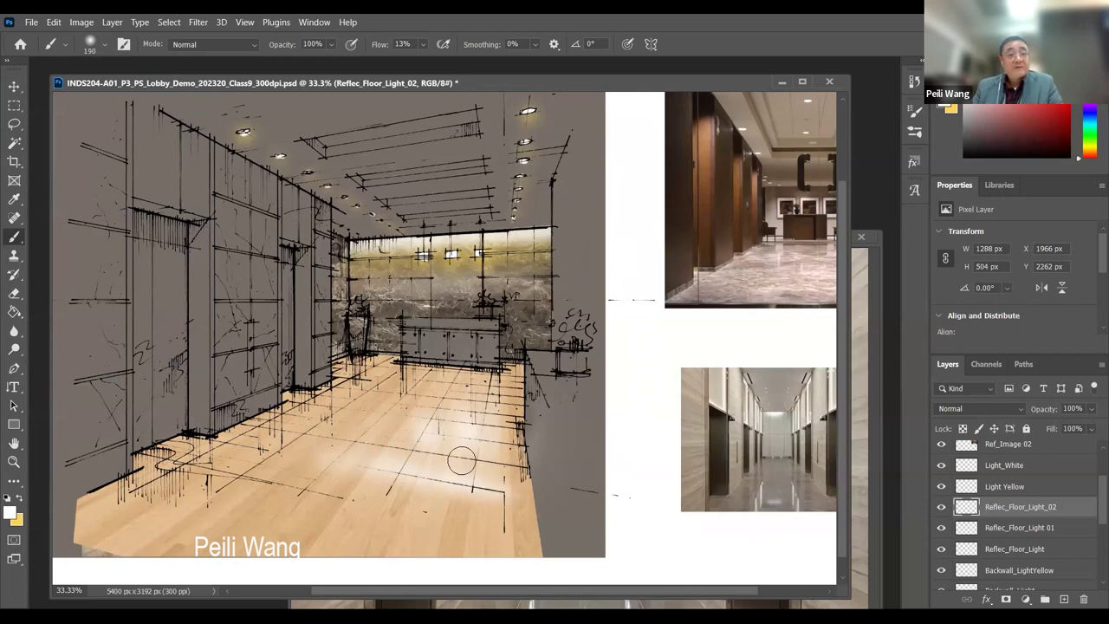
{"action": "left_click", "coordinate": [32, 22]}
{"action": "left_click", "coordinate": [403, 438]}
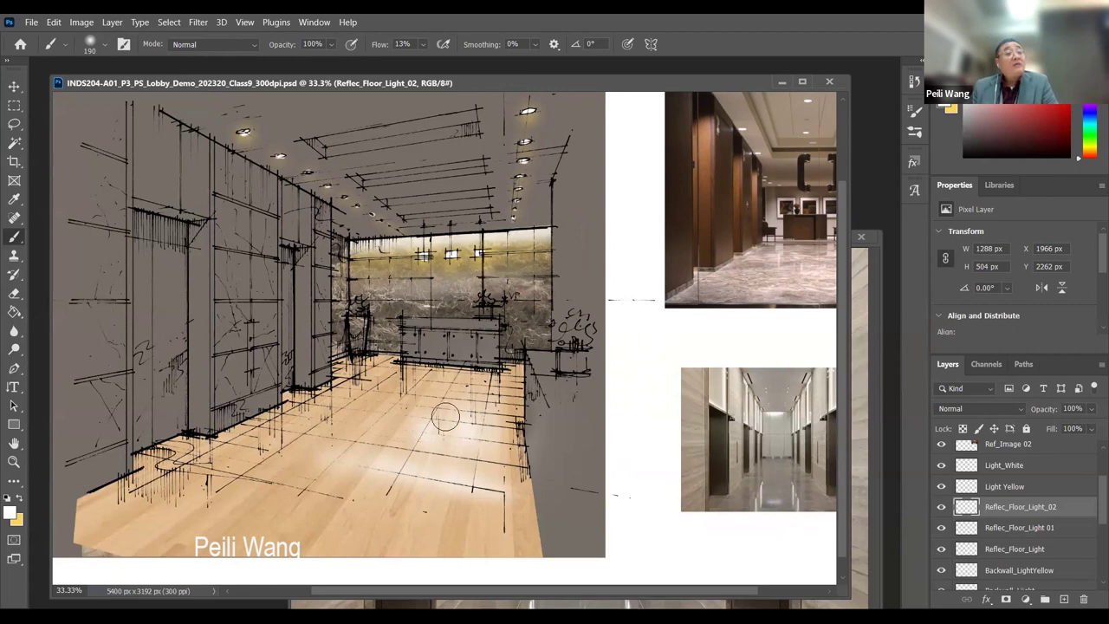
- Hide the three Reflec_Floor_Light layers, Layer 4's wood floor and the FL Marble floor
{"action": "left_click", "coordinate": [940, 508]}
{"action": "left_click", "coordinate": [940, 528]}
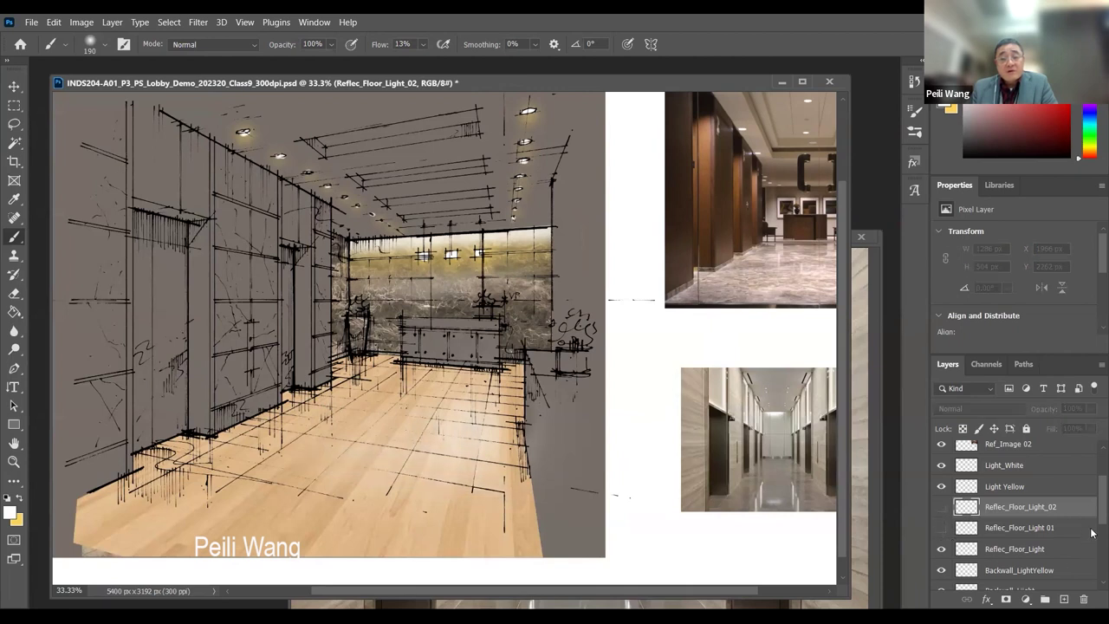
{"action": "scroll", "coordinate": [1091, 520], "scroll_direction": "down", "scroll_amount": 3}
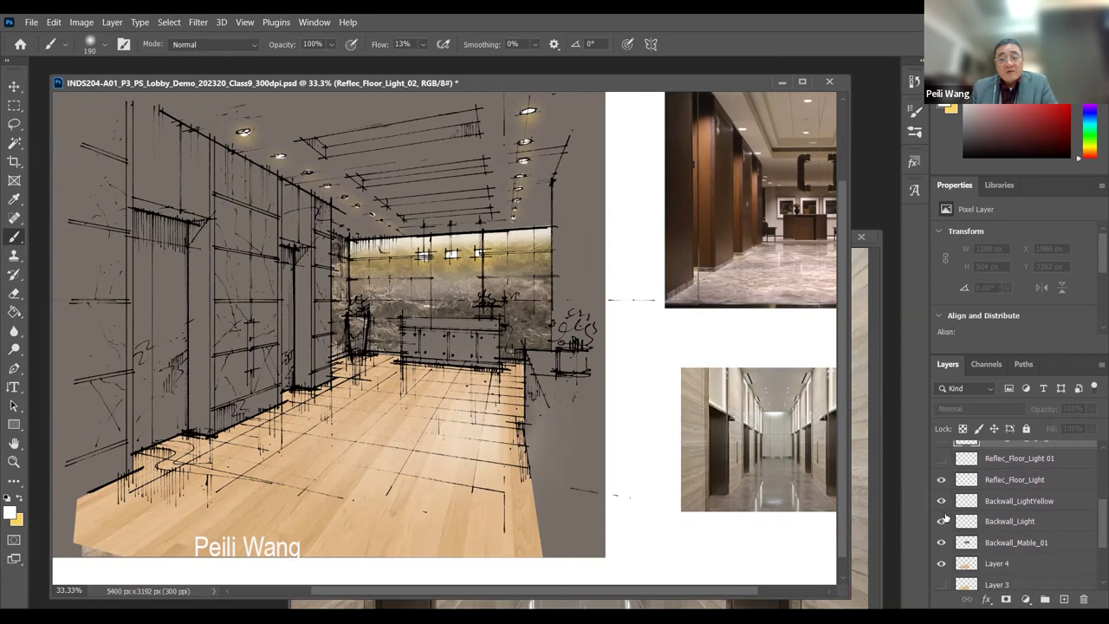
{"action": "scroll", "coordinate": [1091, 537], "scroll_direction": "up", "scroll_amount": 2}
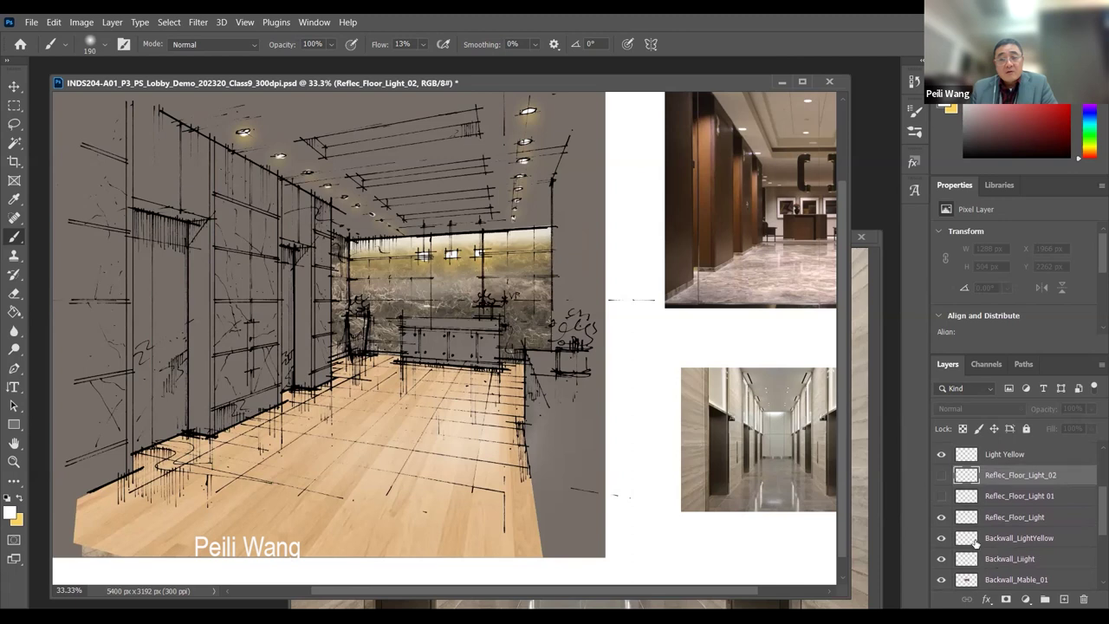
{"action": "left_click", "coordinate": [942, 518]}
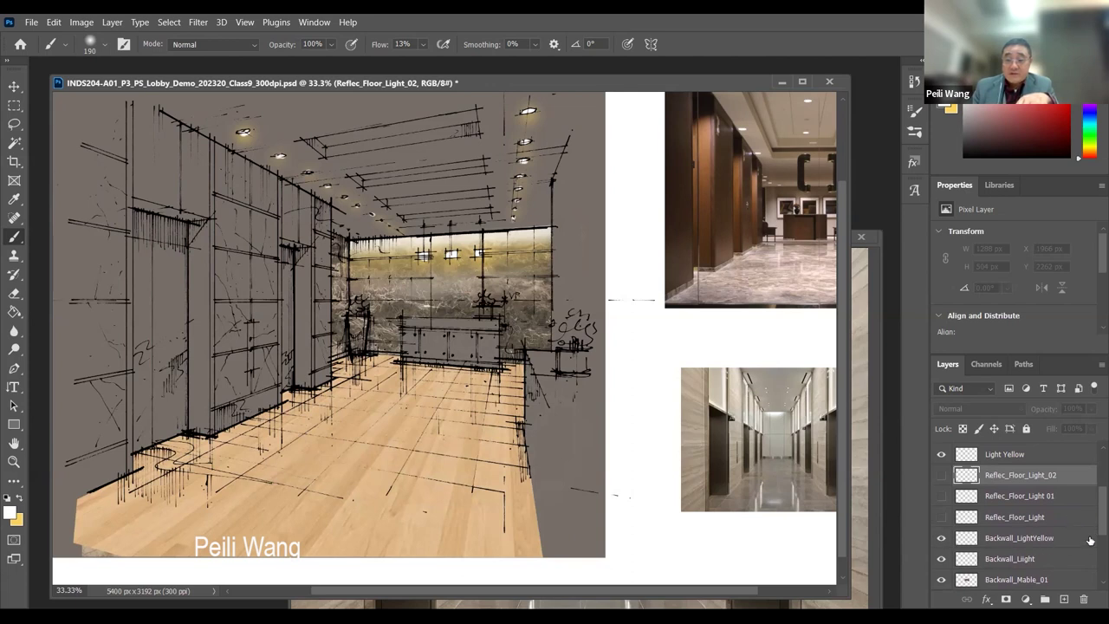
{"action": "scroll", "coordinate": [1074, 537], "scroll_direction": "down", "scroll_amount": 3}
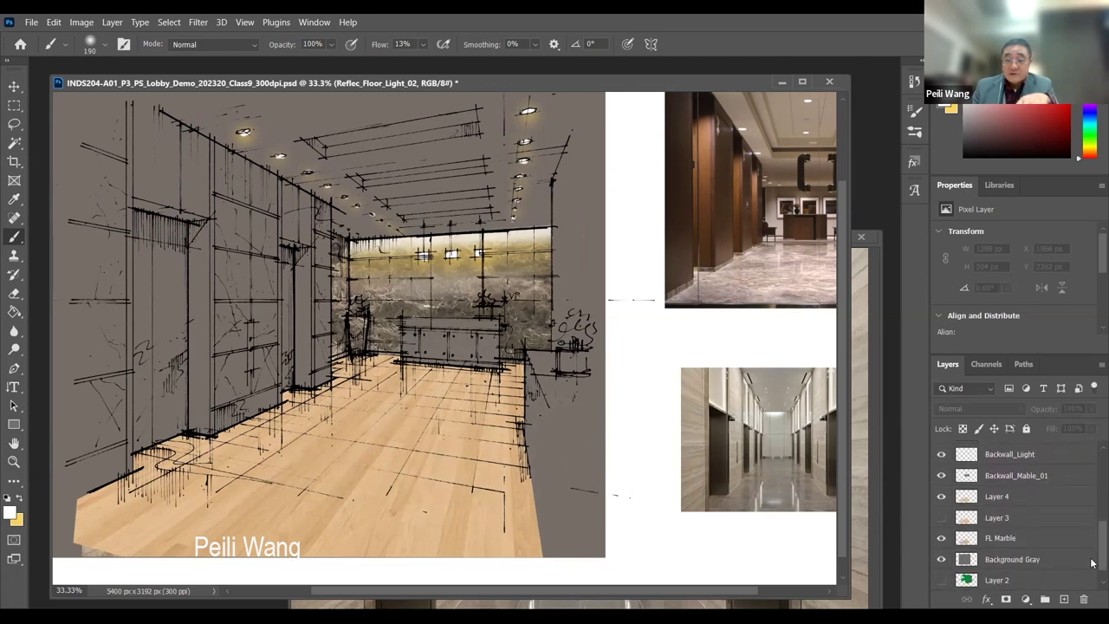
{"action": "left_click", "coordinate": [941, 494]}
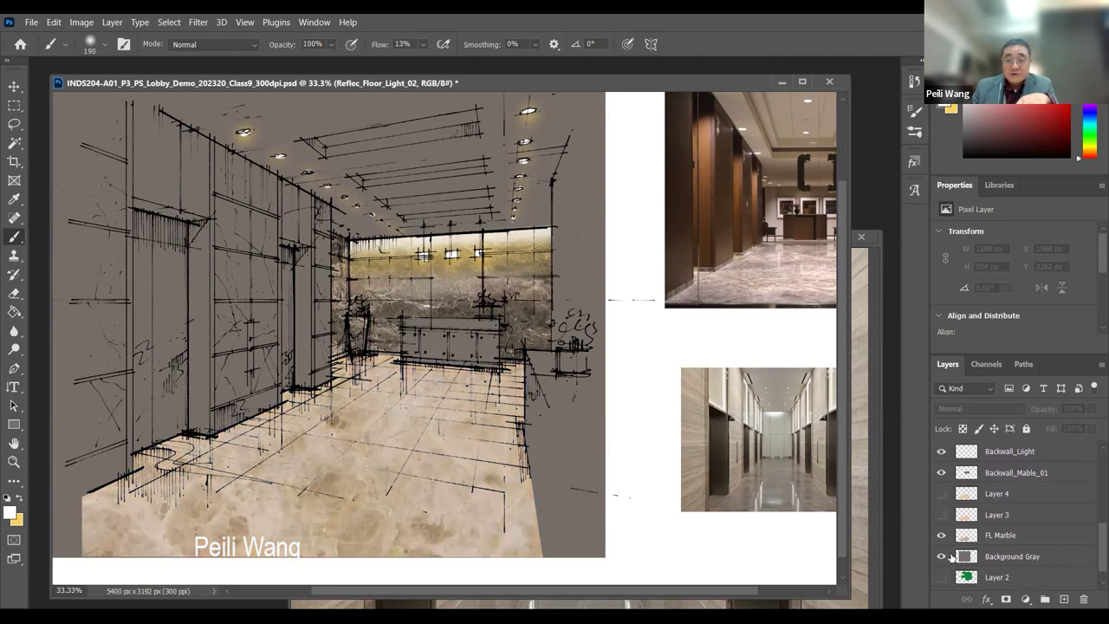
{"action": "left_click", "coordinate": [941, 536]}
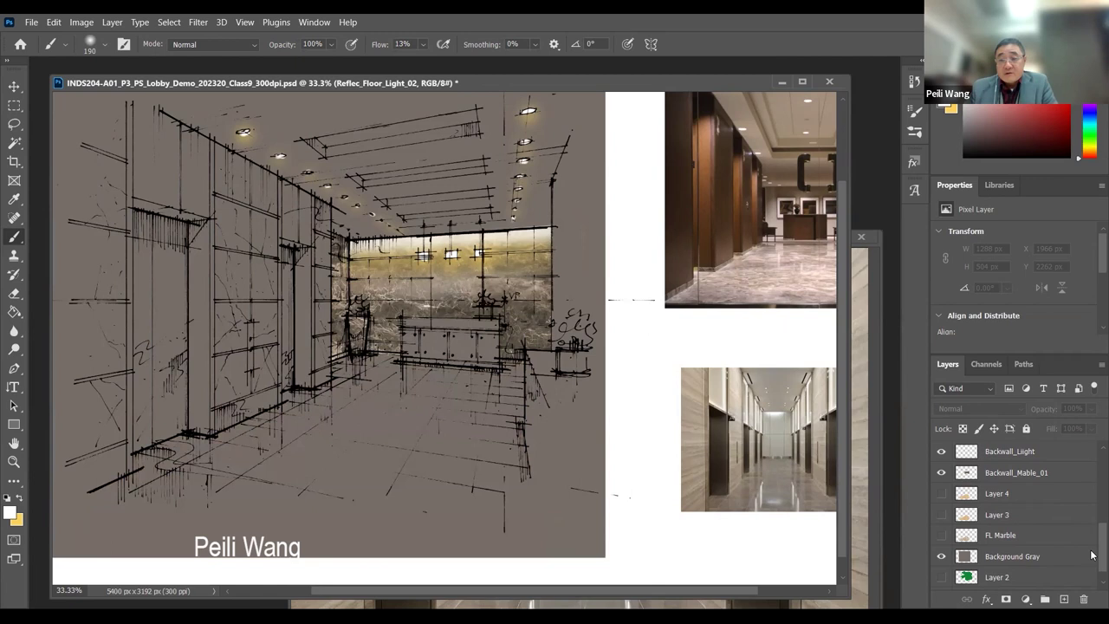
{"action": "scroll", "coordinate": [1091, 554], "scroll_direction": "up", "scroll_amount": 5}
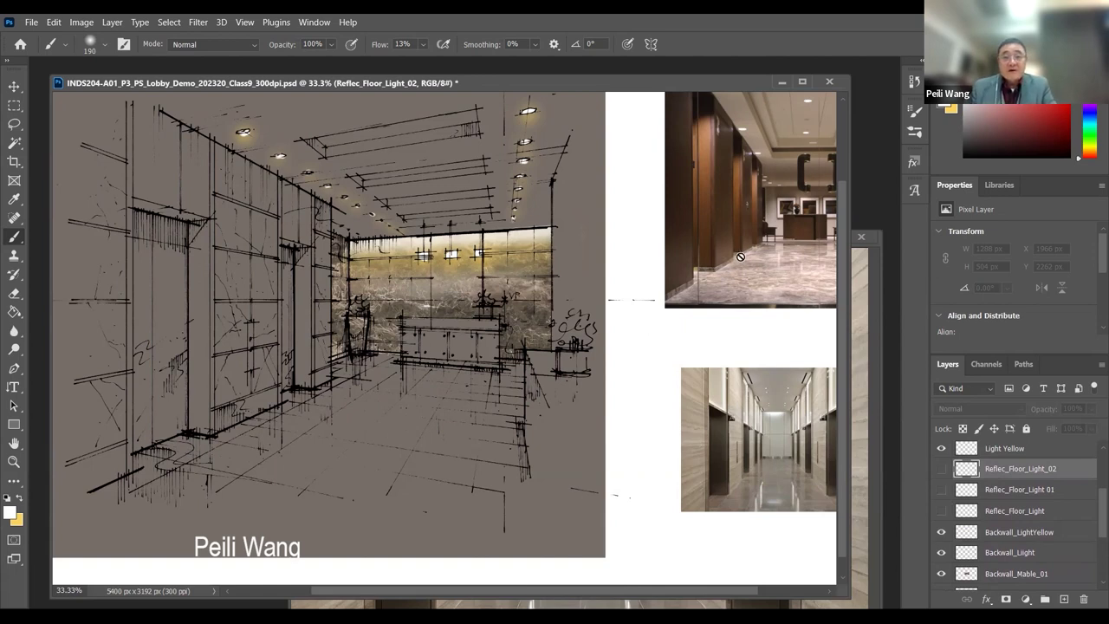
{"action": "scroll", "coordinate": [732, 259], "scroll_direction": "right", "scroll_amount": 3}
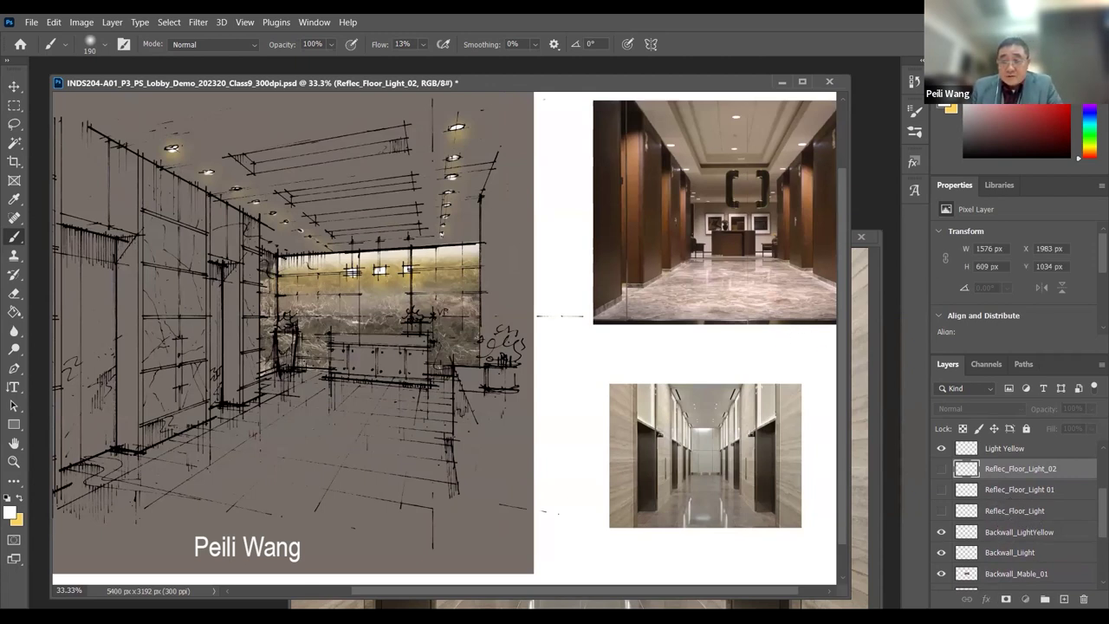
- Add two new layers above Backwall_LightYellow and rename the upper one Reflec_Flooe_Dard
{"action": "left_click", "coordinate": [1000, 531]}
{"action": "left_click", "coordinate": [1064, 598]}
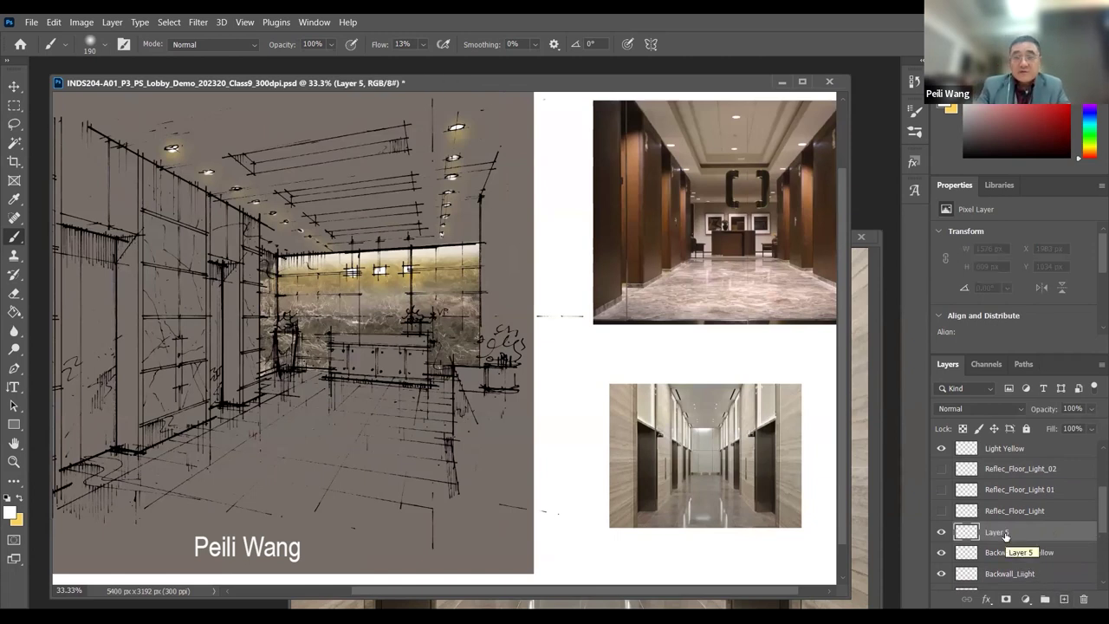
{"action": "key", "text": "f"}
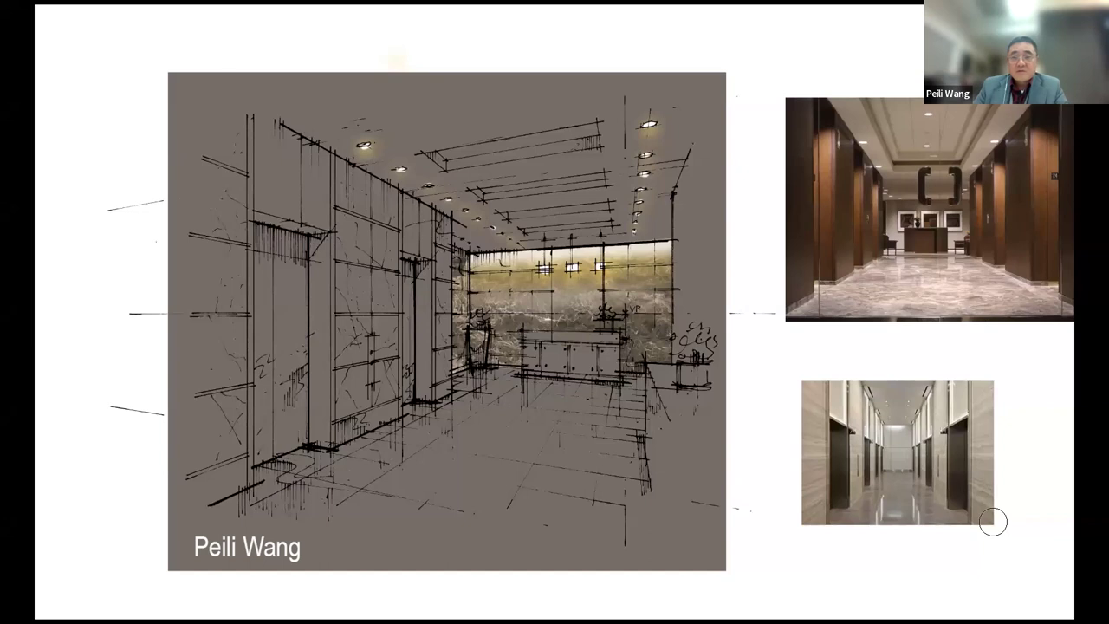
{"action": "key", "text": "f"}
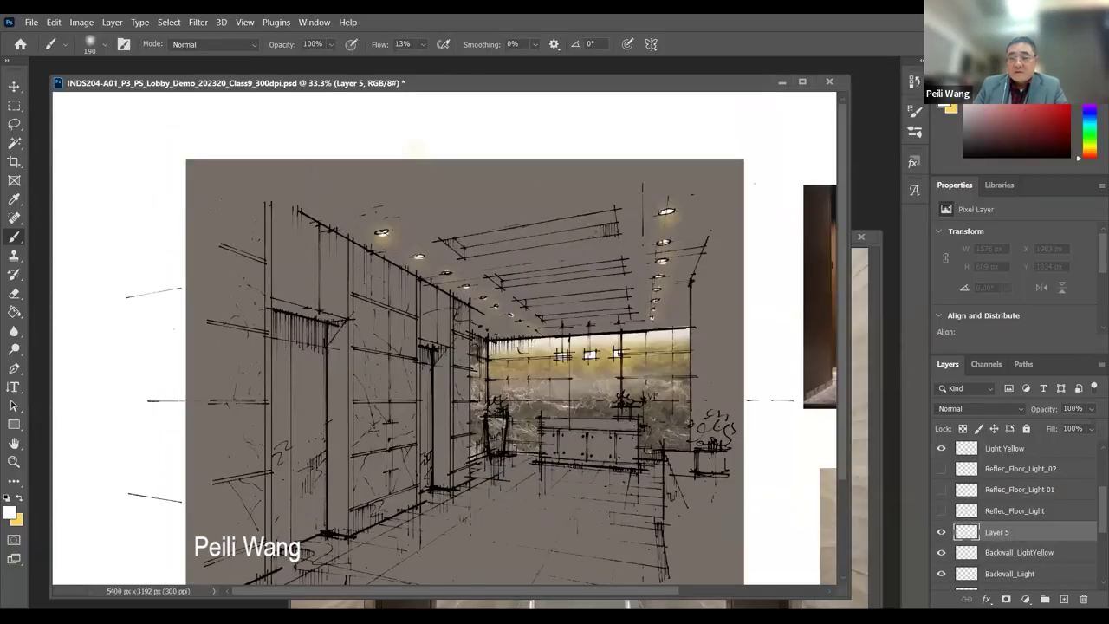
{"action": "left_click", "coordinate": [1063, 599]}
{"action": "double_click", "coordinate": [997, 531]}
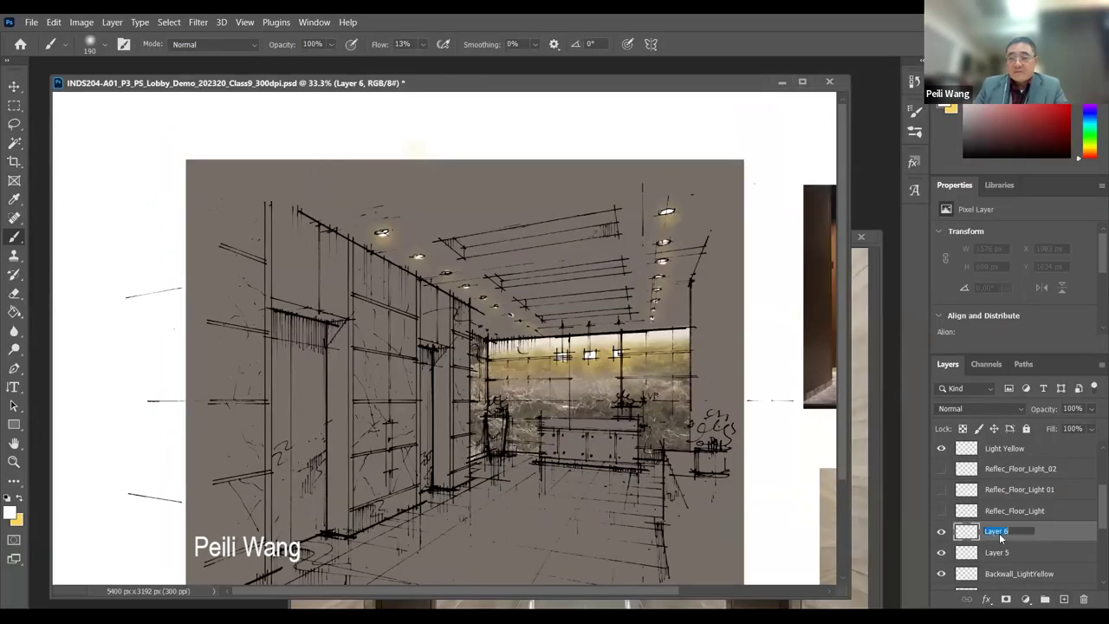
{"action": "type", "text": "Reflec_Floor_Dard"}
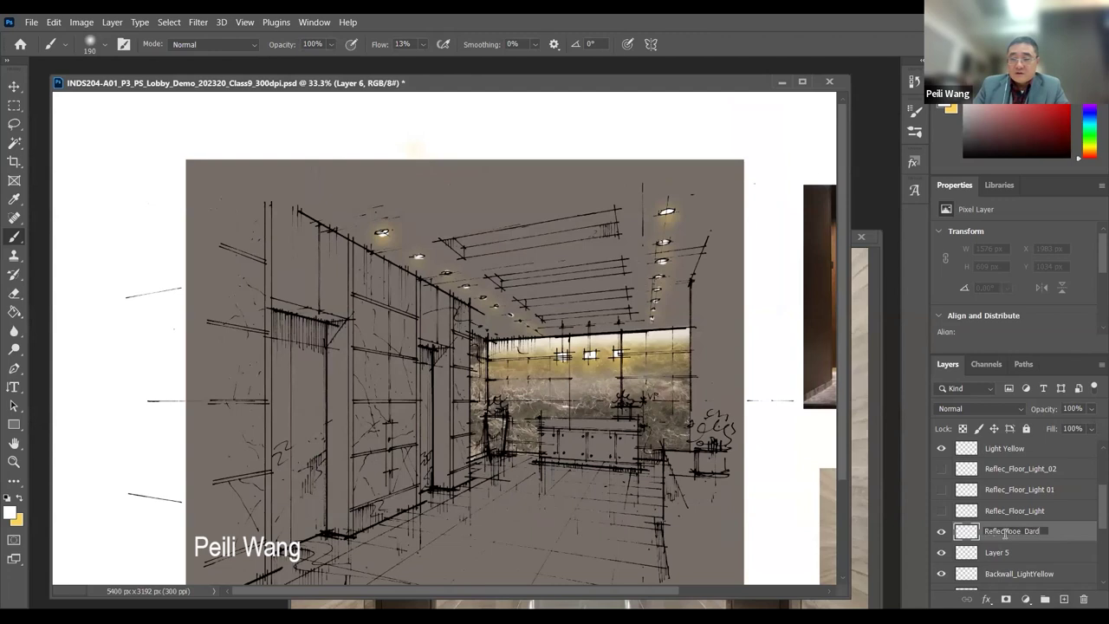
{"action": "type", "text": "r"}
{"action": "key", "text": "Return"}
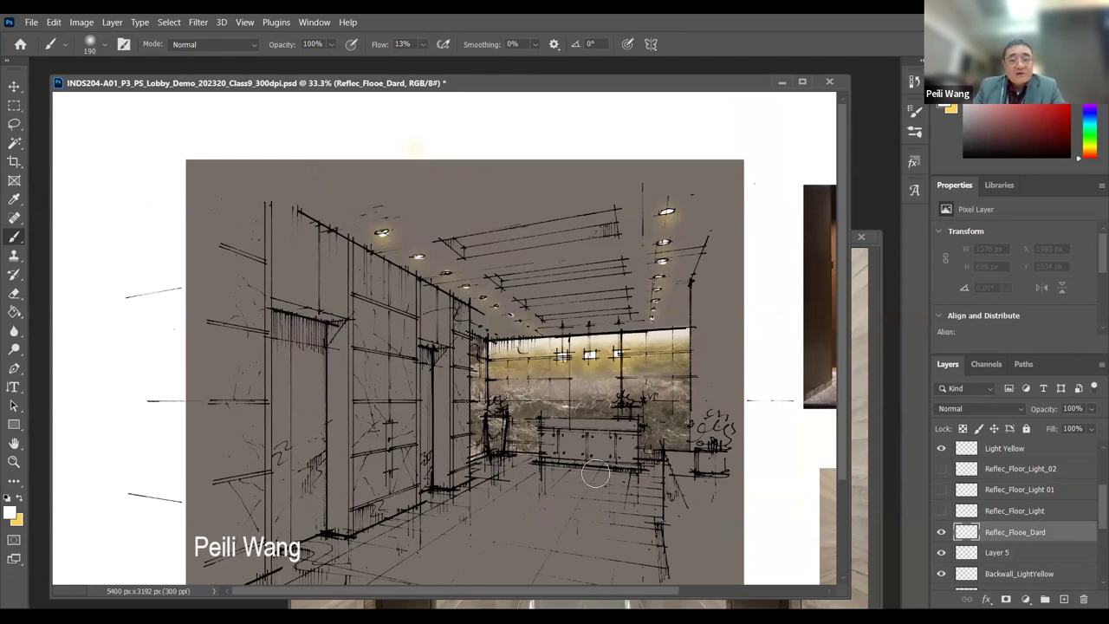
- Hide the Light Yellow and Light_White ceiling glows and the Ref_Image 02 reference photo
{"action": "left_click_drag", "start_coordinate": [582, 482], "coordinate": [537, 352]}
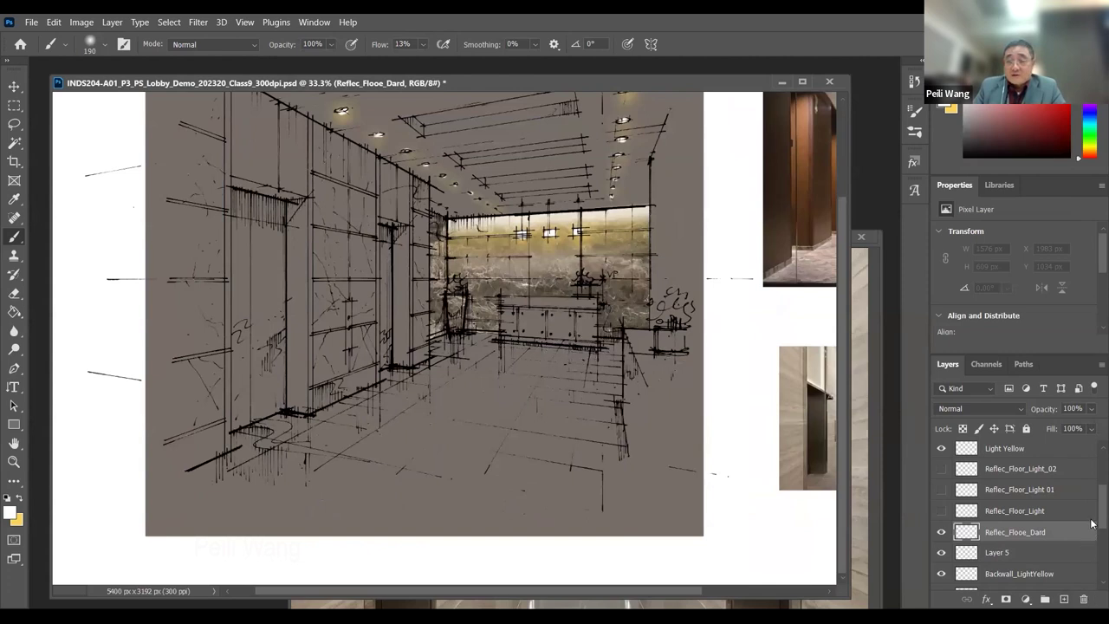
{"action": "scroll", "coordinate": [1040, 511], "scroll_direction": "up", "scroll_amount": 3}
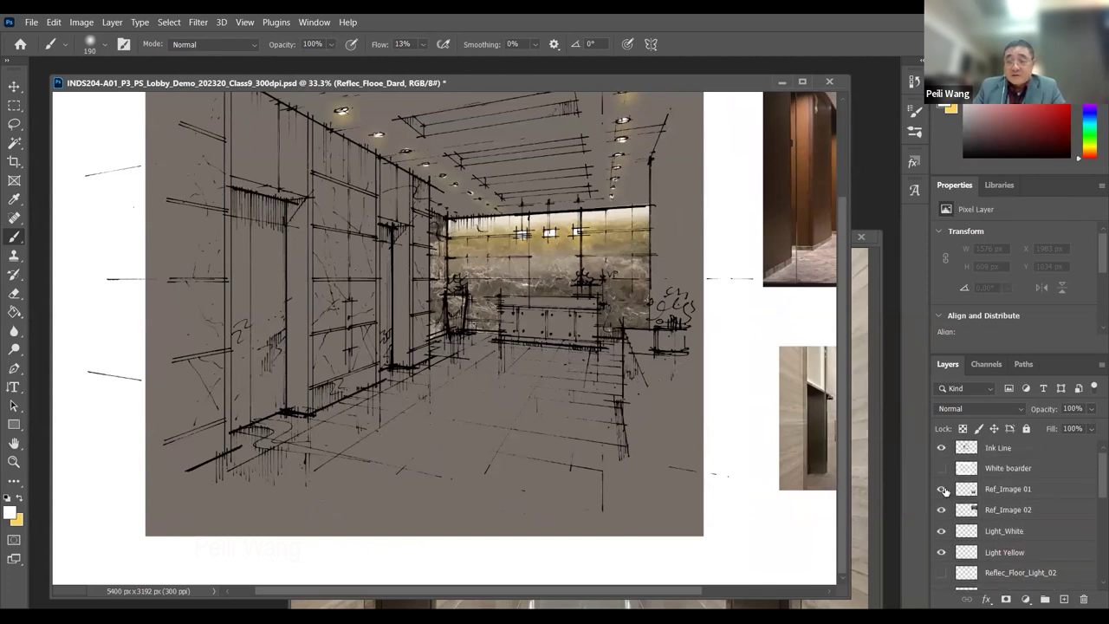
{"action": "left_click", "coordinate": [941, 551]}
{"action": "left_click", "coordinate": [941, 531]}
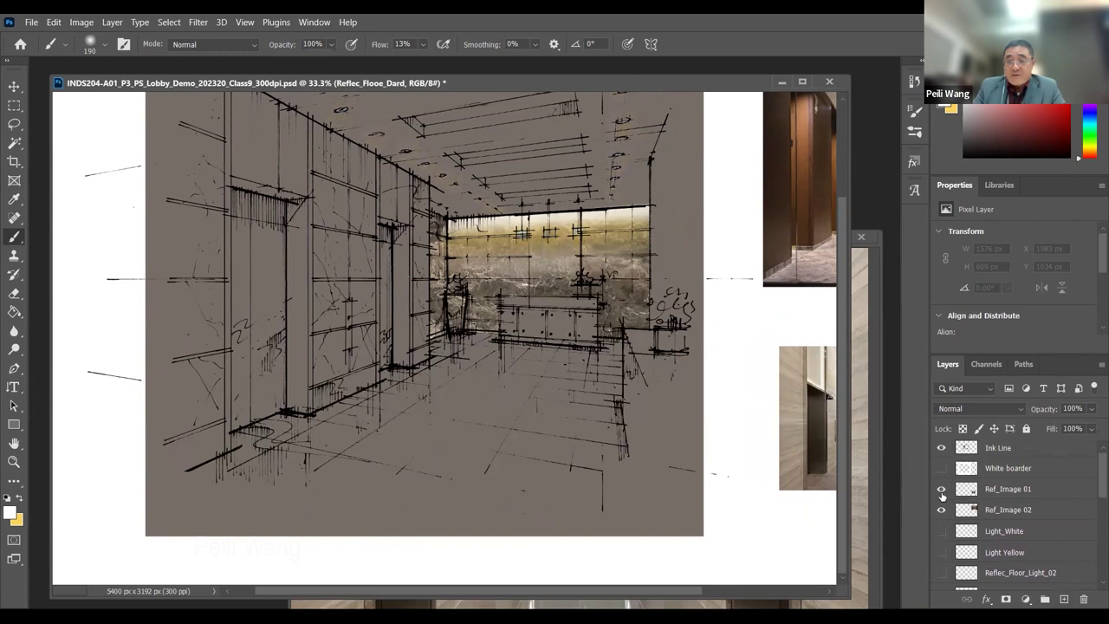
{"action": "scroll", "coordinate": [1091, 490], "scroll_direction": "up", "scroll_amount": 1}
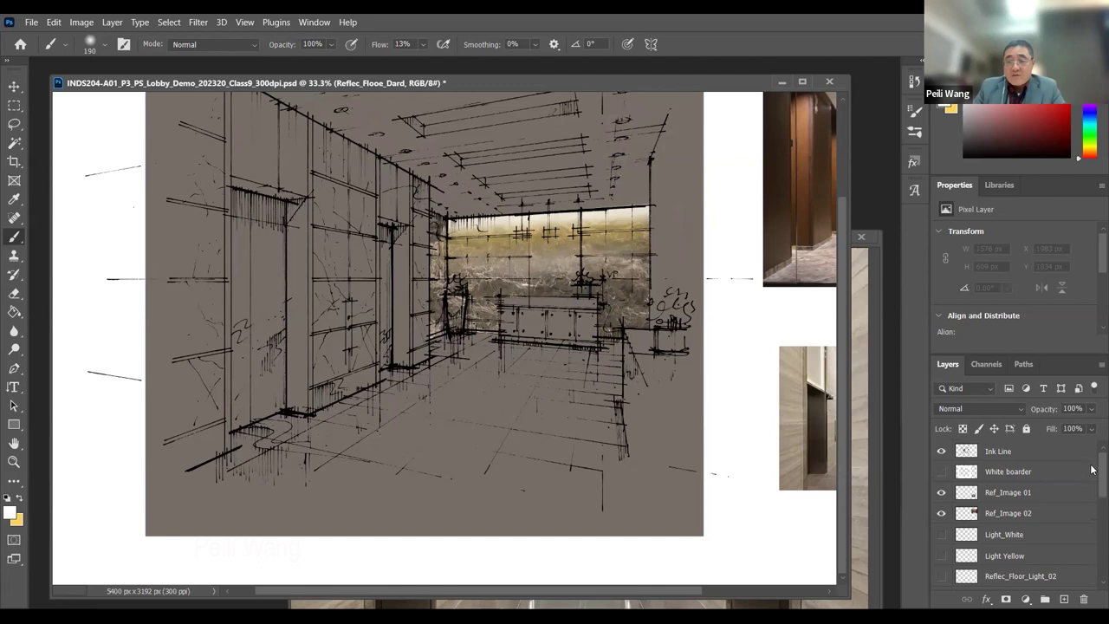
{"action": "left_click", "coordinate": [941, 491]}
{"action": "left_click", "coordinate": [941, 492]}
{"action": "left_click", "coordinate": [940, 513]}
- Hide the back wall's yellow glow and its Backwall_Mable_01 marble texture
{"action": "scroll", "coordinate": [1092, 520], "scroll_direction": "down", "scroll_amount": 3}
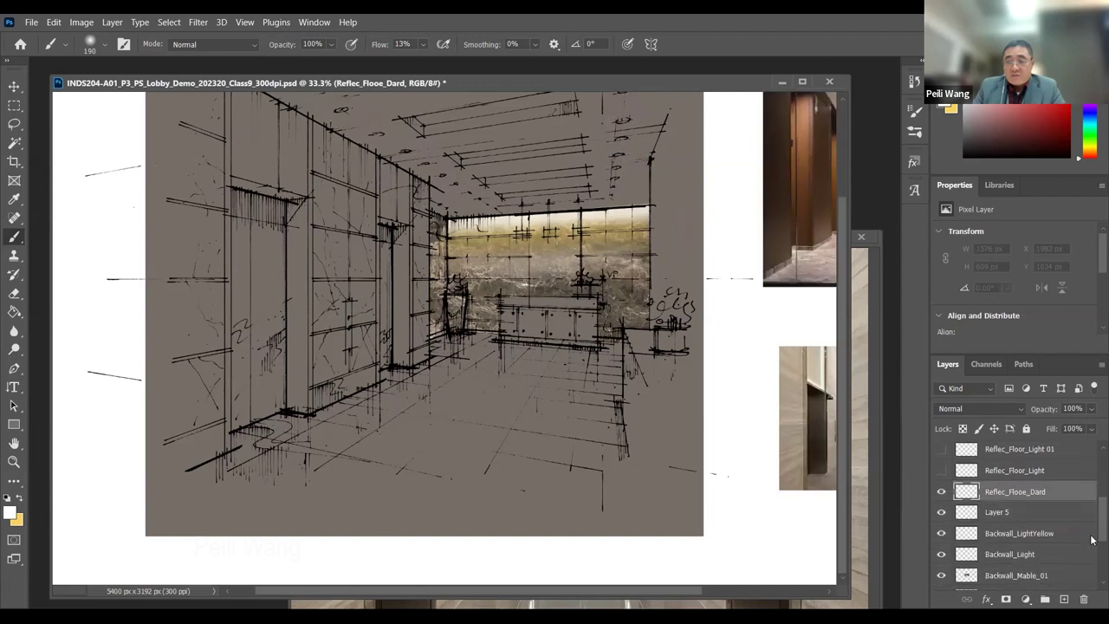
{"action": "scroll", "coordinate": [1091, 485], "scroll_direction": "up", "scroll_amount": 3}
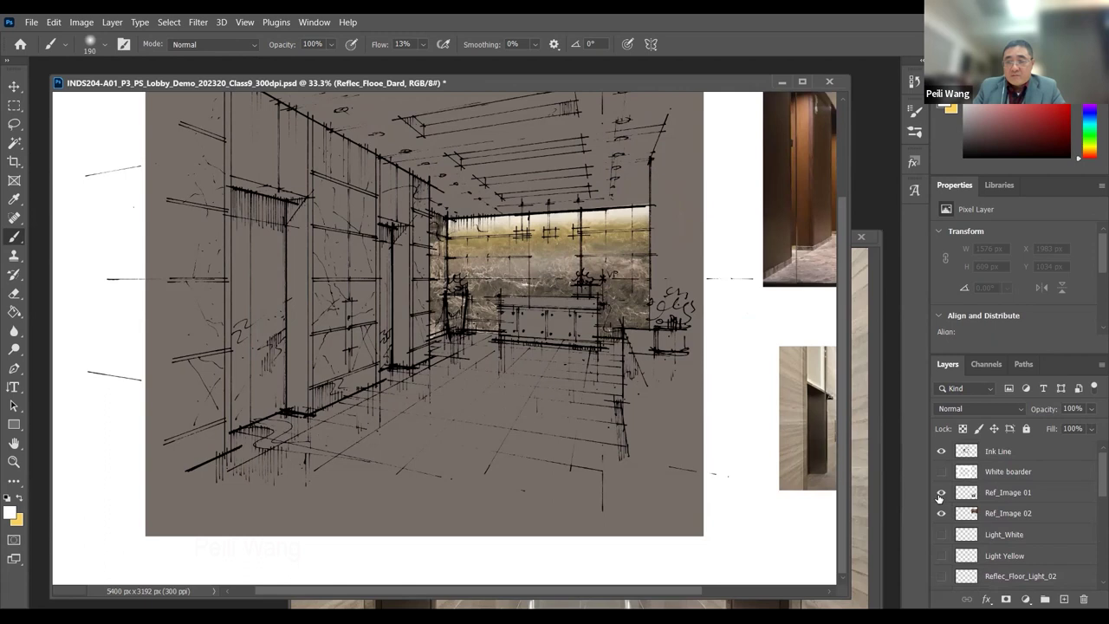
{"action": "scroll", "coordinate": [1091, 497], "scroll_direction": "down", "scroll_amount": 2}
{"action": "scroll", "coordinate": [1091, 472], "scroll_direction": "up", "scroll_amount": 2}
{"action": "left_click", "coordinate": [941, 451]}
{"action": "left_click", "coordinate": [942, 451]}
{"action": "scroll", "coordinate": [1092, 479], "scroll_direction": "down", "scroll_amount": 4}
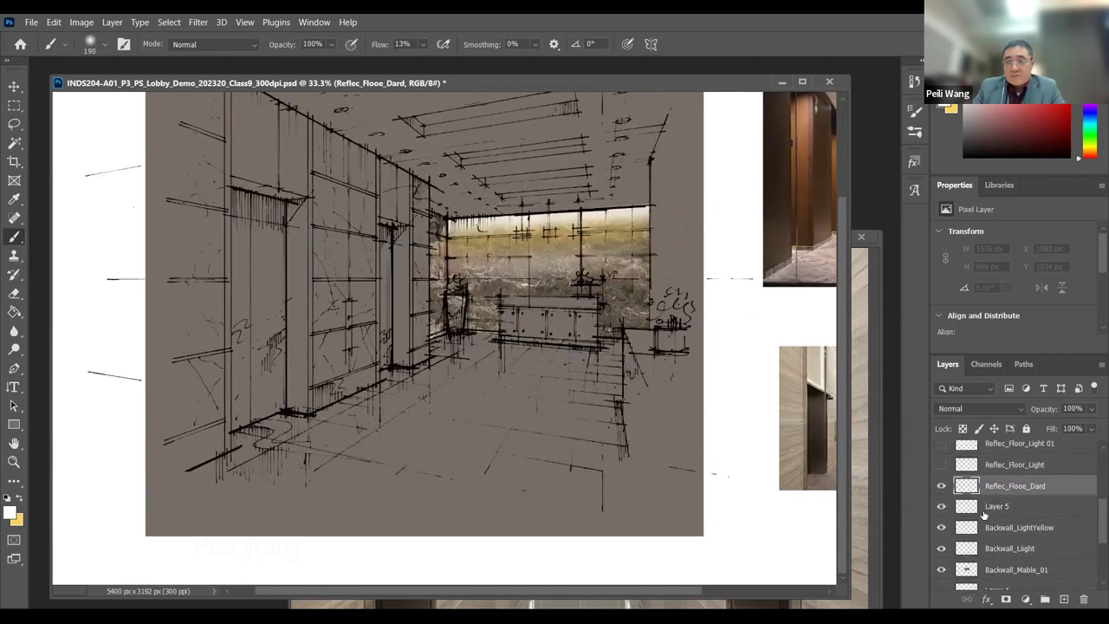
{"action": "left_click", "coordinate": [941, 530]}
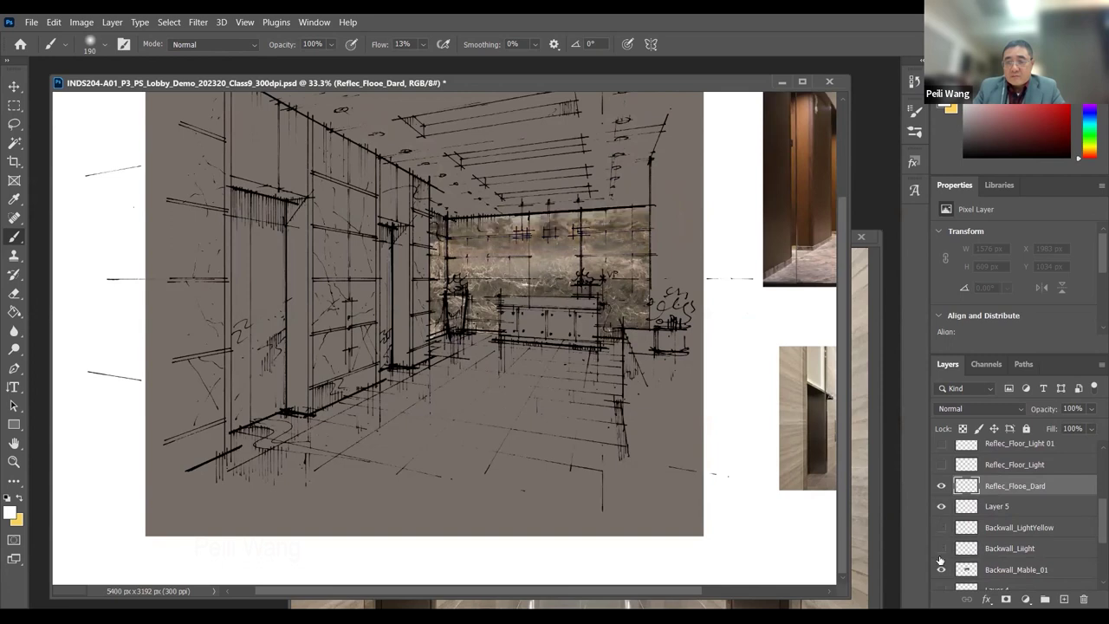
{"action": "left_click", "coordinate": [942, 569]}
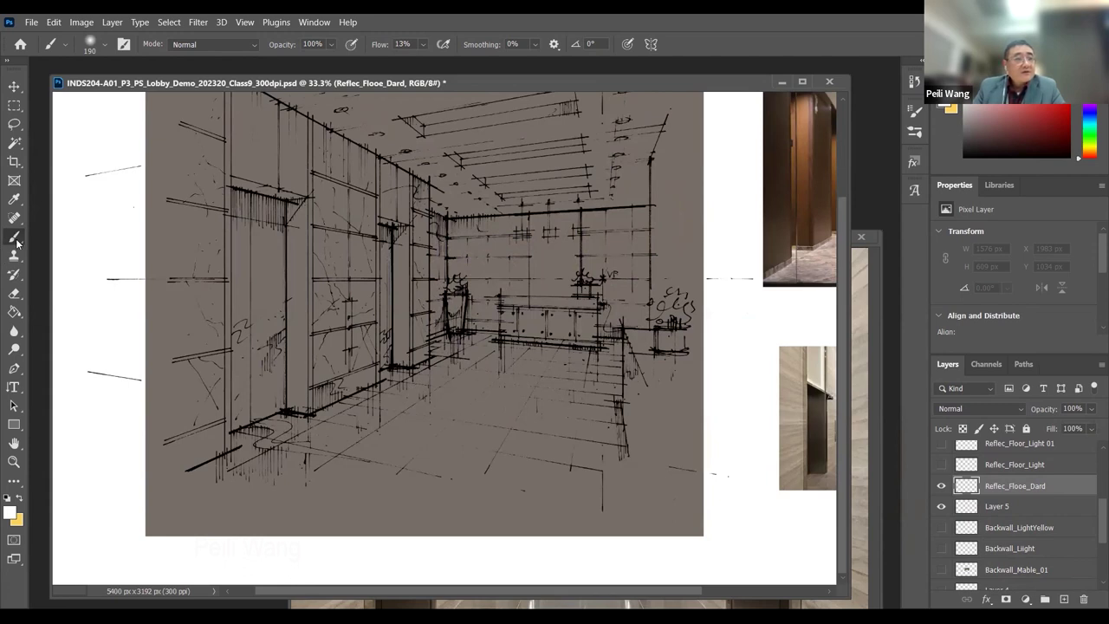
- Paint soft near-black shadow under the counter with a soft brush, undoing one oversized stroke
{"action": "left_click", "coordinate": [19, 500]}
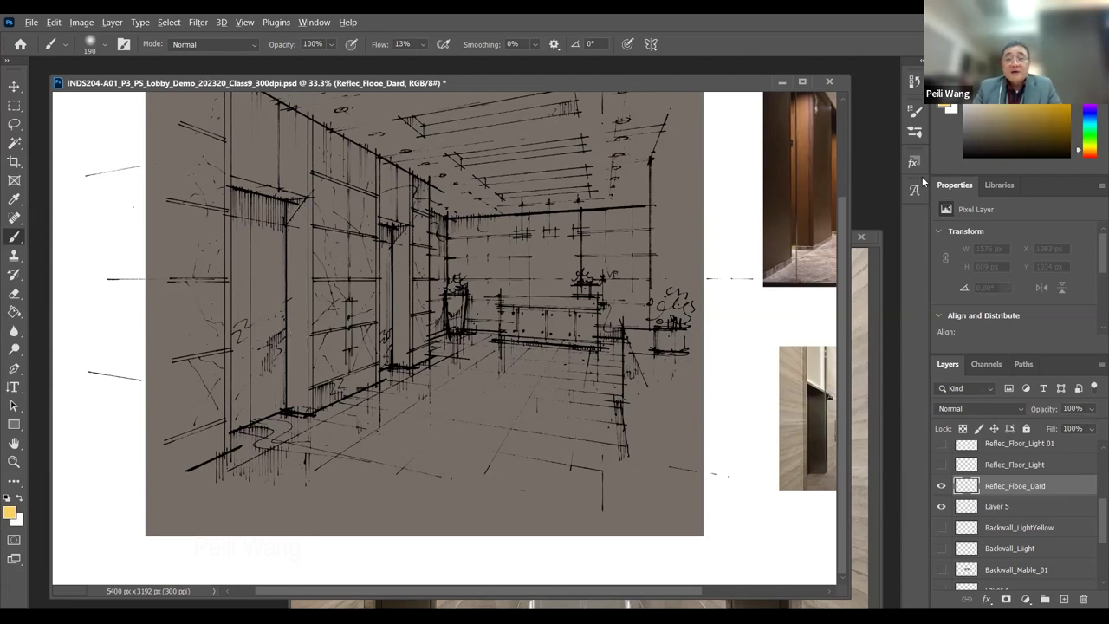
{"action": "left_click", "coordinate": [973, 154]}
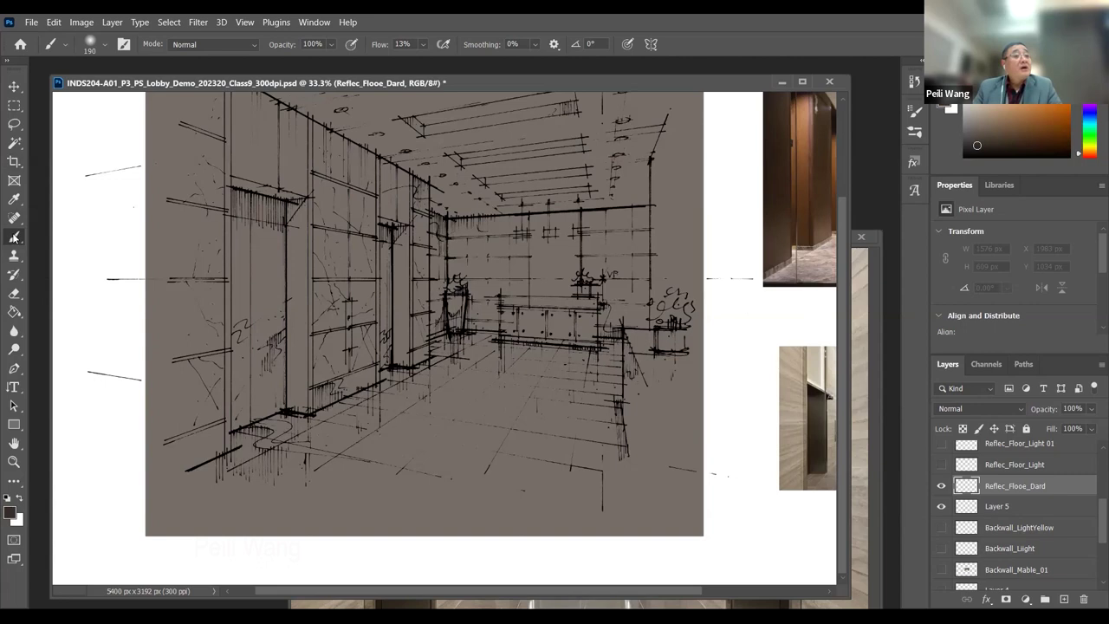
{"action": "left_click", "coordinate": [104, 47]}
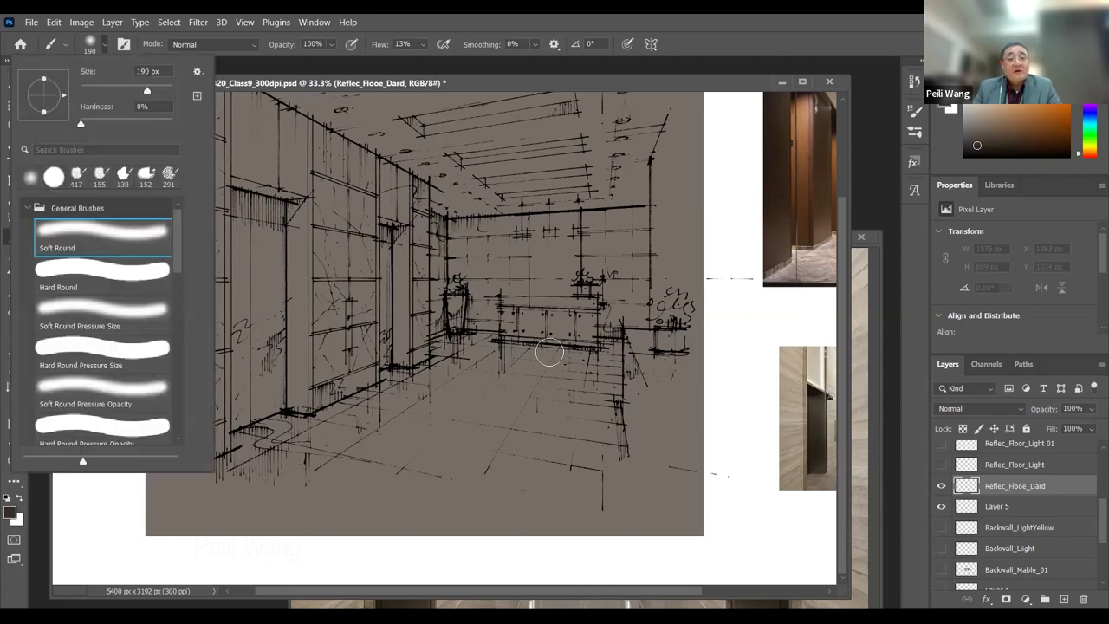
{"action": "left_click_drag", "start_coordinate": [572, 345], "coordinate": [498, 342]}
{"action": "mouse_move", "coordinate": [597, 340]}
{"action": "left_mouse_down"}
{"action": "mouse_move", "coordinate": [593, 364]}
{"action": "mouse_move", "coordinate": [502, 355]}
{"action": "left_mouse_up"}
{"action": "left_click_drag", "start_coordinate": [426, 416], "coordinate": [533, 446]}
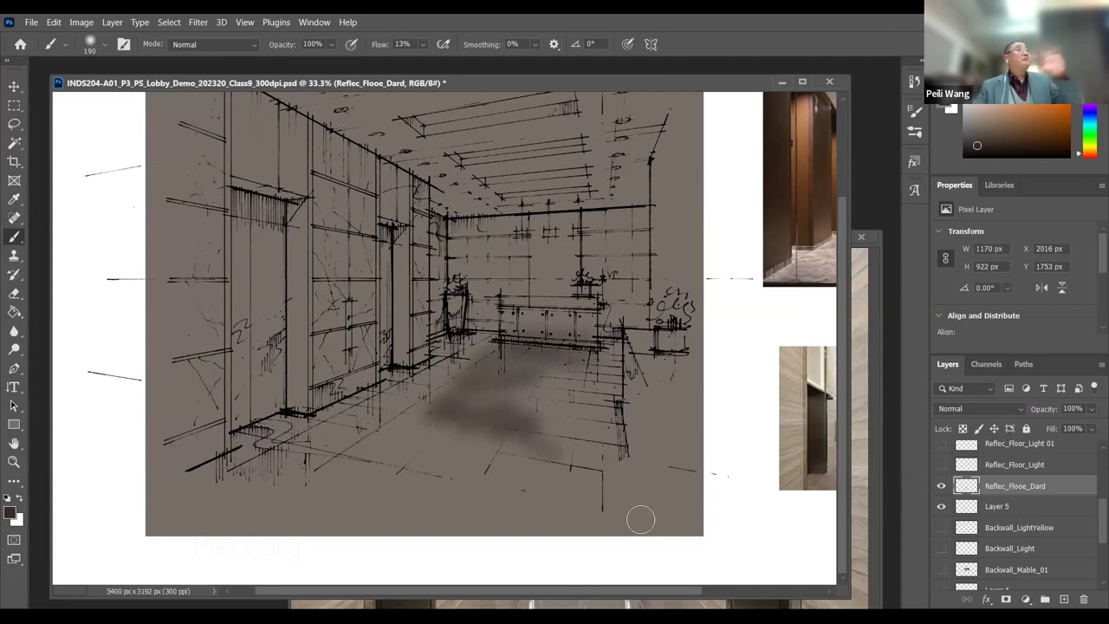
{"action": "key", "text": "ctrl+z"}
{"action": "key", "text": "ctrl+z"}
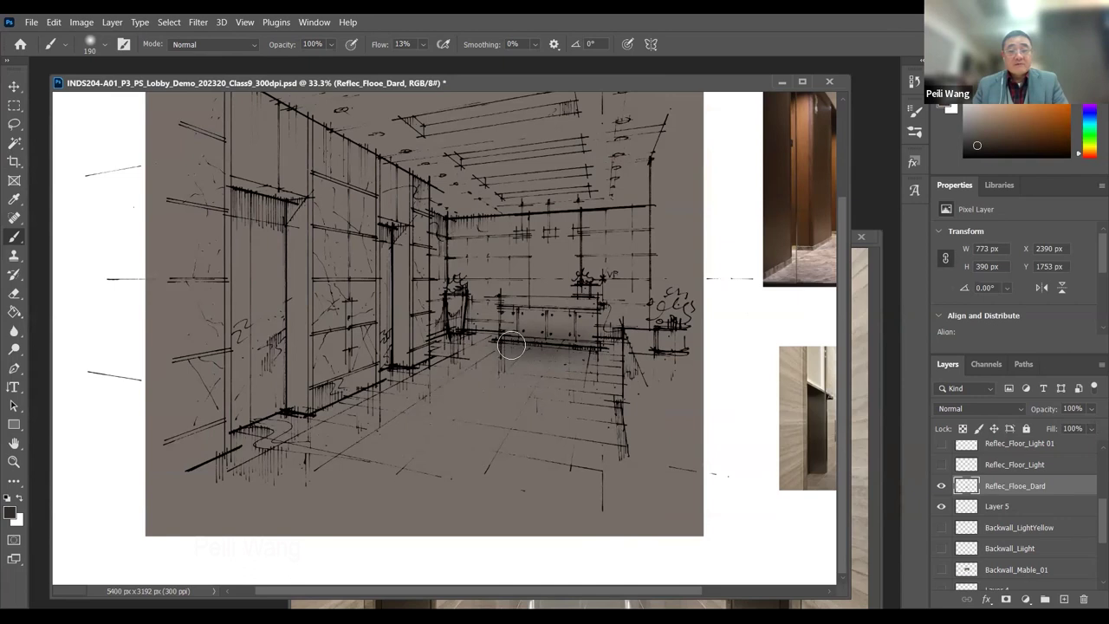
{"action": "left_click", "coordinate": [572, 376]}
- Add soft shading by the left wall, toward the lower left, a right-floor streak, and under the desk
{"action": "scroll", "coordinate": [722, 222], "scroll_direction": "right", "scroll_amount": 3}
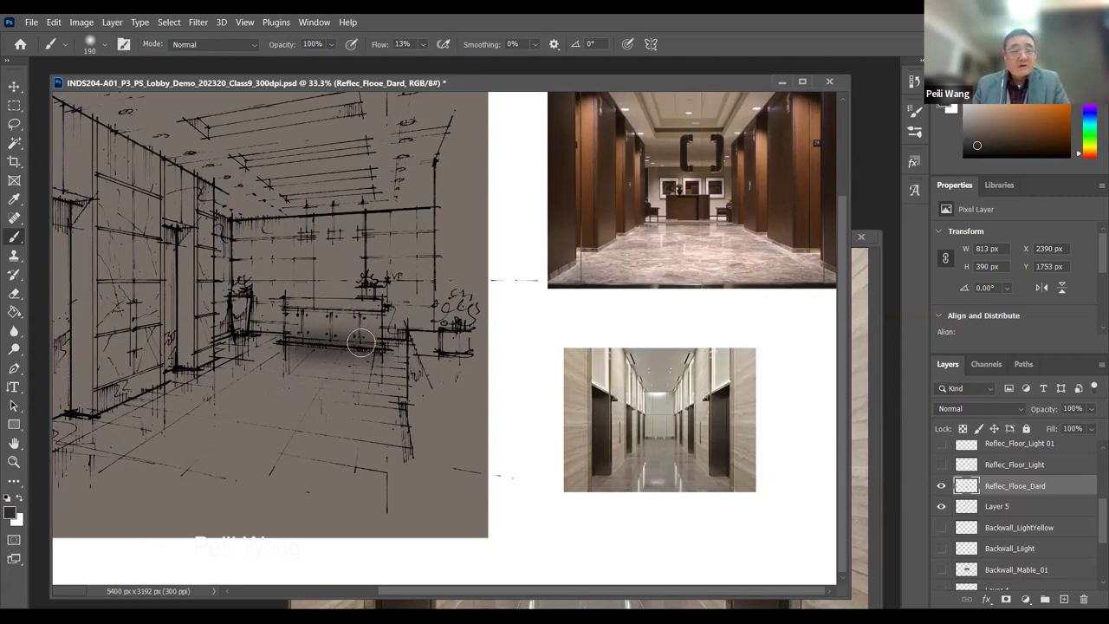
{"action": "scroll", "coordinate": [336, 362], "scroll_direction": "up", "scroll_amount": 1}
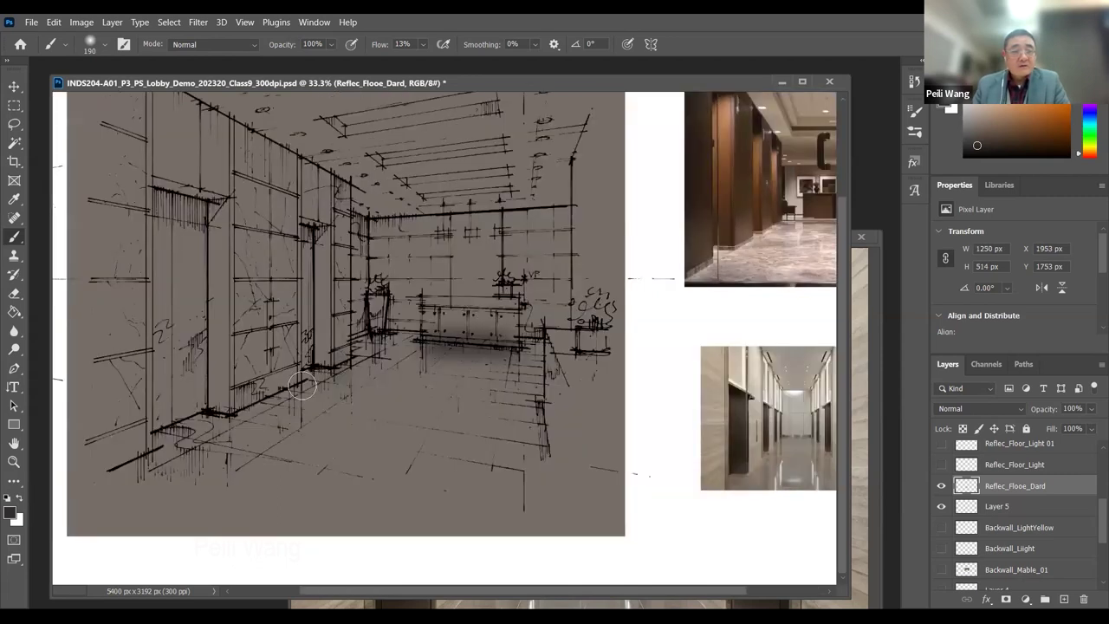
{"action": "mouse_move", "coordinate": [339, 377]}
{"action": "left_mouse_down"}
{"action": "mouse_move", "coordinate": [226, 416]}
{"action": "mouse_move", "coordinate": [327, 374]}
{"action": "left_mouse_up"}
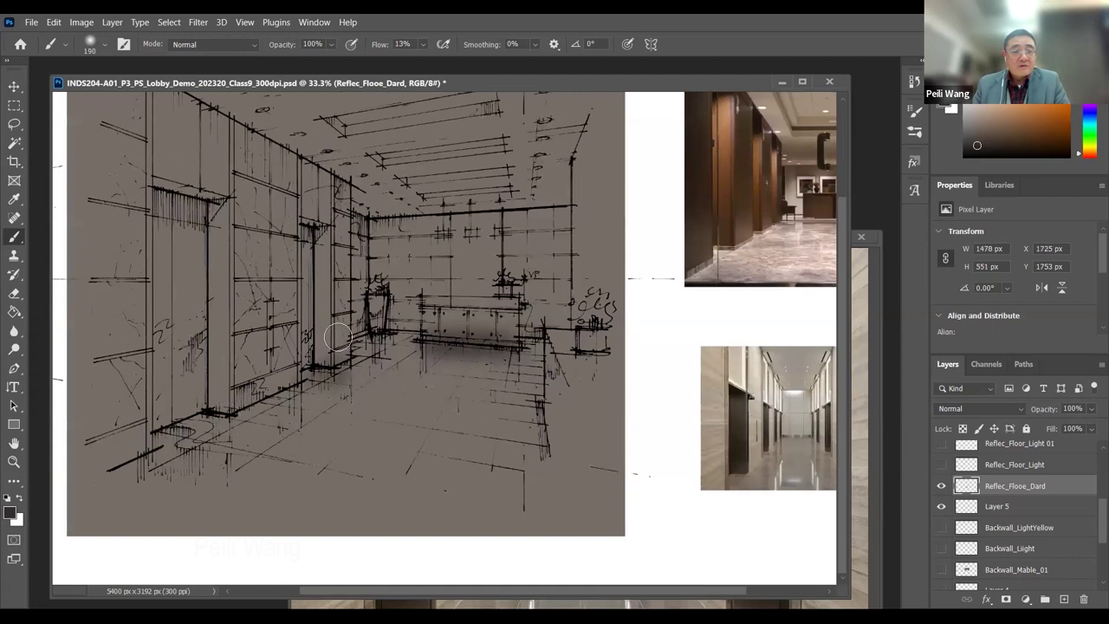
{"action": "left_click_drag", "start_coordinate": [203, 434], "coordinate": [347, 381]}
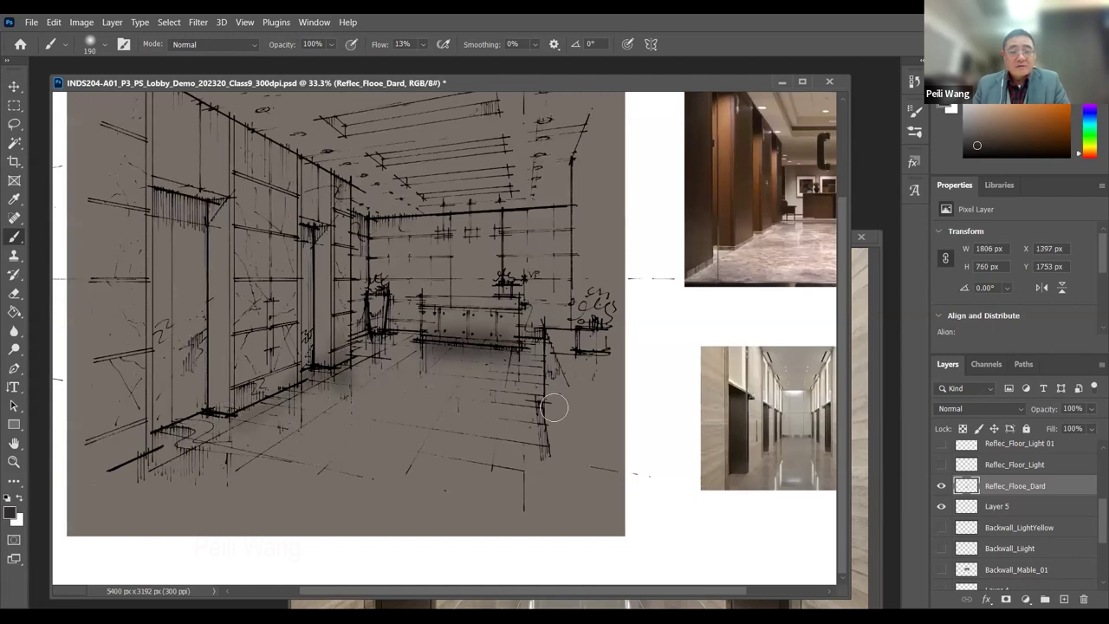
{"action": "mouse_move", "coordinate": [537, 466]}
{"action": "left_mouse_down"}
{"action": "mouse_move", "coordinate": [551, 409]}
{"action": "mouse_move", "coordinate": [562, 463]}
{"action": "mouse_move", "coordinate": [559, 433]}
{"action": "left_mouse_up"}
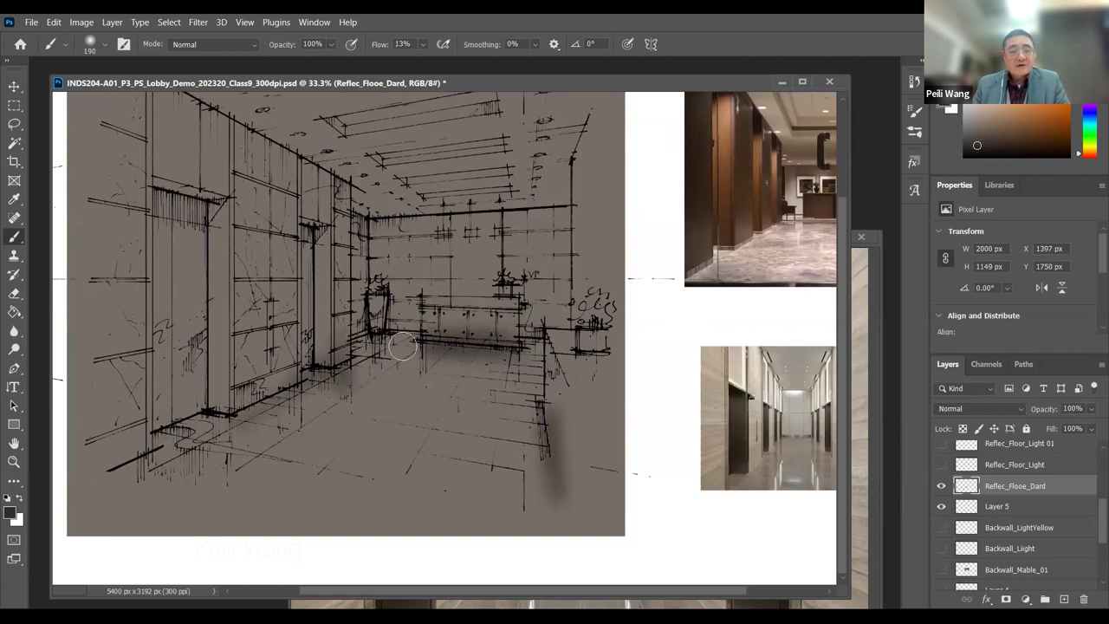
{"action": "left_click_drag", "start_coordinate": [433, 350], "coordinate": [522, 341]}
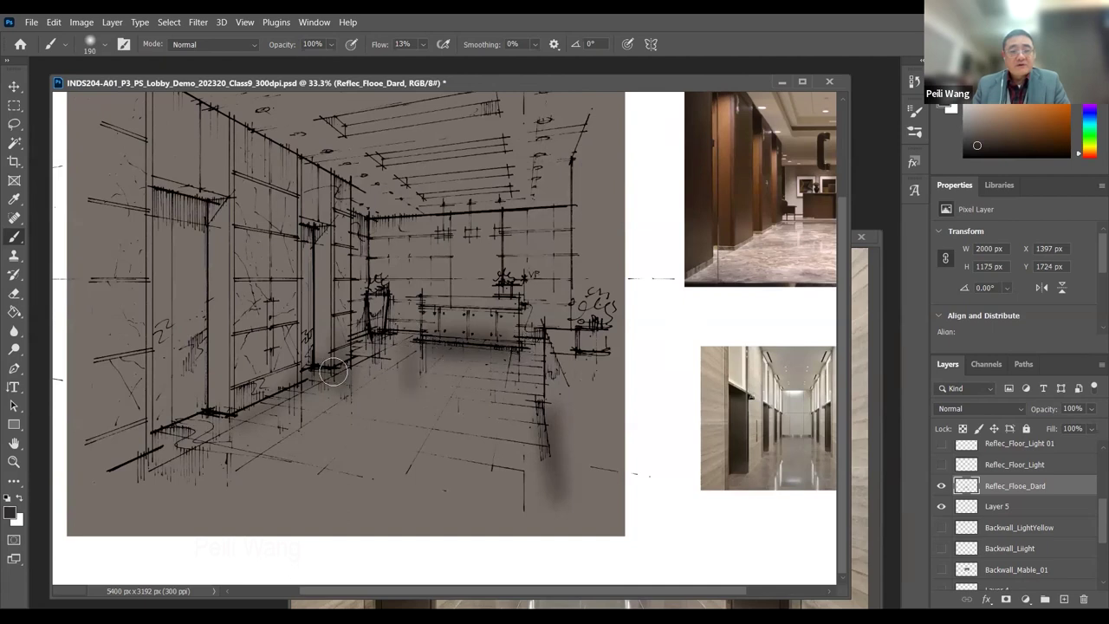
{"action": "left_click_drag", "start_coordinate": [458, 349], "coordinate": [494, 351]}
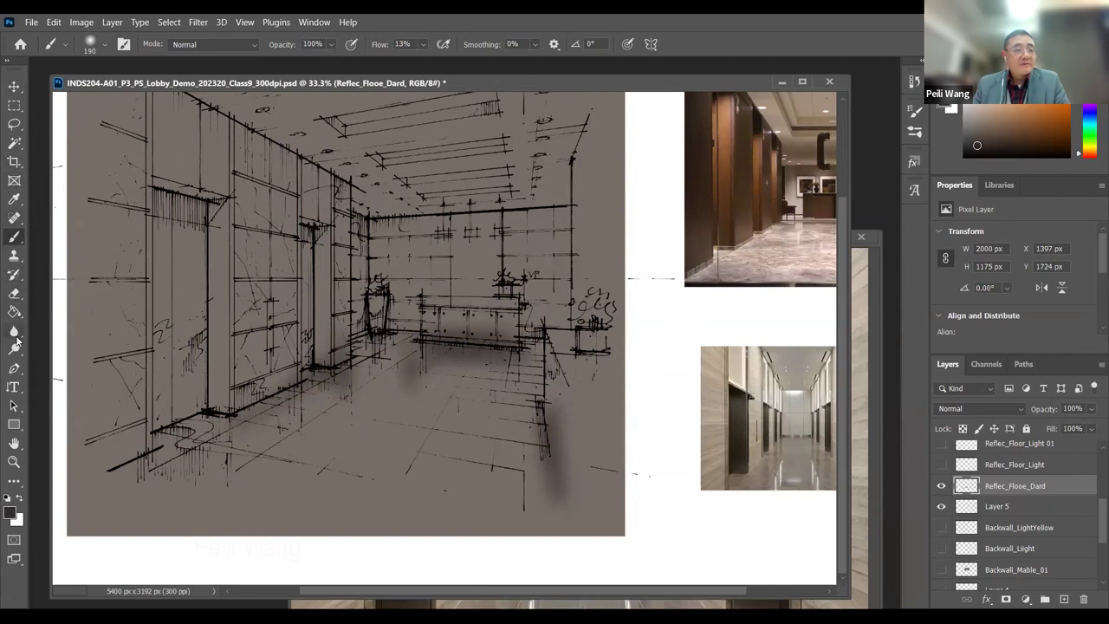
- Select the Eraser tool and look over its brush presets
{"action": "left_click", "coordinate": [14, 295]}
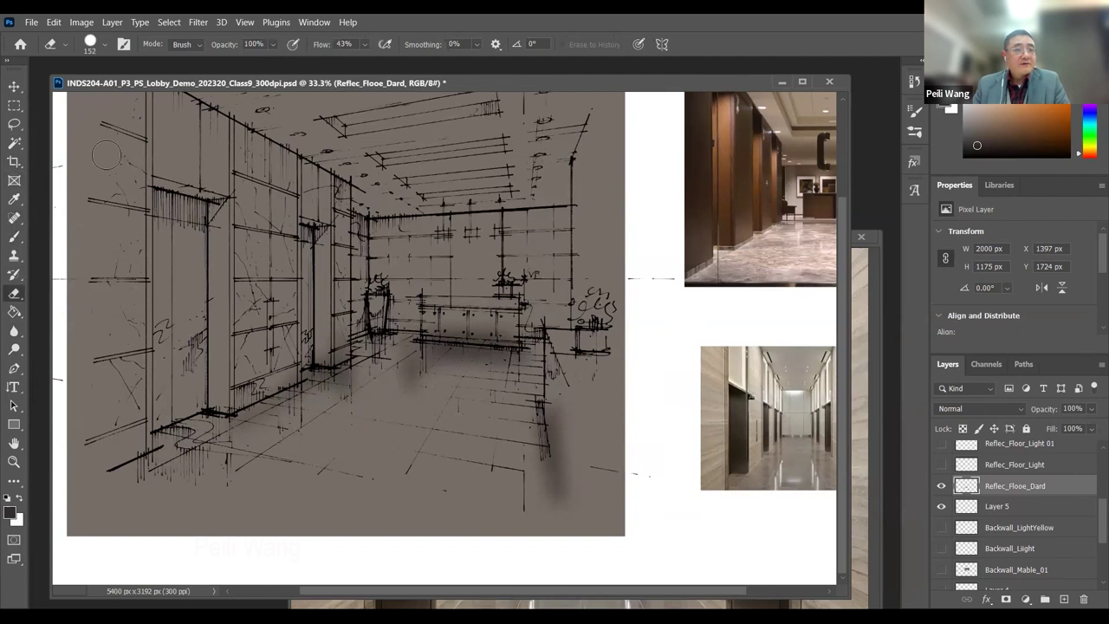
{"action": "left_click", "coordinate": [105, 45]}
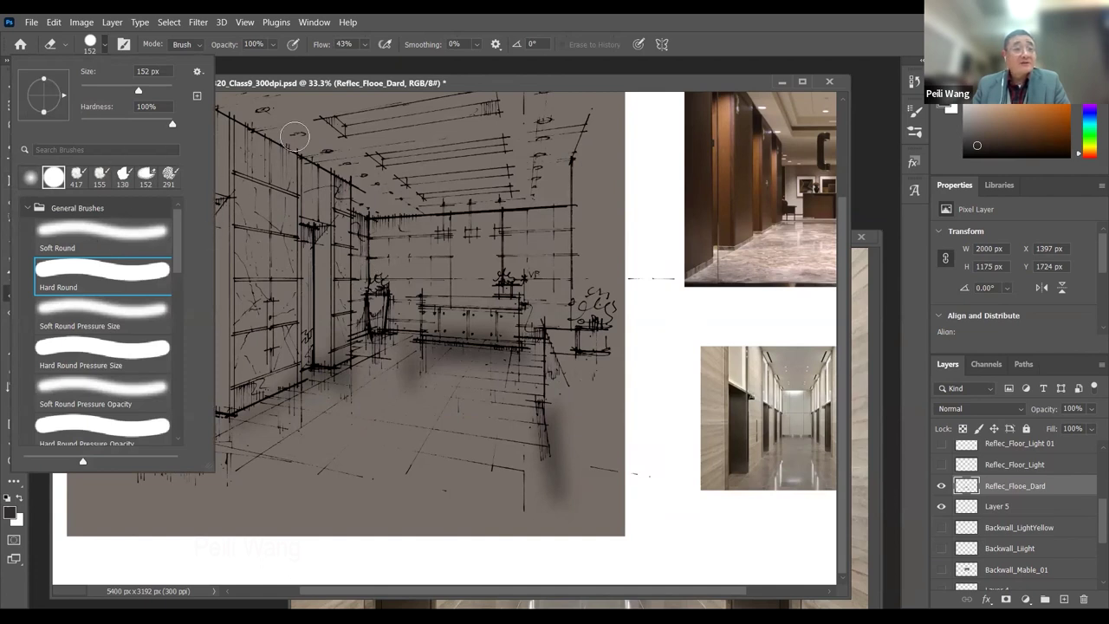
{"action": "key", "text": "Escape"}
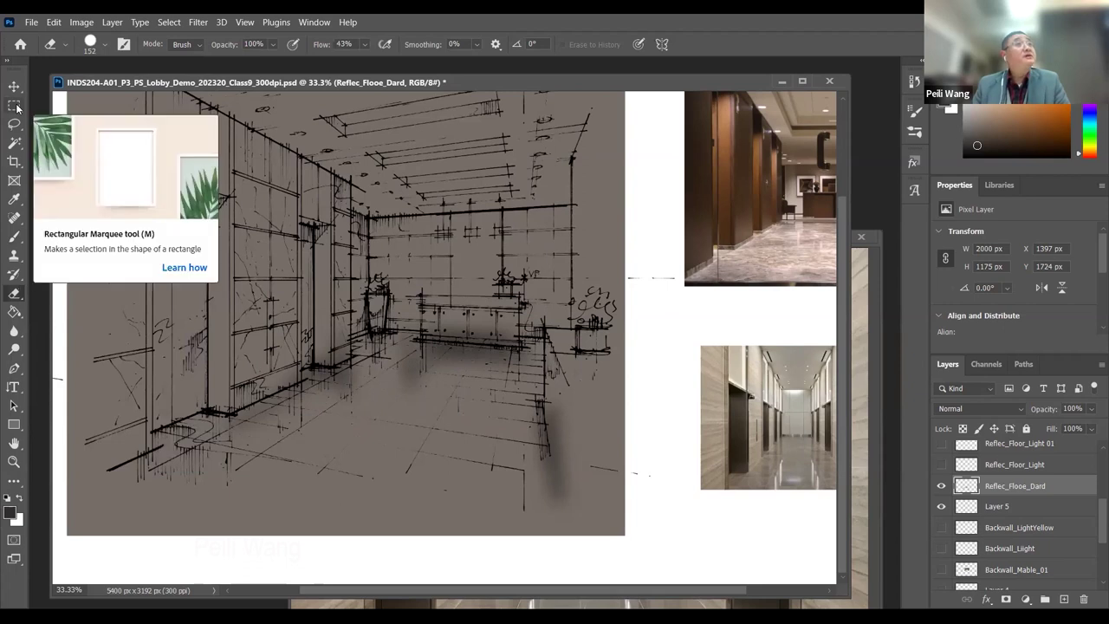
- Try rectangular selections on the floor strip below the desk and the area to its right
{"action": "left_click", "coordinate": [17, 107]}
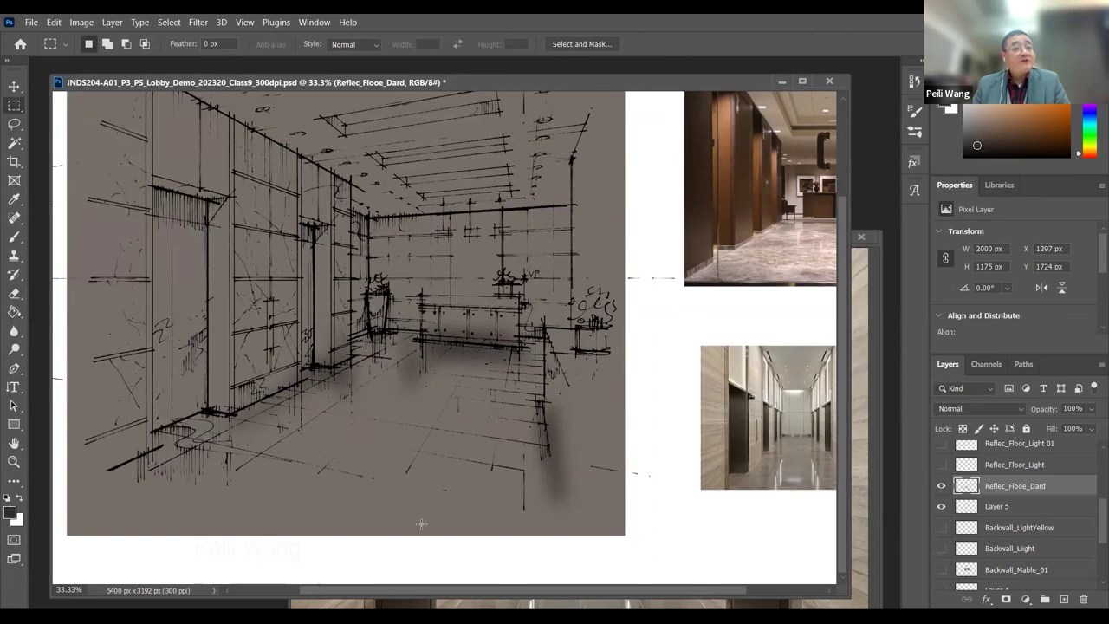
{"action": "left_click_drag", "start_coordinate": [350, 235], "coordinate": [421, 523]}
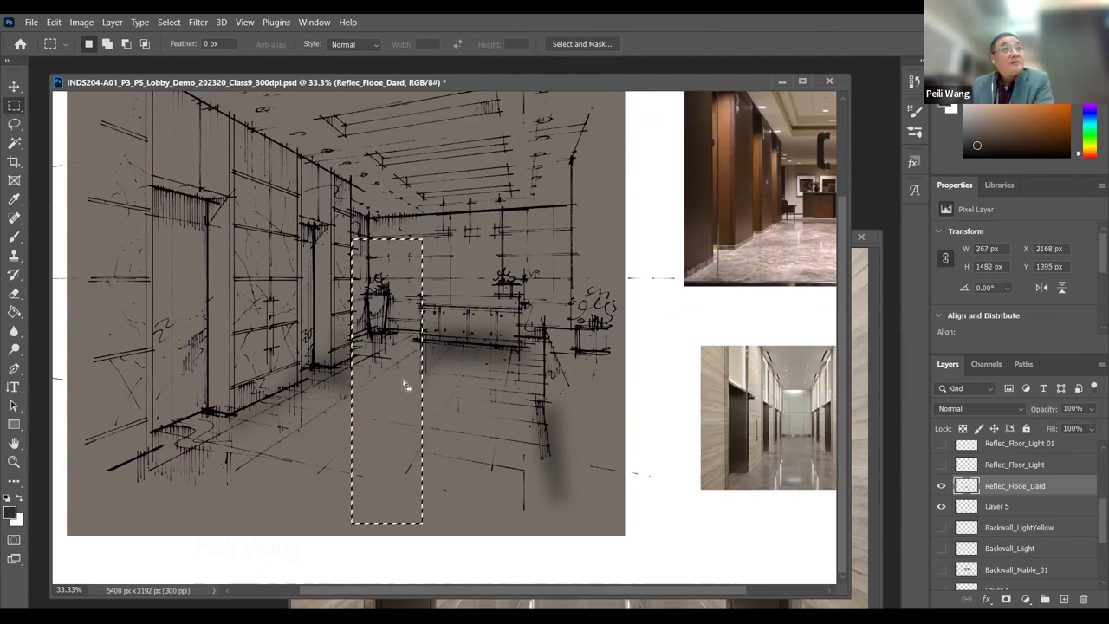
{"action": "key", "text": "ctrl+d"}
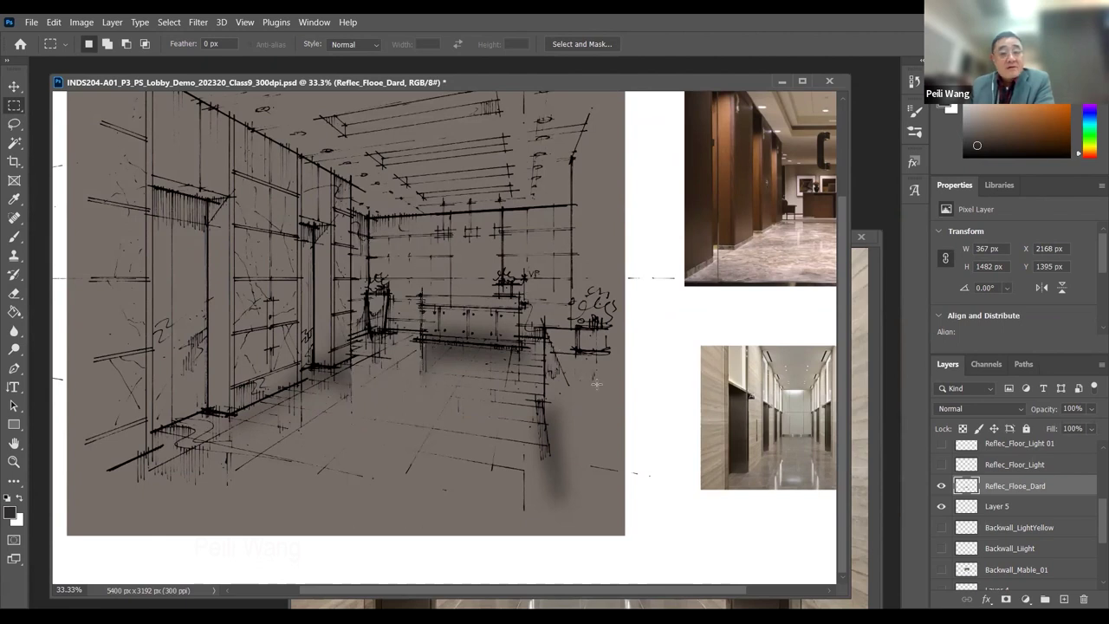
{"action": "left_click_drag", "start_coordinate": [598, 385], "coordinate": [520, 292]}
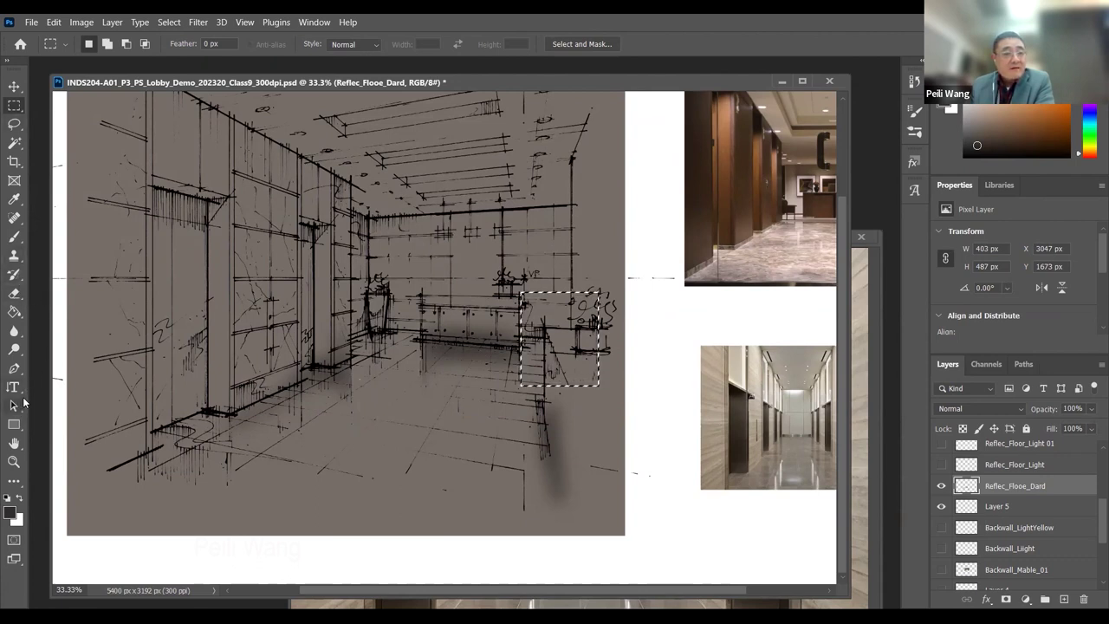
- Switch to the Lasso tool, clear the selection and save the lobby file
{"action": "left_click", "coordinate": [14, 124]}
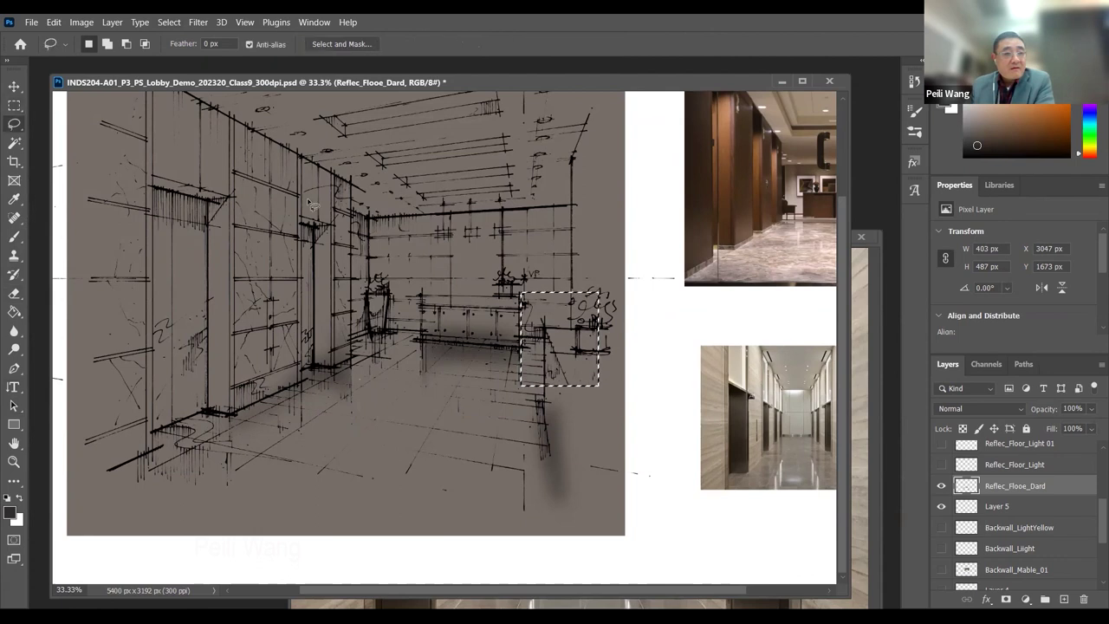
{"action": "key", "text": "ctrl+d"}
{"action": "left_click", "coordinate": [31, 22]}
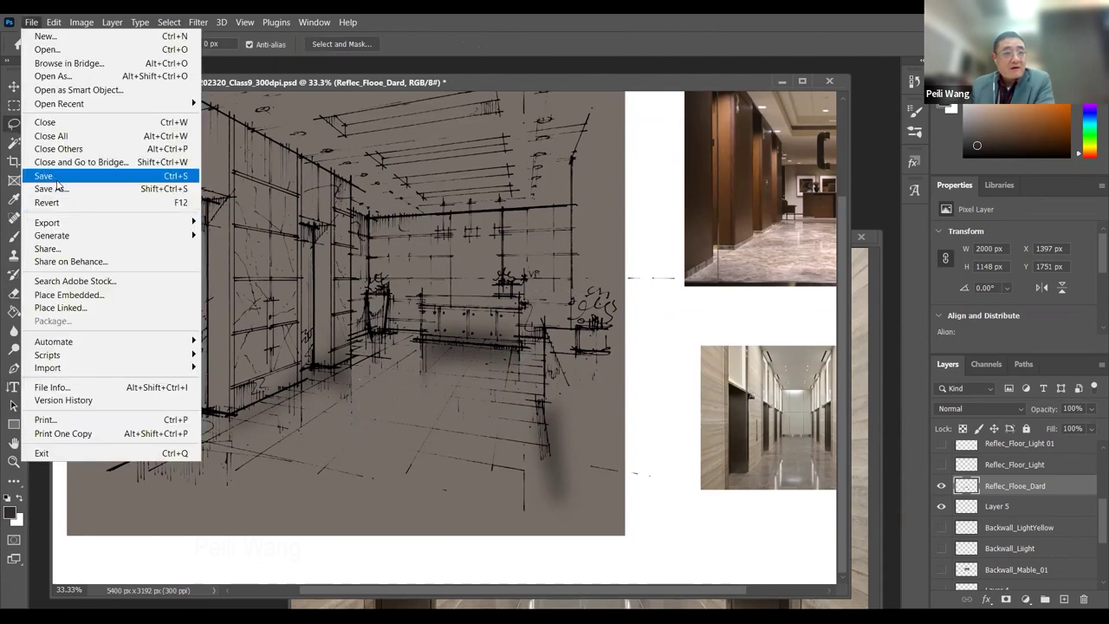
{"action": "left_click", "coordinate": [57, 178]}
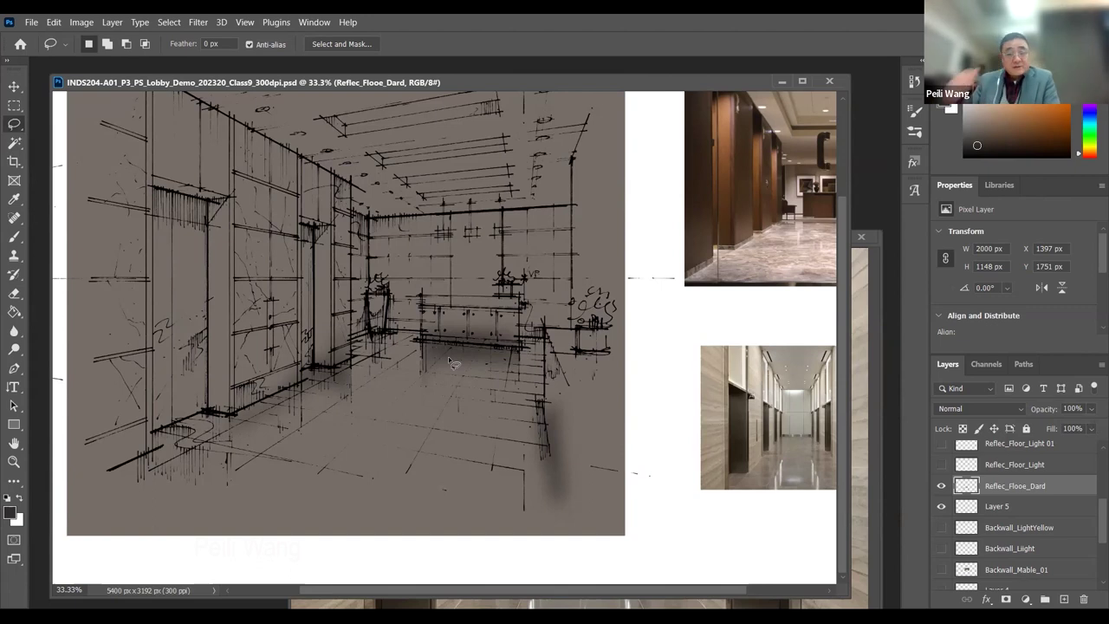
- Briefly hide the Background Gray layer to view the sketch on white, then restore it
{"action": "scroll", "coordinate": [1090, 522], "scroll_direction": "down", "scroll_amount": 4}
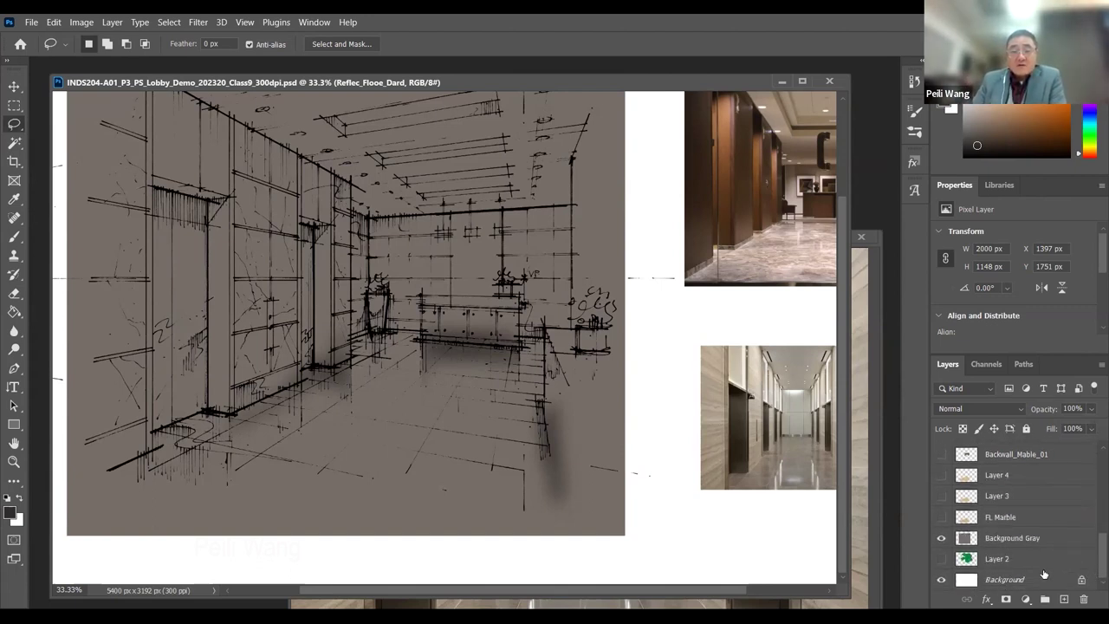
{"action": "left_click", "coordinate": [941, 538]}
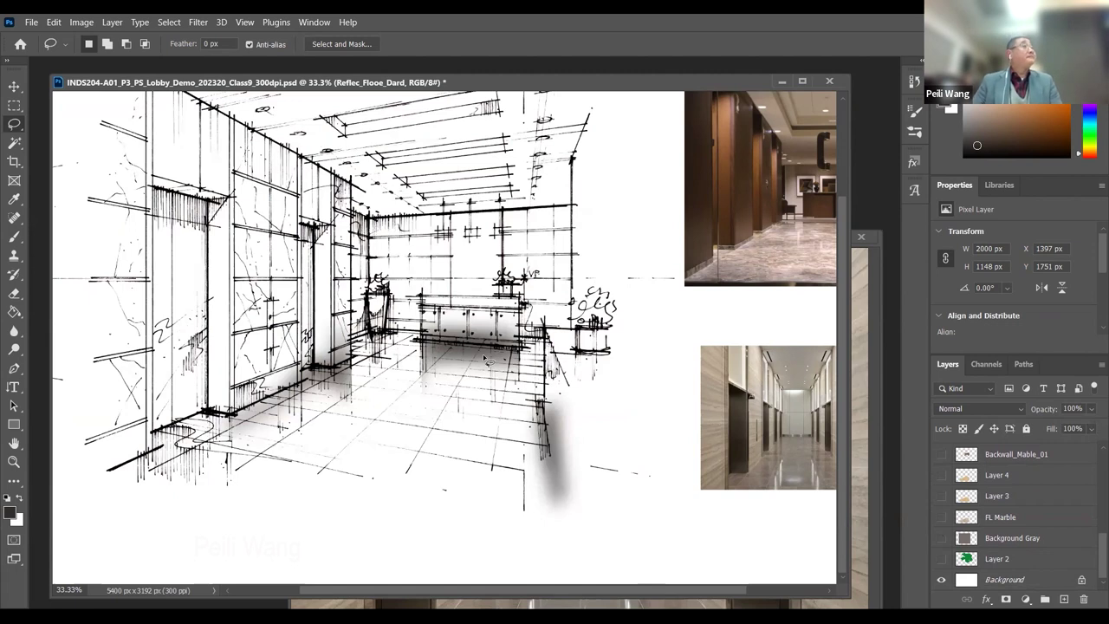
{"action": "left_click", "coordinate": [941, 538]}
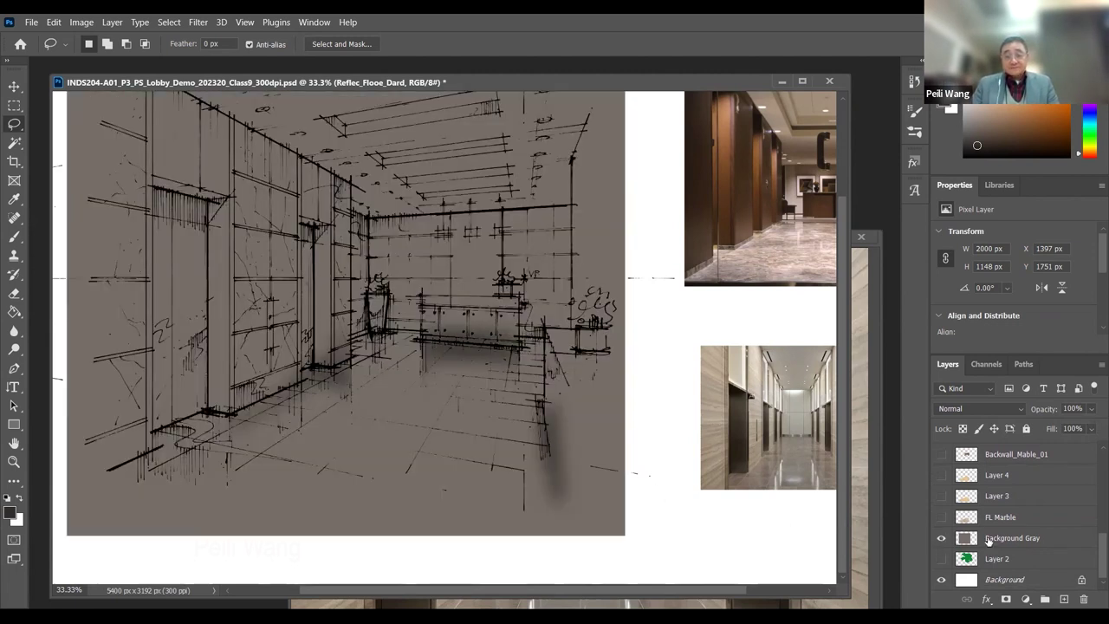
- Show the FL Marble, Layer 3 and Layer 4 floor texture layers
{"action": "scroll", "coordinate": [1091, 565], "scroll_direction": "up", "scroll_amount": 3}
{"action": "scroll", "coordinate": [1091, 559], "scroll_direction": "down", "scroll_amount": 2}
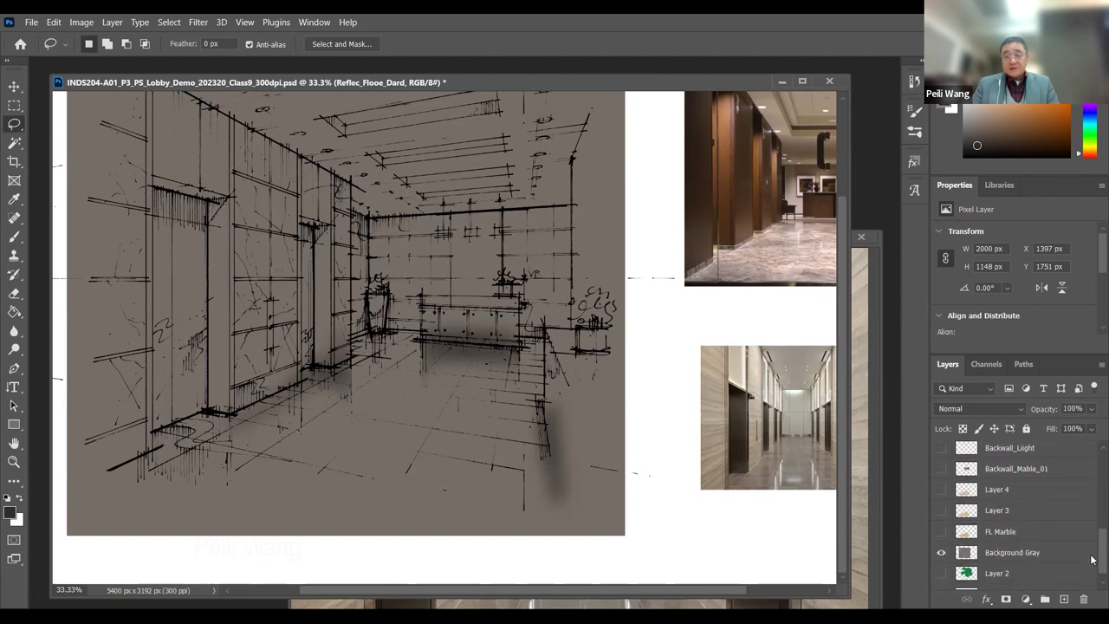
{"action": "left_click", "coordinate": [942, 531]}
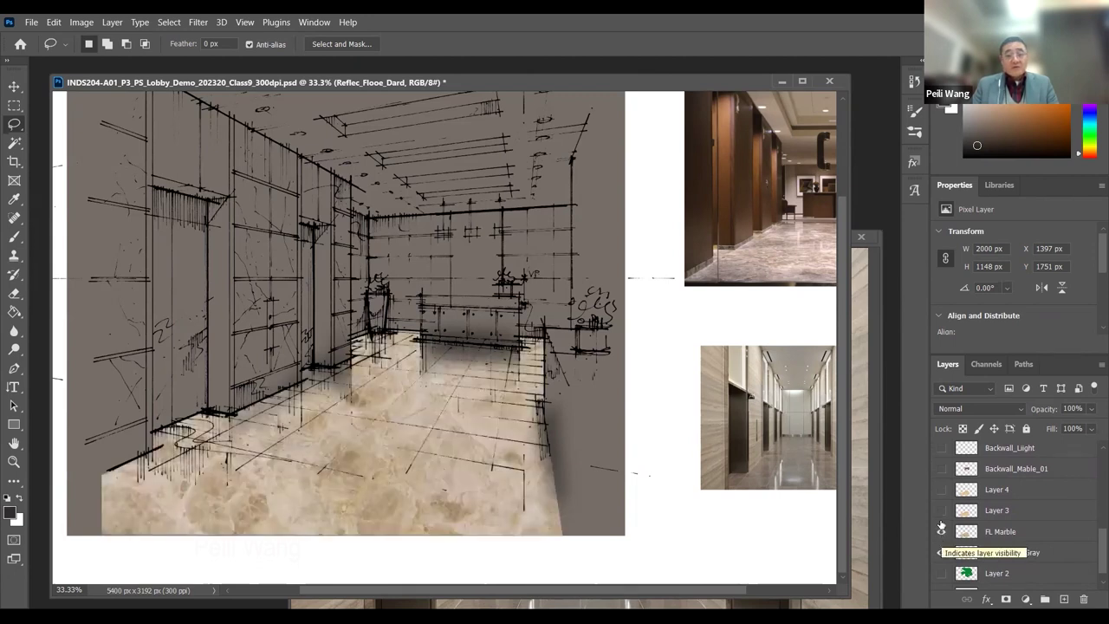
{"action": "left_click", "coordinate": [943, 511]}
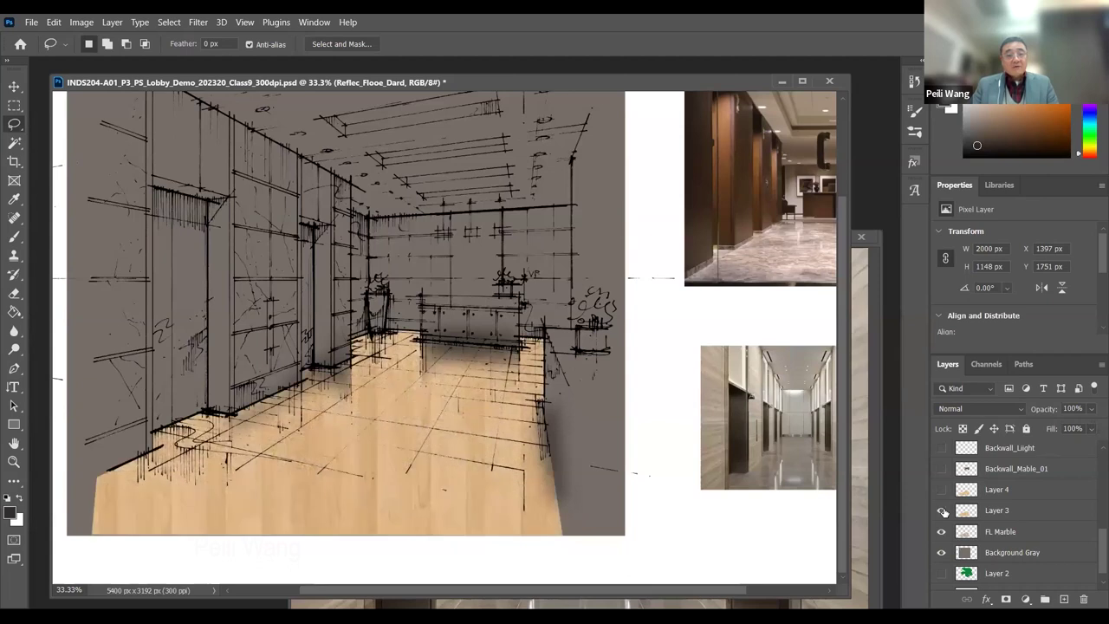
{"action": "left_click", "coordinate": [942, 490]}
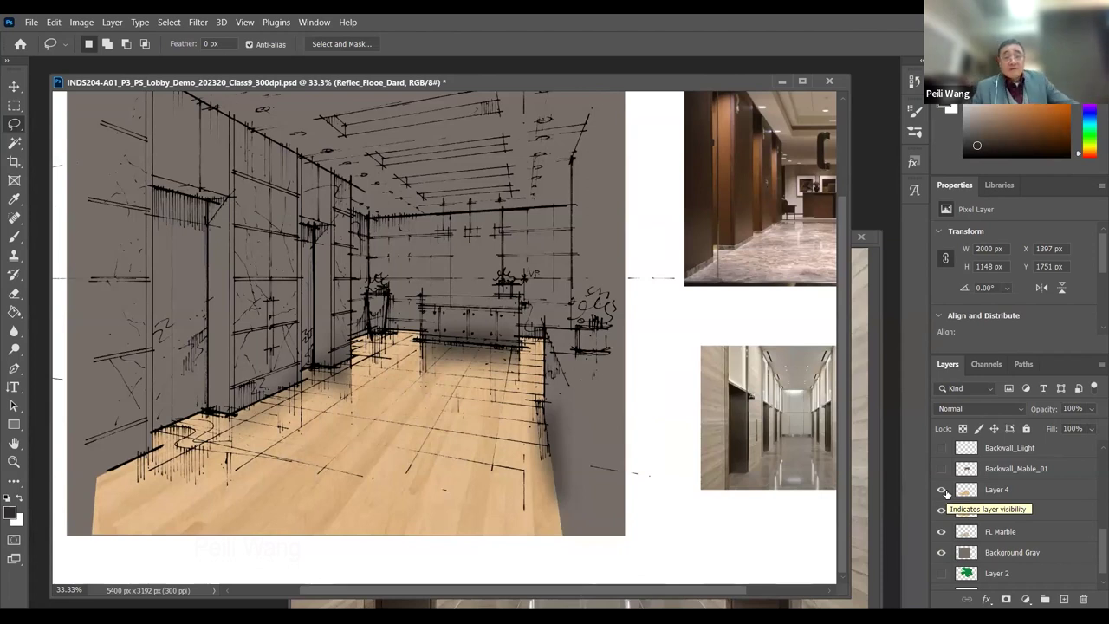
{"action": "left_click_drag", "start_coordinate": [1091, 540], "coordinate": [1091, 496]}
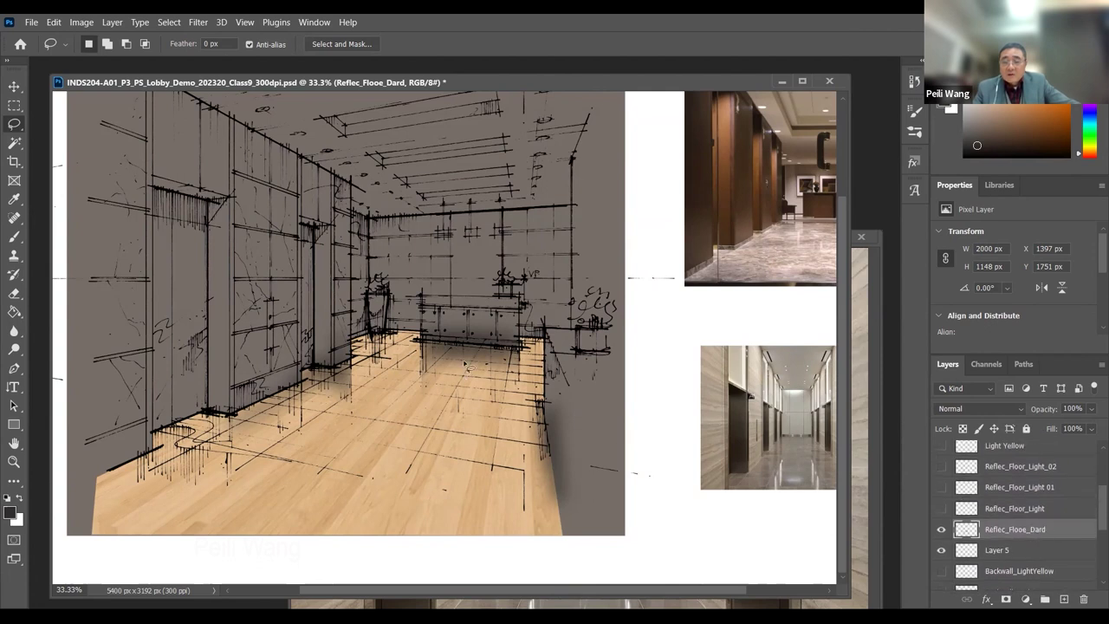
- Show the marble back wall and its yellow light tint, leaving the back wall lighting off
{"action": "left_click_drag", "start_coordinate": [1091, 512], "coordinate": [1093, 542]}
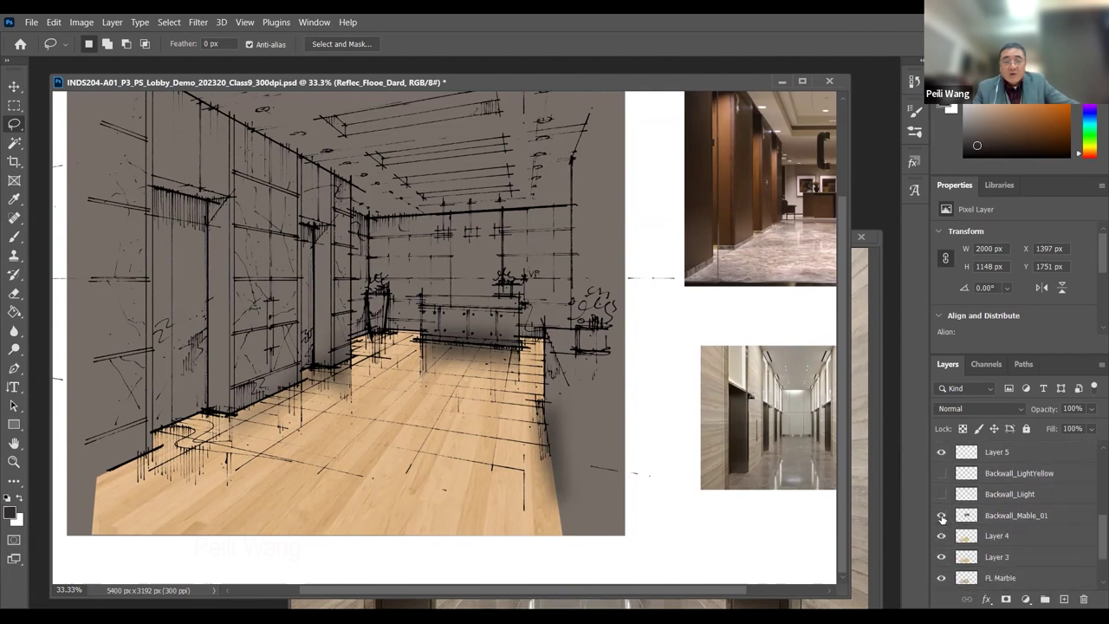
{"action": "left_click", "coordinate": [941, 515]}
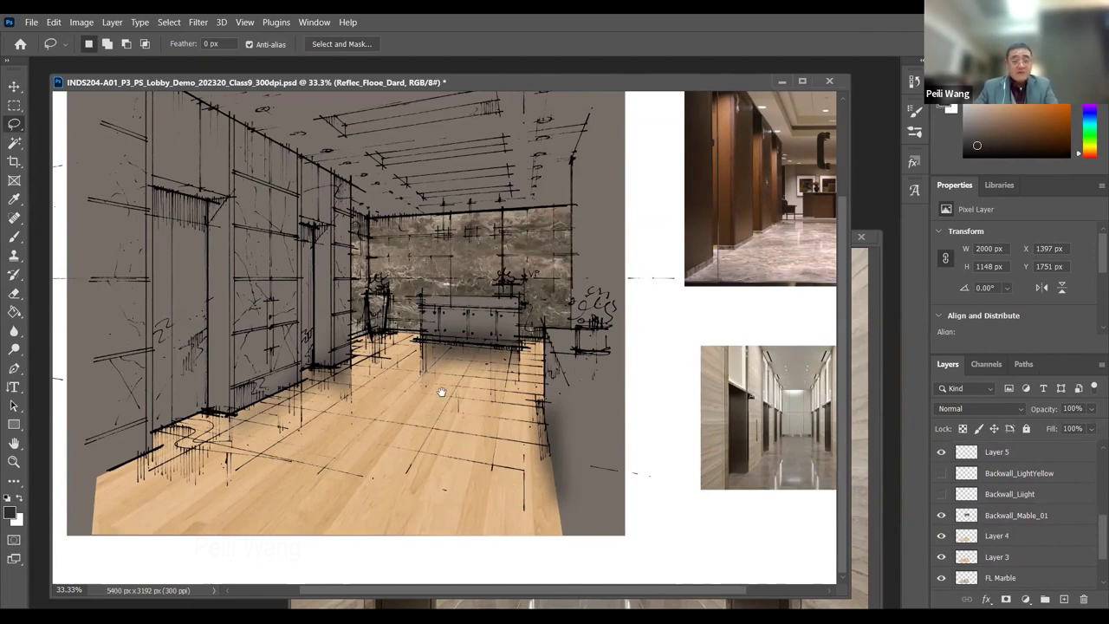
{"action": "left_click_drag", "start_coordinate": [441, 392], "coordinate": [501, 433]}
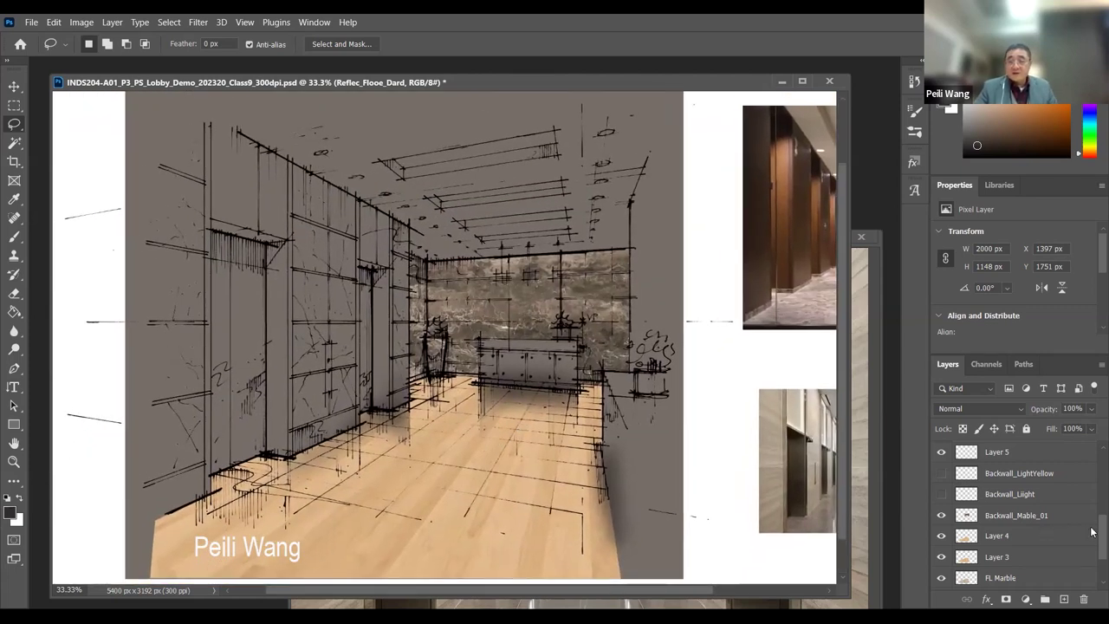
{"action": "left_click", "coordinate": [942, 494]}
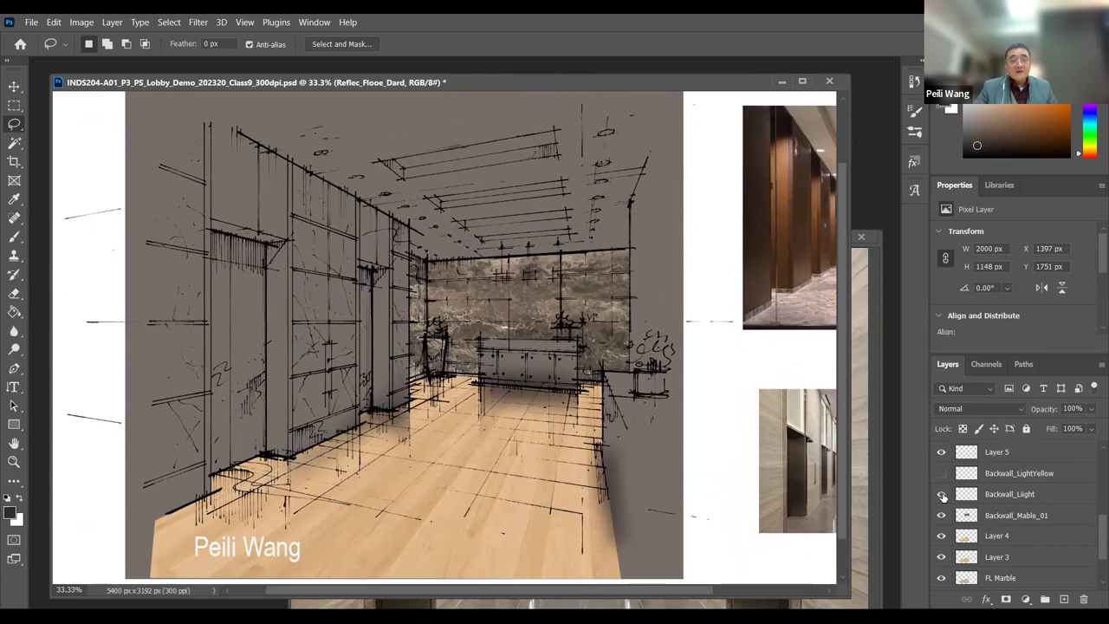
{"action": "left_click", "coordinate": [942, 495]}
{"action": "left_click", "coordinate": [942, 475]}
{"action": "left_click", "coordinate": [942, 475]}
{"action": "left_click", "coordinate": [943, 475]}
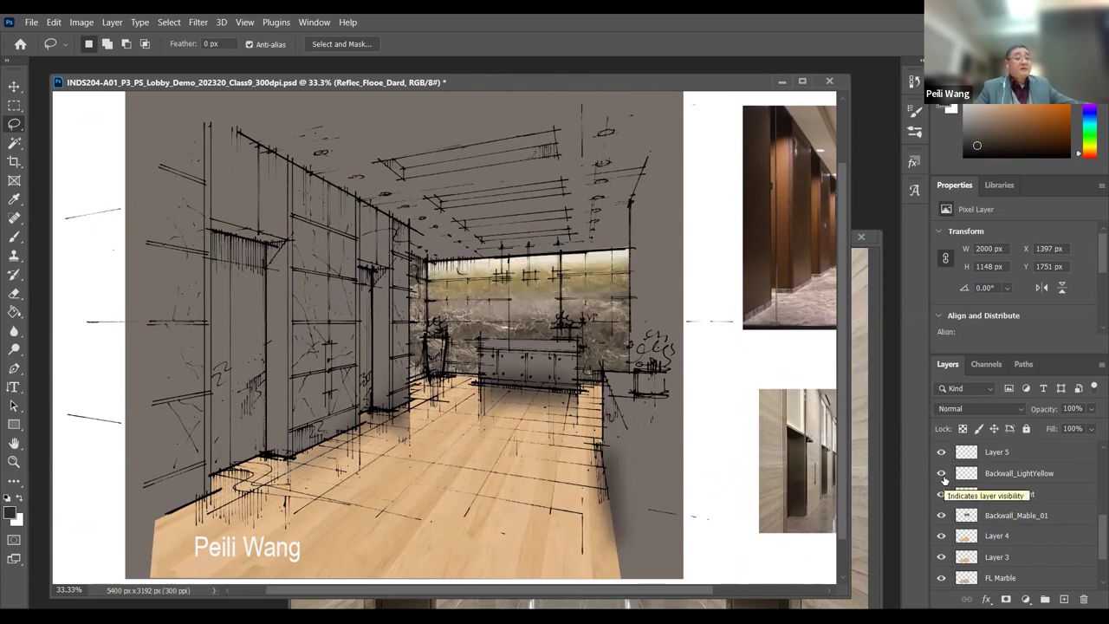
- Make Reflec_Floor_Light, Reflec_Floor_Light 01 and Reflec_Floor_Light_02 visible
{"action": "scroll", "coordinate": [1091, 535], "scroll_direction": "down", "scroll_amount": 2}
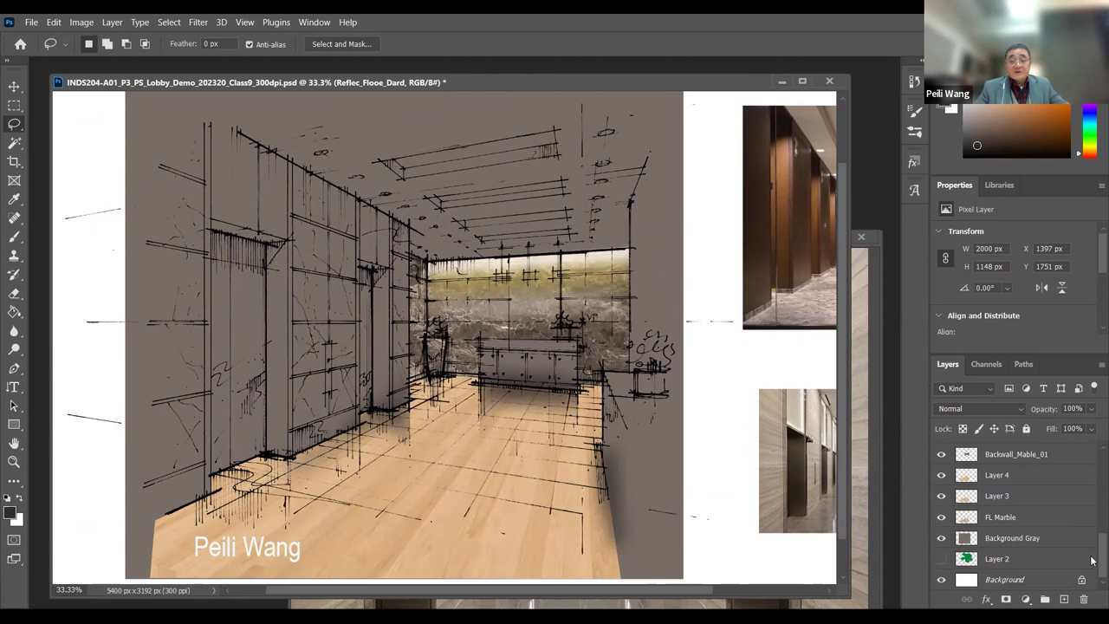
{"action": "scroll", "coordinate": [1091, 552], "scroll_direction": "up", "scroll_amount": 5}
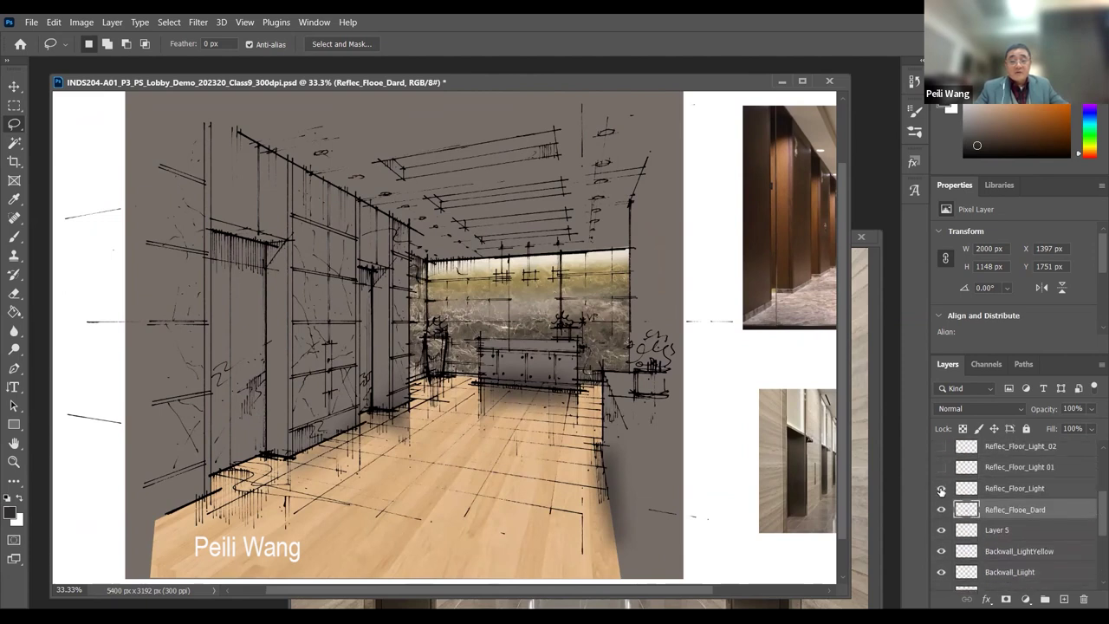
{"action": "left_click", "coordinate": [941, 488]}
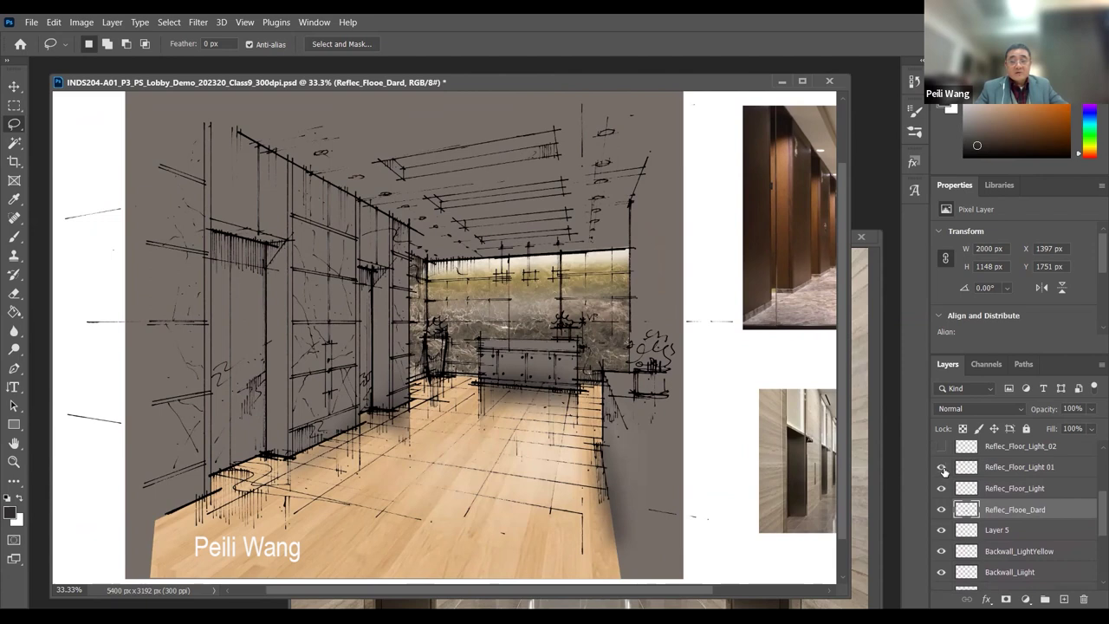
{"action": "left_click", "coordinate": [942, 467]}
{"action": "left_click", "coordinate": [941, 447]}
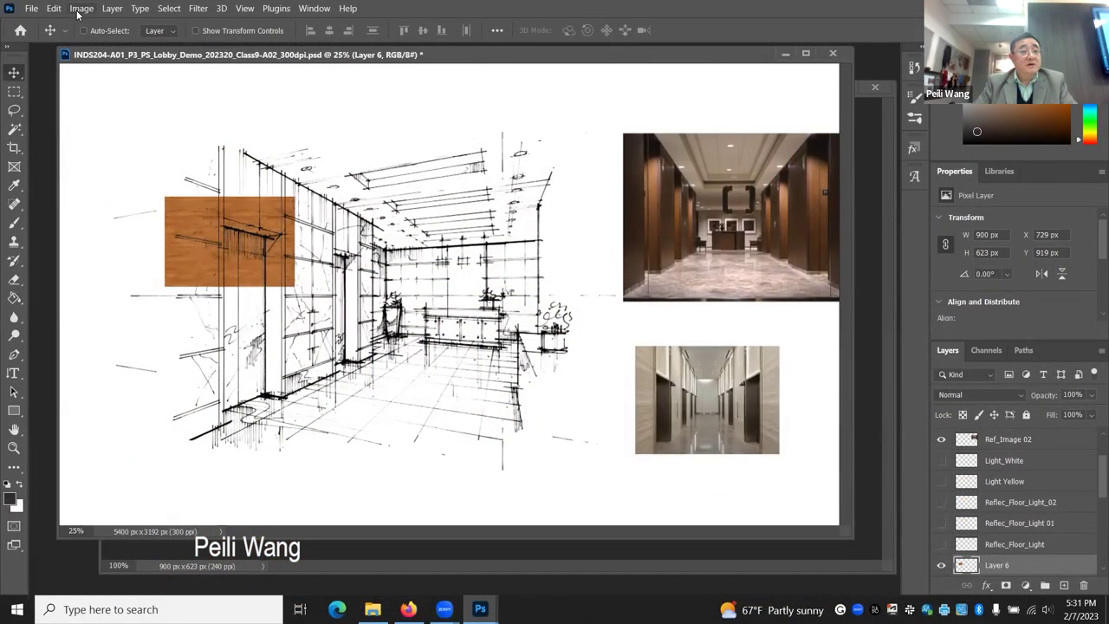
- Scale the Layer 6 wood texture to about 240% and position it over the left wall
{"action": "left_click", "coordinate": [80, 7]}
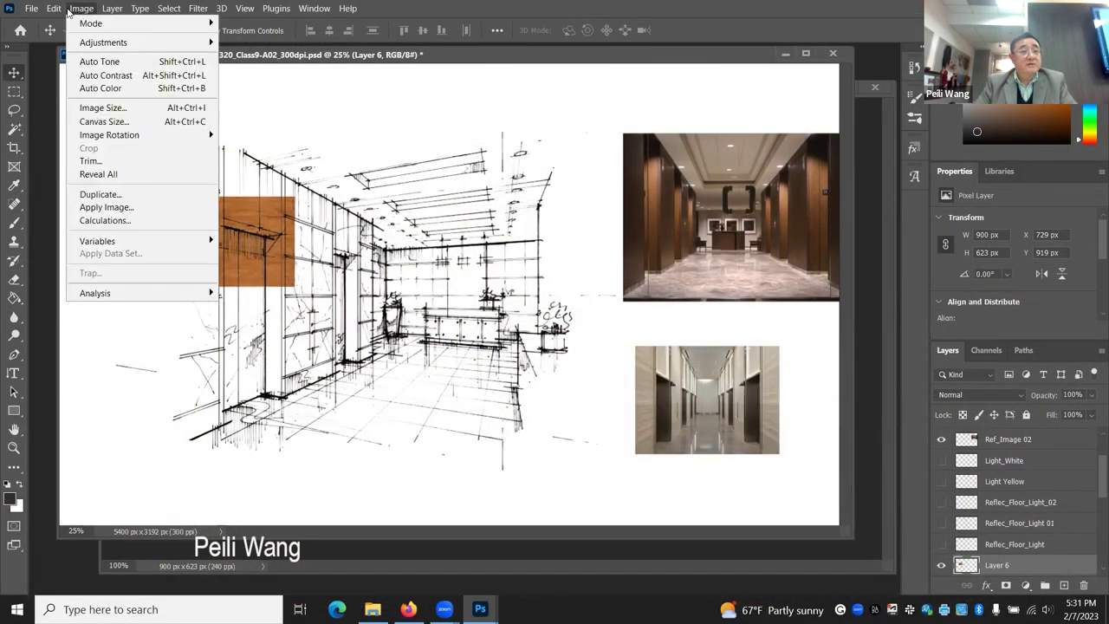
{"action": "mouse_move", "coordinate": [55, 8]}
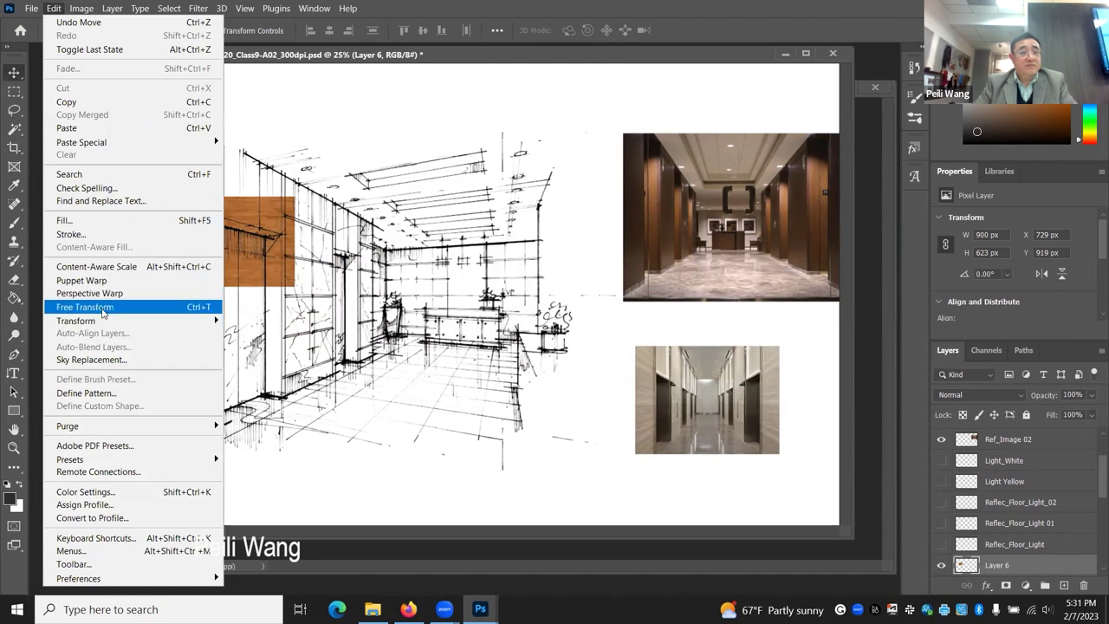
{"action": "mouse_move", "coordinate": [120, 322]}
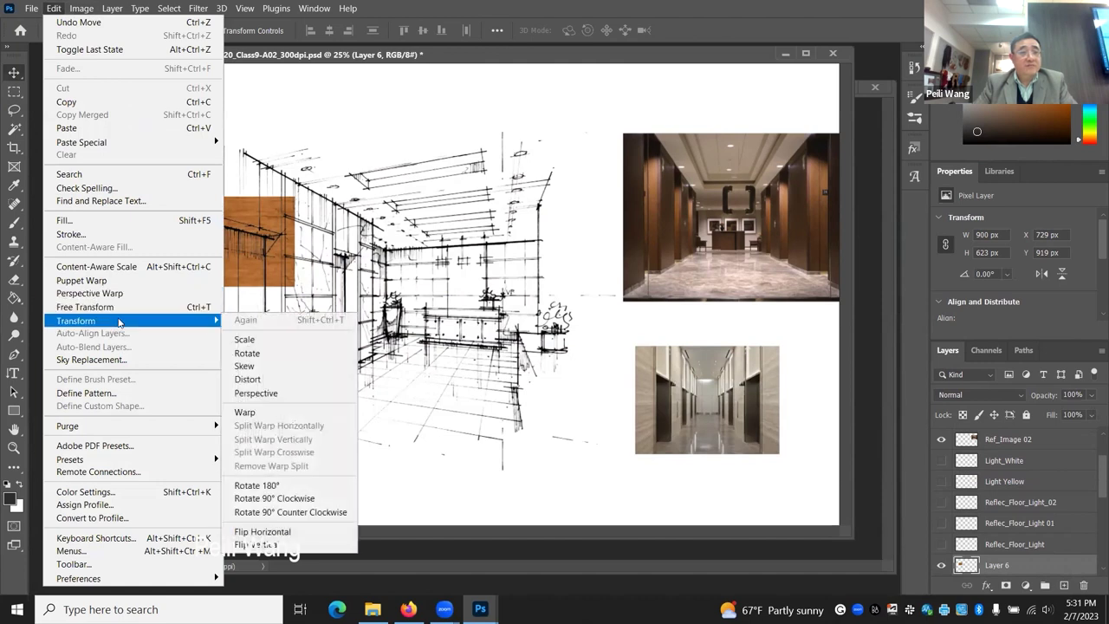
{"action": "left_click", "coordinate": [251, 339]}
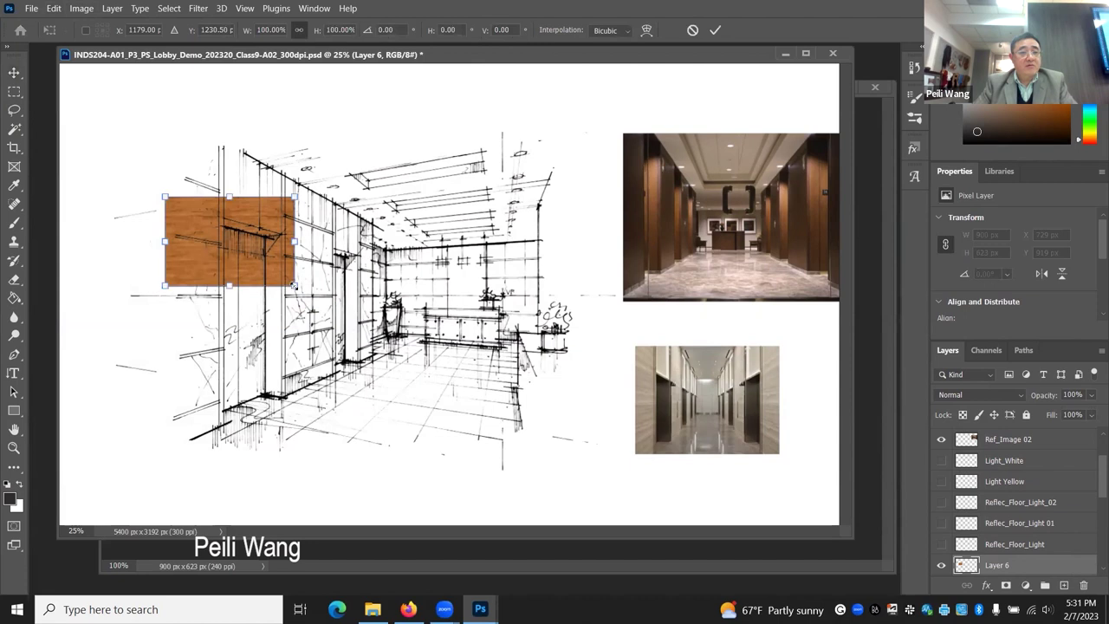
{"action": "left_click_drag", "start_coordinate": [294, 286], "coordinate": [516, 454]}
{"action": "left_click_drag", "start_coordinate": [325, 351], "coordinate": [312, 306]}
{"action": "left_click_drag", "start_coordinate": [492, 390], "coordinate": [464, 368]}
{"action": "left_click_drag", "start_coordinate": [340, 357], "coordinate": [426, 401]}
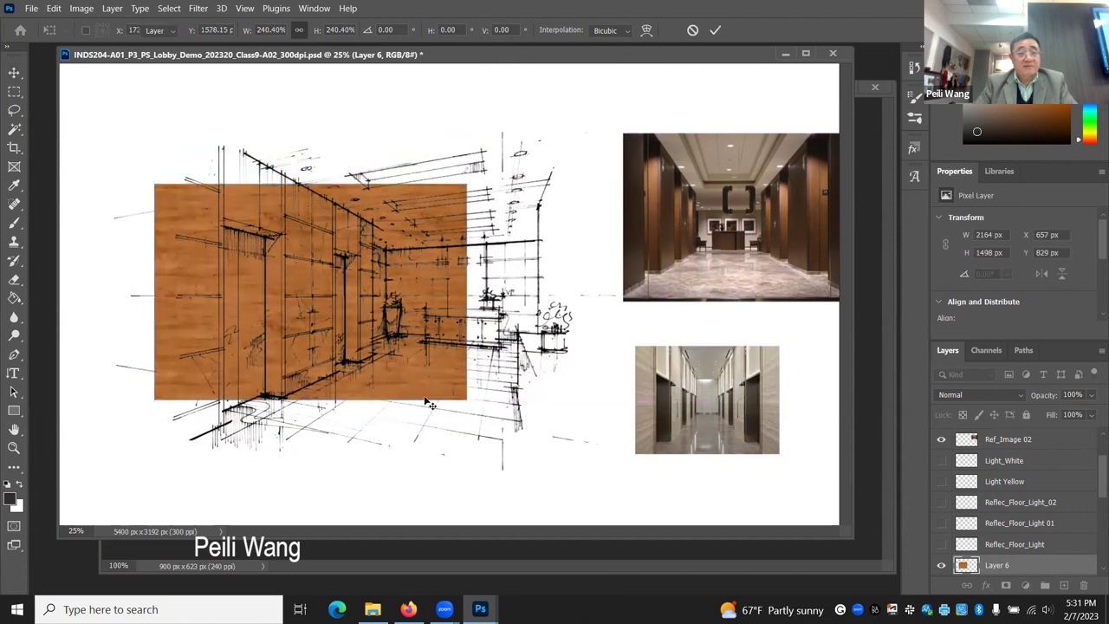
{"action": "key", "text": "Return"}
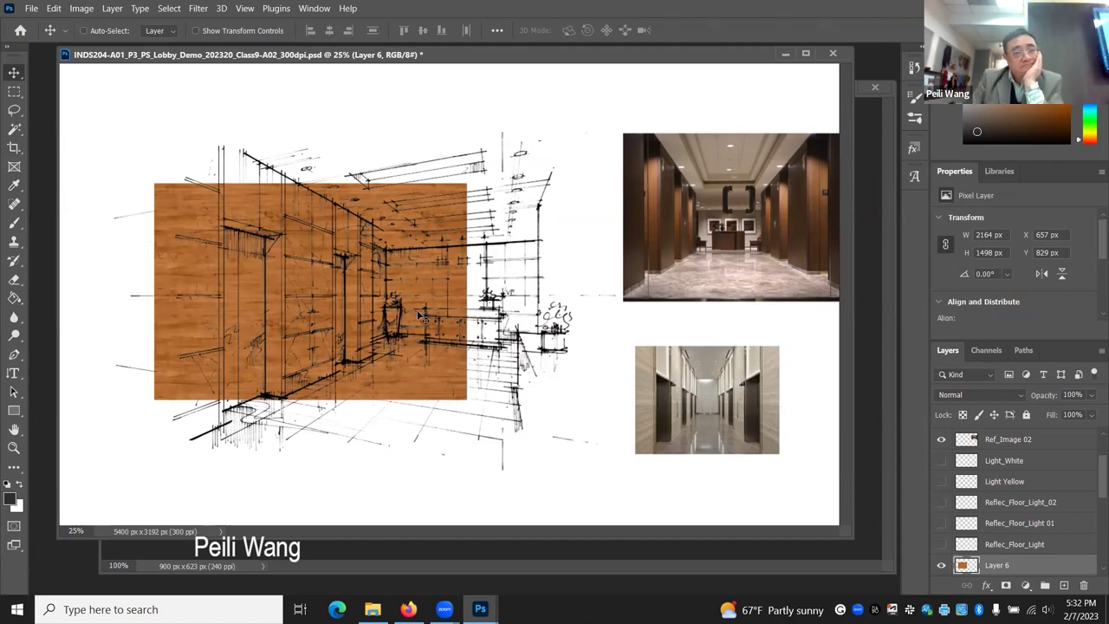
- Save the document and rename Layer 6 to 'Wall Mat wood'
{"action": "left_click", "coordinate": [31, 8]}
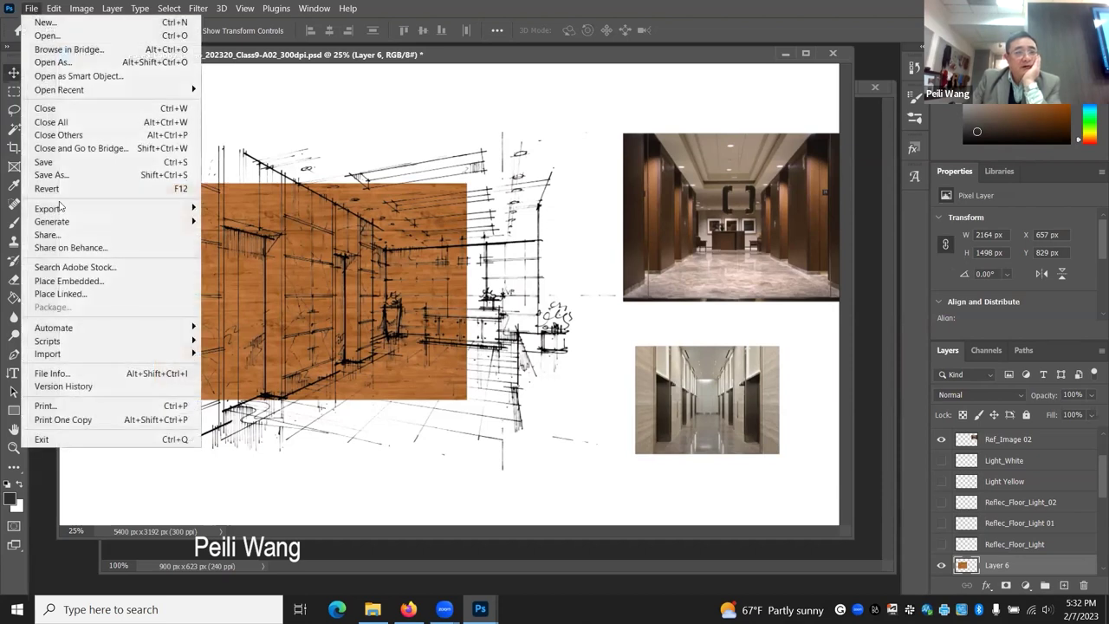
{"action": "left_click", "coordinate": [43, 161]}
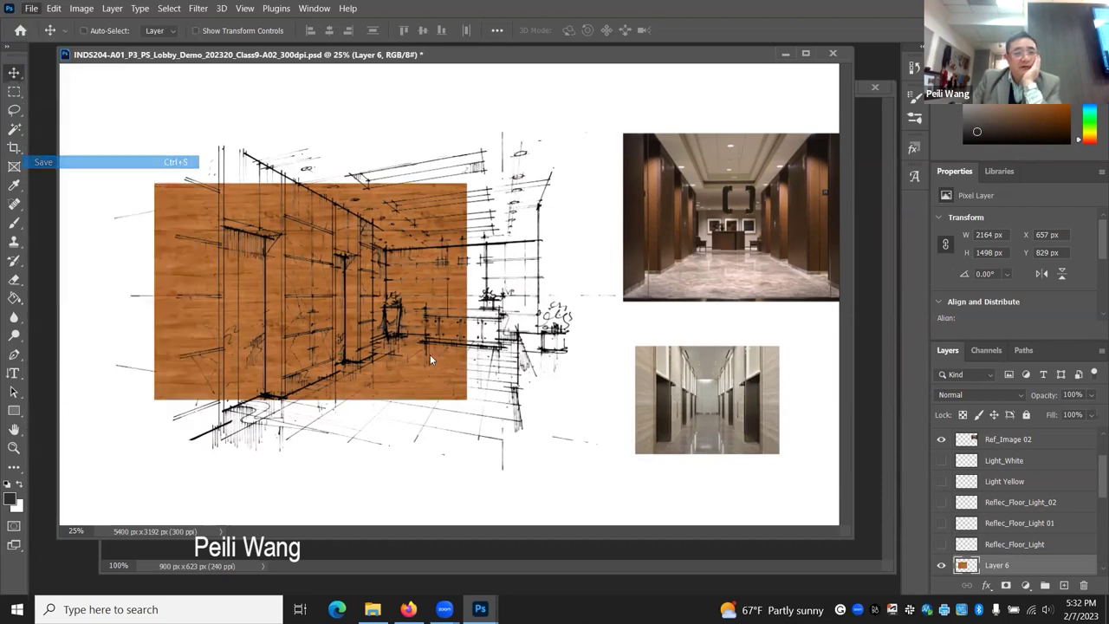
{"action": "double_click", "coordinate": [996, 565]}
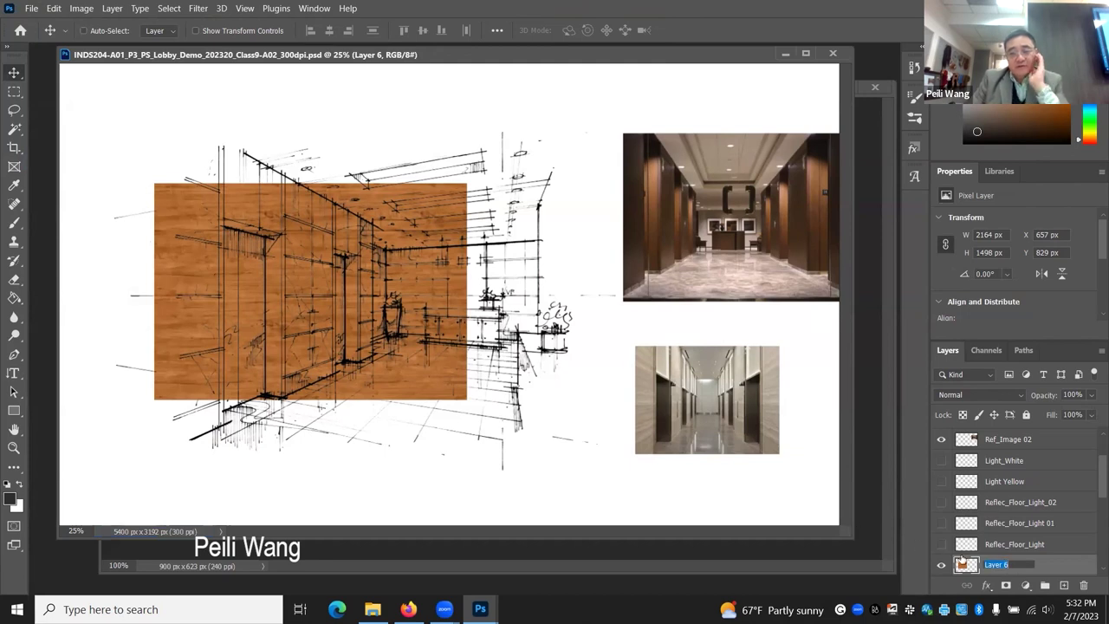
{"action": "type", "text": "Wall Ma"}
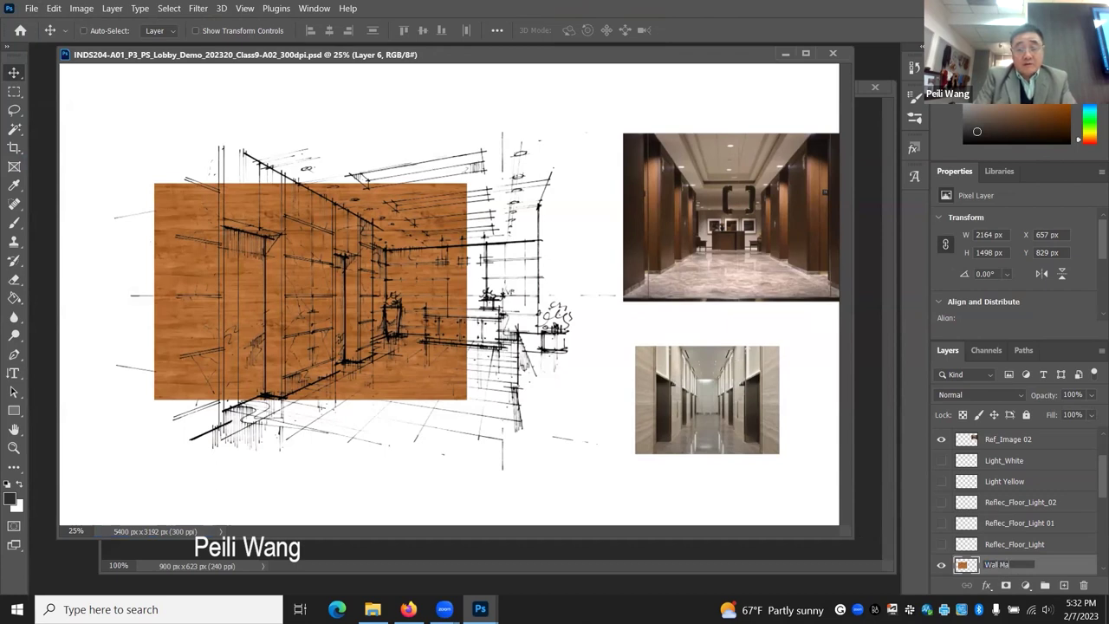
{"action": "type", "text": "ood"}
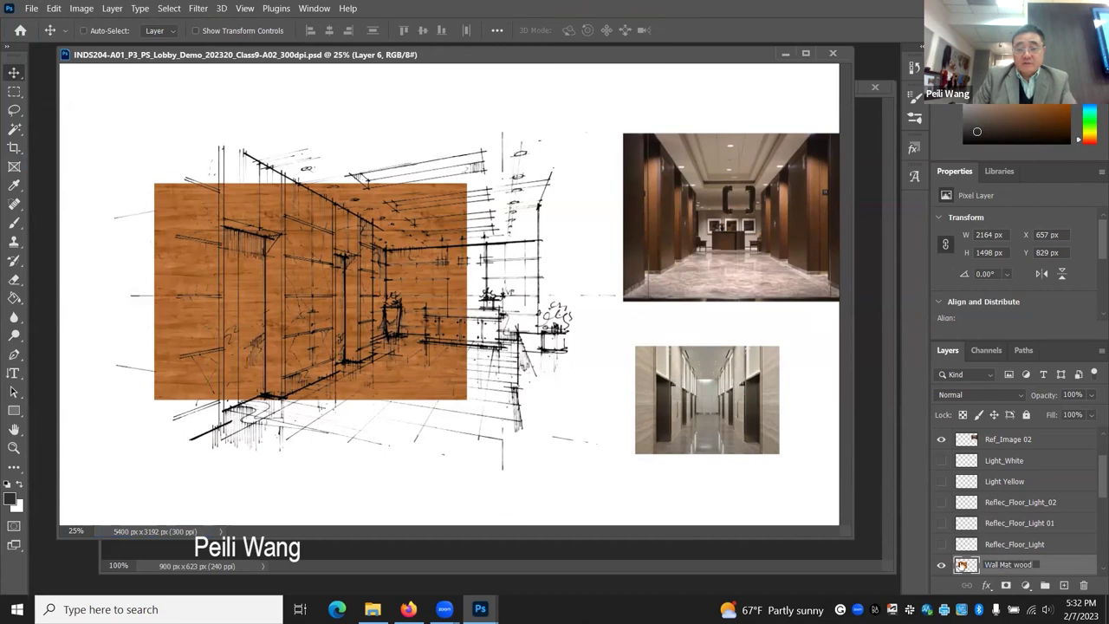
{"action": "key", "text": "Return"}
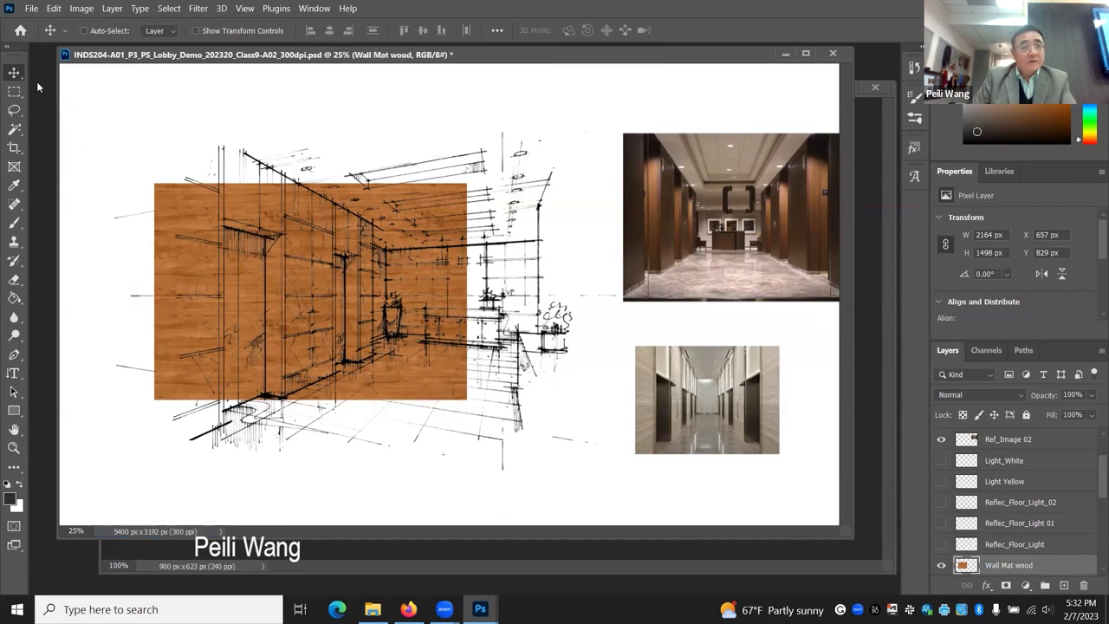
- Move the wood texture up and distort its four corners roughly onto the left wall
{"action": "left_click_drag", "start_coordinate": [309, 276], "coordinate": [269, 242]}
{"action": "left_click_drag", "start_coordinate": [342, 219], "coordinate": [364, 201]}
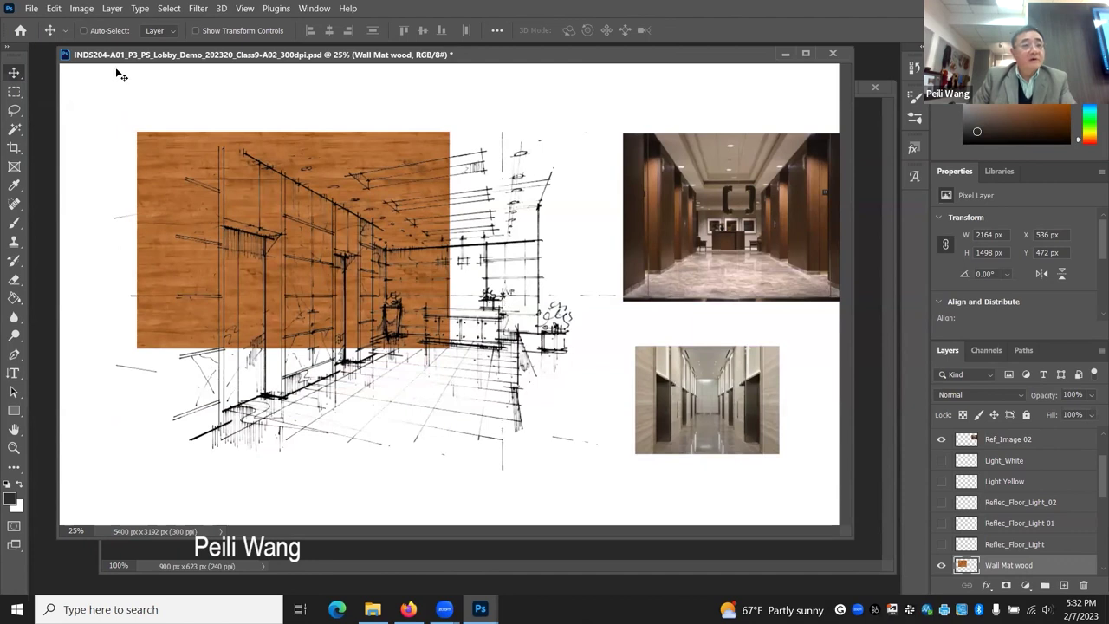
{"action": "left_click", "coordinate": [81, 12]}
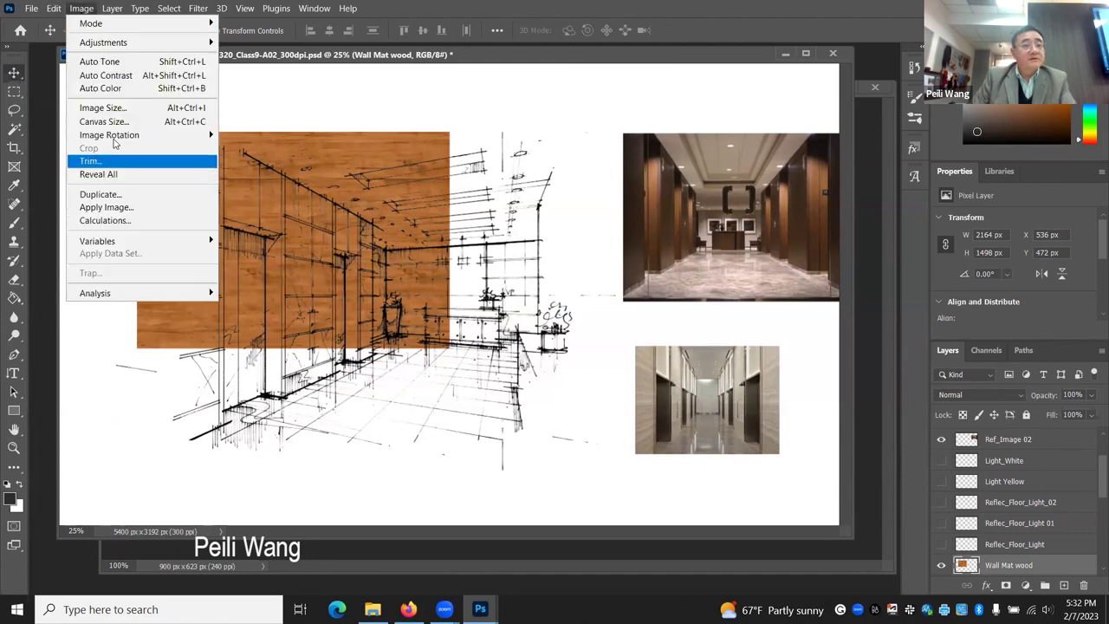
{"action": "mouse_move", "coordinate": [54, 9]}
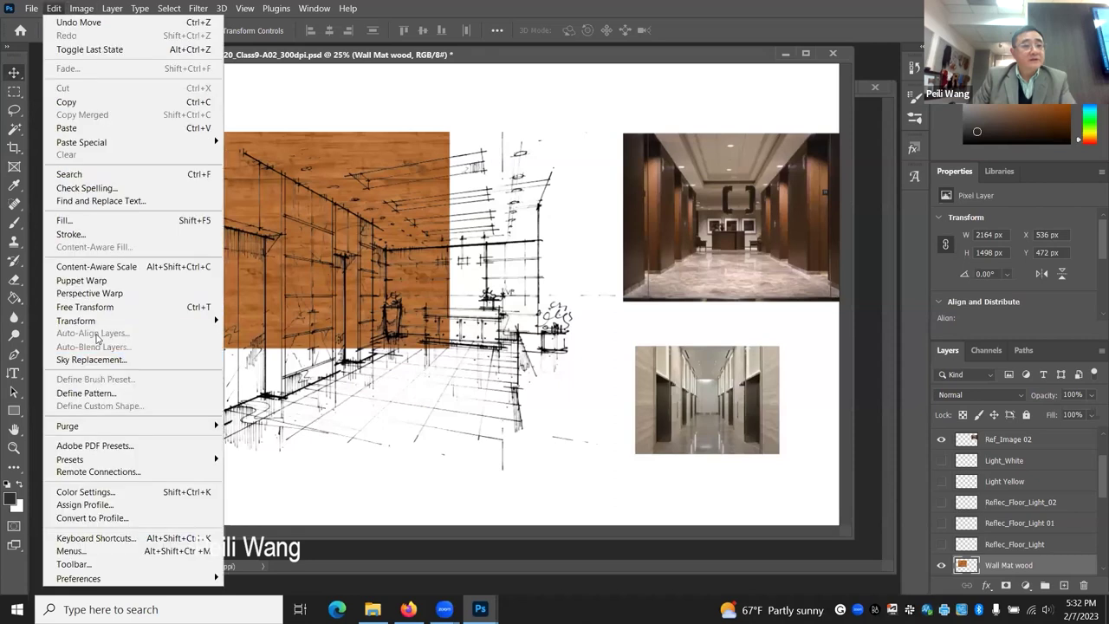
{"action": "mouse_move", "coordinate": [129, 321]}
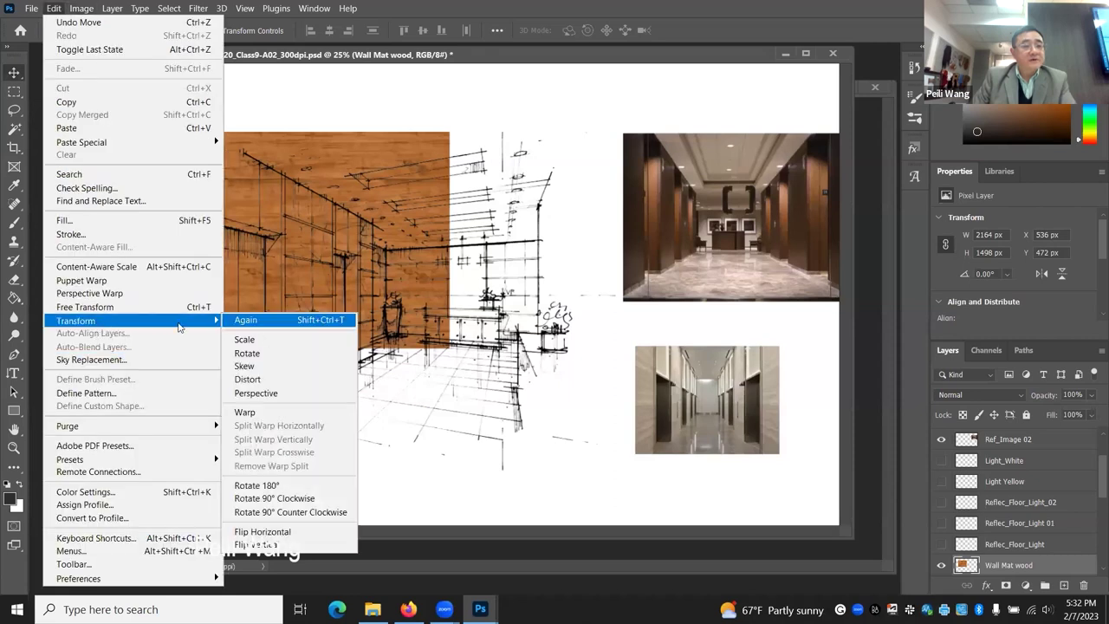
{"action": "left_click", "coordinate": [261, 382]}
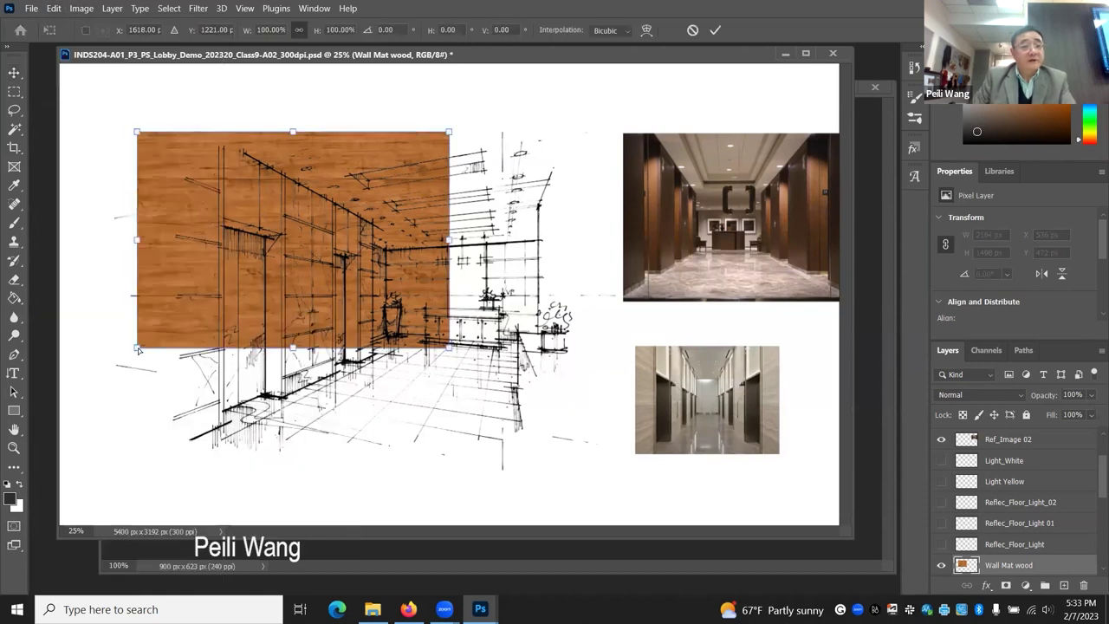
{"action": "left_click_drag", "start_coordinate": [137, 350], "coordinate": [198, 370]}
{"action": "left_click_drag", "start_coordinate": [138, 133], "coordinate": [177, 110]}
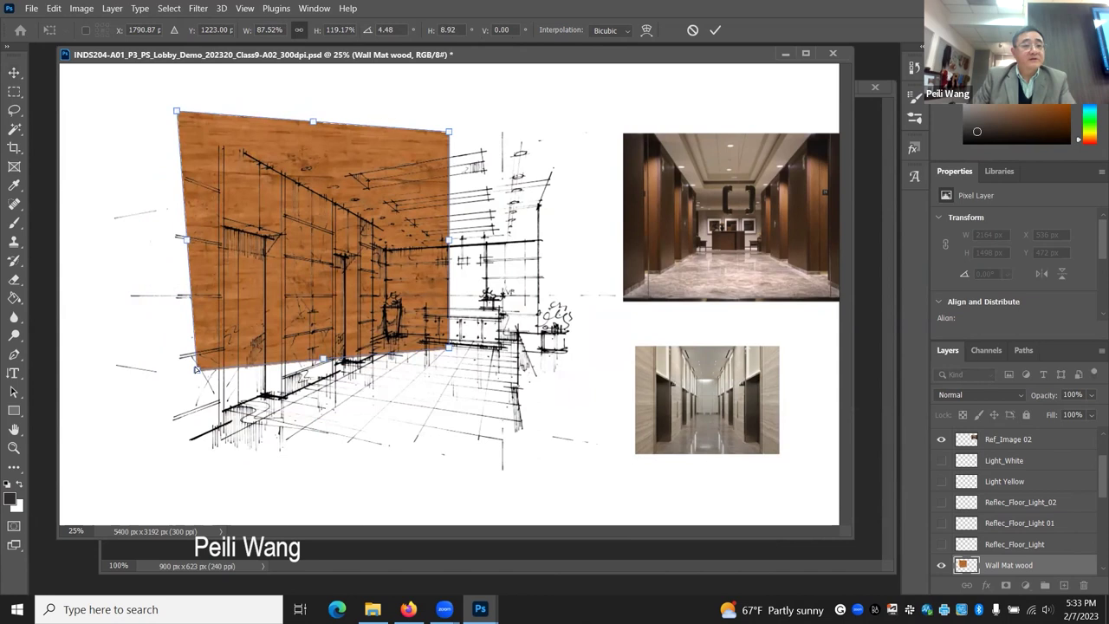
{"action": "left_click_drag", "start_coordinate": [198, 371], "coordinate": [166, 479]}
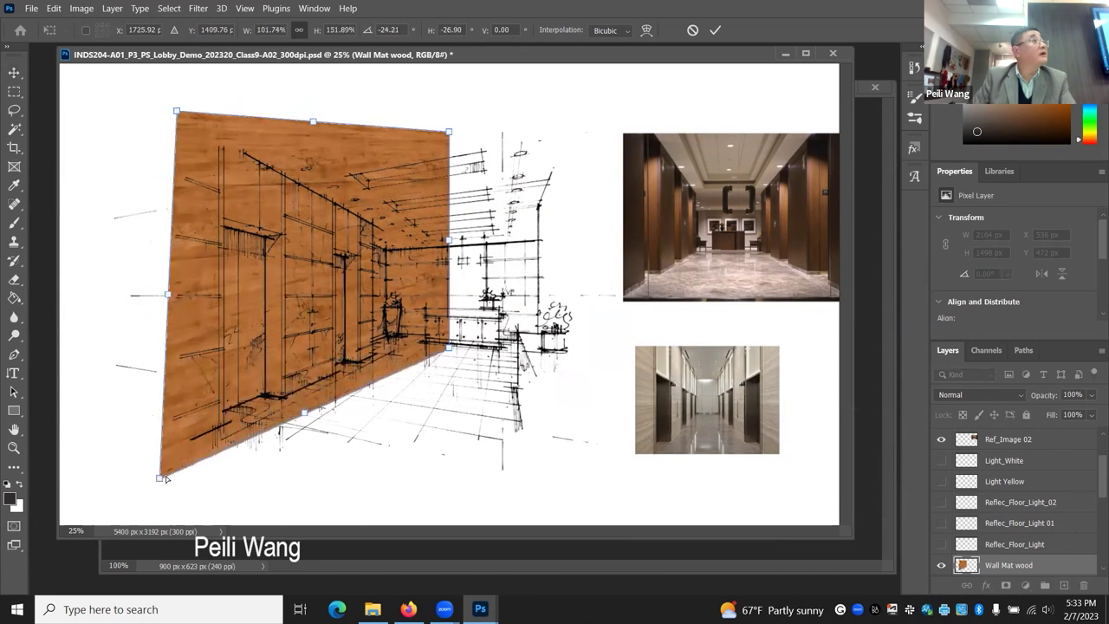
{"action": "left_click_drag", "start_coordinate": [449, 133], "coordinate": [375, 384]}
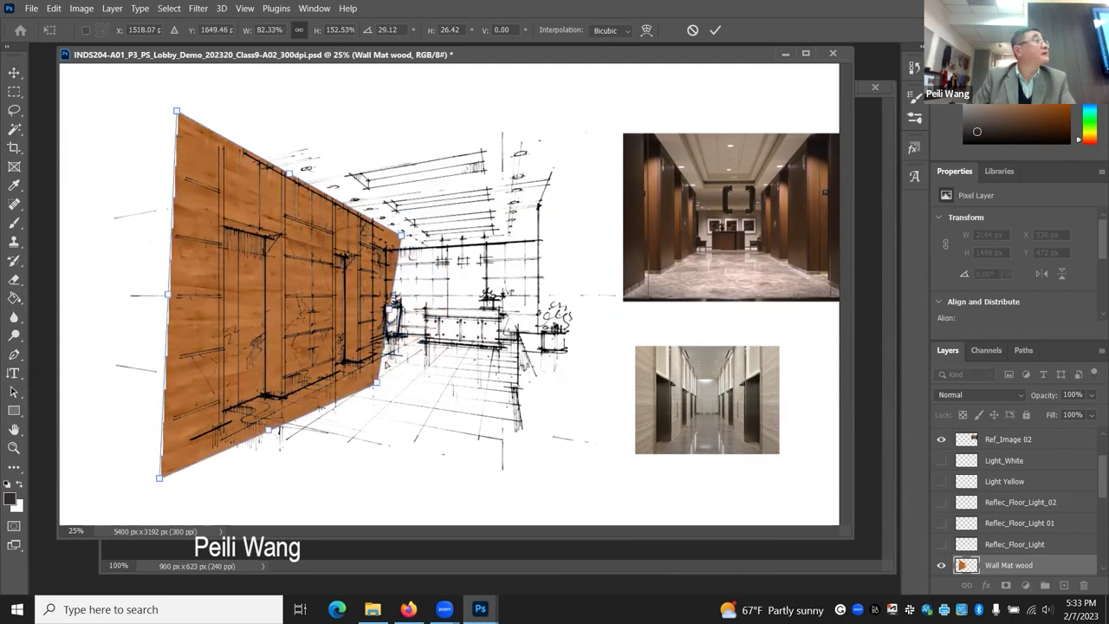
{"action": "left_click_drag", "start_coordinate": [403, 238], "coordinate": [377, 231]}
{"action": "left_click_drag", "start_coordinate": [375, 386], "coordinate": [375, 357]}
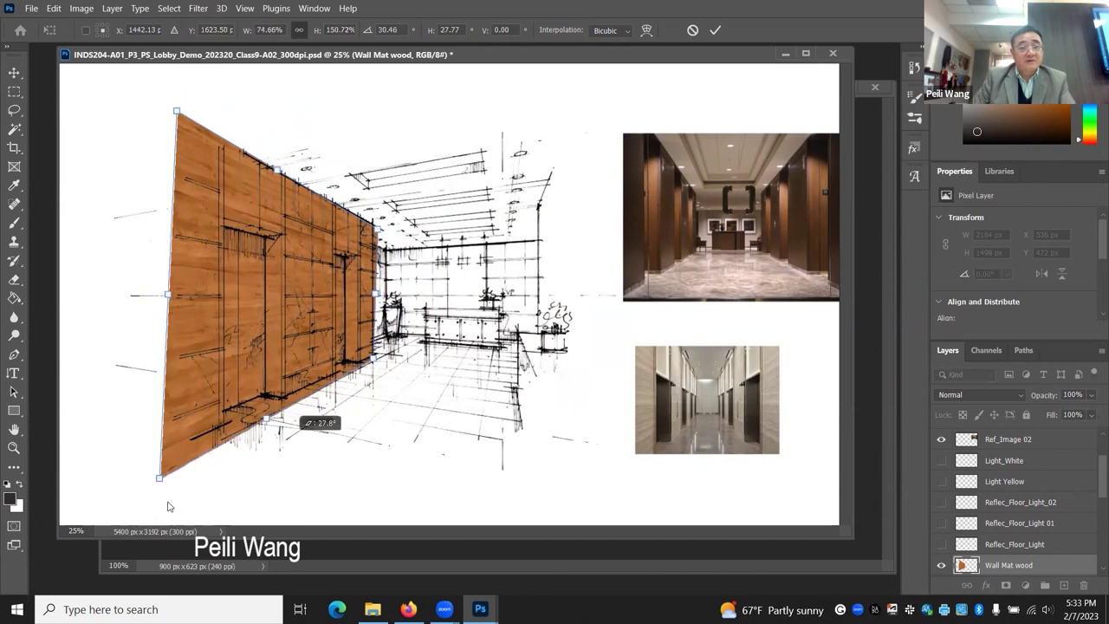
{"action": "left_click_drag", "start_coordinate": [160, 476], "coordinate": [156, 464]}
- Fine-tune each corner to match the wall's perspective and commit the distortion
{"action": "left_click_drag", "start_coordinate": [177, 112], "coordinate": [144, 100]}
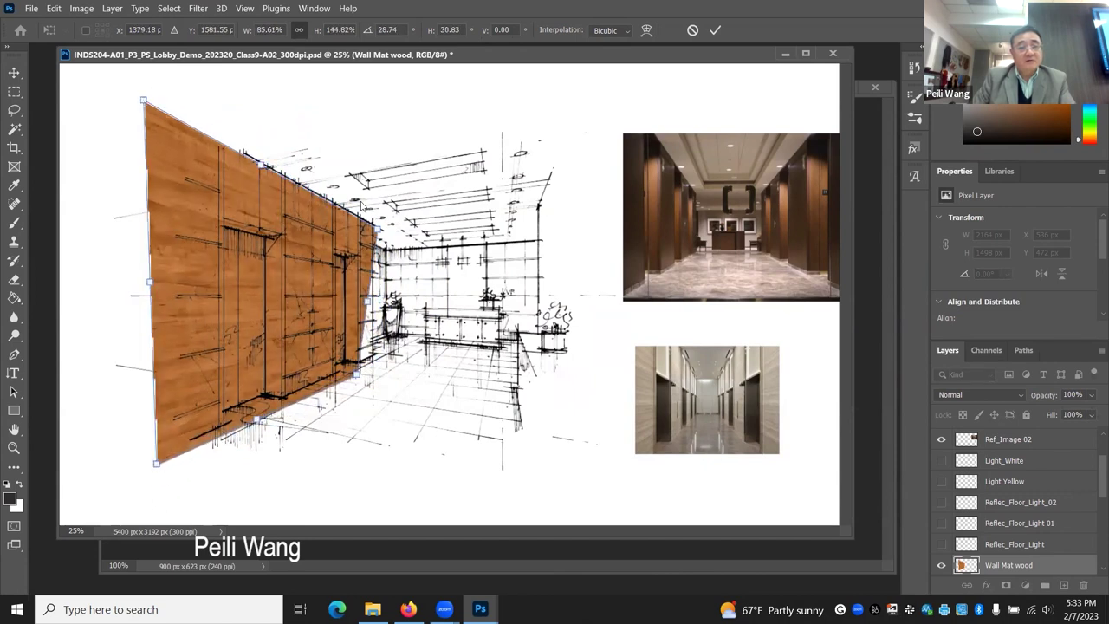
{"action": "left_click_drag", "start_coordinate": [379, 233], "coordinate": [376, 208]}
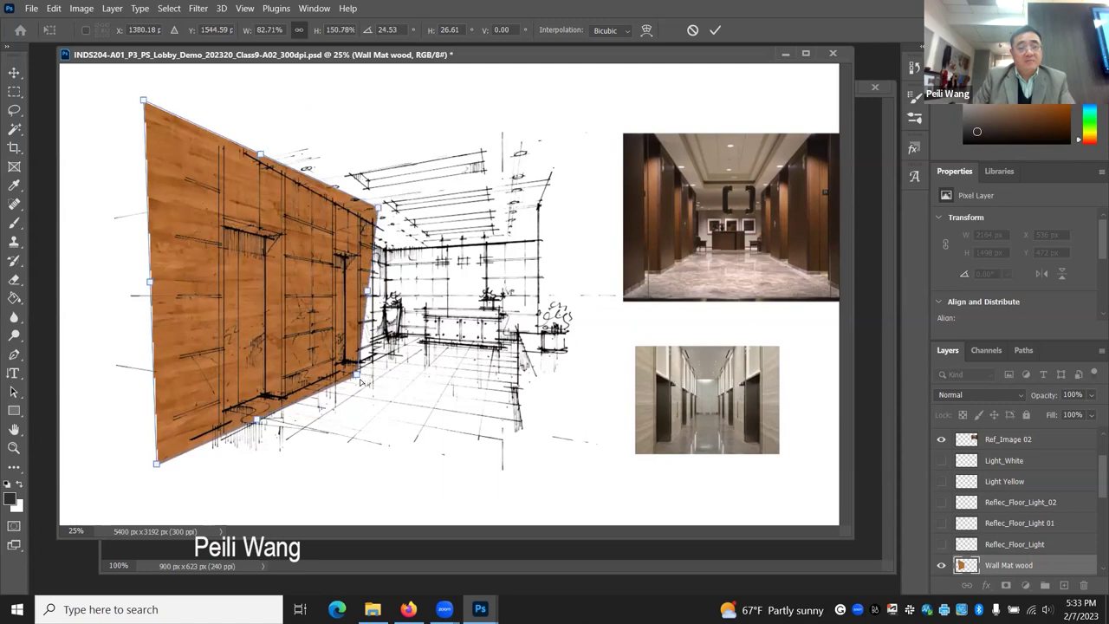
{"action": "left_click_drag", "start_coordinate": [356, 375], "coordinate": [394, 385]}
{"action": "left_click_drag", "start_coordinate": [143, 101], "coordinate": [157, 91]}
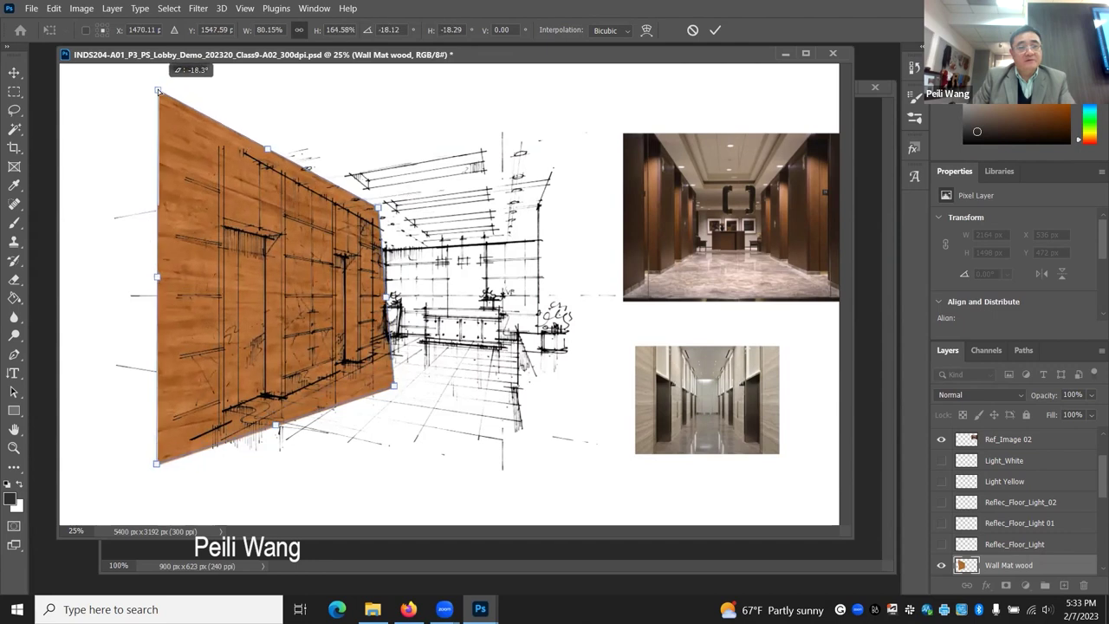
{"action": "left_click_drag", "start_coordinate": [156, 463], "coordinate": [162, 475]}
{"action": "left_click_drag", "start_coordinate": [395, 389], "coordinate": [378, 361]}
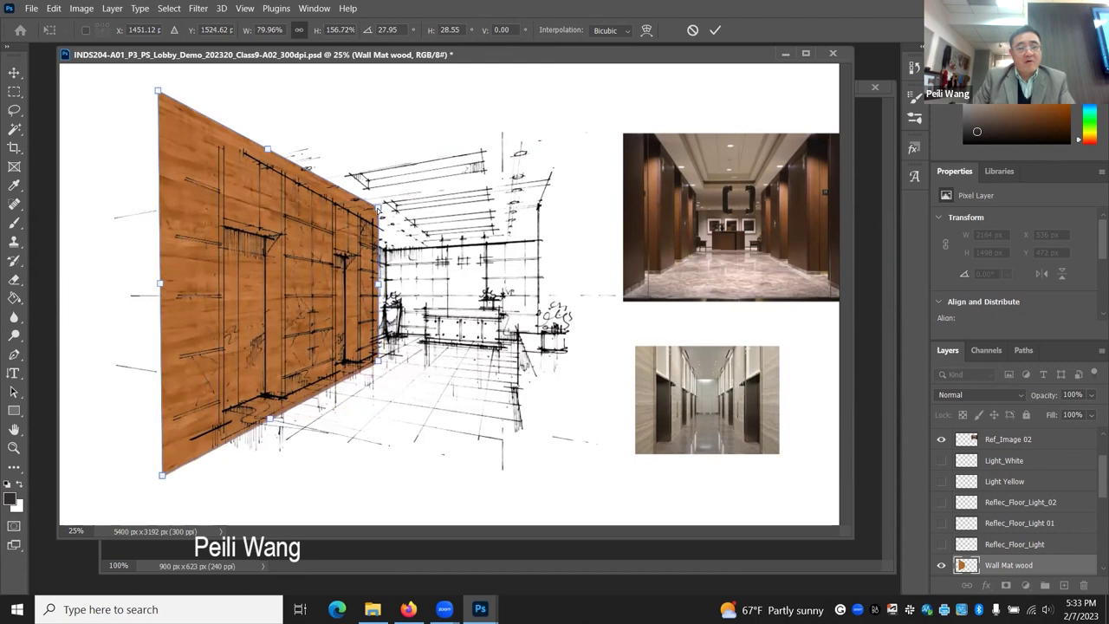
{"action": "mouse_move", "coordinate": [378, 208]}
{"action": "left_mouse_down"}
{"action": "mouse_move", "coordinate": [371, 260]}
{"action": "mouse_move", "coordinate": [388, 173]}
{"action": "mouse_move", "coordinate": [383, 224]}
{"action": "left_mouse_up"}
{"action": "left_click_drag", "start_coordinate": [378, 360], "coordinate": [377, 364]}
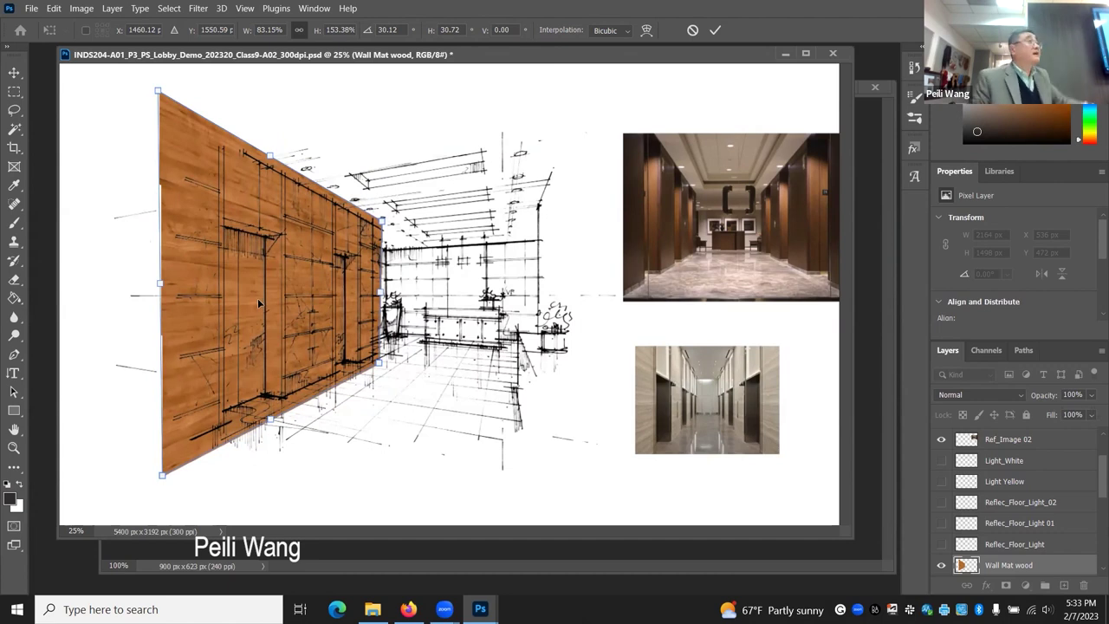
{"action": "key", "text": "Return"}
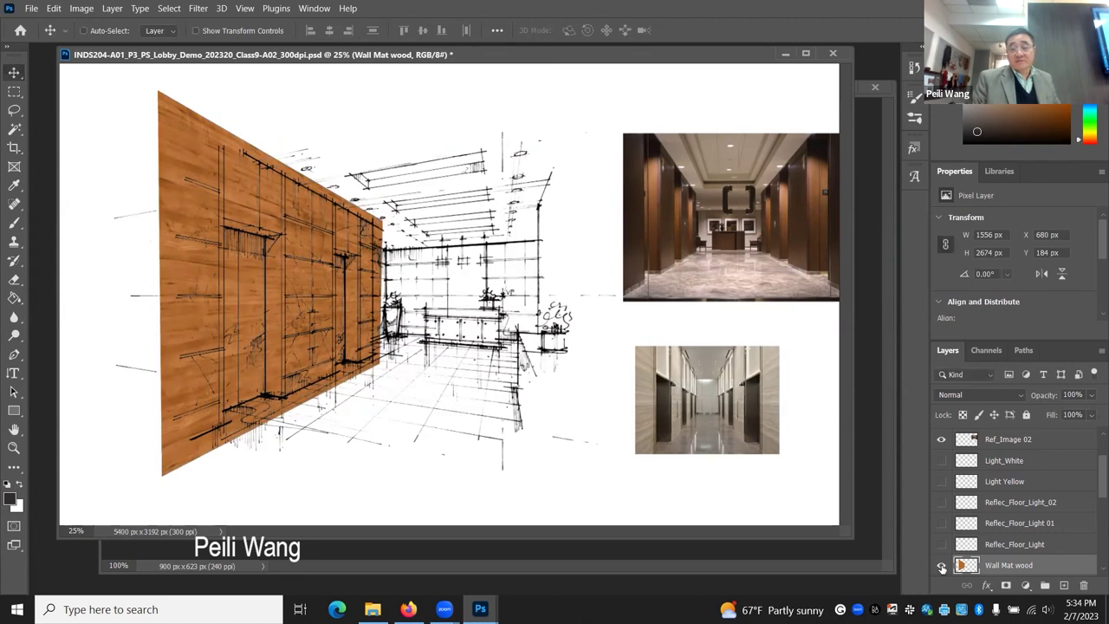
{"action": "left_click", "coordinate": [941, 565]}
{"action": "left_click", "coordinate": [940, 564]}
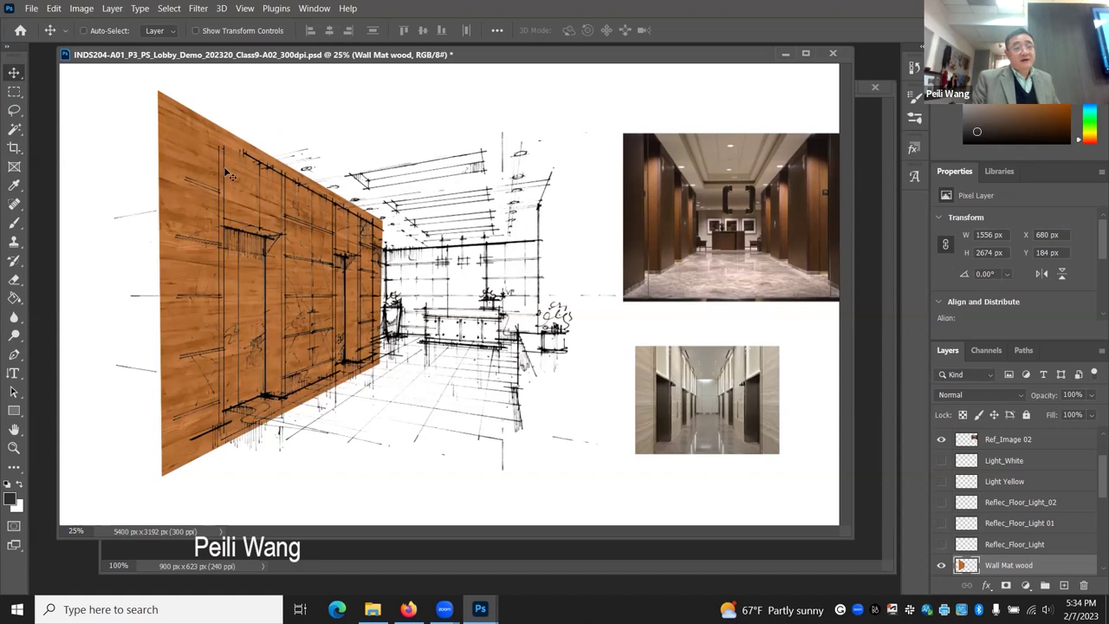
{"action": "left_click", "coordinate": [14, 282]}
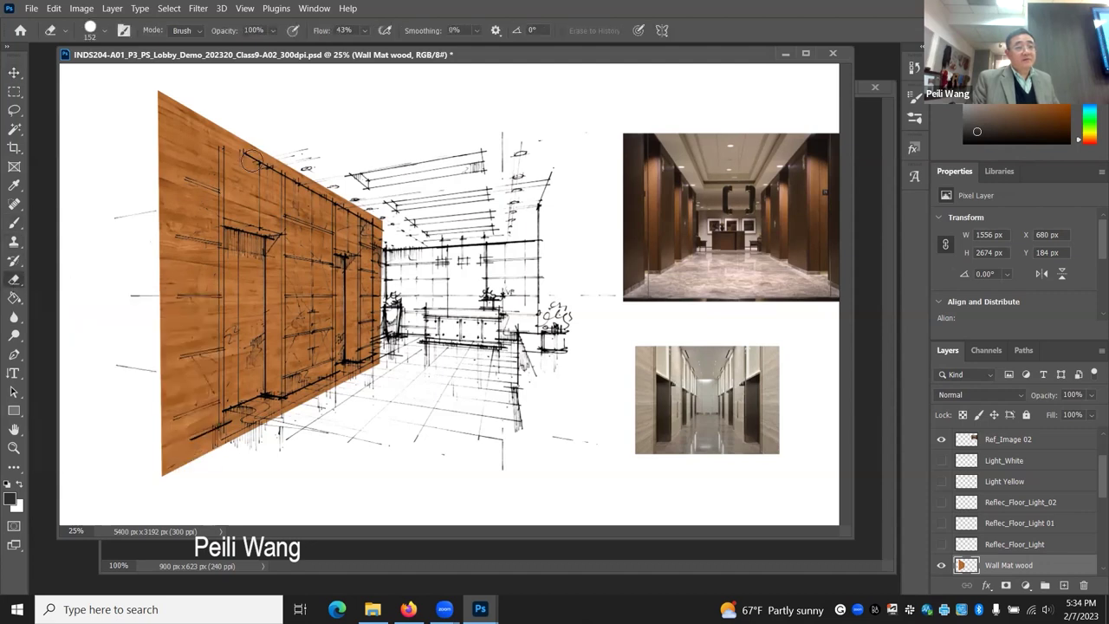
{"action": "mouse_move", "coordinate": [254, 137]}
{"action": "left_mouse_down"}
{"action": "mouse_move", "coordinate": [252, 171]}
{"action": "mouse_move", "coordinate": [271, 168]}
{"action": "mouse_move", "coordinate": [287, 244]}
{"action": "mouse_move", "coordinate": [278, 229]}
{"action": "mouse_move", "coordinate": [258, 318]}
{"action": "mouse_move", "coordinate": [247, 243]}
{"action": "mouse_move", "coordinate": [234, 293]}
{"action": "mouse_move", "coordinate": [241, 219]}
{"action": "mouse_move", "coordinate": [226, 345]}
{"action": "left_mouse_up"}
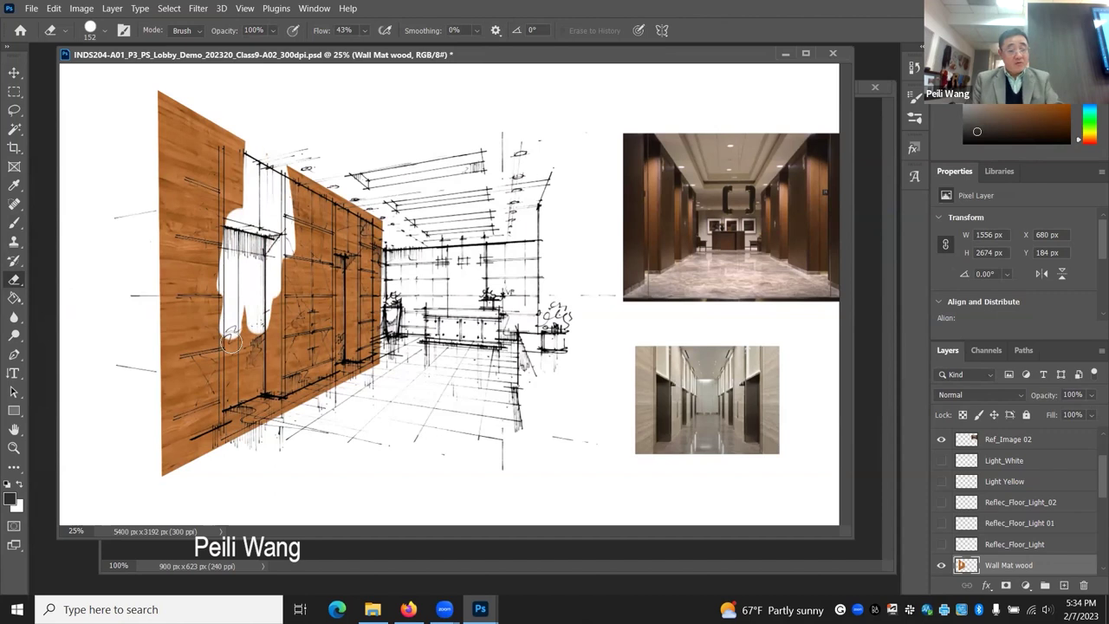
{"action": "key", "text": "ctrl+z"}
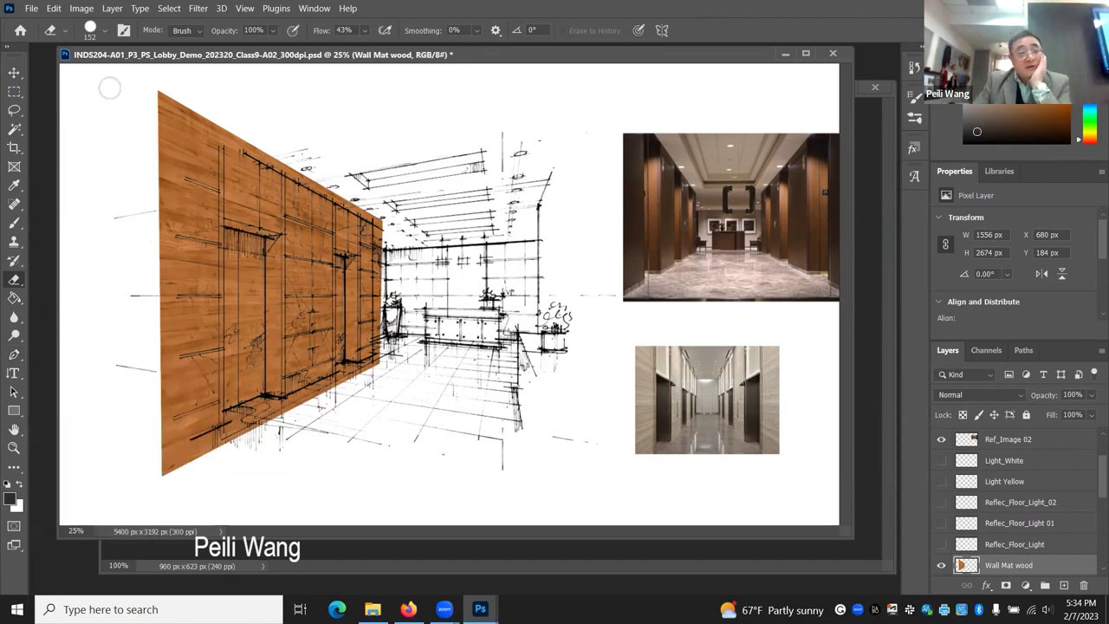
- Select the standard Pen Tool and fit the whole document on screen
{"action": "left_click", "coordinate": [14, 355]}
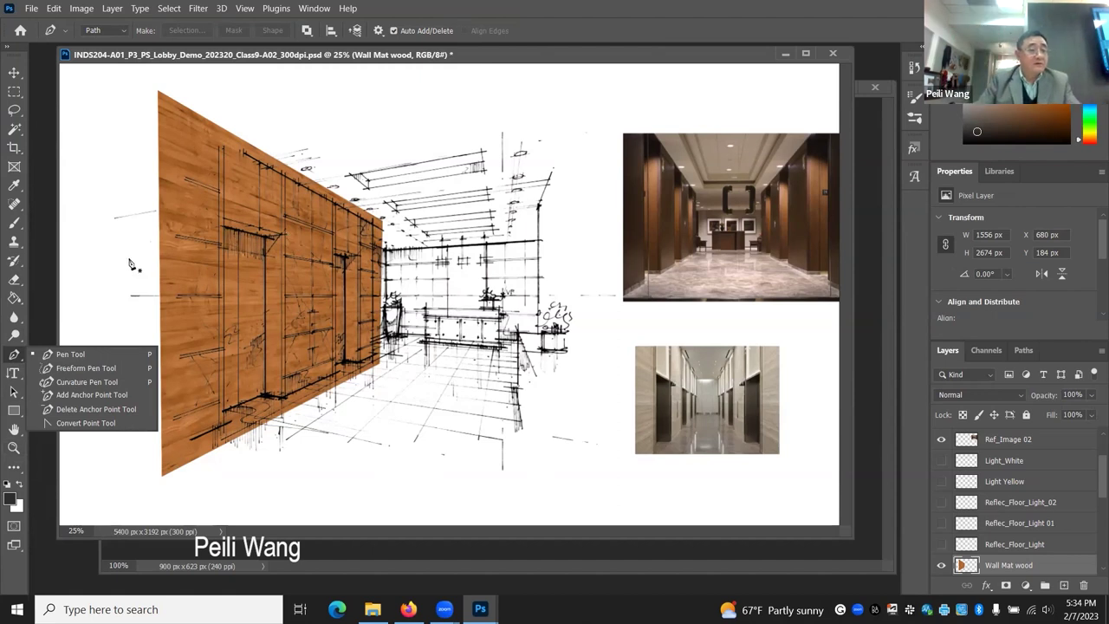
{"action": "left_click", "coordinate": [290, 100]}
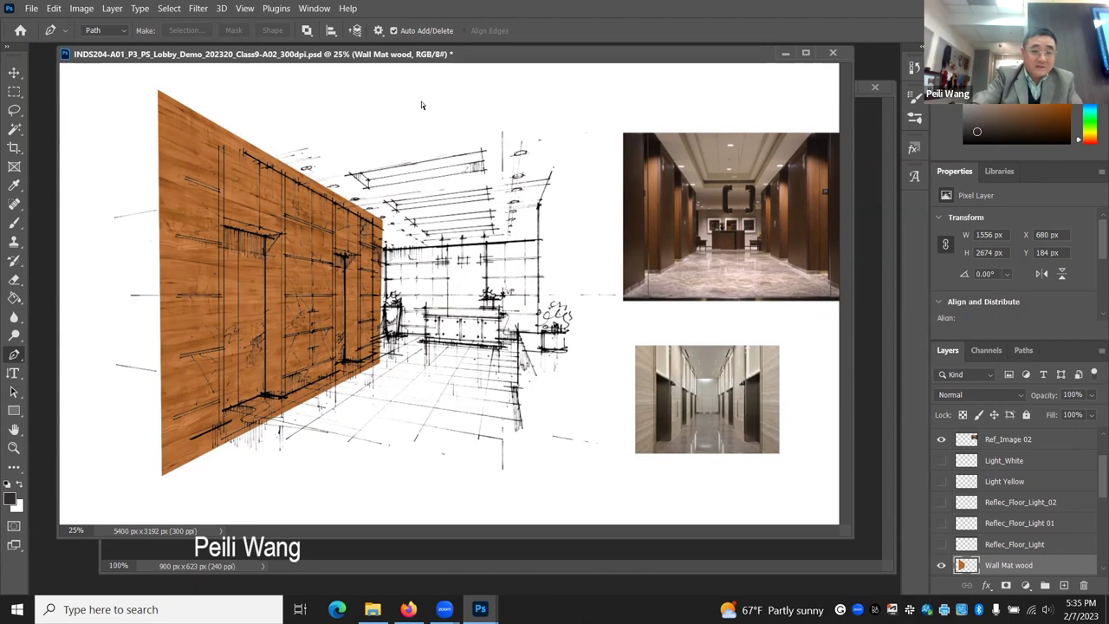
{"action": "key", "text": "ctrl+plus"}
{"action": "key", "text": "ctrl+plus"}
{"action": "key", "text": "ctrl+plus"}
{"action": "key", "text": "ctrl+plus"}
{"action": "key", "text": "ctrl+plus"}
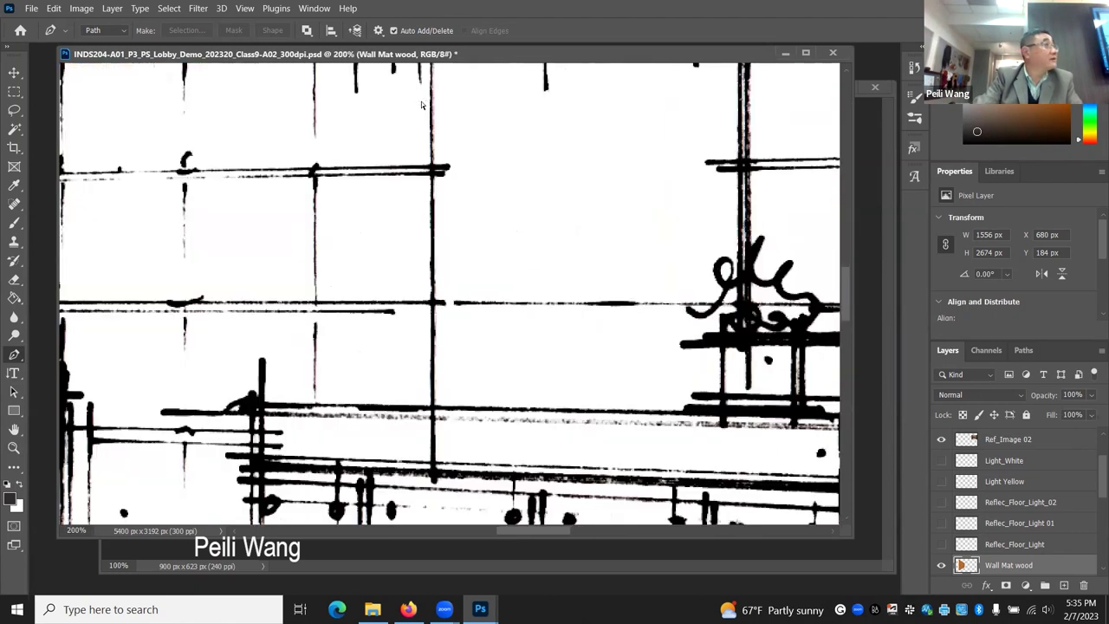
{"action": "key", "text": "ctrl+minus"}
{"action": "key", "text": "ctrl+minus"}
{"action": "key", "text": "ctrl+minus"}
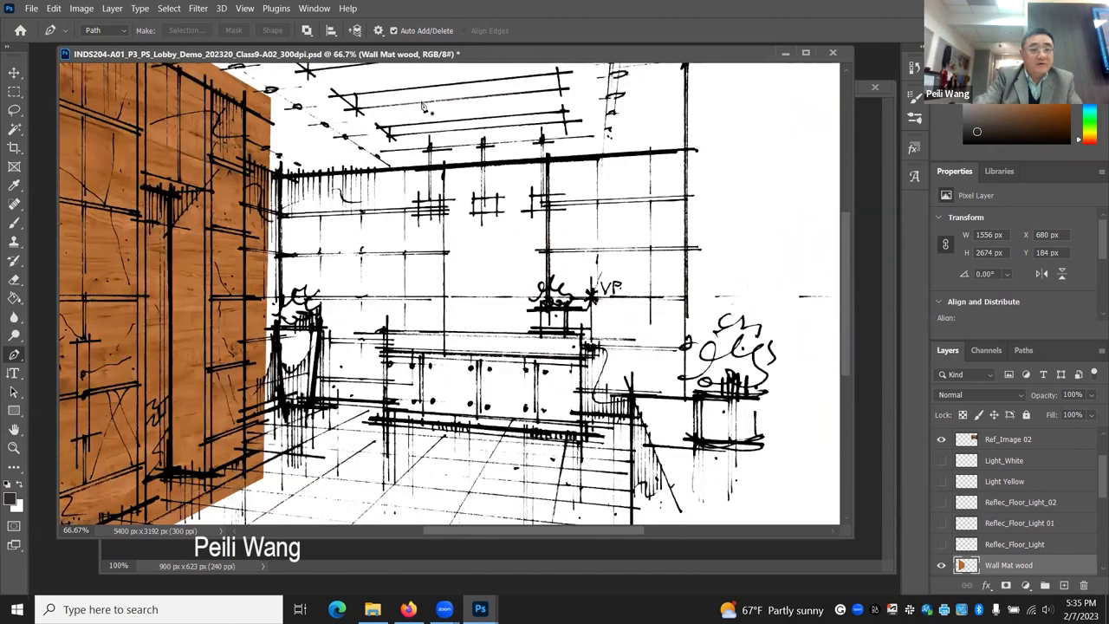
{"action": "key", "text": "ctrl+0"}
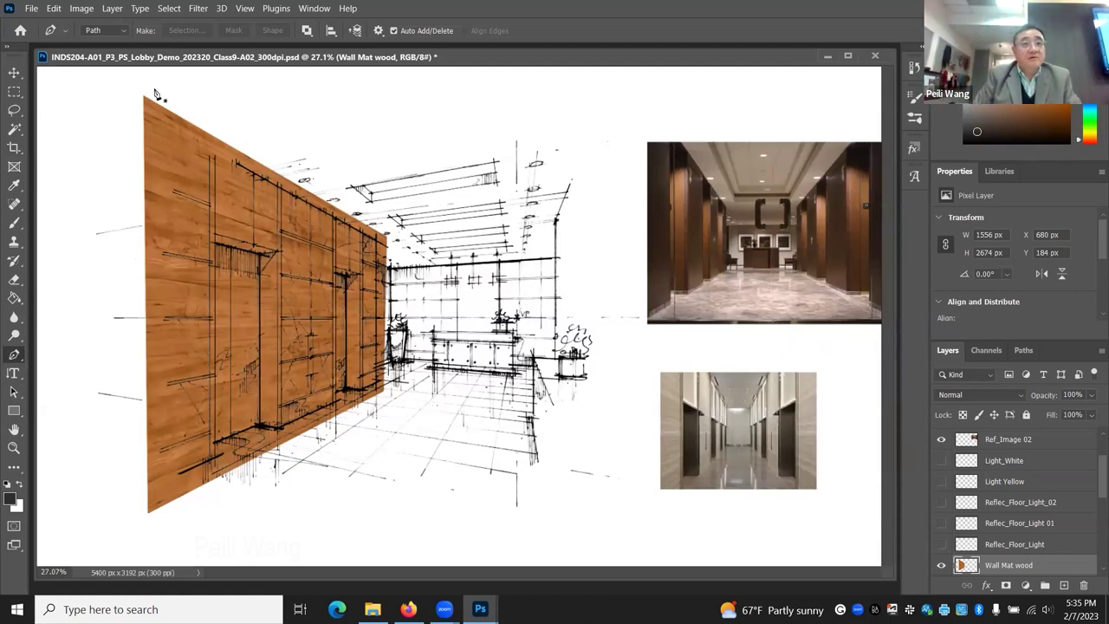
{"action": "left_click", "coordinate": [80, 10]}
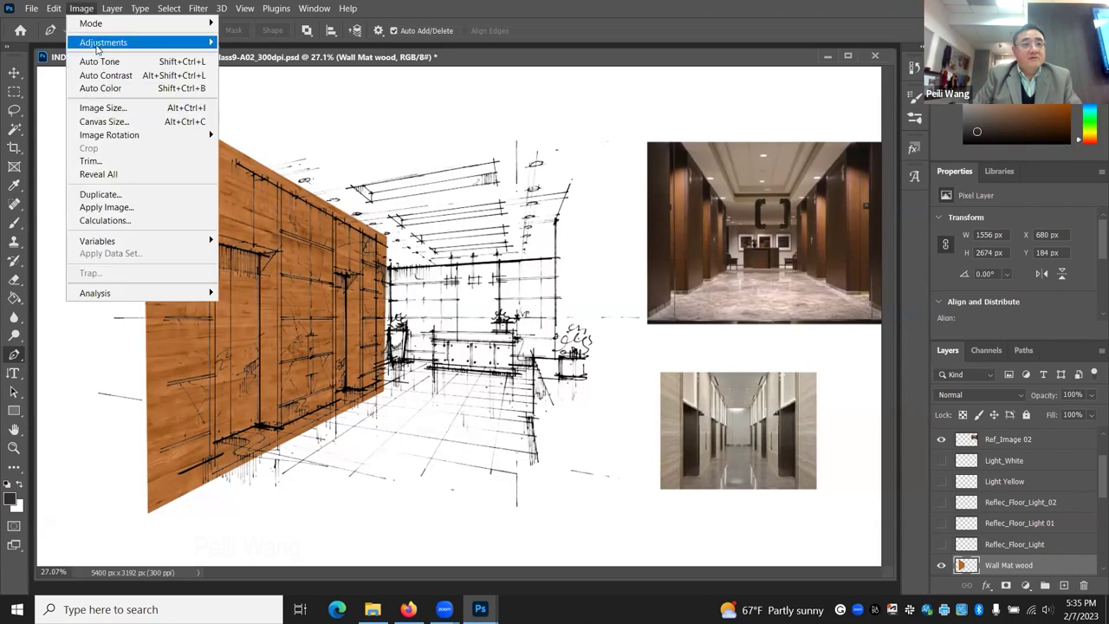
{"action": "left_click", "coordinate": [108, 107]}
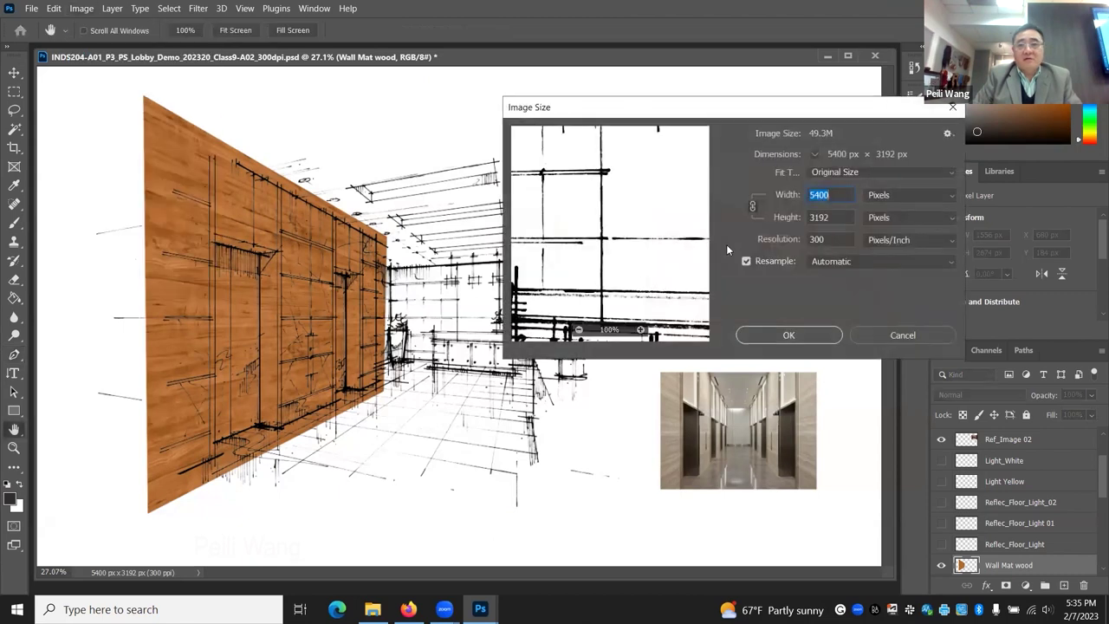
{"action": "left_click", "coordinate": [885, 333]}
{"action": "key", "text": "p"}
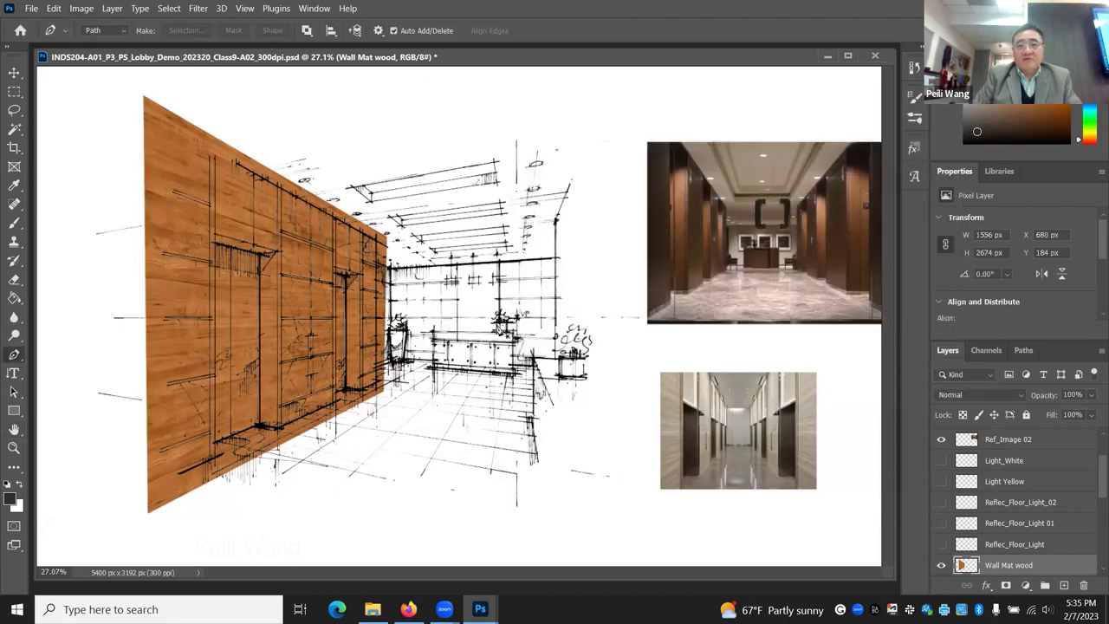
{"action": "left_click", "coordinate": [14, 446]}
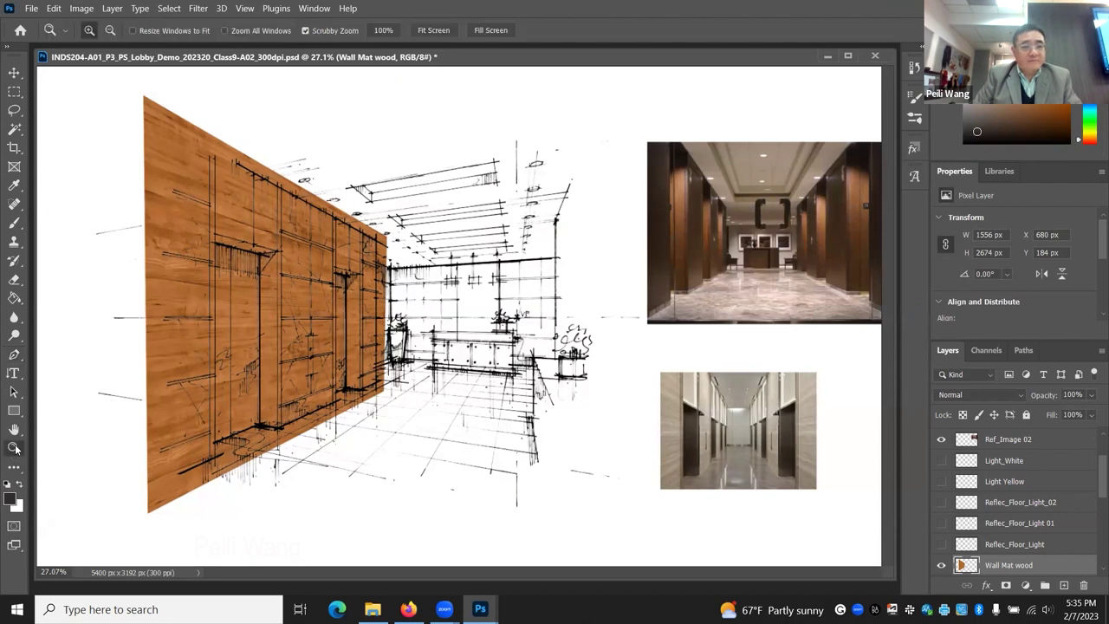
{"action": "key", "text": "ctrl+plus"}
{"action": "key", "text": "ctrl+plus"}
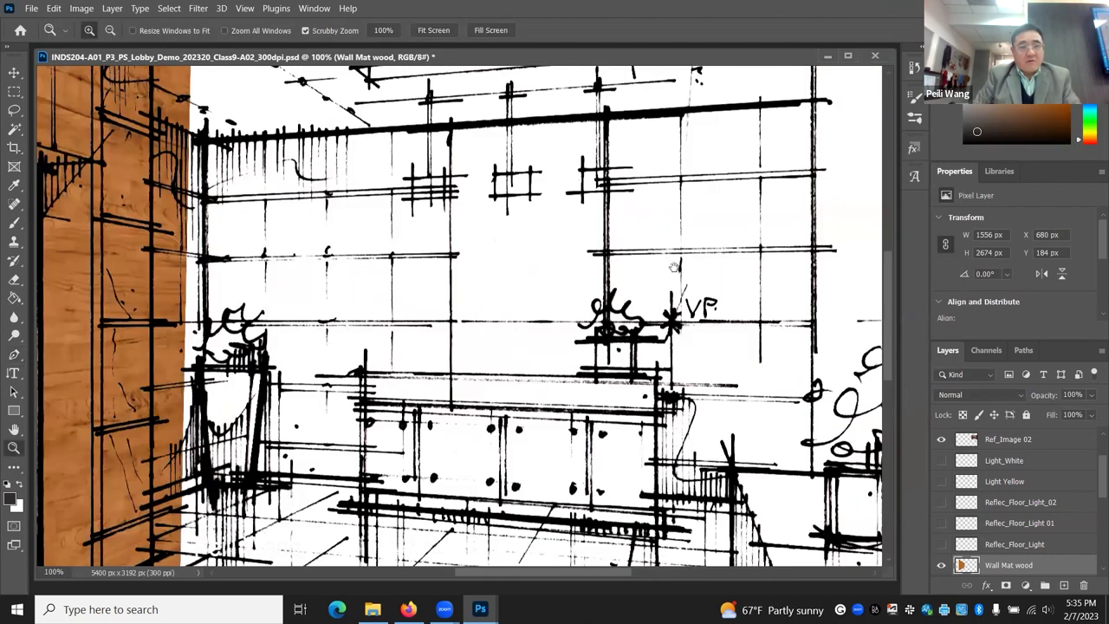
{"action": "key", "text": "ctrl+plus"}
{"action": "scroll", "coordinate": [530, 312], "scroll_direction": "left", "scroll_amount": 6}
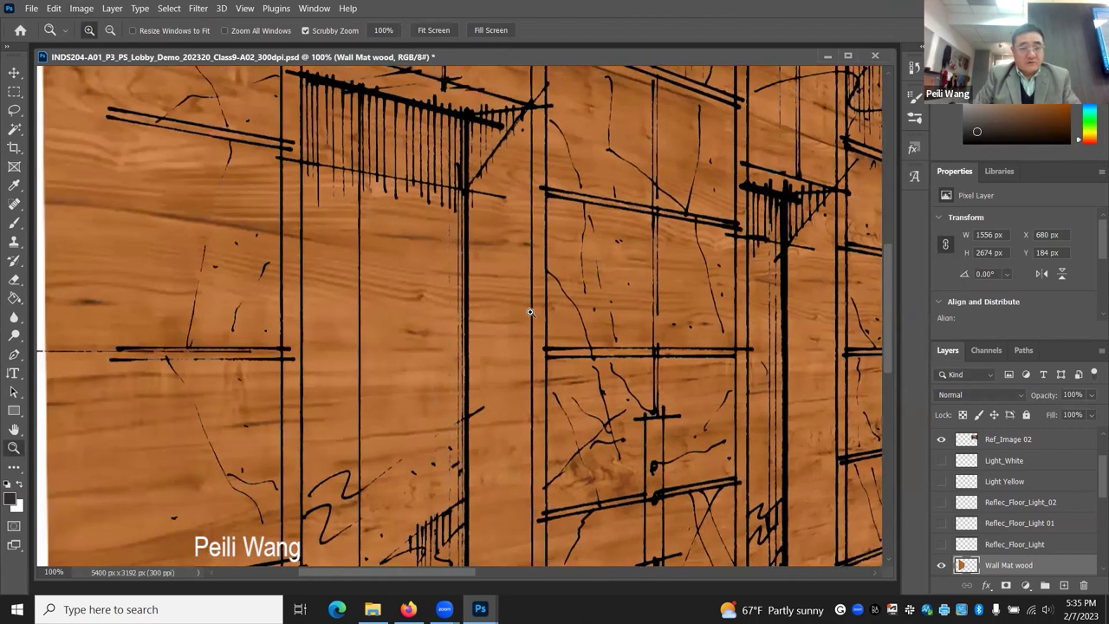
{"action": "key", "text": "ctrl+minus"}
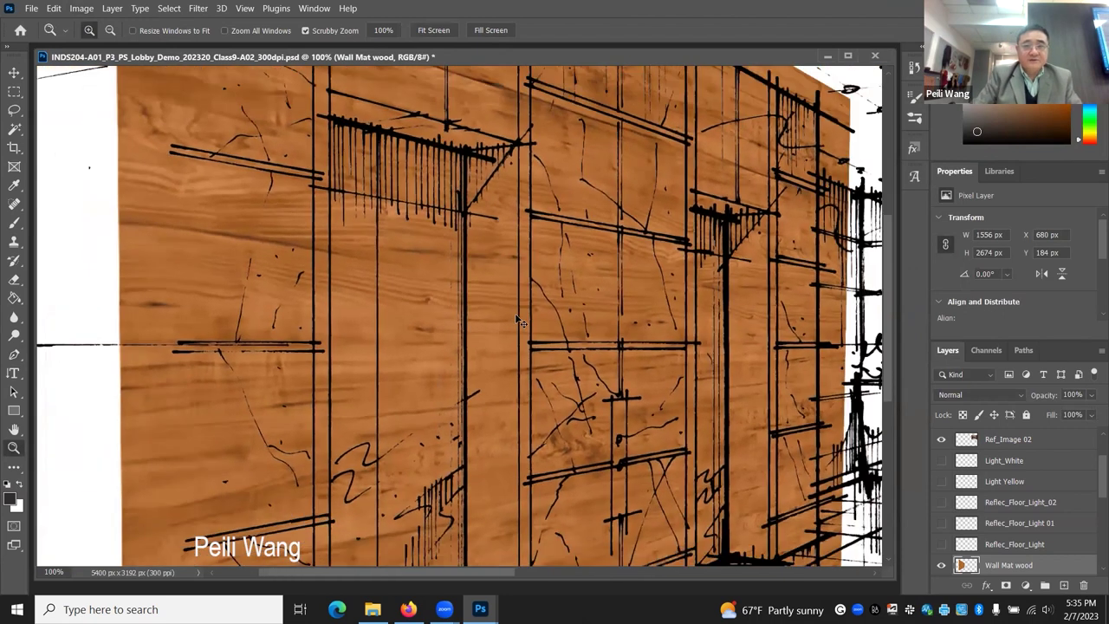
{"action": "scroll", "coordinate": [589, 376], "scroll_direction": "up", "scroll_amount": 5}
{"action": "scroll", "coordinate": [589, 375], "scroll_direction": "left", "scroll_amount": 3}
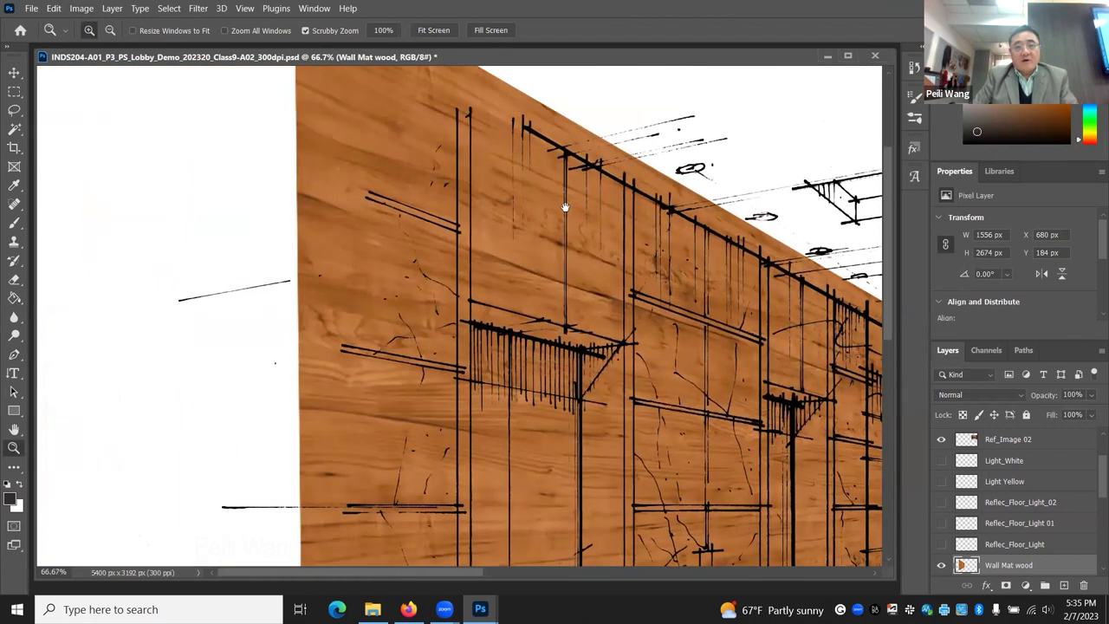
{"action": "scroll", "coordinate": [514, 207], "scroll_direction": "up", "scroll_amount": 2}
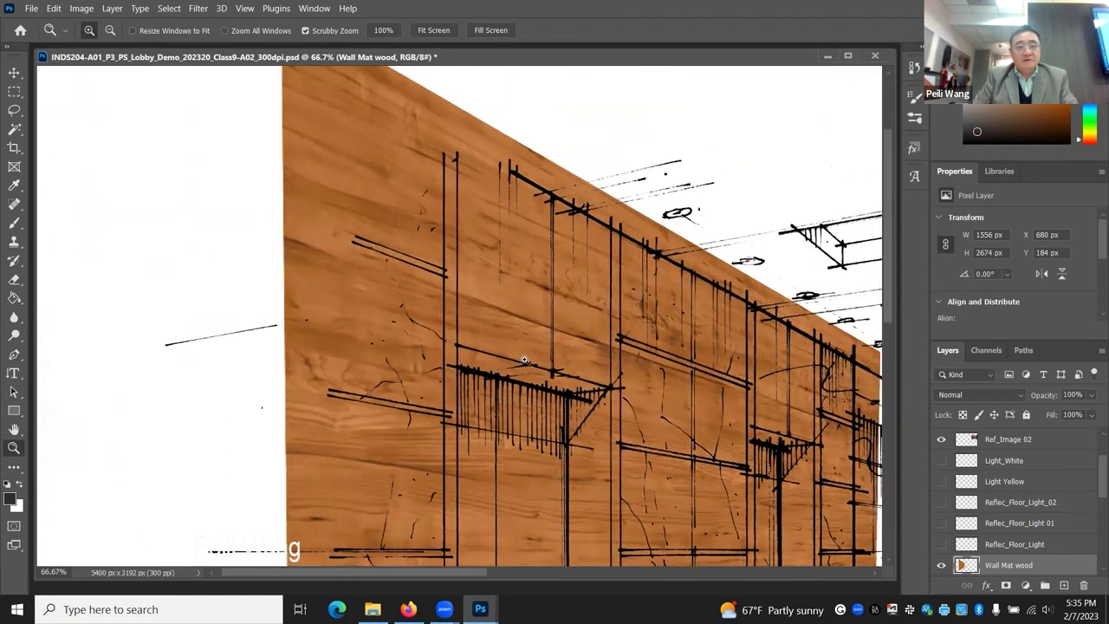
{"action": "left_click_drag", "start_coordinate": [593, 358], "coordinate": [387, 219]}
{"action": "scroll", "coordinate": [381, 212], "scroll_direction": "down", "scroll_amount": 1}
{"action": "scroll", "coordinate": [381, 212], "scroll_direction": "right", "scroll_amount": 2}
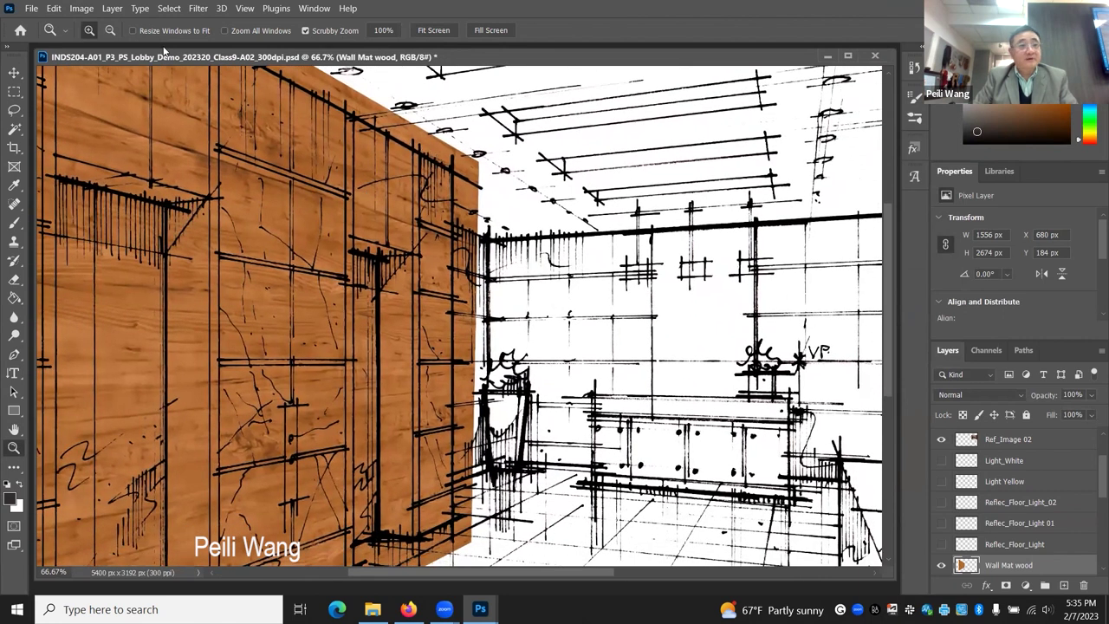
- Place the first two pen anchor points along the panel's top edge
{"action": "left_click", "coordinate": [13, 355]}
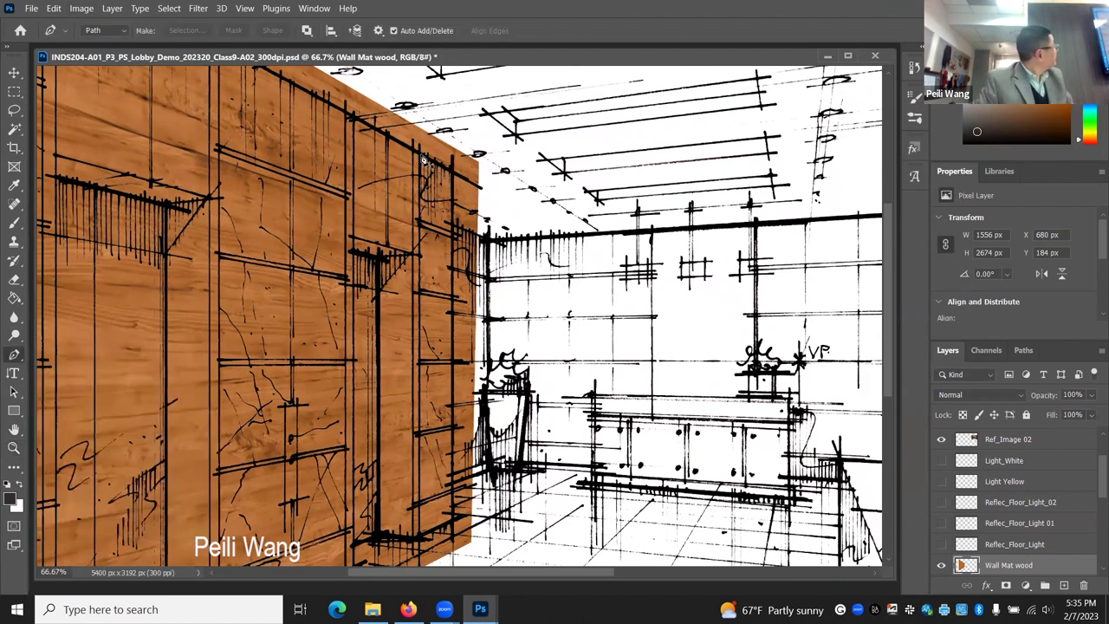
{"action": "left_click", "coordinate": [422, 160]}
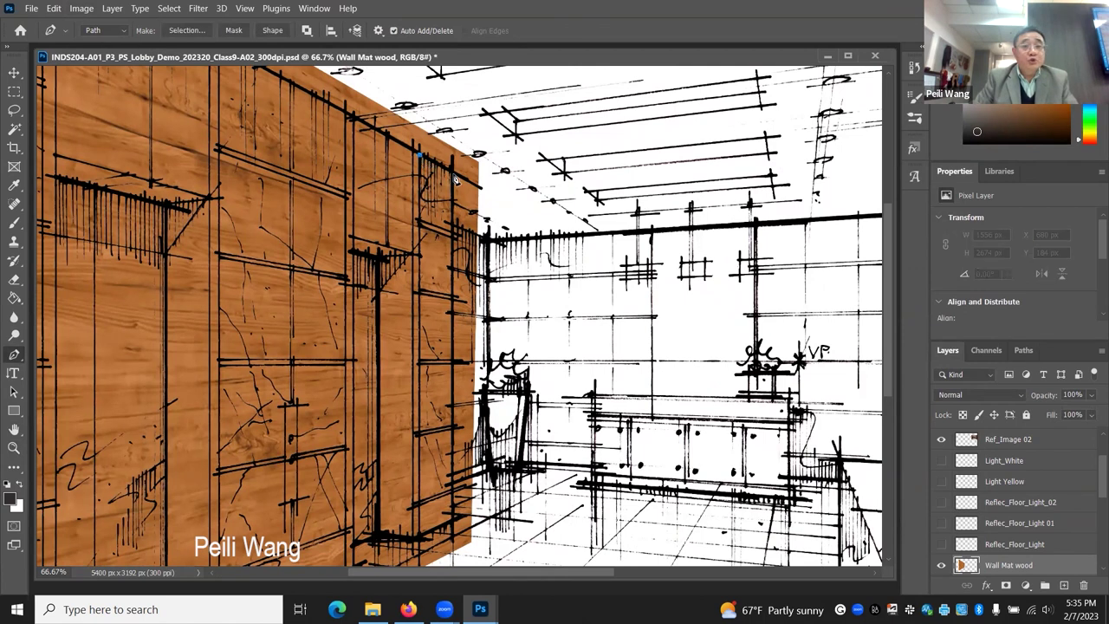
{"action": "left_click", "coordinate": [454, 177]}
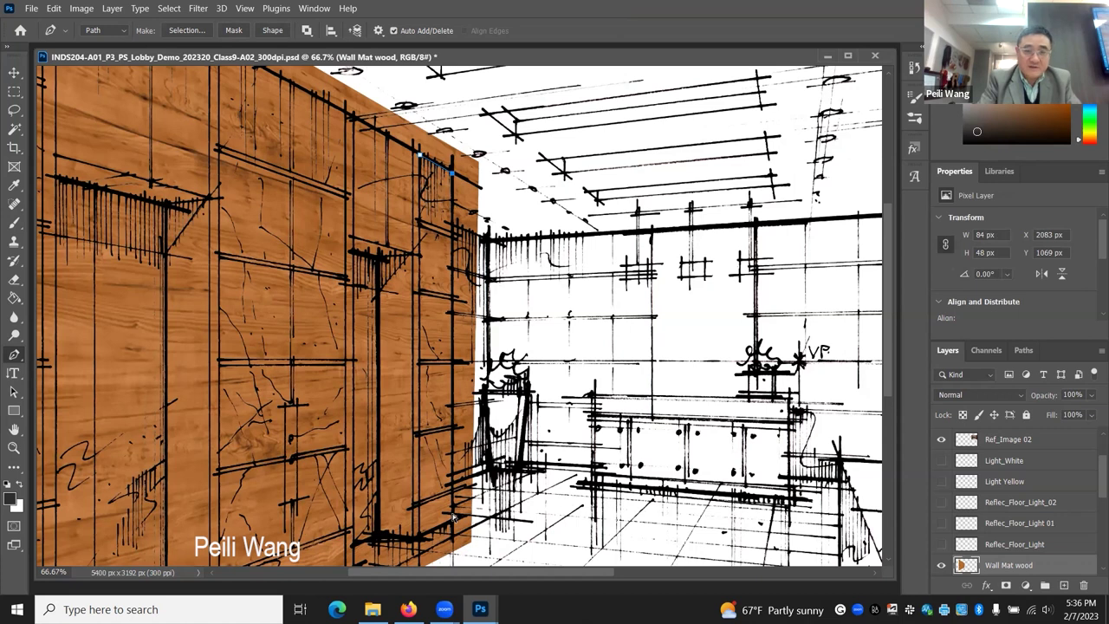
- At 100% zoom, add anchor points down to the wall's base and along the bottom edge
{"action": "key", "text": "ctrl+plus"}
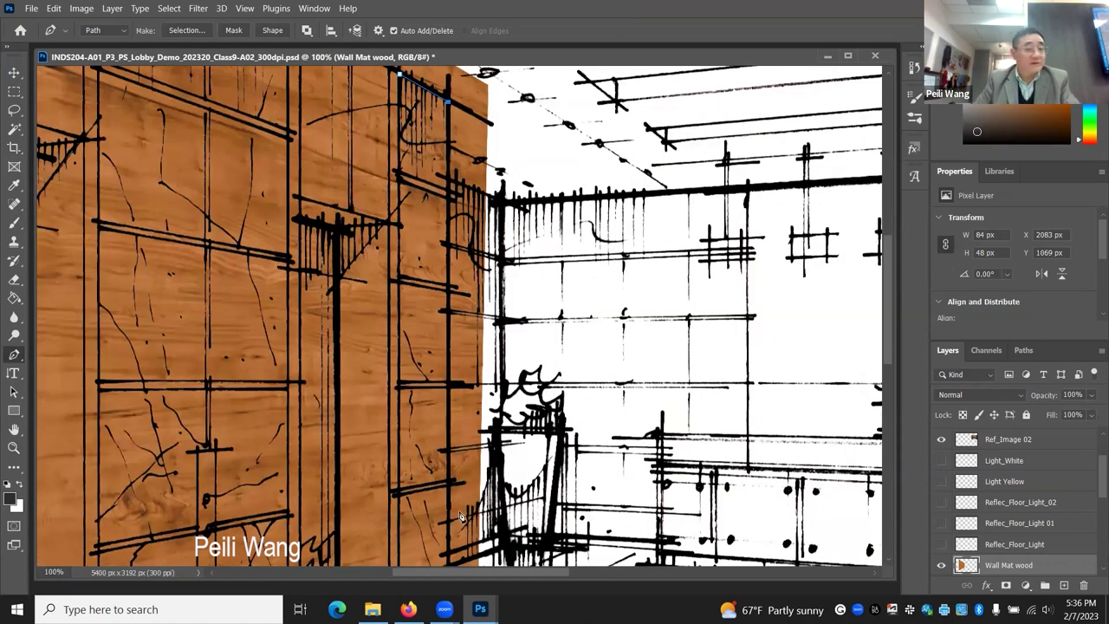
{"action": "left_click_drag", "start_coordinate": [502, 363], "coordinate": [492, 241]}
{"action": "scroll", "coordinate": [492, 241], "scroll_direction": "down", "scroll_amount": 5}
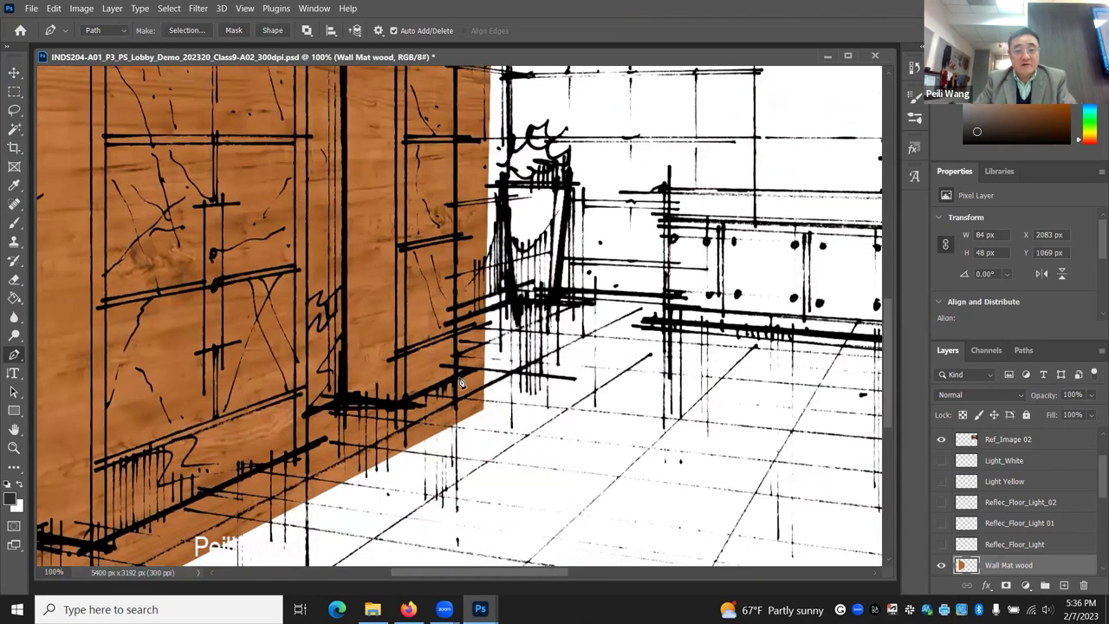
{"action": "left_click", "coordinate": [455, 378]}
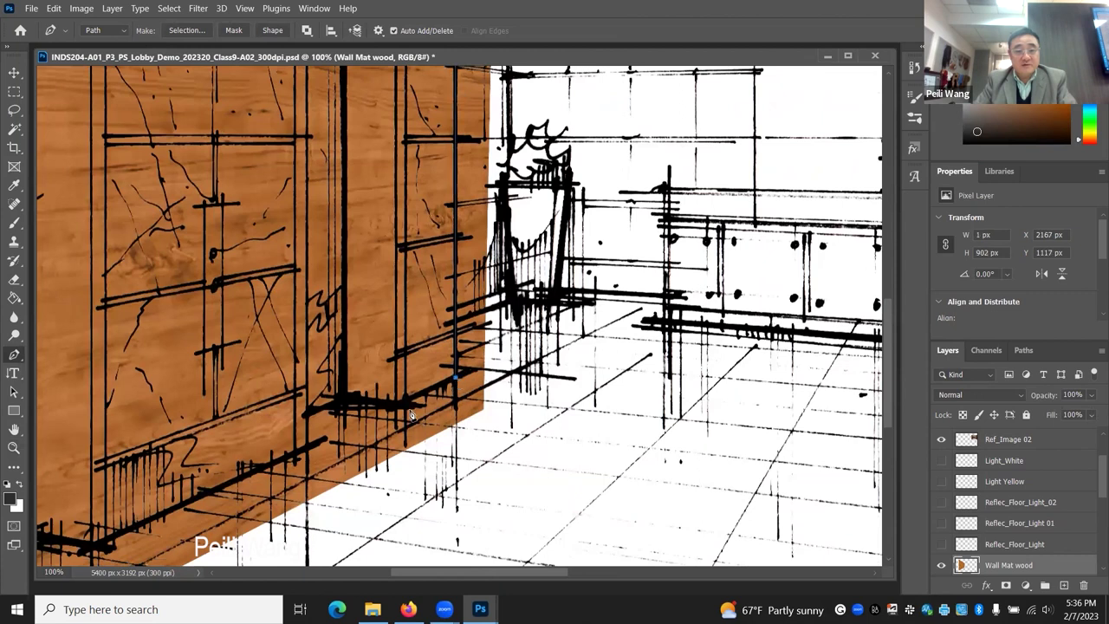
{"action": "left_click", "coordinate": [407, 402]}
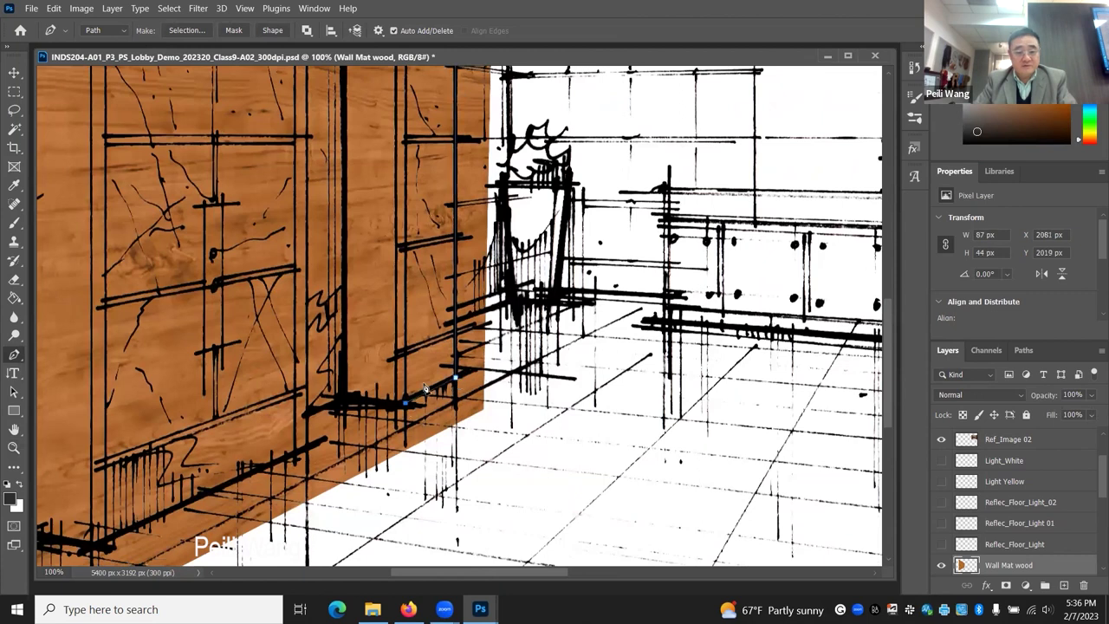
{"action": "left_click_drag", "start_coordinate": [466, 460], "coordinate": [468, 488]}
{"action": "scroll", "coordinate": [468, 488], "scroll_direction": "up", "scroll_amount": 5}
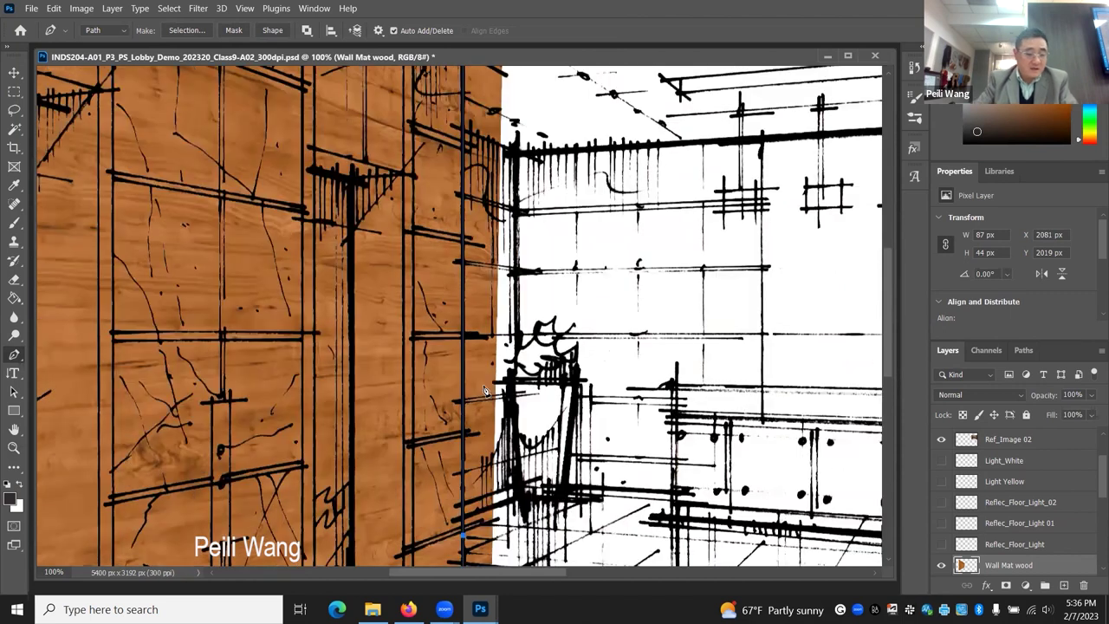
{"action": "scroll", "coordinate": [485, 390], "scroll_direction": "down", "scroll_amount": 1}
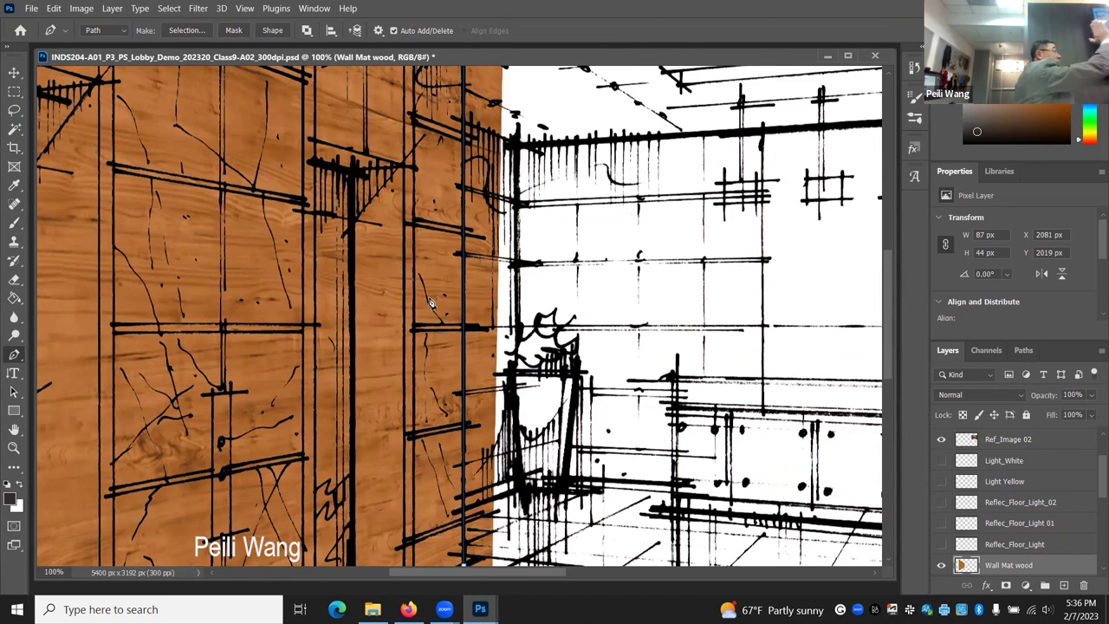
{"action": "left_click_drag", "start_coordinate": [441, 295], "coordinate": [472, 345]}
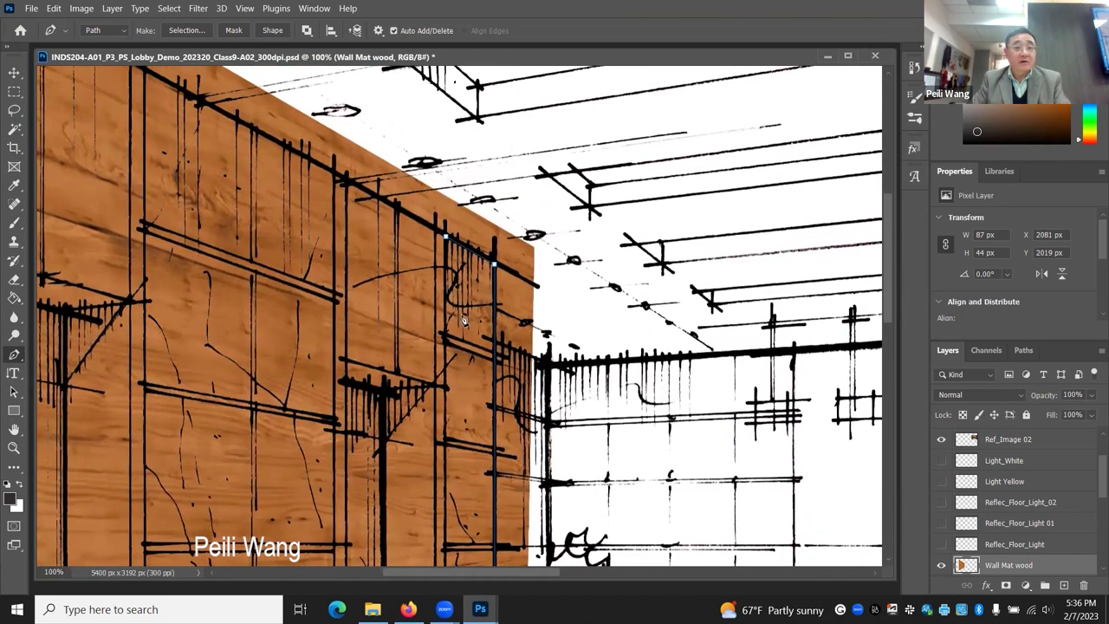
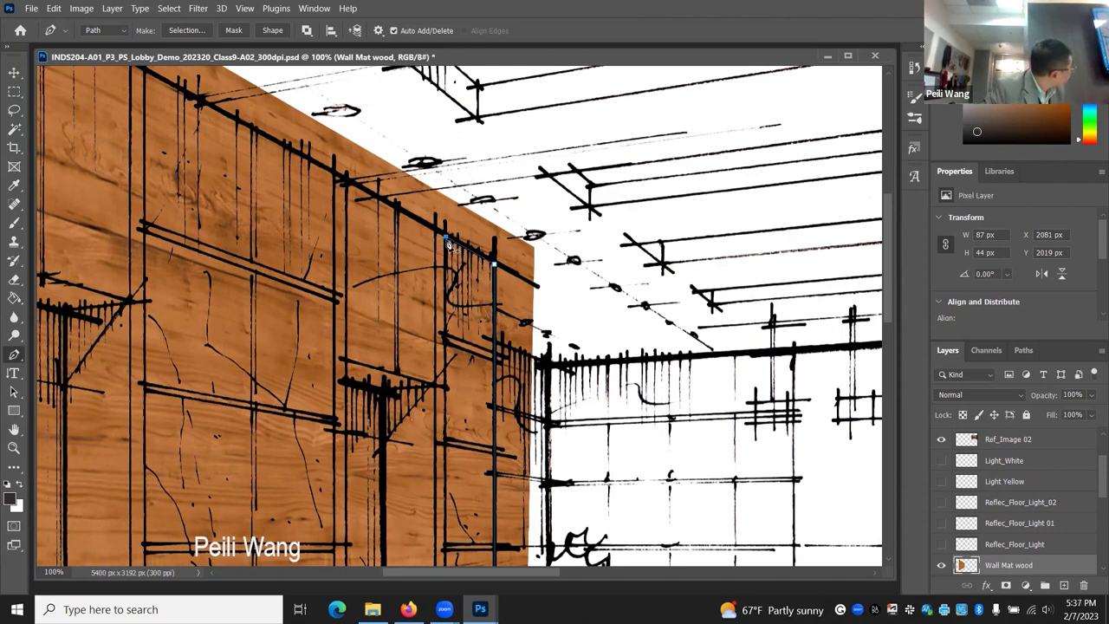
- Place Pen anchor points along the wood wall's top edge, undoing one misplaced point
{"action": "left_click", "coordinate": [439, 292]}
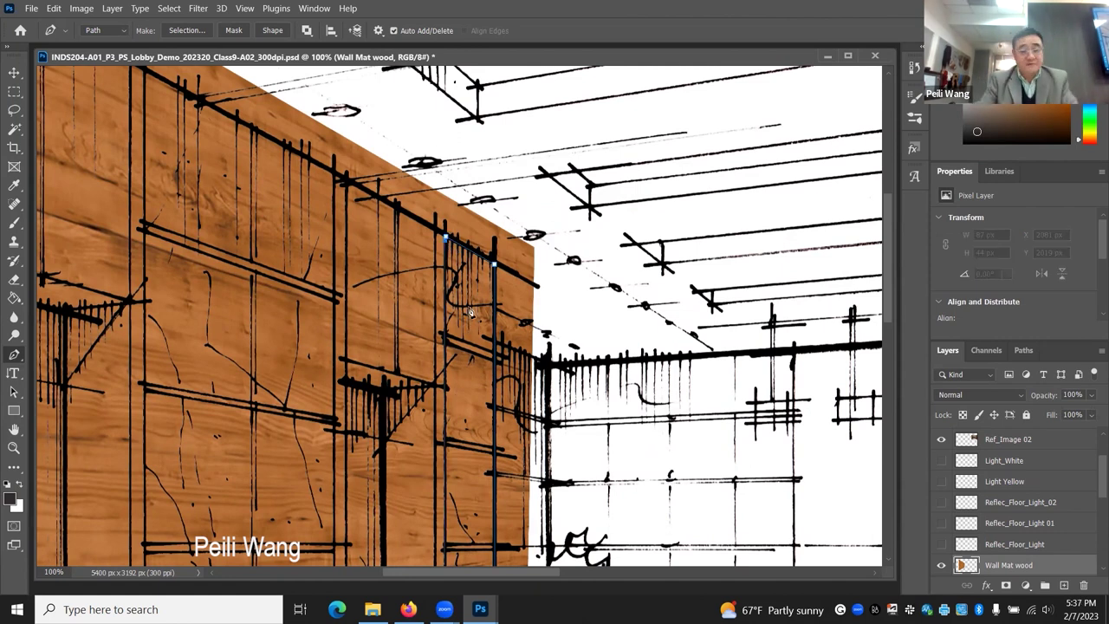
{"action": "scroll", "coordinate": [384, 285], "scroll_direction": "left", "scroll_amount": 5}
{"action": "scroll", "coordinate": [383, 285], "scroll_direction": "up", "scroll_amount": 2}
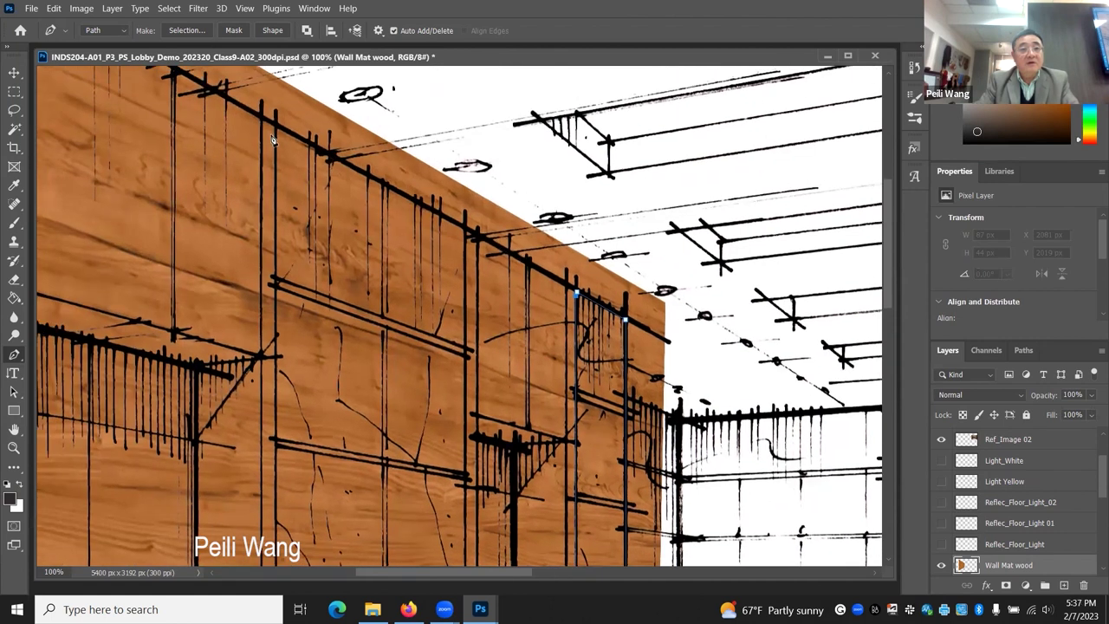
{"action": "left_click", "coordinate": [276, 126]}
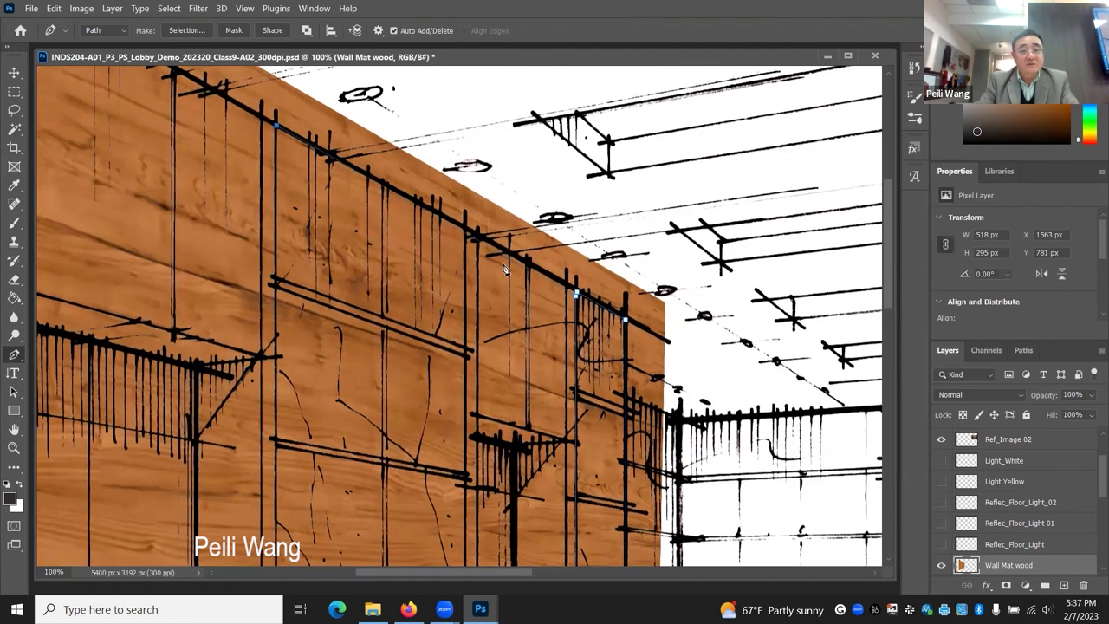
{"action": "key", "text": "ctrl+z"}
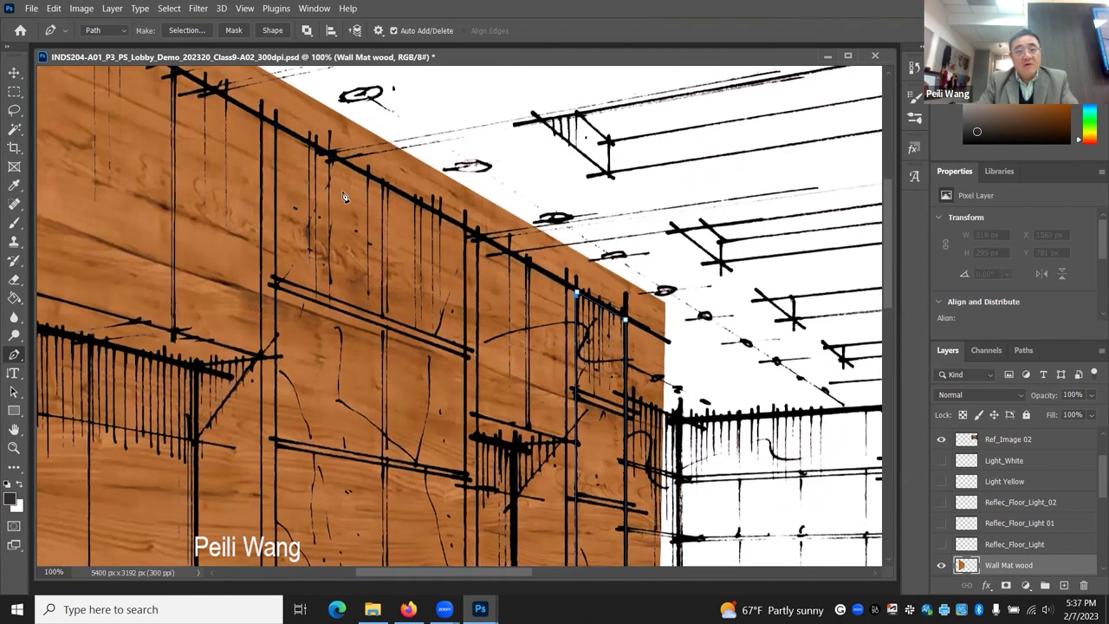
{"action": "scroll", "coordinate": [595, 307], "scroll_direction": "up", "scroll_amount": 1}
{"action": "scroll", "coordinate": [595, 307], "scroll_direction": "up", "scroll_amount": 2}
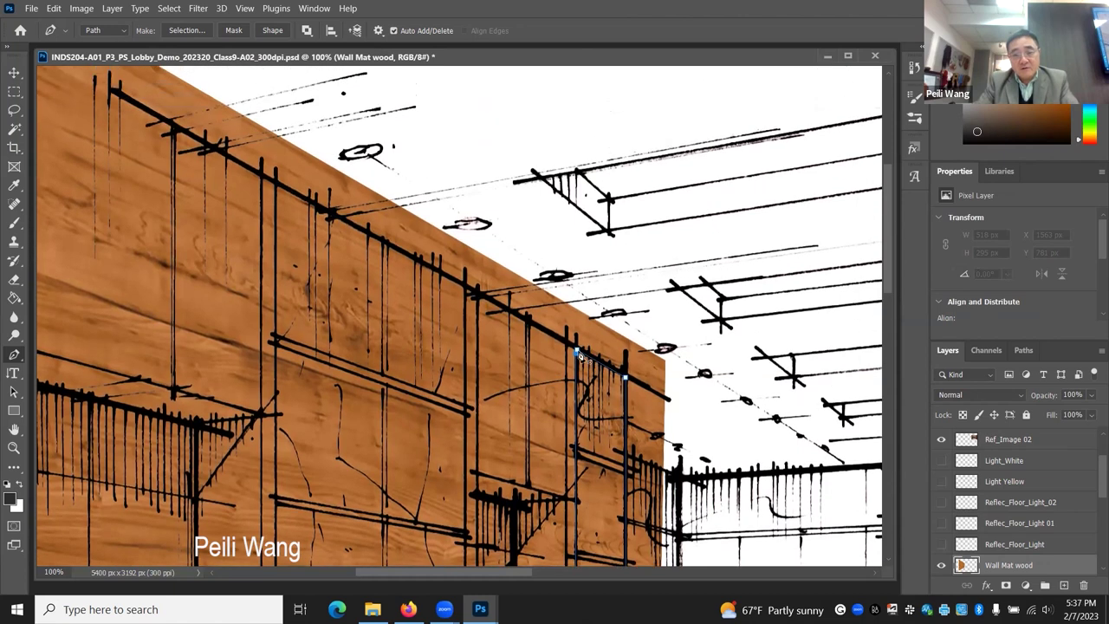
{"action": "left_click", "coordinate": [579, 353]}
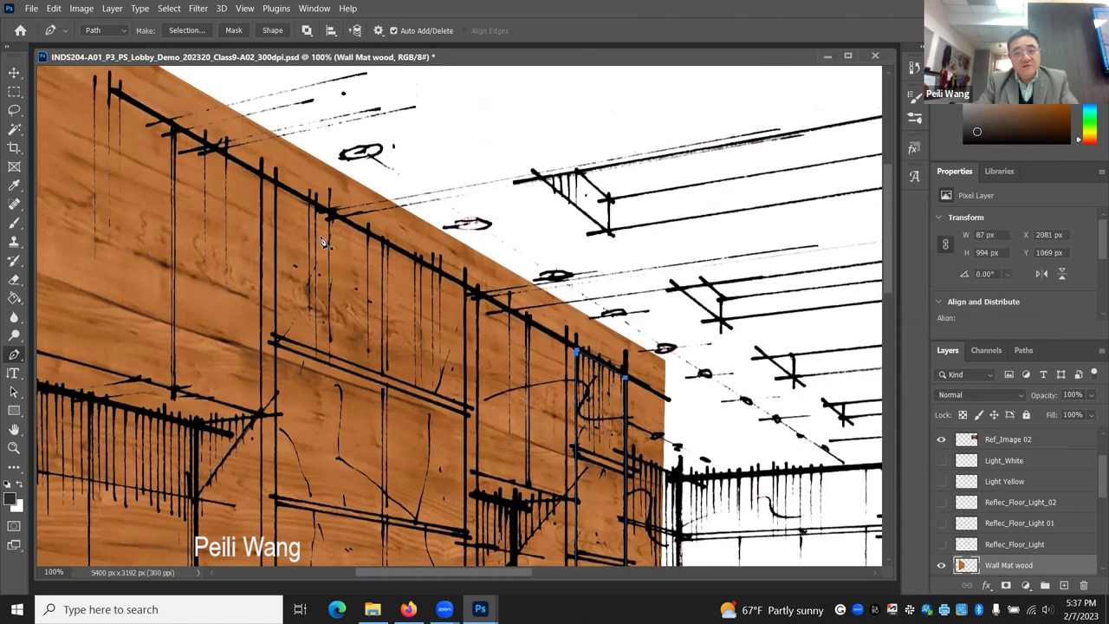
{"action": "left_click", "coordinate": [276, 184]}
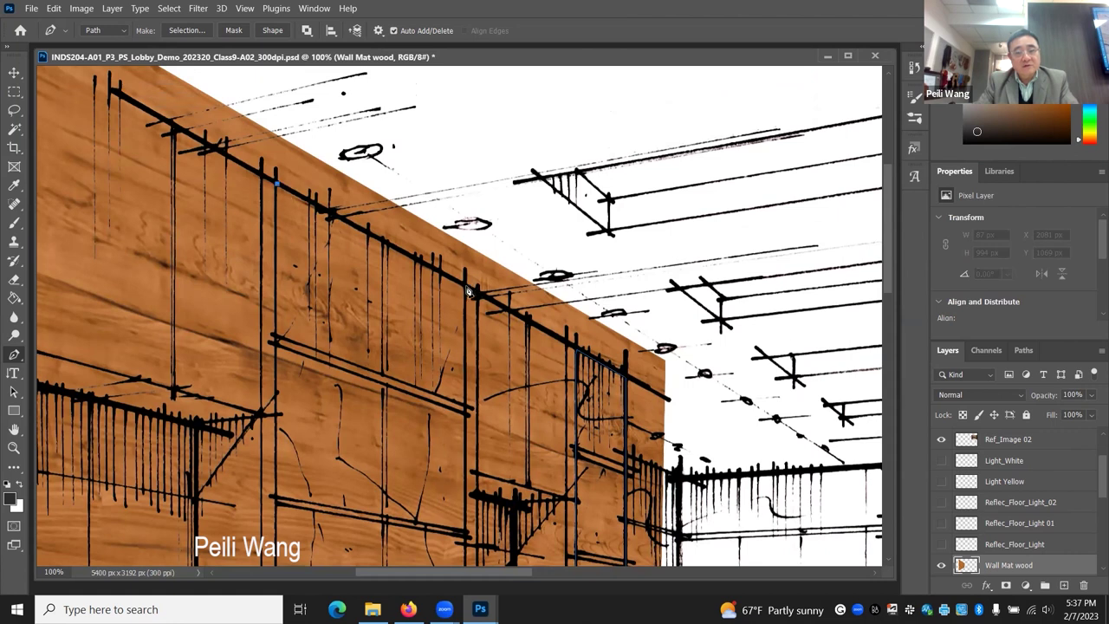
- Add anchors along the wall's base and close the path on its starting point
{"action": "left_click_drag", "start_coordinate": [441, 490], "coordinate": [460, 248]}
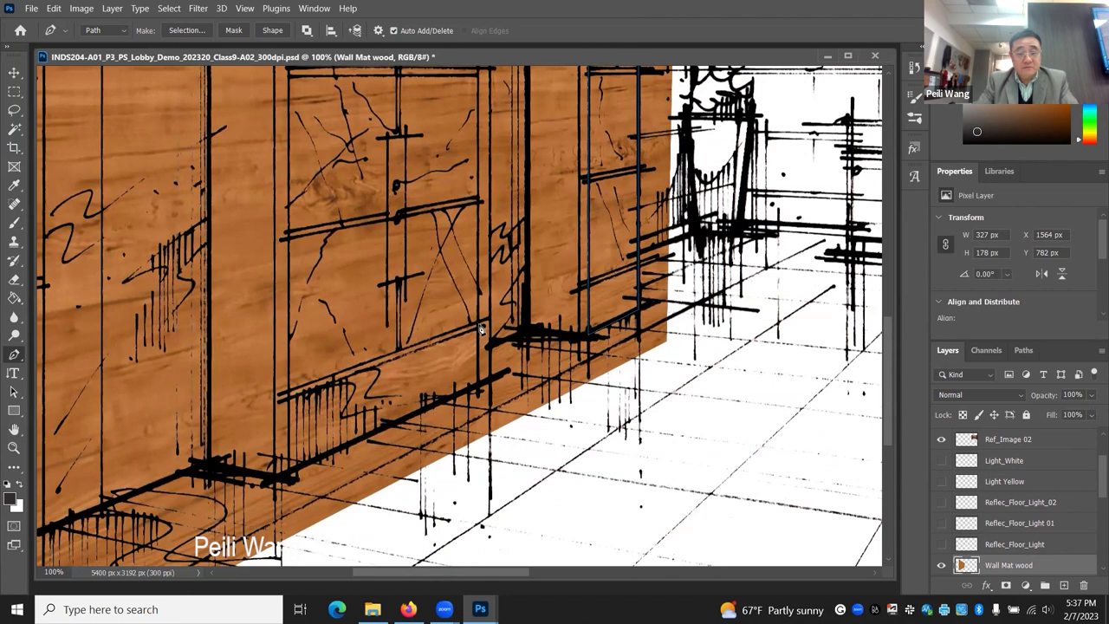
{"action": "left_click", "coordinate": [479, 386]}
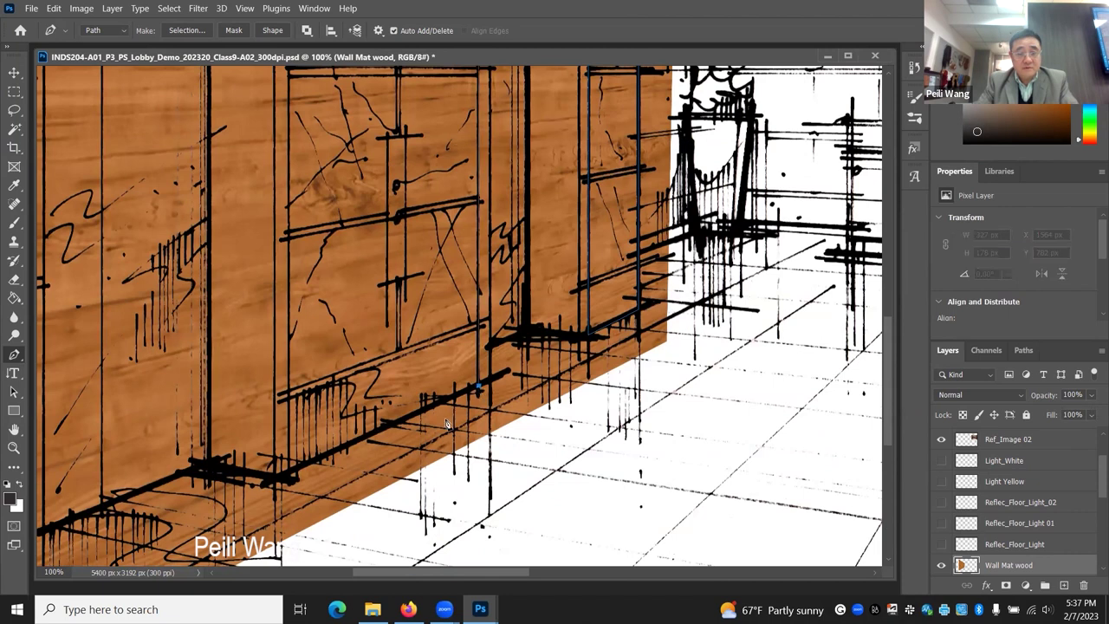
{"action": "left_click", "coordinate": [291, 474]}
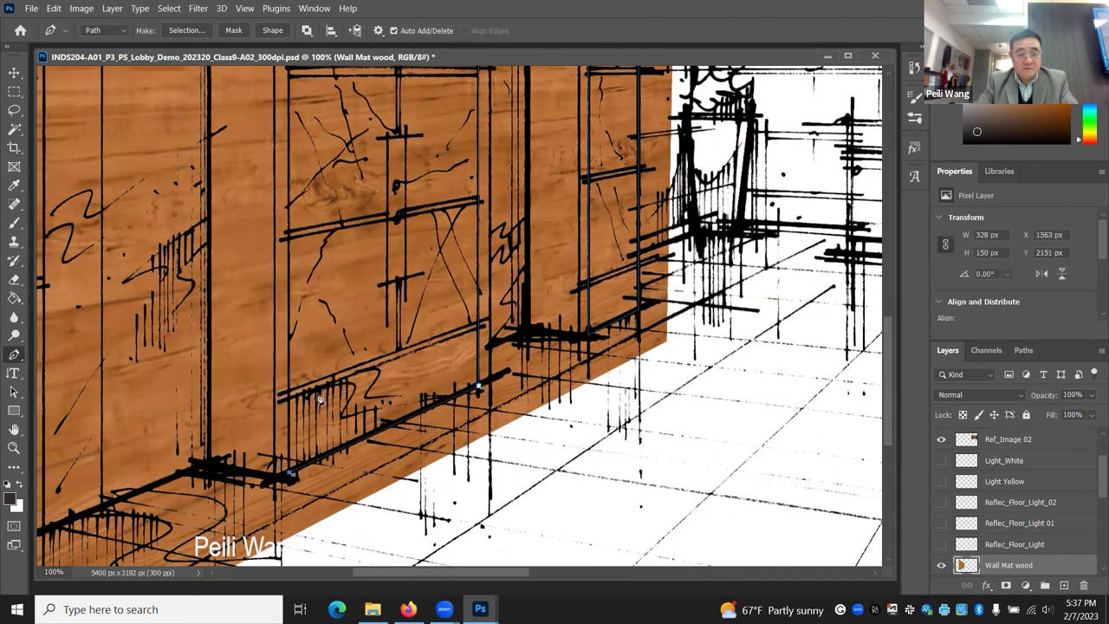
{"action": "scroll", "coordinate": [334, 350], "scroll_direction": "up", "scroll_amount": 10}
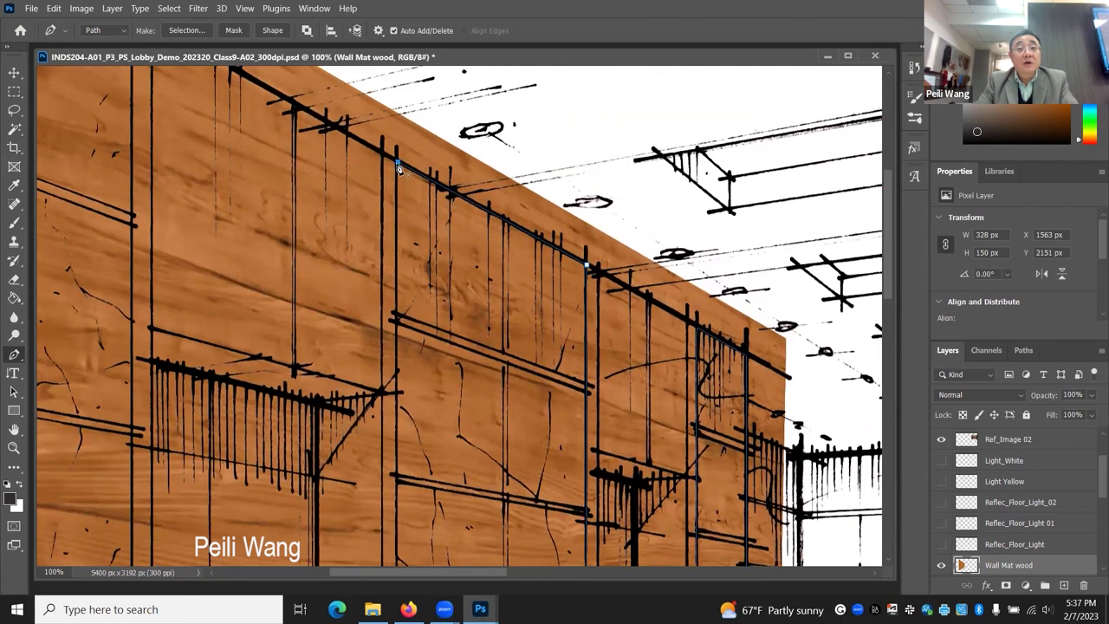
{"action": "left_click", "coordinate": [398, 164]}
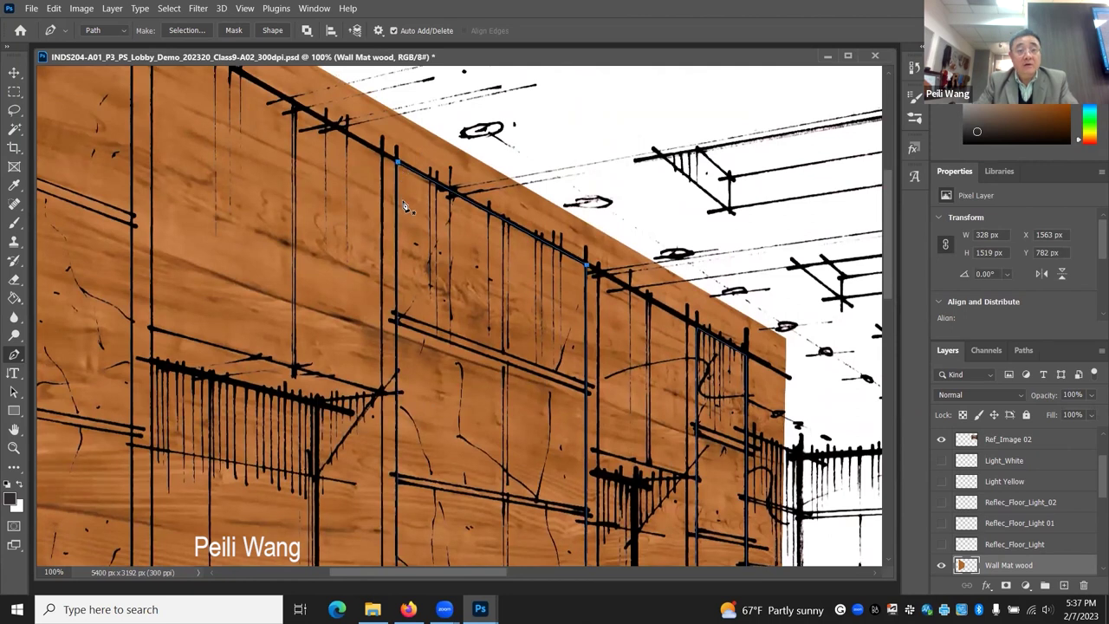
{"action": "left_click_drag", "start_coordinate": [322, 218], "coordinate": [453, 247]}
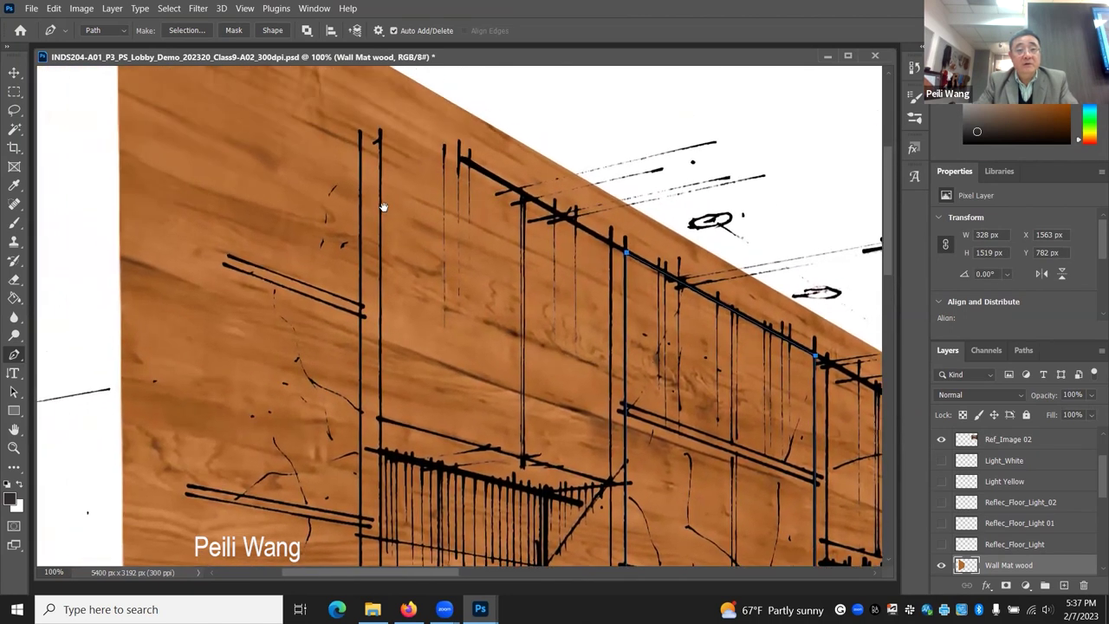
{"action": "scroll", "coordinate": [367, 169], "scroll_direction": "down", "scroll_amount": 10}
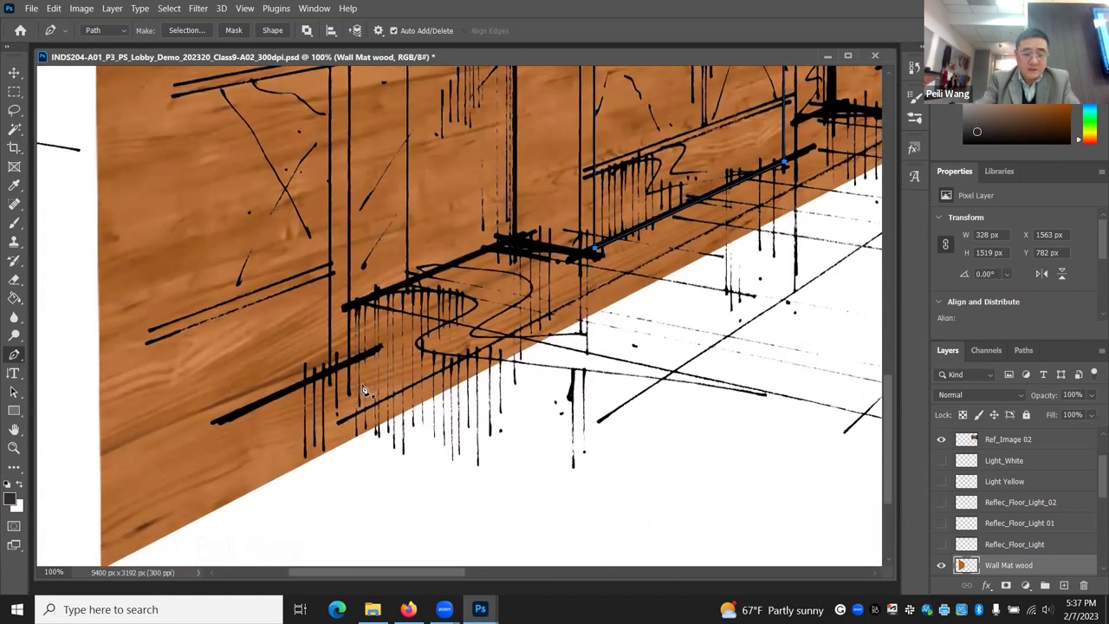
{"action": "scroll", "coordinate": [362, 384], "scroll_direction": "down", "scroll_amount": 3}
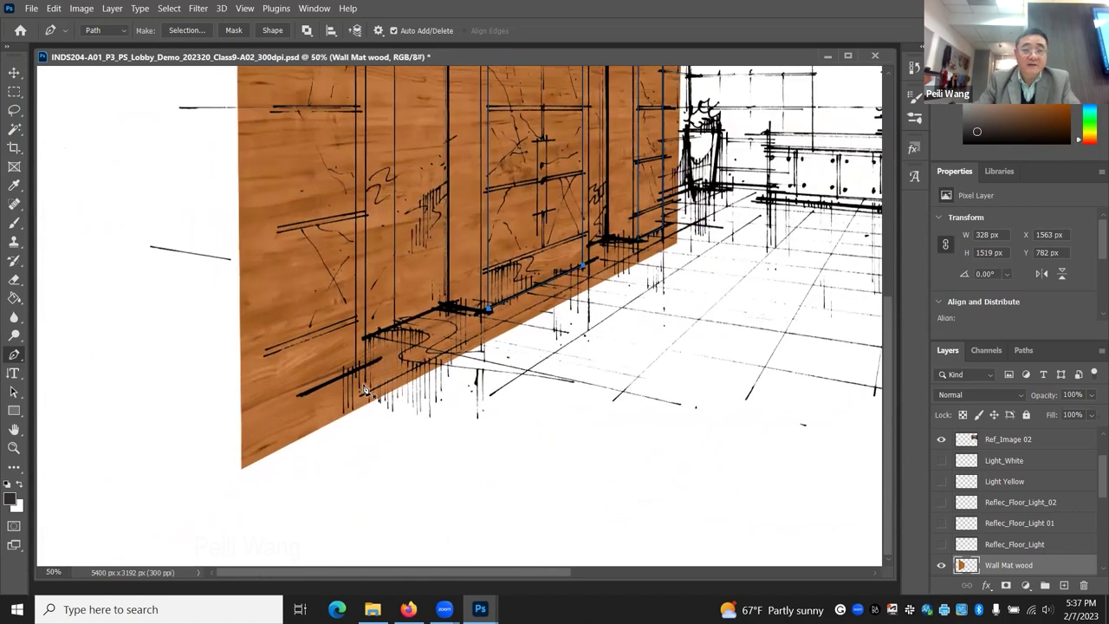
{"action": "left_click_drag", "start_coordinate": [383, 341], "coordinate": [383, 454]}
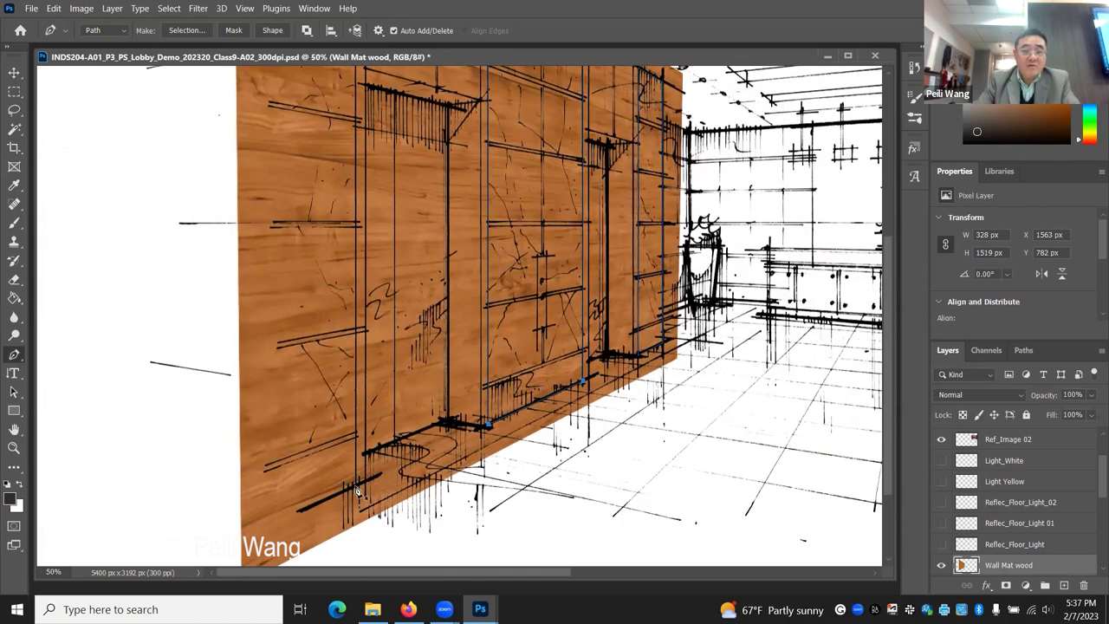
{"action": "scroll", "coordinate": [389, 421], "scroll_direction": "up", "scroll_amount": 5}
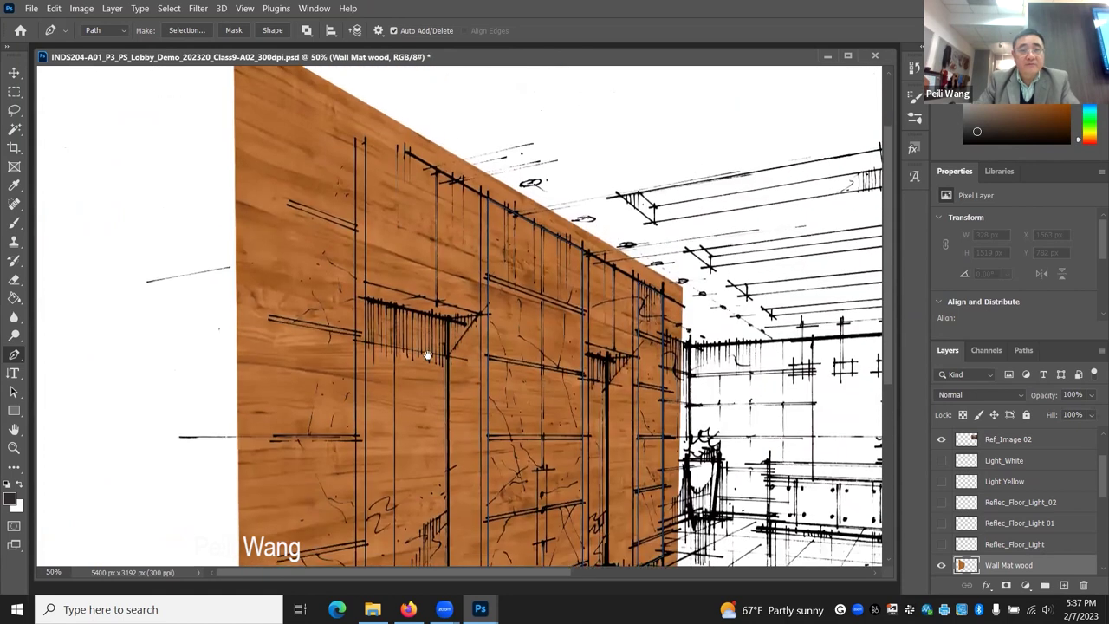
- Trace a new outline at the wall's left end, from its top to the top corner, redoing the misplaced start
{"action": "left_click", "coordinate": [356, 88]}
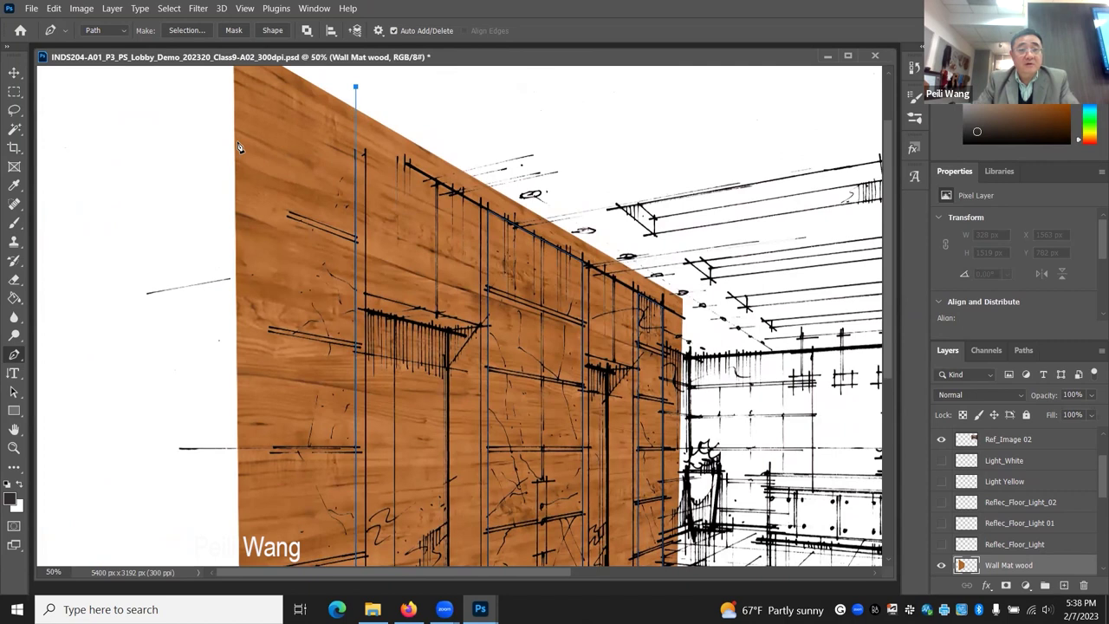
{"action": "key", "text": "ctrl+z"}
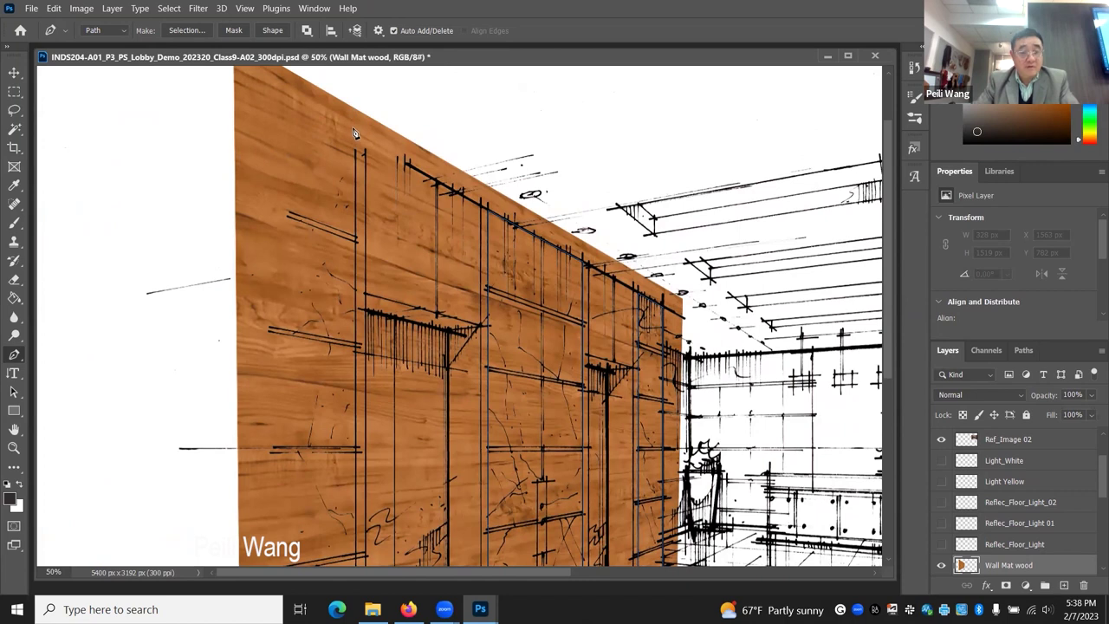
{"action": "left_click", "coordinate": [355, 130]}
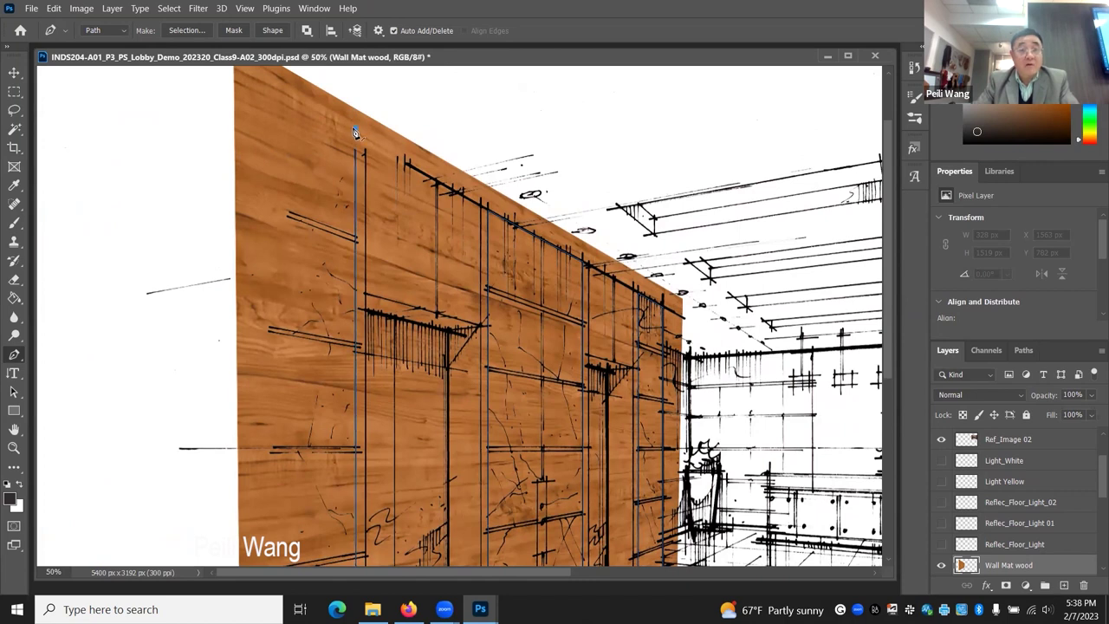
{"action": "left_click", "coordinate": [272, 80]}
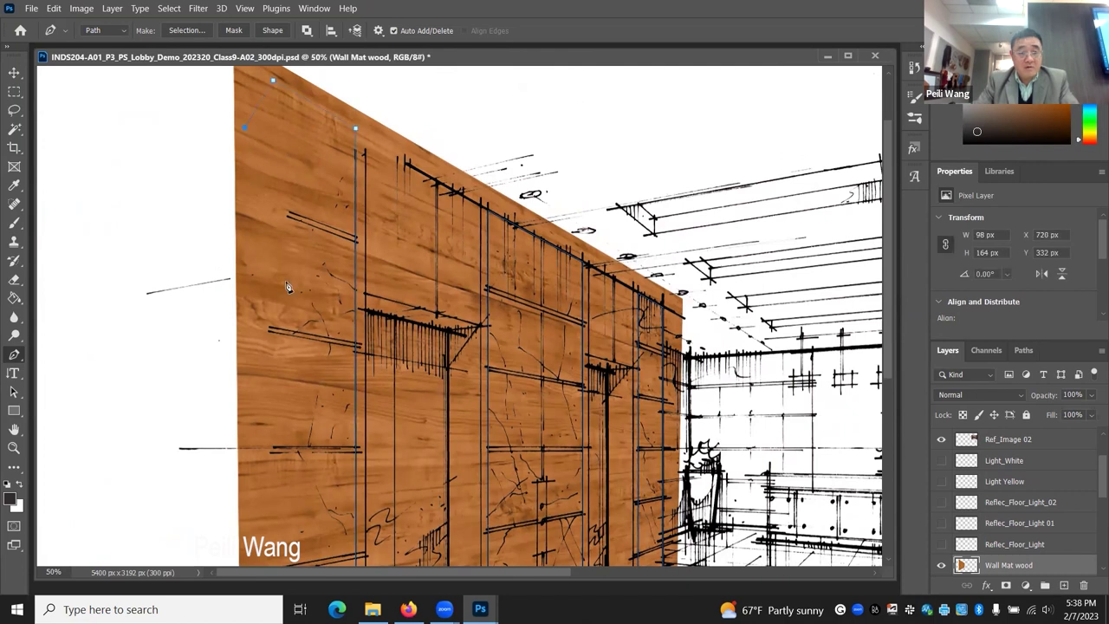
{"action": "scroll", "coordinate": [289, 287], "scroll_direction": "down", "scroll_amount": 5}
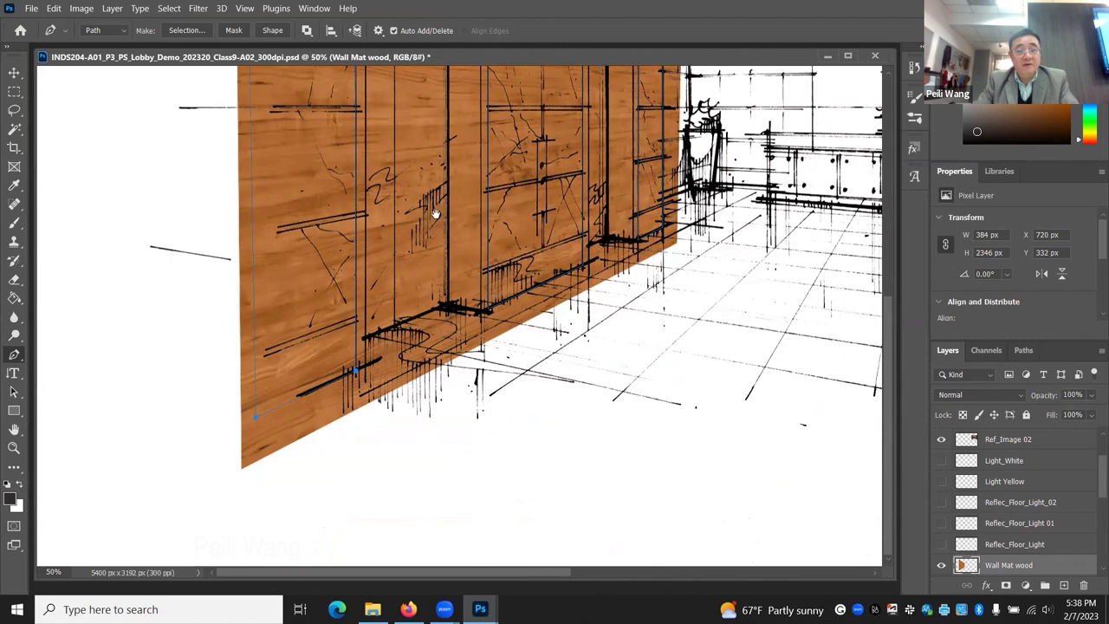
{"action": "scroll", "coordinate": [429, 207], "scroll_direction": "up", "scroll_amount": 5}
{"action": "scroll", "coordinate": [427, 208], "scroll_direction": "up", "scroll_amount": 10}
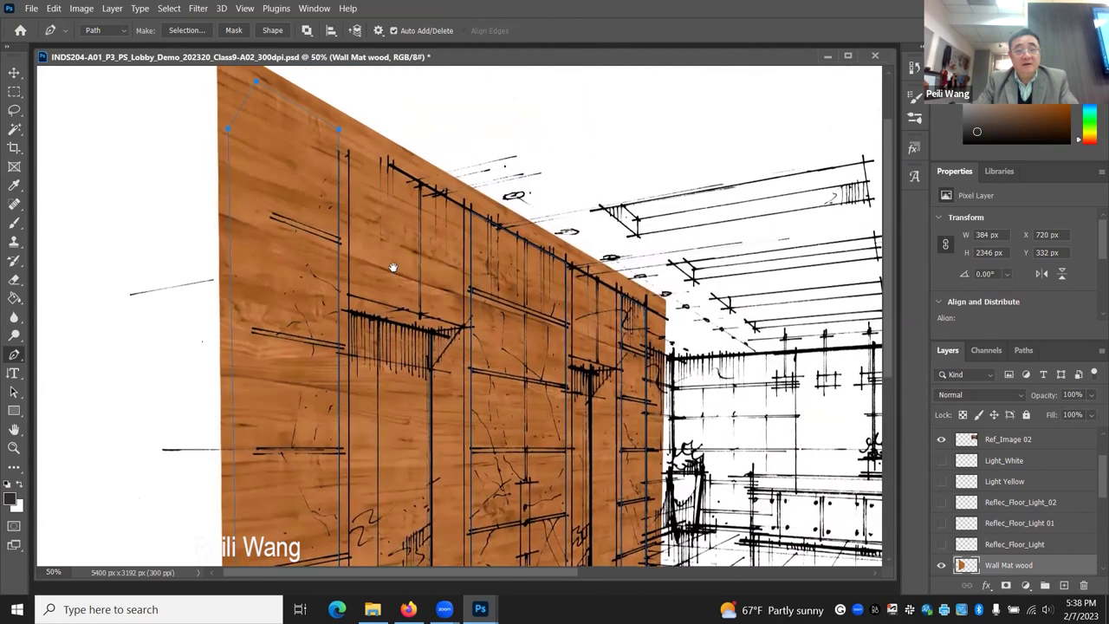
{"action": "scroll", "coordinate": [405, 329], "scroll_direction": "down", "scroll_amount": 7}
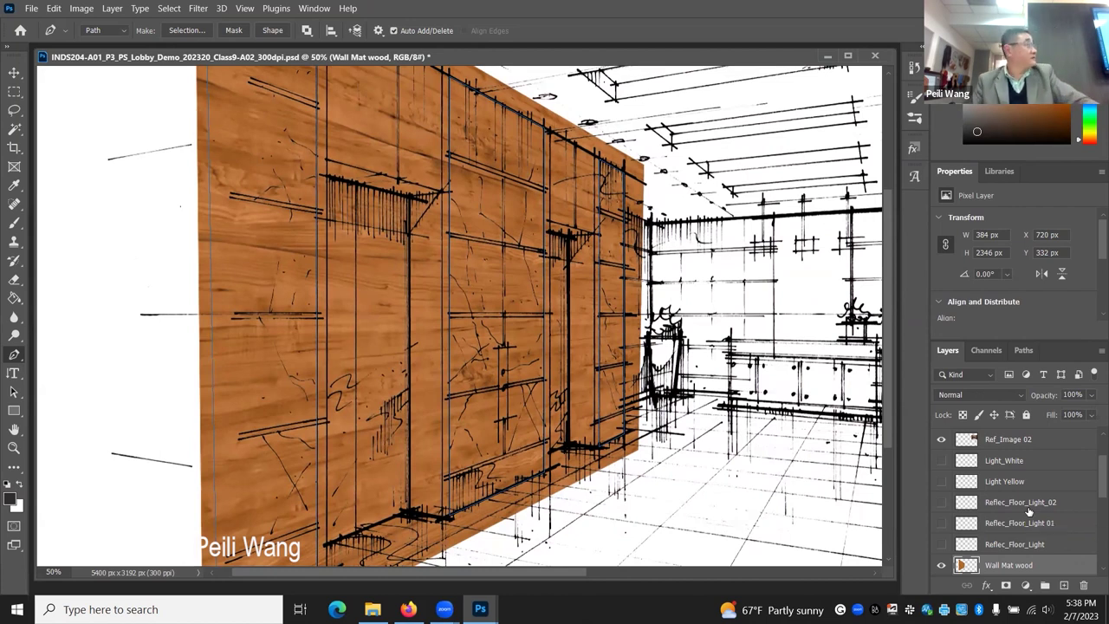
- Save the work path in the Paths panel, rename it Path Wall 02, and display it
{"action": "left_click", "coordinate": [1024, 350]}
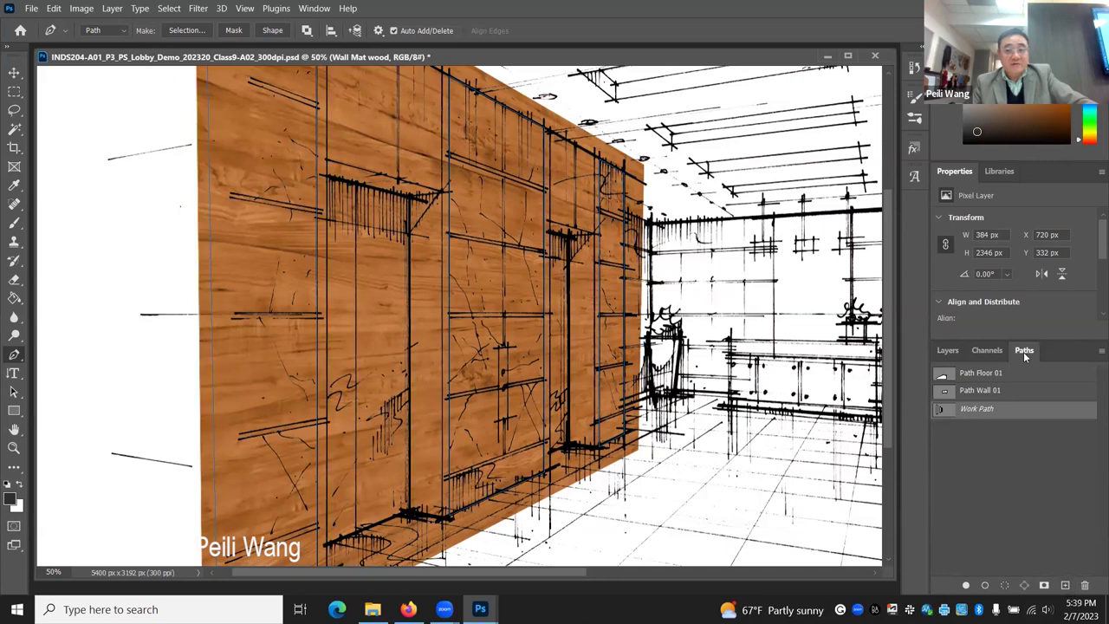
{"action": "left_click_drag", "start_coordinate": [975, 412], "coordinate": [1066, 588]}
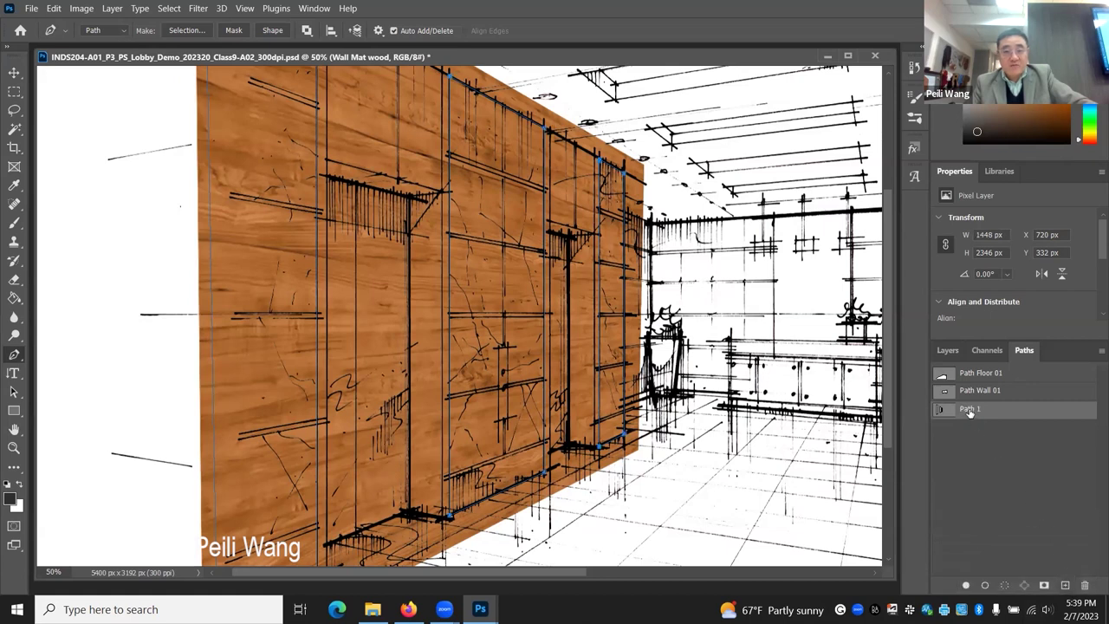
{"action": "double_click", "coordinate": [969, 409]}
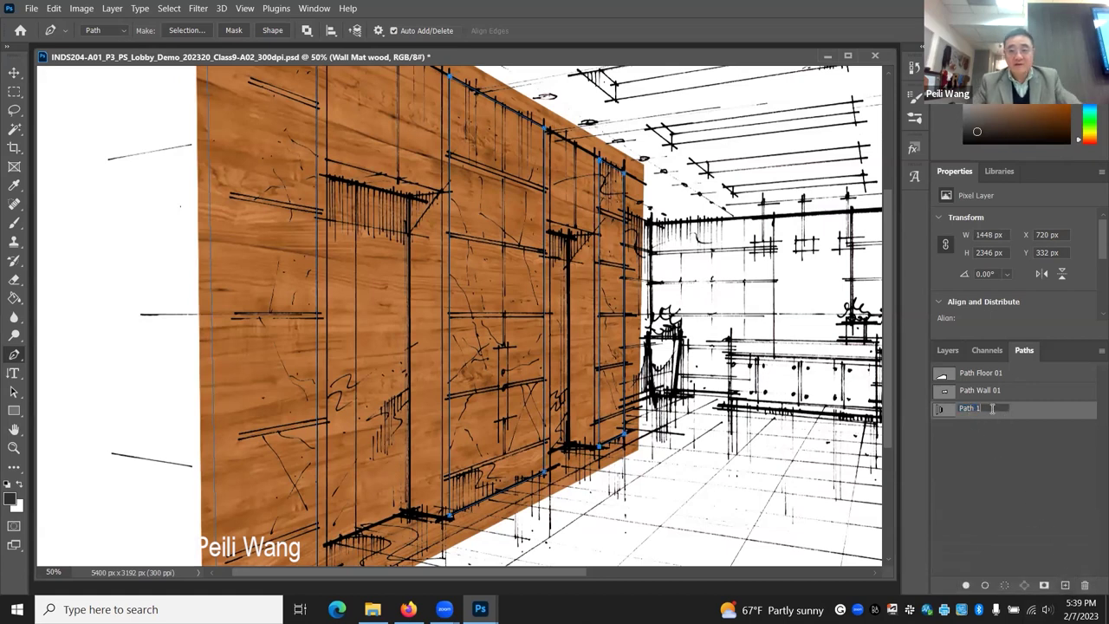
{"action": "key", "text": "BackSpace"}
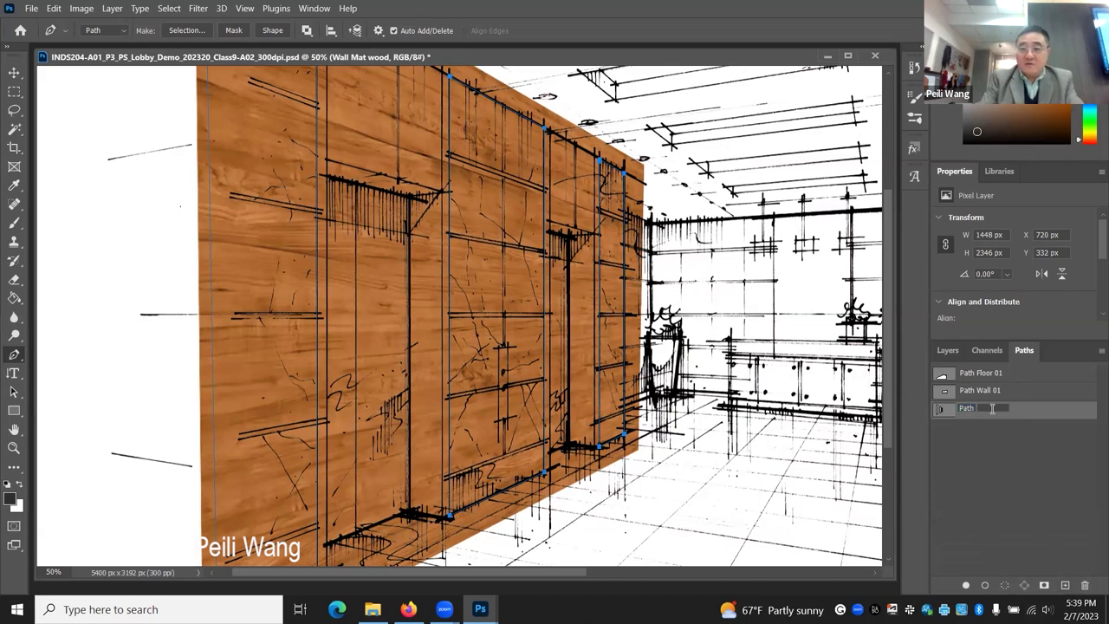
{"action": "type", "text": "Wall 02"}
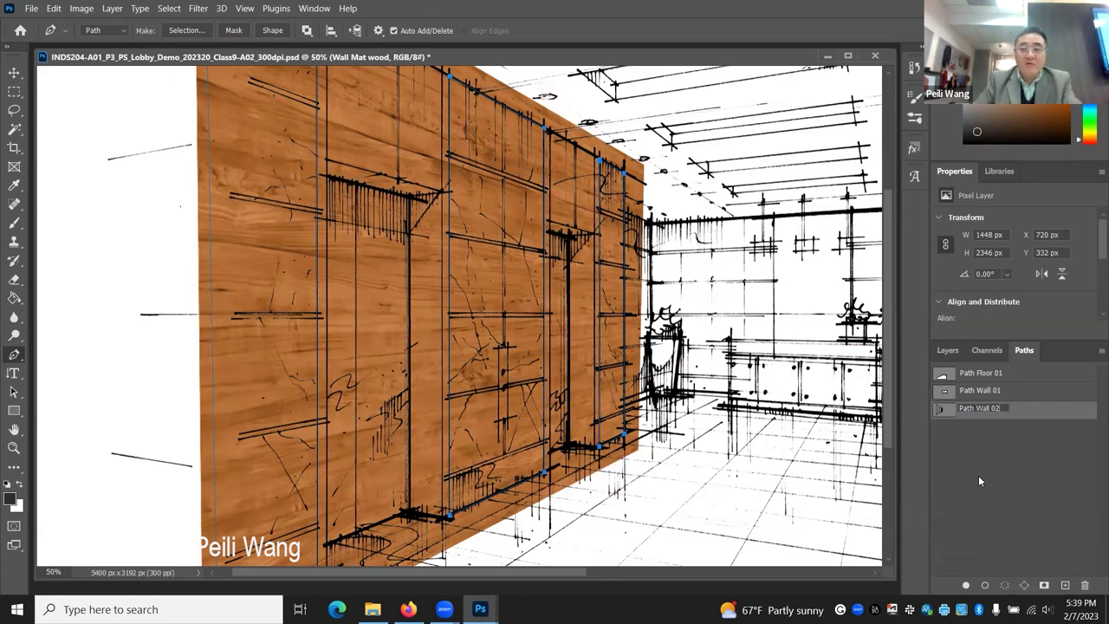
{"action": "left_click", "coordinate": [1000, 448]}
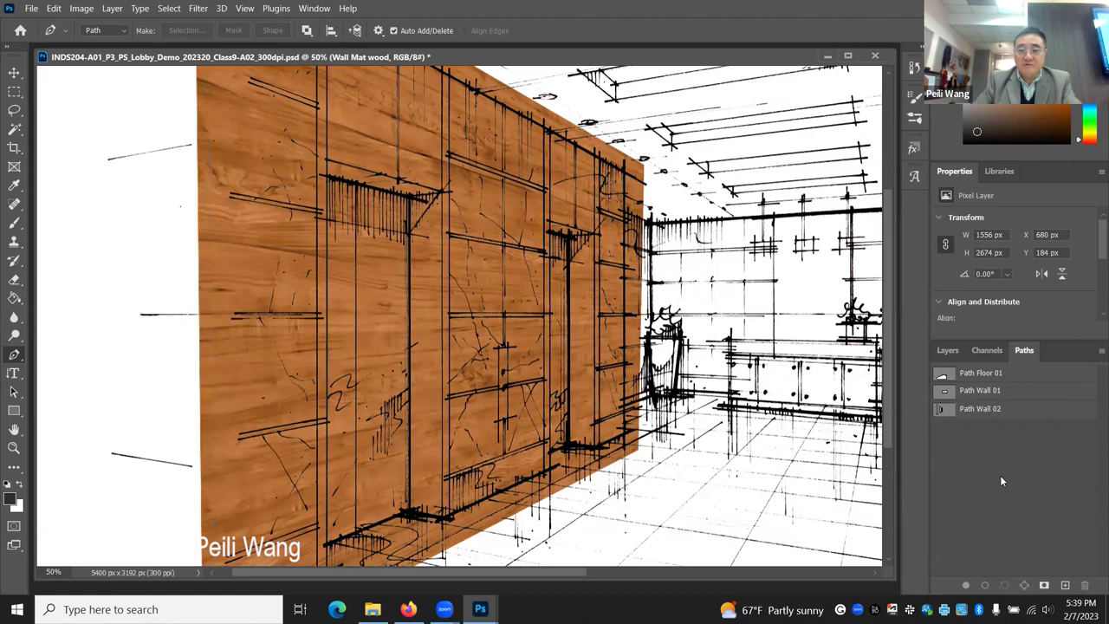
{"action": "left_click", "coordinate": [984, 413]}
- Load Path Wall 02 as a selection and invert it with Select > Inverse
{"action": "left_click", "coordinate": [985, 411], "text": "ctrl"}
{"action": "left_click", "coordinate": [1005, 435]}
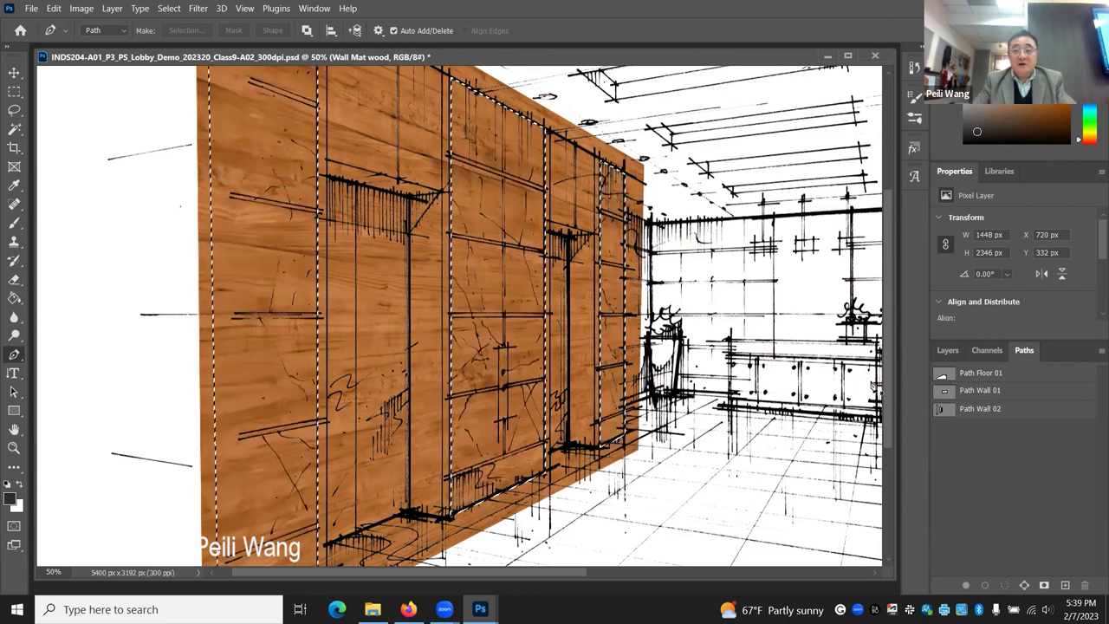
{"action": "left_click", "coordinate": [953, 351]}
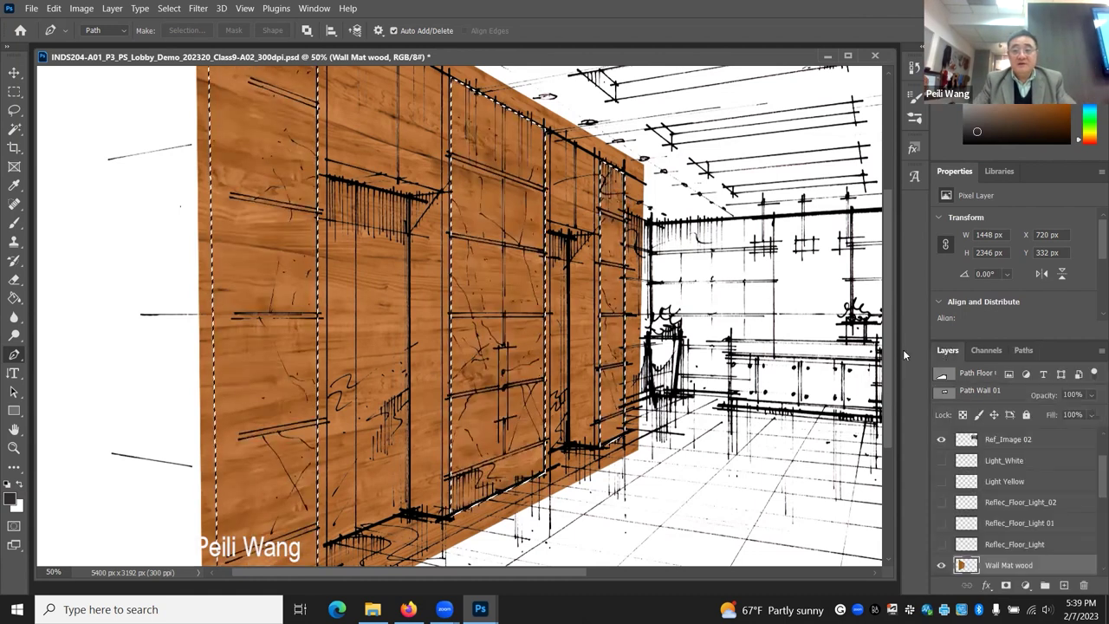
{"action": "left_click", "coordinate": [170, 8]}
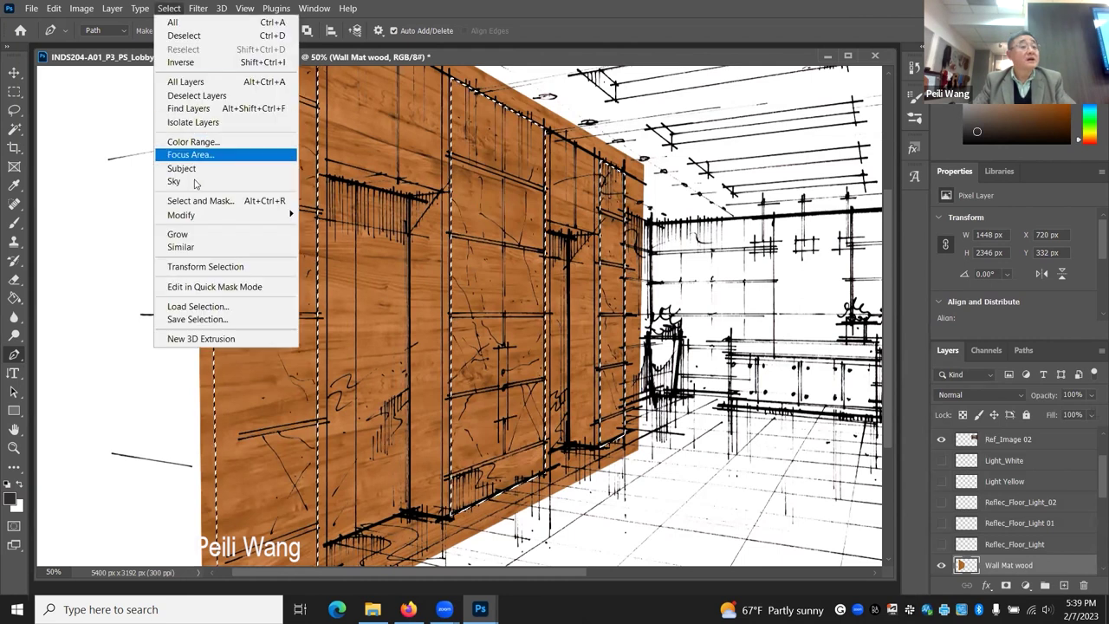
{"action": "left_click", "coordinate": [180, 62]}
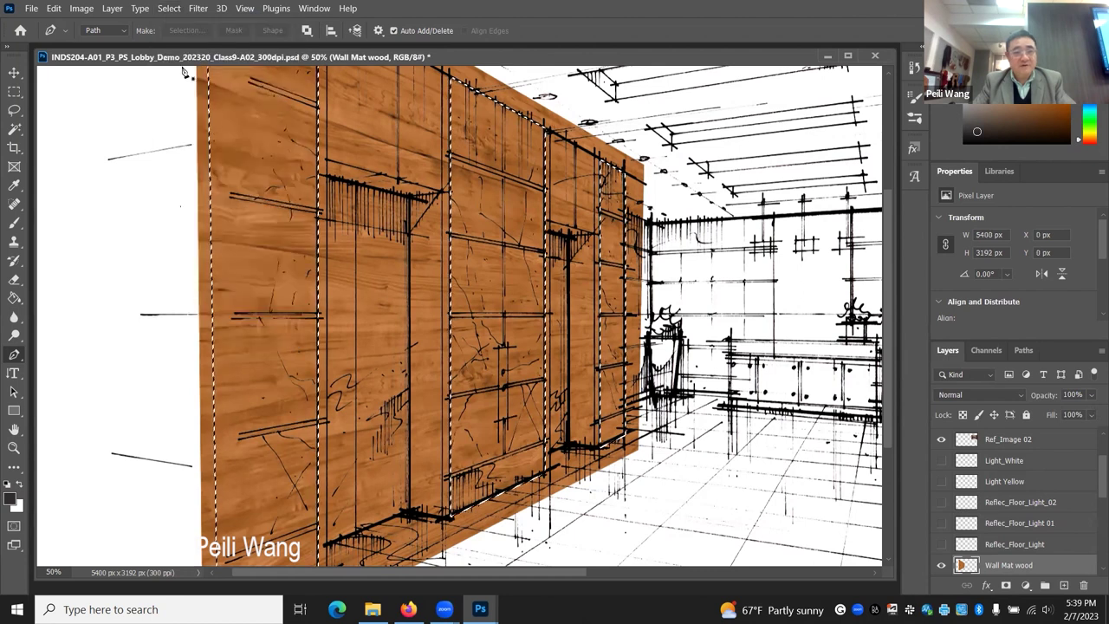
- Delete the wood outside the panel outlines, deselect, and zoom out to the whole sketch
{"action": "key", "text": "Delete"}
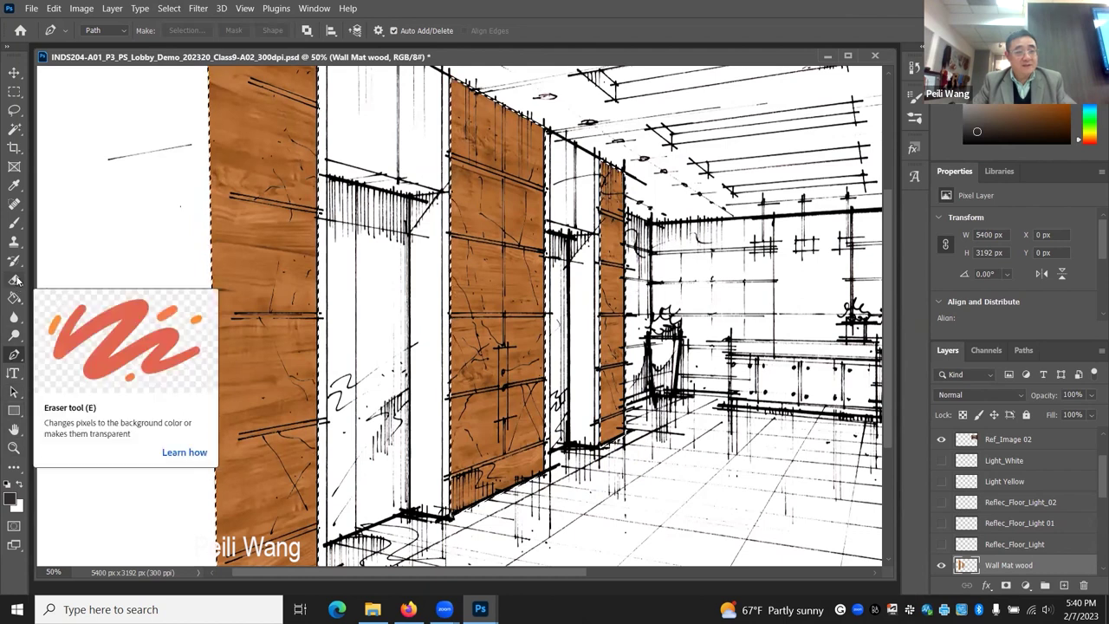
{"action": "left_click", "coordinate": [14, 110]}
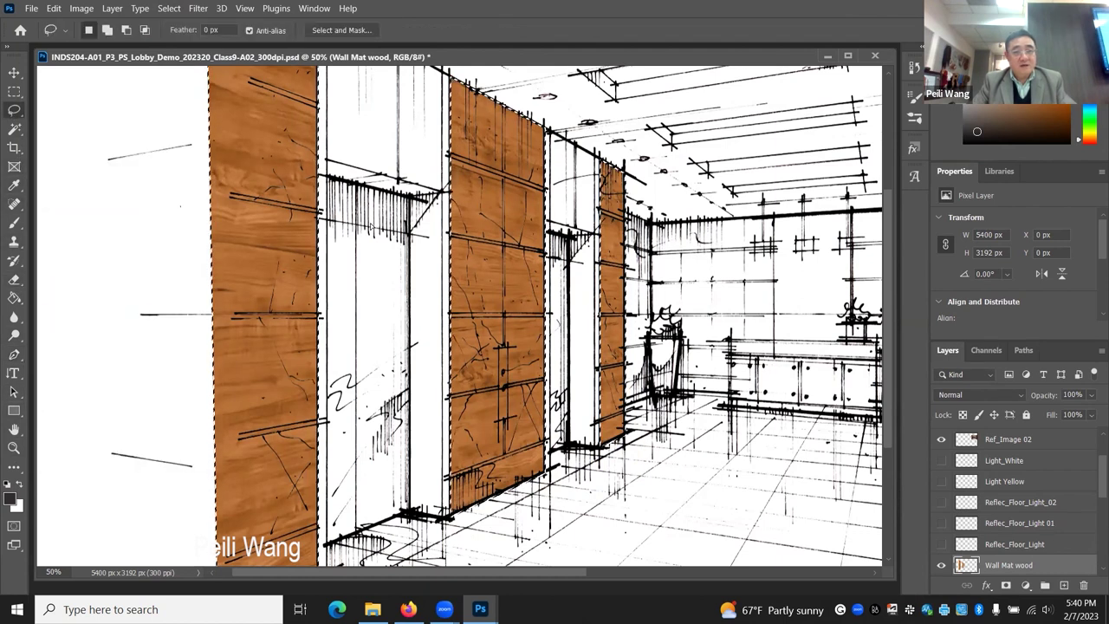
{"action": "left_click", "coordinate": [130, 270]}
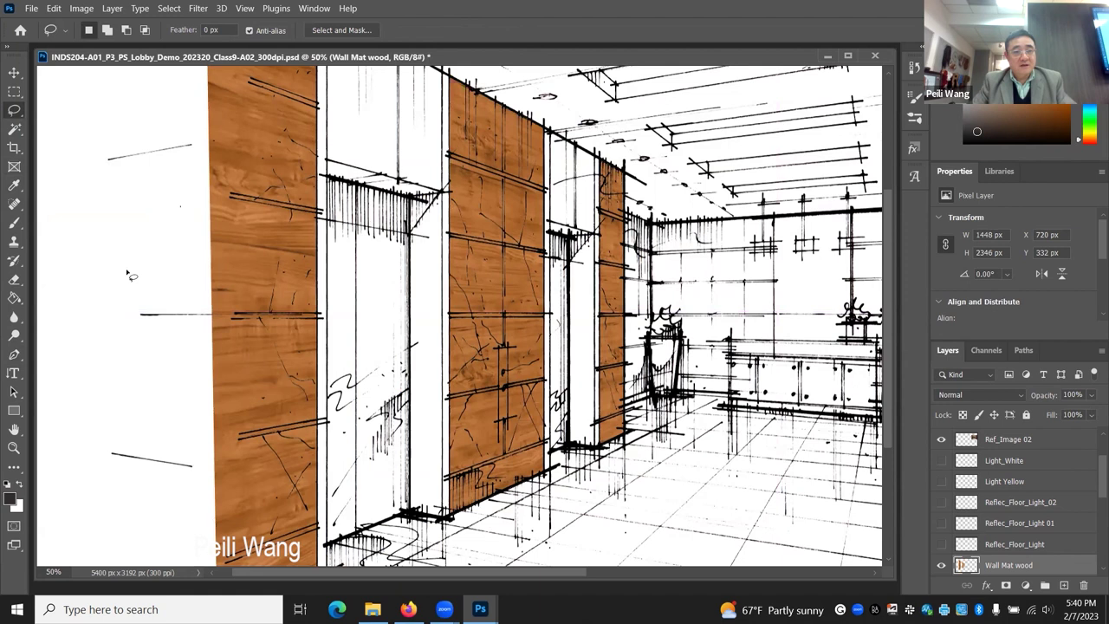
{"action": "left_click", "coordinate": [14, 447]}
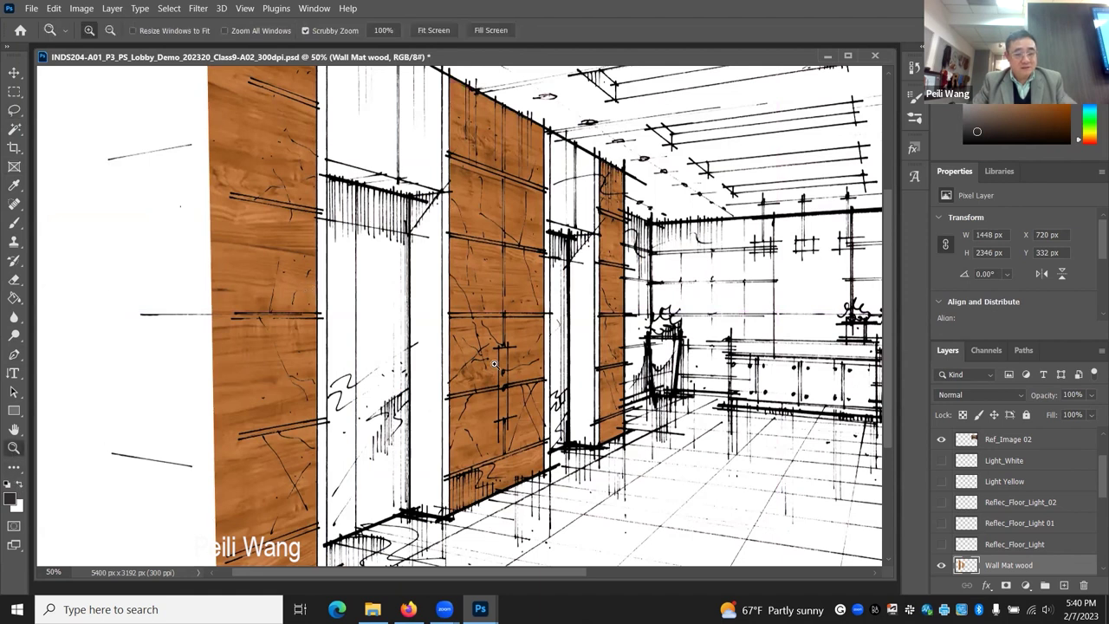
{"action": "left_click", "coordinate": [560, 301], "text": "alt"}
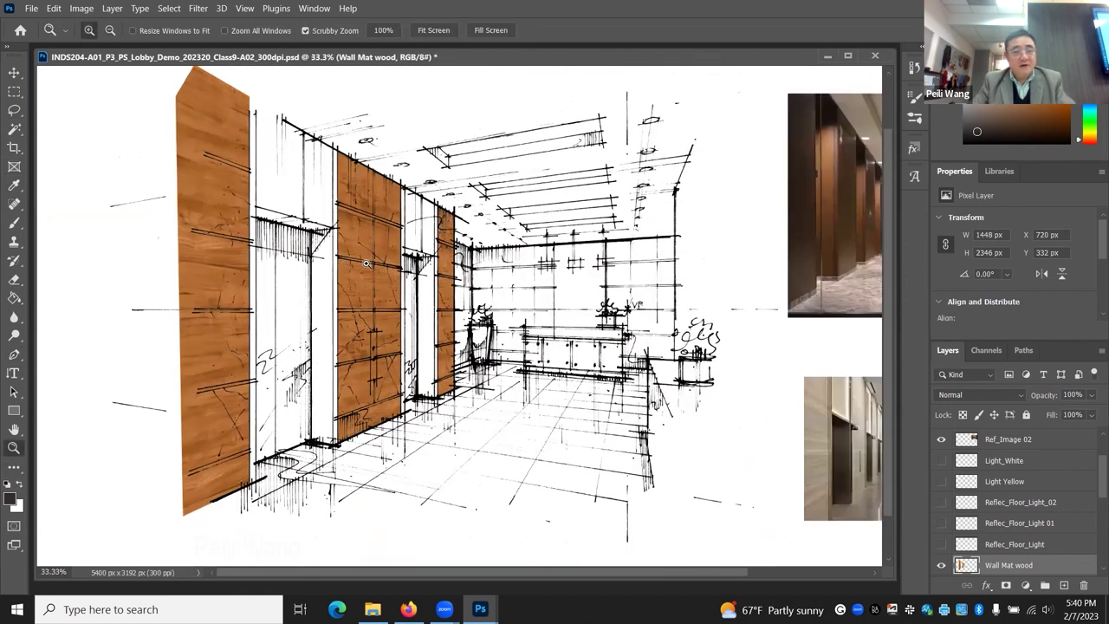
{"action": "scroll", "coordinate": [1091, 485], "scroll_direction": "up", "scroll_amount": 3}
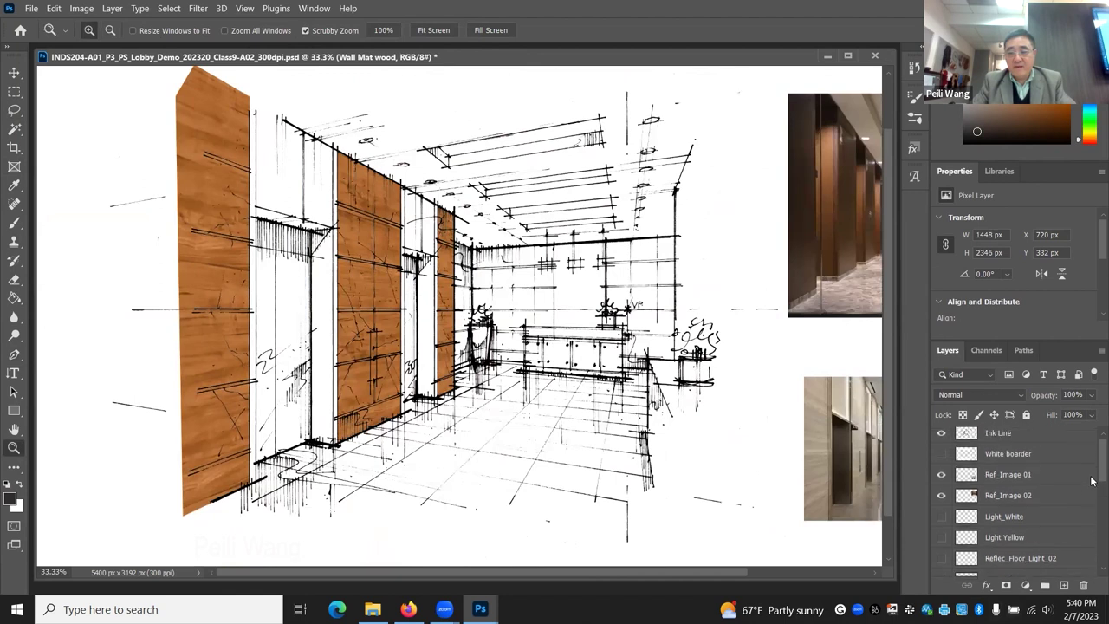
{"action": "scroll", "coordinate": [1092, 485], "scroll_direction": "down", "scroll_amount": 8}
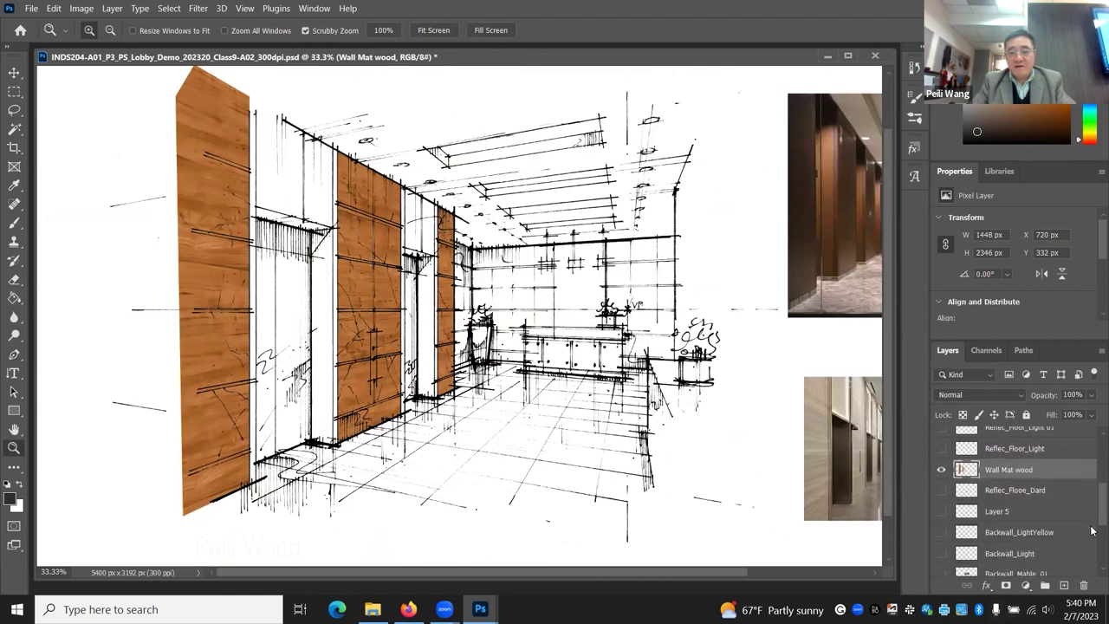
{"action": "scroll", "coordinate": [1091, 547], "scroll_direction": "up", "scroll_amount": 2}
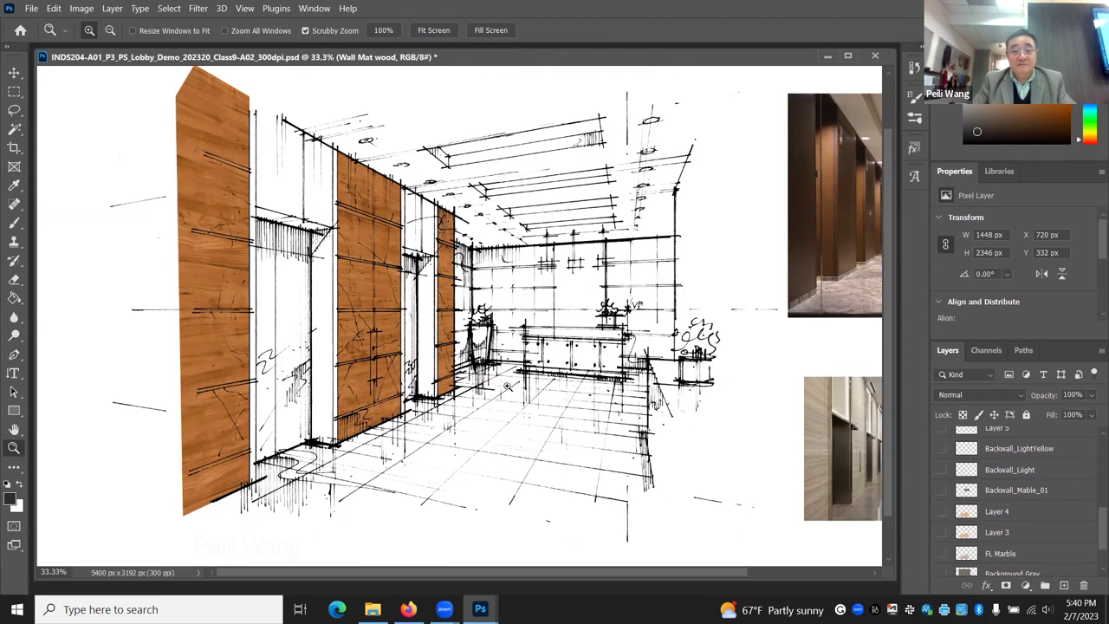
{"action": "scroll", "coordinate": [1090, 522], "scroll_direction": "down", "scroll_amount": 3}
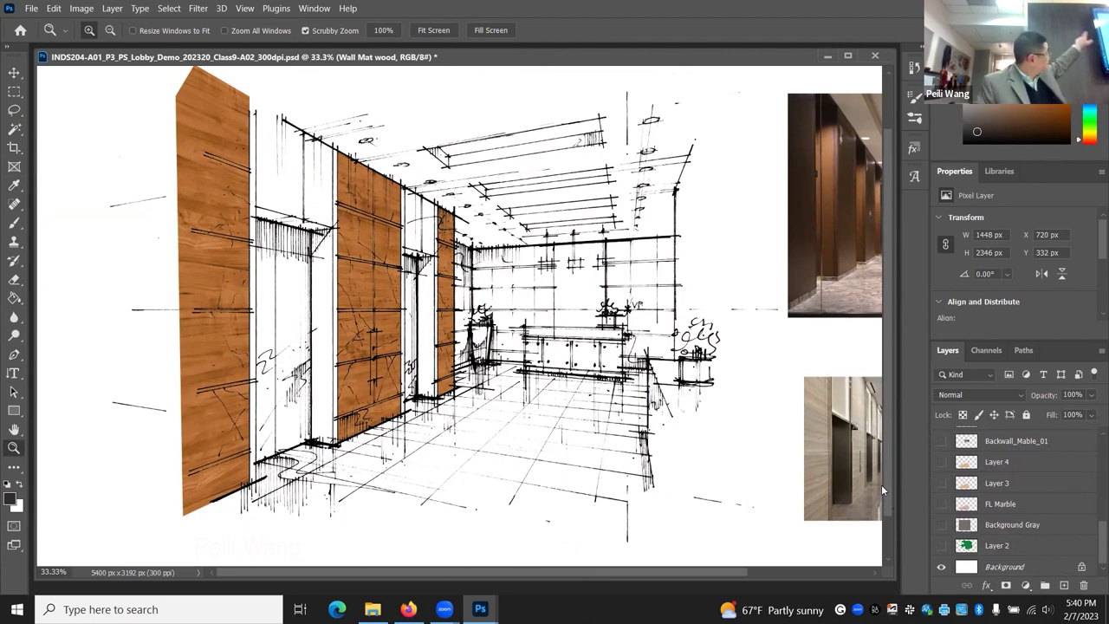
{"action": "left_click_drag", "start_coordinate": [1095, 538], "coordinate": [1096, 496]}
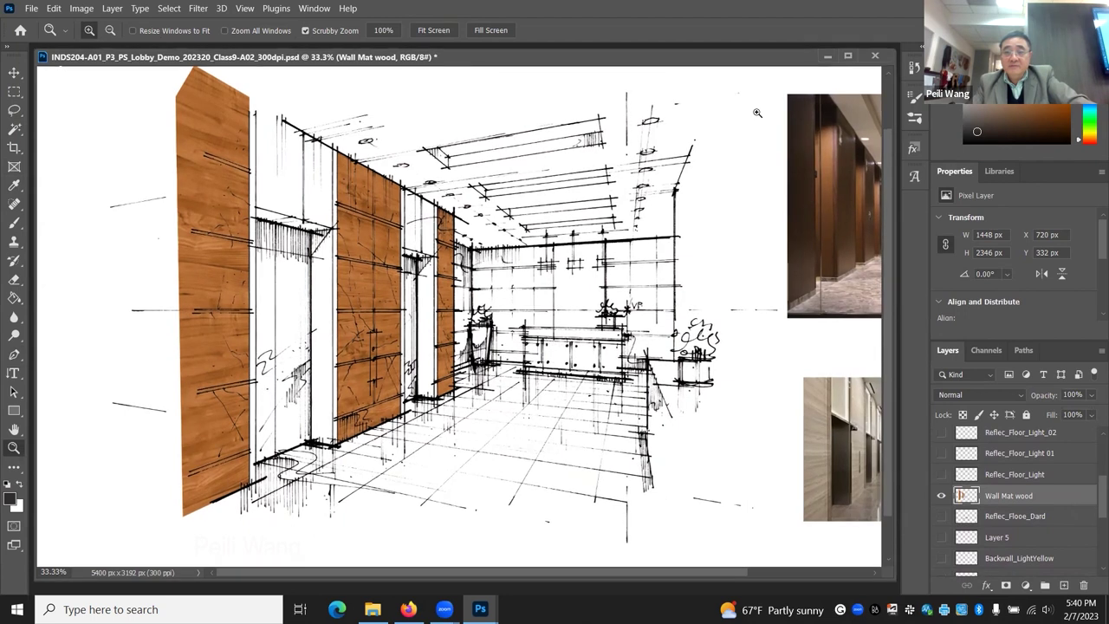
- Close the separate wood texture document
{"action": "left_click_drag", "start_coordinate": [485, 57], "coordinate": [485, 95]}
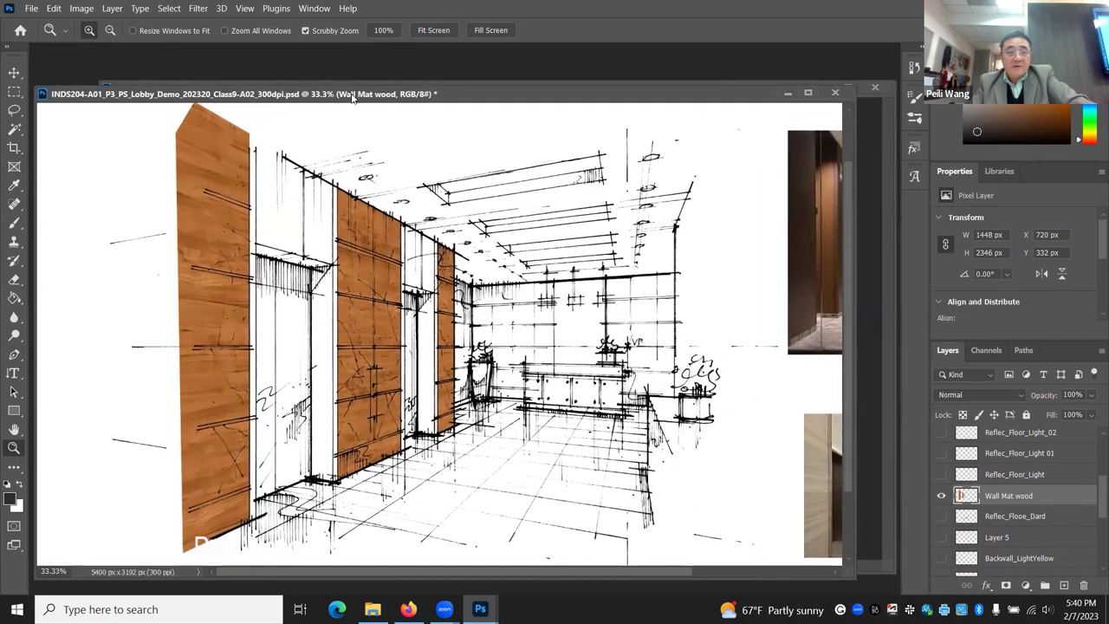
{"action": "left_click_drag", "start_coordinate": [353, 102], "coordinate": [352, 65]}
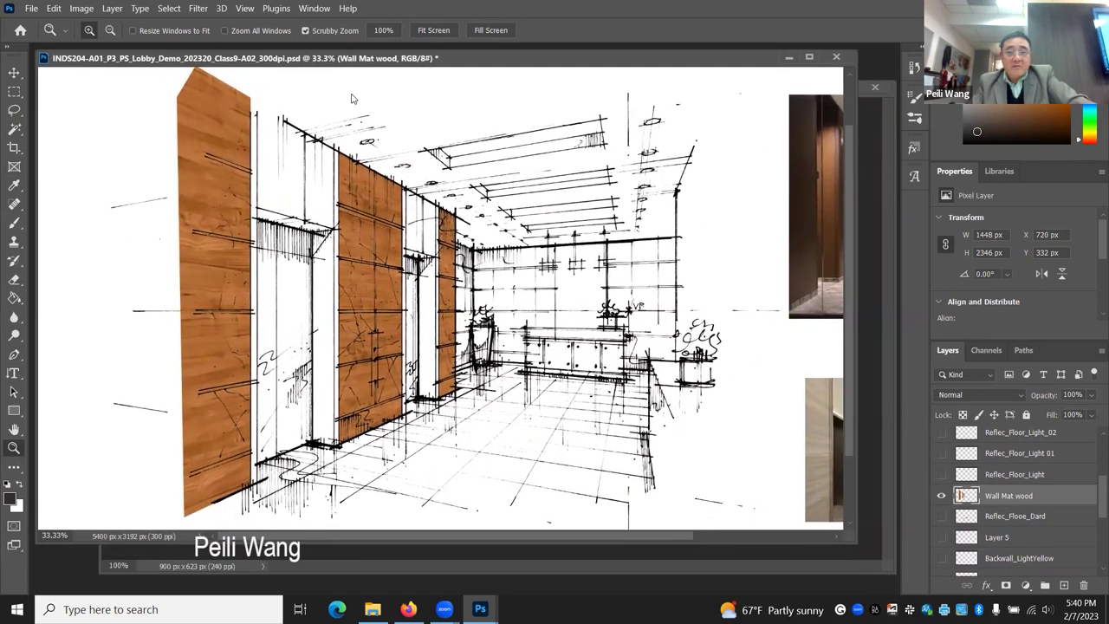
{"action": "left_click", "coordinate": [867, 237]}
{"action": "left_click", "coordinate": [872, 87]}
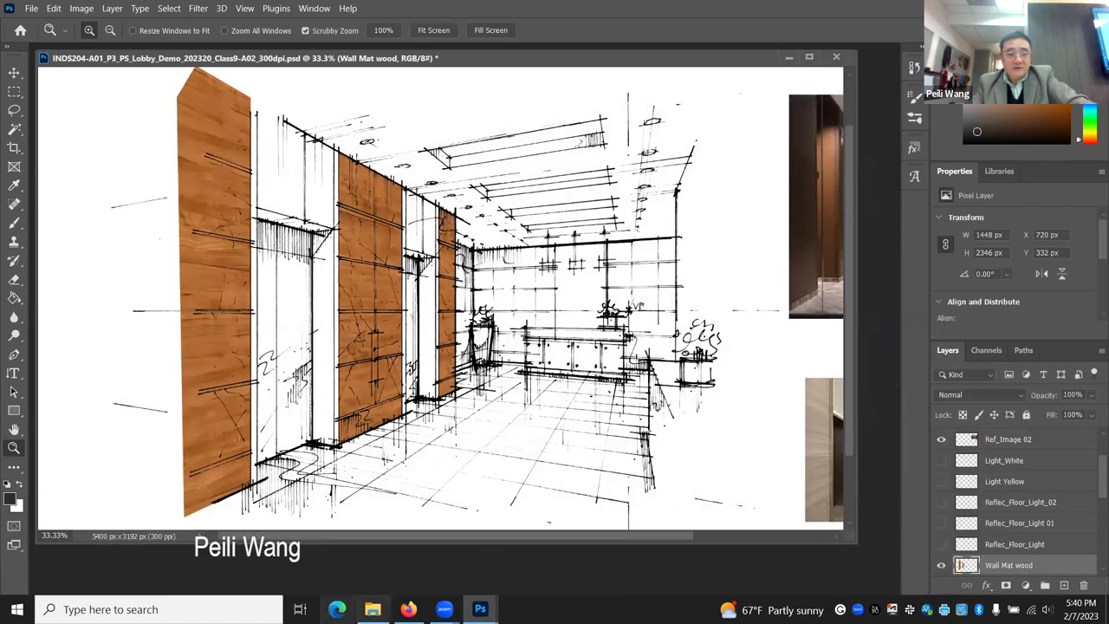
- Drag Marble_Blue_01.jpg from the Lecture_Demo_Materials folder into Photoshop to open it
{"action": "left_click", "coordinate": [373, 608]}
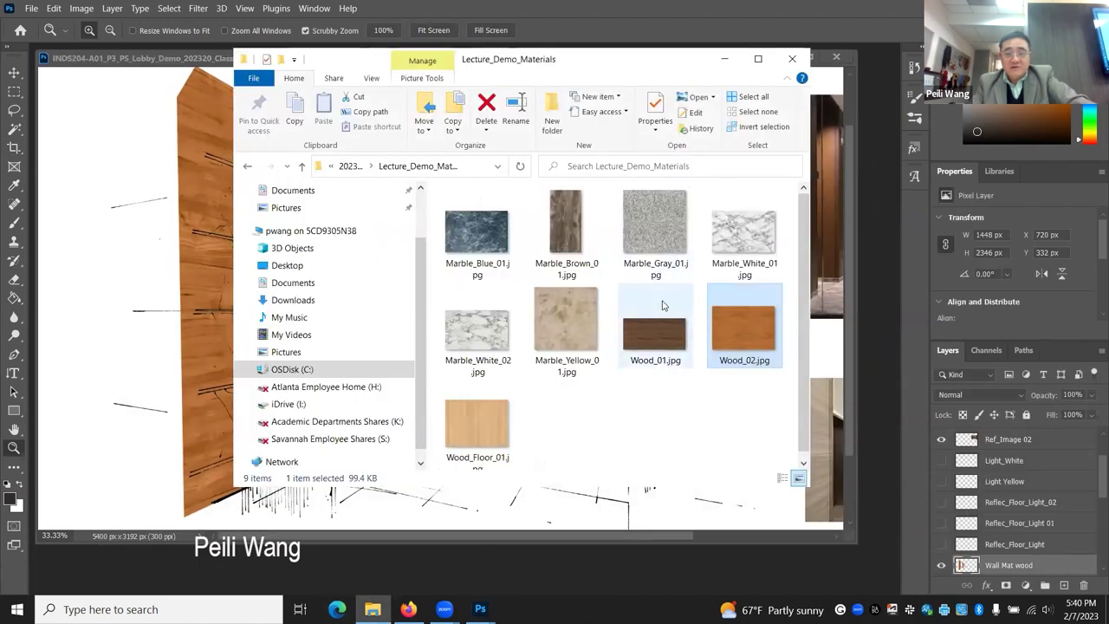
{"action": "mouse_move", "coordinate": [479, 243]}
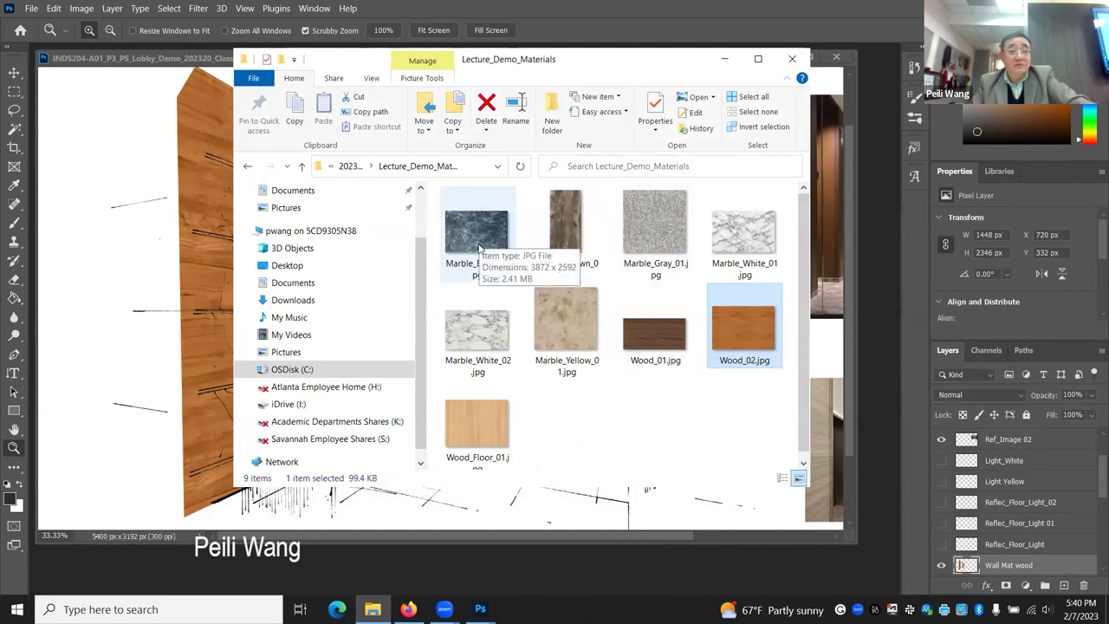
{"action": "left_click", "coordinate": [480, 243]}
{"action": "left_click_drag", "start_coordinate": [499, 245], "coordinate": [876, 262]}
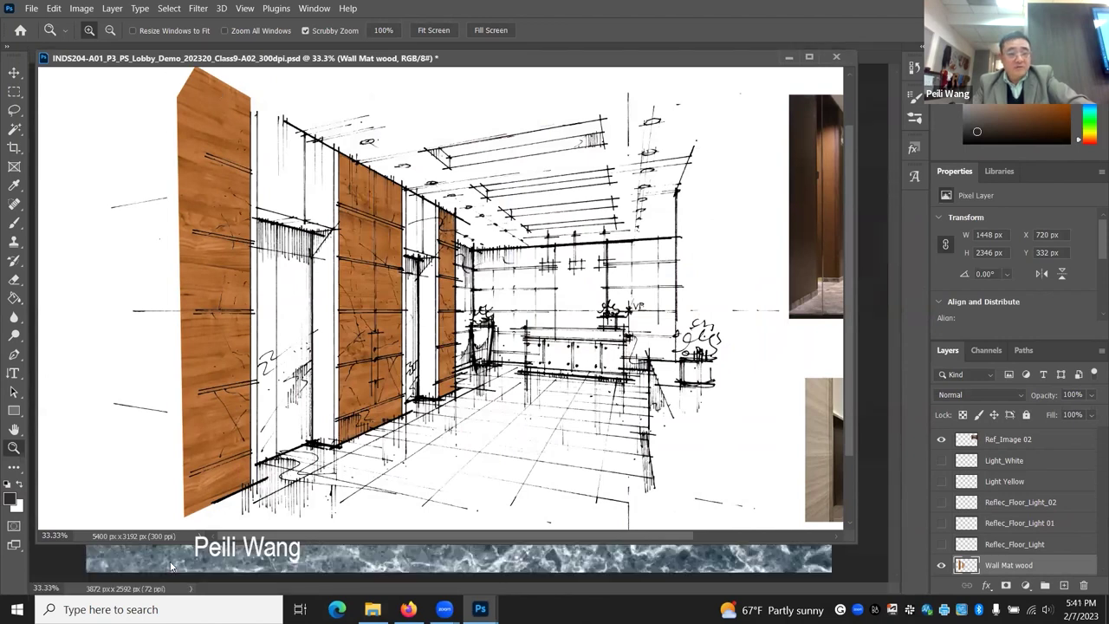
- Drag the blue marble image into the lobby document with the Move tool, creating Layer 6
{"action": "left_click", "coordinate": [232, 566]}
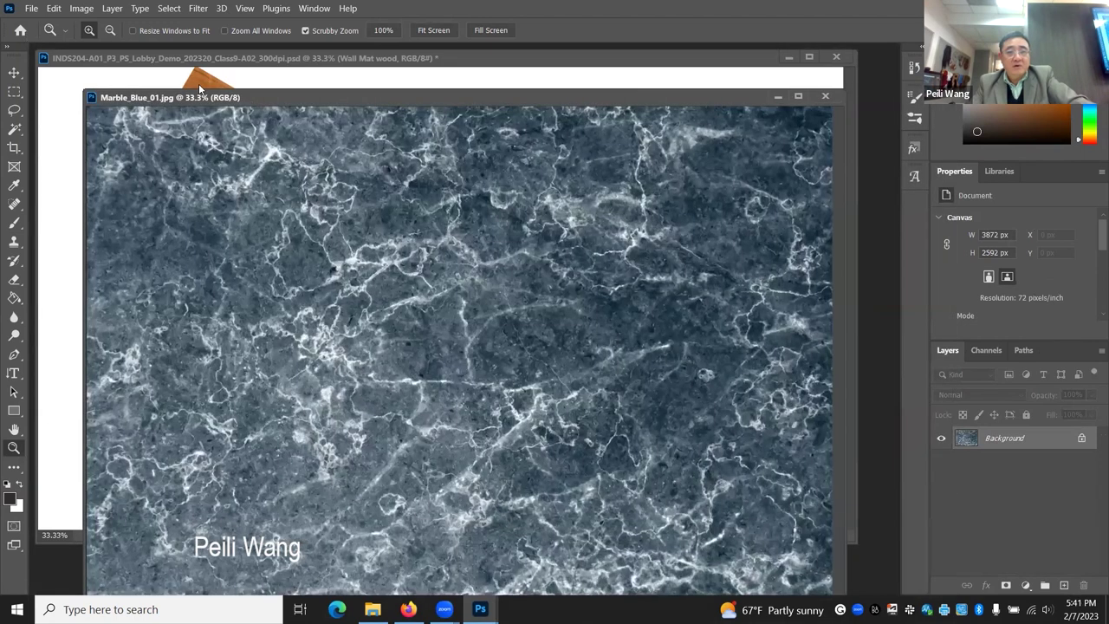
{"action": "left_click_drag", "start_coordinate": [199, 86], "coordinate": [262, 83]}
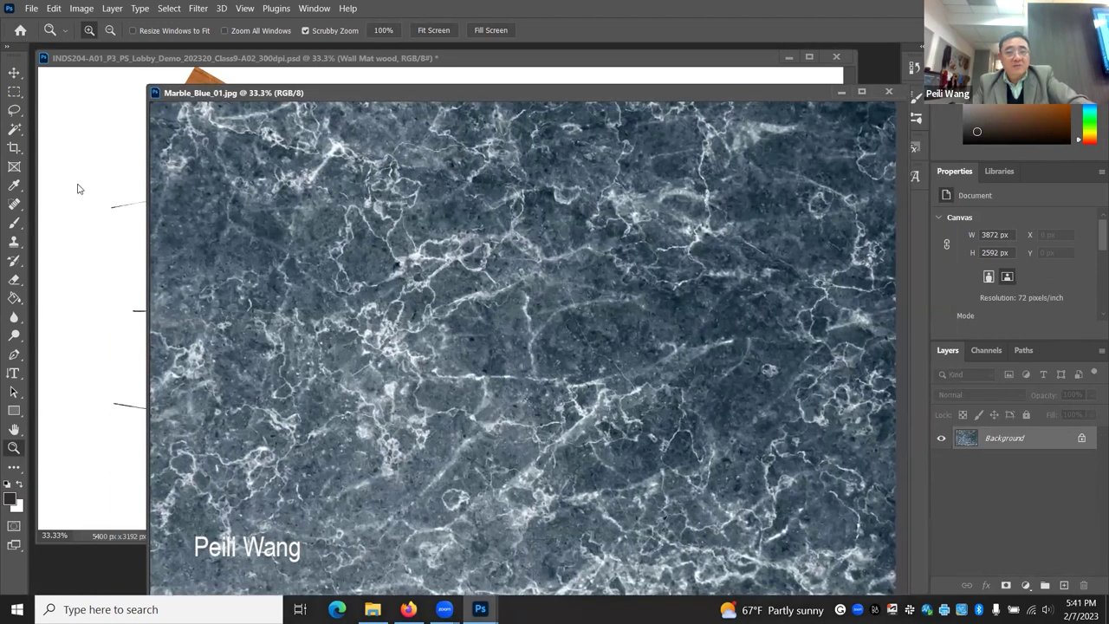
{"action": "key", "text": "v"}
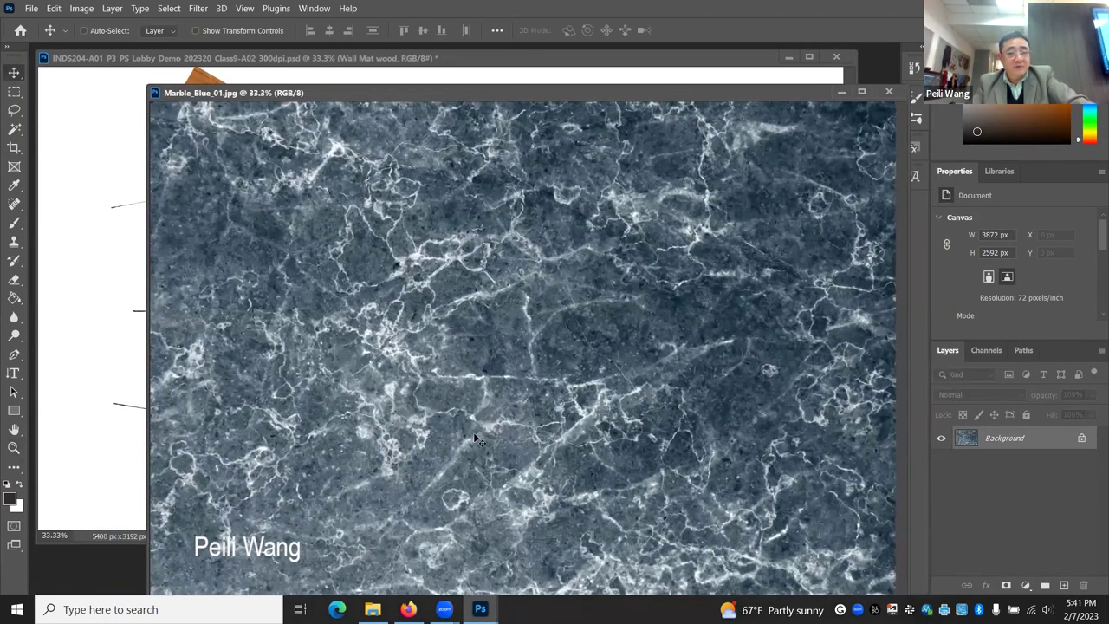
{"action": "left_click", "coordinate": [108, 332]}
{"action": "mouse_move", "coordinate": [108, 332]}
{"action": "left_mouse_down"}
{"action": "mouse_move", "coordinate": [124, 322]}
{"action": "mouse_move", "coordinate": [195, 329]}
{"action": "mouse_move", "coordinate": [248, 351]}
{"action": "left_mouse_up"}
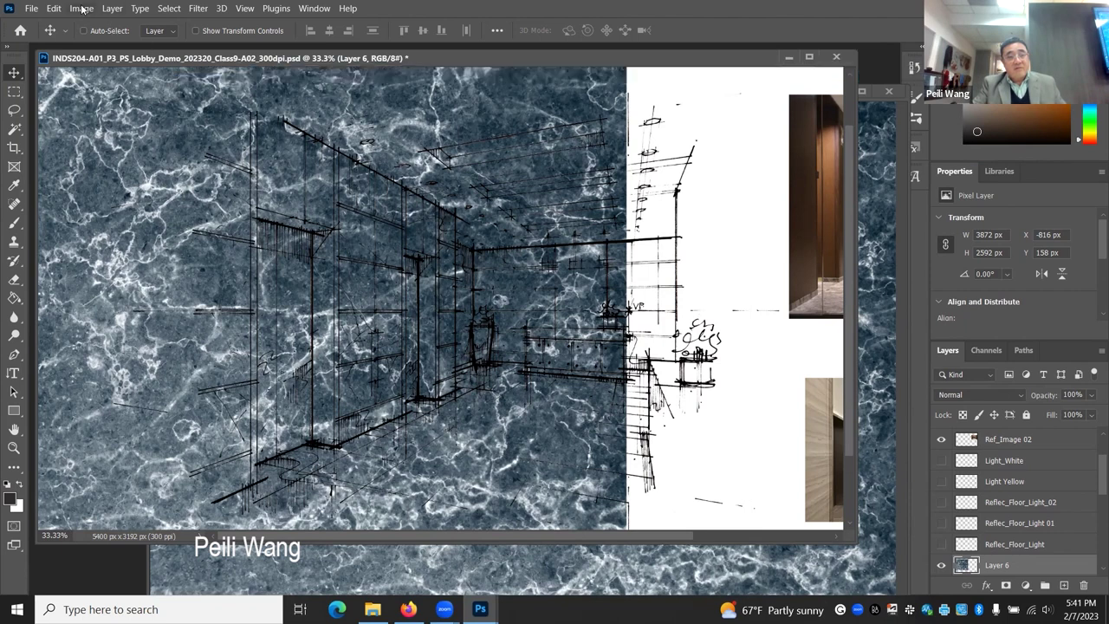
- Check Image Size in inches, then cancel, keeping 5400 x 3192 px at 300 ppi
{"action": "key", "text": "alt+i"}
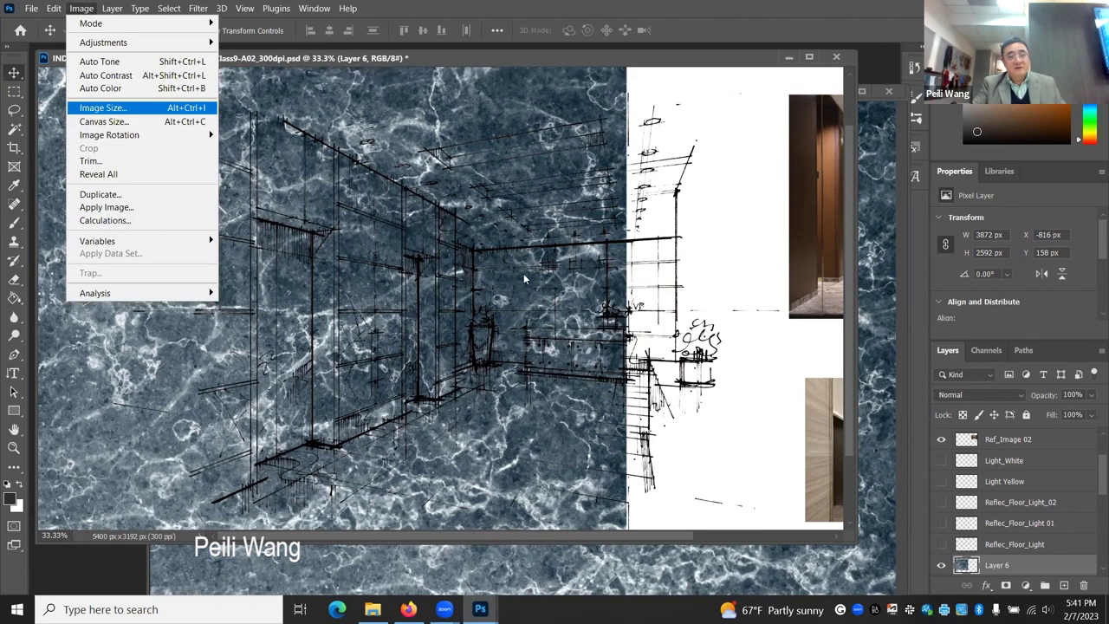
{"action": "key", "text": "Return"}
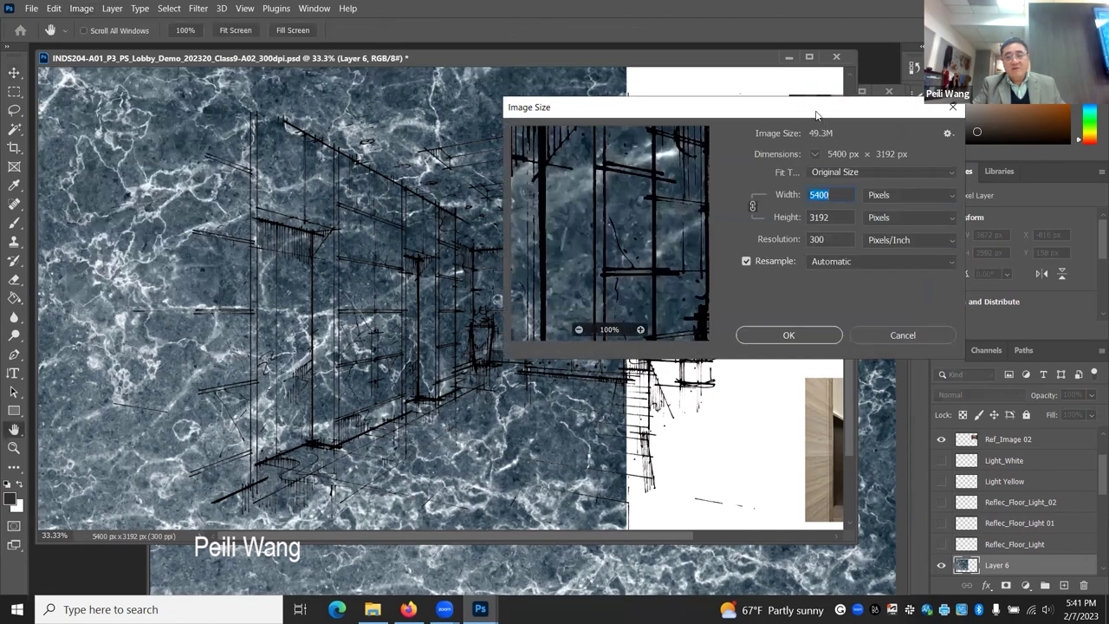
{"action": "left_click", "coordinate": [764, 232]}
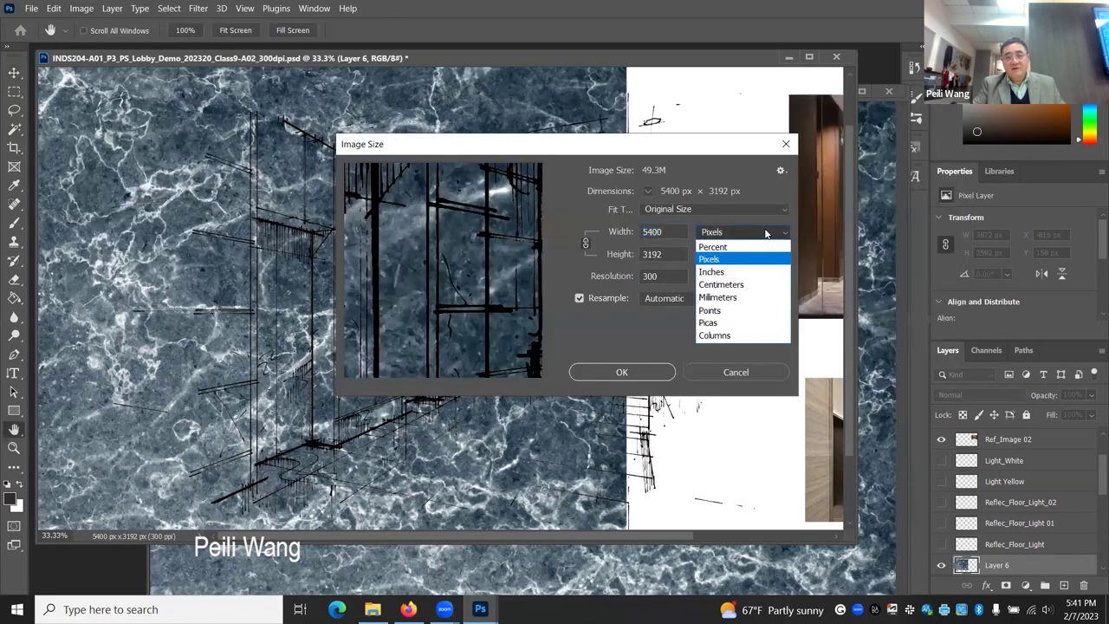
{"action": "left_click", "coordinate": [750, 272]}
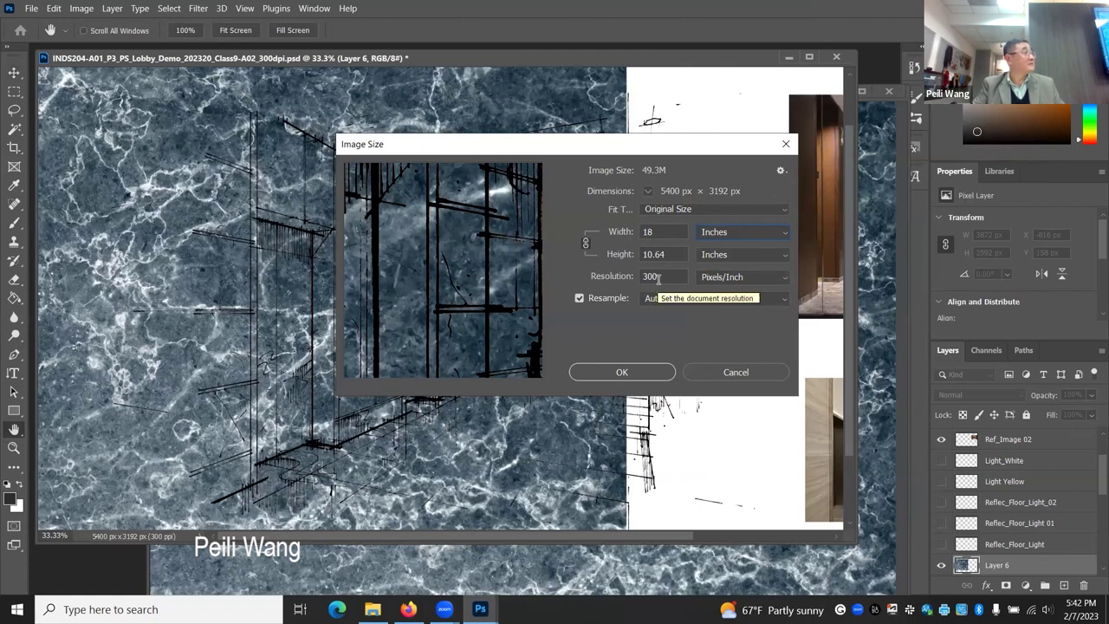
{"action": "left_click", "coordinate": [698, 371]}
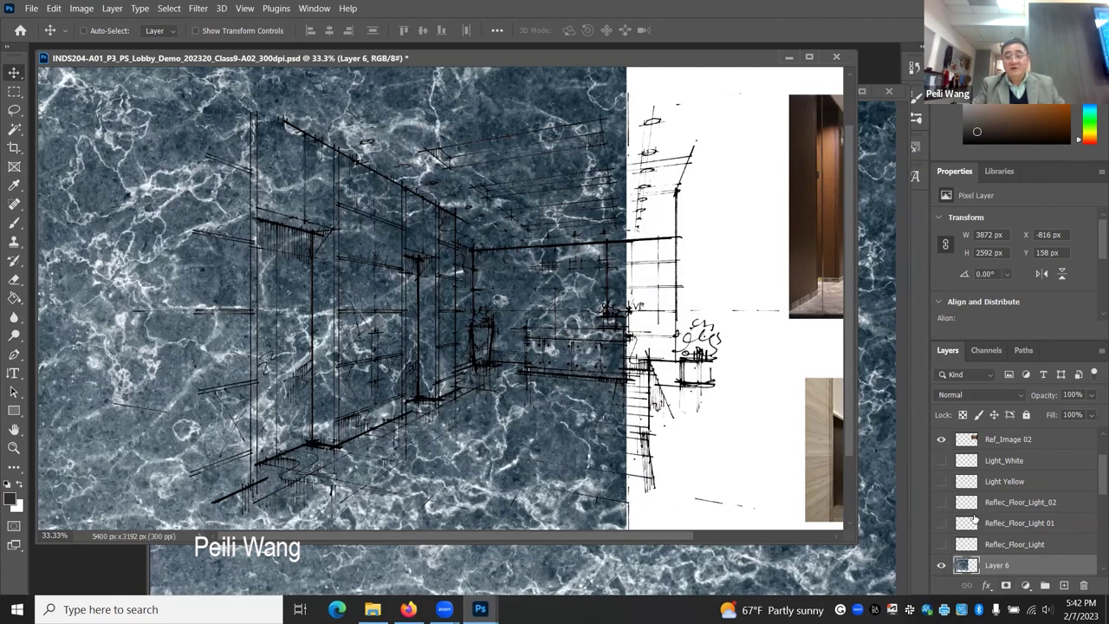
{"action": "left_click", "coordinate": [13, 447]}
- Rename Layer 6 to Wall Mat Blue Marble
{"action": "left_click_drag", "start_coordinate": [421, 347], "coordinate": [264, 290]}
{"action": "left_click", "coordinate": [263, 290]}
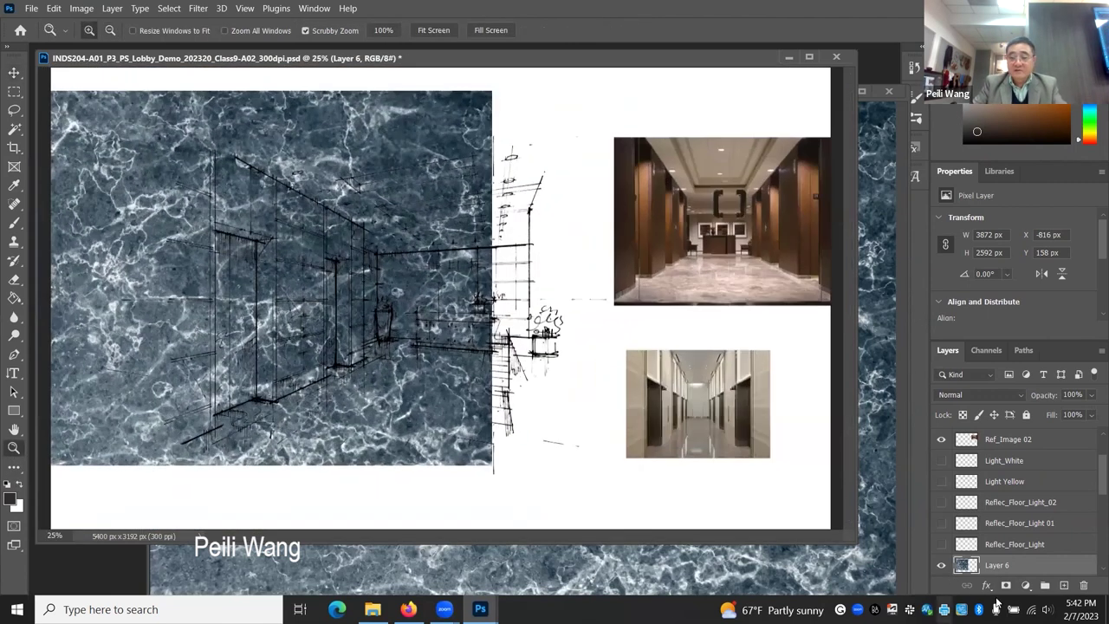
{"action": "double_click", "coordinate": [996, 565]}
{"action": "type", "text": "Wall Mat Blue Marble"}
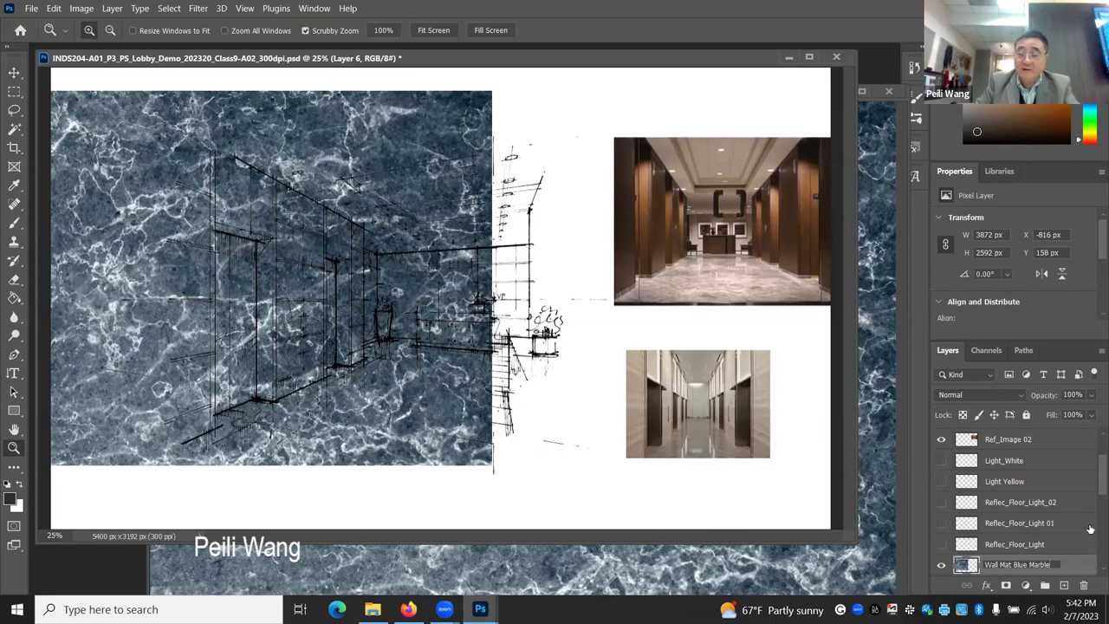
{"action": "key", "text": "Return"}
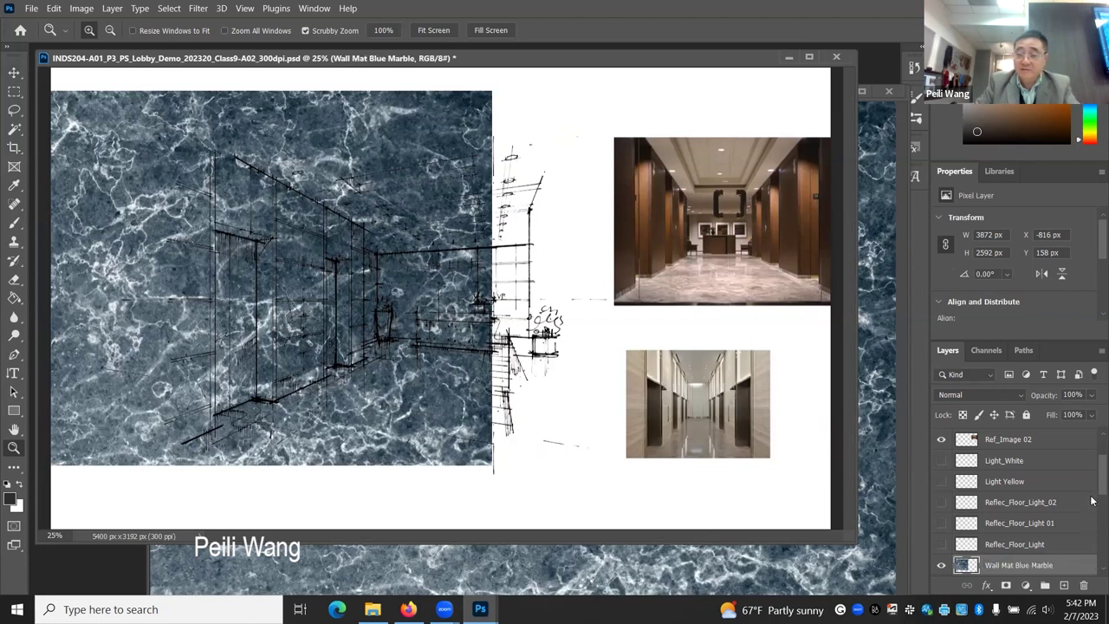
- Move the marble layer right and down to X 112 px, Y 222 px
{"action": "scroll", "coordinate": [1090, 500], "scroll_direction": "down", "scroll_amount": 2}
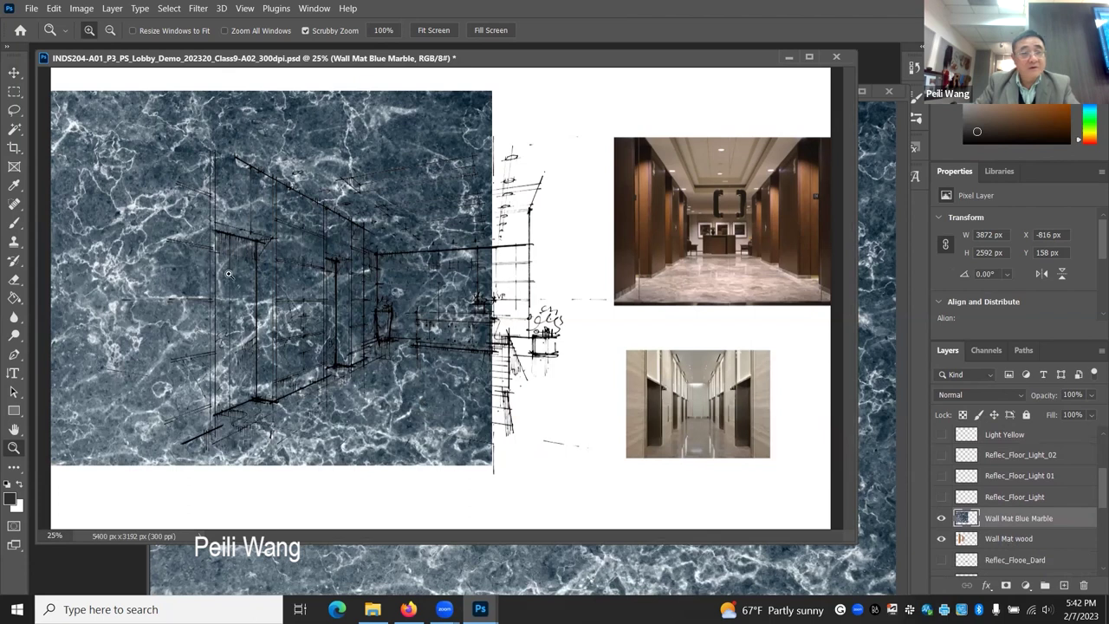
{"action": "left_click", "coordinate": [13, 73]}
{"action": "left_click_drag", "start_coordinate": [350, 264], "coordinate": [411, 265]}
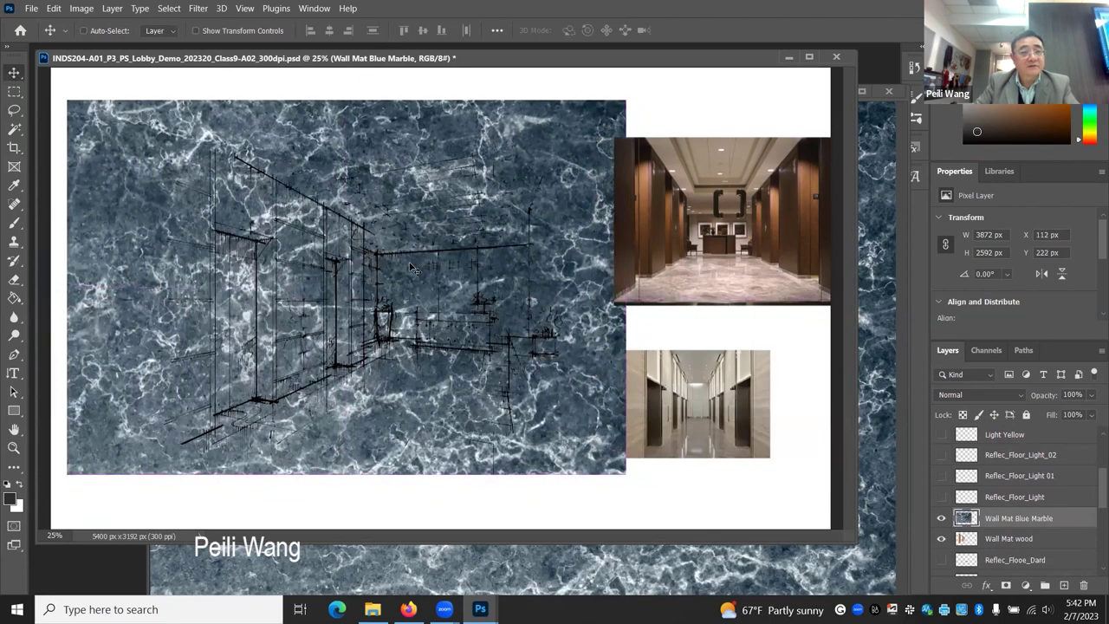
{"action": "left_click", "coordinate": [52, 9]}
{"action": "mouse_move", "coordinate": [90, 322]}
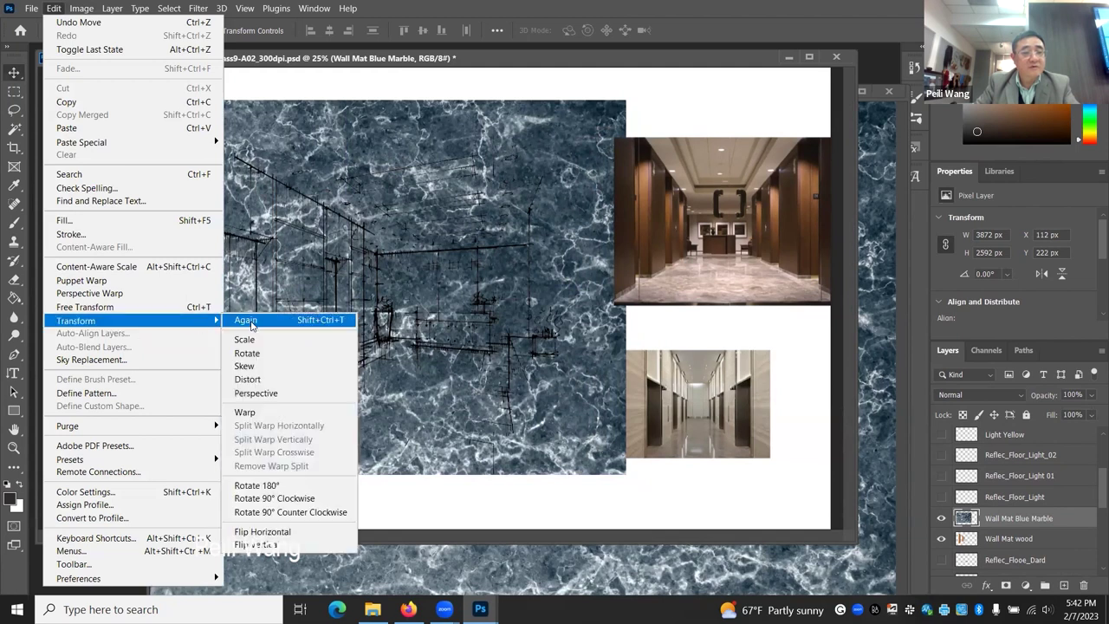
- Distort the marble, pulling its left corners and top edge toward the left wall's perspective
{"action": "left_click", "coordinate": [256, 384]}
{"action": "left_click_drag", "start_coordinate": [78, 108], "coordinate": [122, 160]}
{"action": "left_click_drag", "start_coordinate": [67, 475], "coordinate": [121, 467]}
{"action": "left_click_drag", "start_coordinate": [112, 152], "coordinate": [120, 106]}
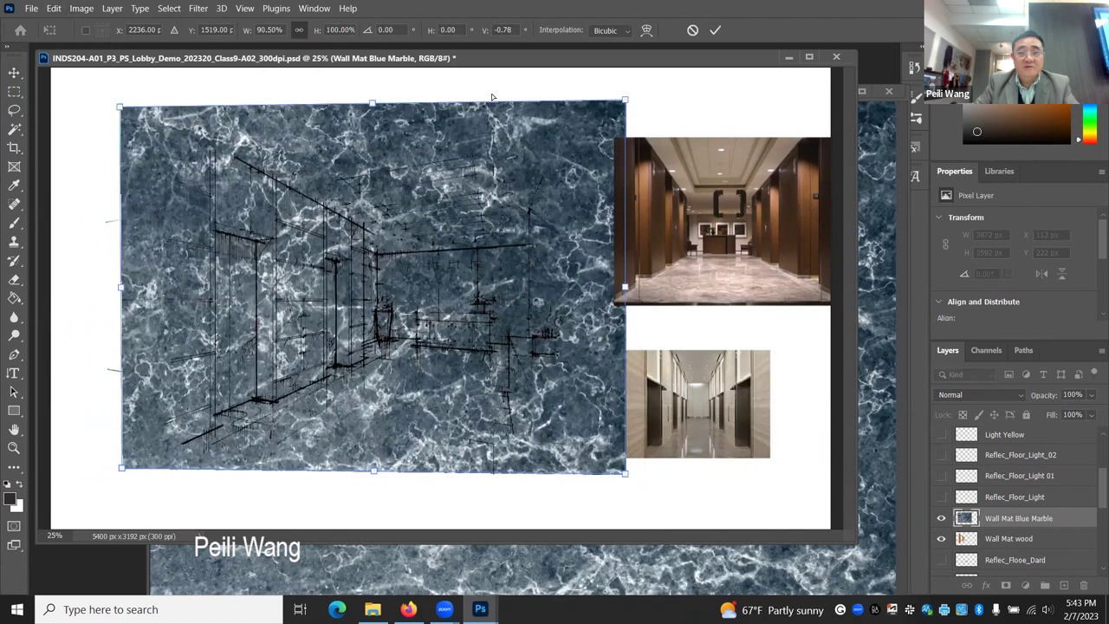
{"action": "mouse_move", "coordinate": [432, 243]}
{"action": "left_mouse_down"}
{"action": "mouse_move", "coordinate": [429, 213]}
{"action": "mouse_move", "coordinate": [415, 220]}
{"action": "left_mouse_up"}
{"action": "left_click_drag", "start_coordinate": [258, 167], "coordinate": [259, 146]}
{"action": "mouse_move", "coordinate": [390, 223]}
{"action": "left_mouse_down"}
{"action": "mouse_move", "coordinate": [635, 487]}
{"action": "mouse_move", "coordinate": [433, 442]}
{"action": "mouse_move", "coordinate": [472, 445]}
{"action": "left_mouse_up"}
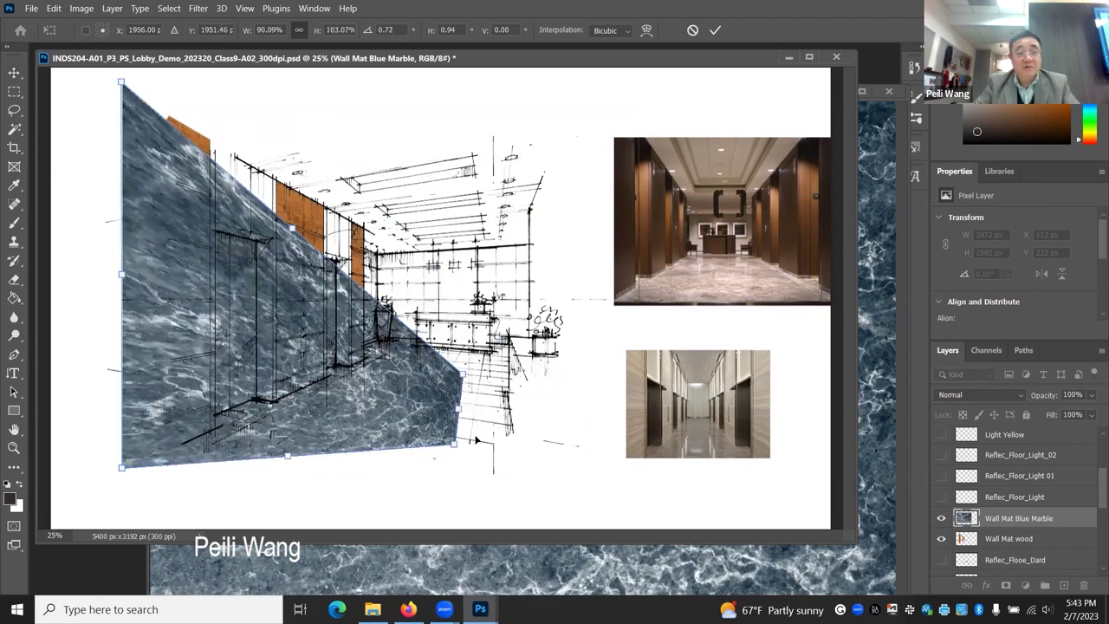
{"action": "key", "text": "ctrl+z"}
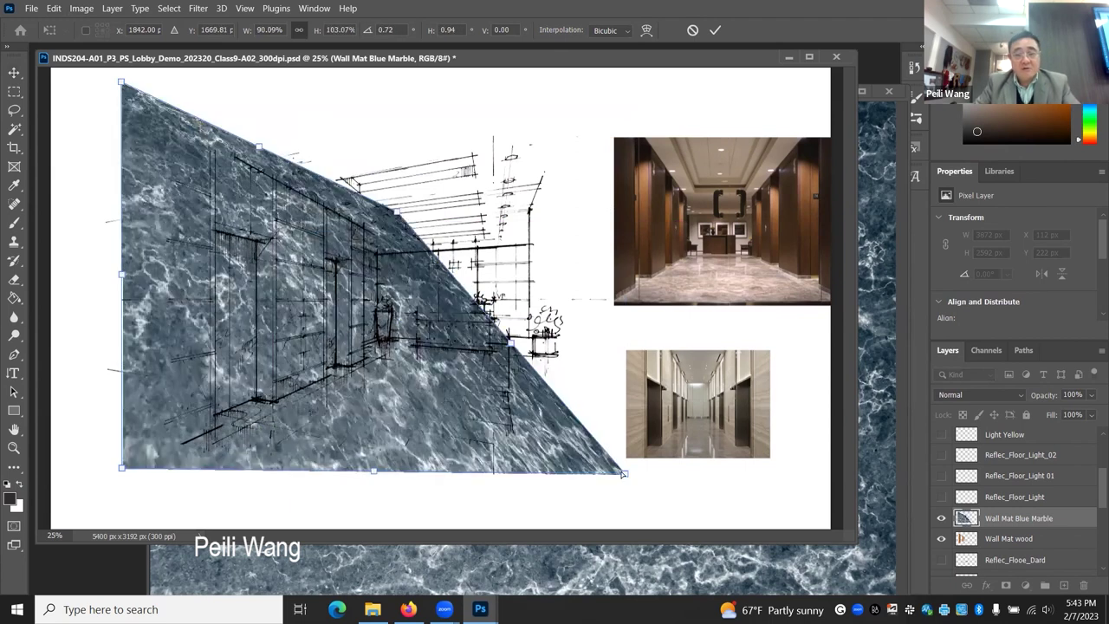
- Fit the marble's right corners to the wall's far end and base, then commit the distortion
{"action": "left_click_drag", "start_coordinate": [596, 474], "coordinate": [427, 421]}
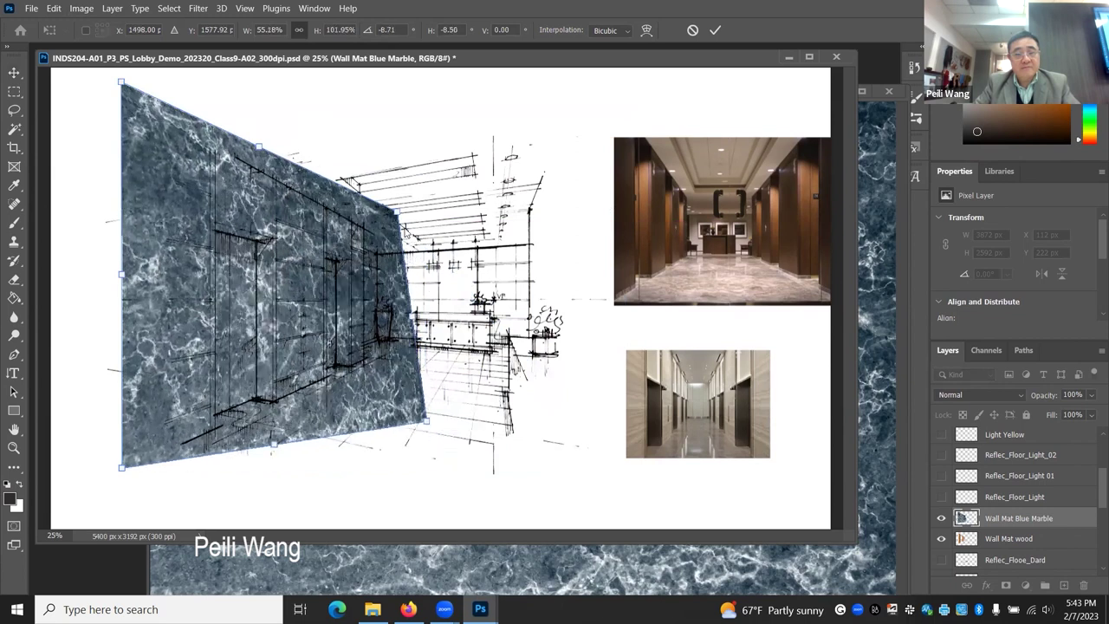
{"action": "left_click_drag", "start_coordinate": [393, 214], "coordinate": [381, 223]}
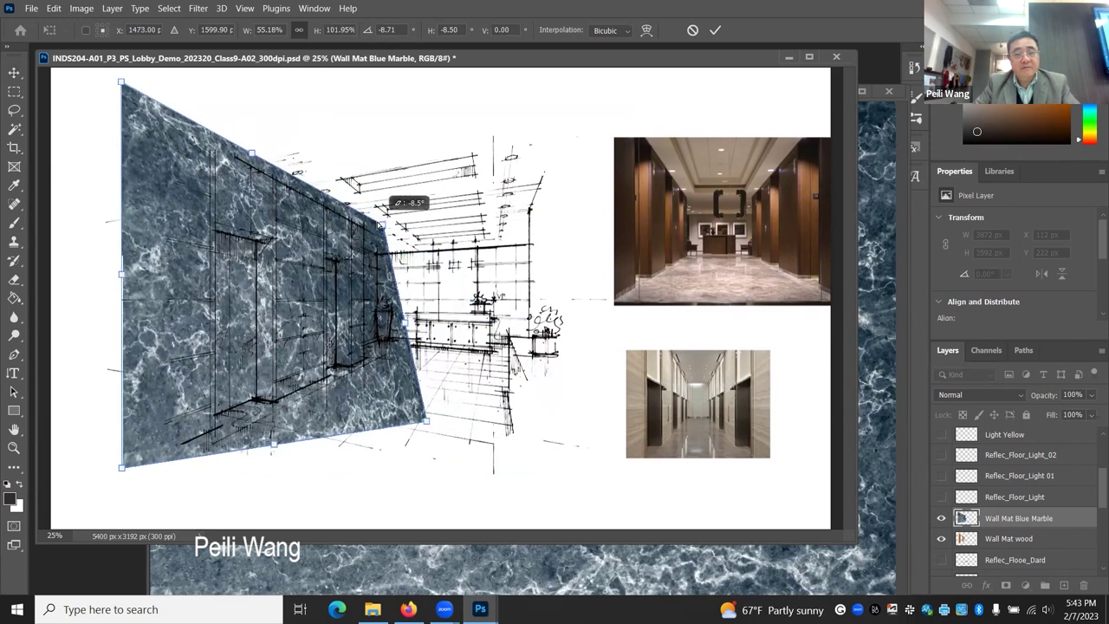
{"action": "left_click_drag", "start_coordinate": [428, 425], "coordinate": [383, 369]}
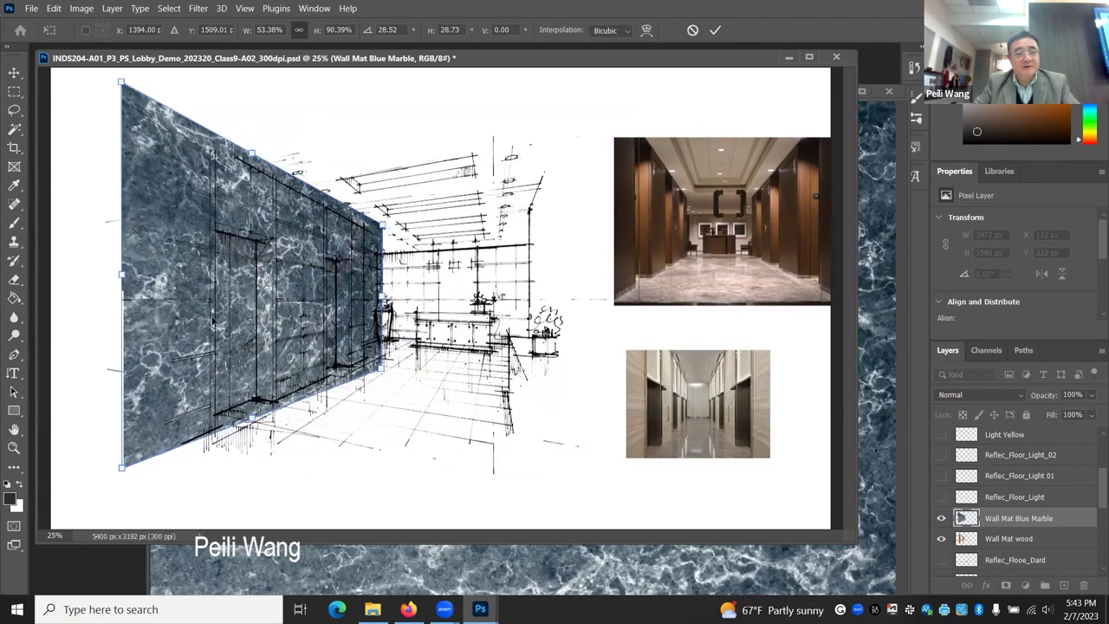
{"action": "left_click_drag", "start_coordinate": [121, 472], "coordinate": [128, 485]}
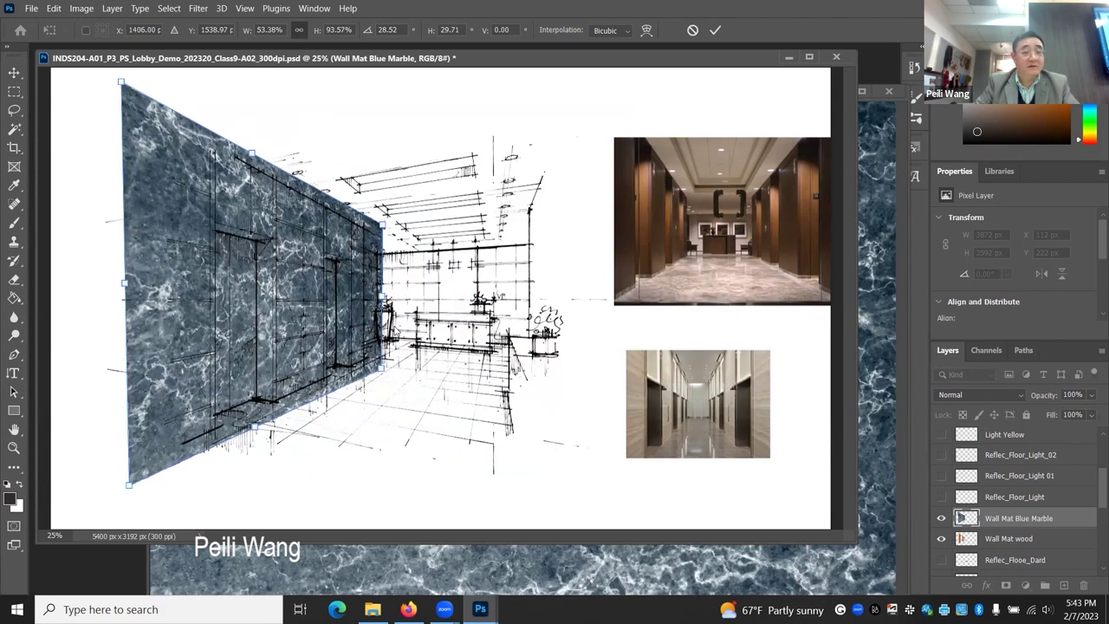
{"action": "key", "text": "Return"}
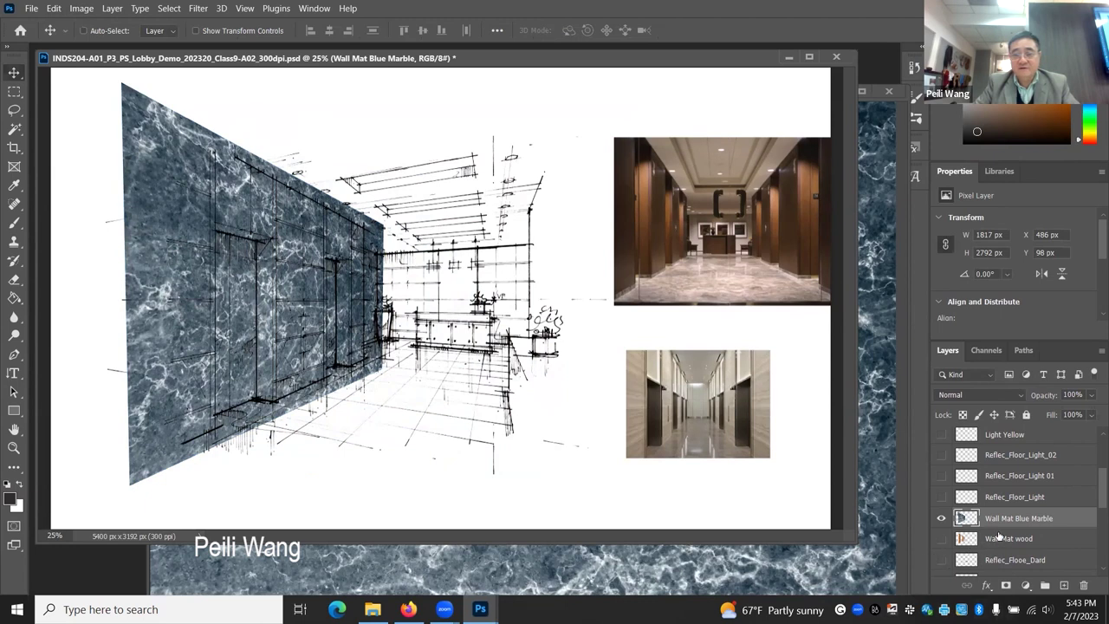
- Load Path Wall 02 as a selection, invert it, delete the outside blue marble, then deselect
{"action": "left_click", "coordinate": [1023, 350]}
{"action": "left_click", "coordinate": [976, 412]}
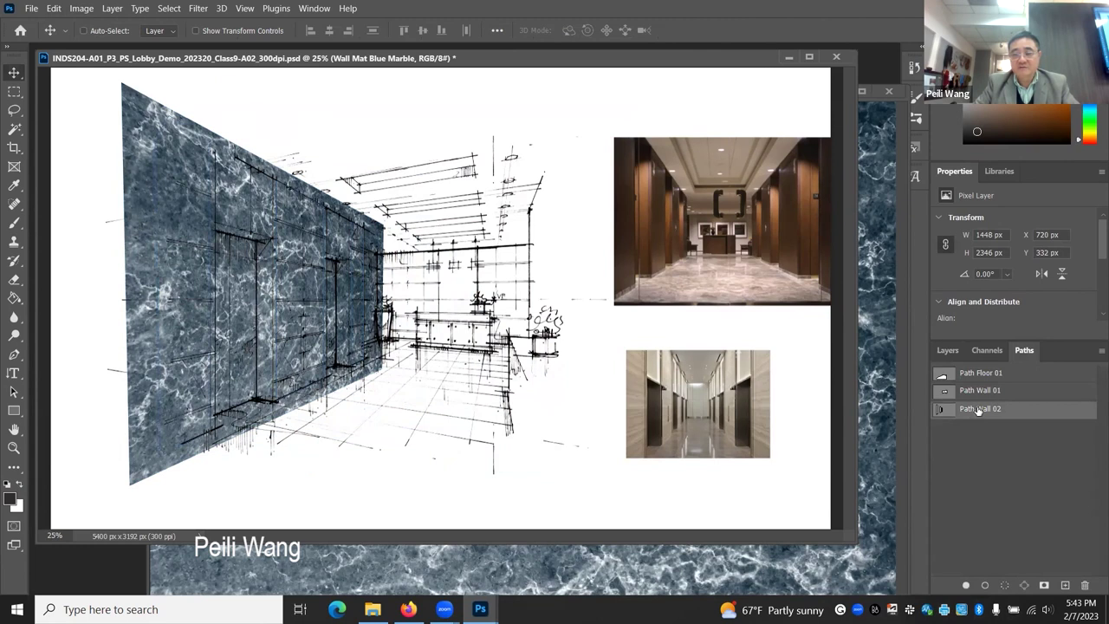
{"action": "left_click_drag", "start_coordinate": [970, 411], "coordinate": [1004, 585]}
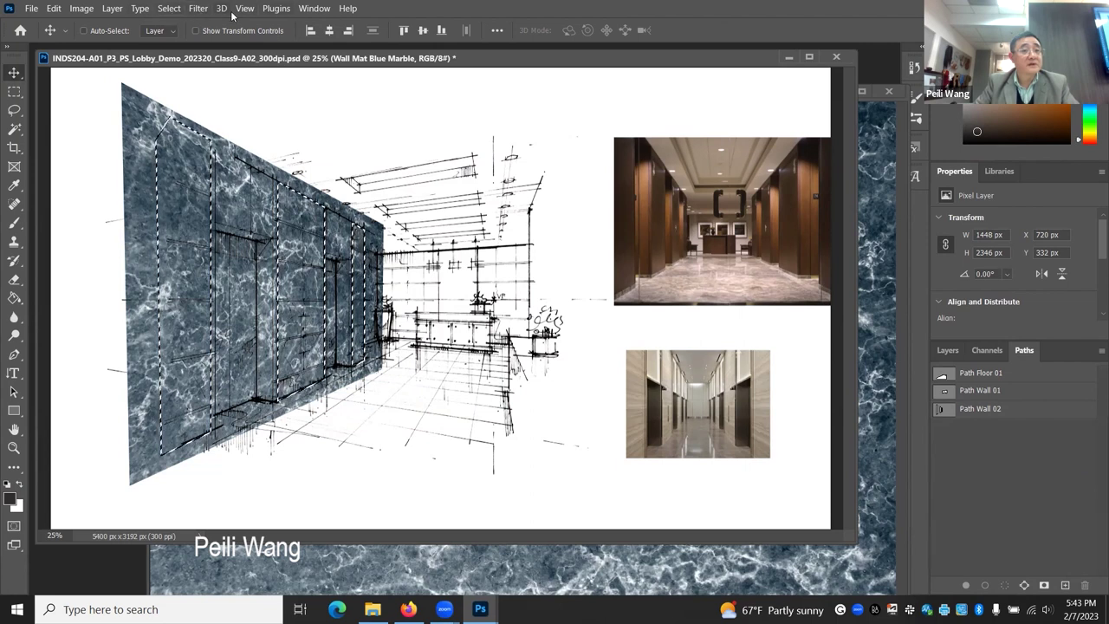
{"action": "left_click", "coordinate": [167, 9]}
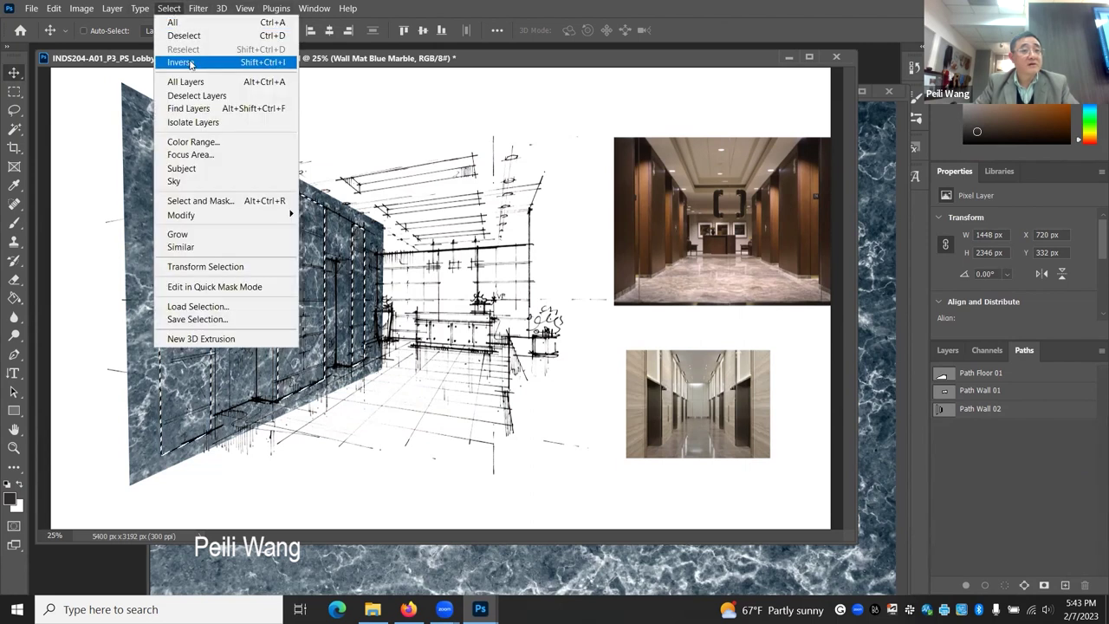
{"action": "left_click", "coordinate": [197, 66]}
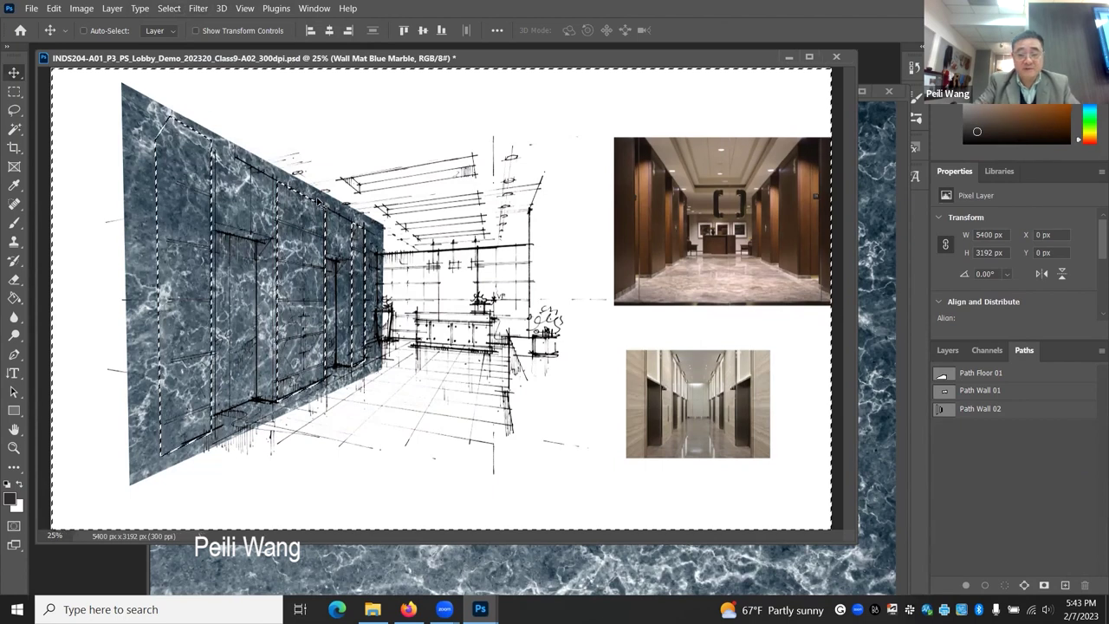
{"action": "key", "text": "Delete"}
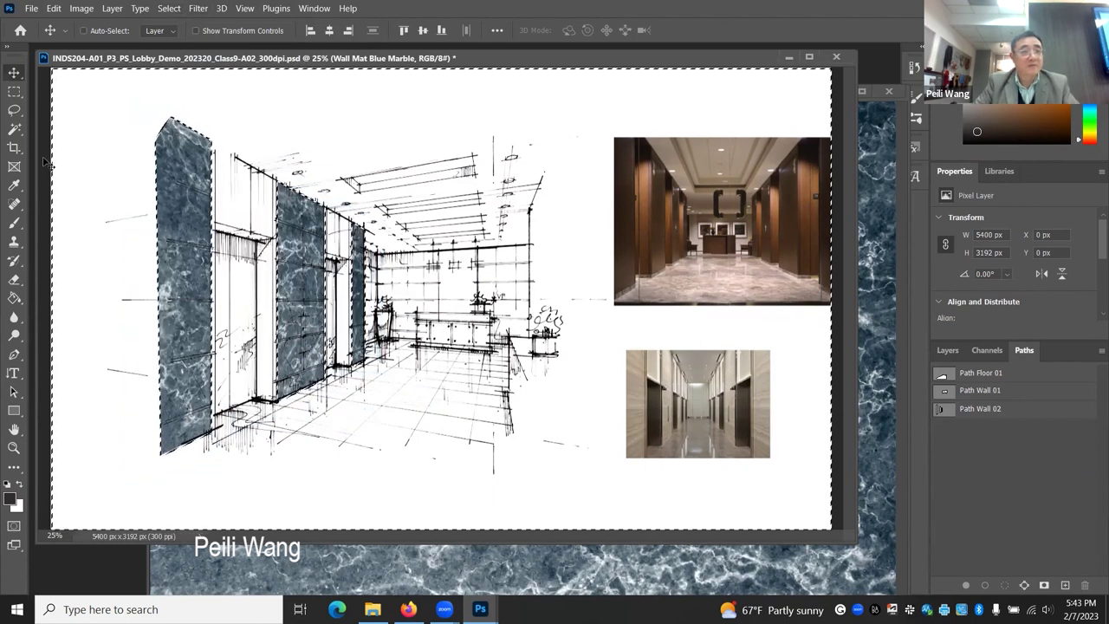
{"action": "left_click", "coordinate": [14, 110]}
{"action": "key", "text": "ctrl+d"}
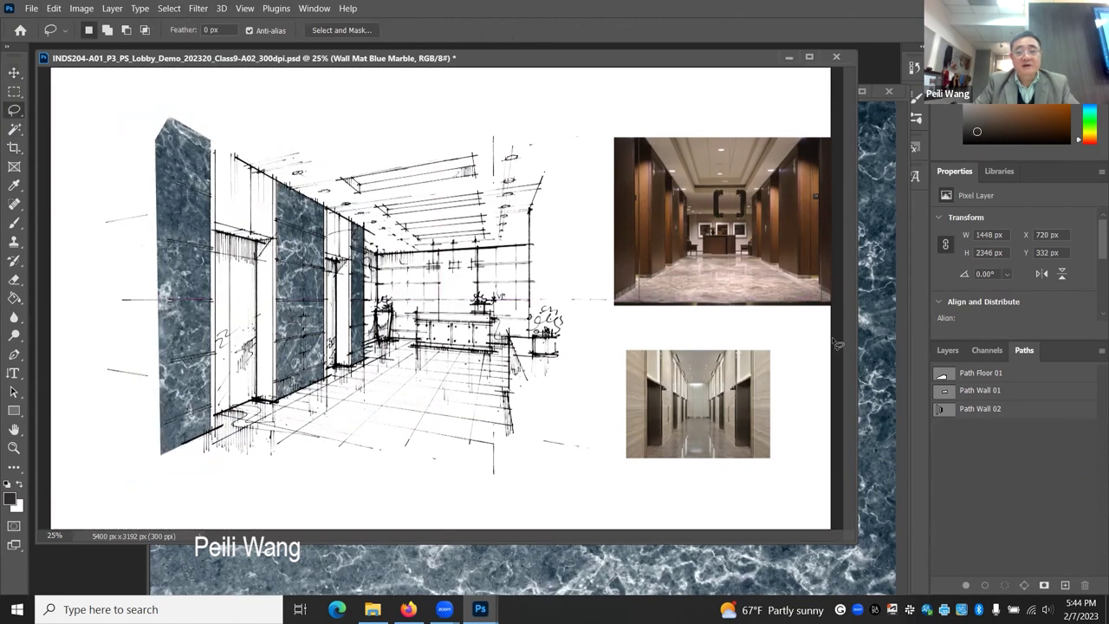
- Compare the wall layers and hide Wall Mat Blue Marble so the wood walls show
{"action": "left_click", "coordinate": [947, 350]}
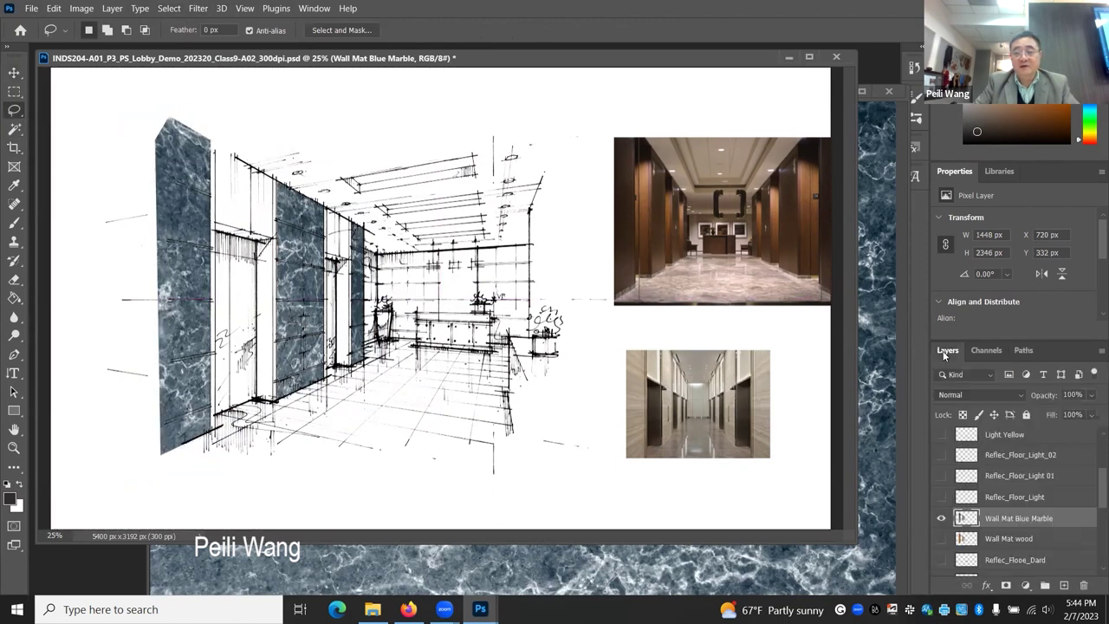
{"action": "left_click", "coordinate": [943, 539]}
{"action": "left_click", "coordinate": [942, 539]}
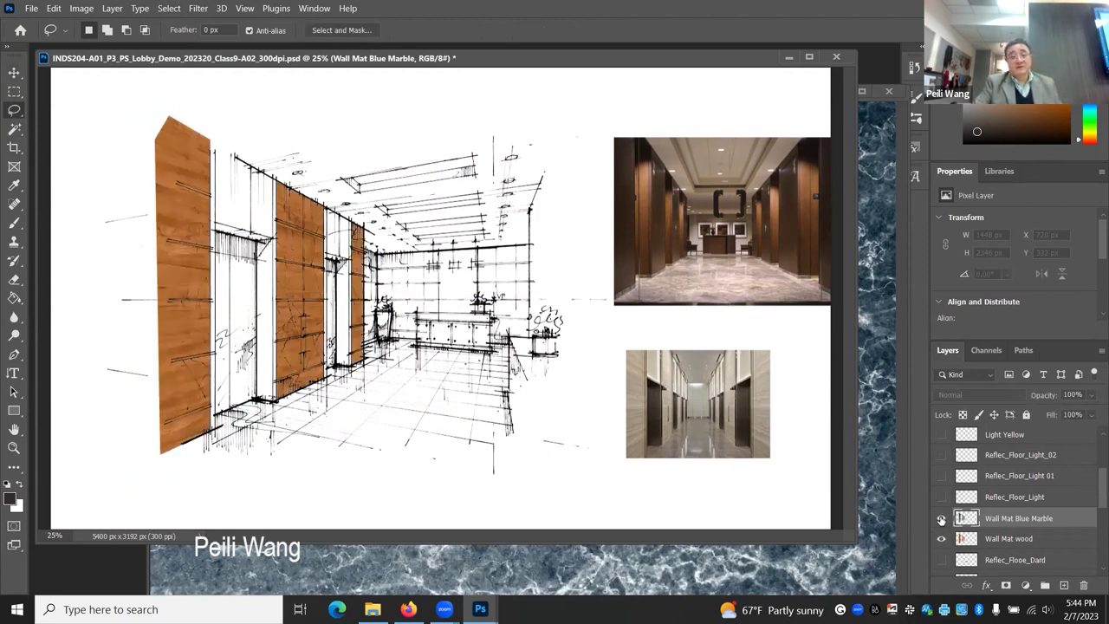
{"action": "left_click", "coordinate": [942, 519]}
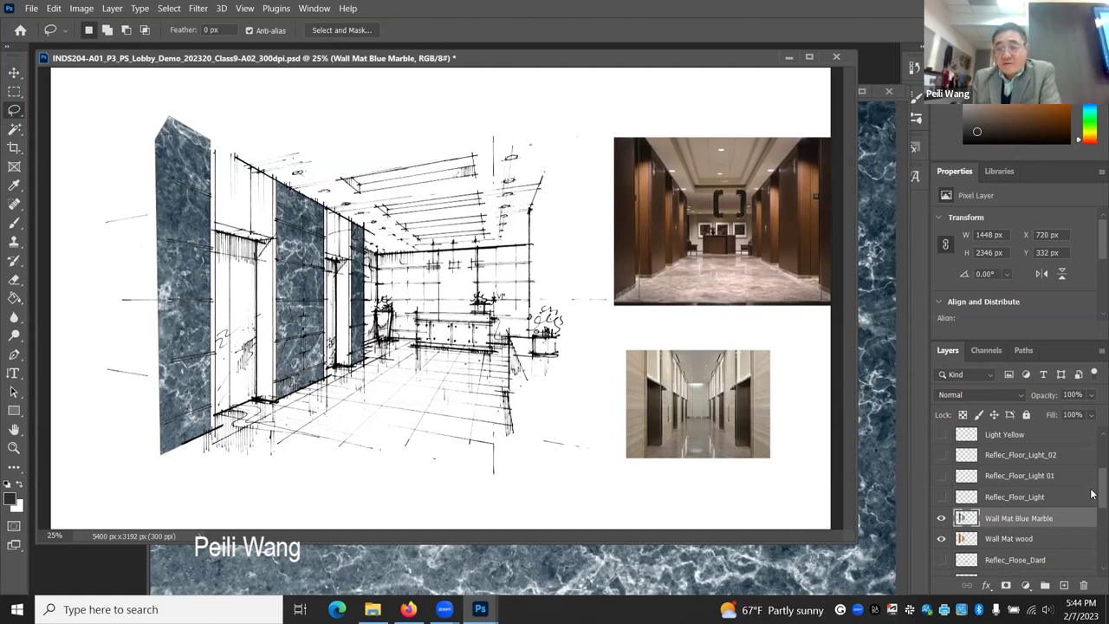
{"action": "scroll", "coordinate": [1091, 494], "scroll_direction": "down", "scroll_amount": 4}
{"action": "scroll", "coordinate": [1091, 504], "scroll_direction": "up", "scroll_amount": 2}
{"action": "scroll", "coordinate": [1092, 504], "scroll_direction": "up", "scroll_amount": 1}
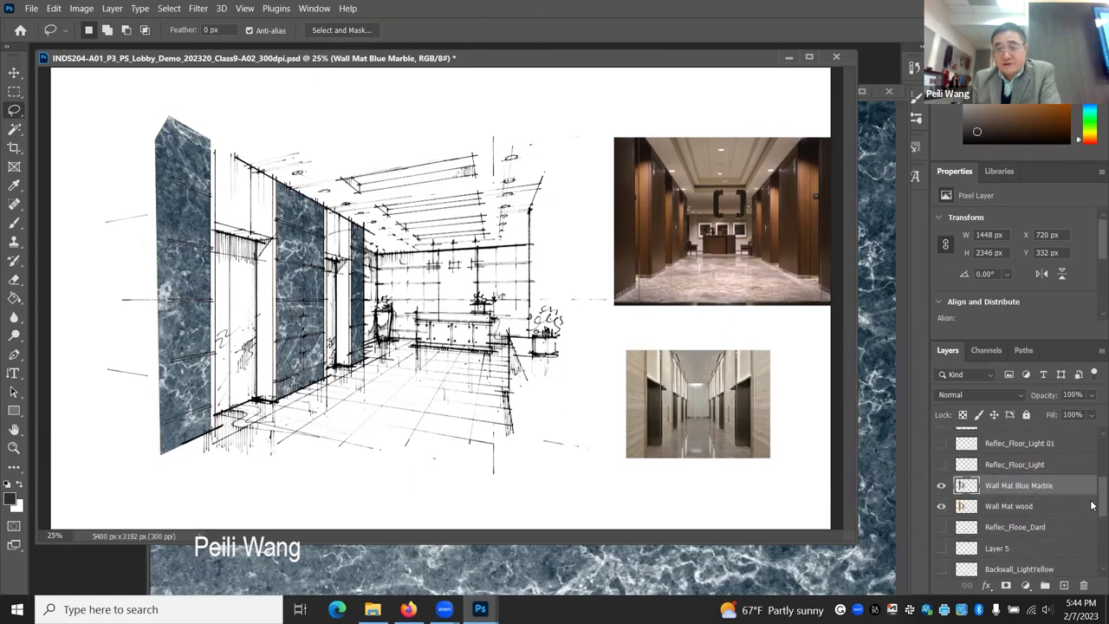
{"action": "left_click", "coordinate": [940, 486]}
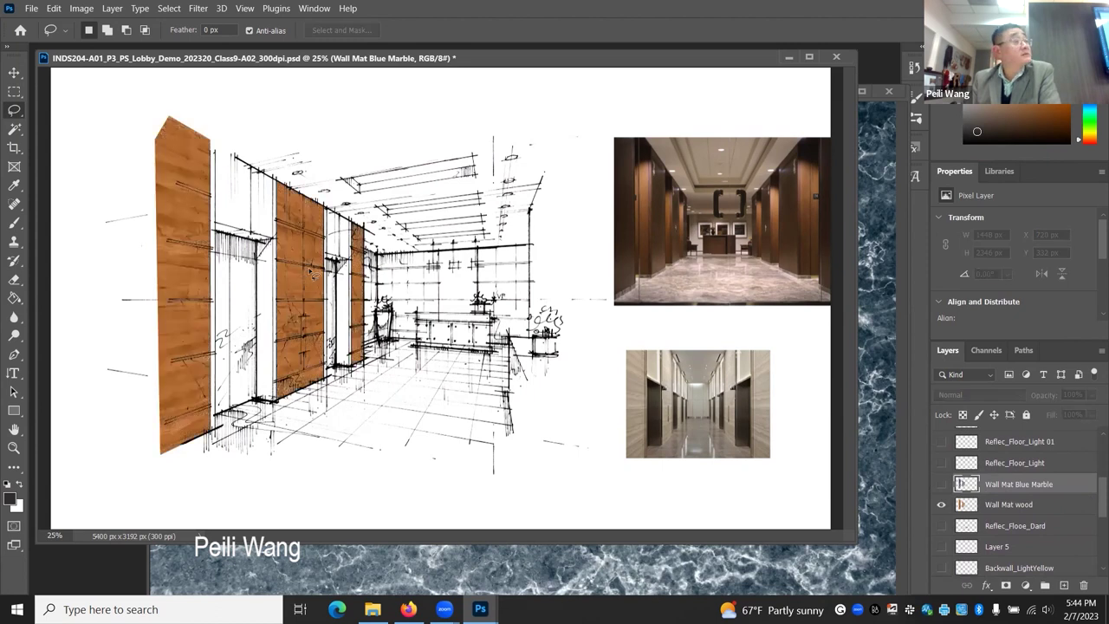
- Zoom in on the sketch and swap the Layer 3 wood floor for Layer 4's wood floor
{"action": "scroll", "coordinate": [1090, 500], "scroll_direction": "down", "scroll_amount": 5}
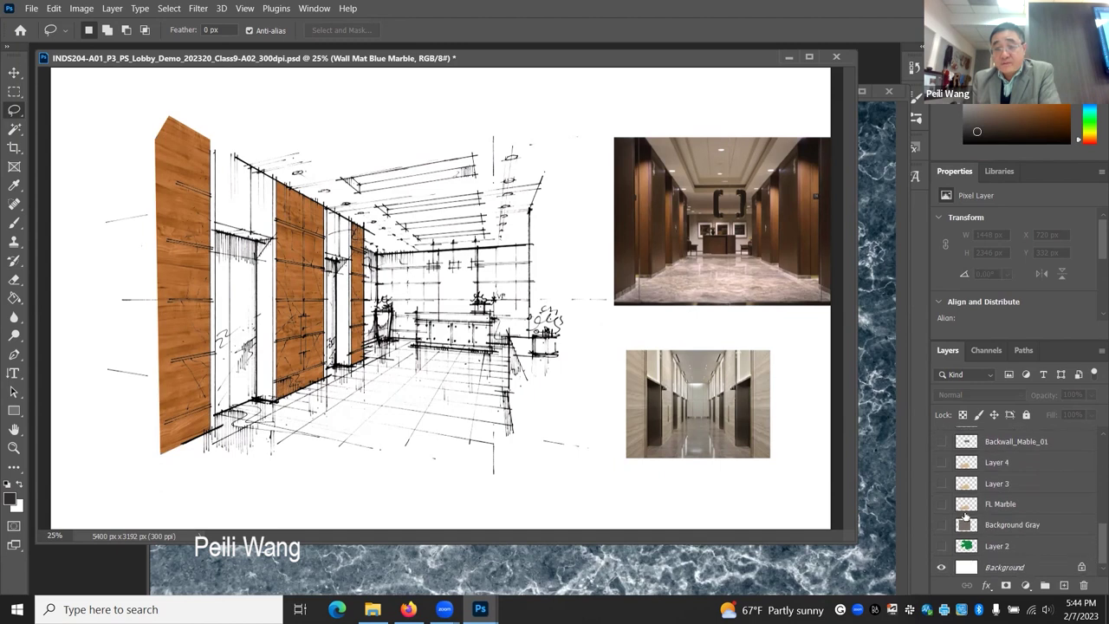
{"action": "left_click", "coordinate": [941, 483]}
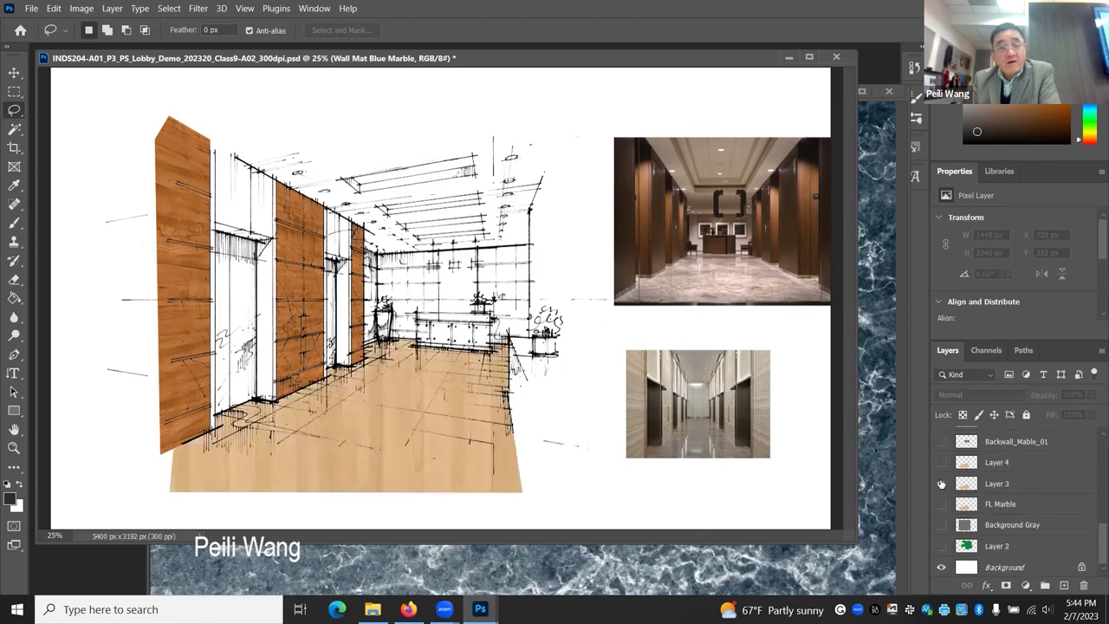
{"action": "left_click", "coordinate": [941, 483]}
{"action": "left_click", "coordinate": [941, 484]}
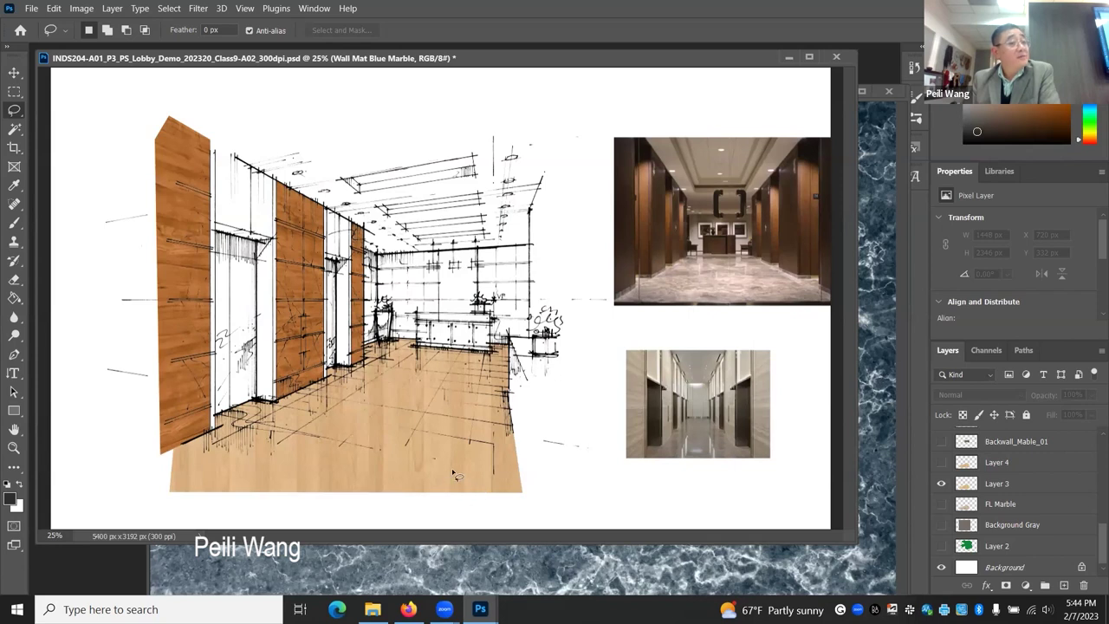
{"action": "left_click", "coordinate": [16, 446]}
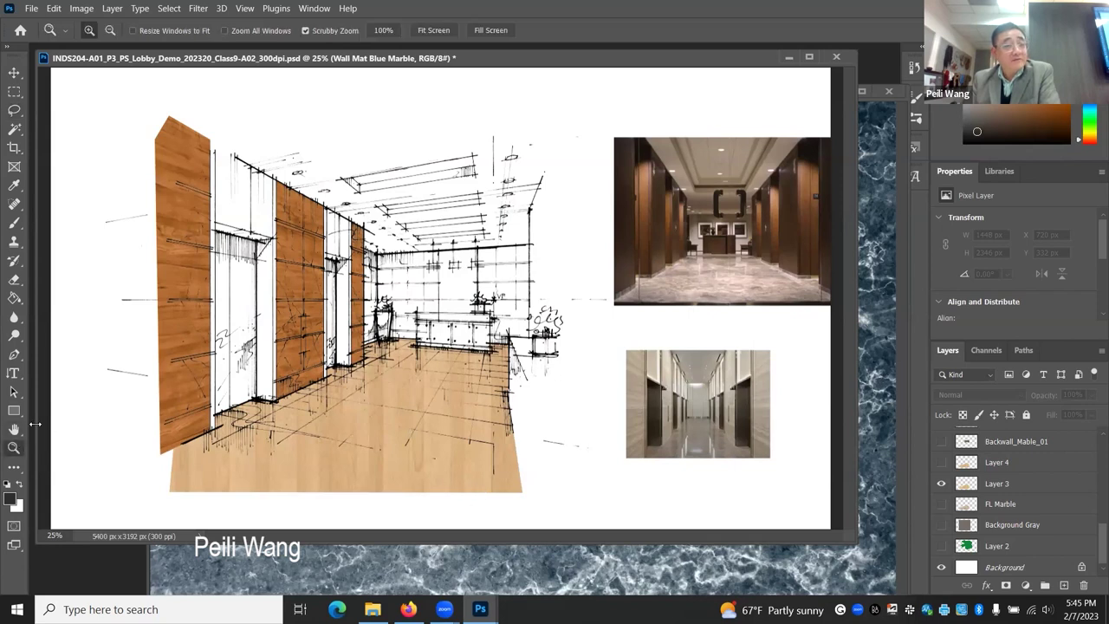
{"action": "left_click", "coordinate": [312, 365]}
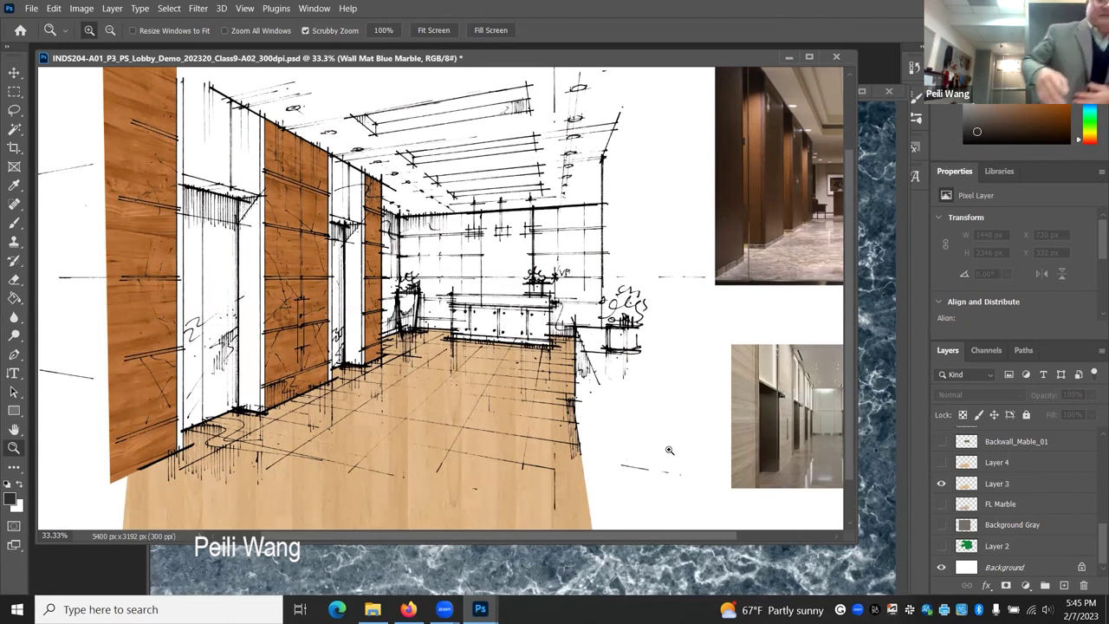
{"action": "left_click", "coordinate": [942, 482]}
{"action": "left_click", "coordinate": [941, 462]}
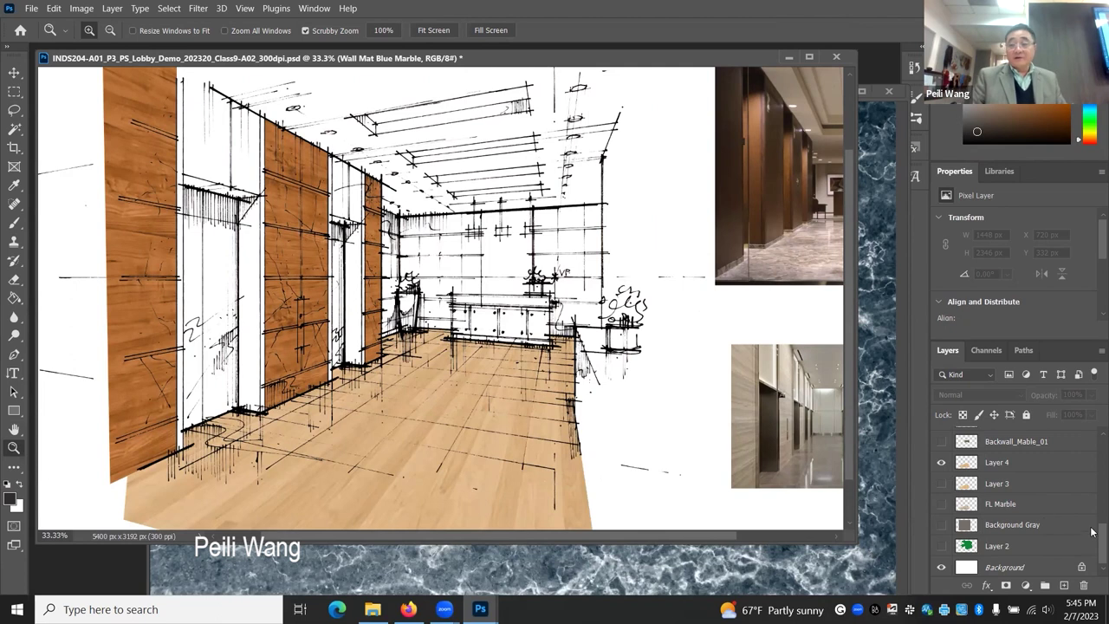
{"action": "scroll", "coordinate": [1091, 537], "scroll_direction": "up", "scroll_amount": 3}
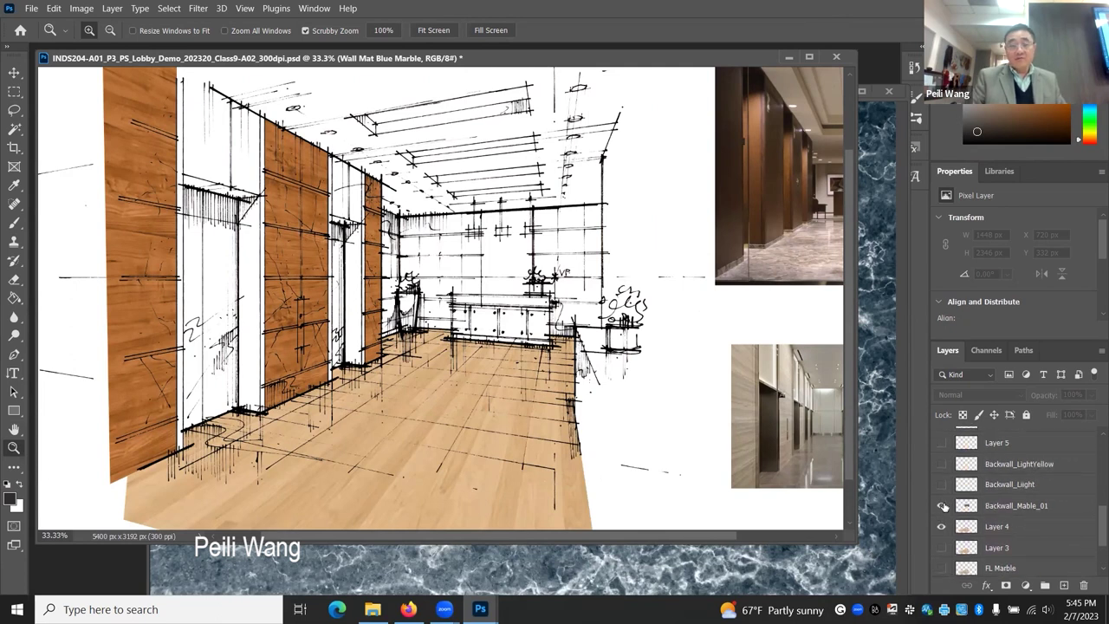
- Show the marble back wall and replace the Layer 4 wood floor with FL Marble
{"action": "left_click", "coordinate": [941, 505]}
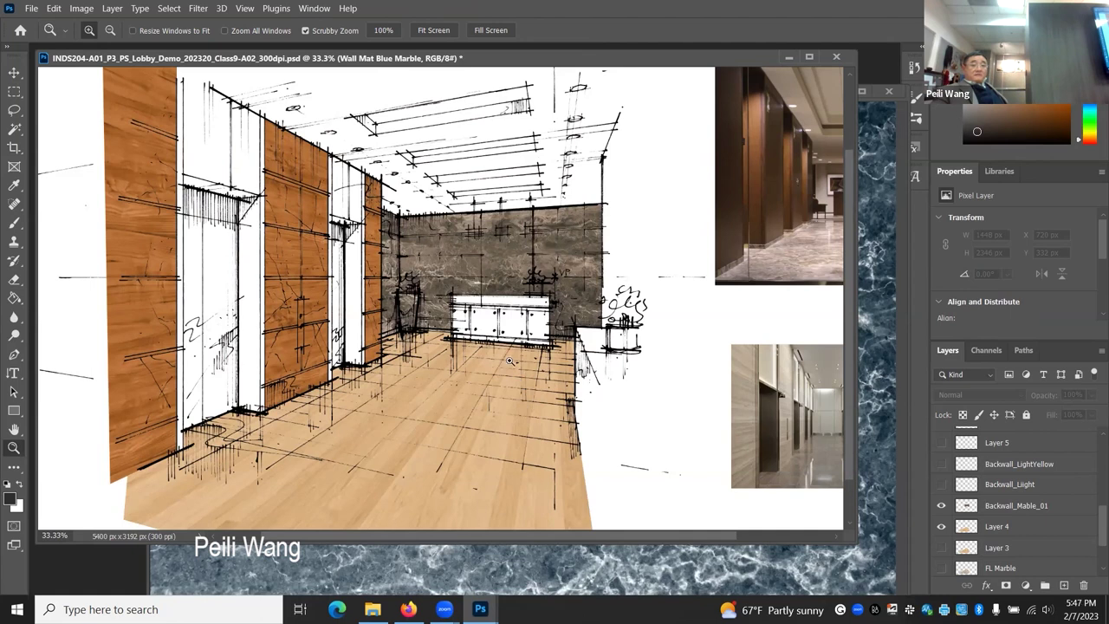
{"action": "left_click", "coordinate": [942, 526]}
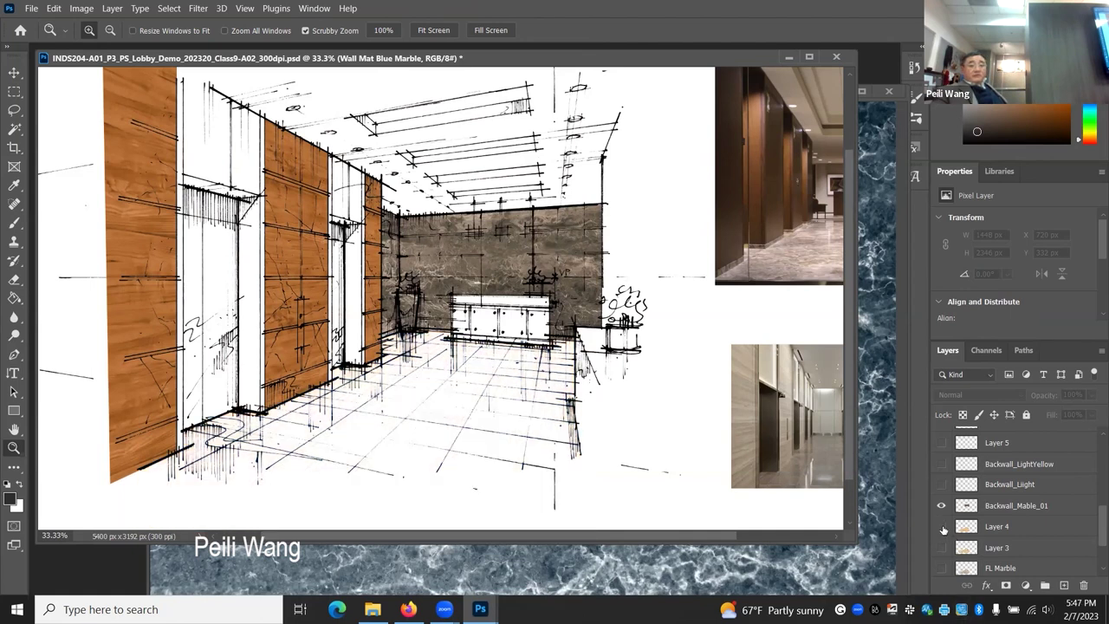
{"action": "scroll", "coordinate": [1091, 535], "scroll_direction": "down", "scroll_amount": 3}
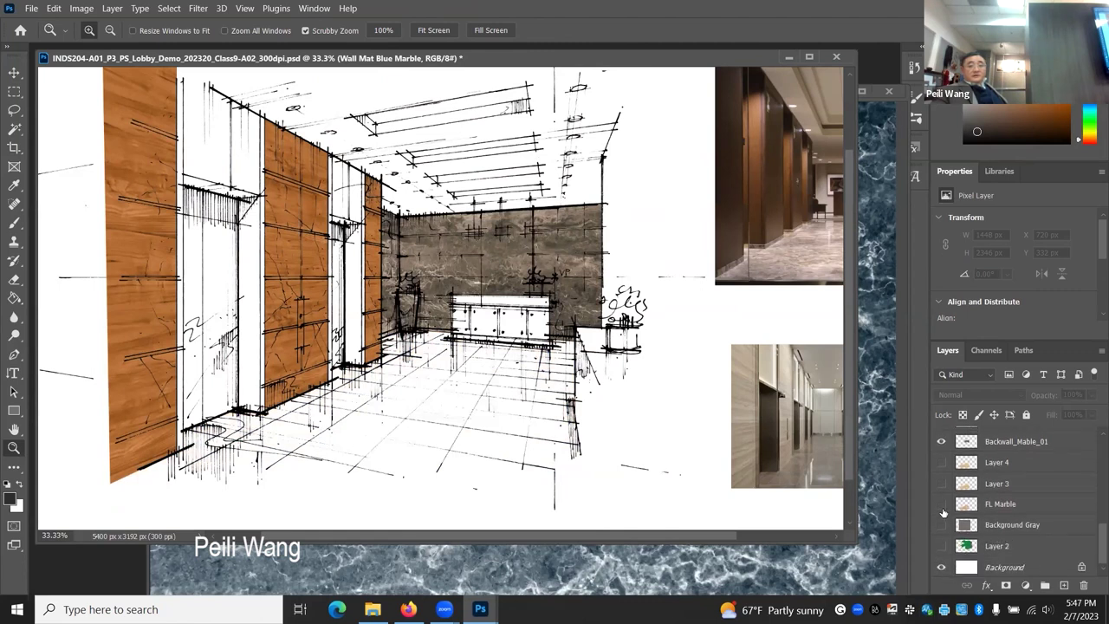
{"action": "left_click", "coordinate": [941, 504]}
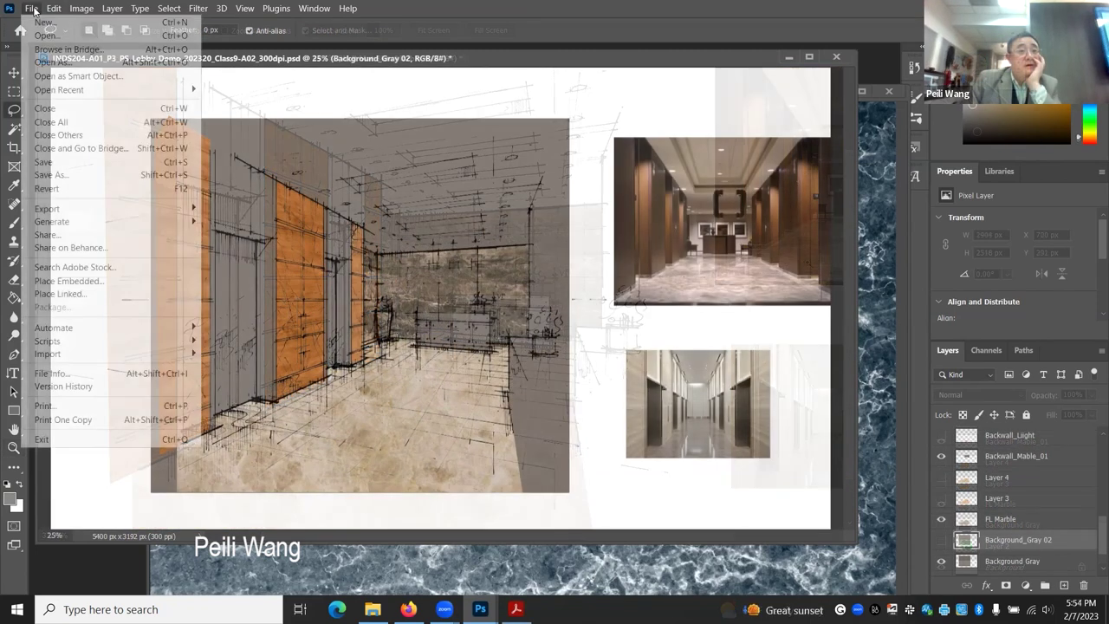
- Save the lobby document
{"action": "left_click", "coordinate": [43, 162]}
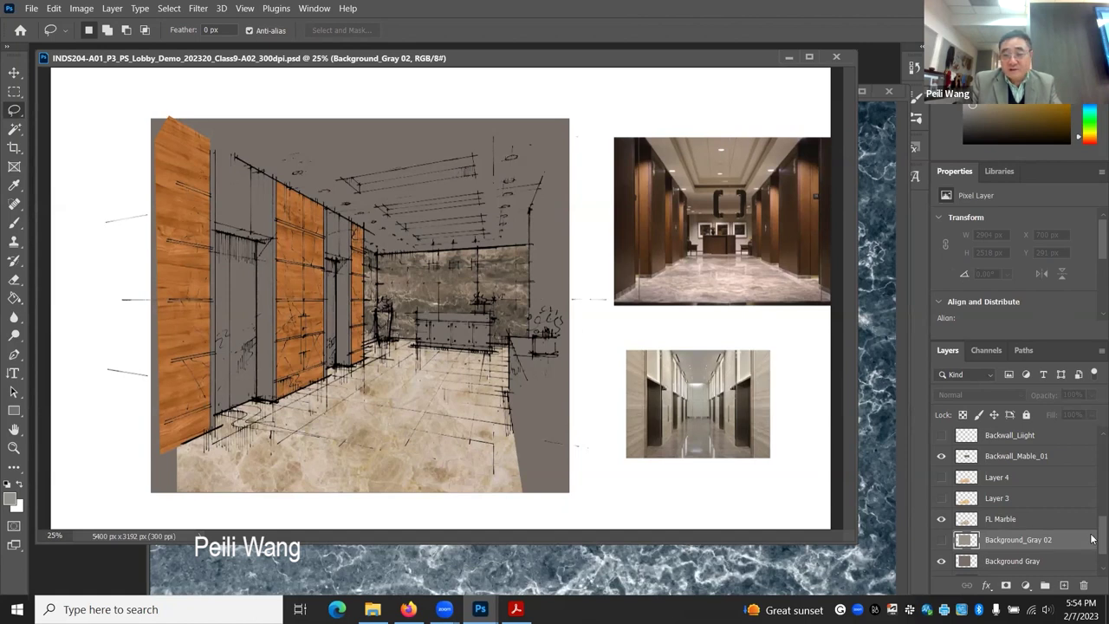
{"action": "scroll", "coordinate": [1039, 520], "scroll_direction": "up", "scroll_amount": 5}
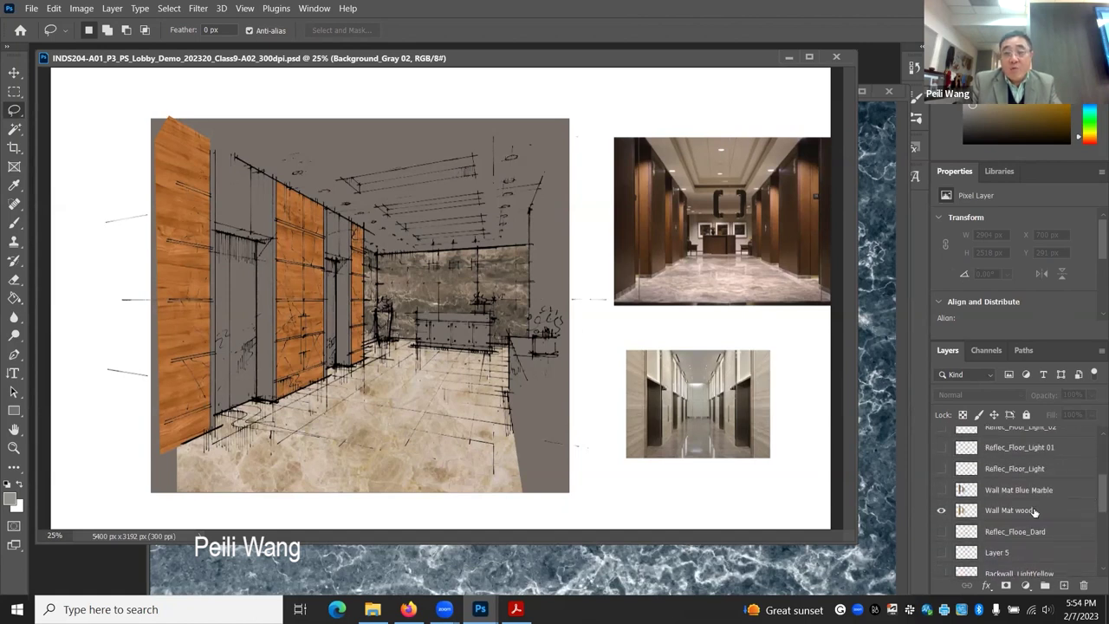
- Add a new layer above Wall Mat Blue Marble and name it Wall_Wood_Light
{"action": "left_click", "coordinate": [1026, 511]}
{"action": "left_click", "coordinate": [1018, 491]}
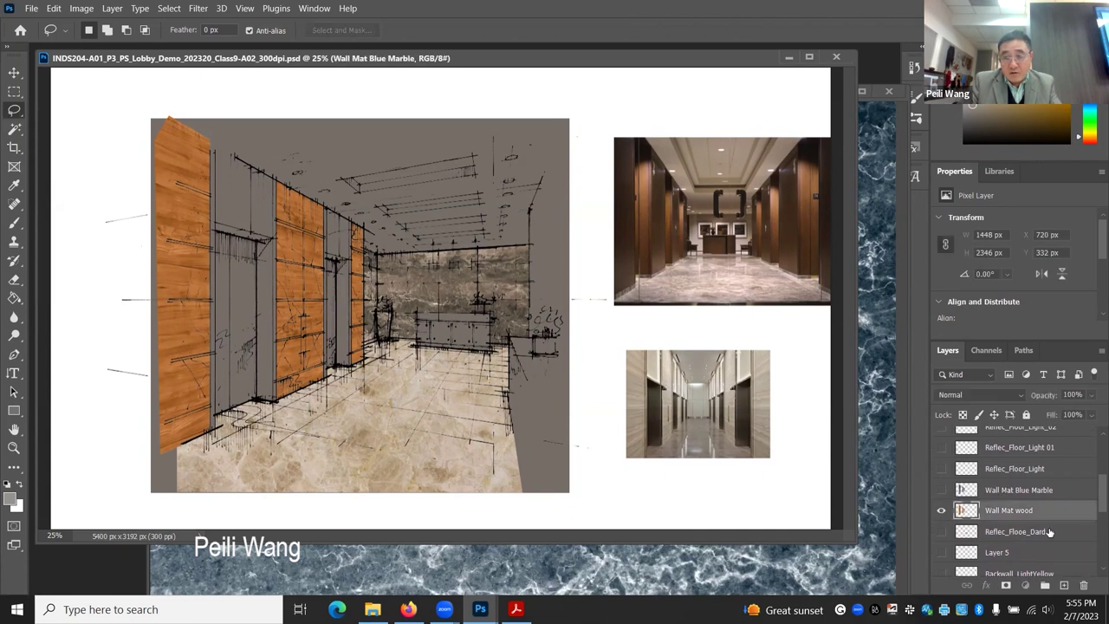
{"action": "left_click", "coordinate": [1064, 585]}
{"action": "double_click", "coordinate": [999, 489]}
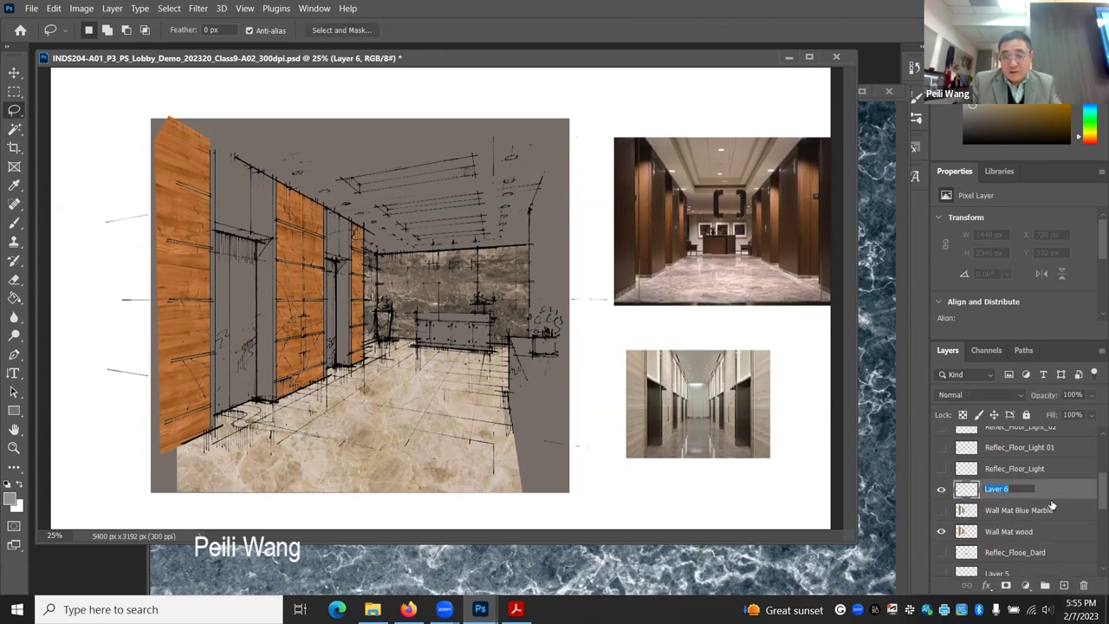
{"action": "type", "text": "Wall Wood"}
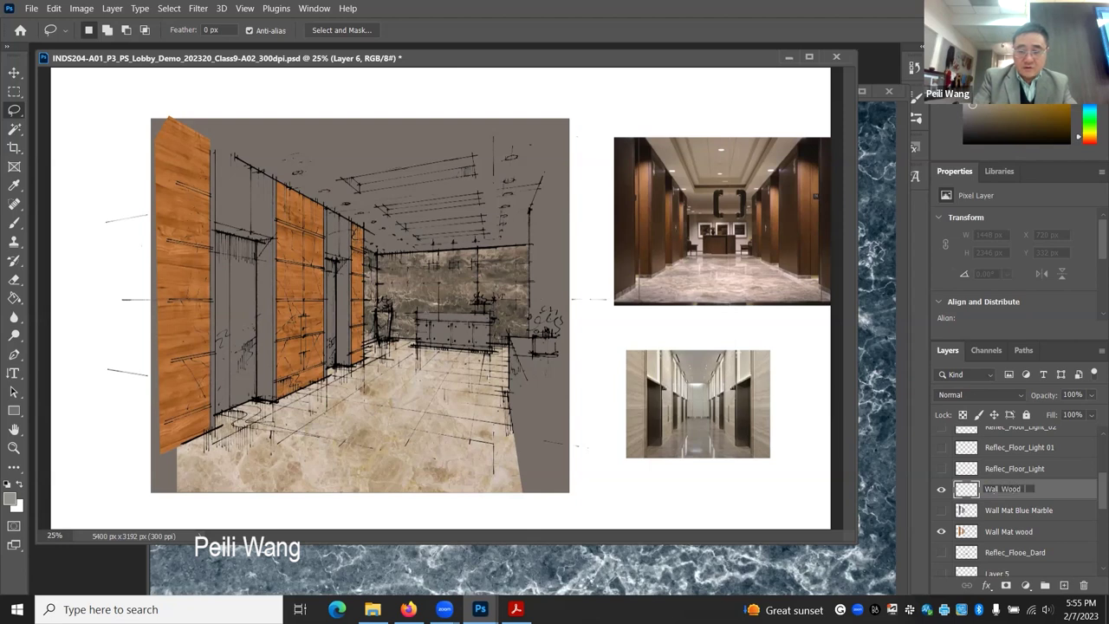
{"action": "type", "text": "Light"}
{"action": "left_click", "coordinate": [1029, 511]}
{"action": "left_click", "coordinate": [1018, 490]}
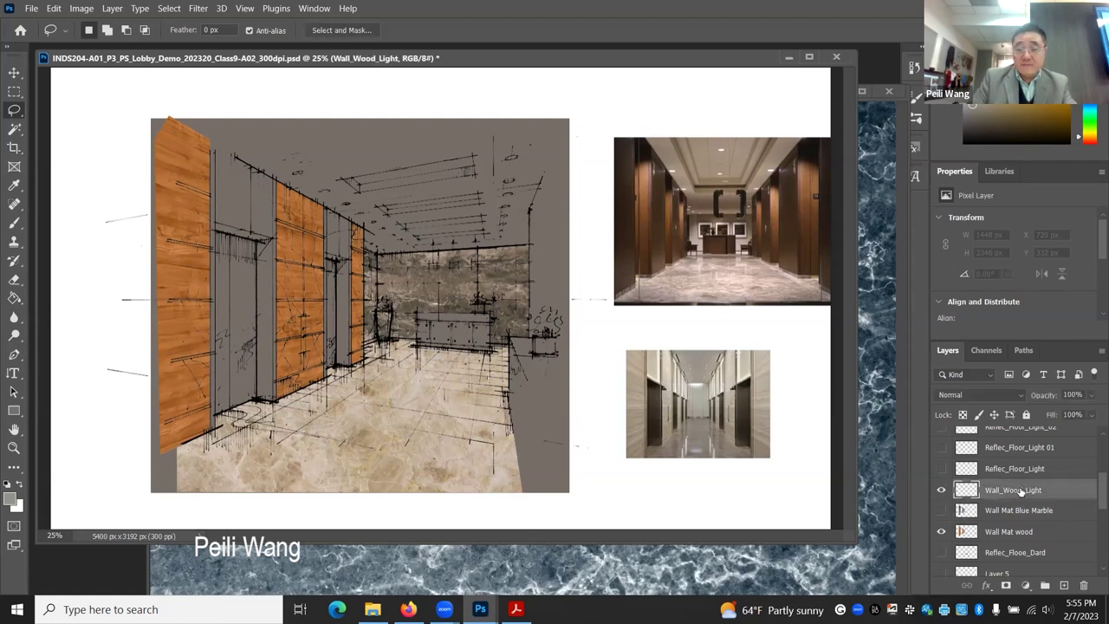
- Save the document with File > Save
{"action": "left_click", "coordinate": [30, 9]}
{"action": "left_click", "coordinate": [54, 164]}
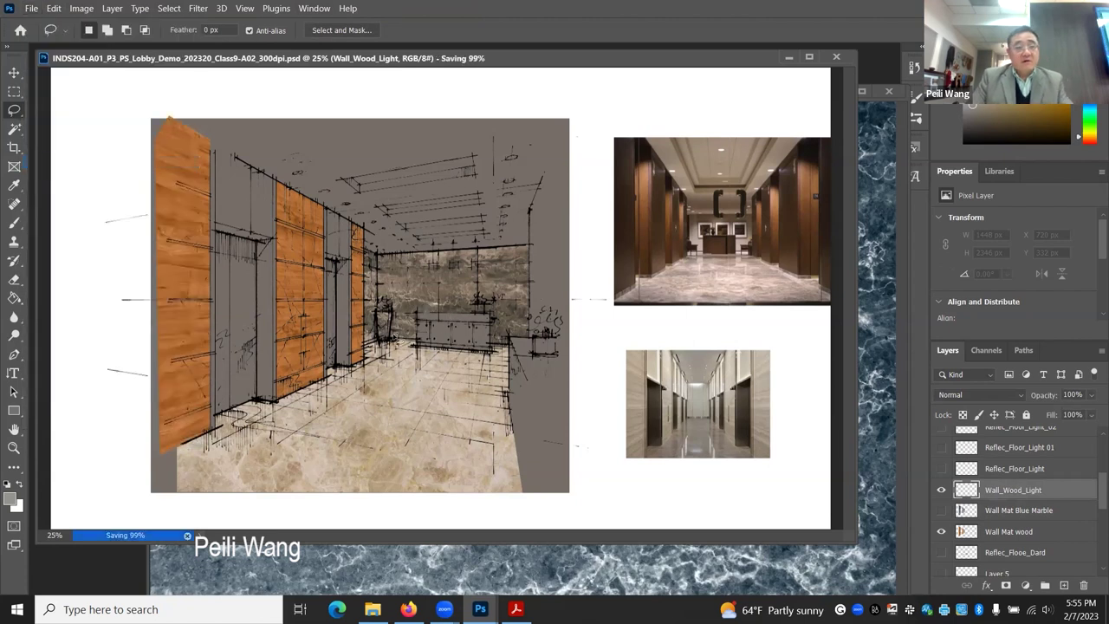
{"action": "scroll", "coordinate": [55, 316], "scroll_direction": "up", "scroll_amount": 2}
- Paint soft white brush glows across the left wood wall, pillar and lower walls
{"action": "left_click", "coordinate": [14, 448]}
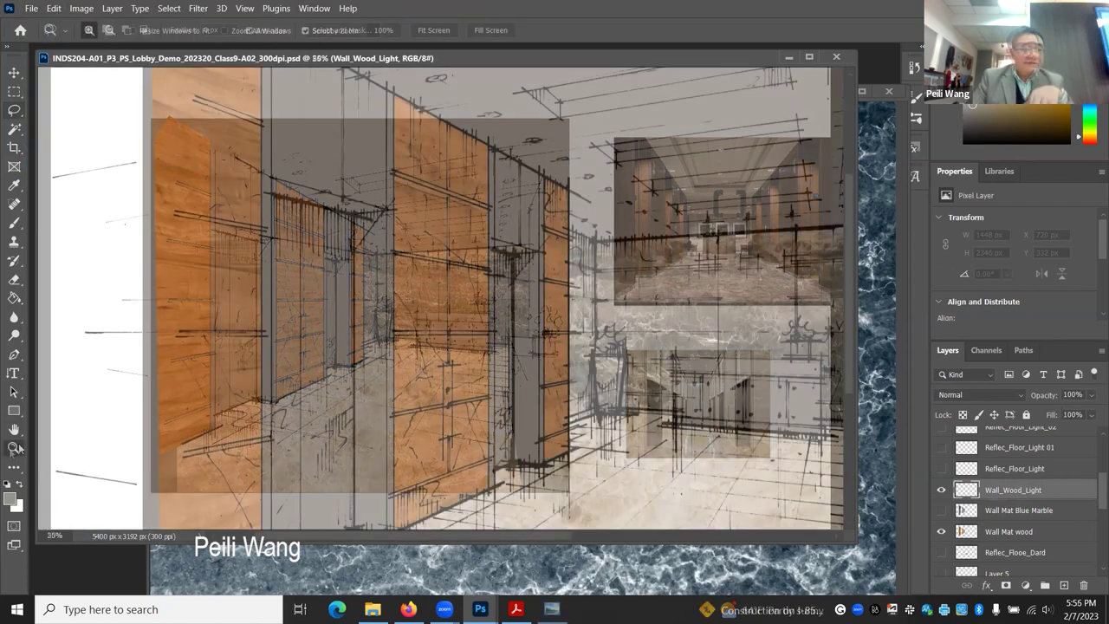
{"action": "left_click", "coordinate": [560, 344], "text": "alt"}
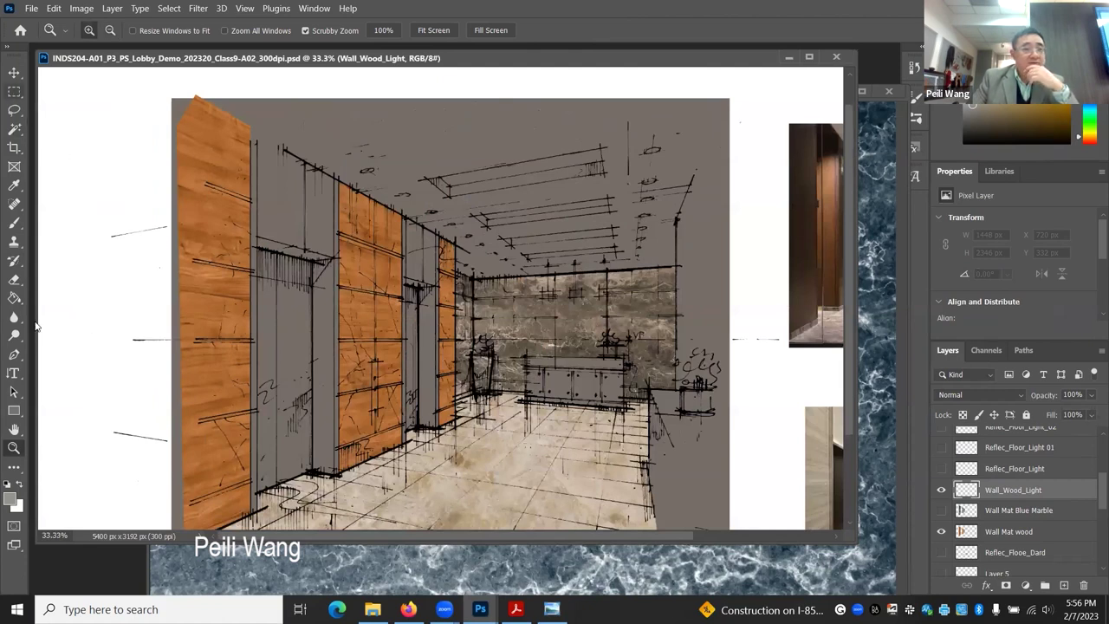
{"action": "left_click", "coordinate": [15, 227]}
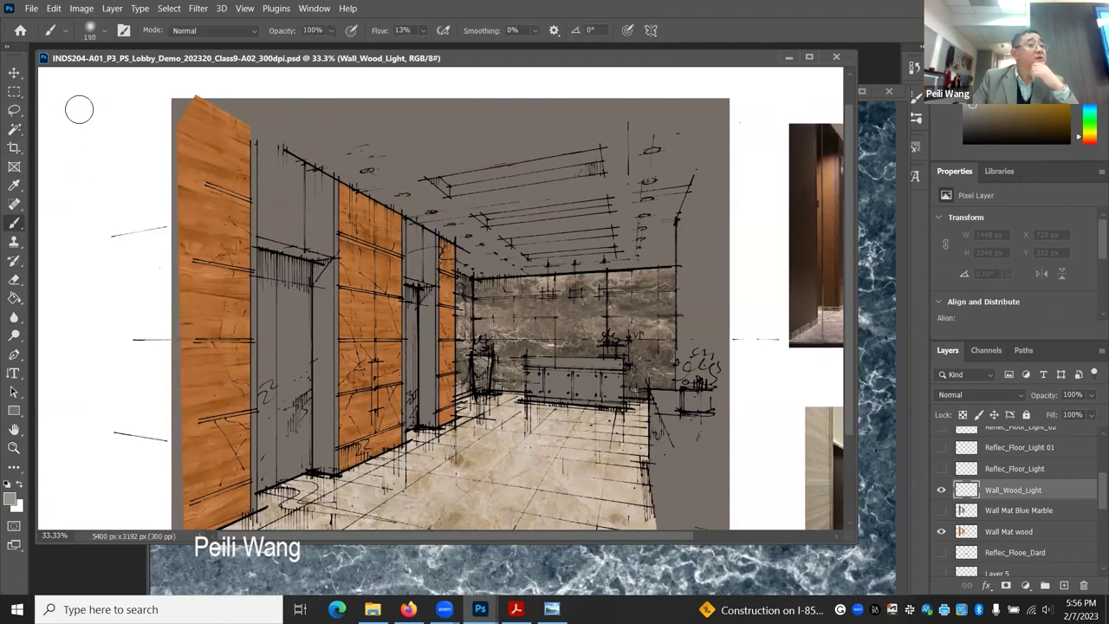
{"action": "left_click", "coordinate": [19, 485]}
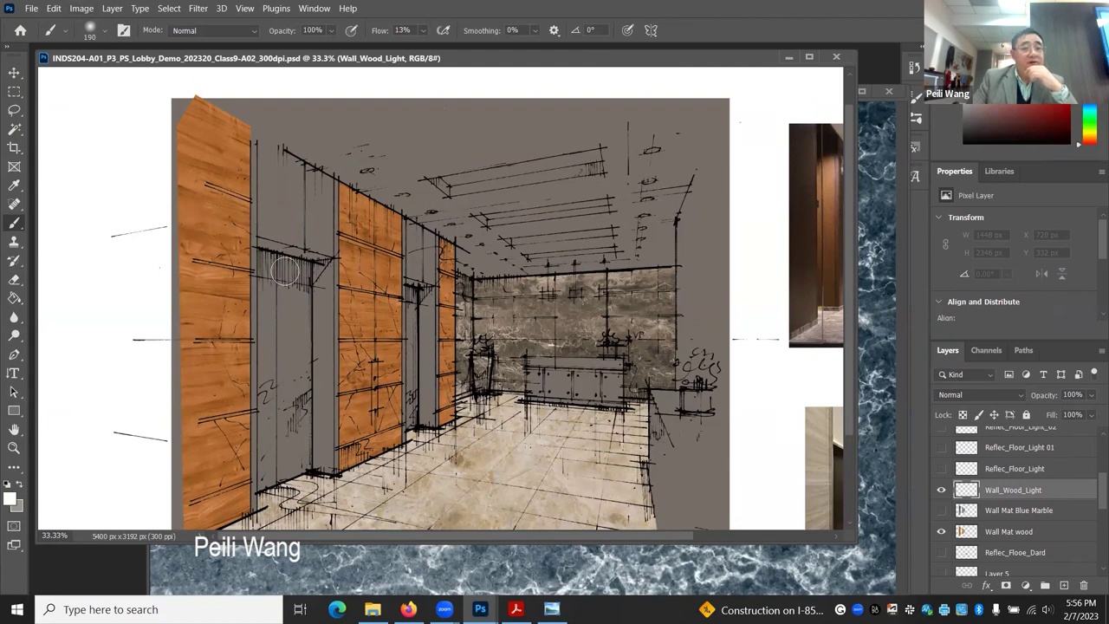
{"action": "mouse_move", "coordinate": [229, 260]}
{"action": "left_mouse_down"}
{"action": "mouse_move", "coordinate": [311, 255]}
{"action": "mouse_move", "coordinate": [207, 253]}
{"action": "mouse_move", "coordinate": [364, 260]}
{"action": "mouse_move", "coordinate": [283, 270]}
{"action": "mouse_move", "coordinate": [351, 277]}
{"action": "left_mouse_up"}
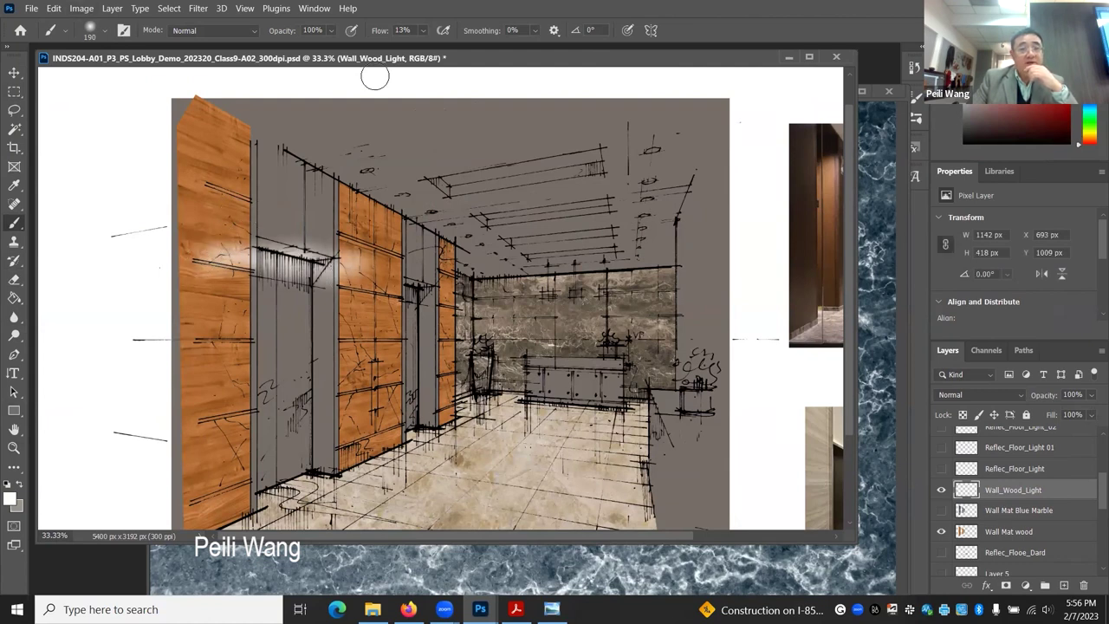
{"action": "left_click", "coordinate": [423, 32]}
{"action": "mouse_move", "coordinate": [398, 281]}
{"action": "left_mouse_down"}
{"action": "mouse_move", "coordinate": [251, 292]}
{"action": "mouse_move", "coordinate": [416, 299]}
{"action": "left_mouse_up"}
{"action": "mouse_move", "coordinate": [216, 308]}
{"action": "left_mouse_down"}
{"action": "mouse_move", "coordinate": [425, 312]}
{"action": "mouse_move", "coordinate": [451, 333]}
{"action": "left_mouse_up"}
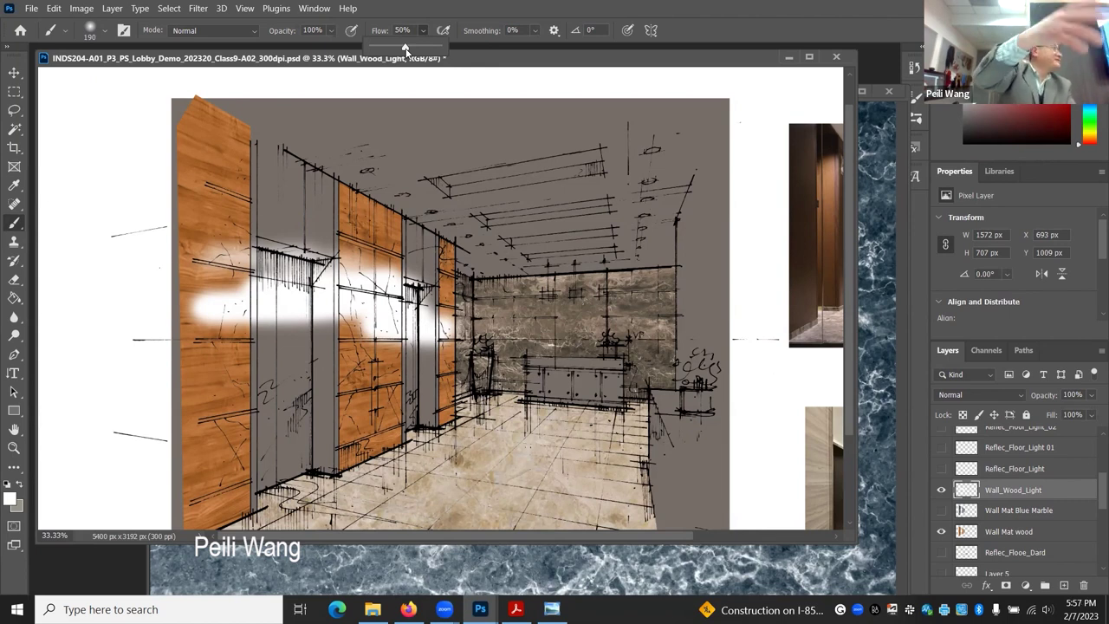
{"action": "left_click", "coordinate": [376, 393]}
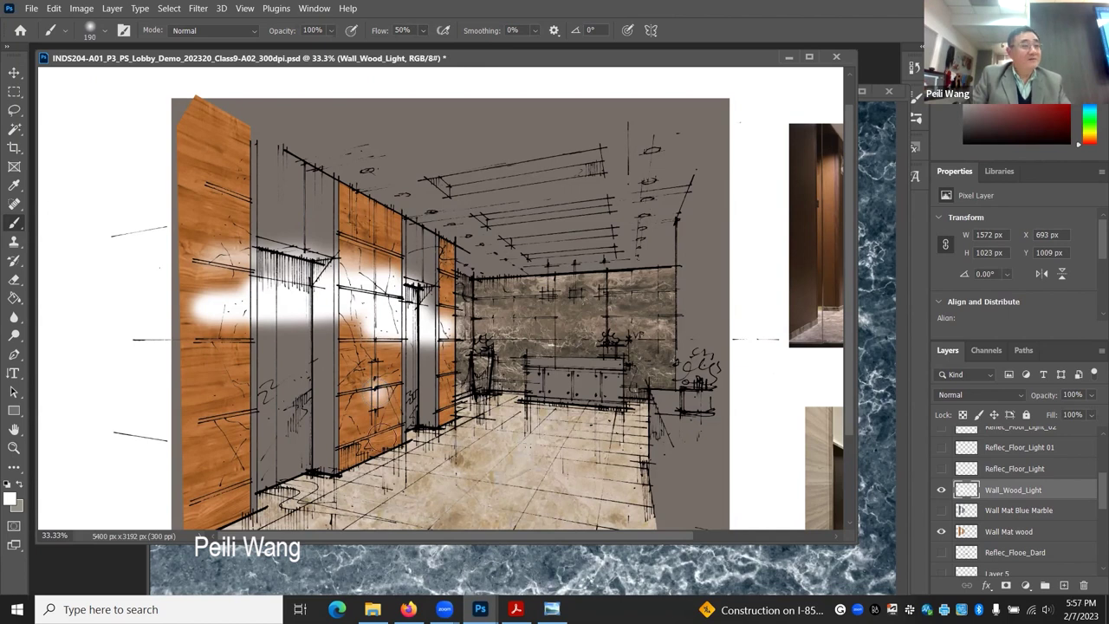
- Lower the brush flow, paint a faint glow along the upper wall, and compare visibility
{"action": "left_click", "coordinate": [423, 31]}
{"action": "left_click_drag", "start_coordinate": [433, 53], "coordinate": [419, 54]}
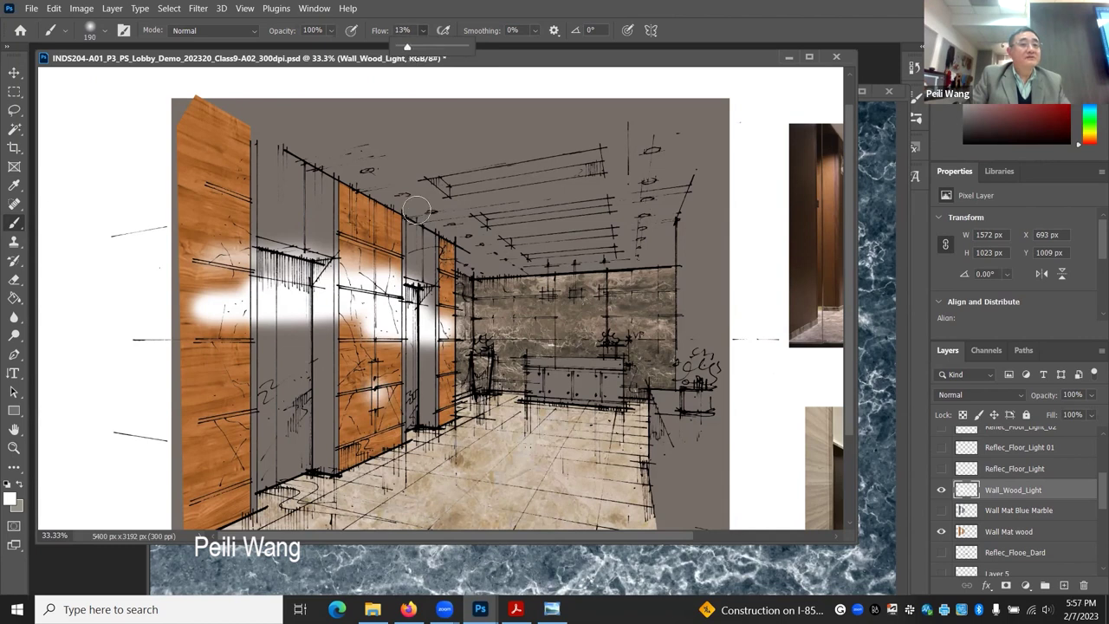
{"action": "left_click_drag", "start_coordinate": [340, 211], "coordinate": [554, 222]}
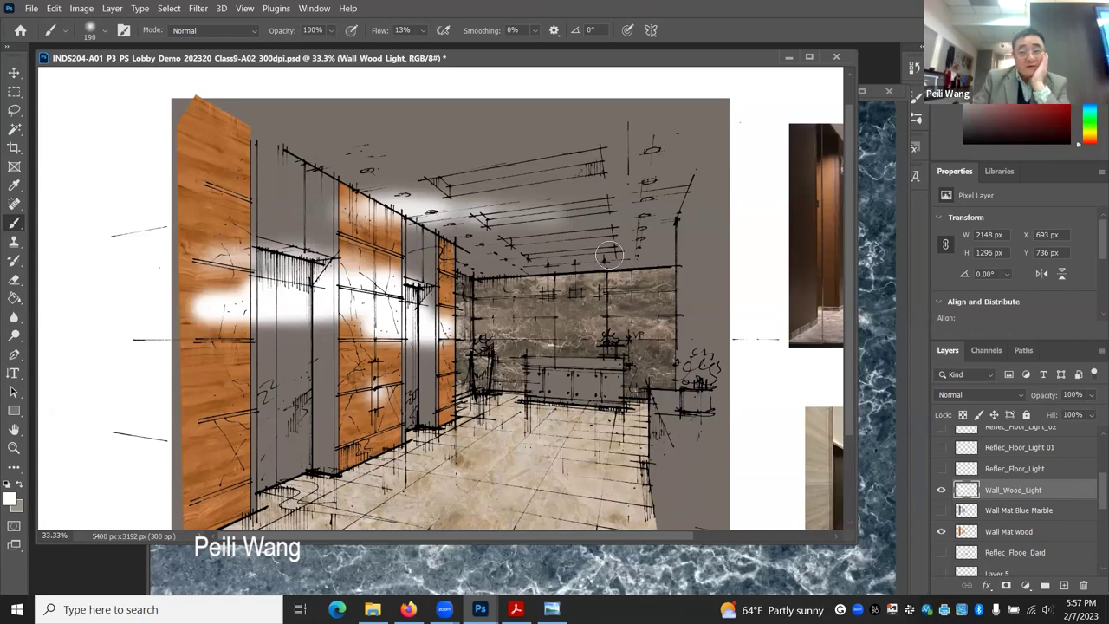
{"action": "left_click", "coordinate": [942, 490]}
{"action": "left_click", "coordinate": [941, 490]}
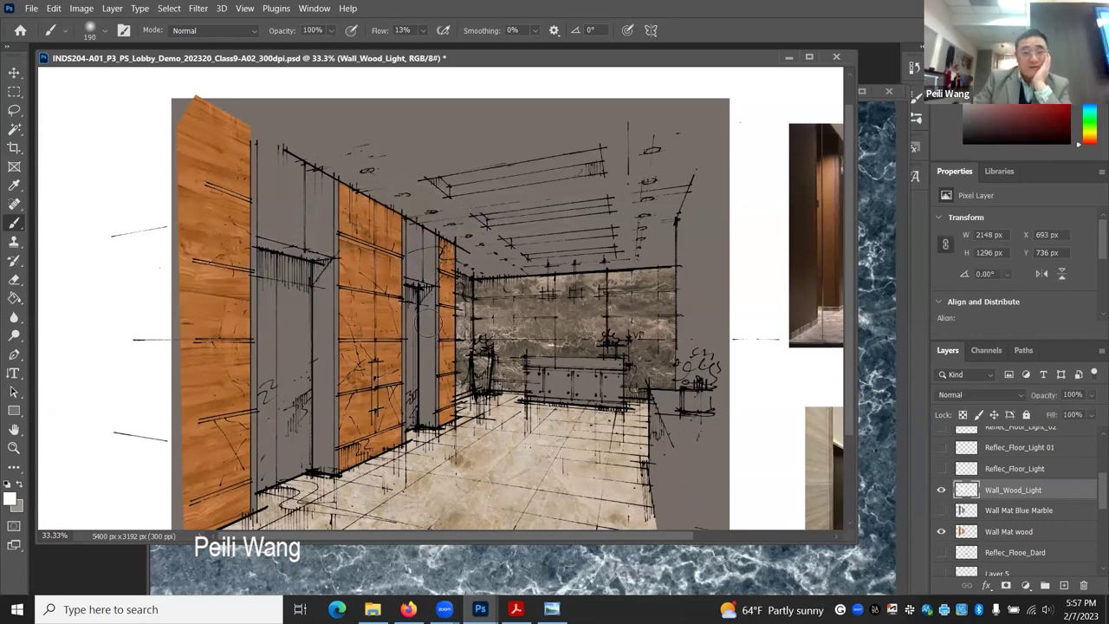
- Delete the glow strokes inside a rectangle over the left part of the sketch, then deselect
{"action": "left_click", "coordinate": [14, 92]}
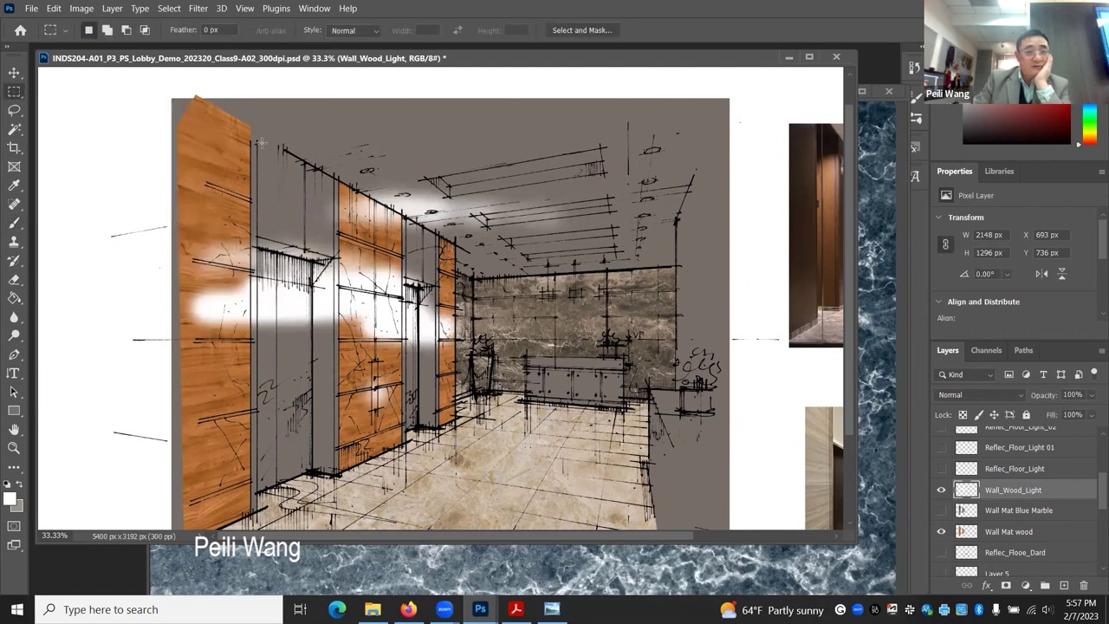
{"action": "left_click_drag", "start_coordinate": [173, 97], "coordinate": [647, 457]}
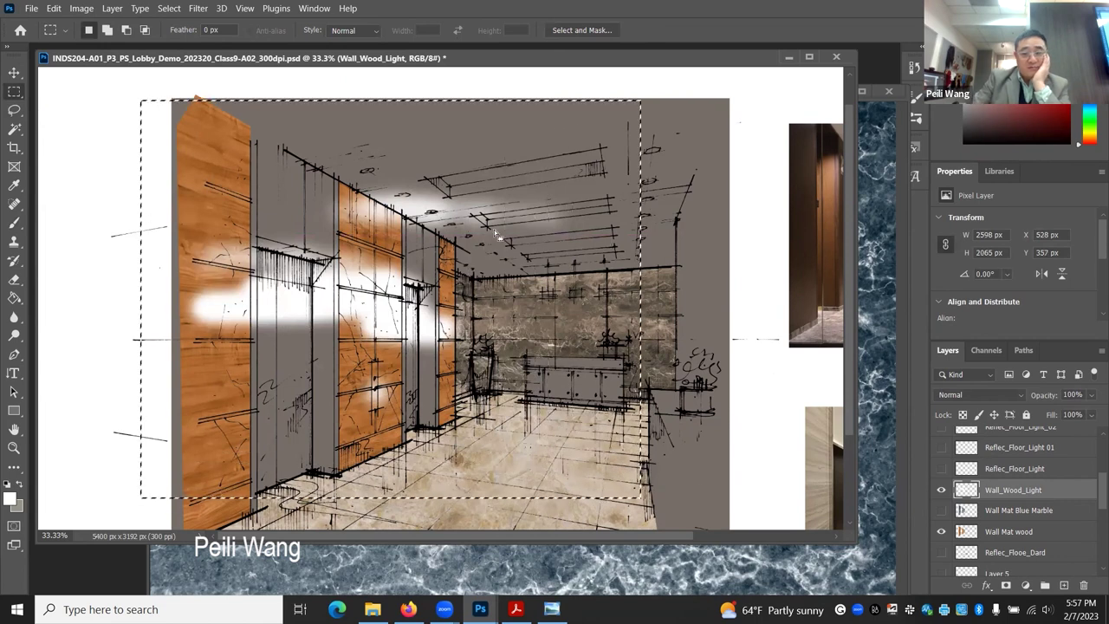
{"action": "key", "text": "Delete"}
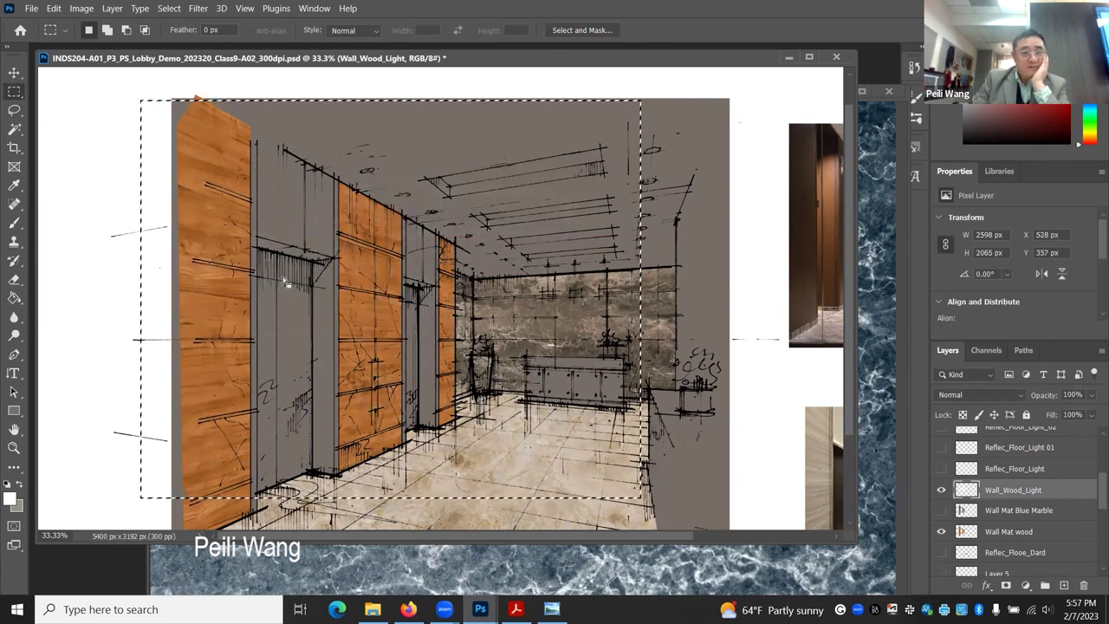
{"action": "left_click", "coordinate": [14, 109]}
{"action": "left_click", "coordinate": [76, 104]}
- Save the document and switch to the Brush tool
{"action": "left_click", "coordinate": [31, 8]}
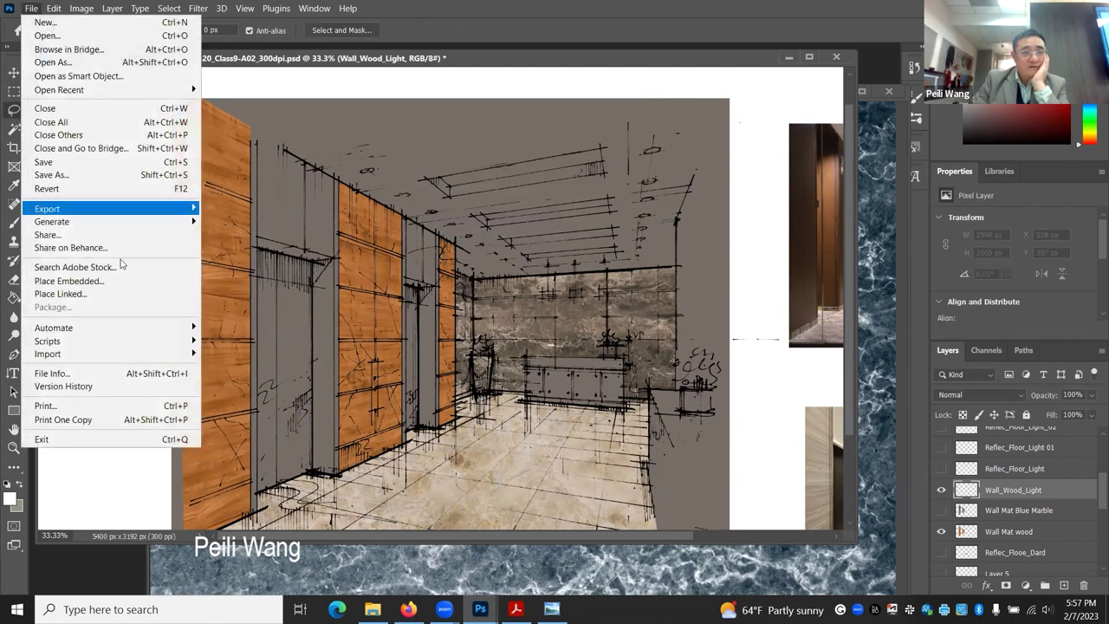
{"action": "left_click", "coordinate": [43, 162]}
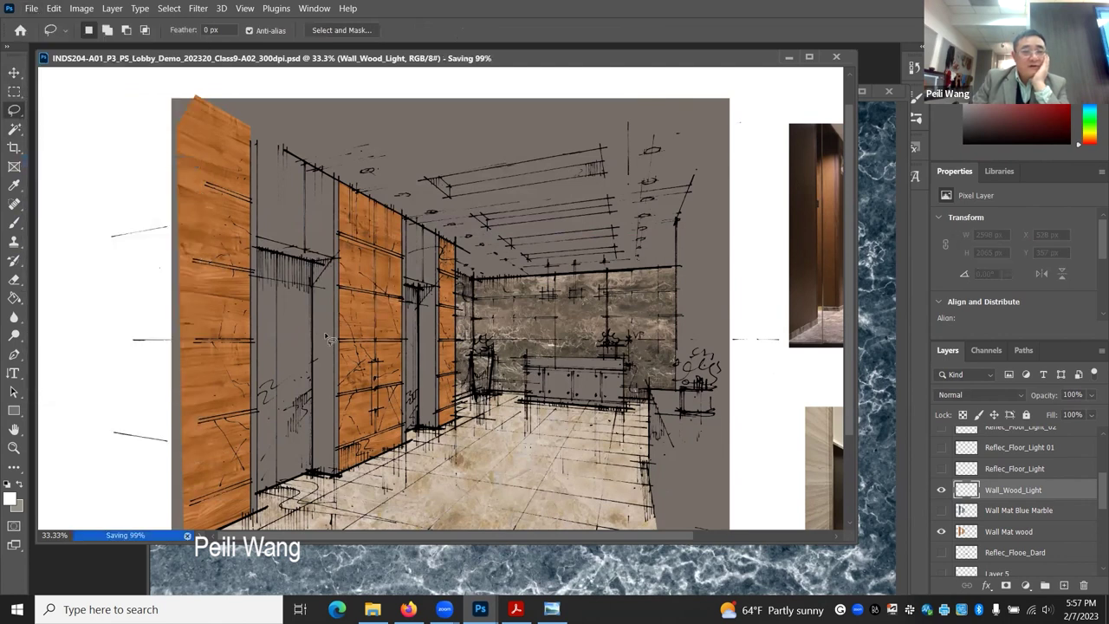
{"action": "left_click", "coordinate": [13, 223]}
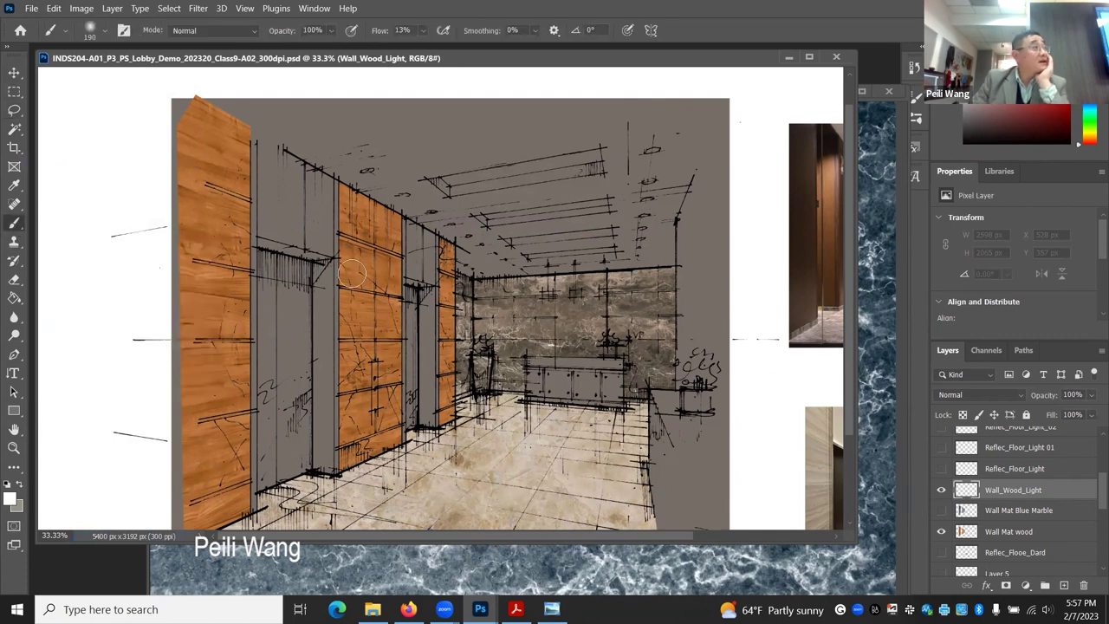
- Set the brush size to 190 px, try a stroke on the grey column, and undo it
{"action": "left_click", "coordinate": [103, 32]}
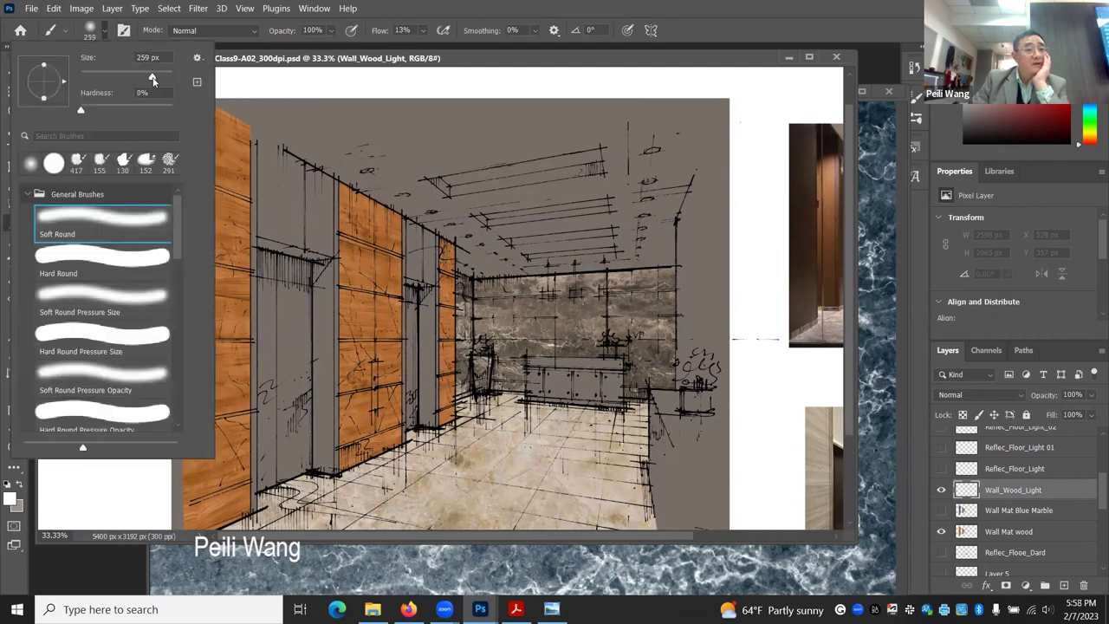
{"action": "left_click_drag", "start_coordinate": [156, 74], "coordinate": [158, 76]}
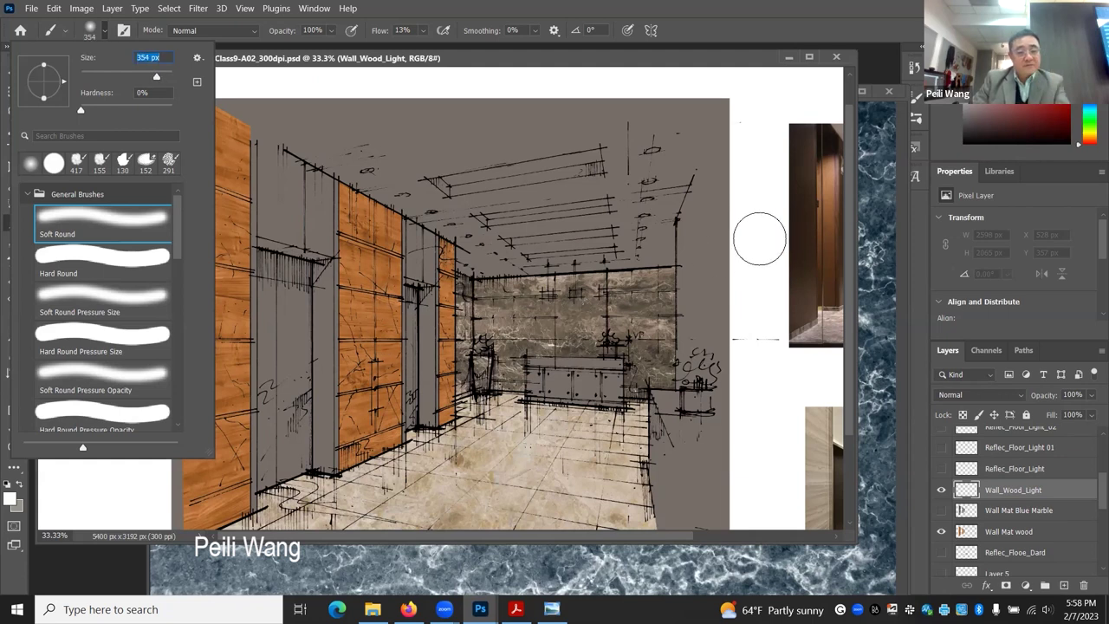
{"action": "type", "text": "190"}
{"action": "key", "text": "Return"}
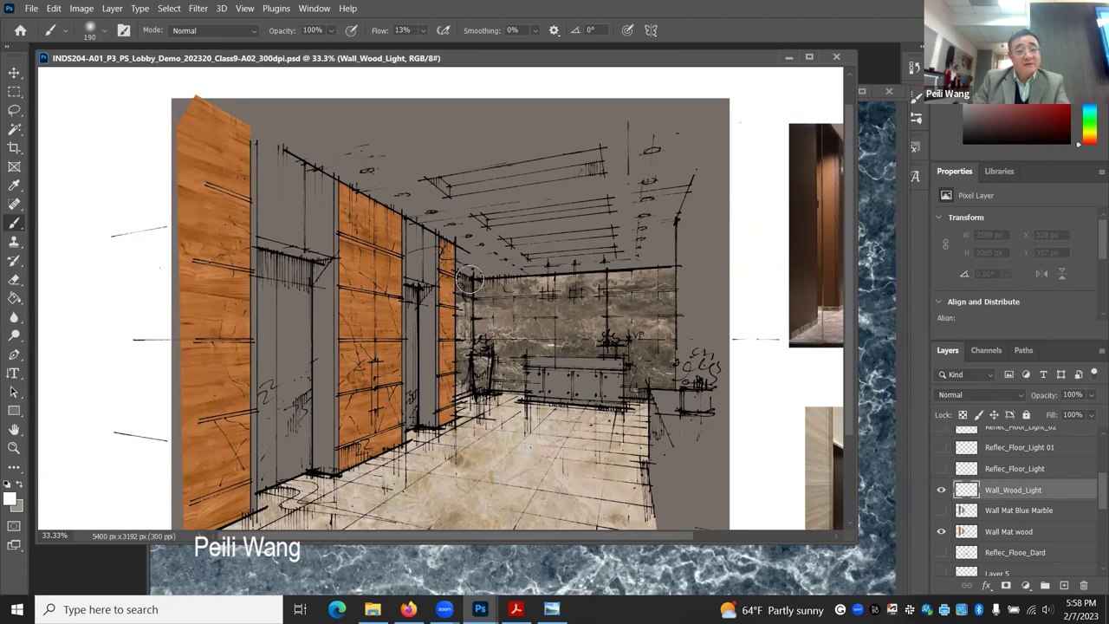
{"action": "left_click_drag", "start_coordinate": [398, 294], "coordinate": [269, 295]}
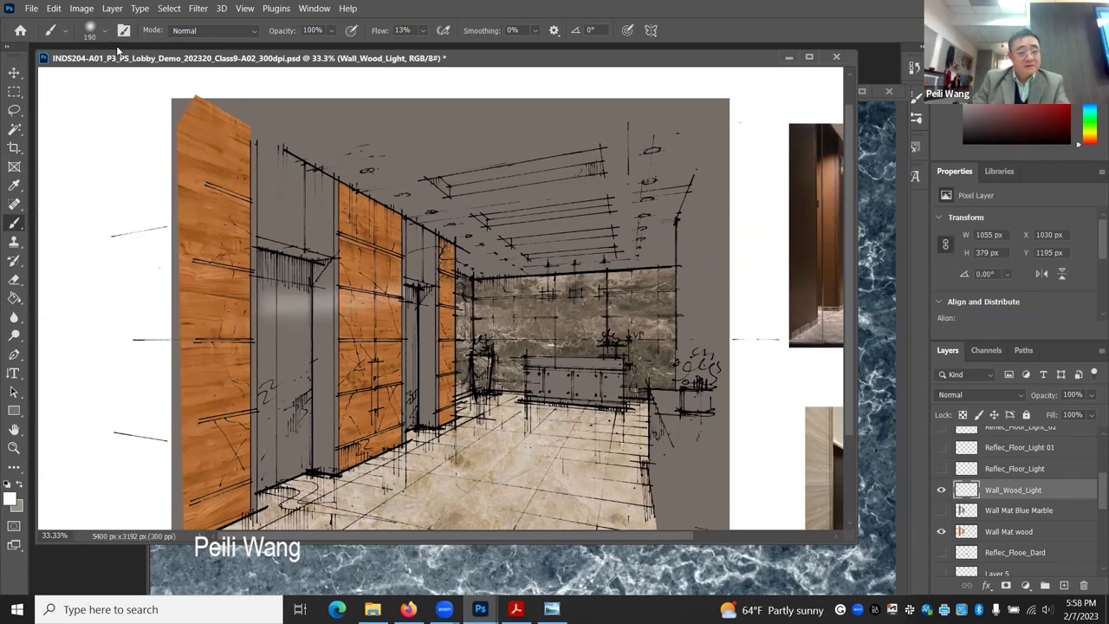
{"action": "key", "text": "ctrl+z"}
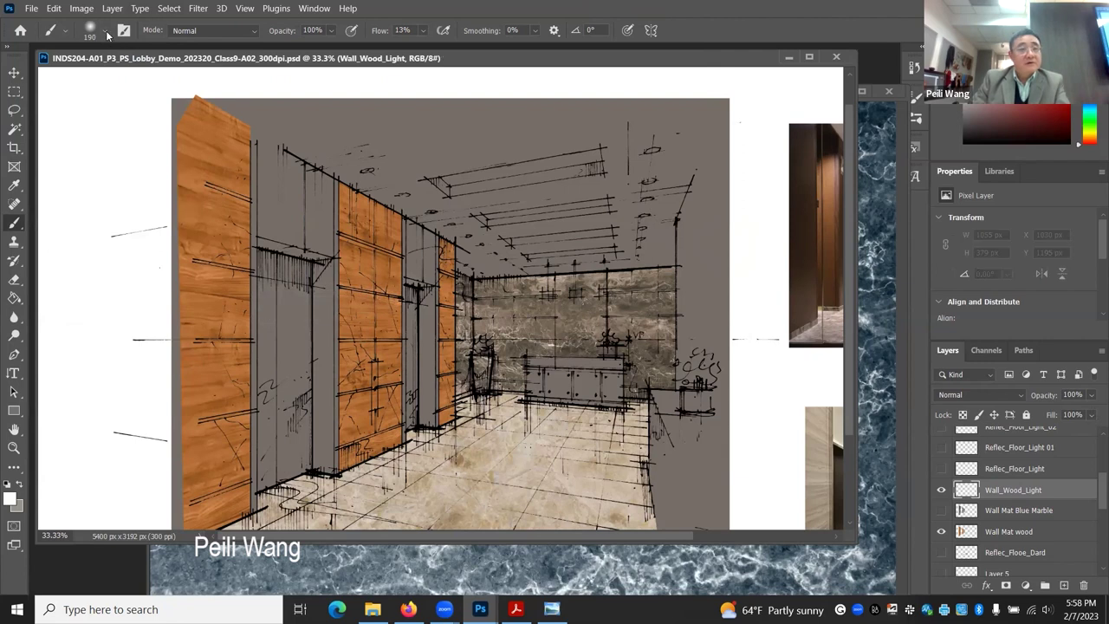
- Set the brush to 511 px with 6% flow and paint soft streaks over the wood walls
{"action": "left_click", "coordinate": [105, 33]}
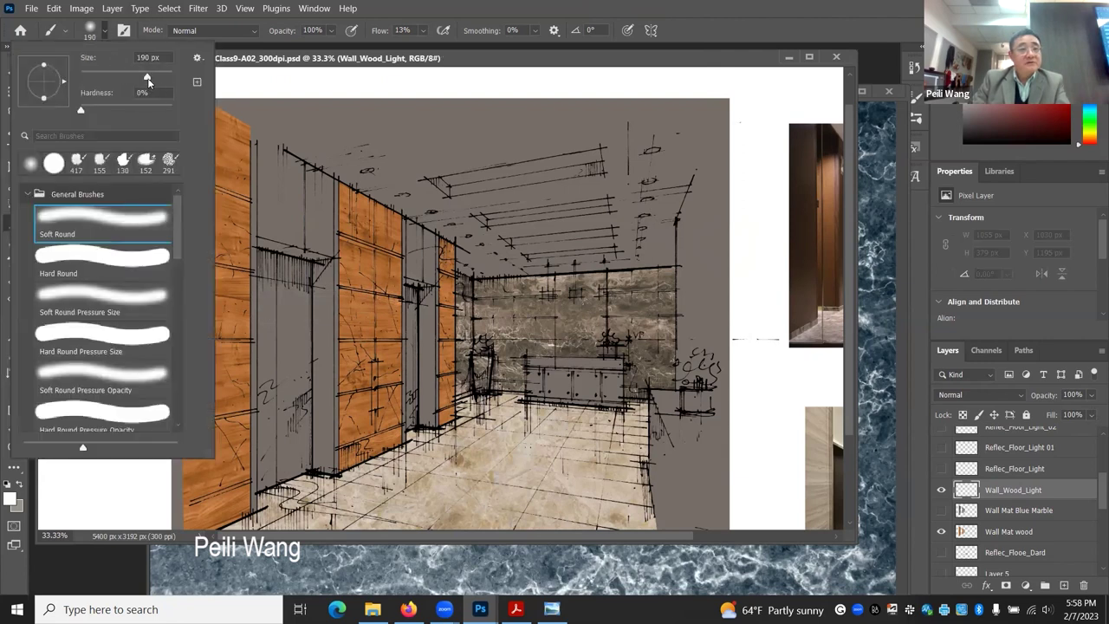
{"action": "left_click_drag", "start_coordinate": [149, 79], "coordinate": [157, 82]}
{"action": "left_click", "coordinate": [424, 35]}
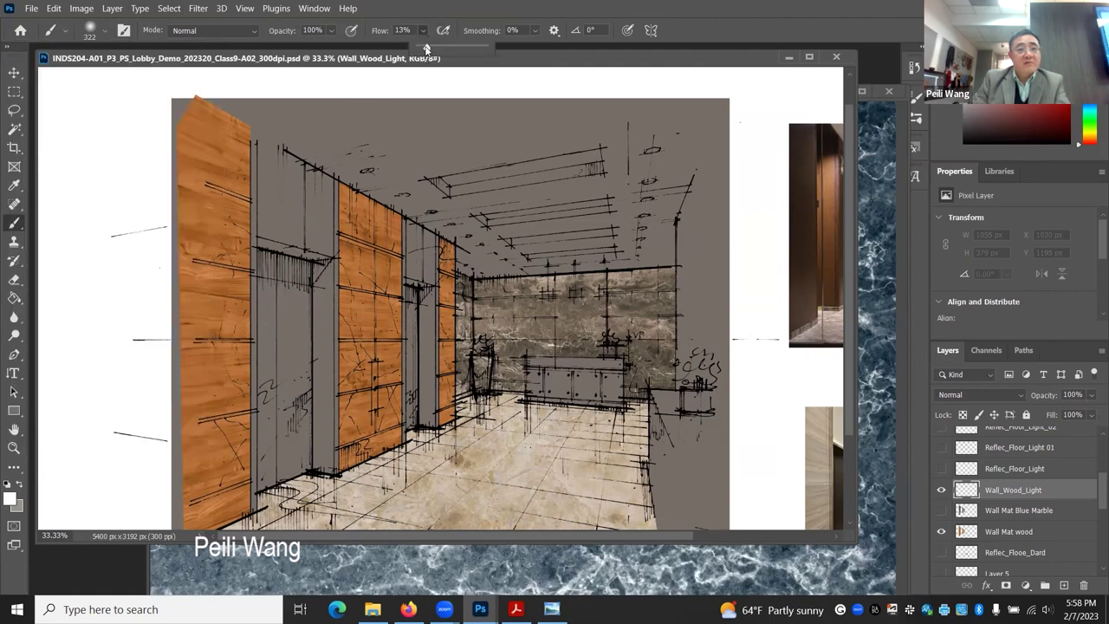
{"action": "left_click_drag", "start_coordinate": [423, 48], "coordinate": [420, 49]}
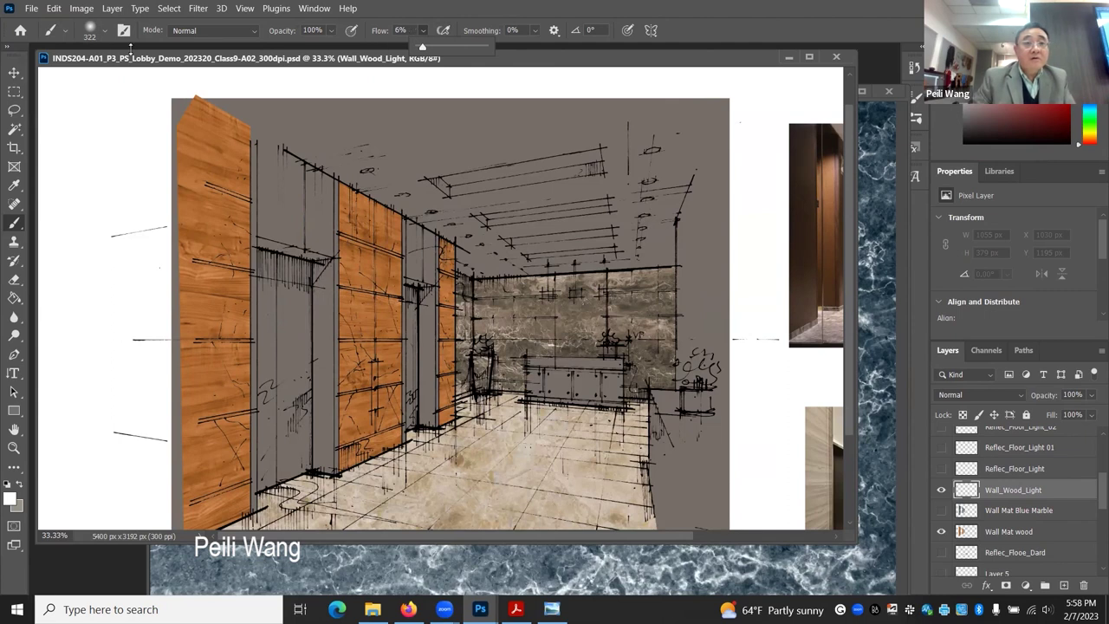
{"action": "left_click", "coordinate": [103, 33]}
{"action": "left_click_drag", "start_coordinate": [163, 79], "coordinate": [167, 79]}
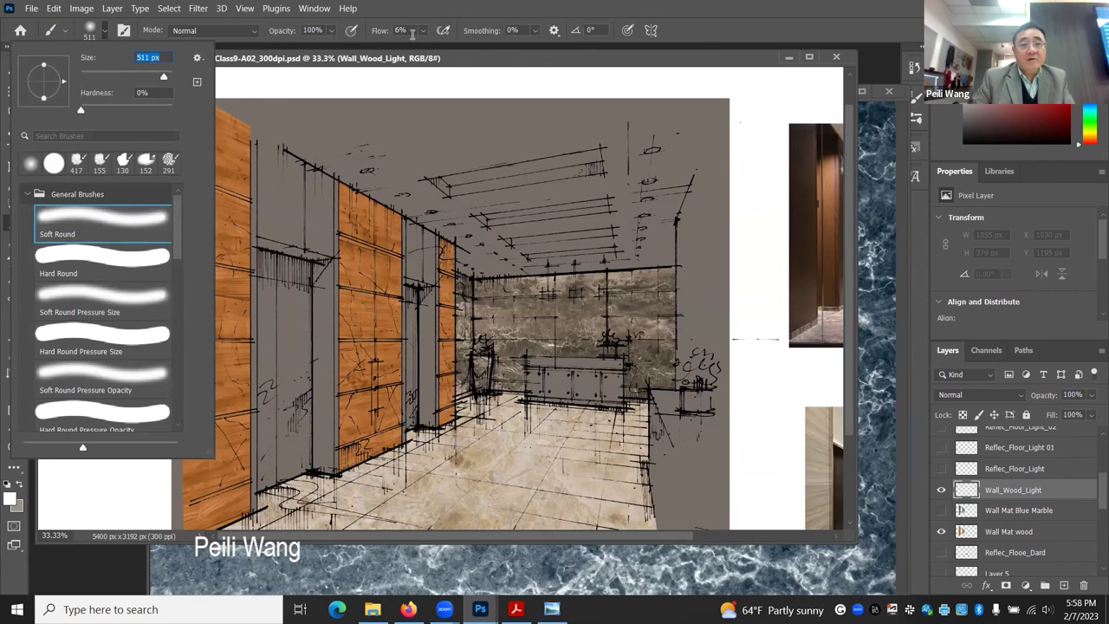
{"action": "left_click", "coordinate": [433, 311]}
{"action": "mouse_move", "coordinate": [432, 310]}
{"action": "left_mouse_down"}
{"action": "mouse_move", "coordinate": [215, 308]}
{"action": "mouse_move", "coordinate": [441, 307]}
{"action": "mouse_move", "coordinate": [211, 305]}
{"action": "mouse_move", "coordinate": [384, 299]}
{"action": "mouse_move", "coordinate": [214, 291]}
{"action": "mouse_move", "coordinate": [412, 280]}
{"action": "mouse_move", "coordinate": [235, 292]}
{"action": "mouse_move", "coordinate": [401, 292]}
{"action": "mouse_move", "coordinate": [418, 307]}
{"action": "mouse_move", "coordinate": [464, 292]}
{"action": "mouse_move", "coordinate": [341, 302]}
{"action": "mouse_move", "coordinate": [148, 293]}
{"action": "mouse_move", "coordinate": [178, 307]}
{"action": "mouse_move", "coordinate": [503, 301]}
{"action": "mouse_move", "coordinate": [392, 320]}
{"action": "mouse_move", "coordinate": [164, 330]}
{"action": "mouse_move", "coordinate": [211, 319]}
{"action": "mouse_move", "coordinate": [537, 328]}
{"action": "mouse_move", "coordinate": [660, 366]}
{"action": "mouse_move", "coordinate": [626, 353]}
{"action": "left_mouse_up"}
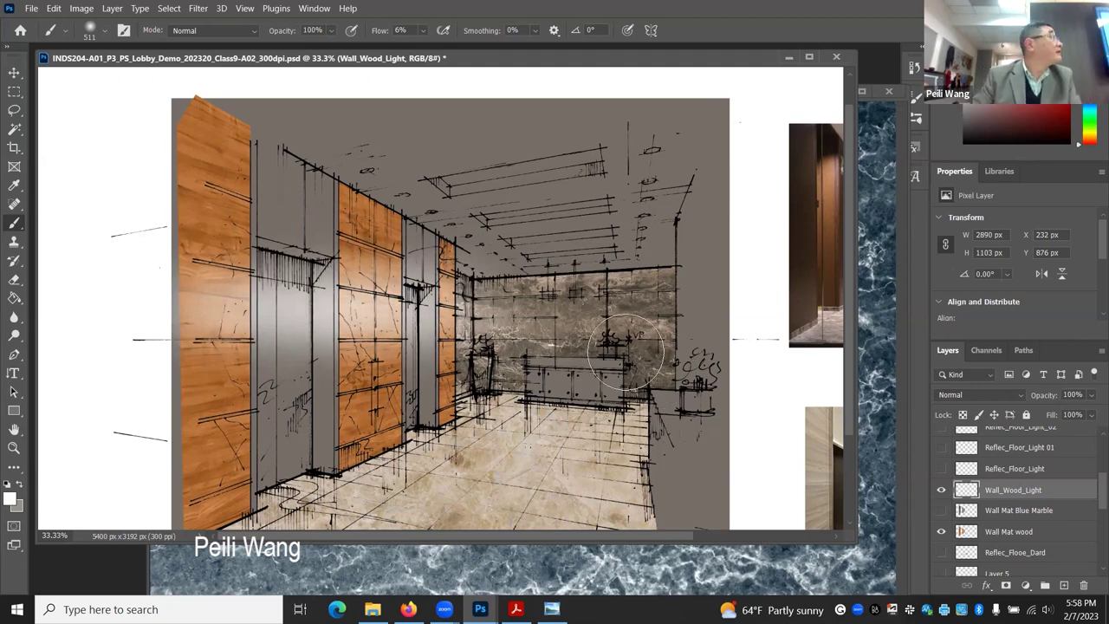
- Toggle the Wall_Wood_Light layer on and off to compare, leaving it visible
{"action": "left_click", "coordinate": [941, 490]}
{"action": "left_click", "coordinate": [941, 490]}
{"action": "left_click", "coordinate": [940, 490]}
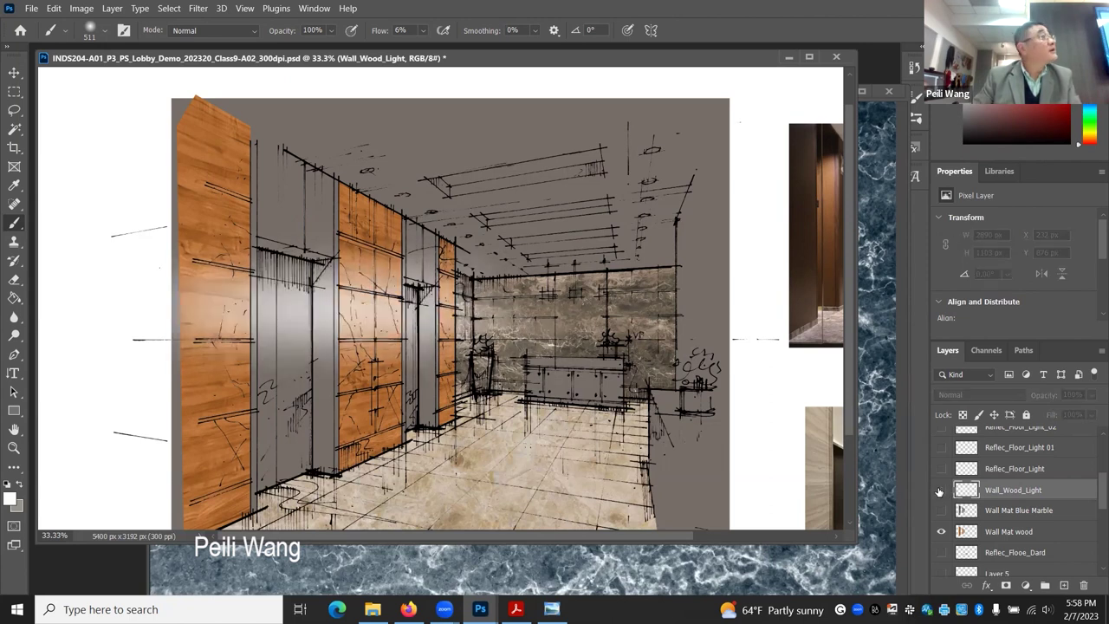
{"action": "left_click", "coordinate": [940, 490]}
{"action": "left_click", "coordinate": [941, 490]}
{"action": "left_click", "coordinate": [941, 490]}
{"action": "left_click", "coordinate": [940, 490]}
{"action": "left_click", "coordinate": [940, 491]}
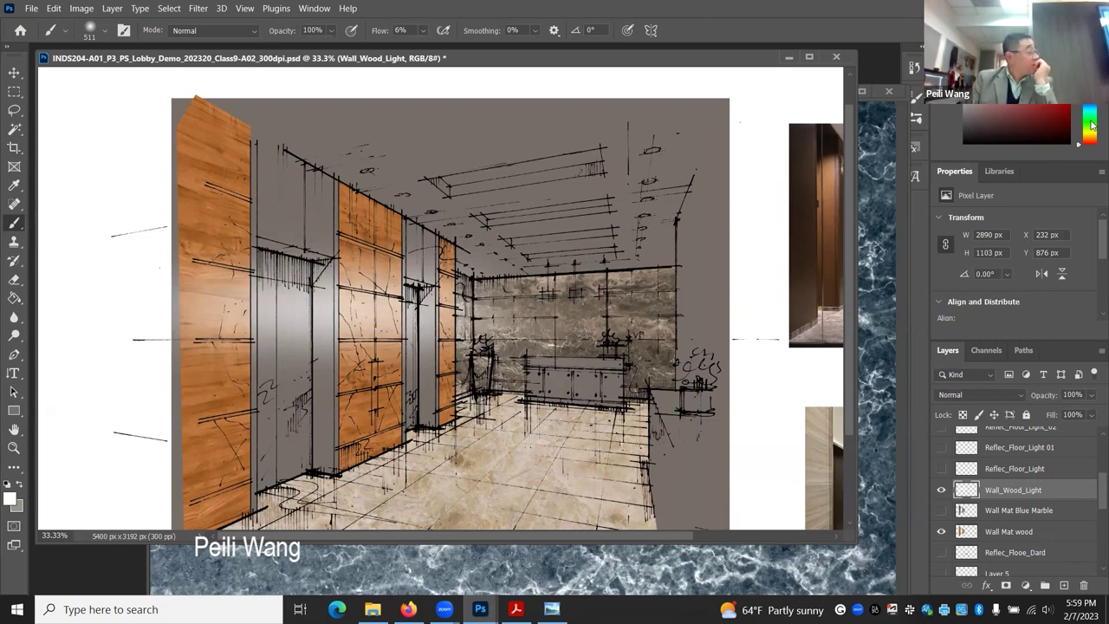
- Load Path Wall 02 as a selection, invert it to clear light off the grey panels, then deselect
{"action": "left_click", "coordinate": [1024, 350]}
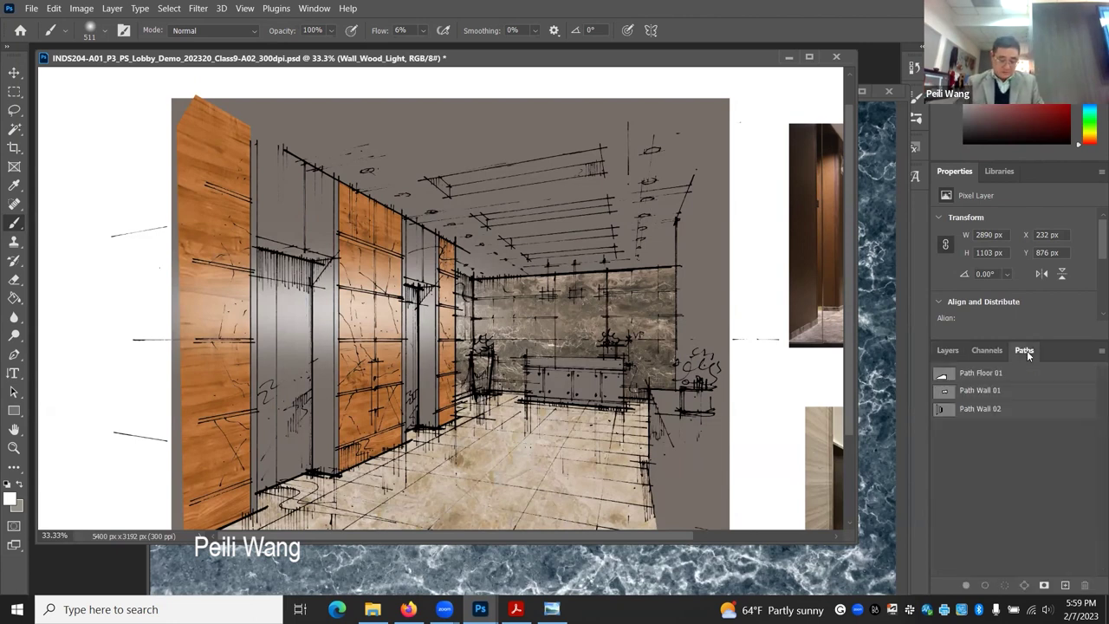
{"action": "left_click", "coordinate": [996, 414]}
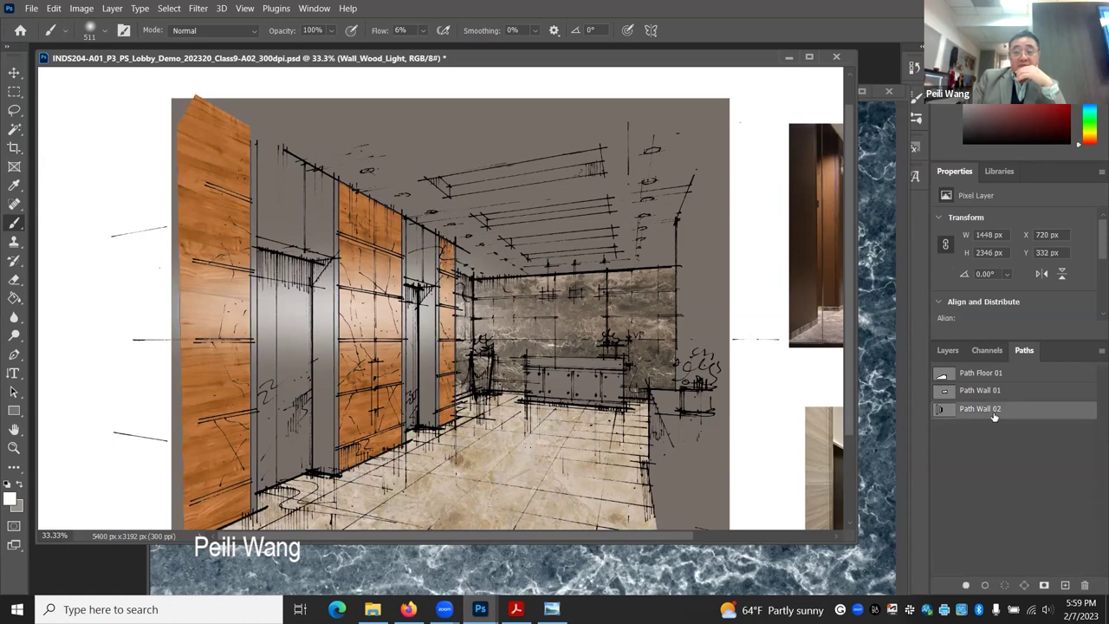
{"action": "left_click", "coordinate": [1003, 585]}
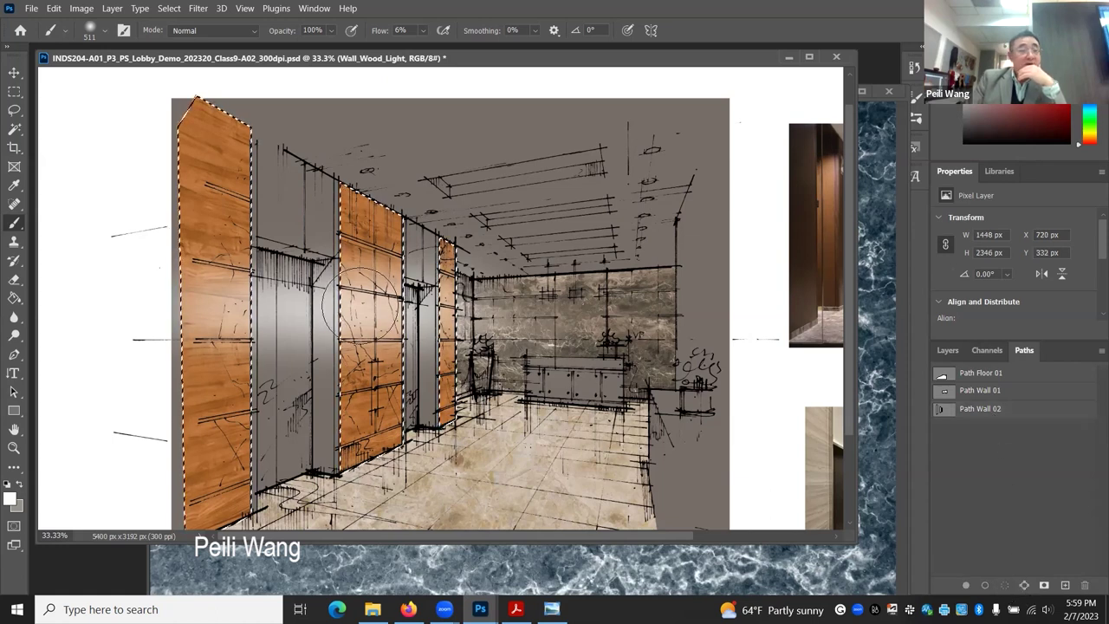
{"action": "left_click", "coordinate": [179, 10]}
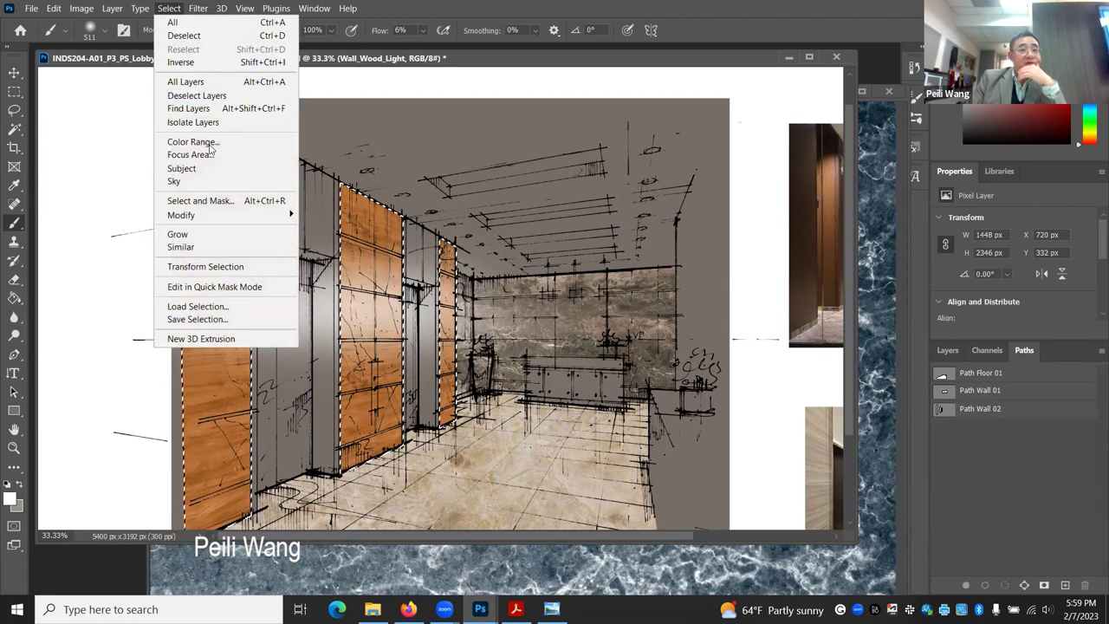
{"action": "left_click", "coordinate": [187, 62]}
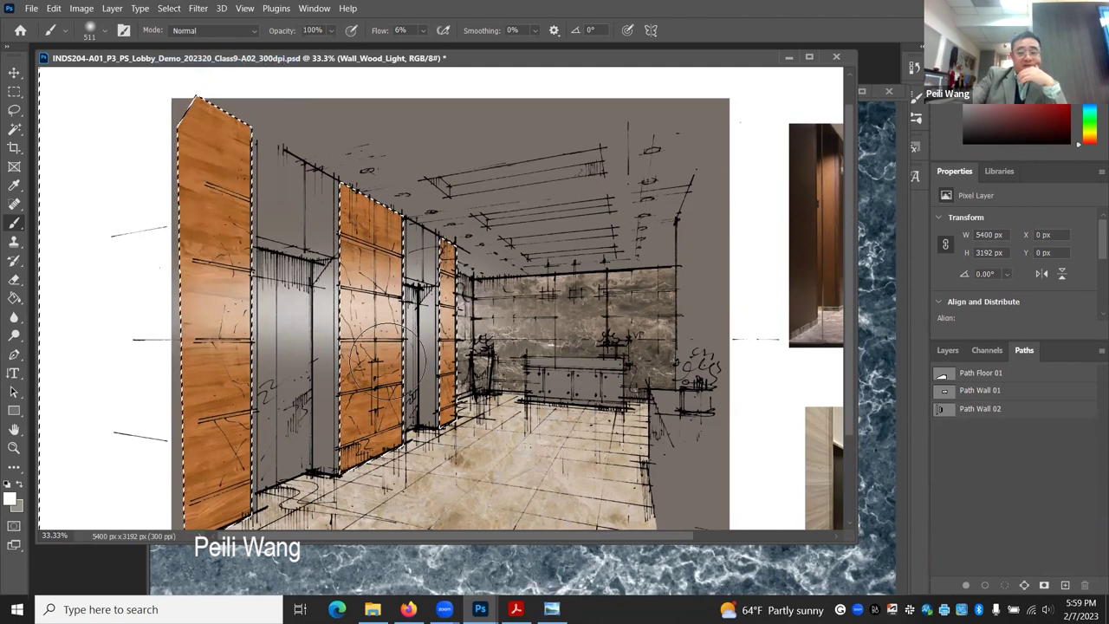
{"action": "key", "text": "ctrl+z"}
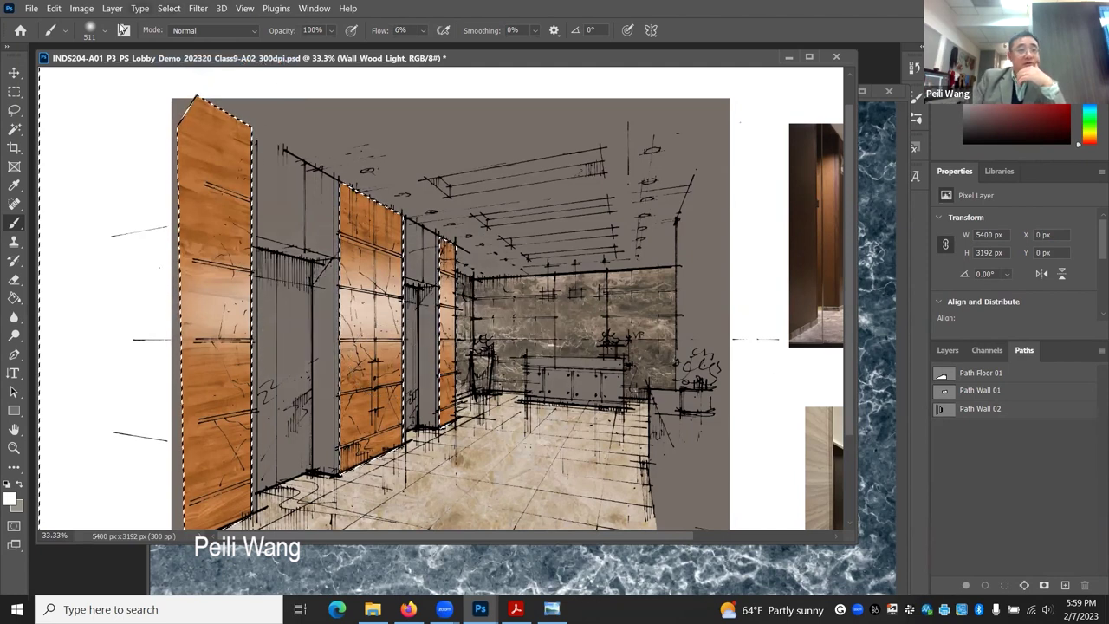
{"action": "left_click", "coordinate": [14, 110]}
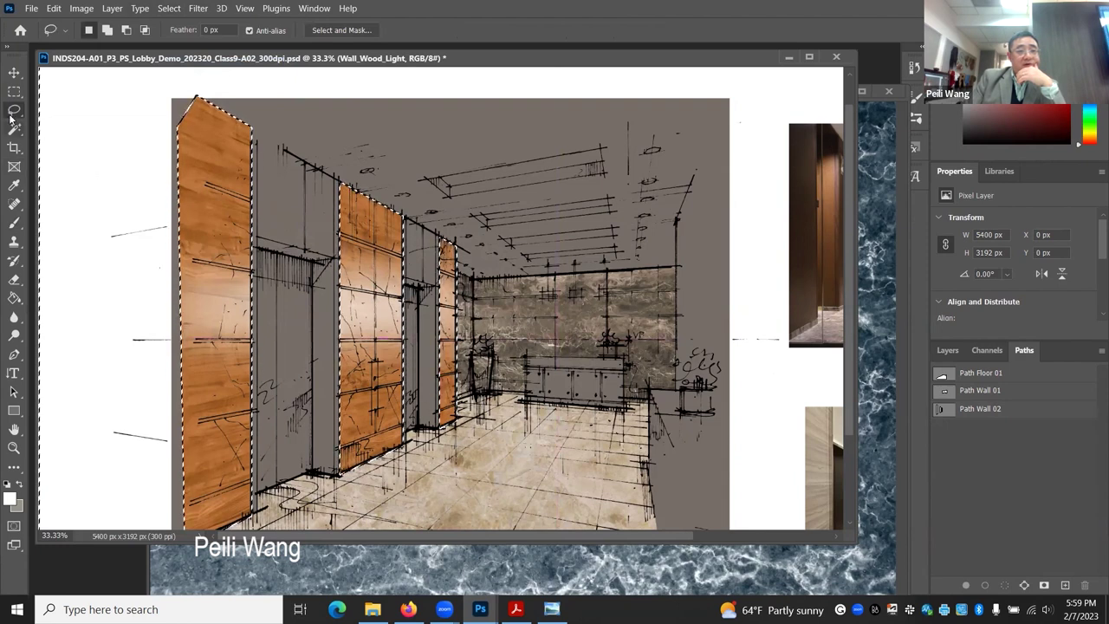
{"action": "left_click", "coordinate": [131, 183]}
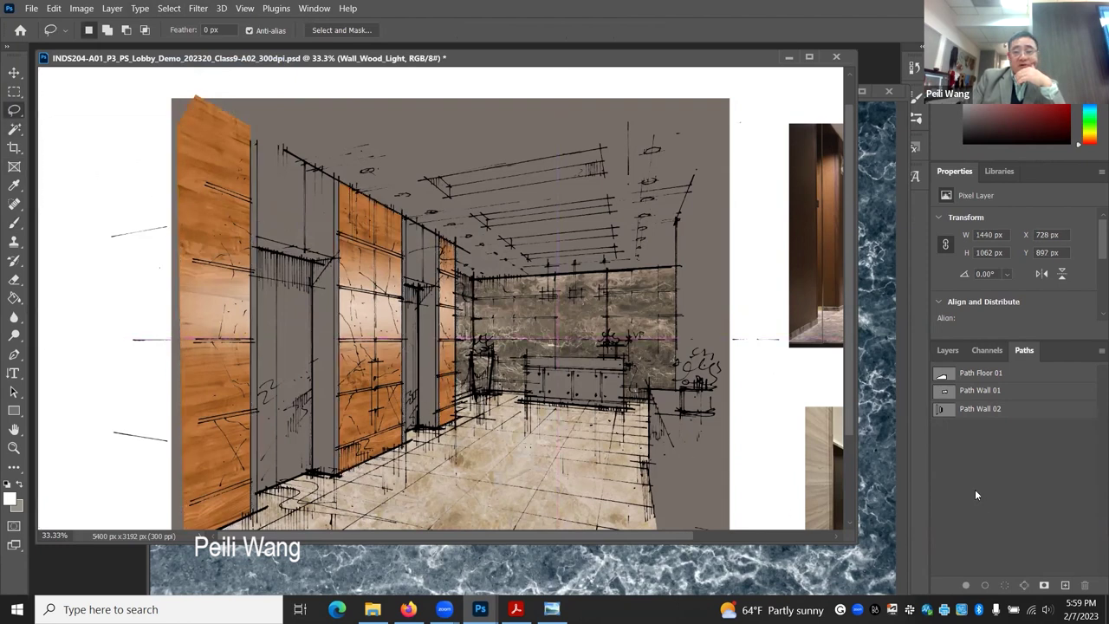
{"action": "left_click", "coordinate": [947, 350]}
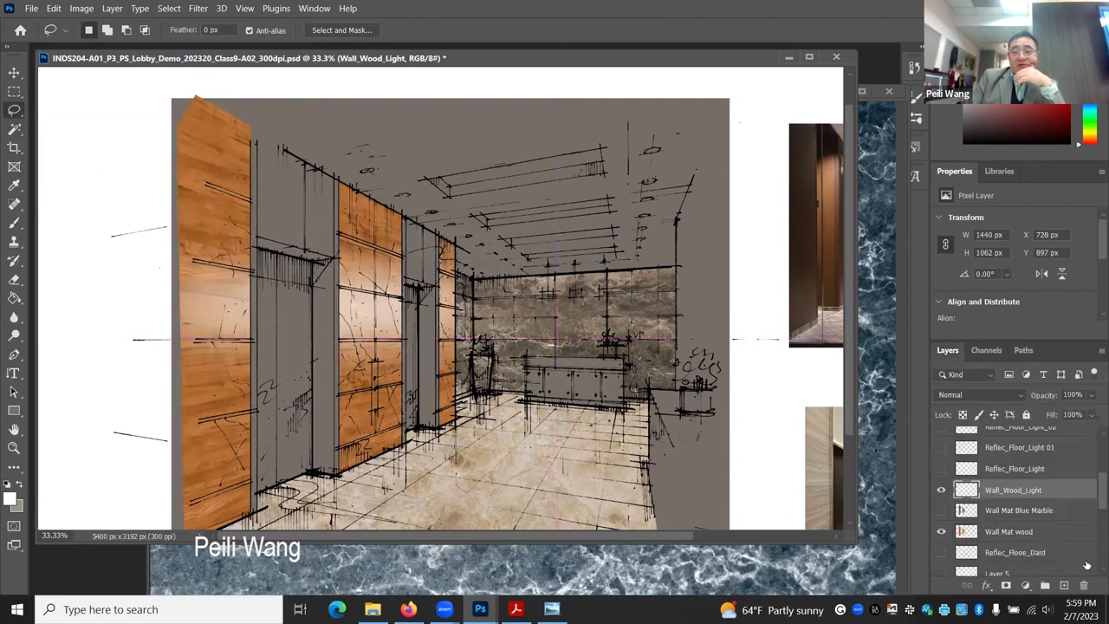
{"action": "left_click", "coordinate": [941, 490]}
{"action": "left_click", "coordinate": [941, 490]}
{"action": "left_click", "coordinate": [942, 490]}
{"action": "left_click", "coordinate": [941, 490]}
{"action": "left_click", "coordinate": [941, 490]}
{"action": "left_click", "coordinate": [941, 490]}
{"action": "left_click", "coordinate": [941, 490]}
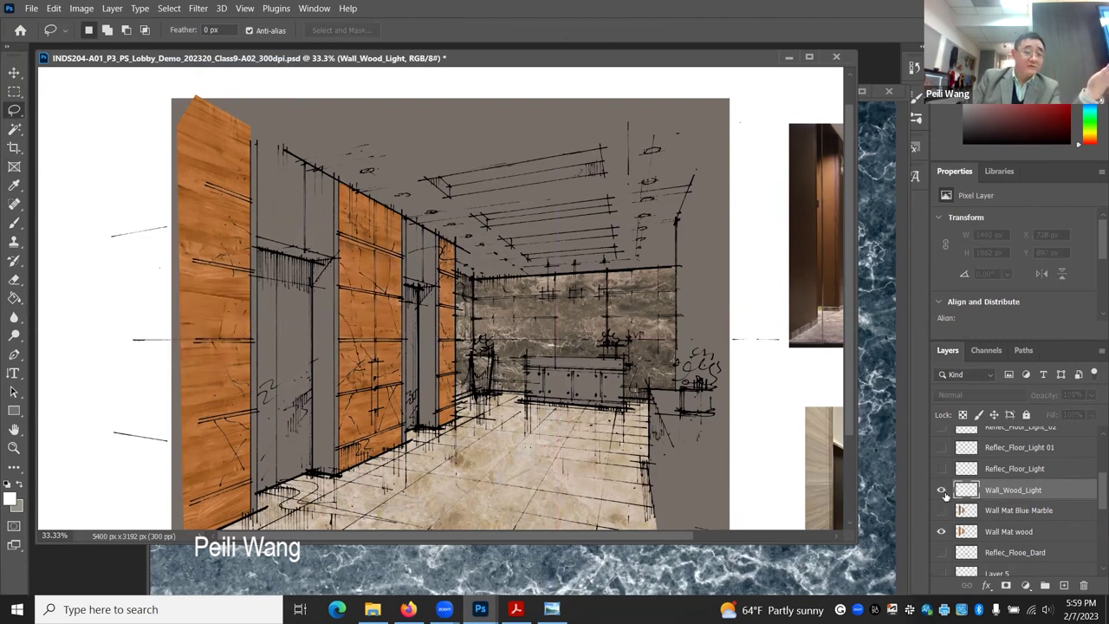
{"action": "left_click", "coordinate": [942, 490]}
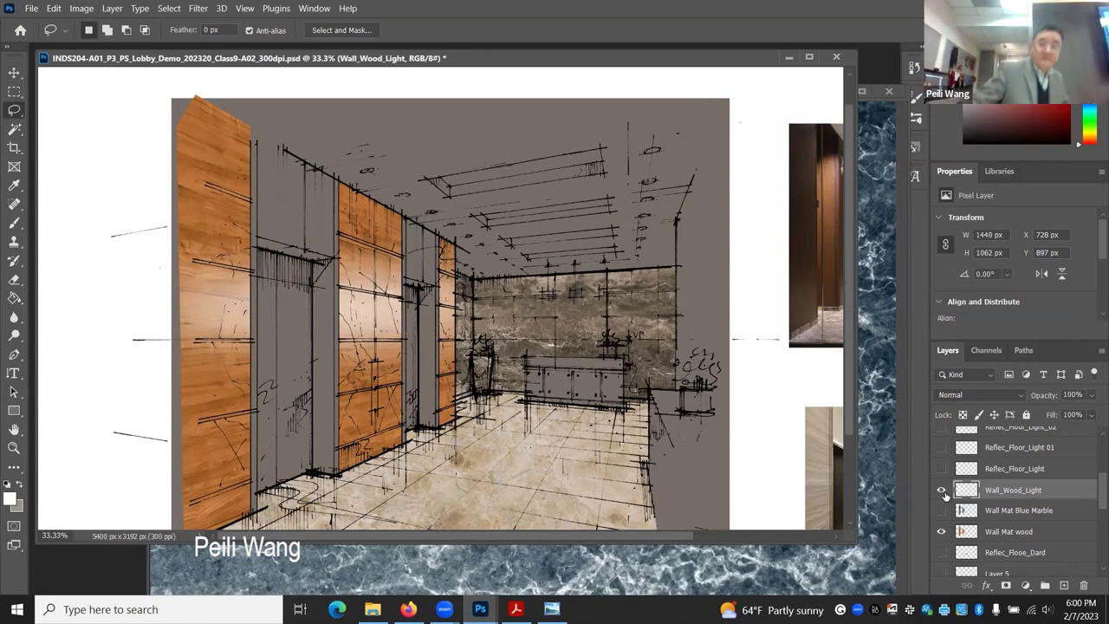
{"action": "left_click", "coordinate": [31, 8]}
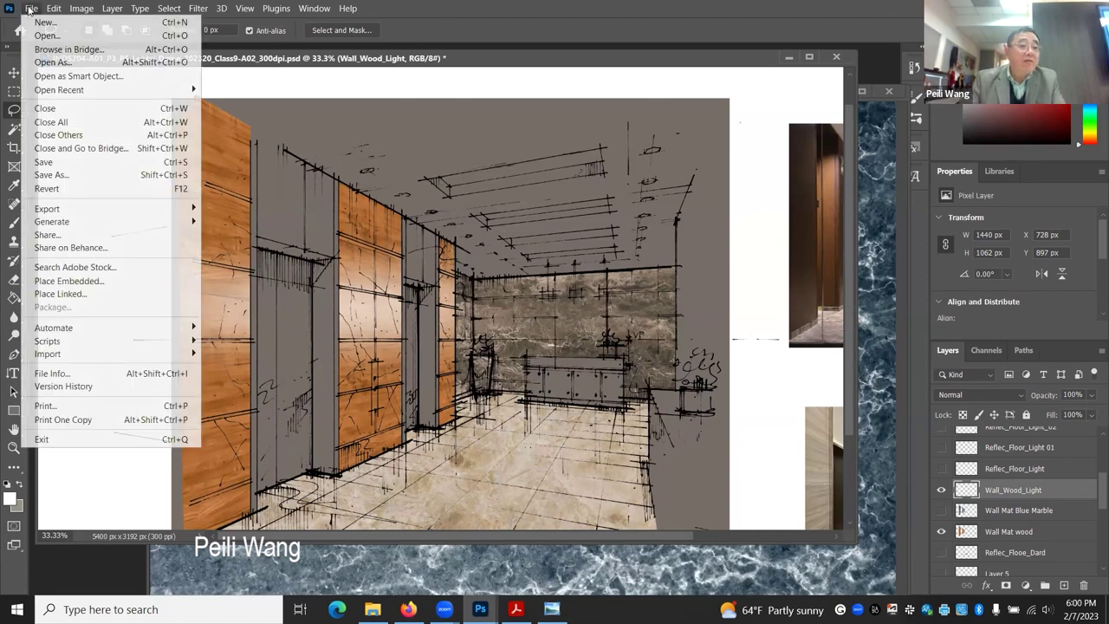
{"action": "left_click", "coordinate": [276, 254]}
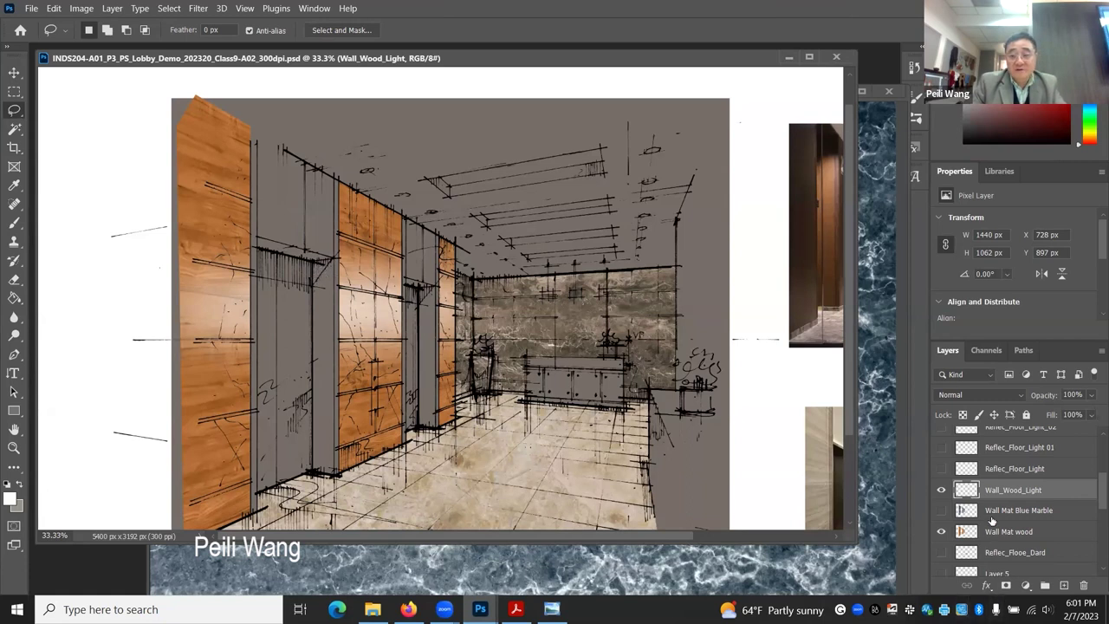
- Hide the FL Marble floor and the Backwall_Mable_01 marble back wall layers
{"action": "scroll", "coordinate": [1091, 492], "scroll_direction": "down", "scroll_amount": 5}
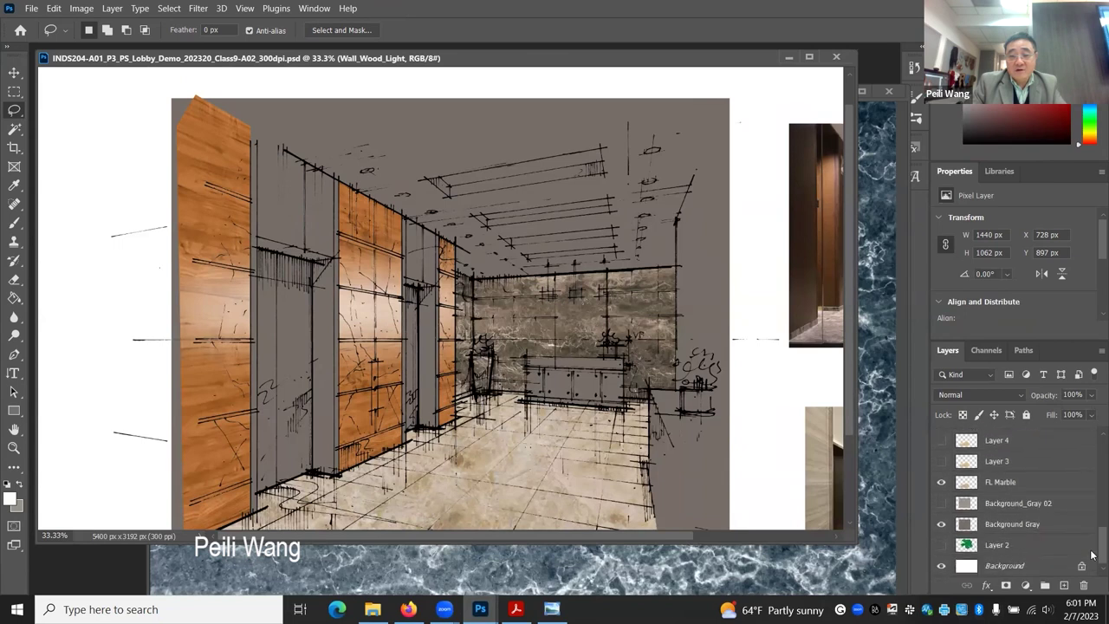
{"action": "scroll", "coordinate": [1092, 545], "scroll_direction": "up", "scroll_amount": 2}
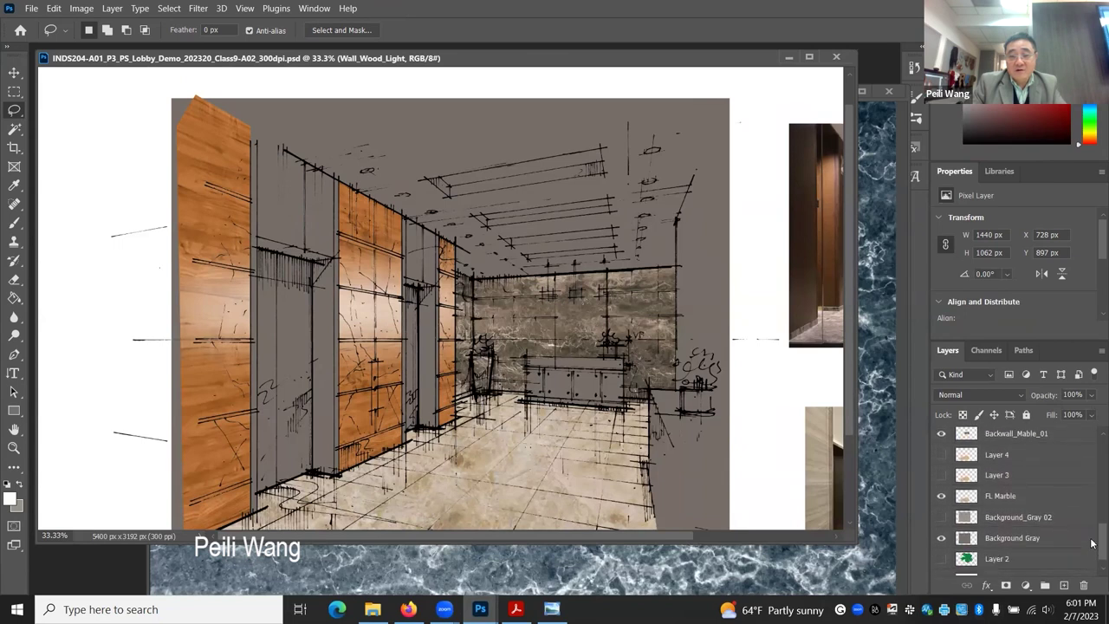
{"action": "scroll", "coordinate": [1091, 538], "scroll_direction": "up", "scroll_amount": 1}
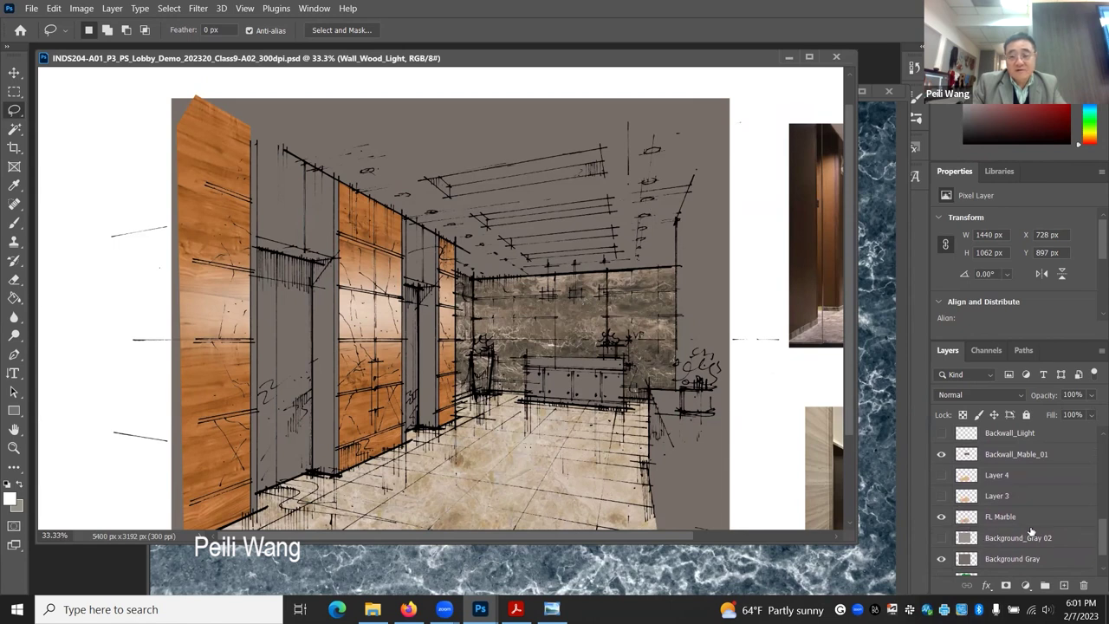
{"action": "scroll", "coordinate": [1092, 541], "scroll_direction": "down", "scroll_amount": 2}
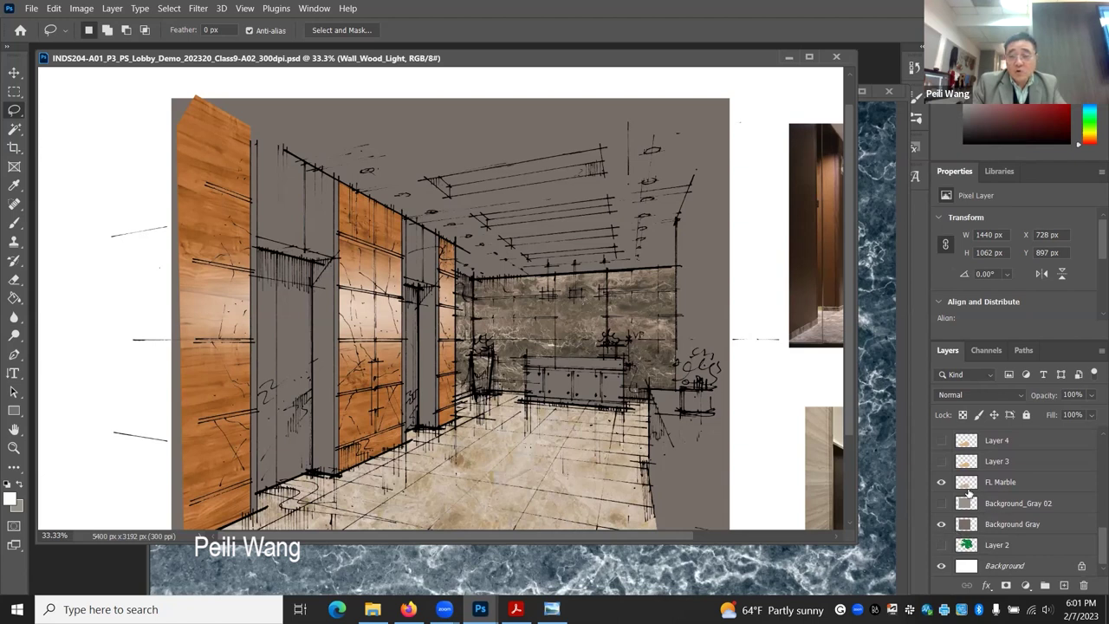
{"action": "left_click", "coordinate": [941, 482]}
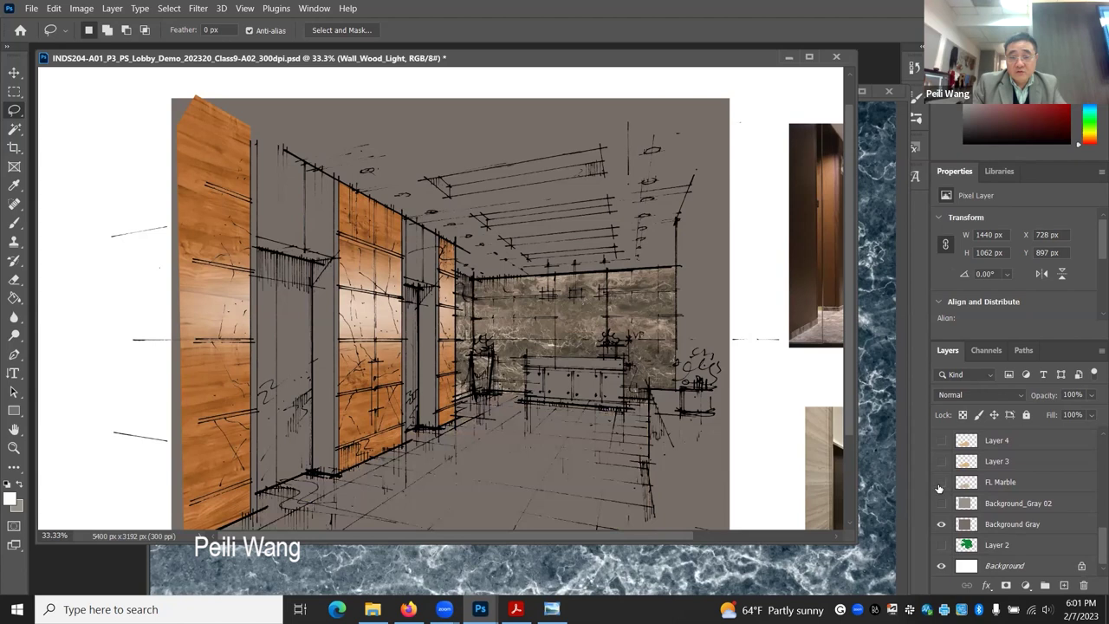
{"action": "scroll", "coordinate": [1091, 546], "scroll_direction": "up", "scroll_amount": 5}
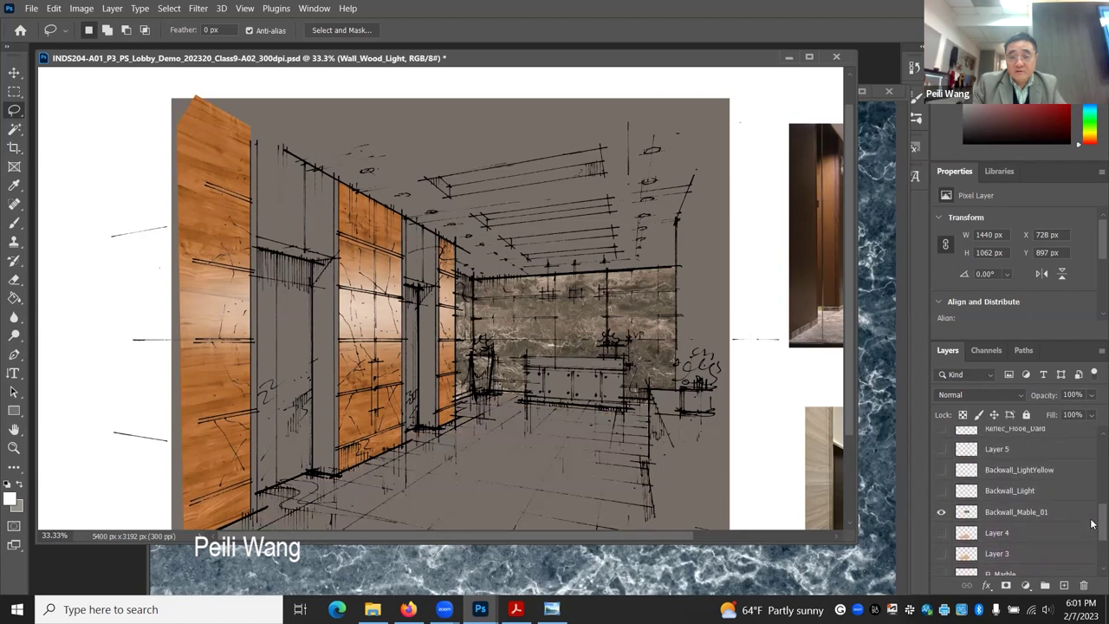
{"action": "left_click", "coordinate": [942, 511]}
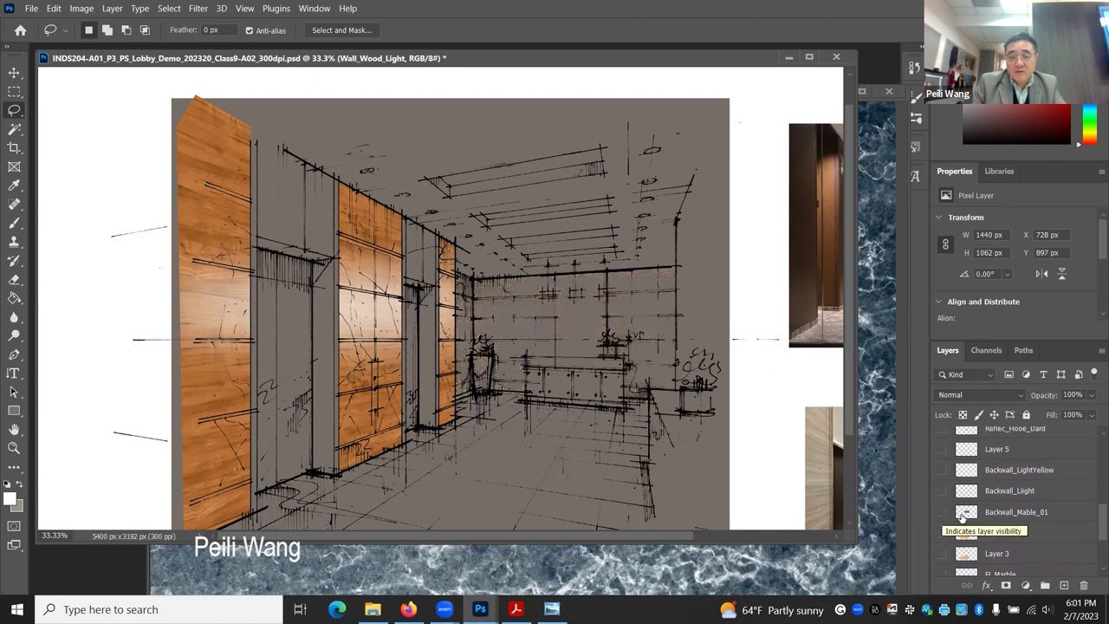
- Hide the Wall Mat wood texture and the Wall_Wood_Light glow layers
{"action": "scroll", "coordinate": [1092, 537], "scroll_direction": "down", "scroll_amount": 3}
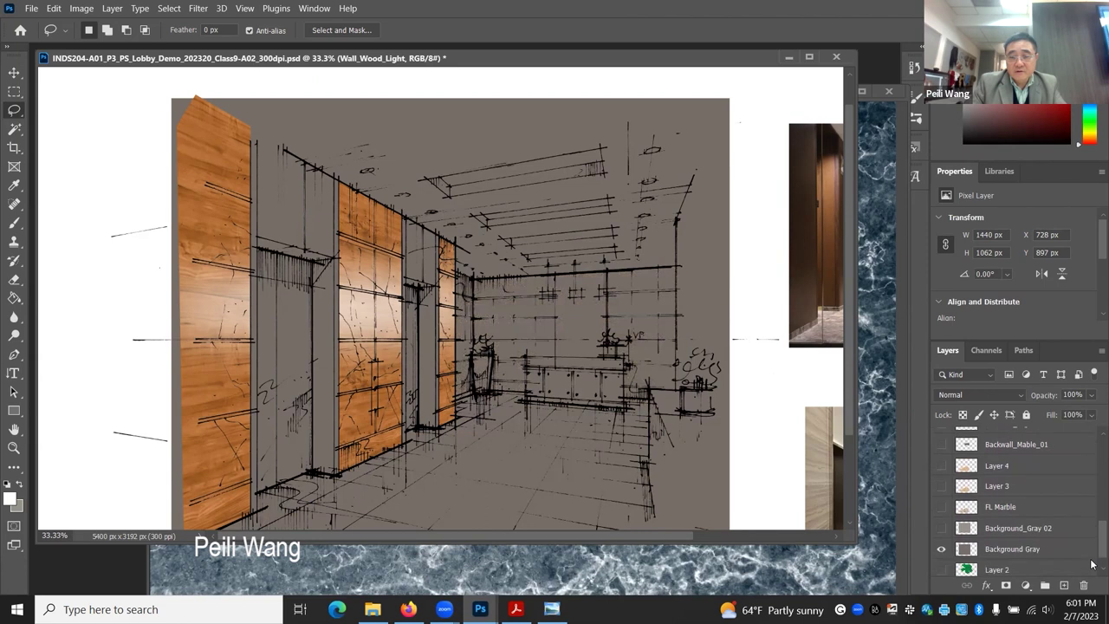
{"action": "scroll", "coordinate": [1092, 530], "scroll_direction": "up", "scroll_amount": 3}
{"action": "scroll", "coordinate": [1092, 528], "scroll_direction": "up", "scroll_amount": 2}
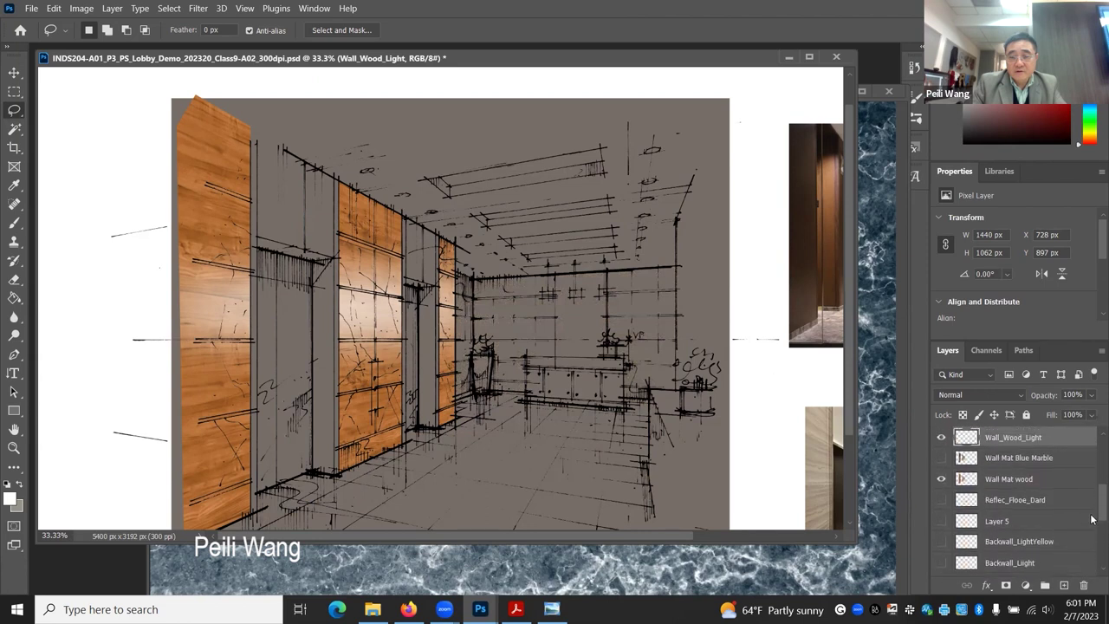
{"action": "left_click", "coordinate": [941, 491]}
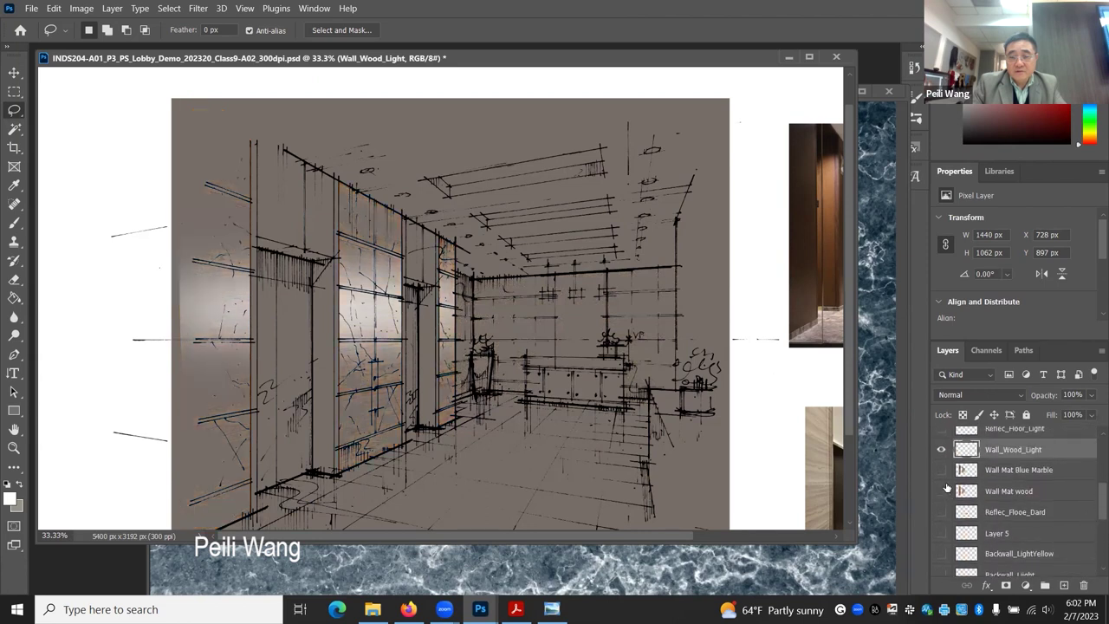
{"action": "left_click", "coordinate": [941, 449]}
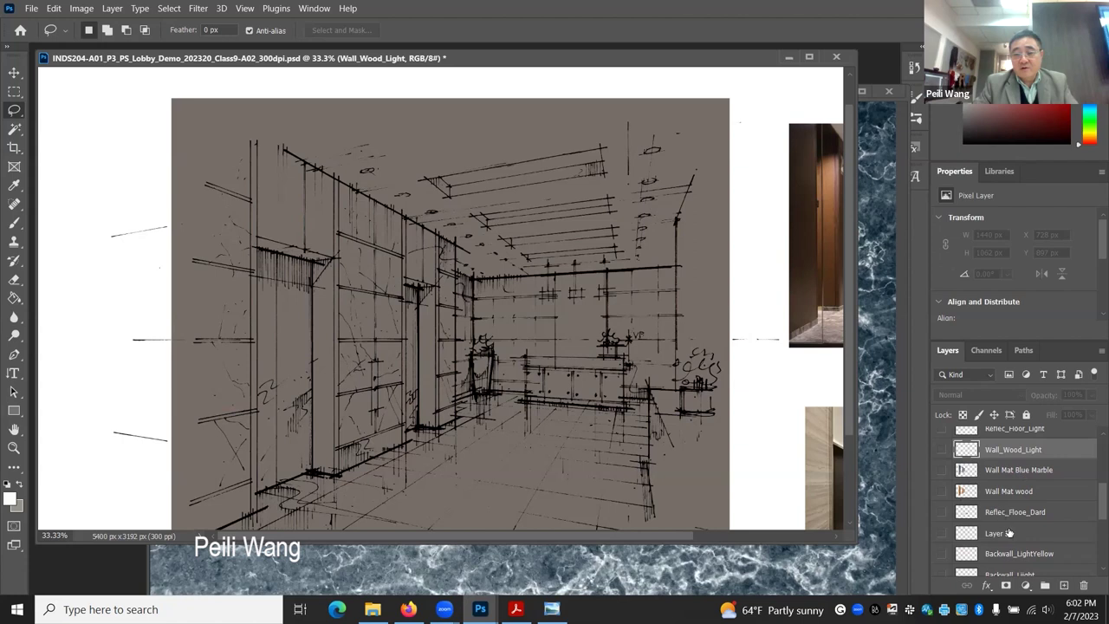
{"action": "scroll", "coordinate": [1090, 501], "scroll_direction": "down", "scroll_amount": 5}
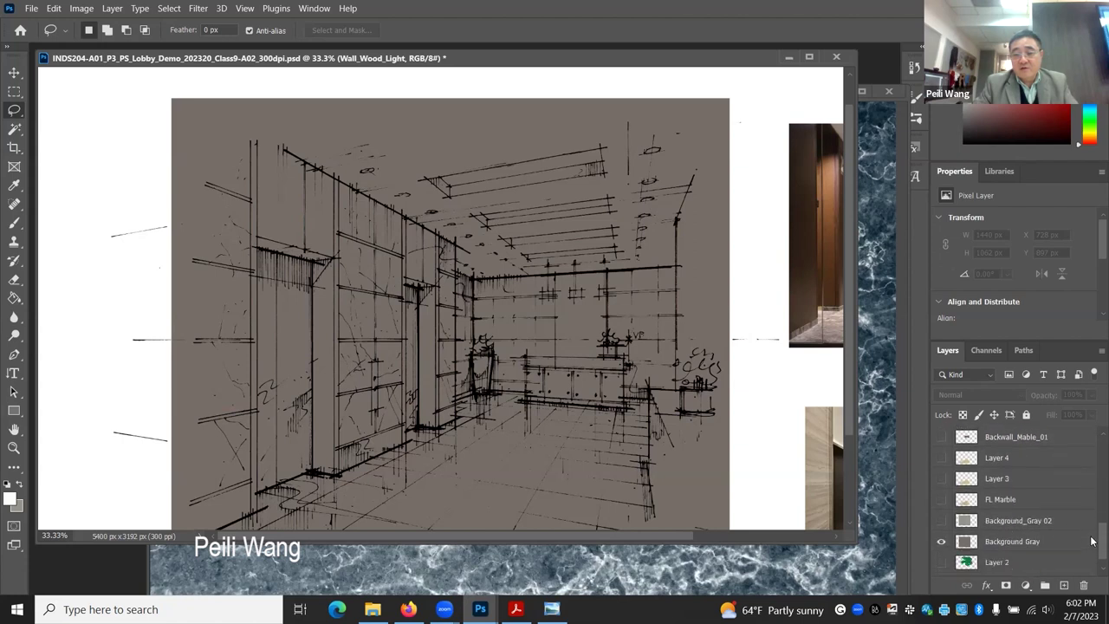
{"action": "scroll", "coordinate": [1091, 540], "scroll_direction": "up", "scroll_amount": 1}
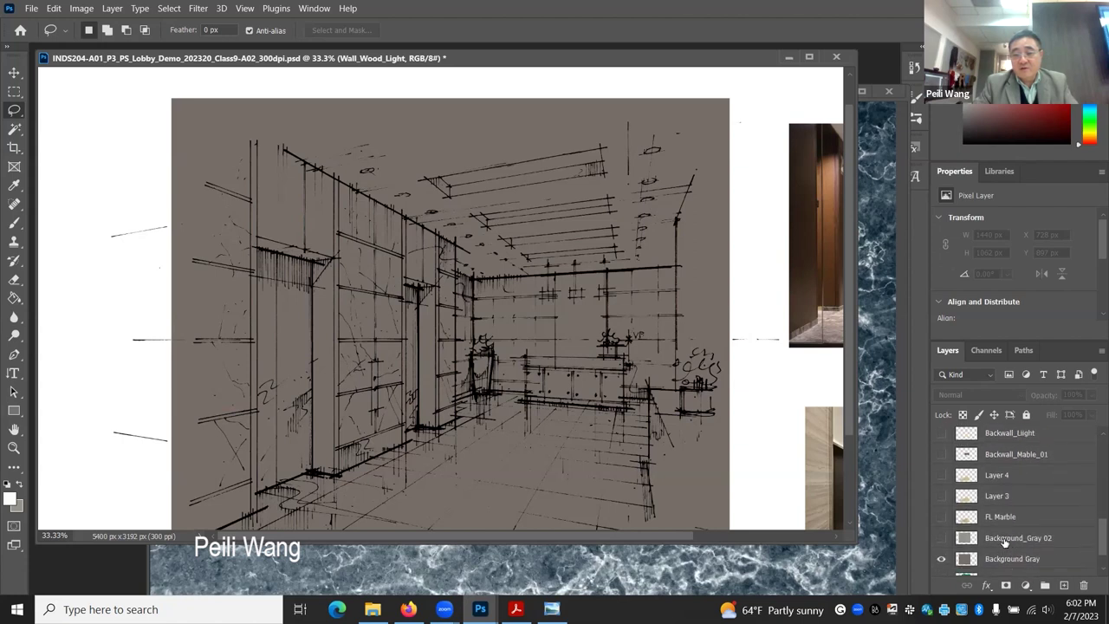
- Add an empty layer above Background_Gray 02 and name it Door
{"action": "left_click", "coordinate": [1018, 537]}
{"action": "left_click", "coordinate": [1064, 585]}
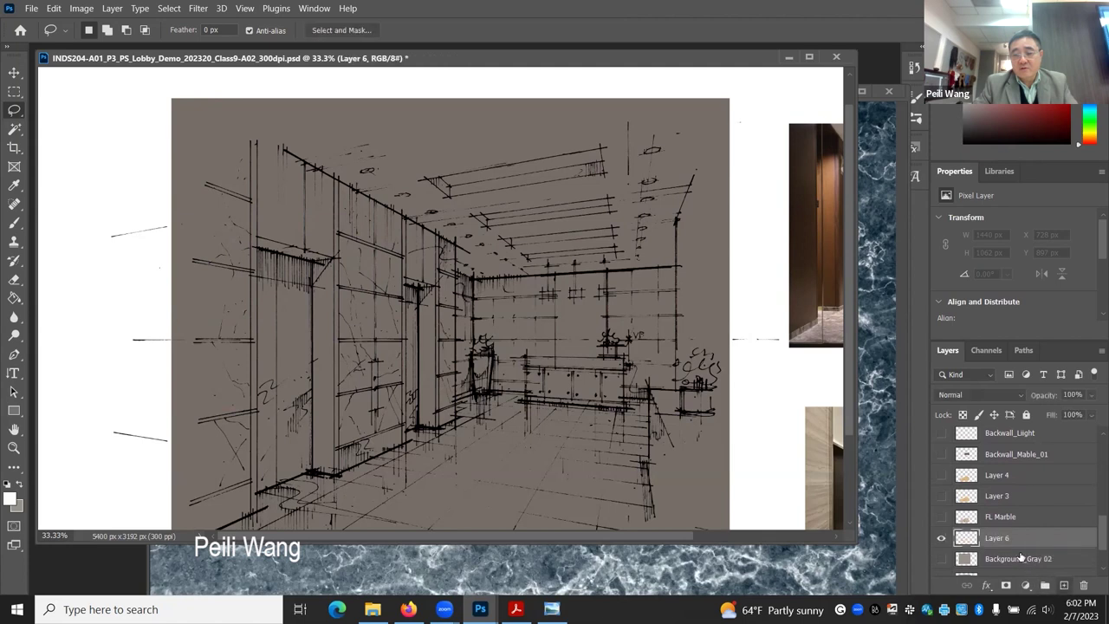
{"action": "double_click", "coordinate": [1004, 537]}
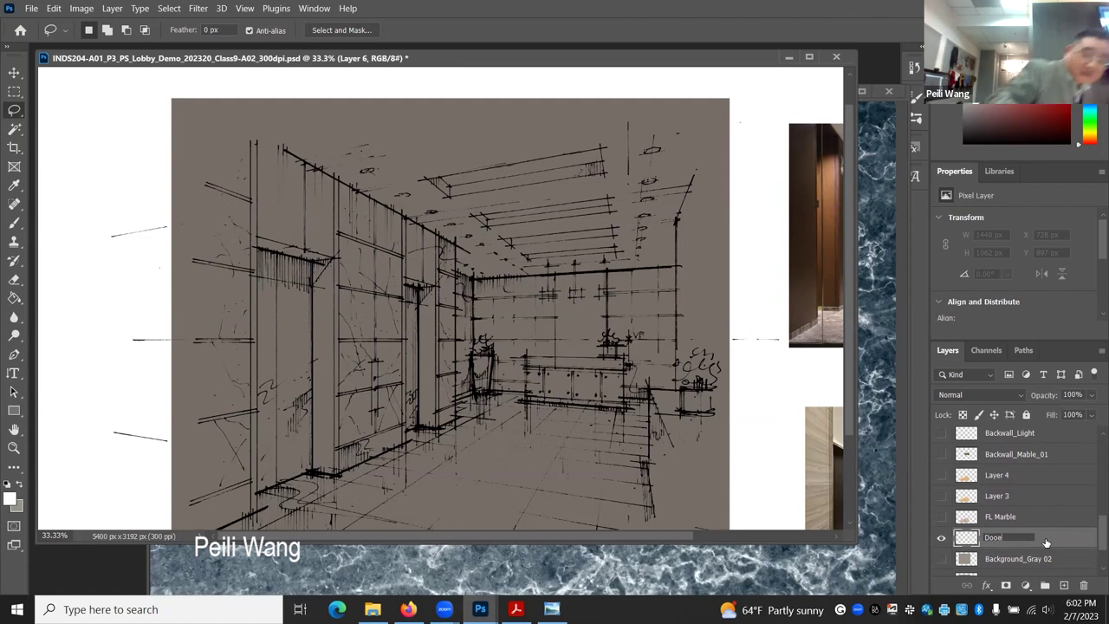
{"action": "key", "text": "BackSpace"}
{"action": "type", "text": "r"}
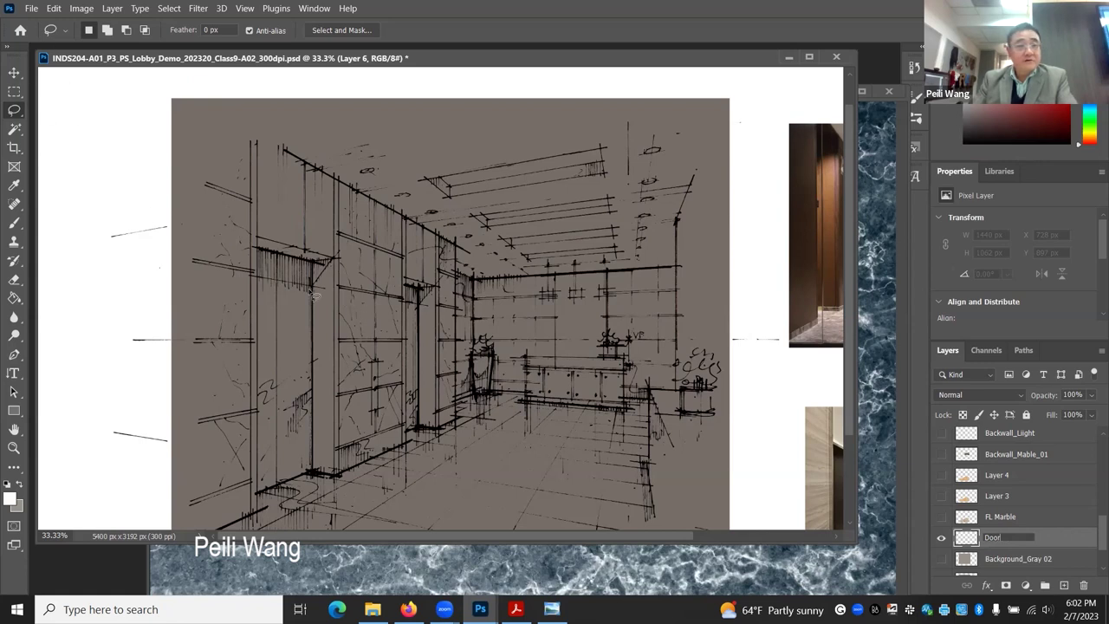
{"action": "key", "text": "Return"}
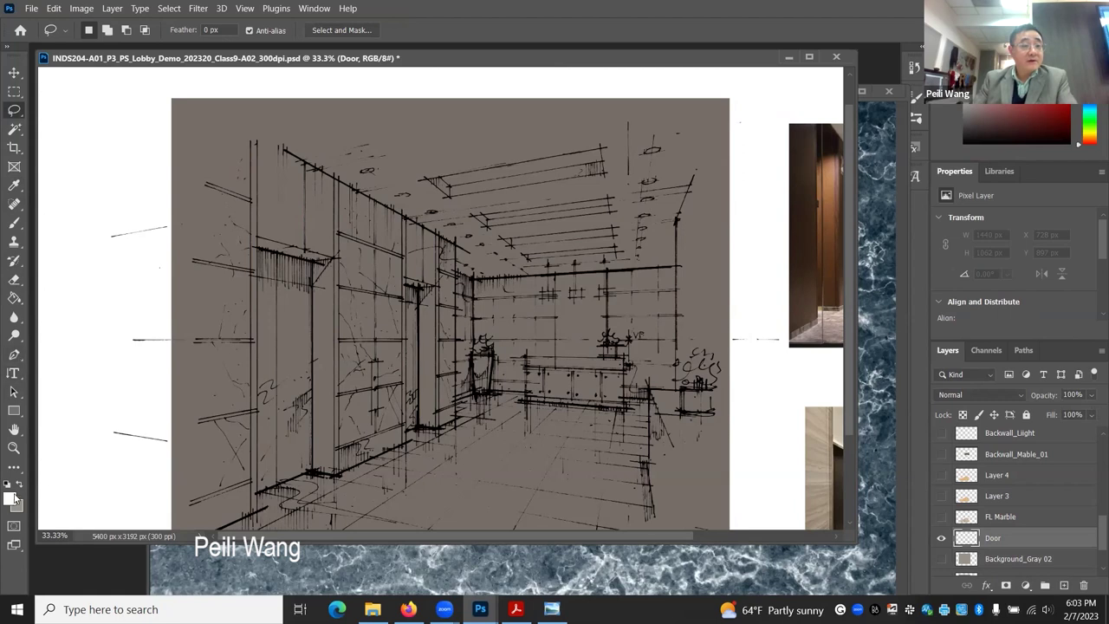
{"action": "left_click", "coordinate": [17, 225]}
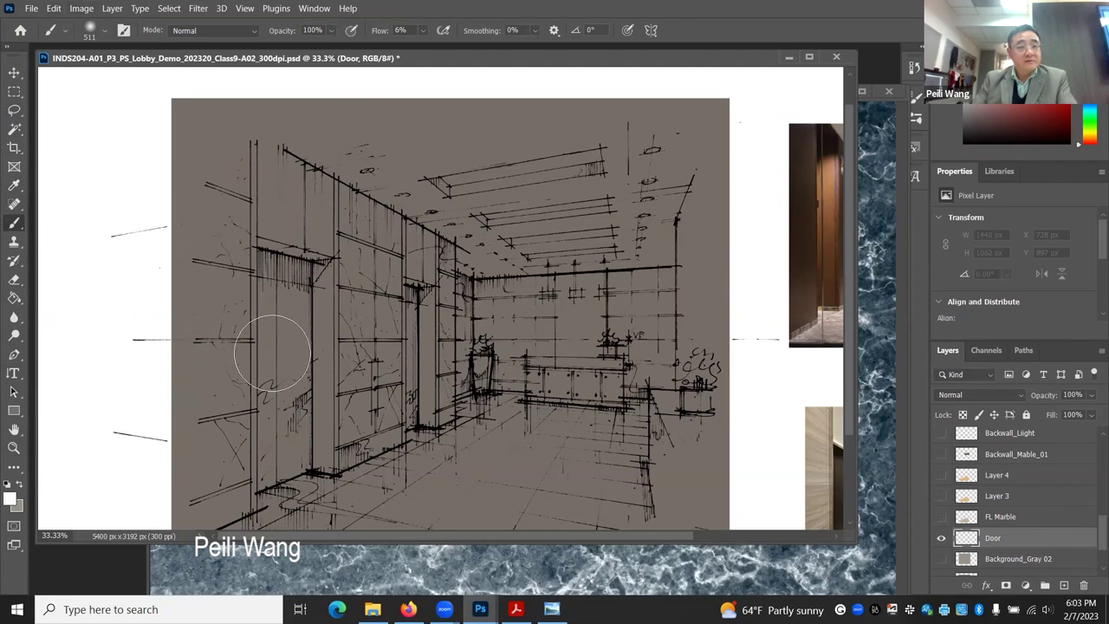
{"action": "mouse_move", "coordinate": [248, 339]}
{"action": "left_mouse_down"}
{"action": "mouse_move", "coordinate": [299, 335]}
{"action": "mouse_move", "coordinate": [254, 349]}
{"action": "mouse_move", "coordinate": [294, 341]}
{"action": "mouse_move", "coordinate": [245, 358]}
{"action": "mouse_move", "coordinate": [285, 347]}
{"action": "mouse_move", "coordinate": [250, 375]}
{"action": "mouse_move", "coordinate": [295, 346]}
{"action": "mouse_move", "coordinate": [275, 352]}
{"action": "mouse_move", "coordinate": [431, 354]}
{"action": "left_mouse_up"}
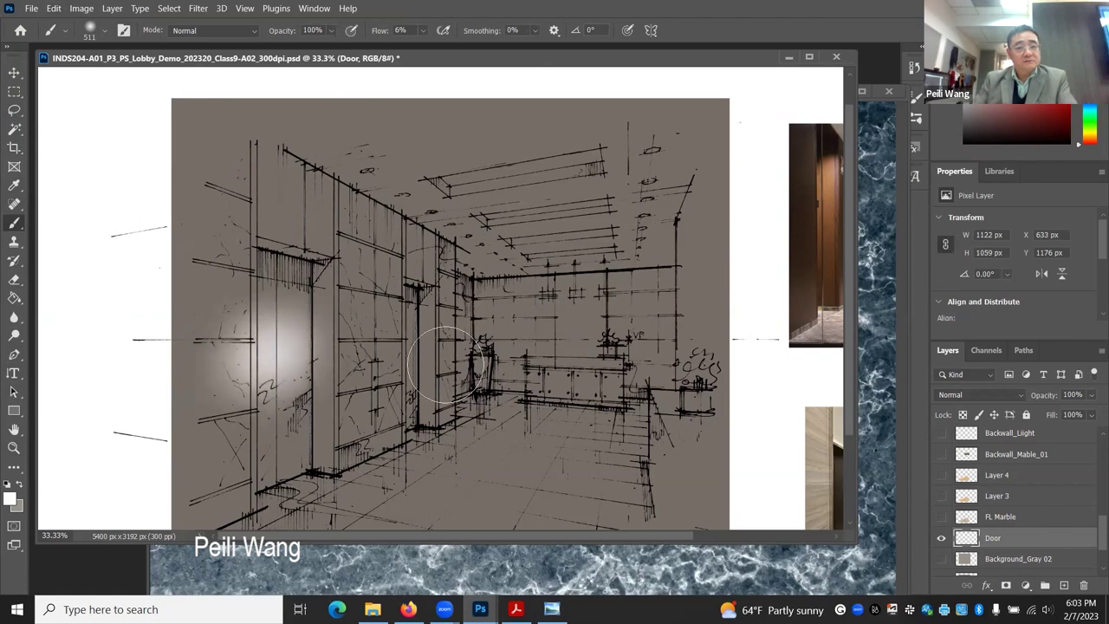
{"action": "left_click", "coordinate": [107, 32]}
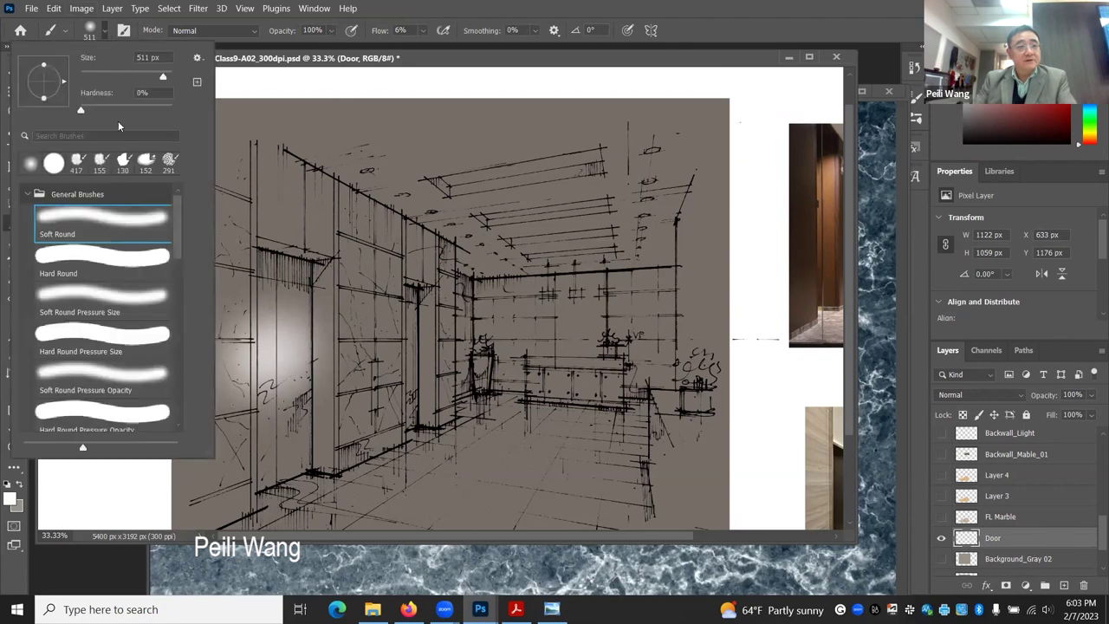
{"action": "left_click_drag", "start_coordinate": [163, 79], "coordinate": [139, 79]}
{"action": "left_click", "coordinate": [394, 344]}
{"action": "mouse_move", "coordinate": [396, 347]}
{"action": "left_mouse_down"}
{"action": "mouse_move", "coordinate": [405, 333]}
{"action": "mouse_move", "coordinate": [407, 345]}
{"action": "left_mouse_up"}
{"action": "mouse_move", "coordinate": [236, 361]}
{"action": "left_mouse_down"}
{"action": "mouse_move", "coordinate": [299, 343]}
{"action": "mouse_move", "coordinate": [242, 374]}
{"action": "mouse_move", "coordinate": [271, 368]}
{"action": "mouse_move", "coordinate": [259, 366]}
{"action": "mouse_move", "coordinate": [277, 386]}
{"action": "mouse_move", "coordinate": [249, 402]}
{"action": "mouse_move", "coordinate": [319, 361]}
{"action": "mouse_move", "coordinate": [220, 395]}
{"action": "mouse_move", "coordinate": [275, 398]}
{"action": "mouse_move", "coordinate": [233, 415]}
{"action": "mouse_move", "coordinate": [264, 426]}
{"action": "mouse_move", "coordinate": [336, 402]}
{"action": "mouse_move", "coordinate": [184, 472]}
{"action": "mouse_move", "coordinate": [245, 419]}
{"action": "mouse_move", "coordinate": [295, 339]}
{"action": "mouse_move", "coordinate": [228, 312]}
{"action": "mouse_move", "coordinate": [396, 317]}
{"action": "mouse_move", "coordinate": [403, 372]}
{"action": "left_mouse_up"}
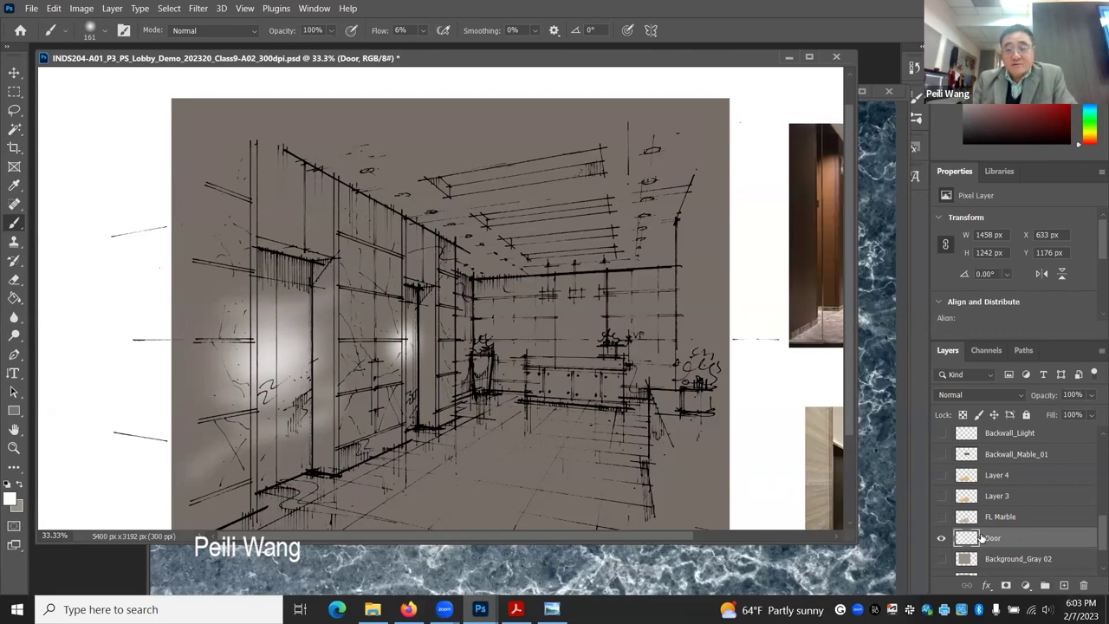
{"action": "left_click", "coordinate": [19, 487]}
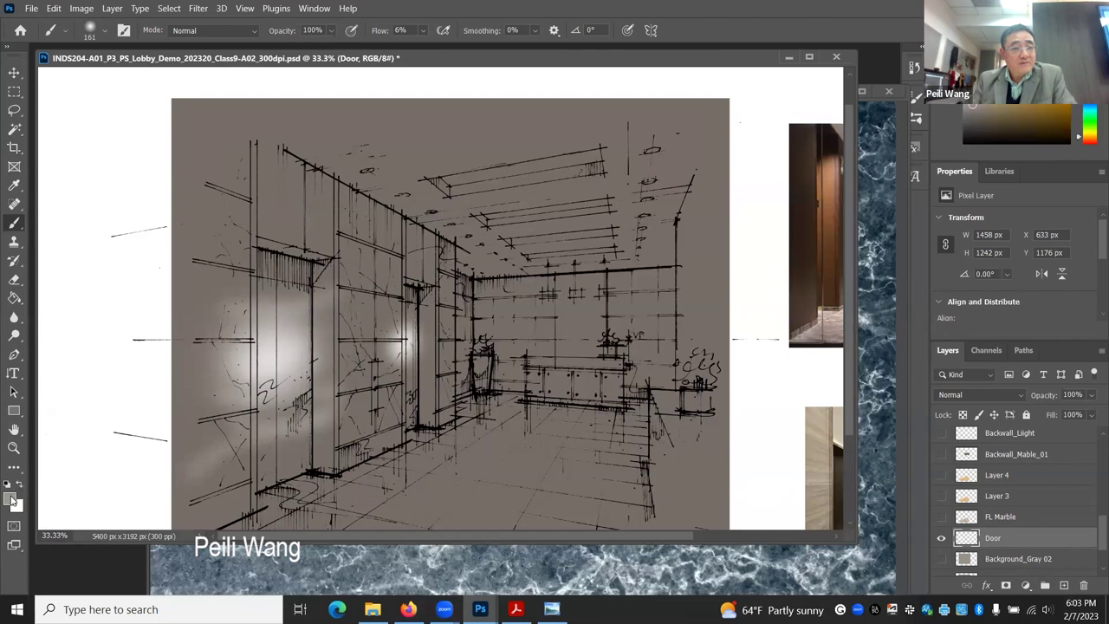
{"action": "left_click", "coordinate": [541, 160], "text": "alt"}
{"action": "mouse_move", "coordinate": [274, 254]}
{"action": "left_mouse_down"}
{"action": "mouse_move", "coordinate": [255, 247]}
{"action": "mouse_move", "coordinate": [279, 269]}
{"action": "mouse_move", "coordinate": [264, 258]}
{"action": "mouse_move", "coordinate": [290, 264]}
{"action": "mouse_move", "coordinate": [260, 256]}
{"action": "mouse_move", "coordinate": [278, 274]}
{"action": "left_mouse_up"}
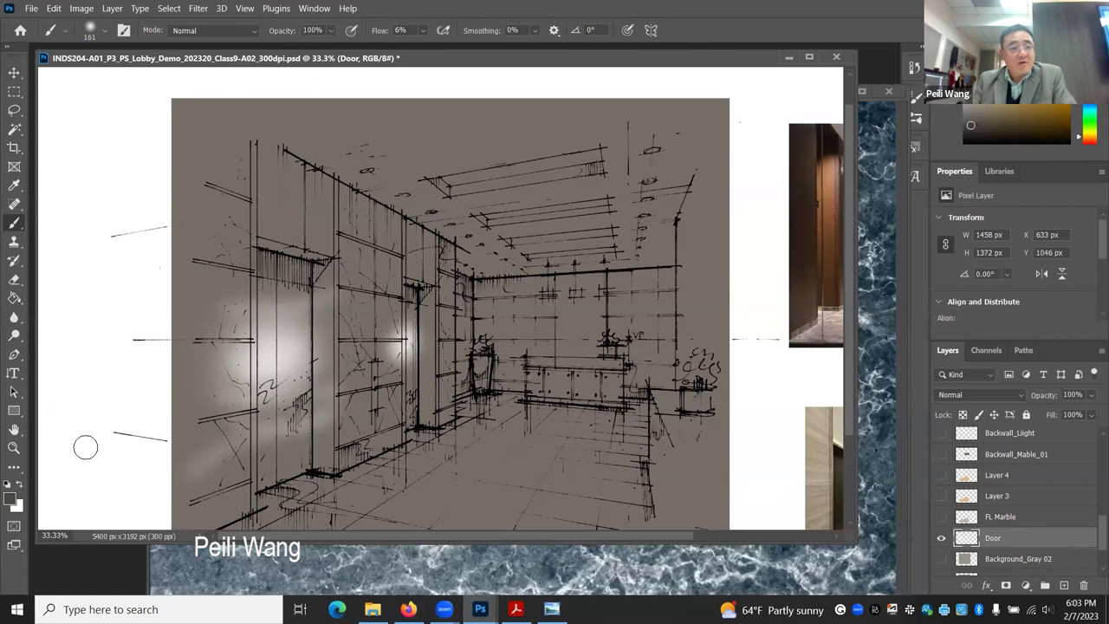
{"action": "left_click_drag", "start_coordinate": [421, 33], "coordinate": [434, 47]}
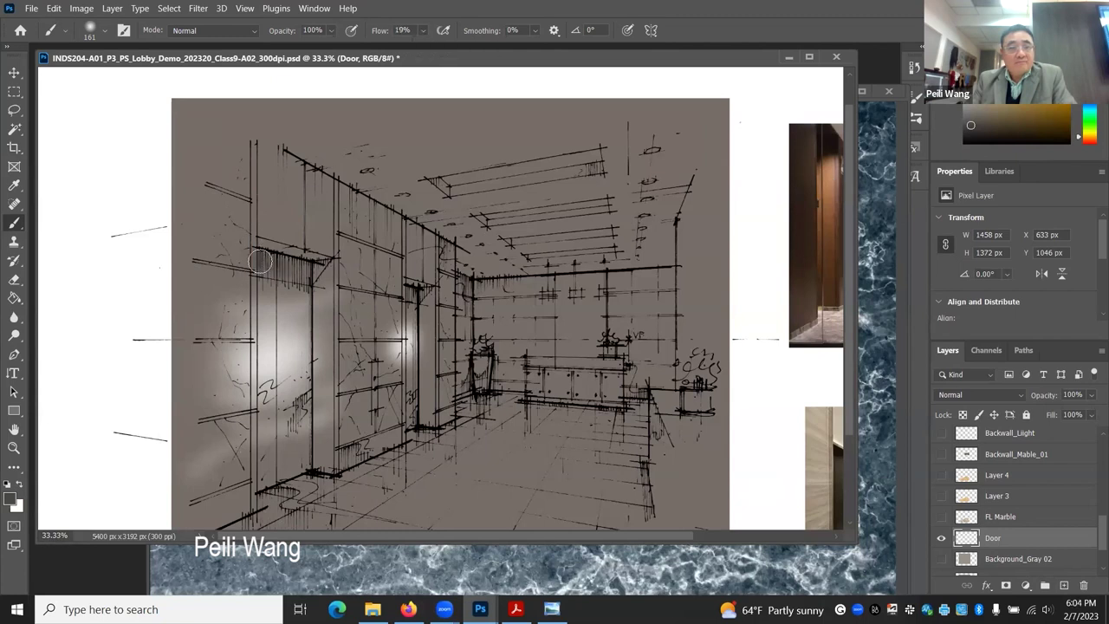
{"action": "mouse_move", "coordinate": [270, 263]}
{"action": "left_mouse_down"}
{"action": "mouse_move", "coordinate": [321, 270]}
{"action": "mouse_move", "coordinate": [297, 276]}
{"action": "left_mouse_up"}
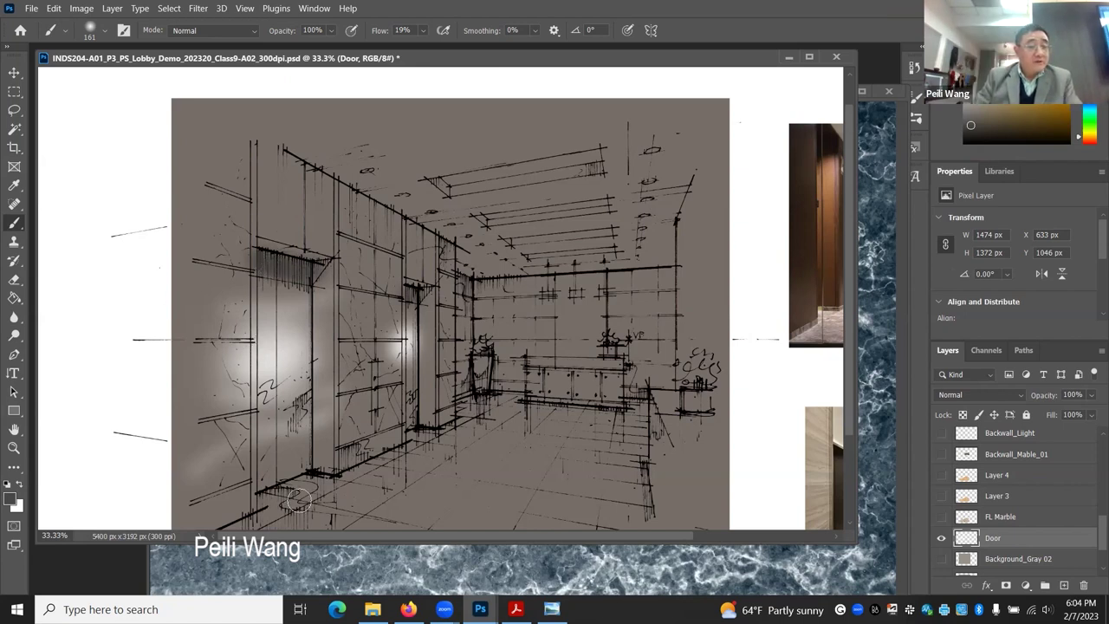
{"action": "left_click_drag", "start_coordinate": [286, 491], "coordinate": [271, 304]}
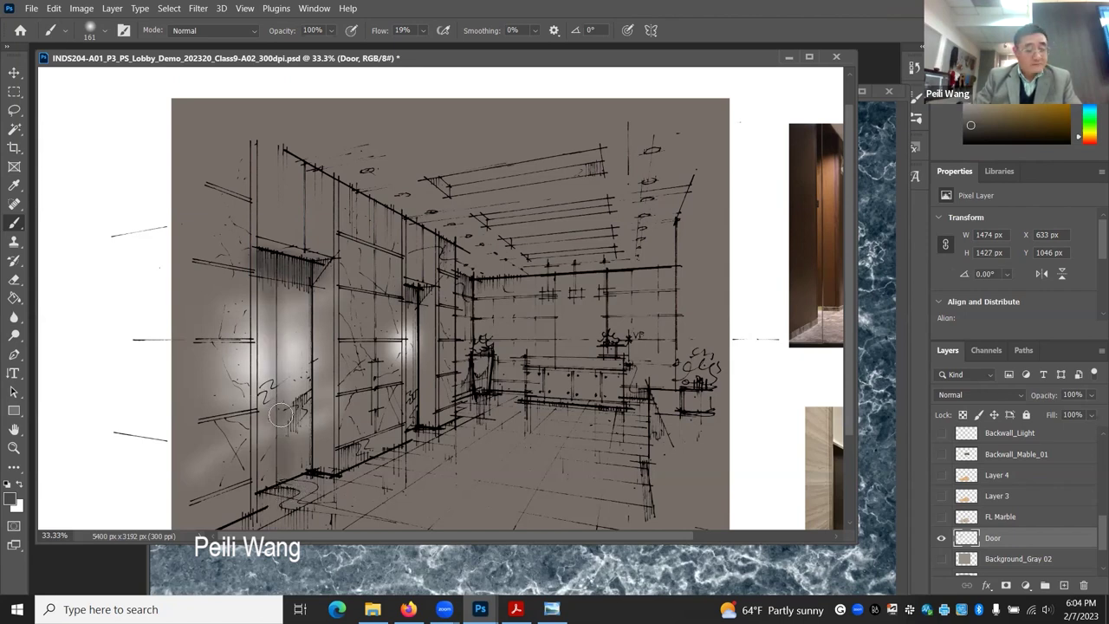
{"action": "key", "text": "ctrl+z"}
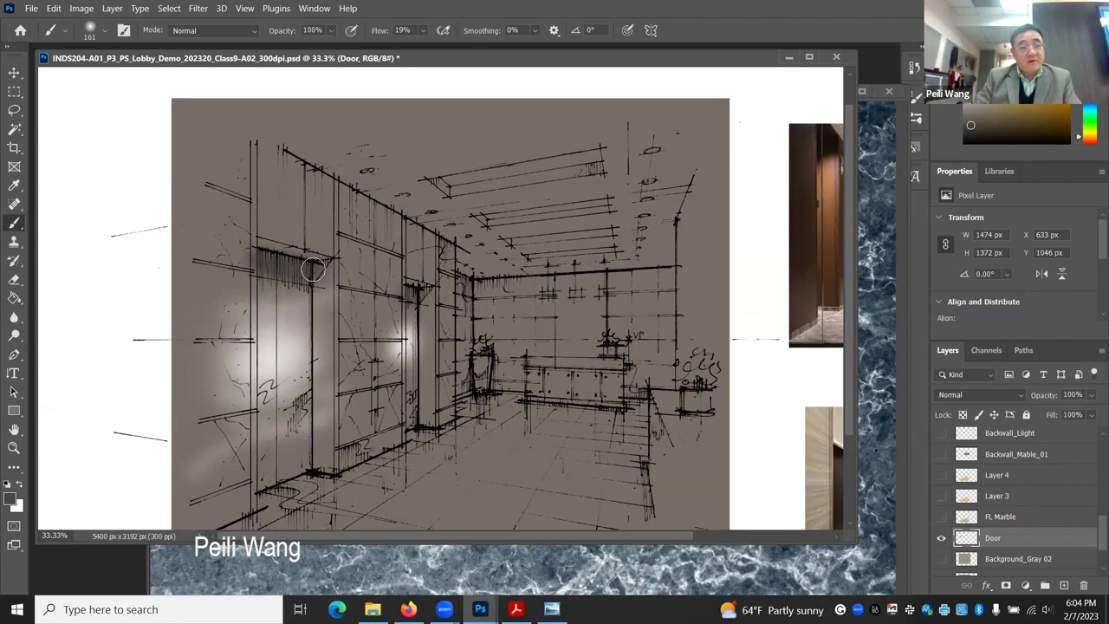
{"action": "left_click_drag", "start_coordinate": [310, 475], "coordinate": [301, 293]}
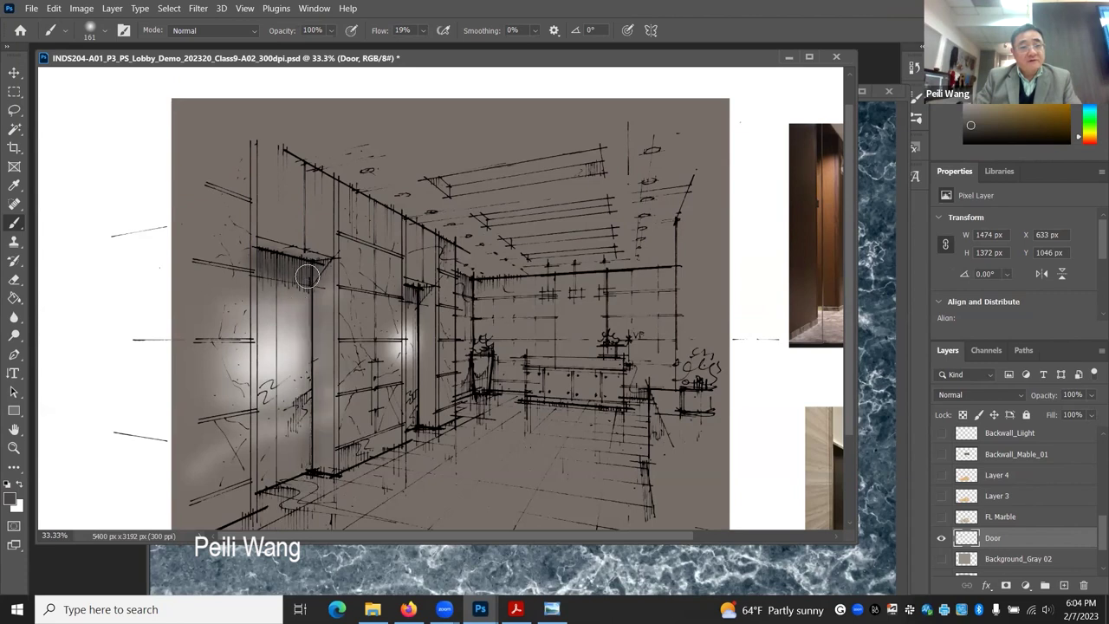
{"action": "left_click", "coordinate": [313, 472], "text": "shift"}
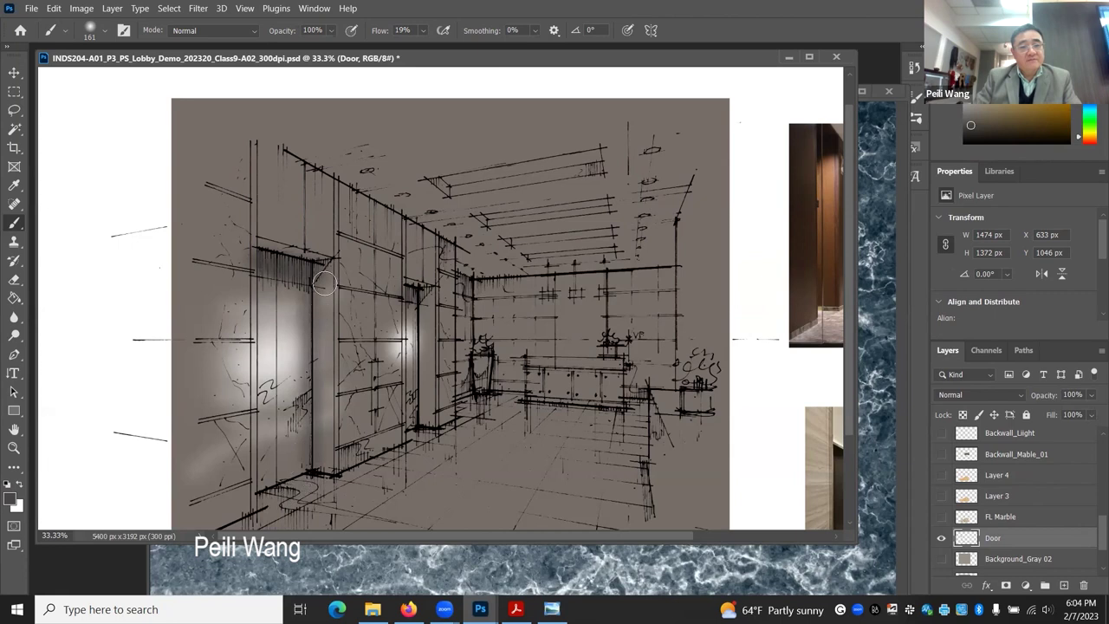
{"action": "left_click", "coordinate": [318, 472], "text": "shift"}
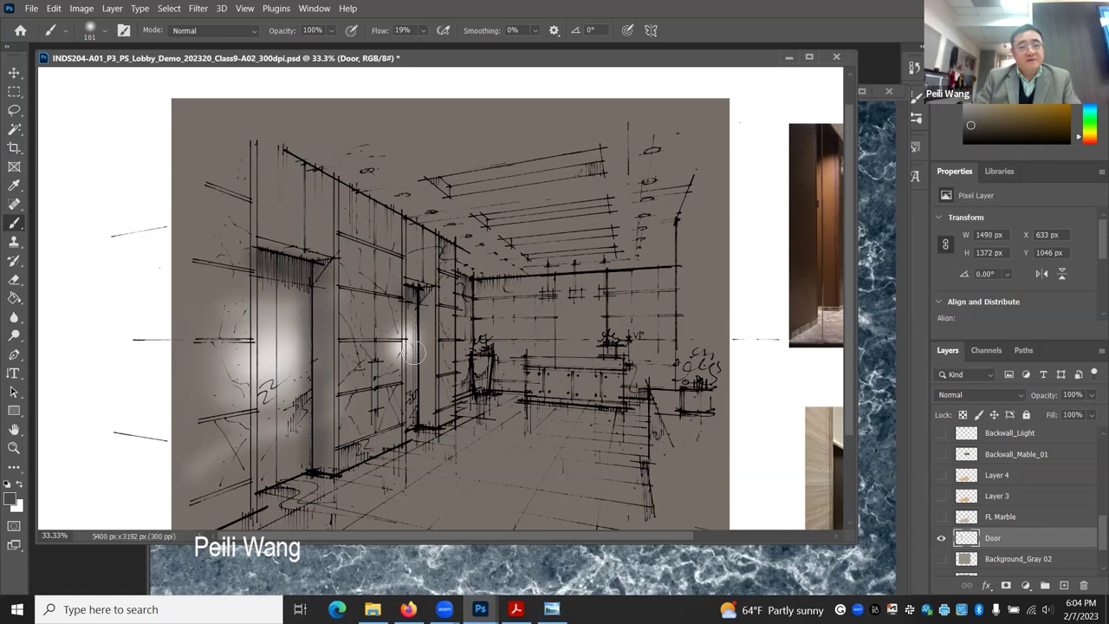
{"action": "left_click", "coordinate": [422, 429], "text": "shift"}
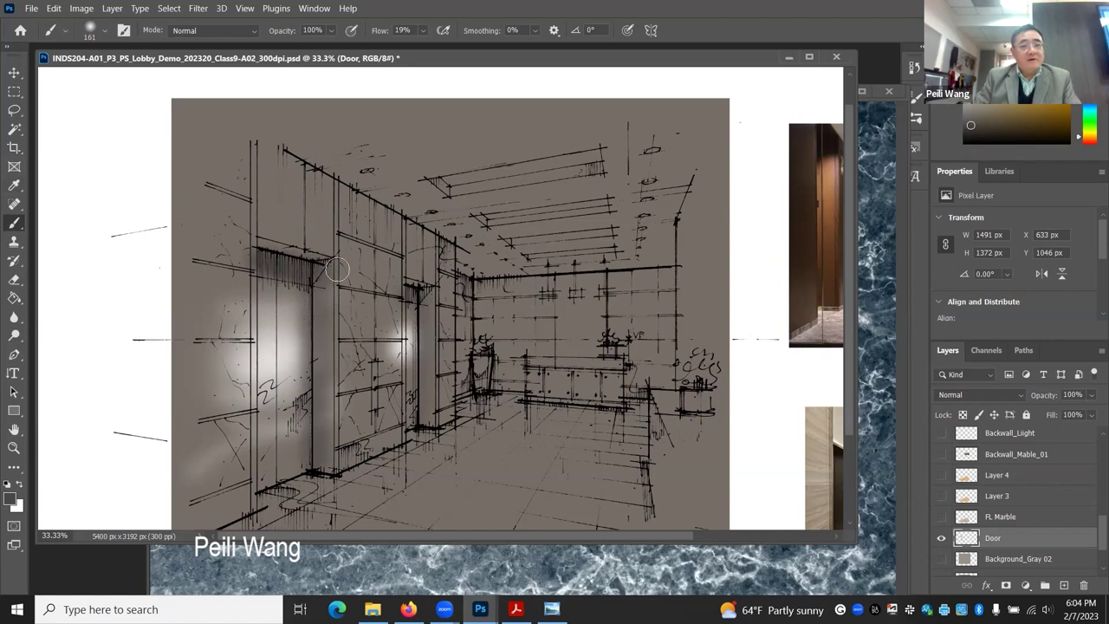
{"action": "left_click", "coordinate": [941, 538]}
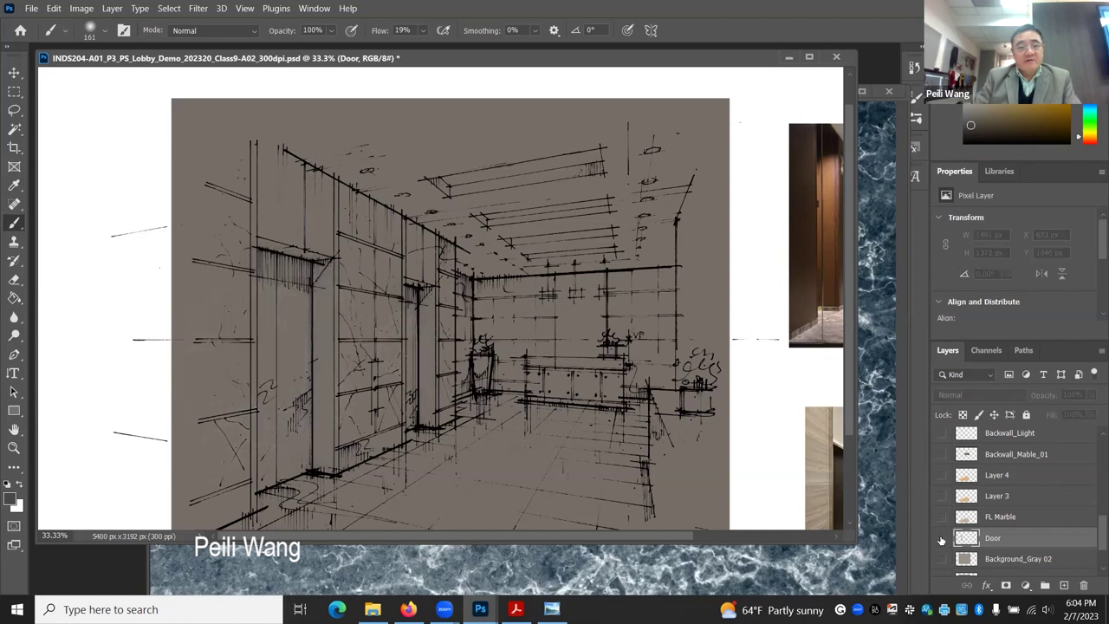
{"action": "left_click", "coordinate": [941, 538]}
{"action": "left_click", "coordinate": [941, 538]}
{"action": "left_click", "coordinate": [942, 538]}
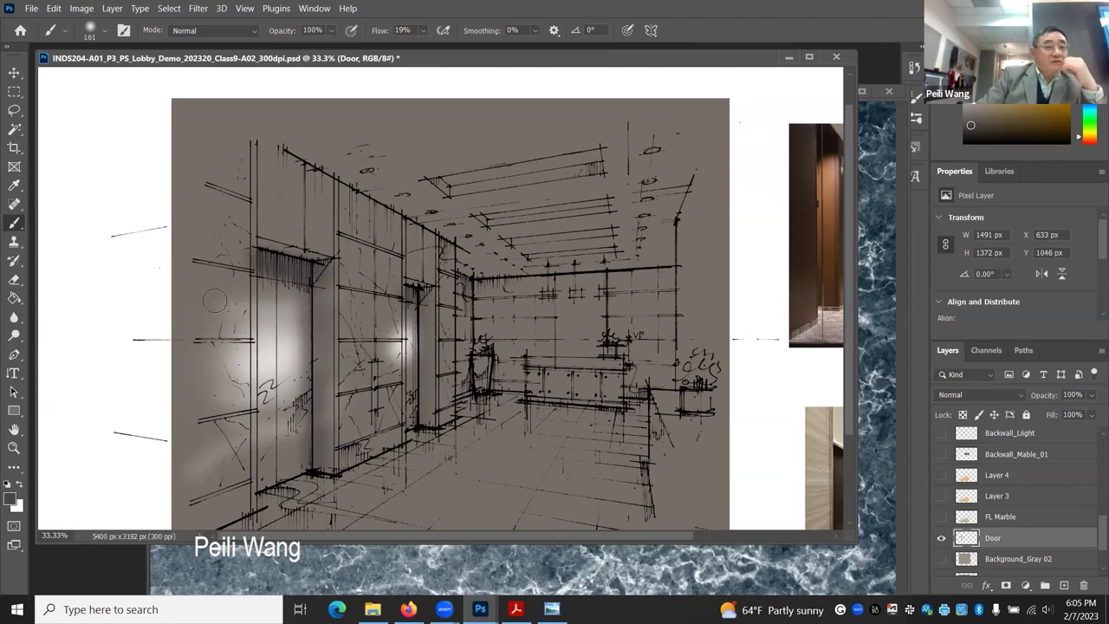
- Create a new layer above Door and name it Door Frame
{"action": "left_click", "coordinate": [1064, 585]}
{"action": "double_click", "coordinate": [996, 538]}
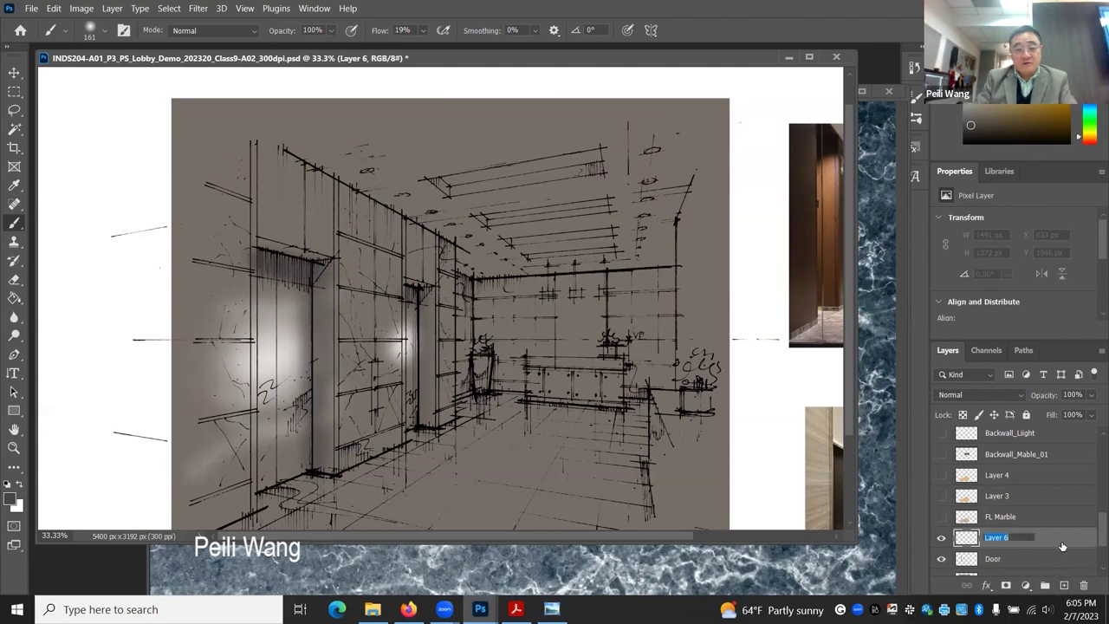
{"action": "type", "text": "Door Frame"}
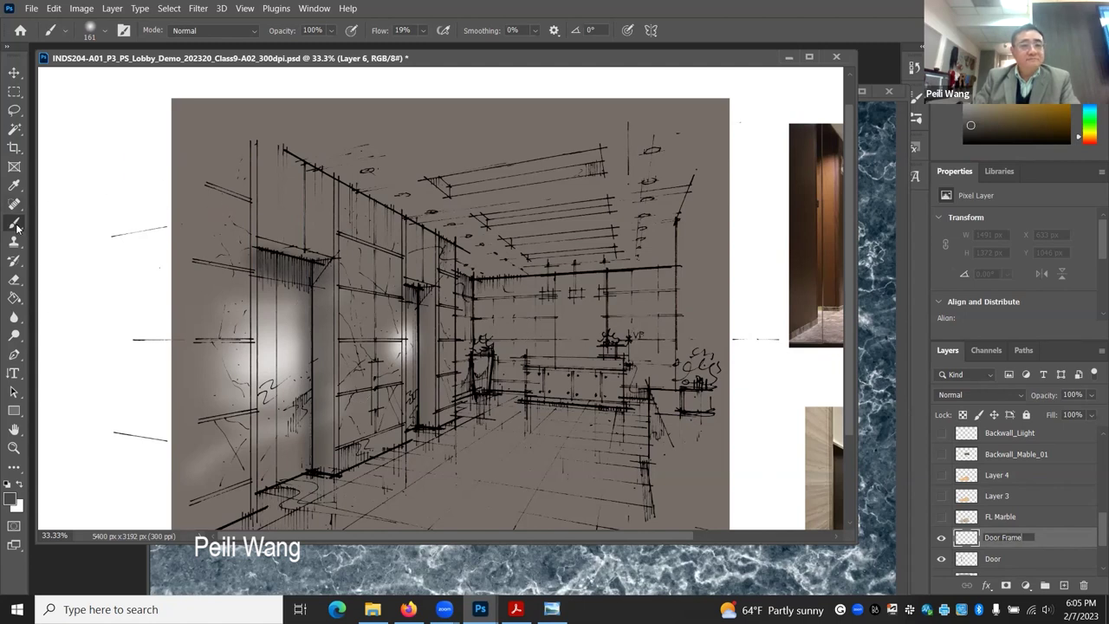
{"action": "key", "text": "Return"}
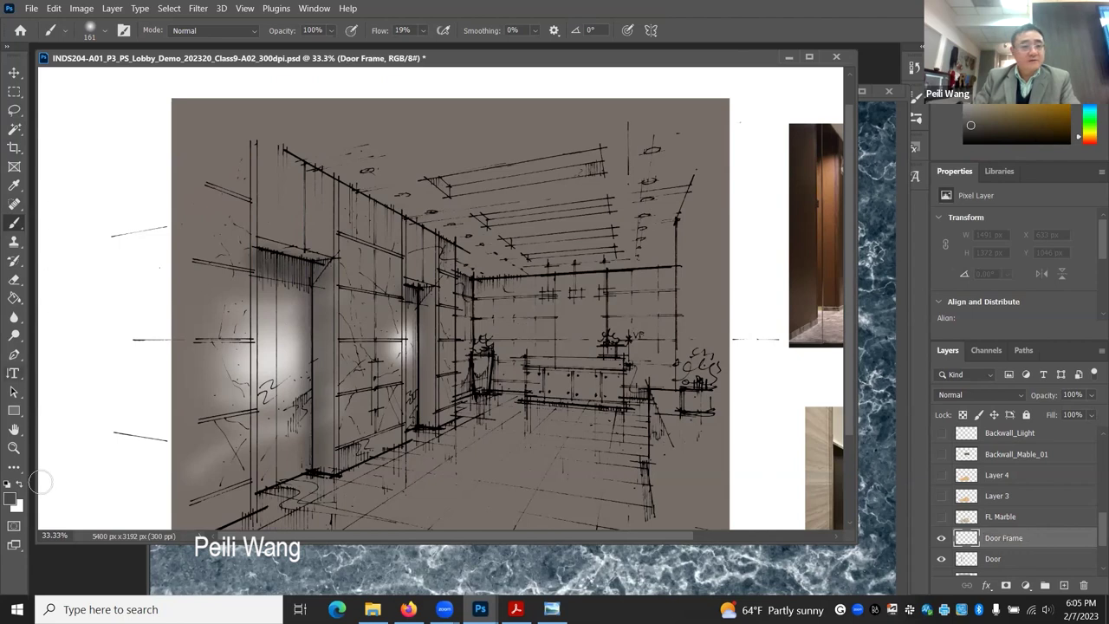
- Paint soft white glow around the left doorway, enlarging the brush to 306 px
{"action": "left_click", "coordinate": [19, 486]}
{"action": "mouse_move", "coordinate": [248, 312]}
{"action": "left_mouse_down"}
{"action": "mouse_move", "coordinate": [252, 294]}
{"action": "mouse_move", "coordinate": [253, 382]}
{"action": "left_mouse_up"}
{"action": "mouse_move", "coordinate": [329, 315]}
{"action": "left_mouse_down"}
{"action": "mouse_move", "coordinate": [342, 337]}
{"action": "mouse_move", "coordinate": [344, 292]}
{"action": "mouse_move", "coordinate": [340, 334]}
{"action": "mouse_move", "coordinate": [342, 305]}
{"action": "mouse_move", "coordinate": [314, 292]}
{"action": "left_mouse_up"}
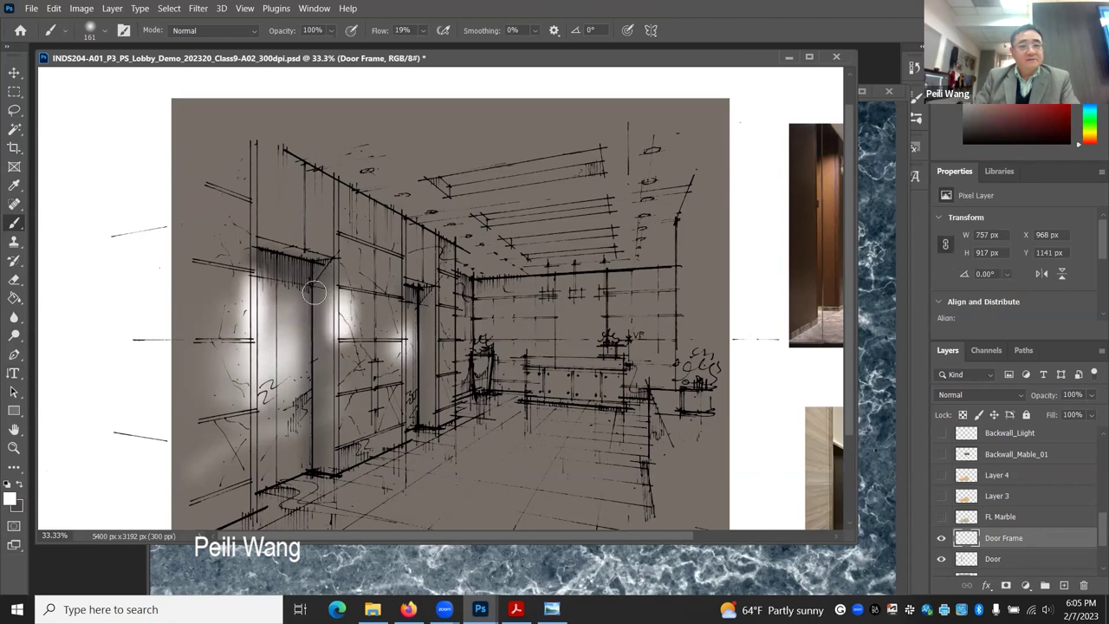
{"action": "mouse_move", "coordinate": [417, 329]}
{"action": "left_mouse_down"}
{"action": "mouse_move", "coordinate": [404, 322]}
{"action": "mouse_move", "coordinate": [402, 290]}
{"action": "left_mouse_up"}
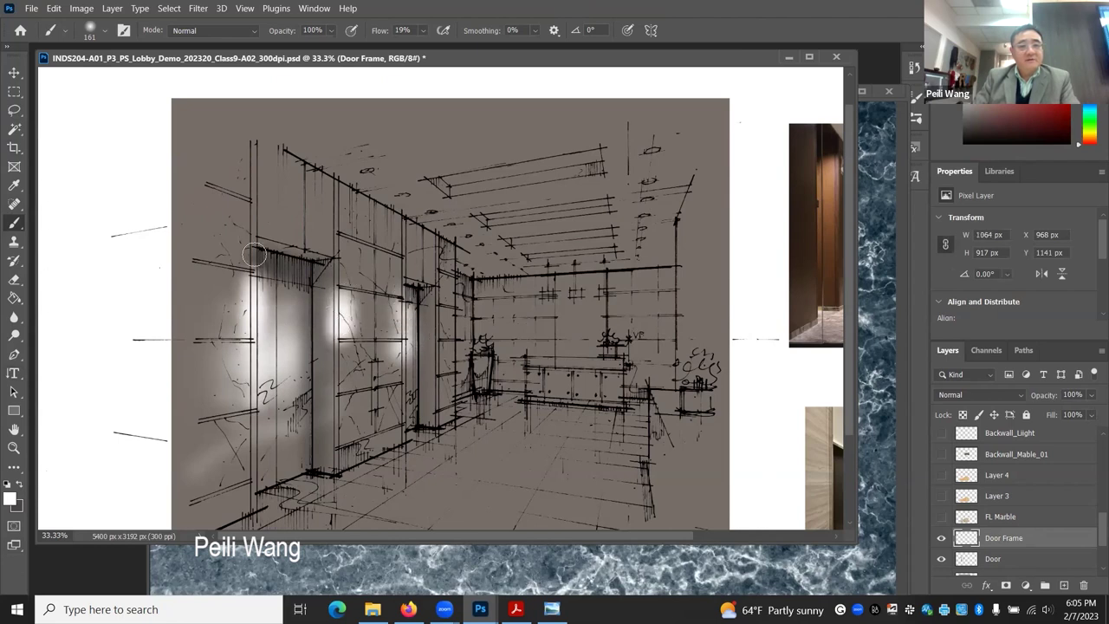
{"action": "left_click", "coordinate": [105, 33]}
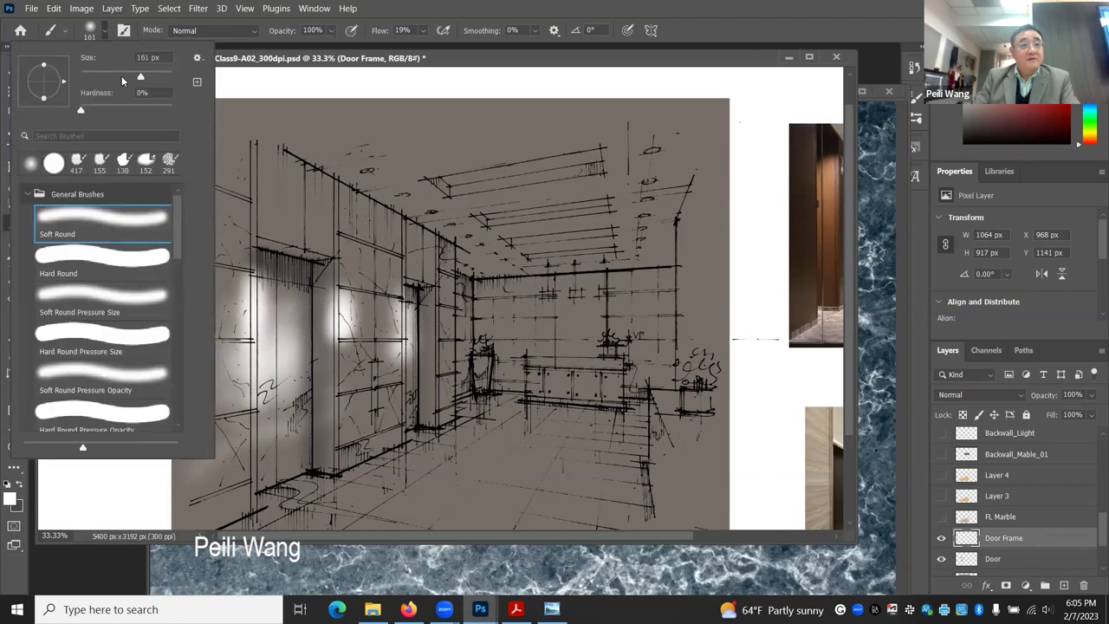
{"action": "left_click_drag", "start_coordinate": [142, 78], "coordinate": [153, 78]}
{"action": "left_click", "coordinate": [310, 261]}
{"action": "mouse_move", "coordinate": [312, 265]}
{"action": "left_mouse_down"}
{"action": "mouse_move", "coordinate": [260, 268]}
{"action": "mouse_move", "coordinate": [338, 260]}
{"action": "mouse_move", "coordinate": [268, 238]}
{"action": "mouse_move", "coordinate": [435, 311]}
{"action": "mouse_move", "coordinate": [402, 322]}
{"action": "mouse_move", "coordinate": [416, 317]}
{"action": "mouse_move", "coordinate": [440, 350]}
{"action": "mouse_move", "coordinate": [440, 311]}
{"action": "mouse_move", "coordinate": [463, 454]}
{"action": "left_mouse_up"}
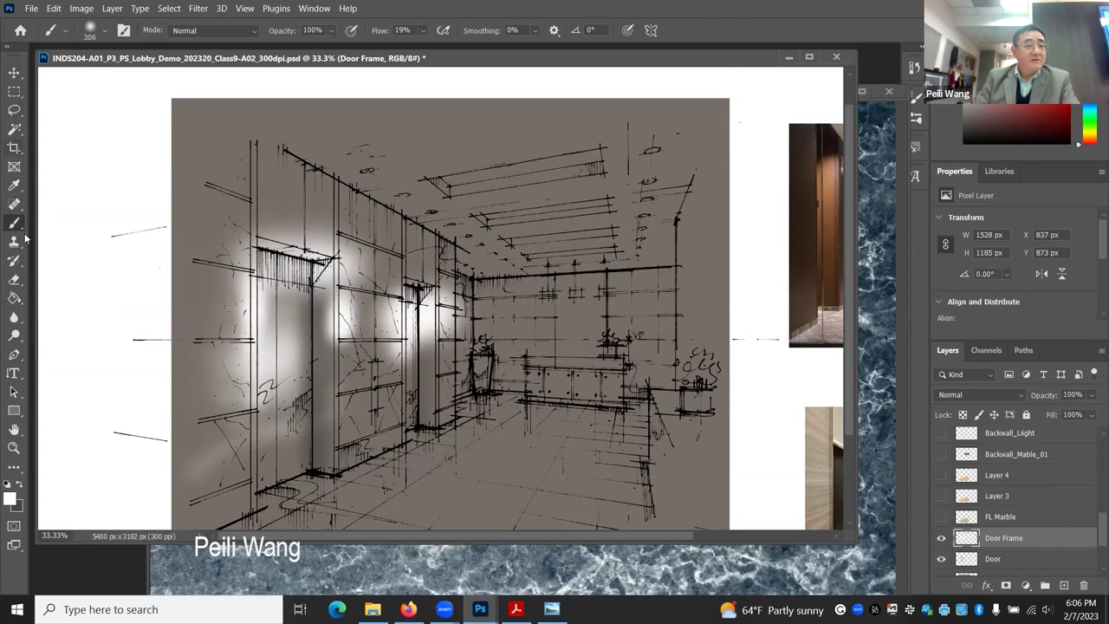
- Trace a closed Pen path around the left wall's door opening
{"action": "left_click", "coordinate": [14, 354]}
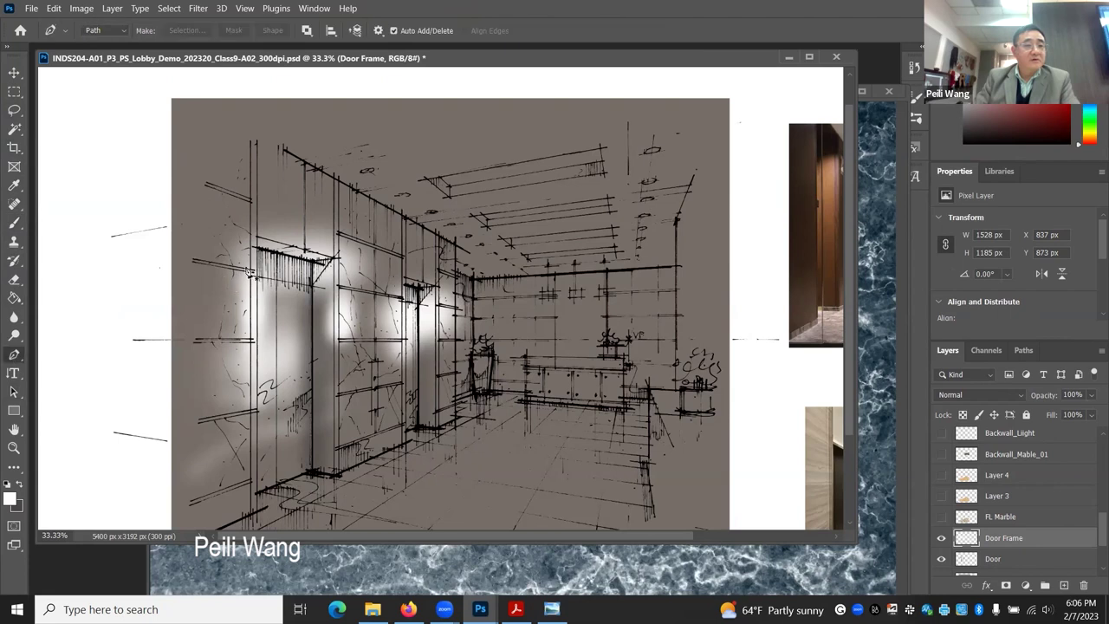
{"action": "left_click", "coordinate": [257, 235]}
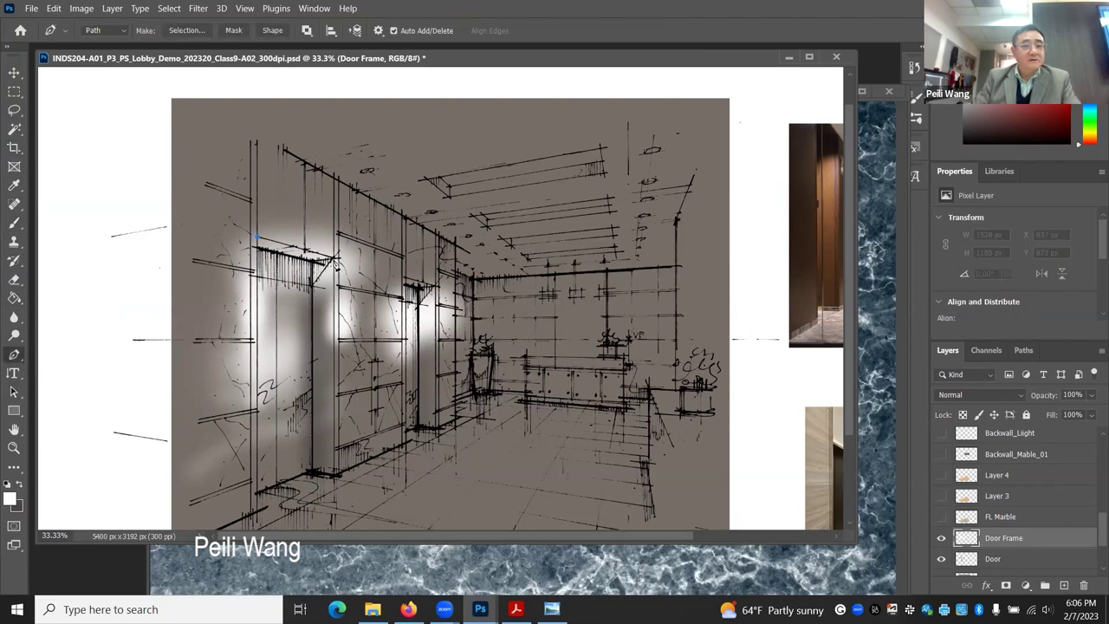
{"action": "left_click", "coordinate": [335, 258]}
{"action": "left_click", "coordinate": [334, 475]}
{"action": "left_click", "coordinate": [259, 518]}
{"action": "left_click", "coordinate": [258, 239]}
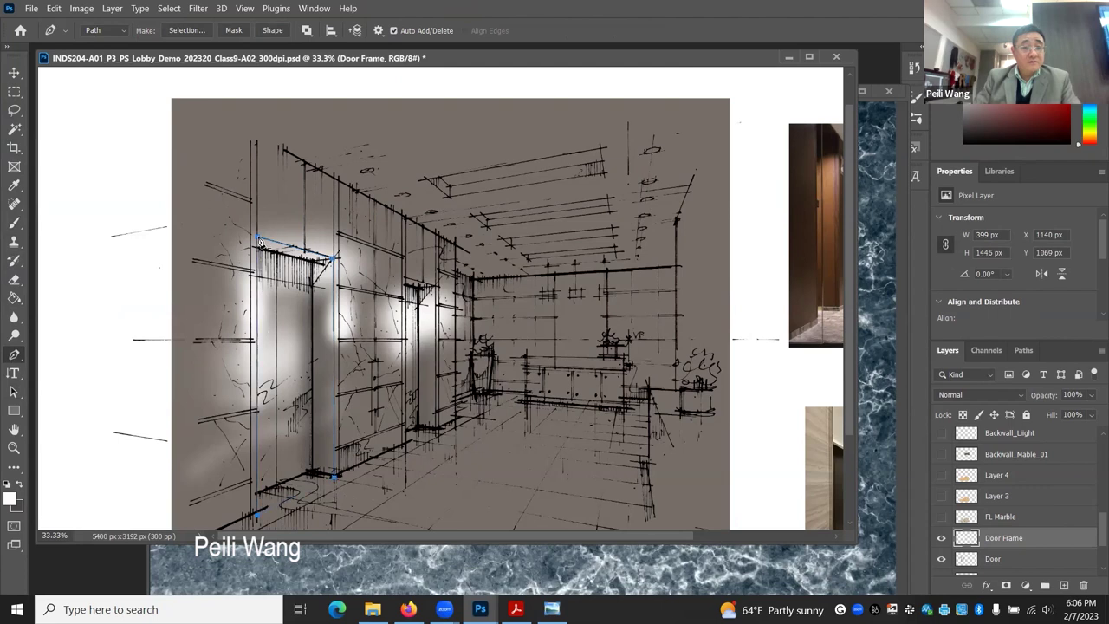
- Load the work path as a selection, delete the glow inside it, and deselect
{"action": "left_click", "coordinate": [1022, 350]}
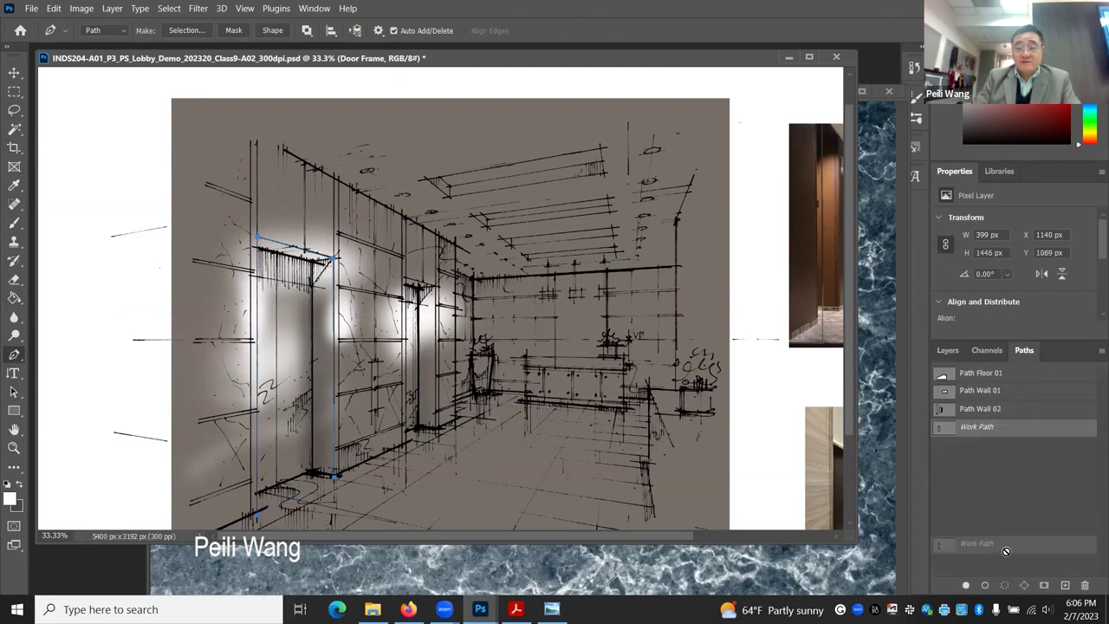
{"action": "left_click", "coordinate": [982, 585]}
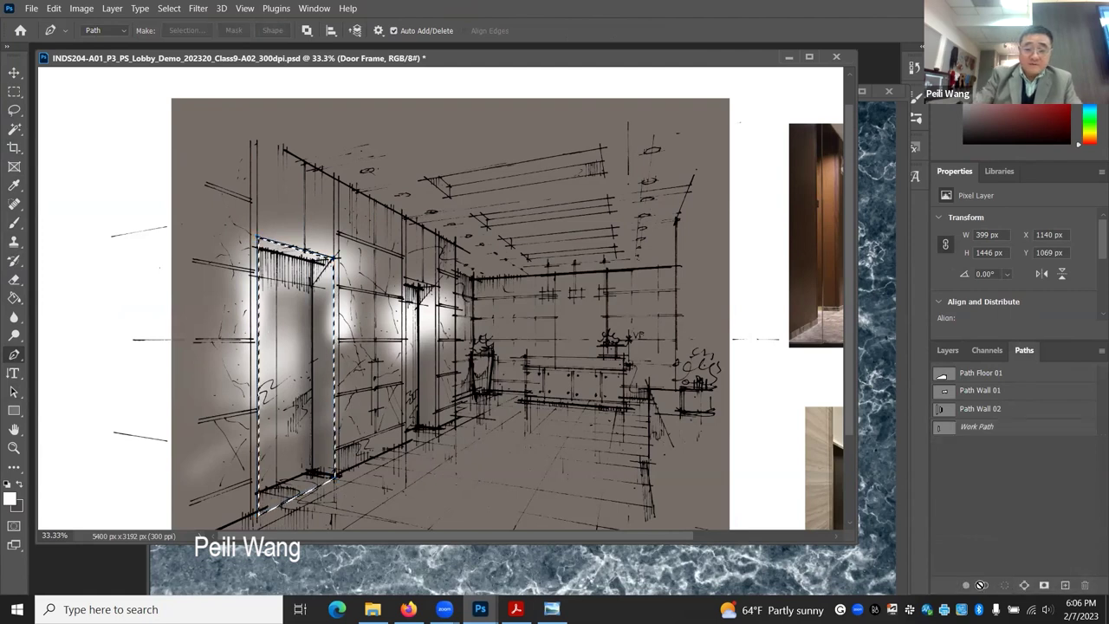
{"action": "key", "text": "Delete"}
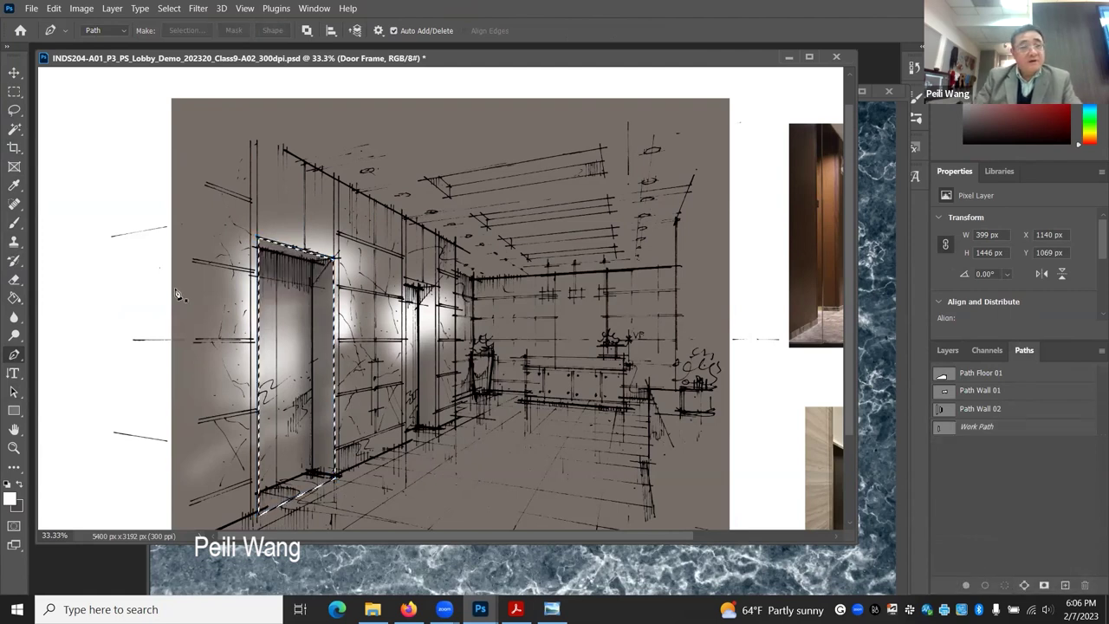
{"action": "left_click", "coordinate": [14, 110]}
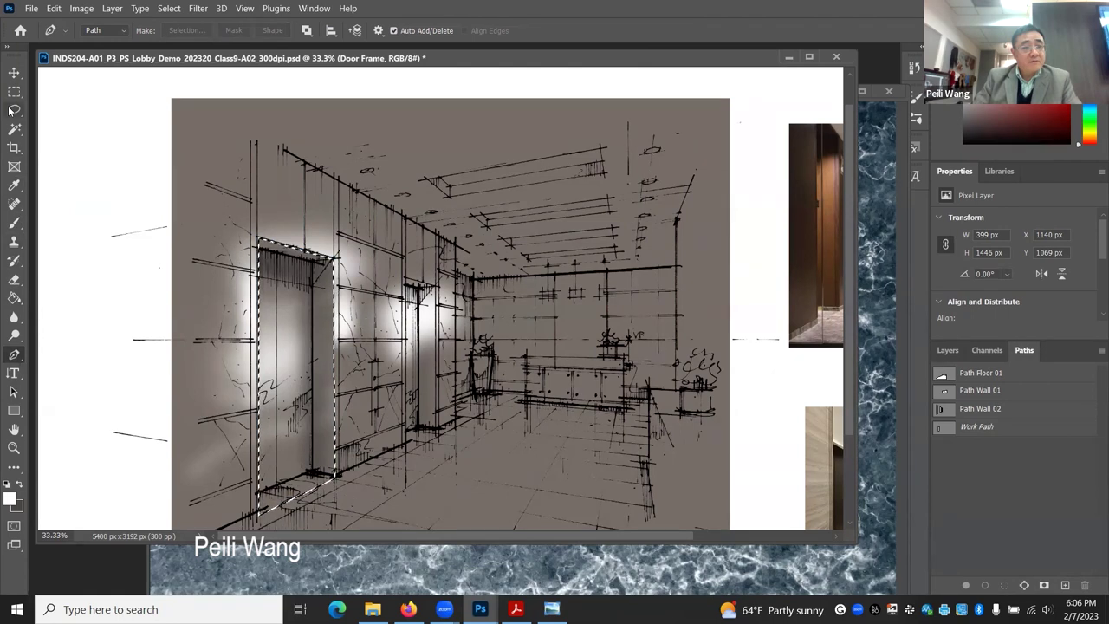
{"action": "left_click", "coordinate": [364, 291]}
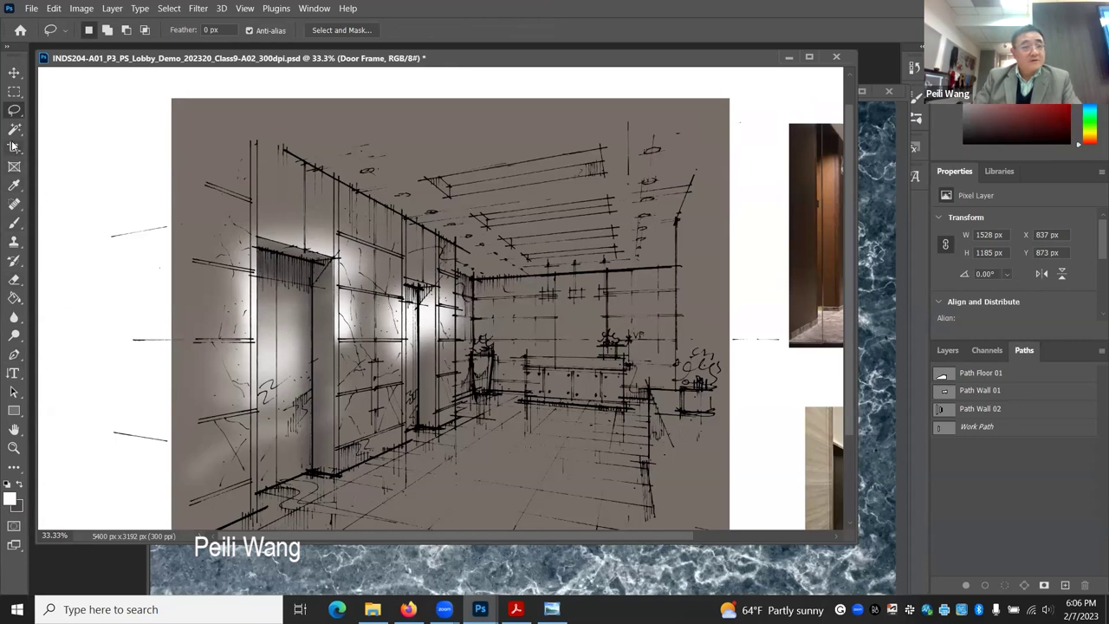
- Pen-trace the middle-wall doorway, load it as a selection, then deselect
{"action": "left_click", "coordinate": [15, 354]}
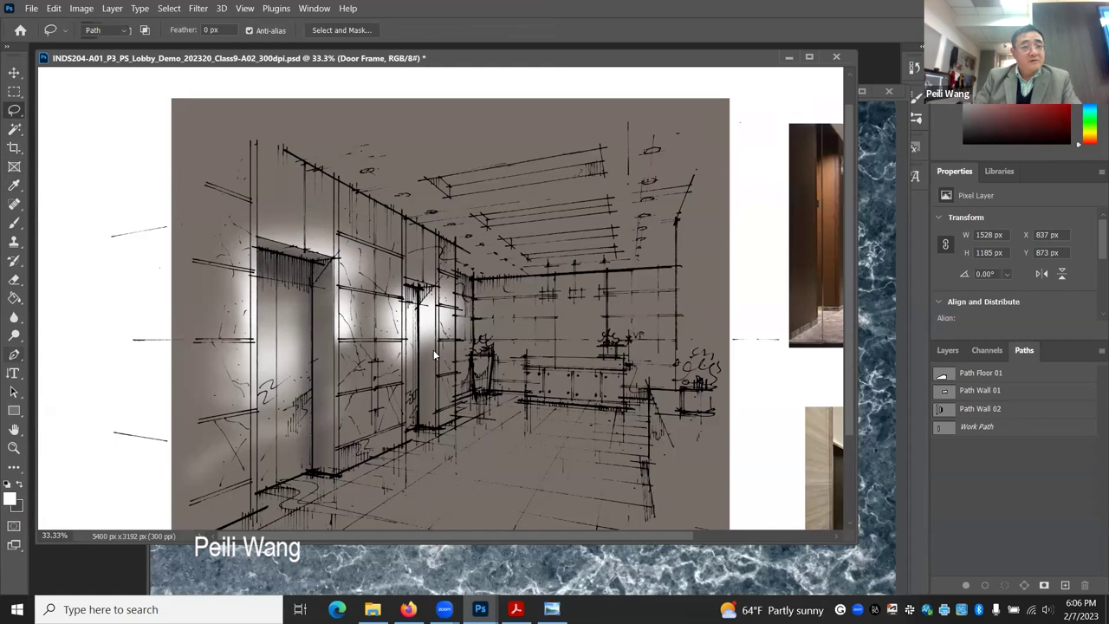
{"action": "left_click", "coordinate": [407, 281]}
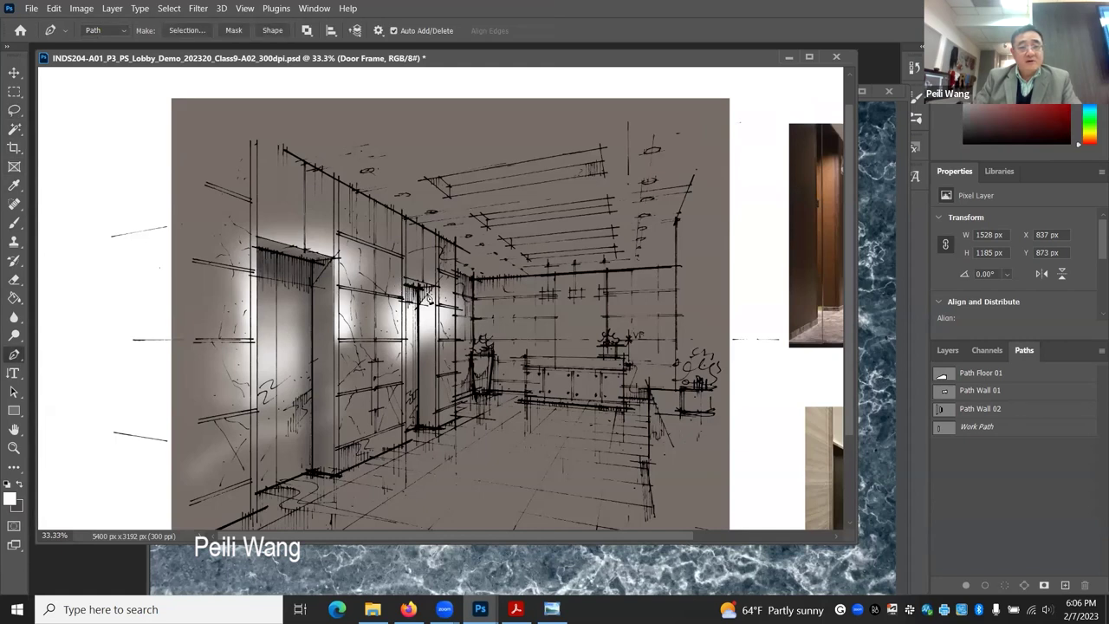
{"action": "left_click", "coordinate": [437, 286]}
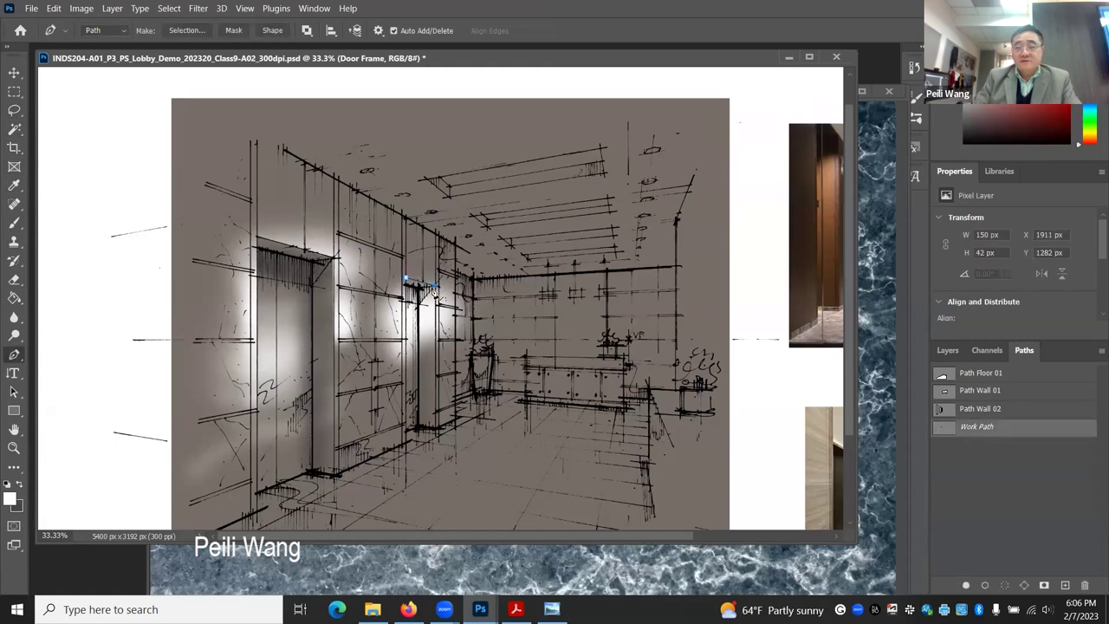
{"action": "left_click", "coordinate": [435, 429]}
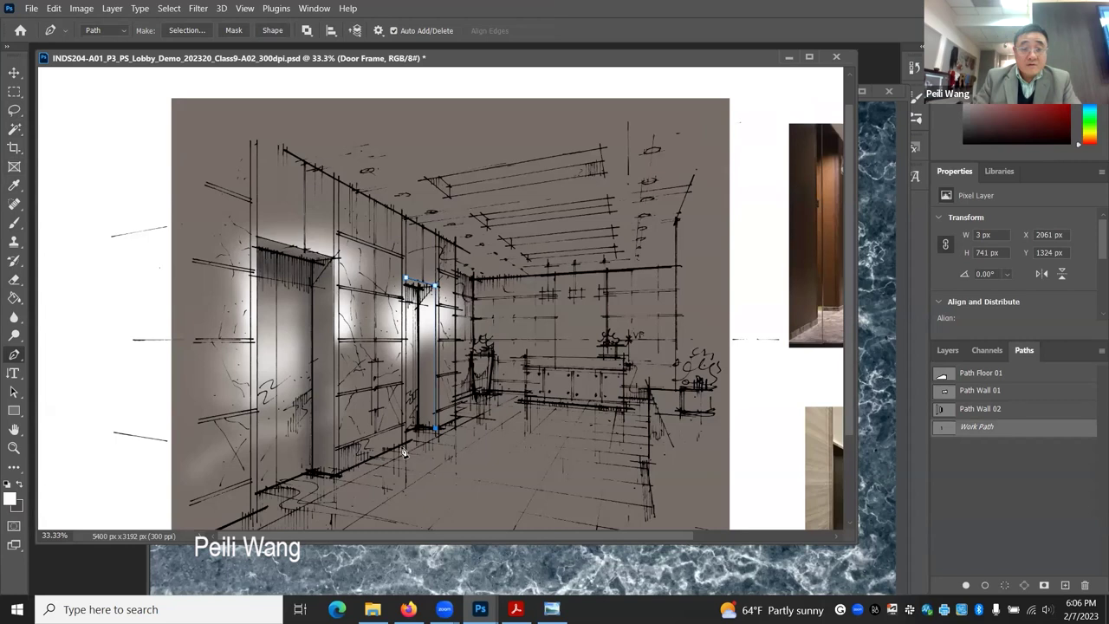
{"action": "left_click_drag", "start_coordinate": [408, 447], "coordinate": [407, 466]}
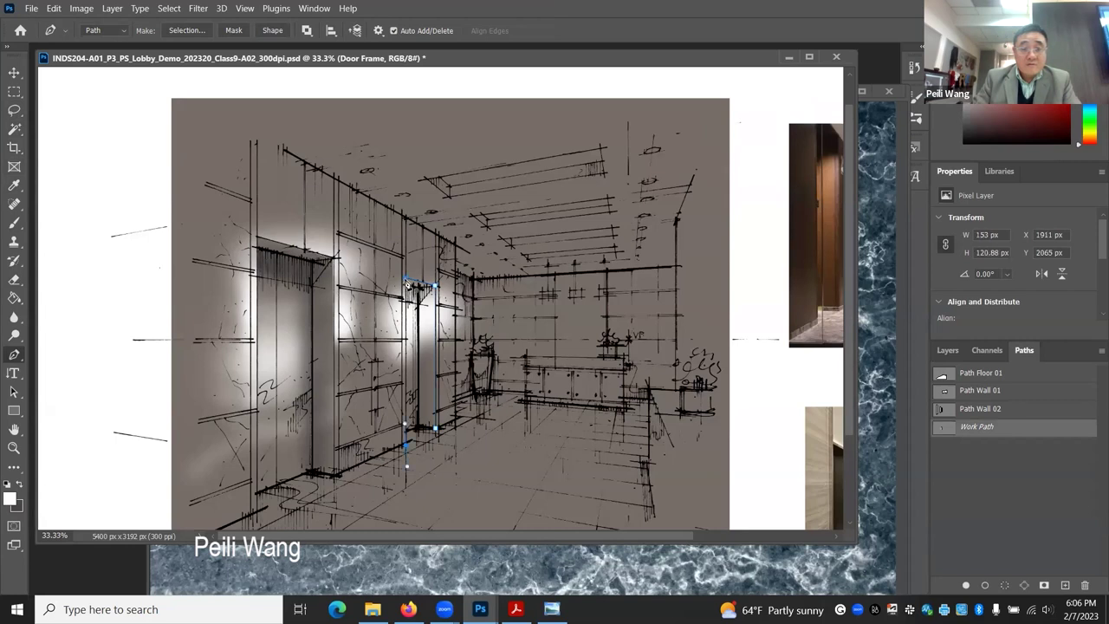
{"action": "left_click", "coordinate": [407, 285]}
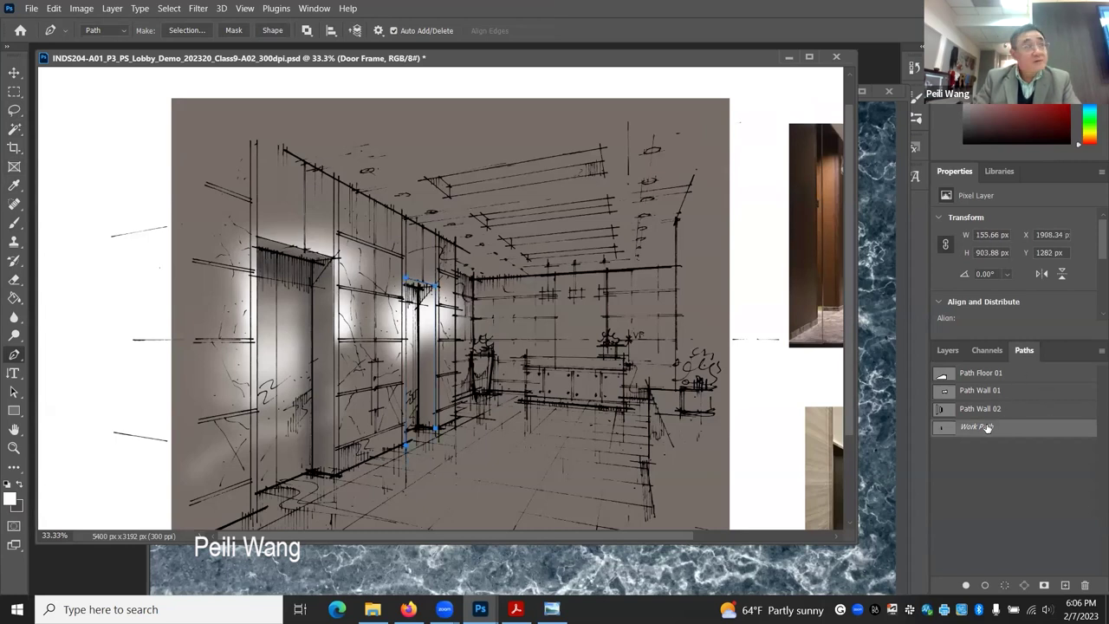
{"action": "left_click", "coordinate": [1004, 585]}
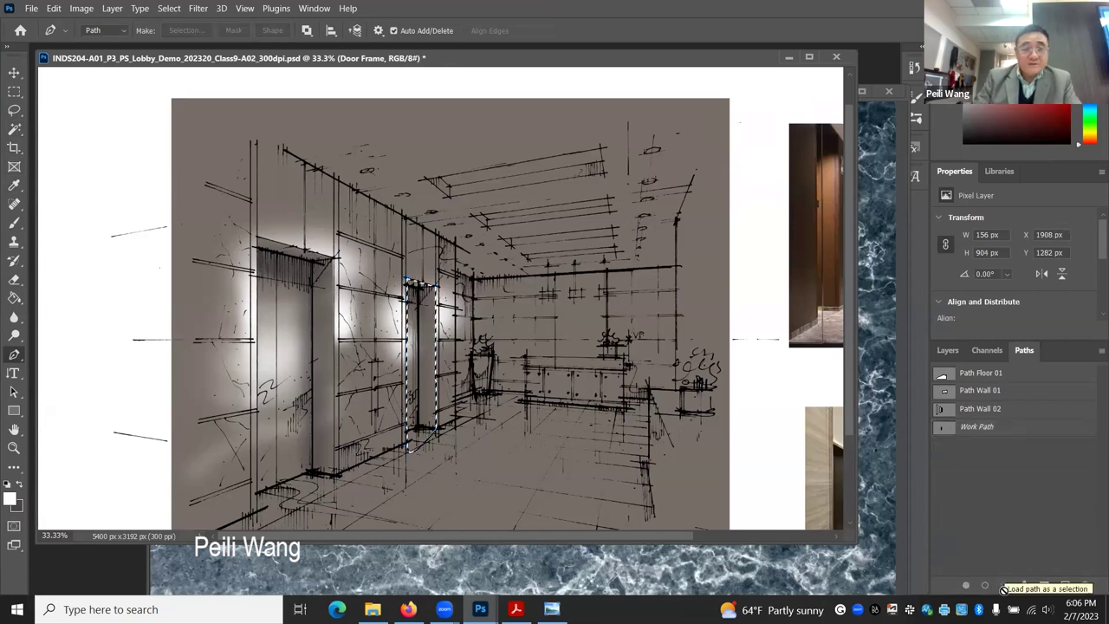
{"action": "left_click", "coordinate": [14, 110]}
{"action": "left_click", "coordinate": [379, 260]}
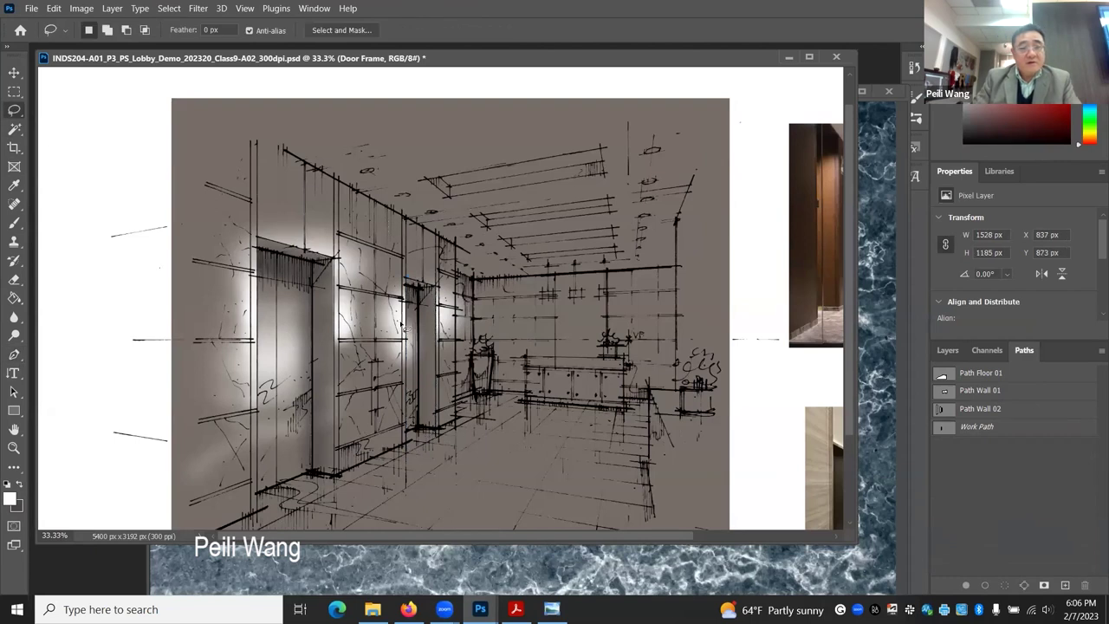
- Save the lobby sketch and return to the Layers panel
{"action": "left_click", "coordinate": [32, 8]}
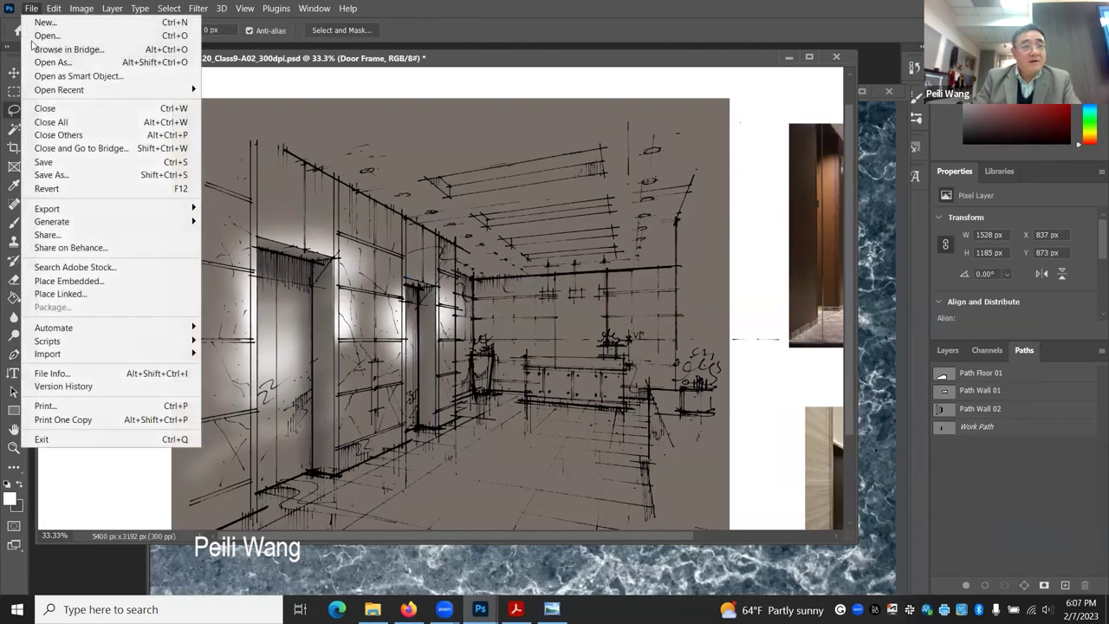
{"action": "left_click", "coordinate": [52, 162]}
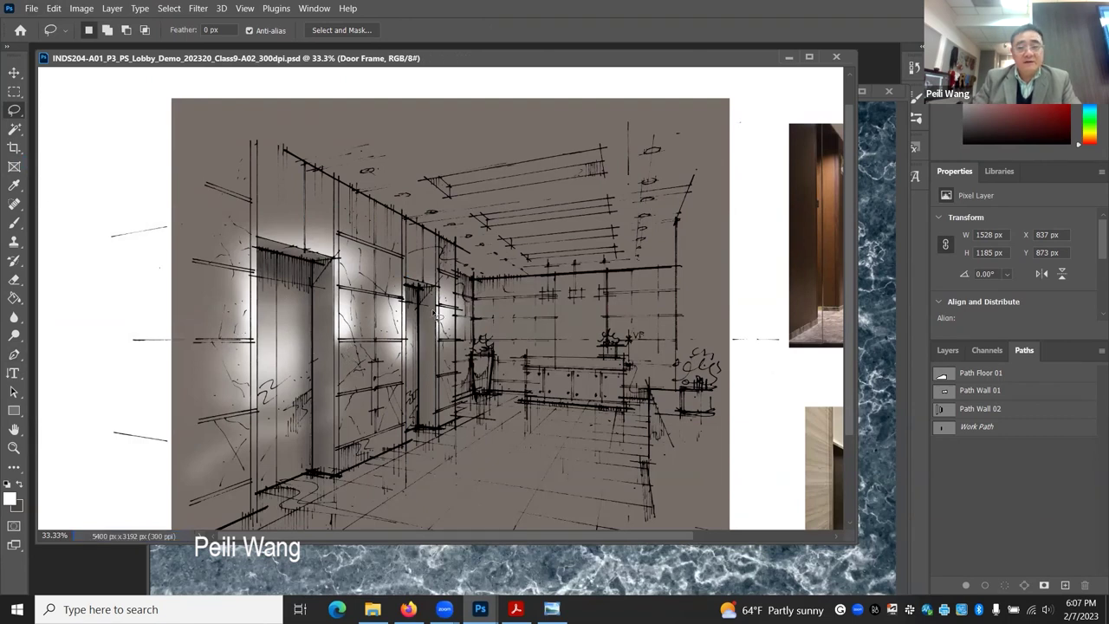
{"action": "left_click", "coordinate": [947, 351]}
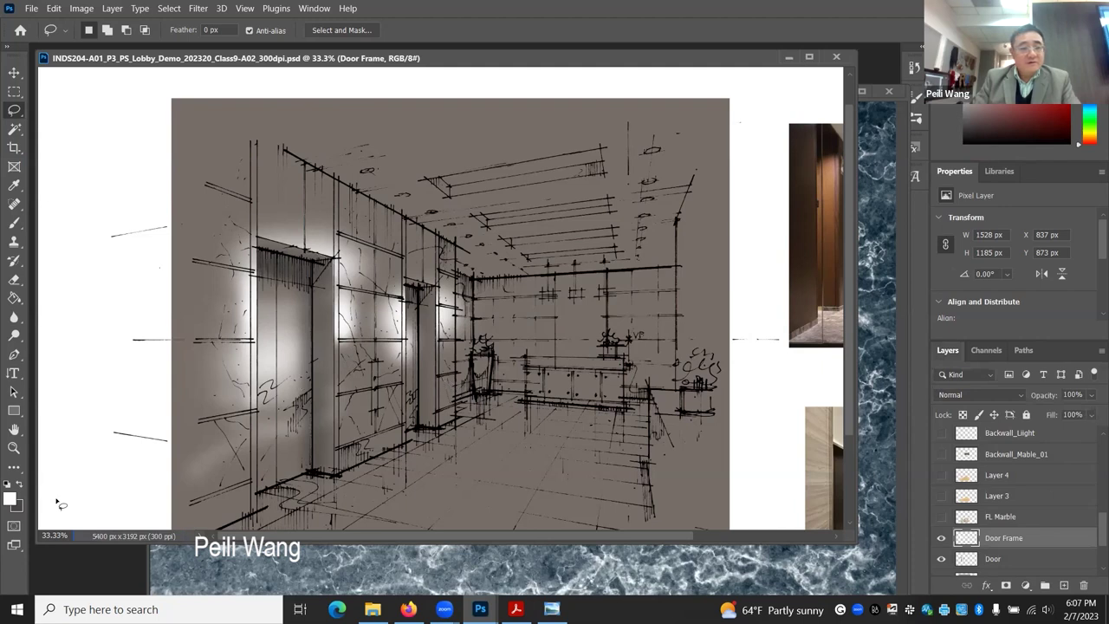
- Turn on visibility for the Wall Mat wood, FL Marble and Backwall_Mable_01 layers
{"action": "left_click", "coordinate": [14, 448]}
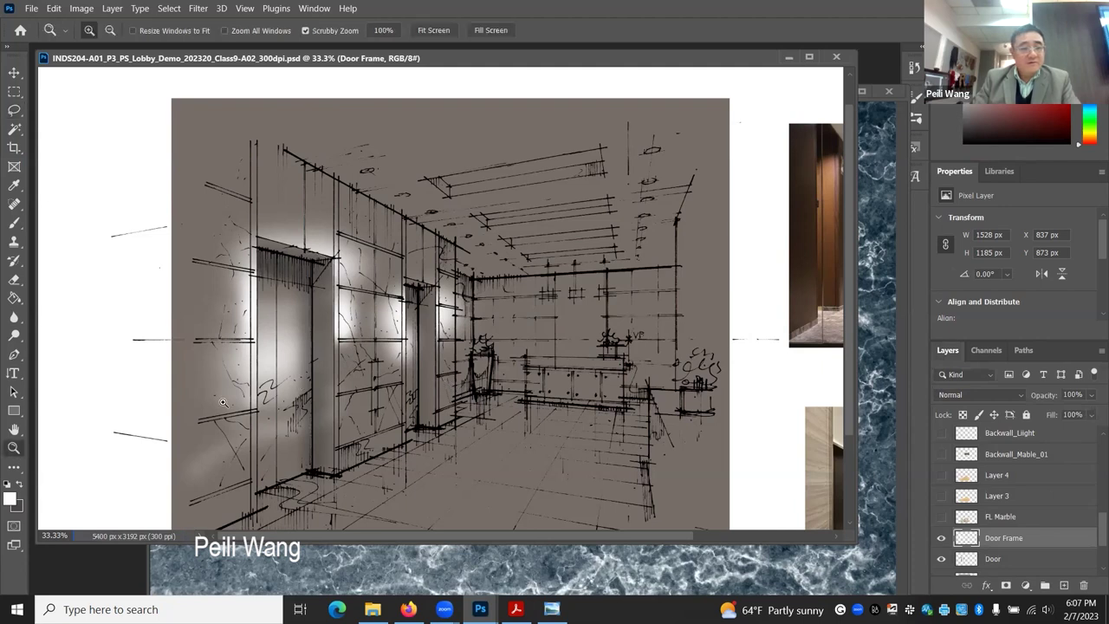
{"action": "left_click", "coordinate": [317, 373], "text": "alt"}
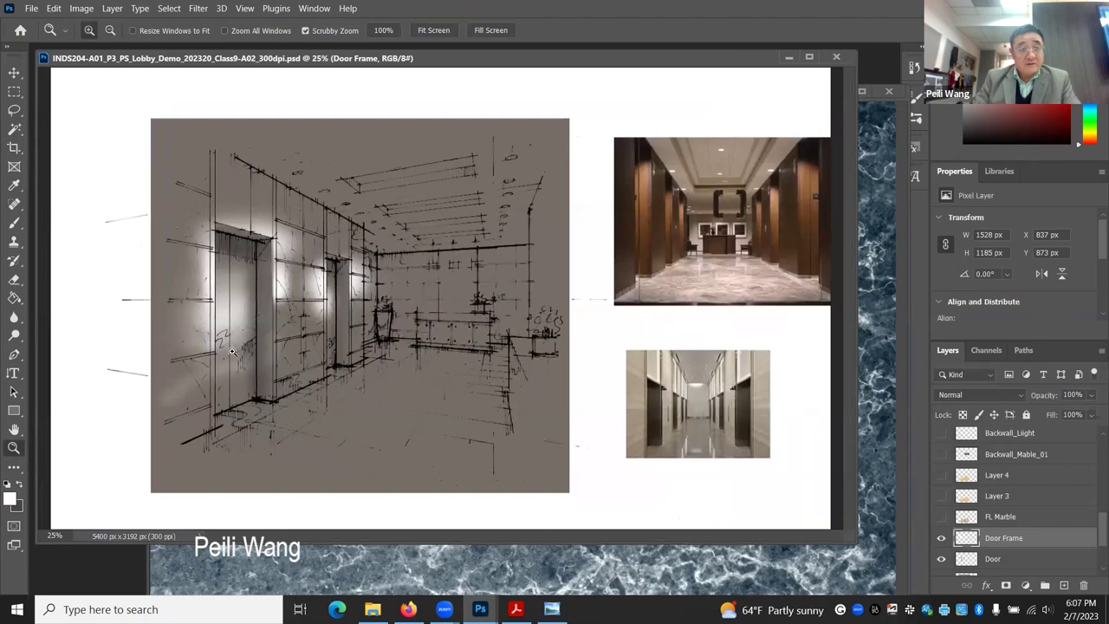
{"action": "left_click", "coordinate": [232, 406]}
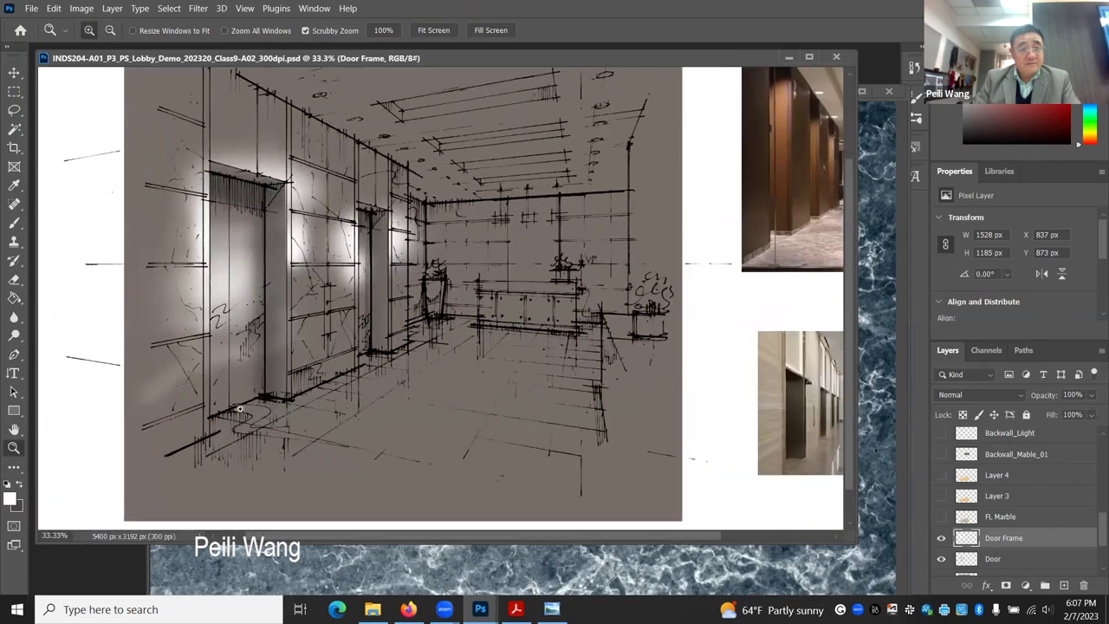
{"action": "left_click", "coordinate": [436, 377], "text": "alt"}
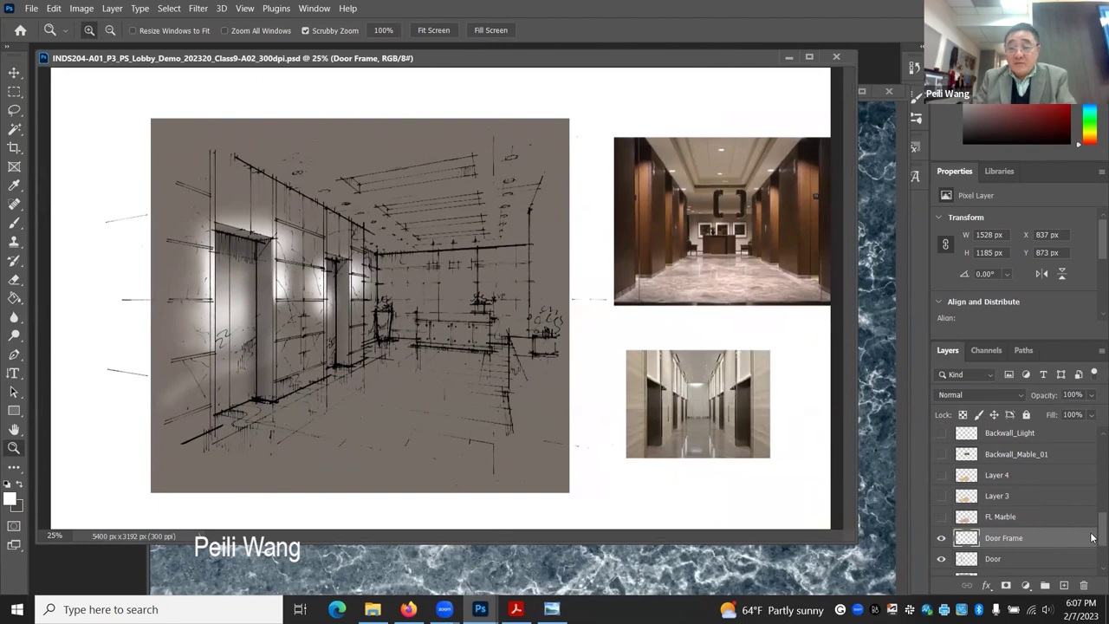
{"action": "scroll", "coordinate": [1091, 562], "scroll_direction": "down", "scroll_amount": 3}
{"action": "scroll", "coordinate": [1092, 555], "scroll_direction": "up", "scroll_amount": 8}
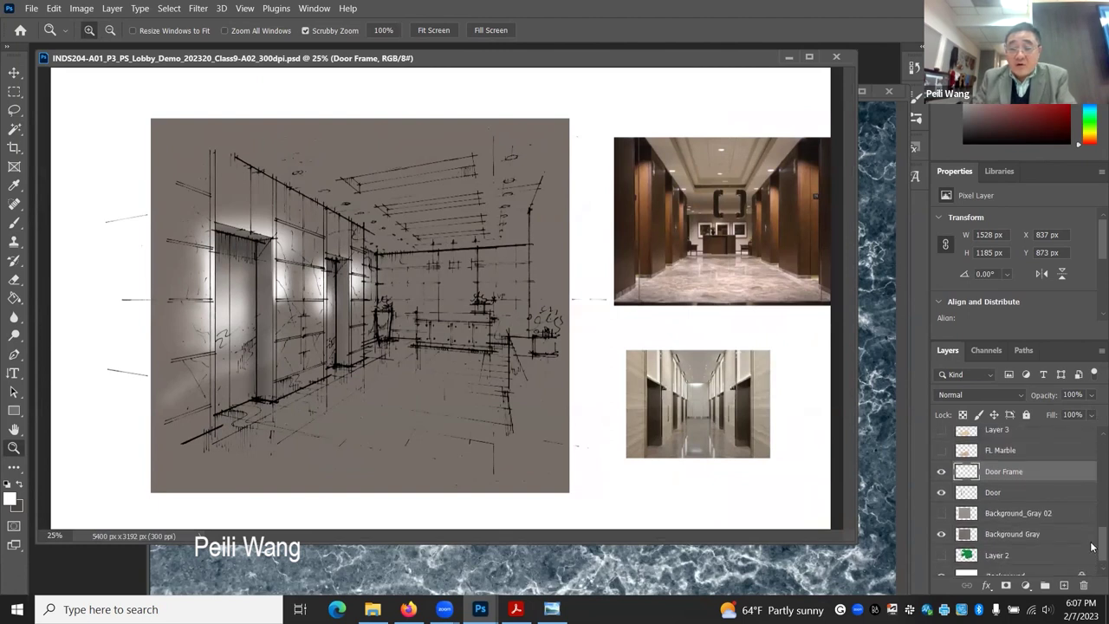
{"action": "scroll", "coordinate": [1092, 507], "scroll_direction": "up", "scroll_amount": 3}
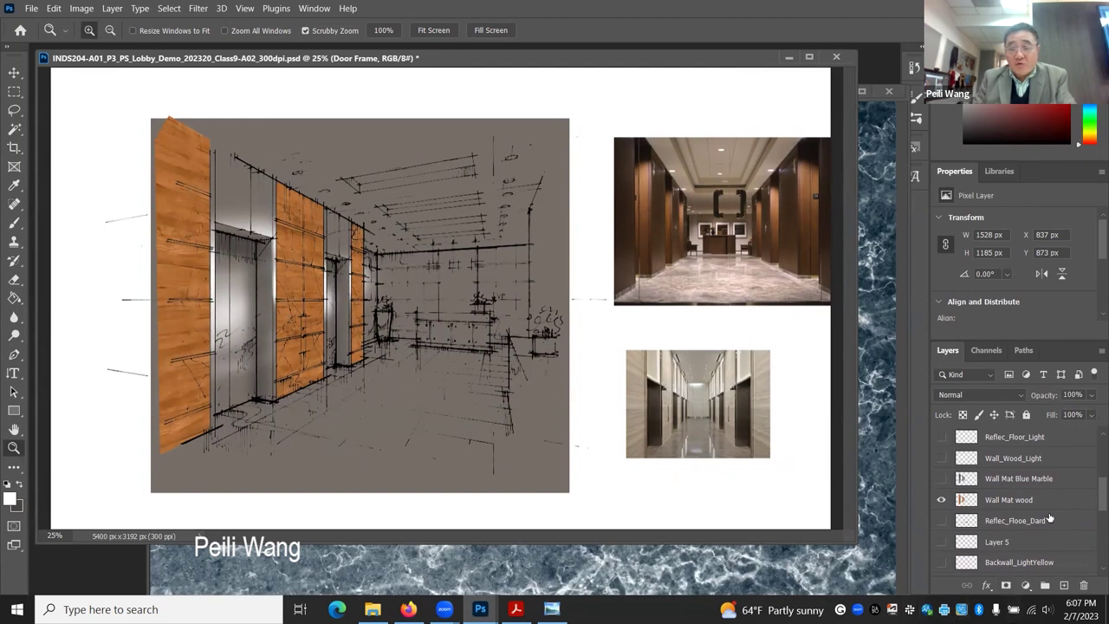
{"action": "left_click_drag", "start_coordinate": [1092, 500], "coordinate": [1091, 533]}
{"action": "left_click", "coordinate": [942, 526]}
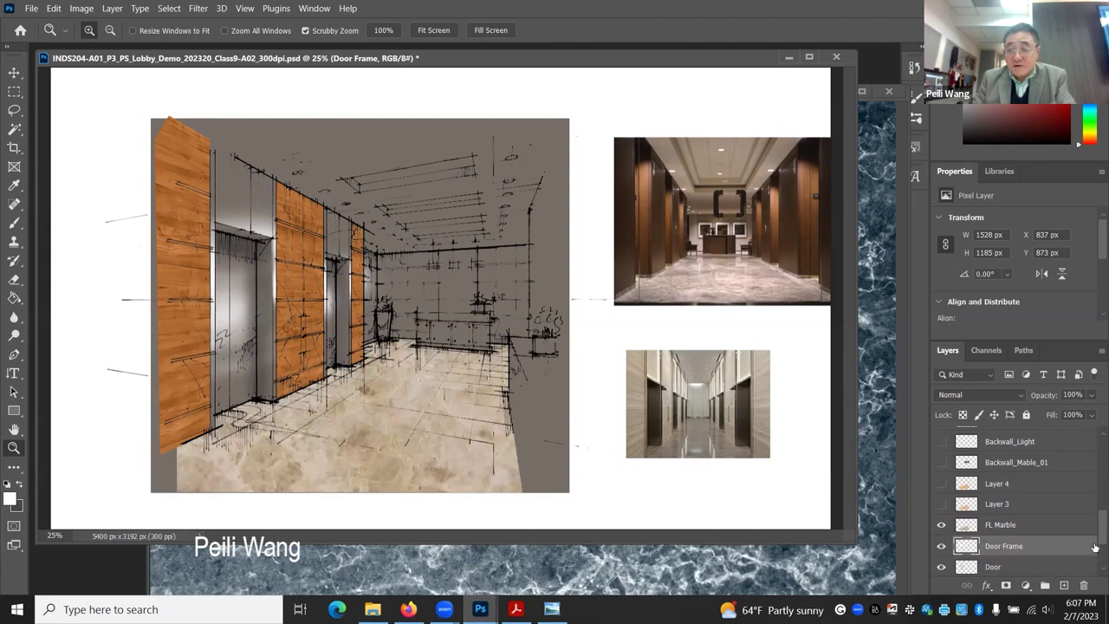
{"action": "left_click_drag", "start_coordinate": [1091, 538], "coordinate": [1091, 532]}
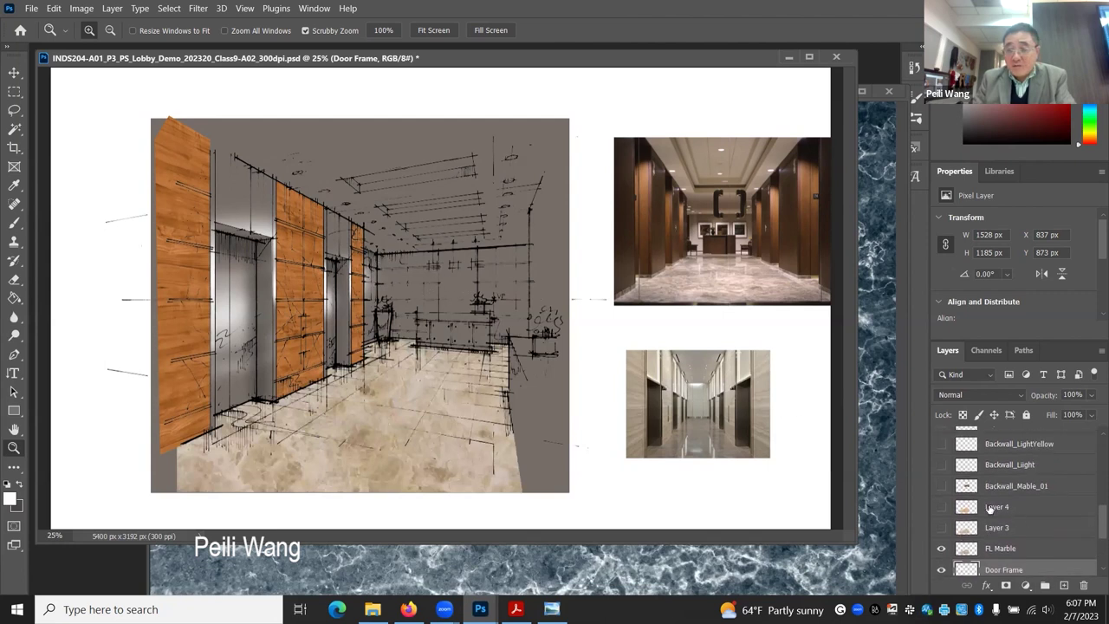
{"action": "left_click", "coordinate": [941, 486]}
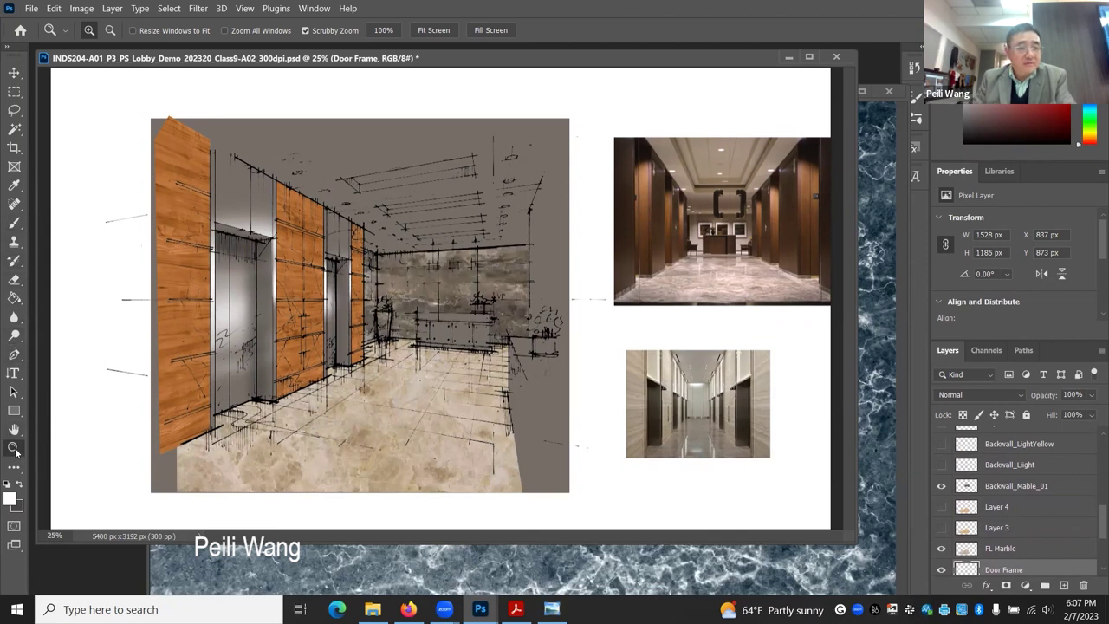
{"action": "left_click", "coordinate": [306, 330]}
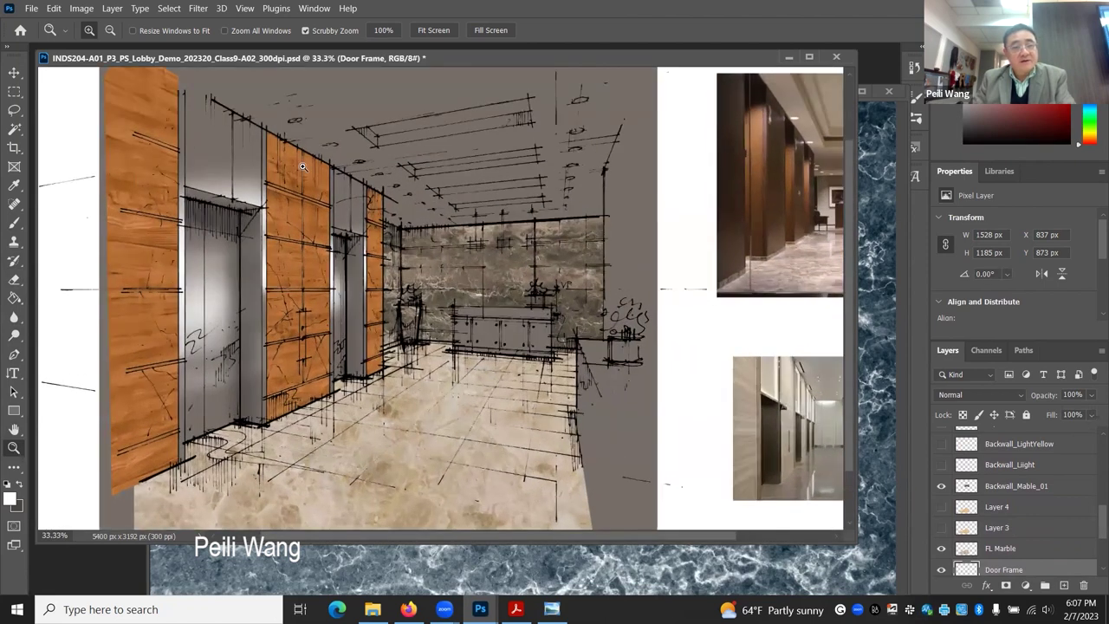
- Save the lobby document with File > Save
{"action": "left_click", "coordinate": [31, 7]}
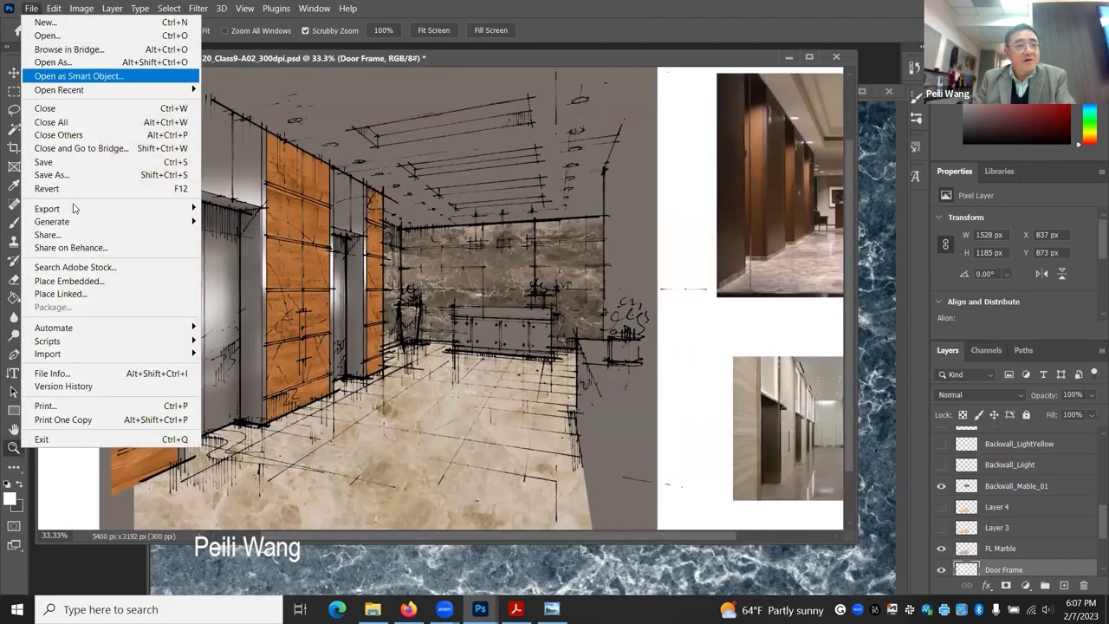
{"action": "left_click", "coordinate": [59, 161]}
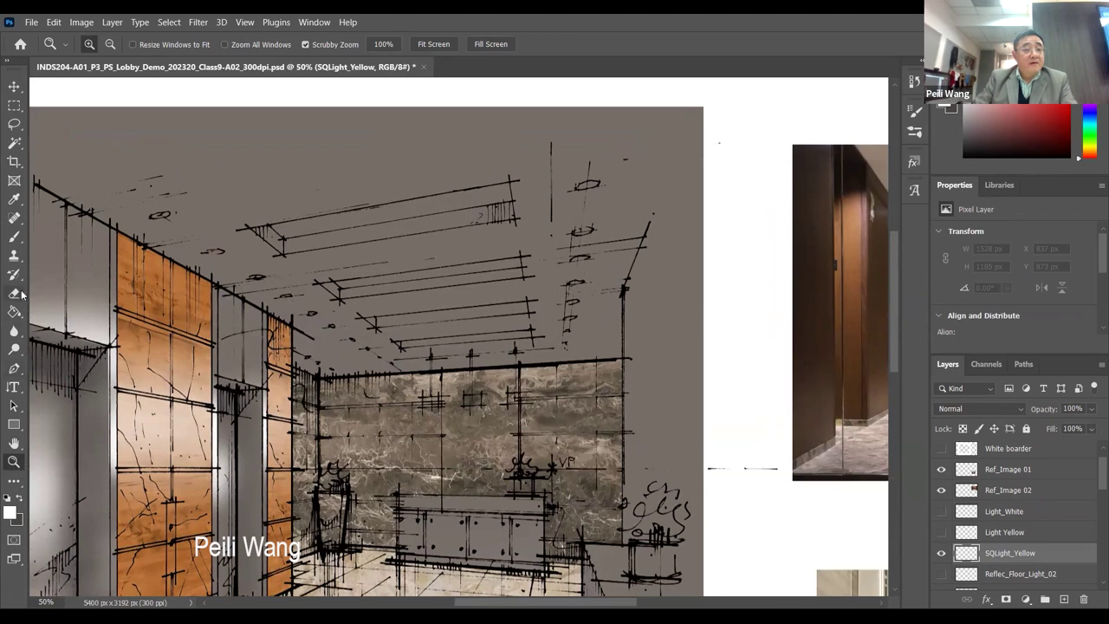
- Pick an orange-yellow brush colour and lower the soft brush flow to 13%
{"action": "left_click", "coordinate": [14, 239]}
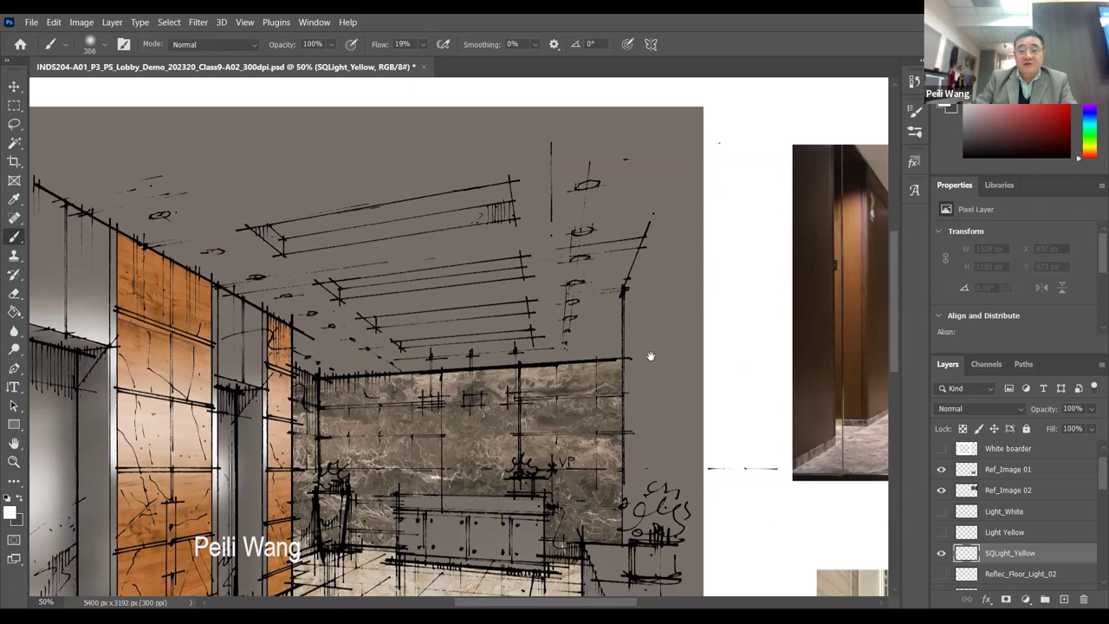
{"action": "left_click_drag", "start_coordinate": [841, 403], "coordinate": [642, 421]}
{"action": "left_click_drag", "start_coordinate": [199, 400], "coordinate": [450, 390]}
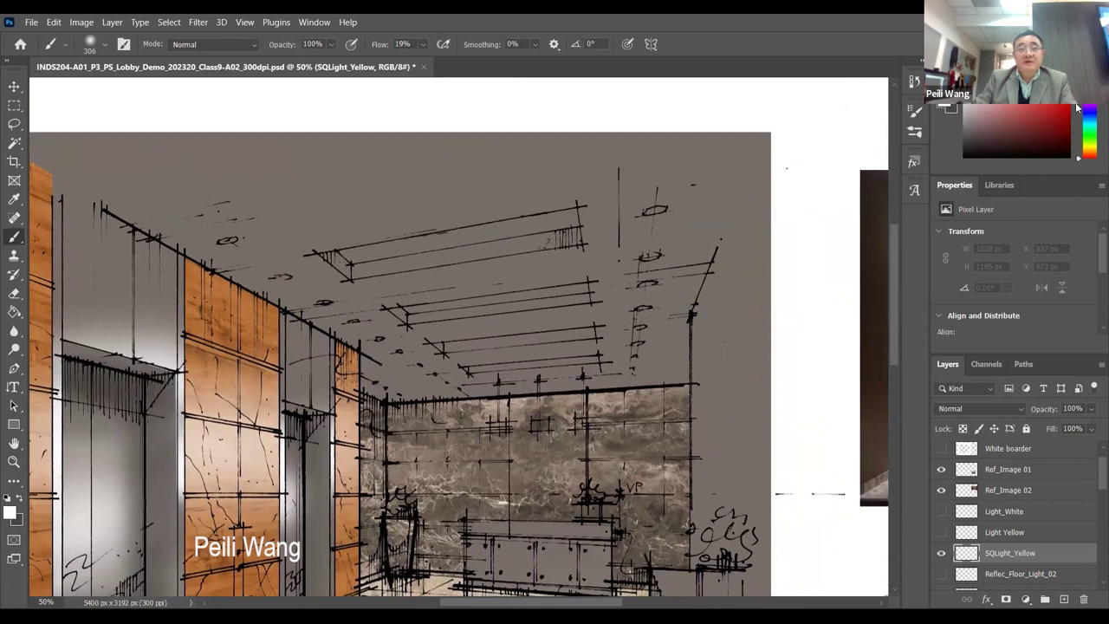
{"action": "left_click", "coordinate": [1091, 150]}
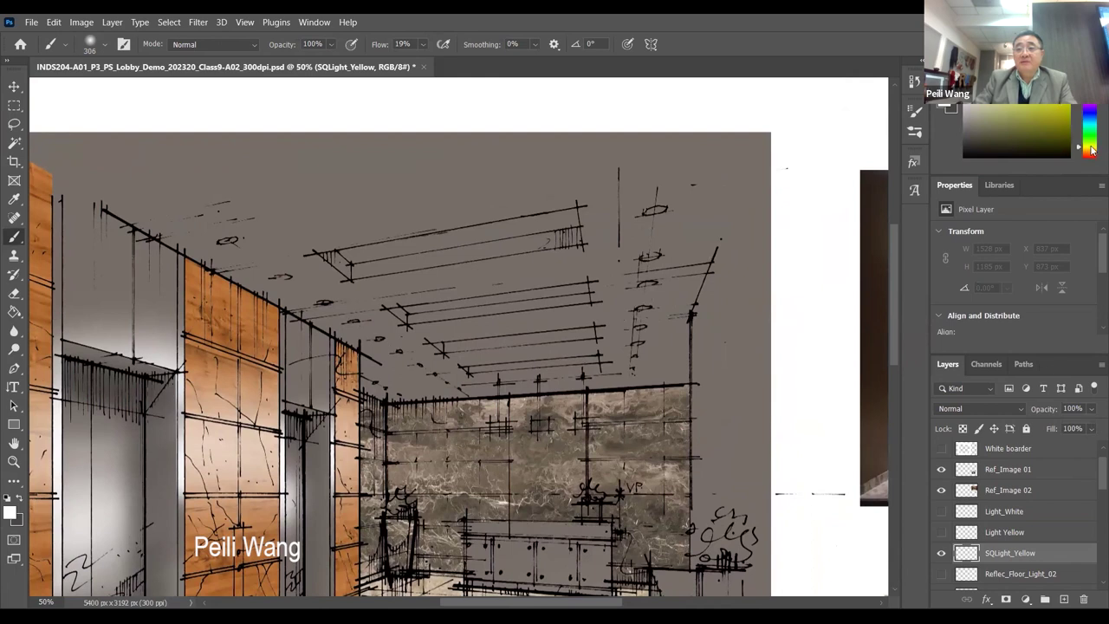
{"action": "left_click_drag", "start_coordinate": [1090, 150], "coordinate": [1090, 151]}
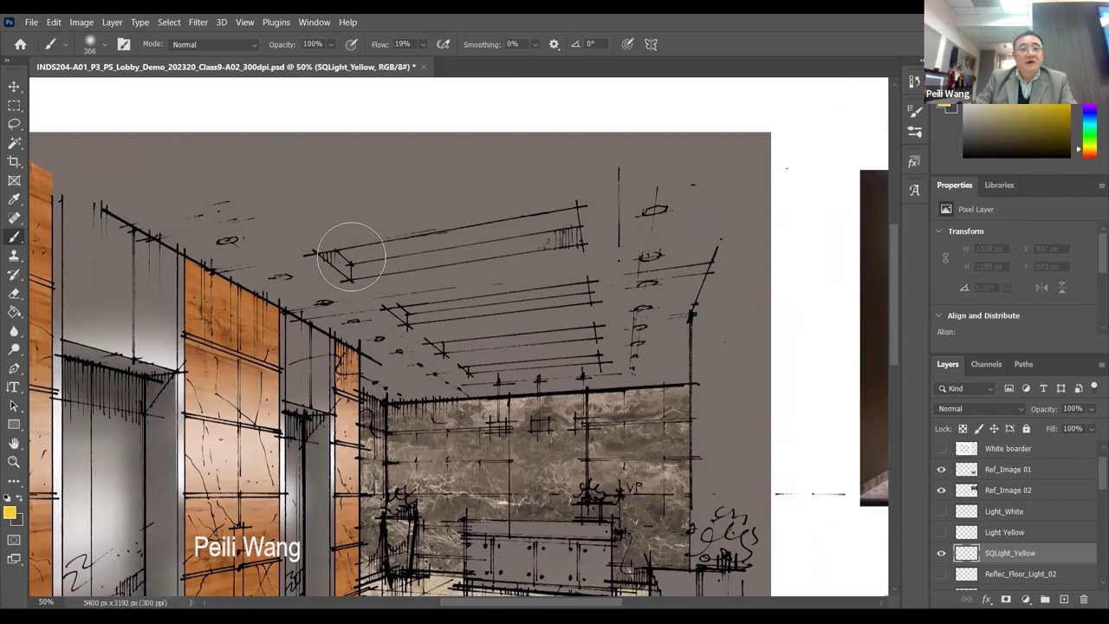
{"action": "left_click", "coordinate": [350, 253]}
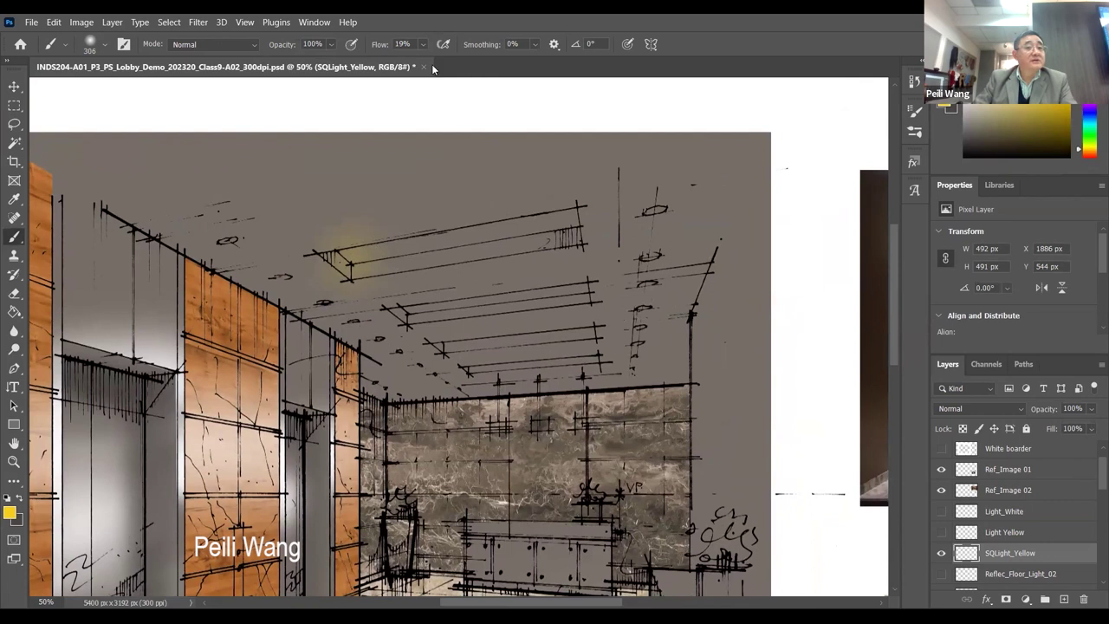
{"action": "left_click_drag", "start_coordinate": [421, 44], "coordinate": [422, 63]}
- Paint a yellow glow over the ceiling beam and fixtures on SQLight_Yellow, lowering flow further
{"action": "left_click", "coordinate": [15, 105]}
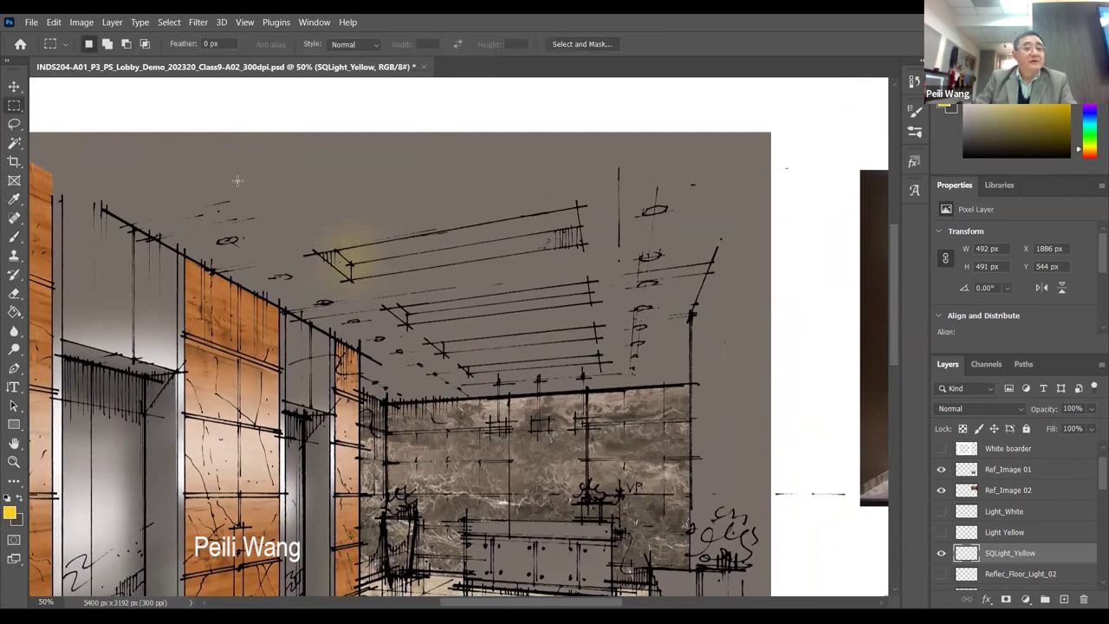
{"action": "left_click_drag", "start_coordinate": [561, 405], "coordinate": [238, 180]}
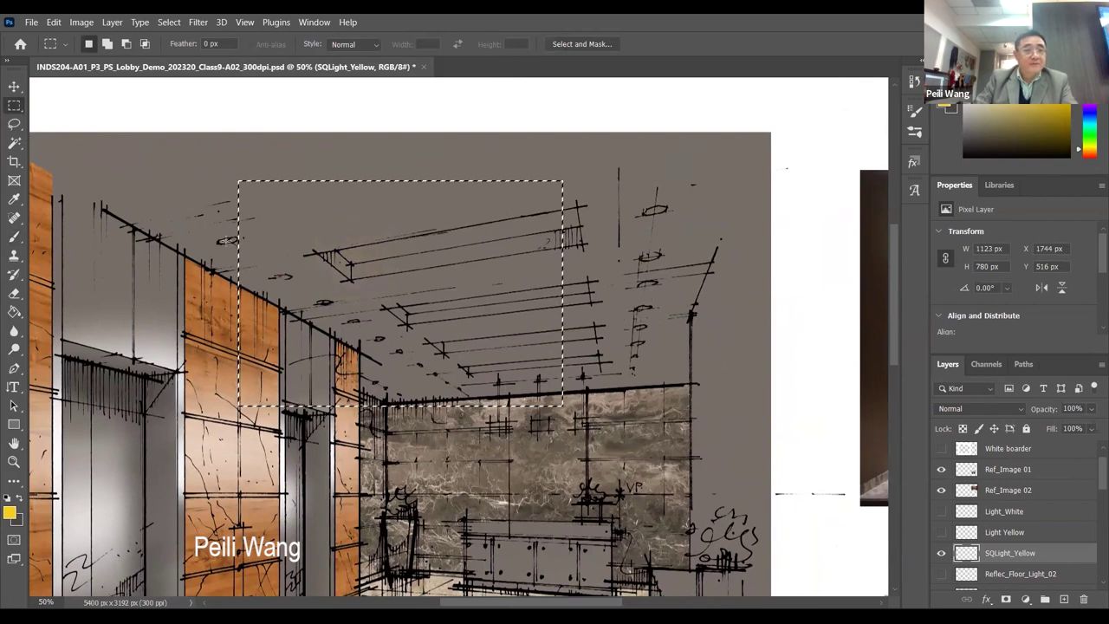
{"action": "left_click", "coordinate": [15, 125]}
{"action": "key", "text": "ctrl+d"}
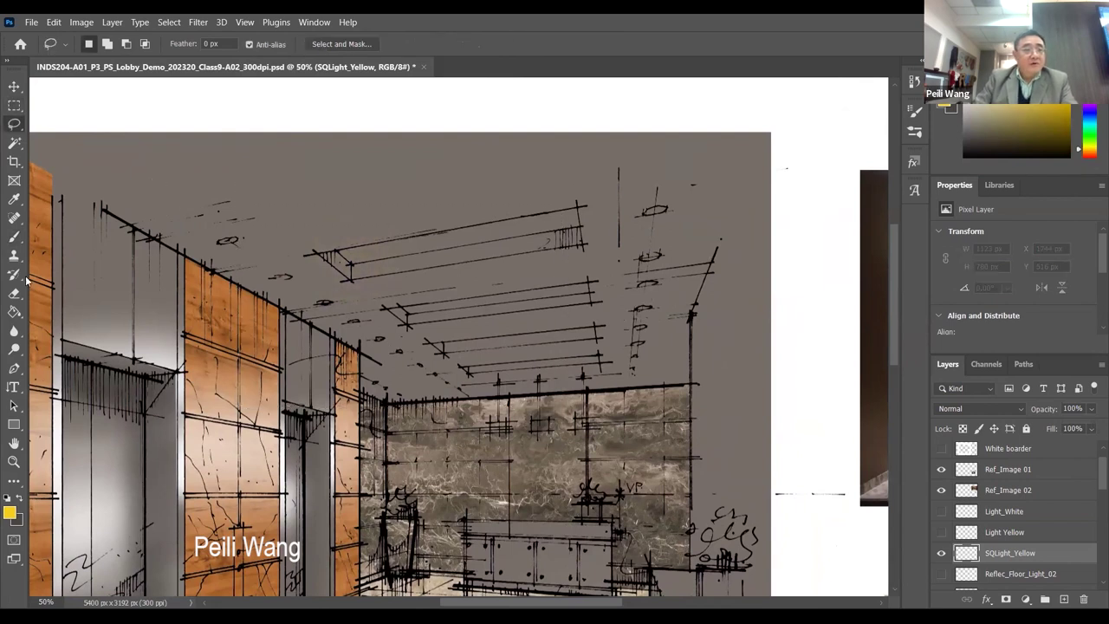
{"action": "left_click", "coordinate": [15, 240]}
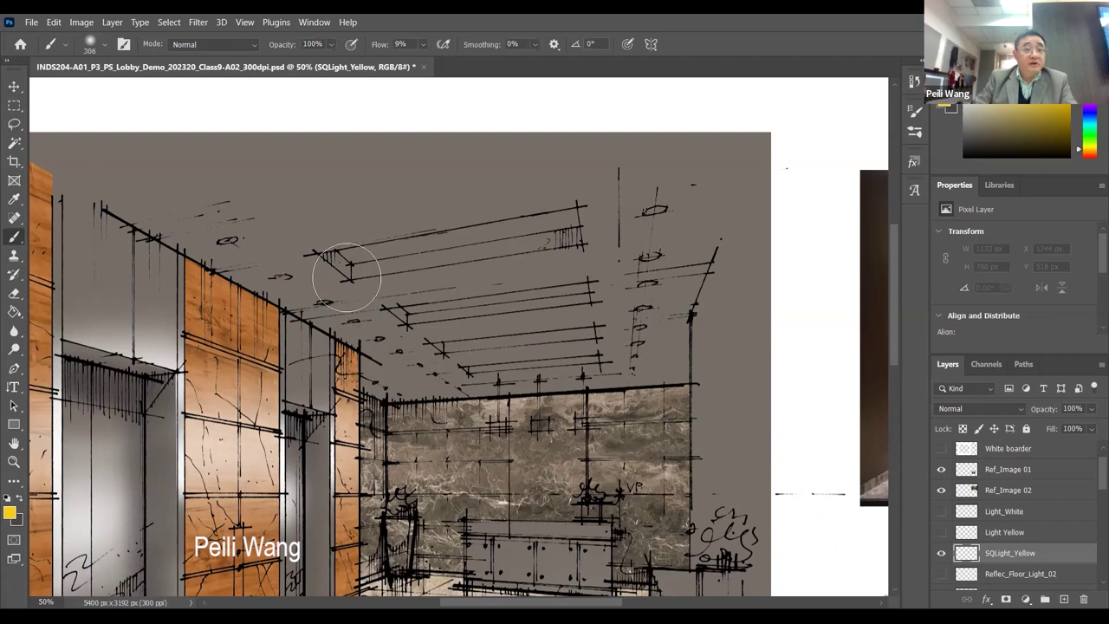
{"action": "mouse_move", "coordinate": [384, 248]}
{"action": "left_mouse_down"}
{"action": "mouse_move", "coordinate": [345, 266]}
{"action": "mouse_move", "coordinate": [398, 264]}
{"action": "mouse_move", "coordinate": [389, 270]}
{"action": "mouse_move", "coordinate": [571, 232]}
{"action": "mouse_move", "coordinate": [520, 254]}
{"action": "mouse_move", "coordinate": [563, 244]}
{"action": "left_mouse_up"}
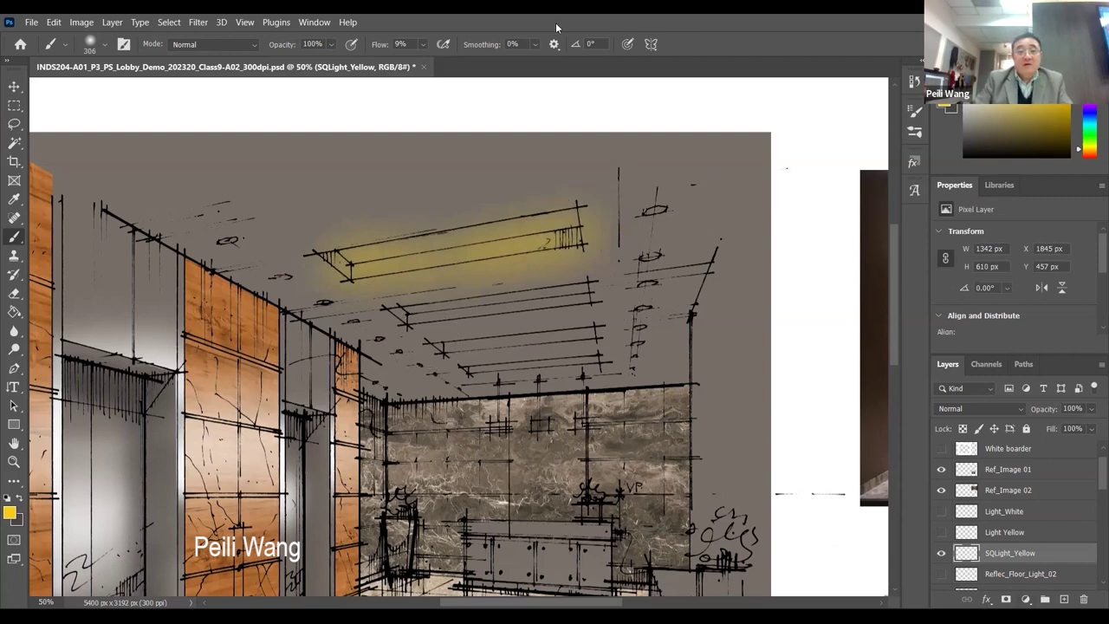
{"action": "left_click", "coordinate": [423, 44]}
{"action": "left_click_drag", "start_coordinate": [423, 62], "coordinate": [423, 65]}
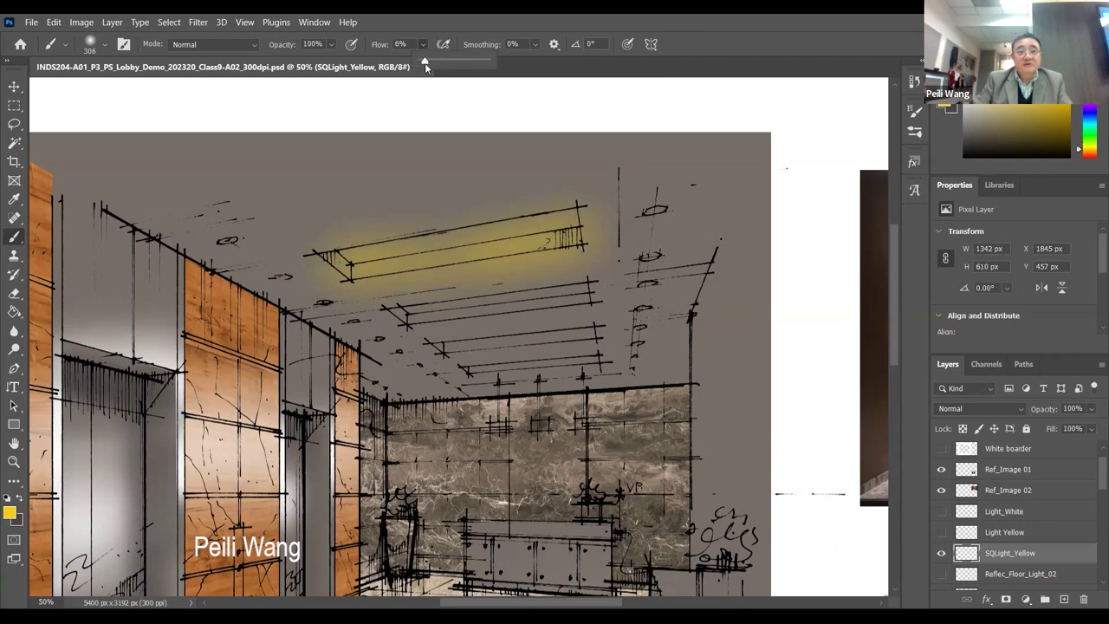
{"action": "mouse_move", "coordinate": [445, 317]}
{"action": "left_mouse_down"}
{"action": "mouse_move", "coordinate": [485, 359]}
{"action": "mouse_move", "coordinate": [576, 359]}
{"action": "mouse_move", "coordinate": [451, 306]}
{"action": "left_mouse_up"}
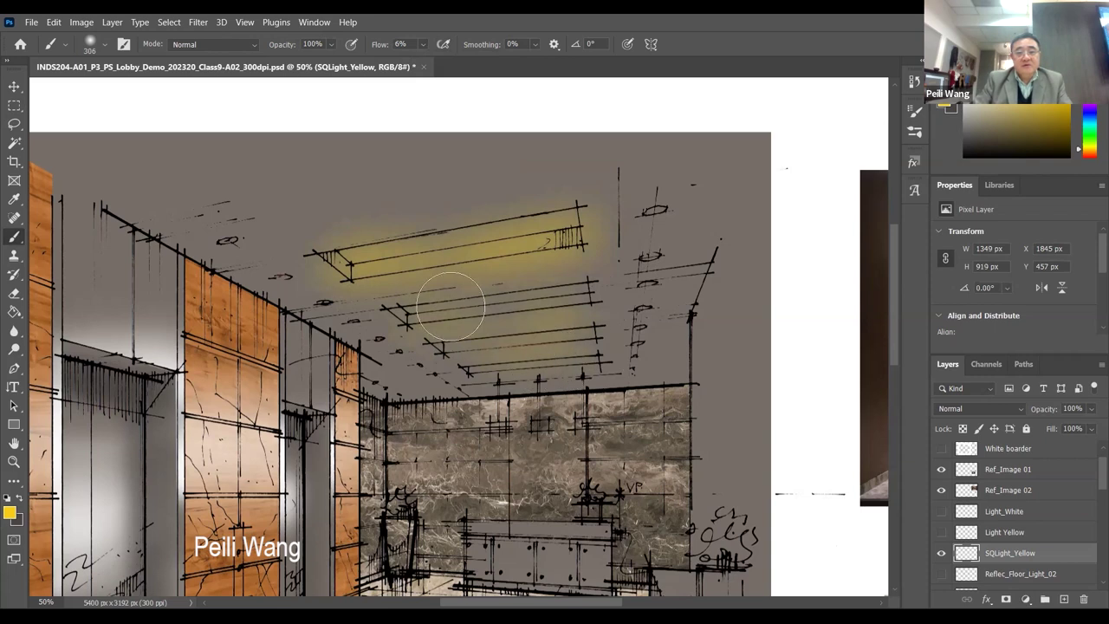
- Toggle SQLight_Yellow's visibility to compare the glow, then save the sketch
{"action": "left_click", "coordinate": [942, 554]}
{"action": "left_click", "coordinate": [943, 555]}
{"action": "left_click", "coordinate": [942, 554]}
{"action": "left_click", "coordinate": [942, 554]}
{"action": "left_click", "coordinate": [943, 554]}
{"action": "left_click", "coordinate": [943, 554]}
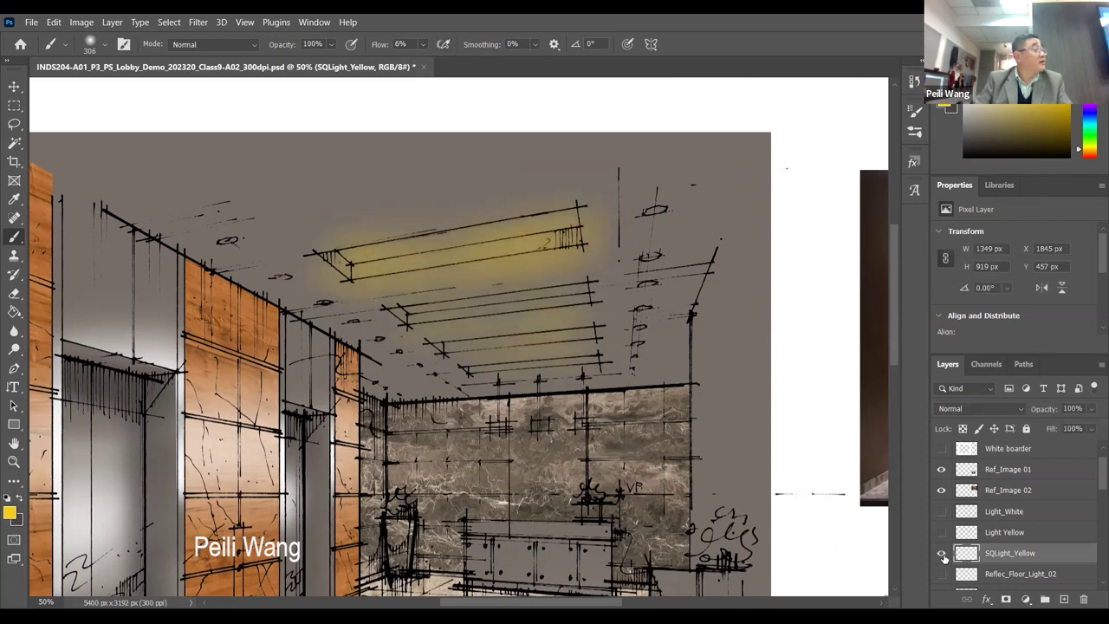
{"action": "left_click", "coordinate": [942, 554]}
{"action": "left_click", "coordinate": [943, 554]}
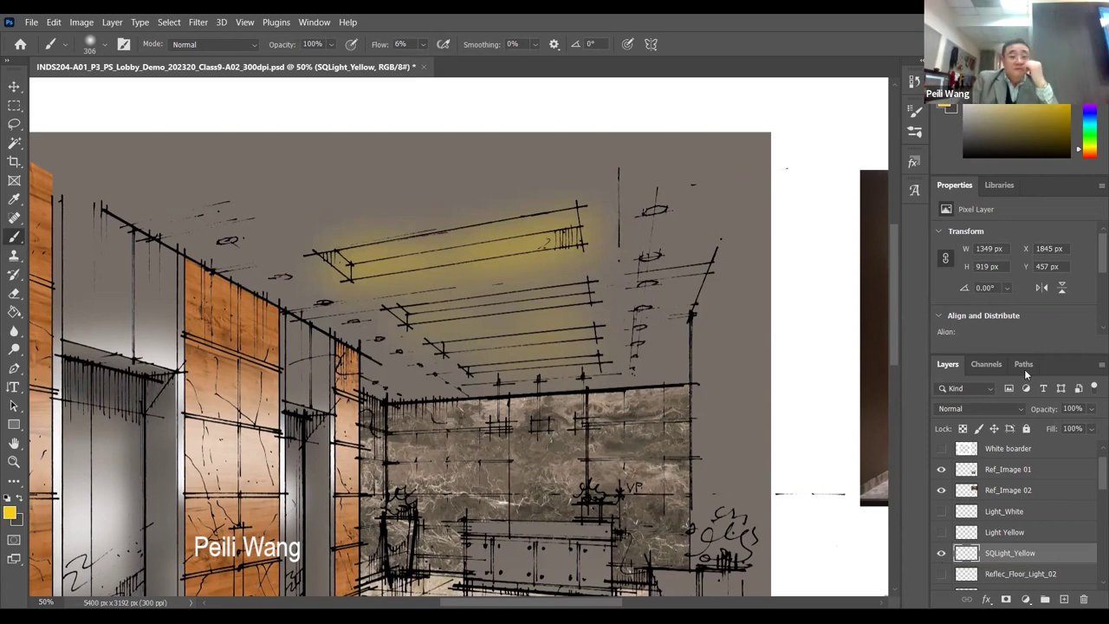
{"action": "left_click", "coordinate": [31, 22]}
{"action": "left_click", "coordinate": [52, 173]}
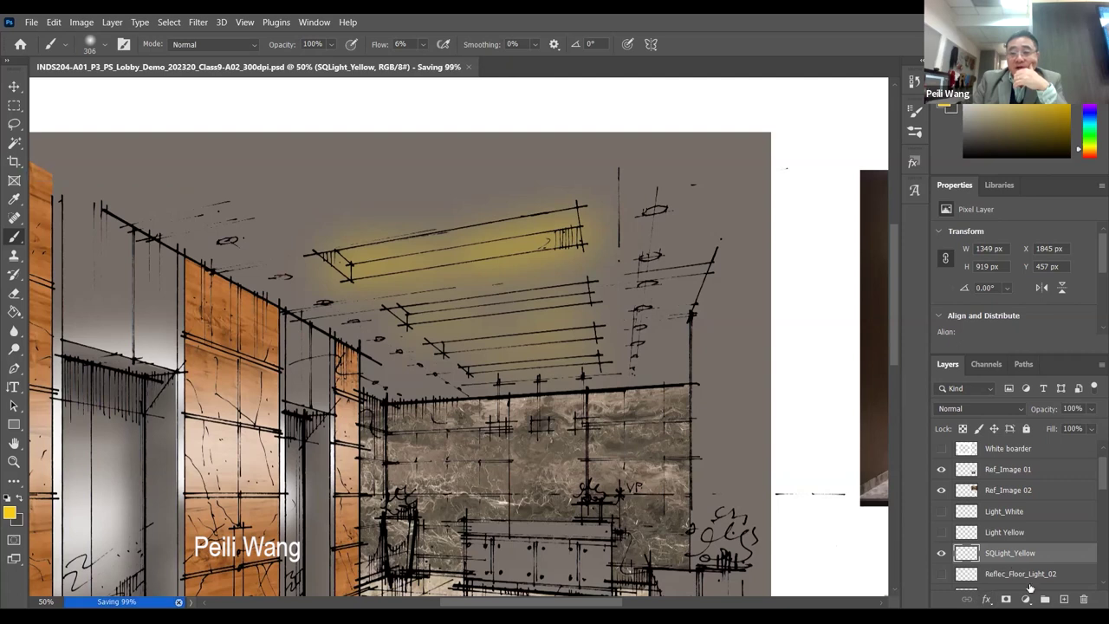
- Add a new empty Layer 6 above SQLight_Yellow
{"action": "left_click", "coordinate": [1064, 598]}
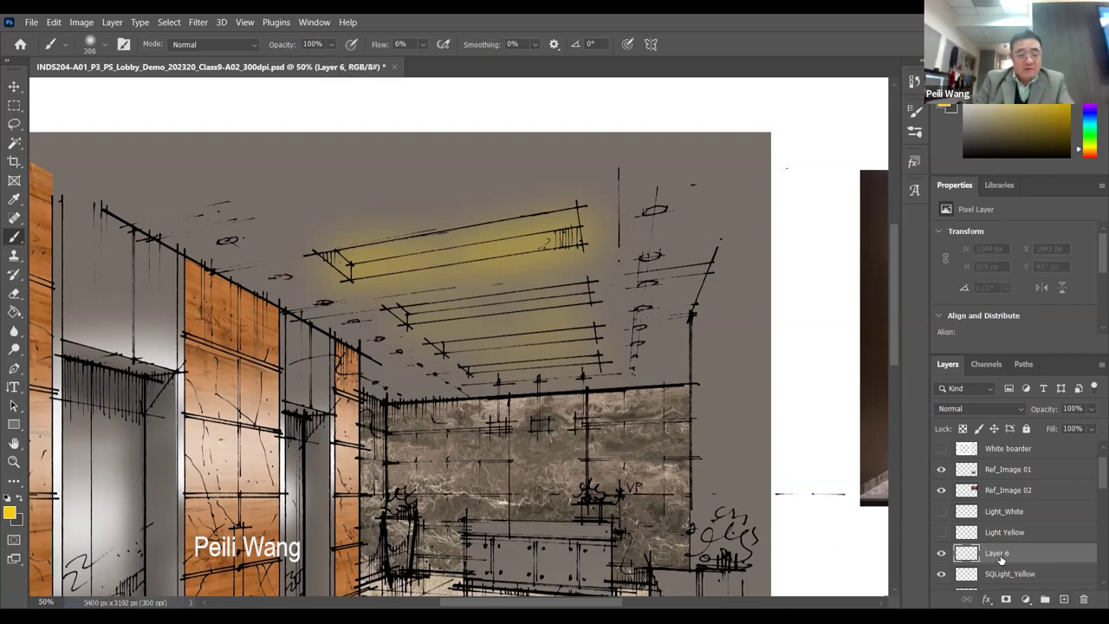
{"action": "key", "text": "s"}
{"action": "key", "text": "q"}
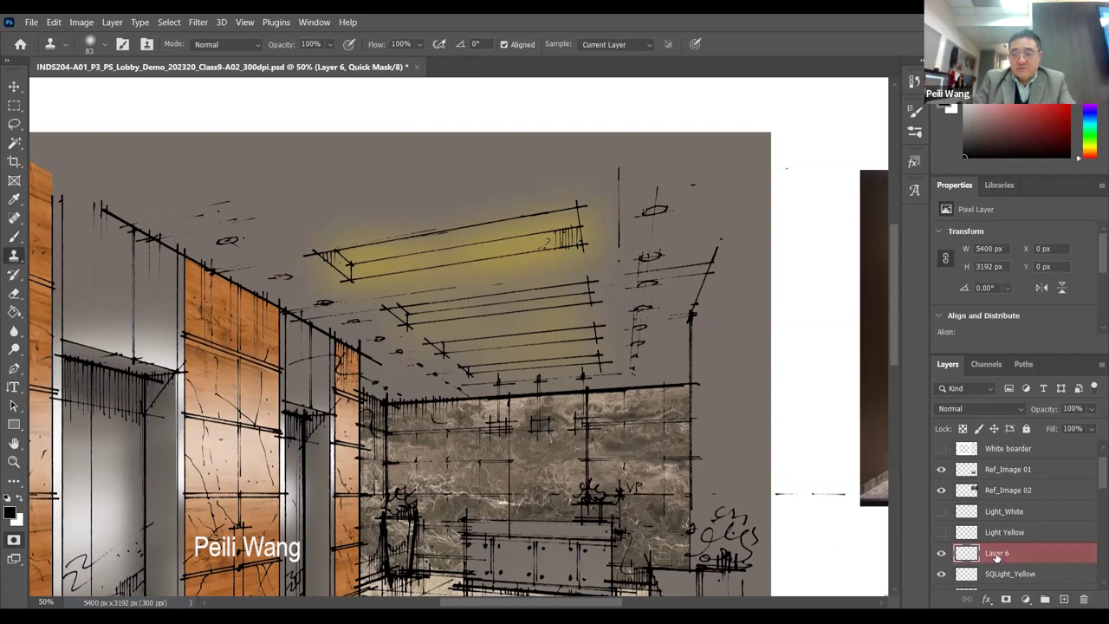
{"action": "left_click", "coordinate": [940, 553]}
{"action": "double_click", "coordinate": [1005, 555]}
{"action": "left_click", "coordinate": [1031, 513]}
{"action": "key", "text": "q"}
{"action": "left_click", "coordinate": [1003, 556]}
{"action": "double_click", "coordinate": [1004, 554]}
{"action": "key", "text": "Return"}
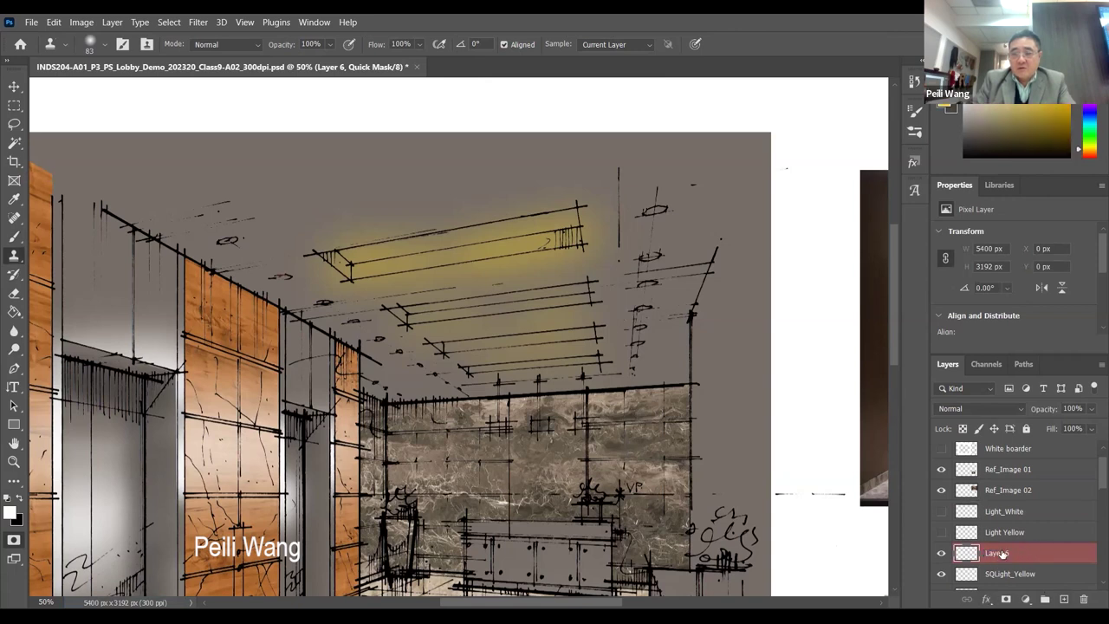
{"action": "double_click", "coordinate": [1002, 555]}
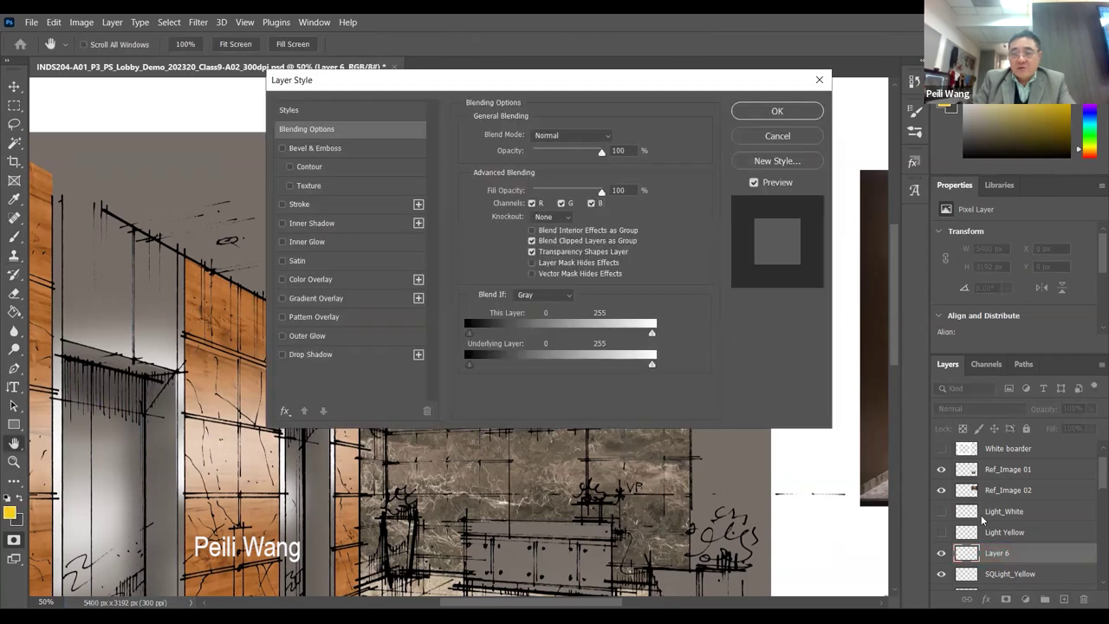
{"action": "key", "text": "Escape"}
- Rename Layer 6 to SQLight_White and enter Quick Mask mode
{"action": "double_click", "coordinate": [1005, 552]}
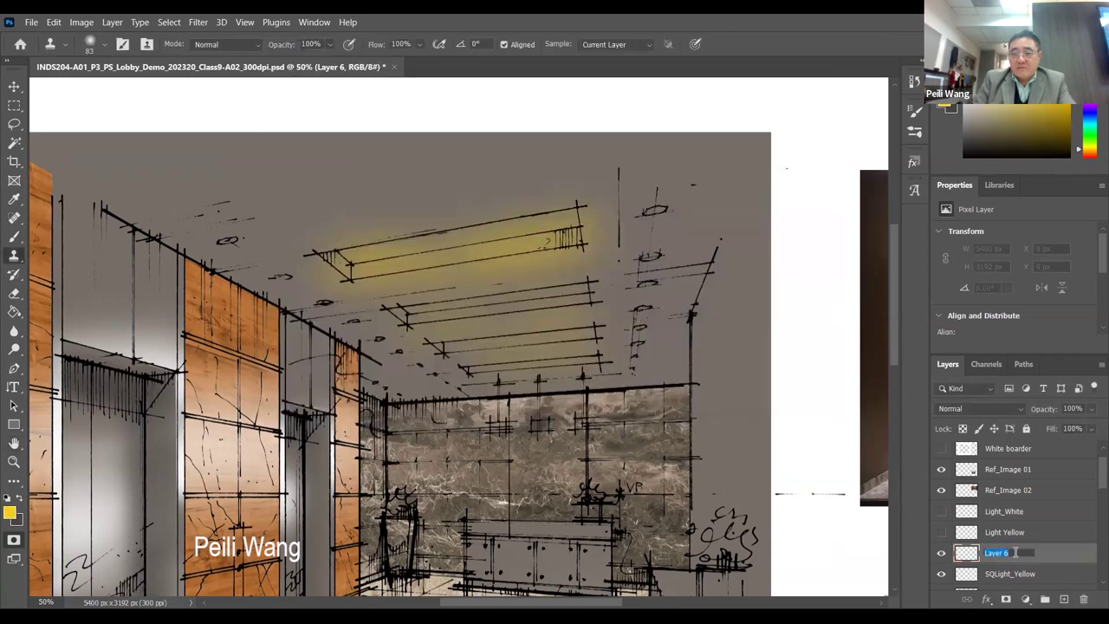
{"action": "type", "text": "S"}
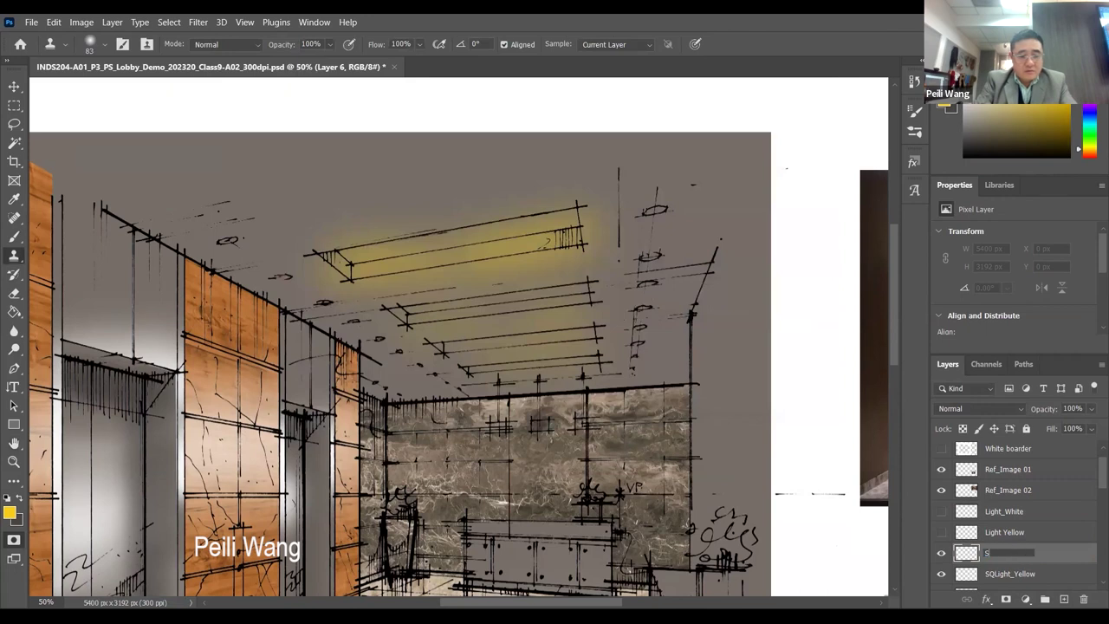
{"action": "type", "text": "QLi"}
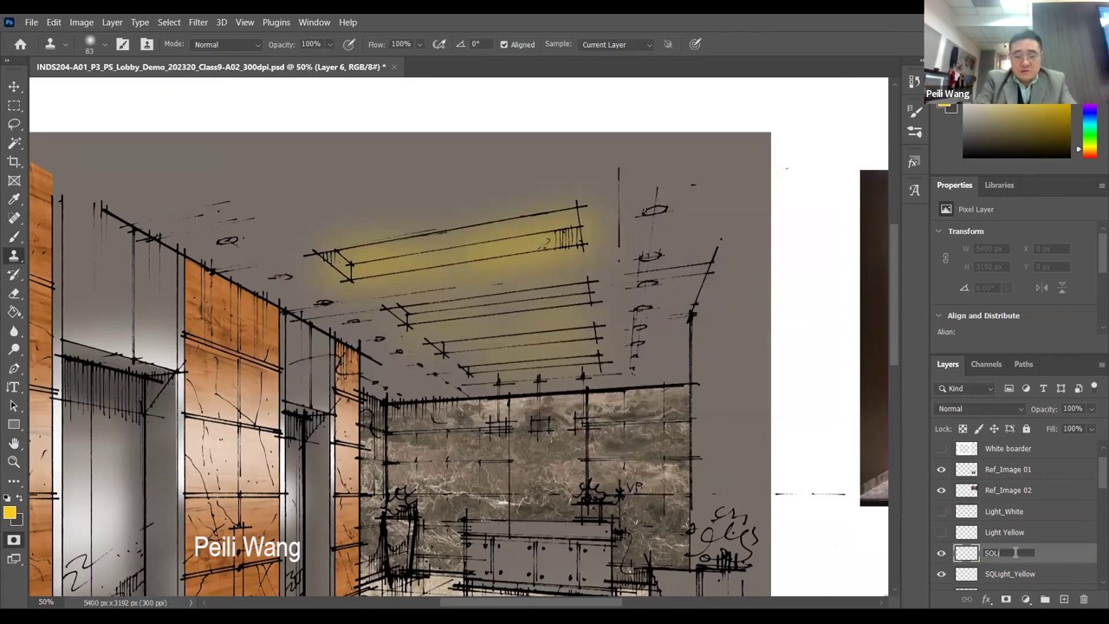
{"action": "type", "text": "ght_White"}
{"action": "key", "text": "Return"}
{"action": "key", "text": "q"}
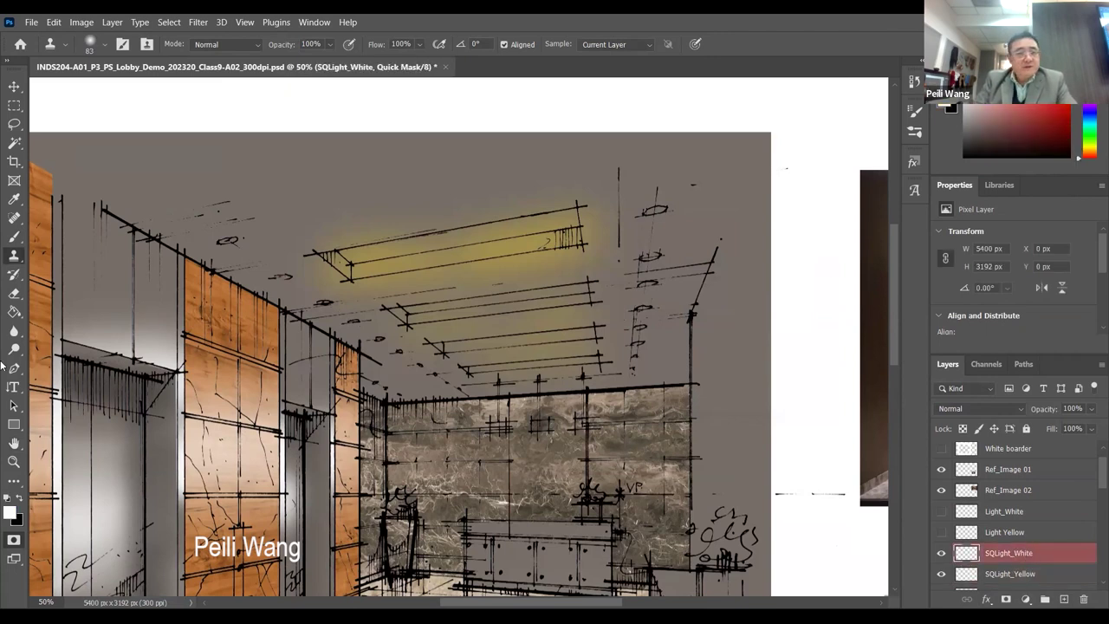
- Set the brush to the Hard Round preset with 19% flow
{"action": "left_click", "coordinate": [16, 237]}
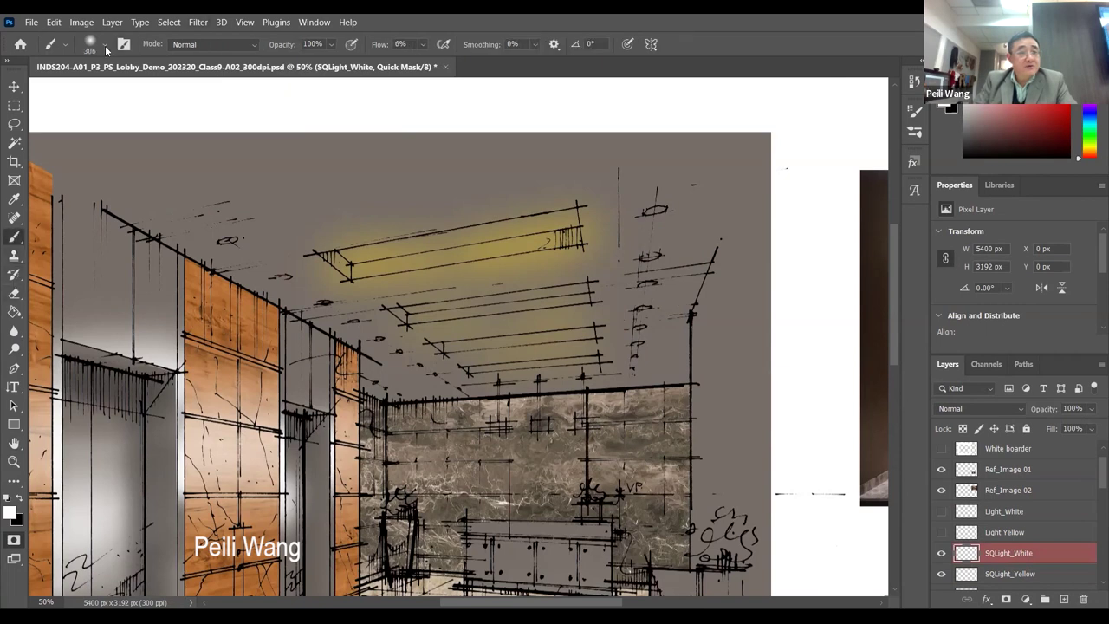
{"action": "left_click", "coordinate": [105, 48]}
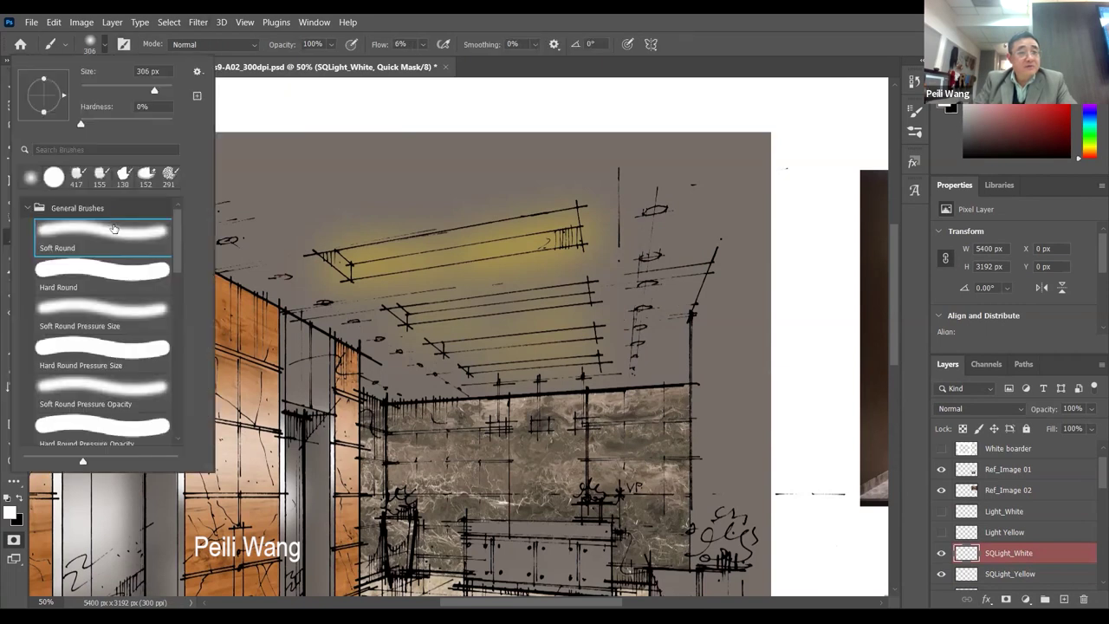
{"action": "left_click", "coordinate": [99, 284]}
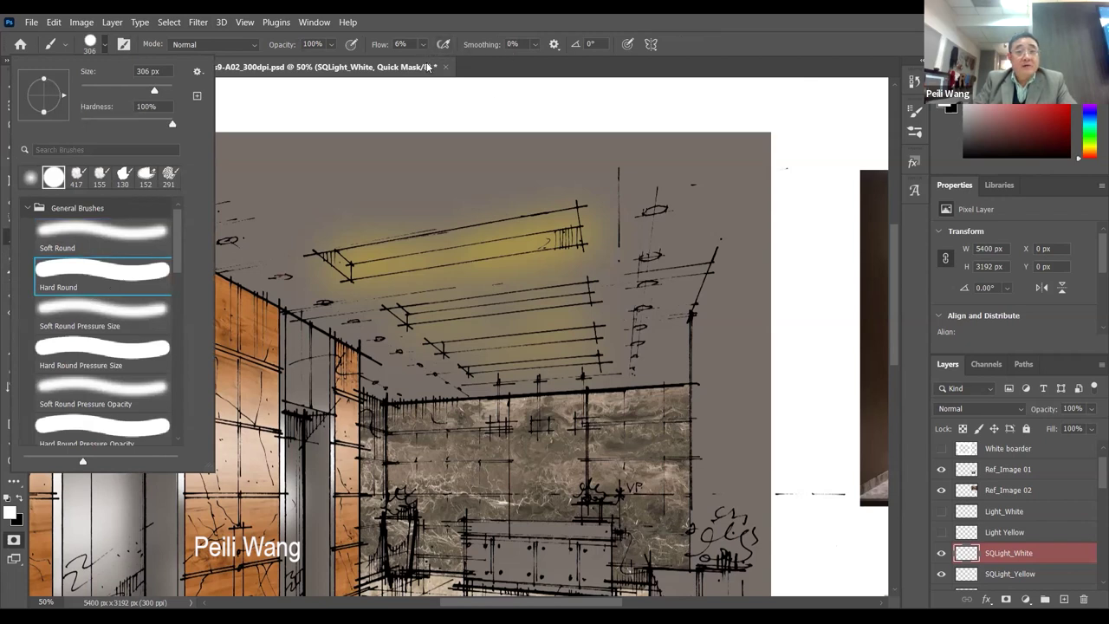
{"action": "left_click_drag", "start_coordinate": [422, 45], "coordinate": [470, 80]}
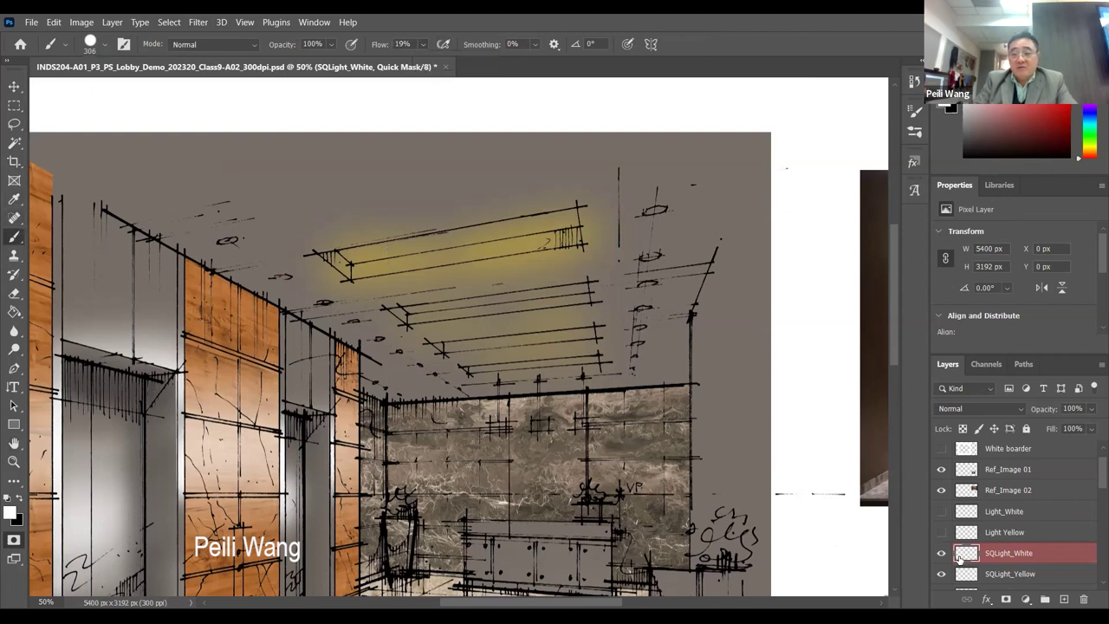
- Toggle SQLight_Yellow and SQLight_White visibility, leaving both layers shown
{"action": "left_click", "coordinate": [1006, 575]}
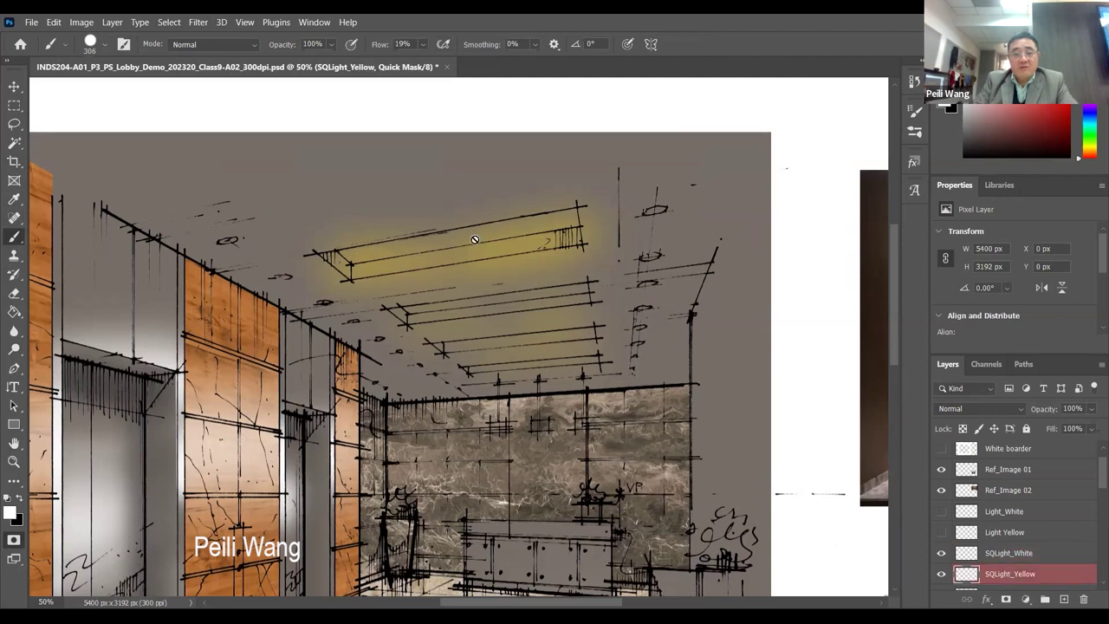
{"action": "left_click", "coordinate": [1007, 553]}
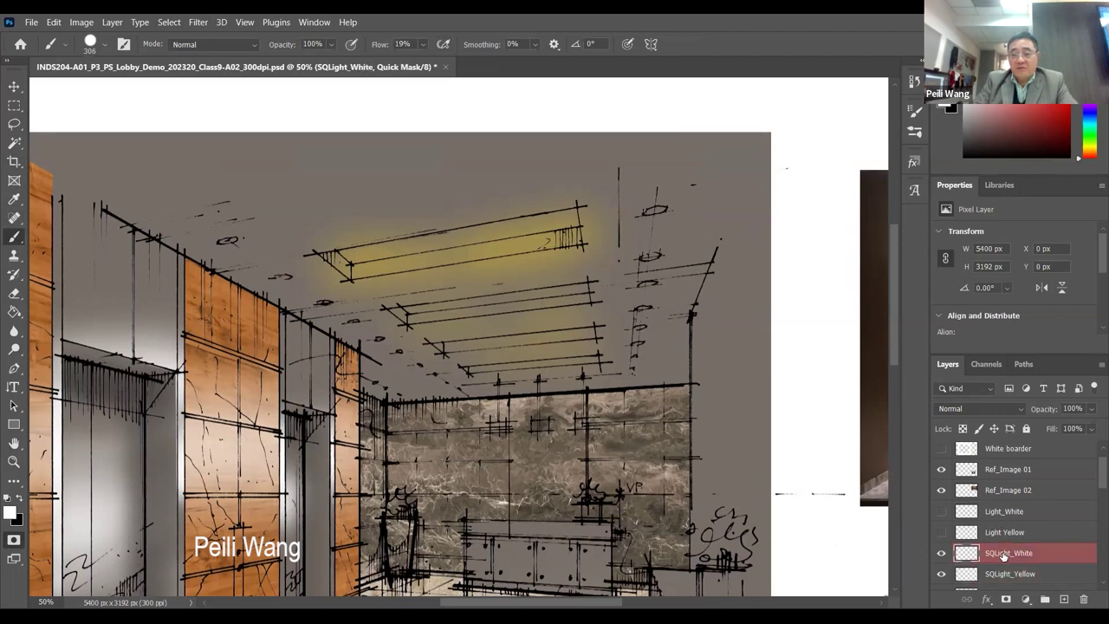
{"action": "left_click", "coordinate": [941, 553]}
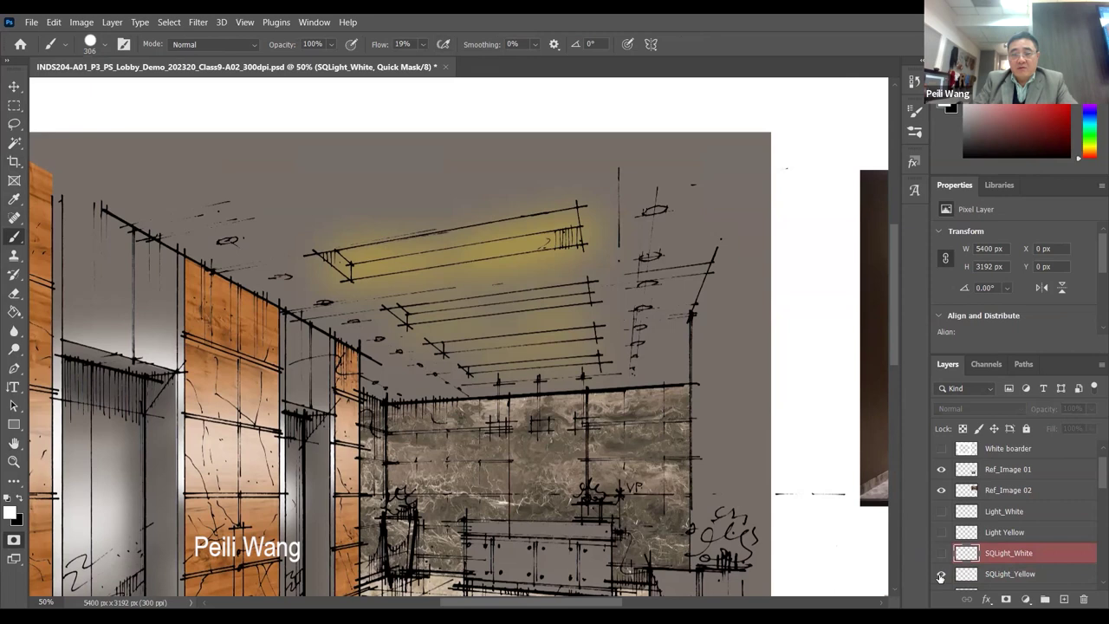
{"action": "left_click", "coordinate": [942, 574]}
{"action": "left_click", "coordinate": [942, 575]}
{"action": "left_click", "coordinate": [941, 554]}
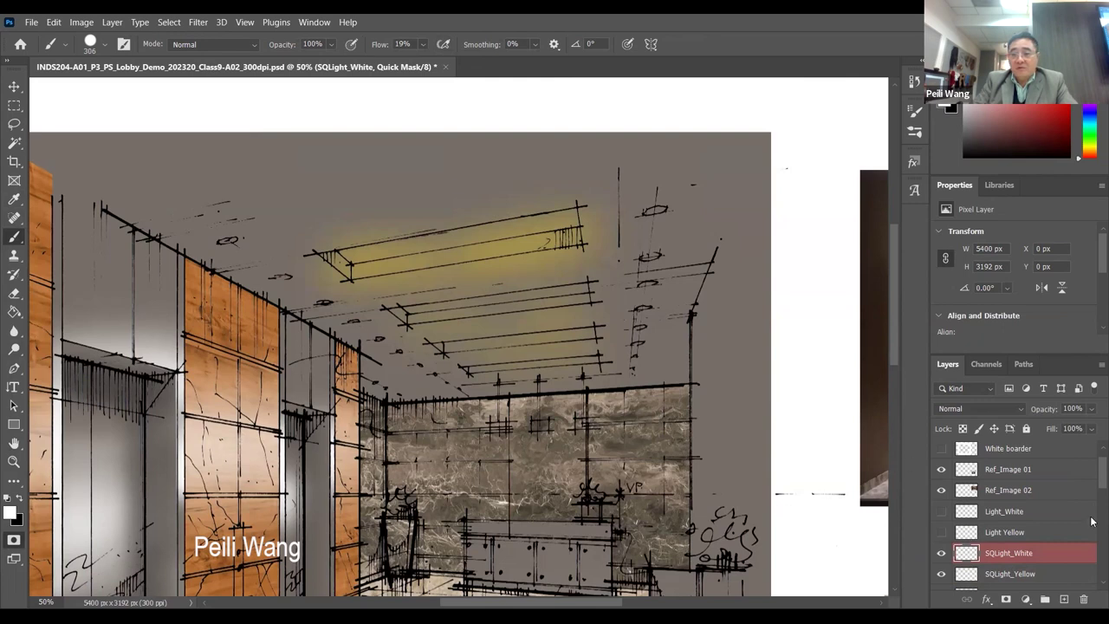
- Select Light Yellow, attempt a brush stroke, dismiss the hidden-channel error, and toggle its visibility
{"action": "scroll", "coordinate": [1092, 483], "scroll_direction": "down", "scroll_amount": 2}
{"action": "scroll", "coordinate": [1091, 489], "scroll_direction": "up", "scroll_amount": 3}
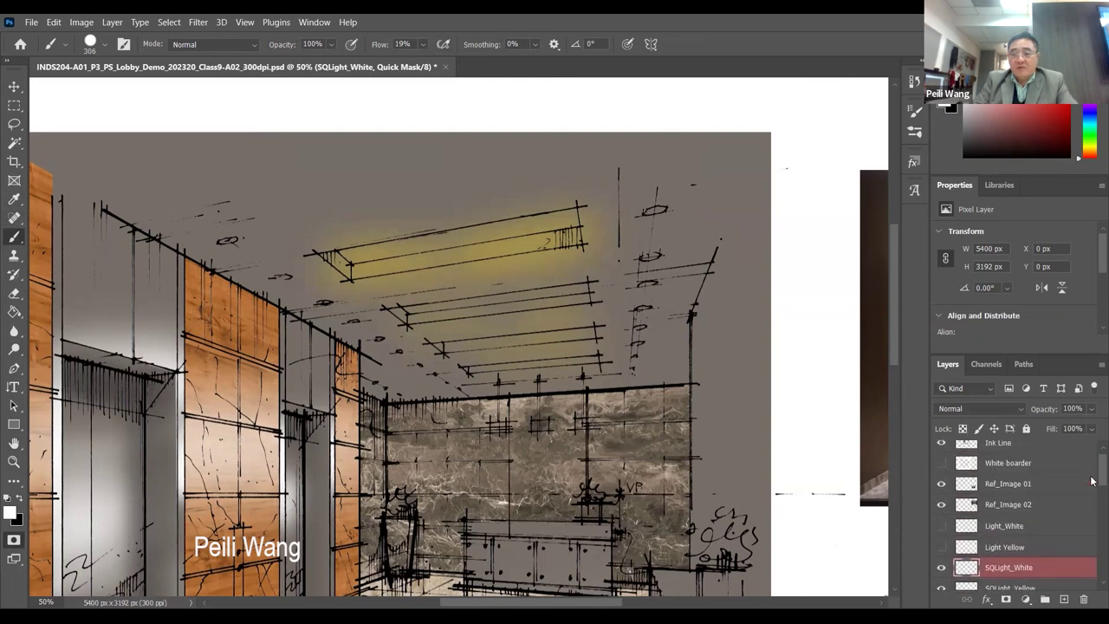
{"action": "scroll", "coordinate": [1091, 496], "scroll_direction": "down", "scroll_amount": 3}
{"action": "scroll", "coordinate": [1083, 498], "scroll_direction": "down", "scroll_amount": 1}
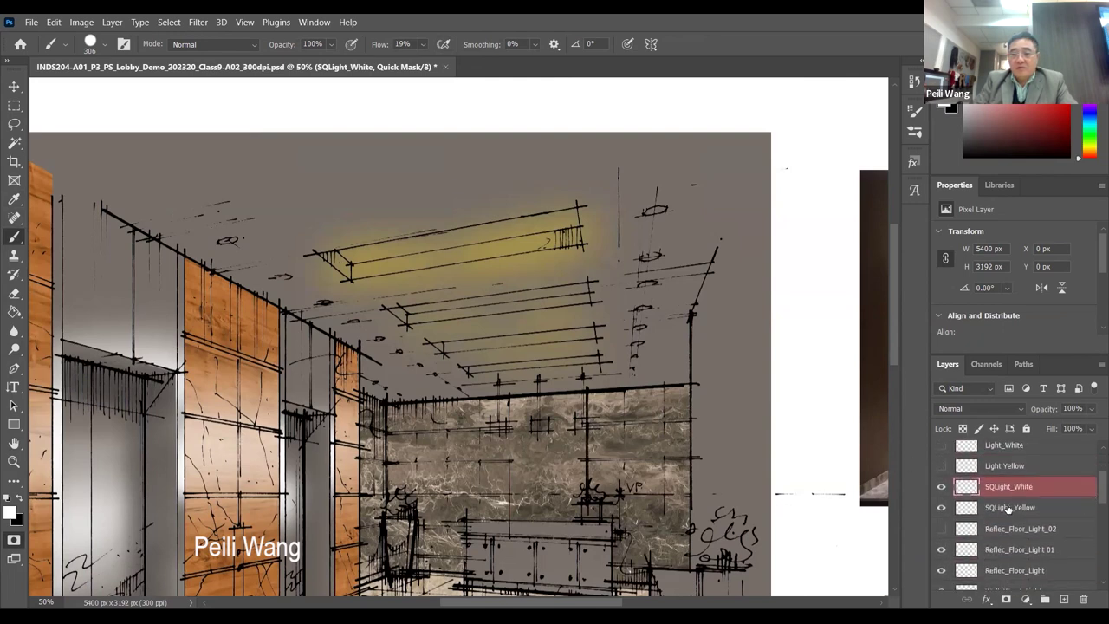
{"action": "left_click", "coordinate": [1001, 466]}
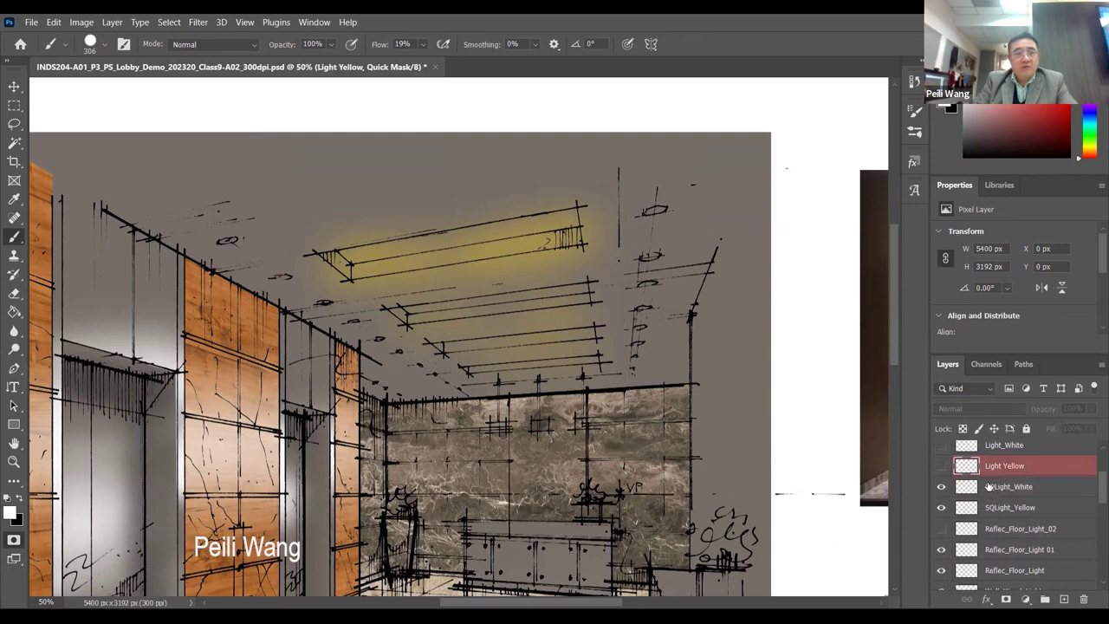
{"action": "left_click", "coordinate": [14, 124]}
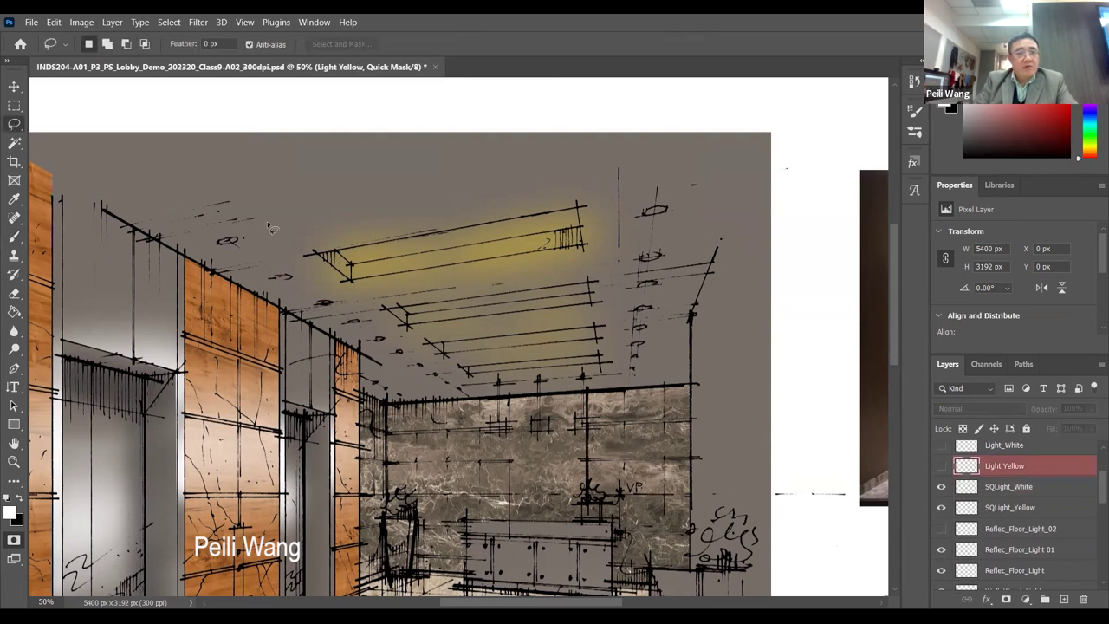
{"action": "left_click", "coordinate": [14, 236]}
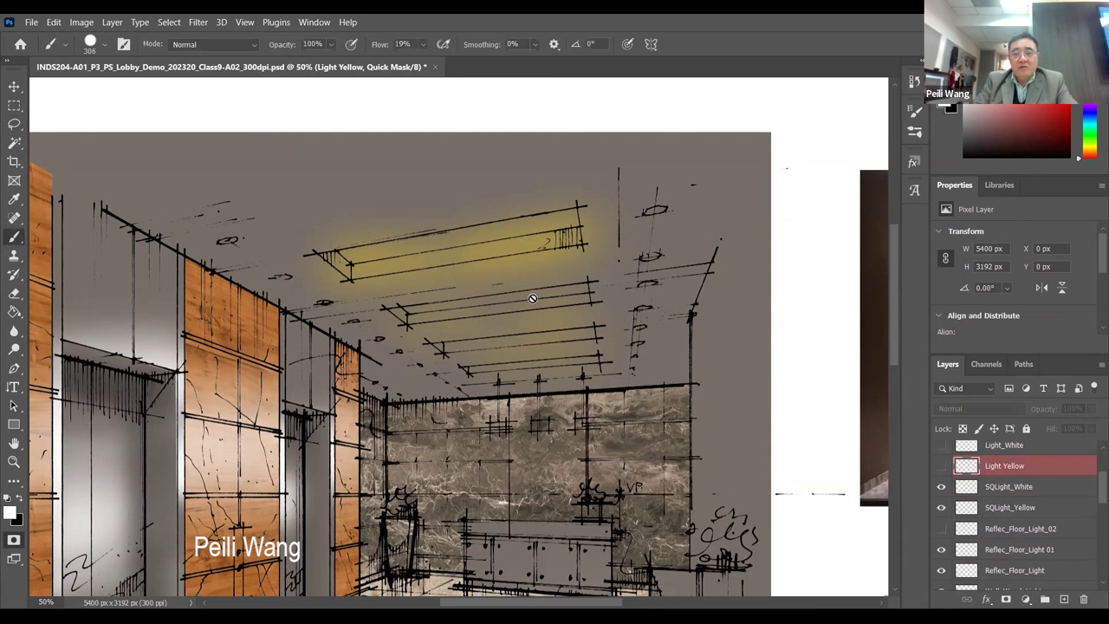
{"action": "left_click", "coordinate": [483, 320]}
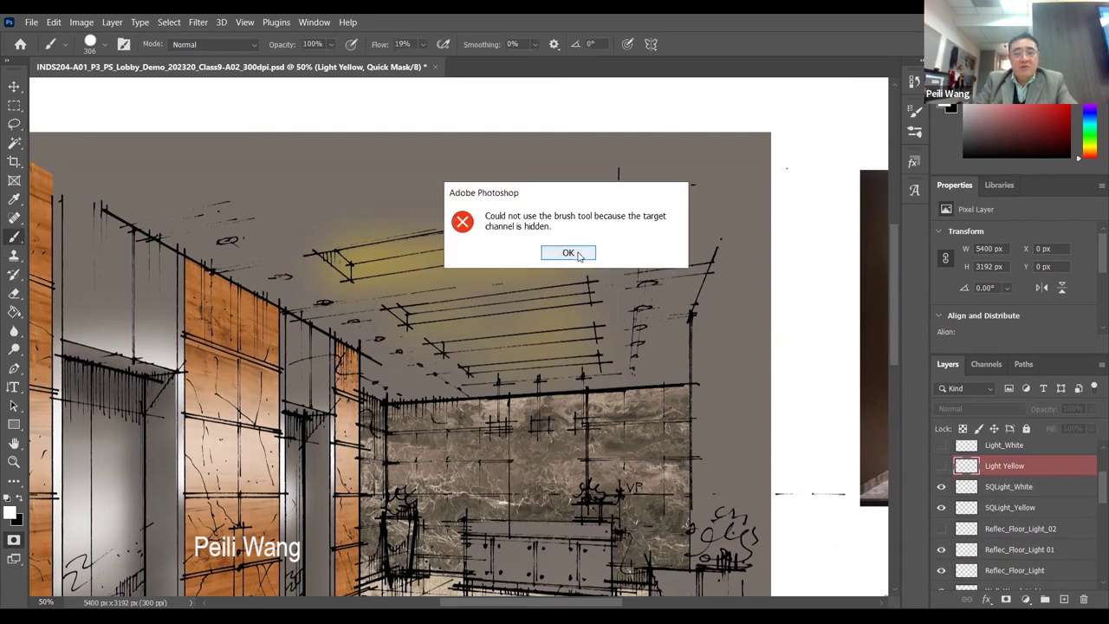
{"action": "left_click", "coordinate": [568, 252]}
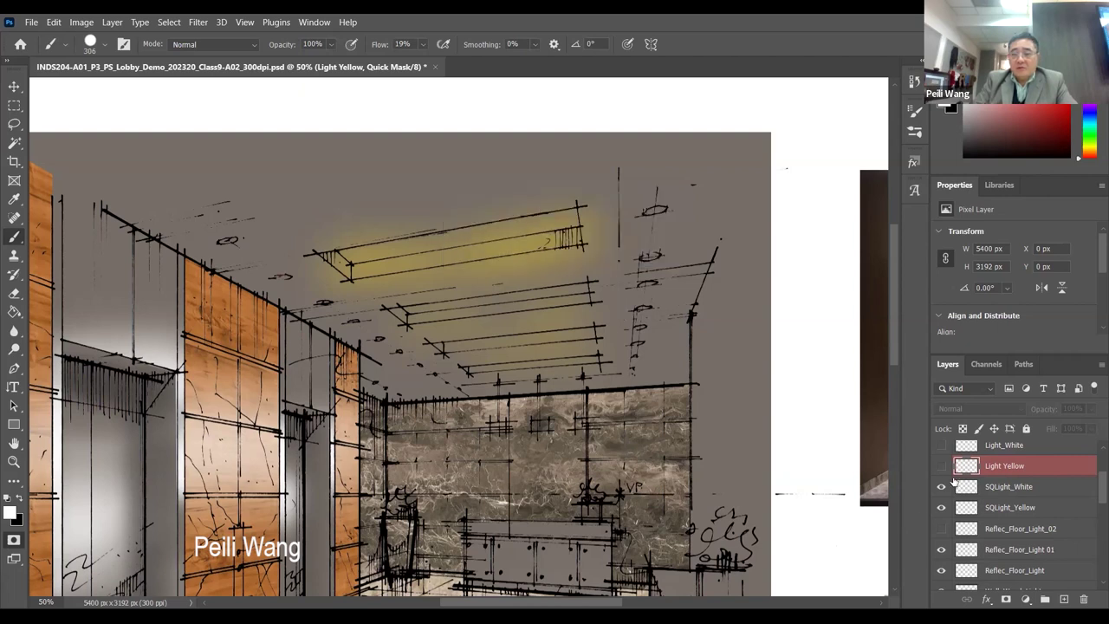
{"action": "left_click", "coordinate": [940, 466]}
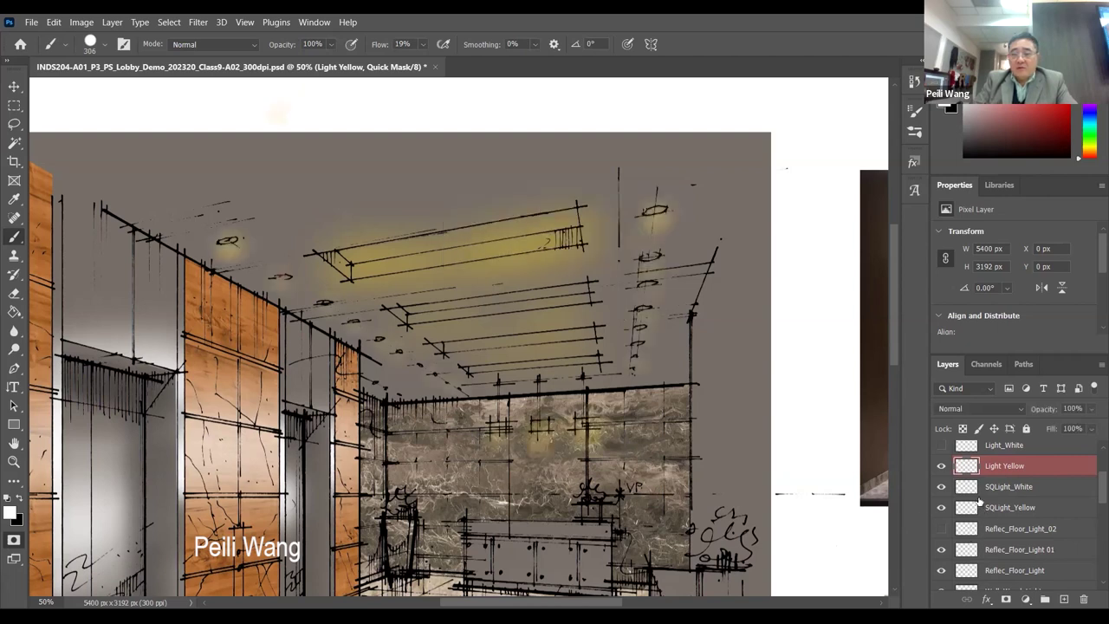
{"action": "left_click", "coordinate": [941, 466]}
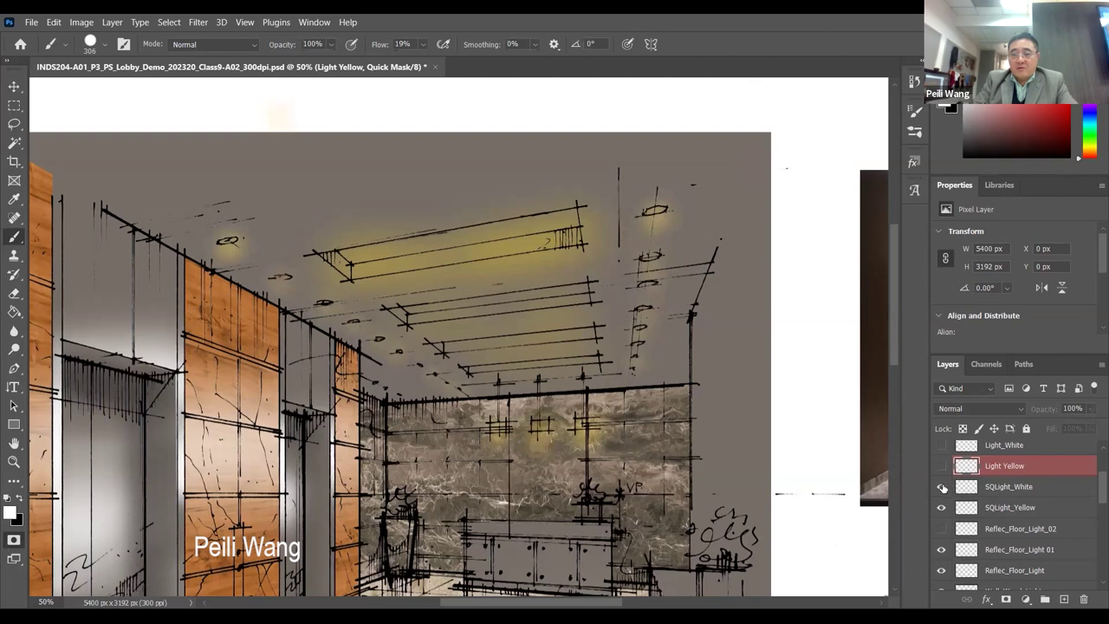
- Attempt painting on SQLight_White and dismiss the hidden-channel error
{"action": "left_click", "coordinate": [996, 488]}
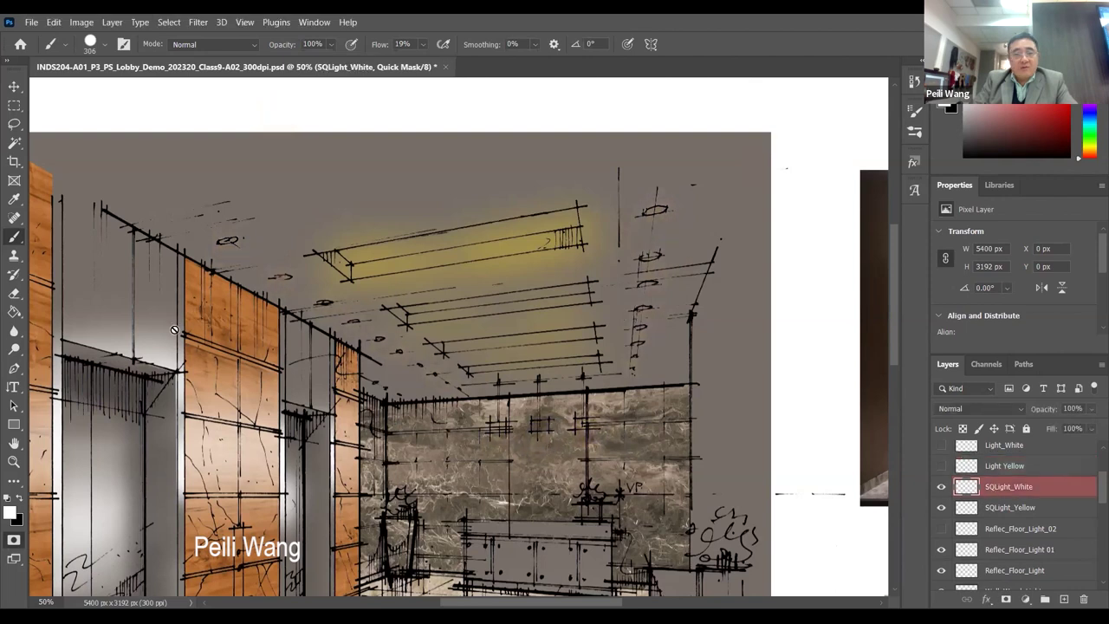
{"action": "left_click", "coordinate": [322, 270]}
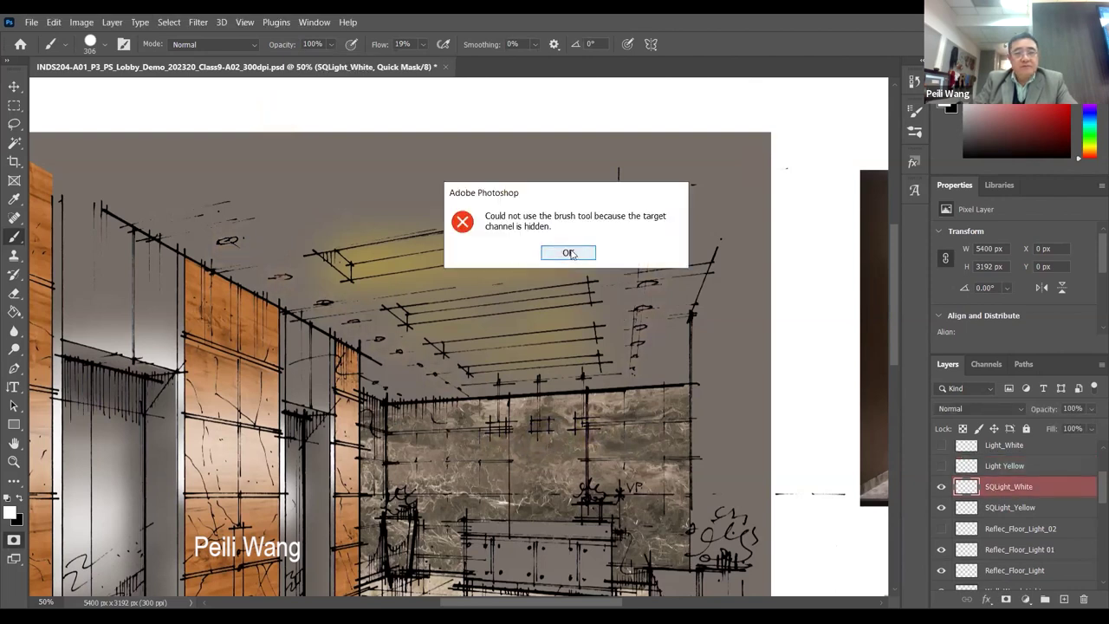
{"action": "left_click", "coordinate": [570, 253]}
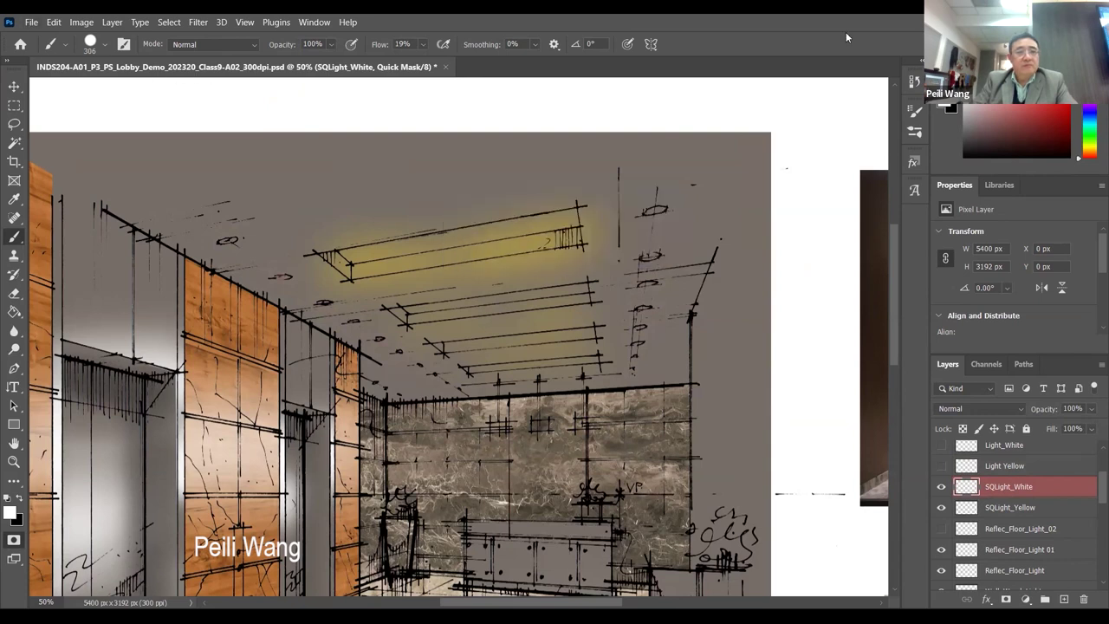
- Close the document without saving and reopen the Class9-A02_300dpi lobby .psd file
{"action": "left_click", "coordinate": [445, 67]}
{"action": "key", "text": "Return"}
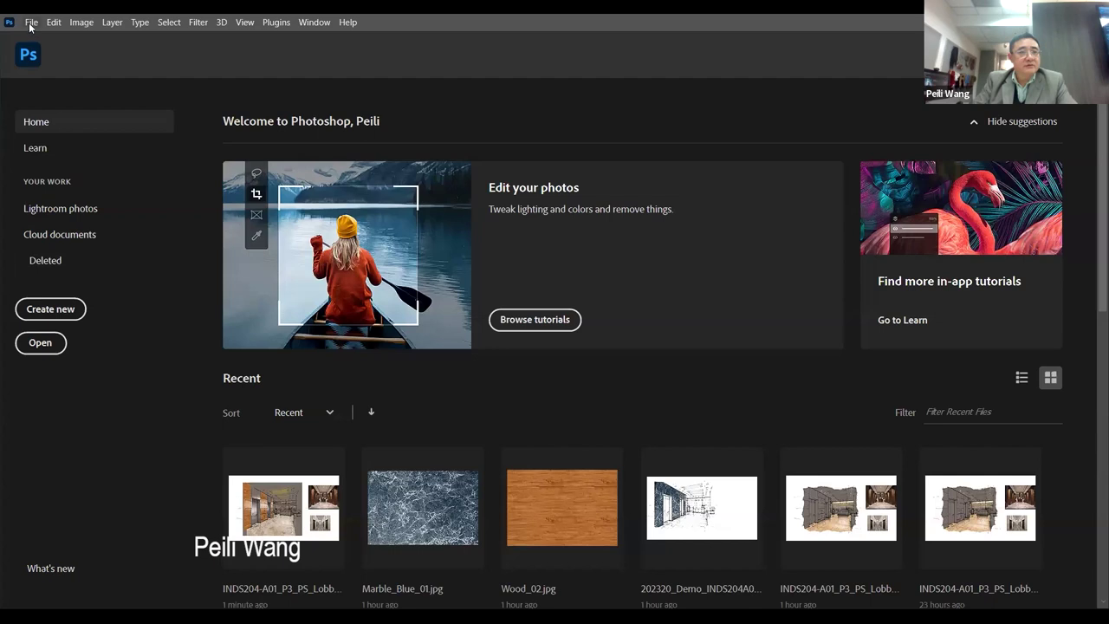
{"action": "left_click", "coordinate": [30, 22]}
{"action": "key", "text": "Escape"}
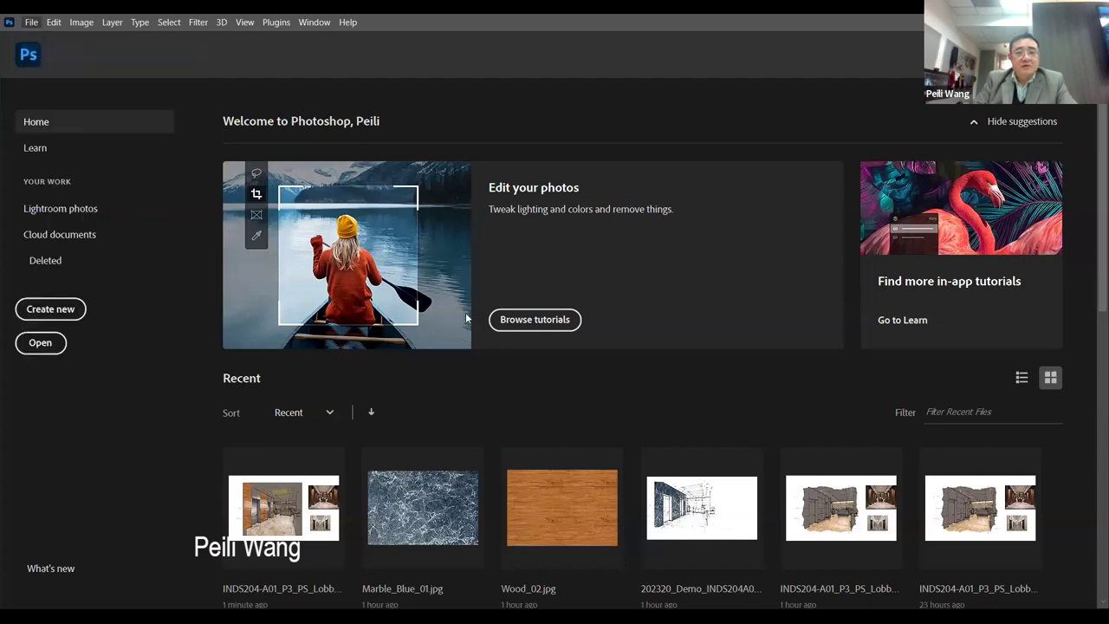
{"action": "key", "text": "ctrl+o"}
{"action": "left_click", "coordinate": [260, 160]}
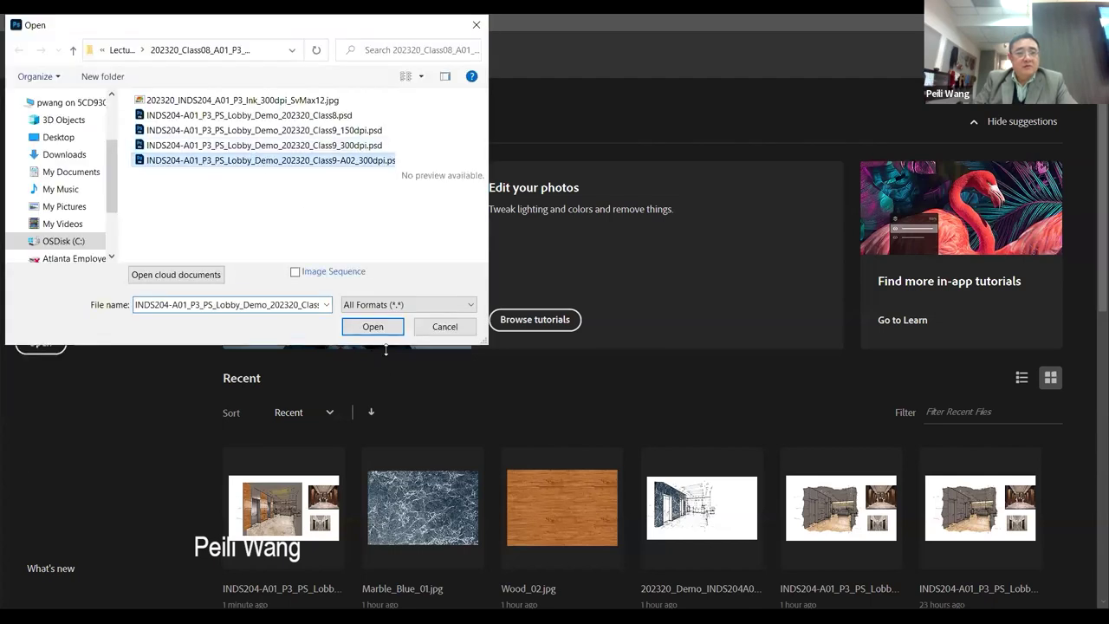
{"action": "key", "text": "Return"}
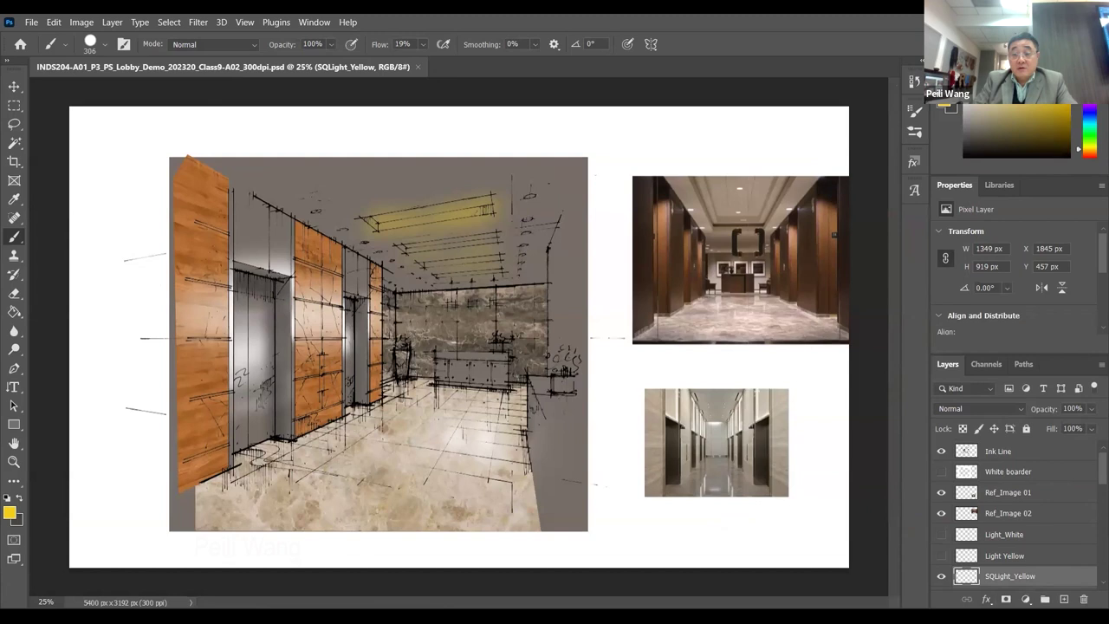
- Add a new empty layer, zoom in on the ceiling fixture, and set a 26 px Hard Round brush
{"action": "left_click", "coordinate": [1062, 600]}
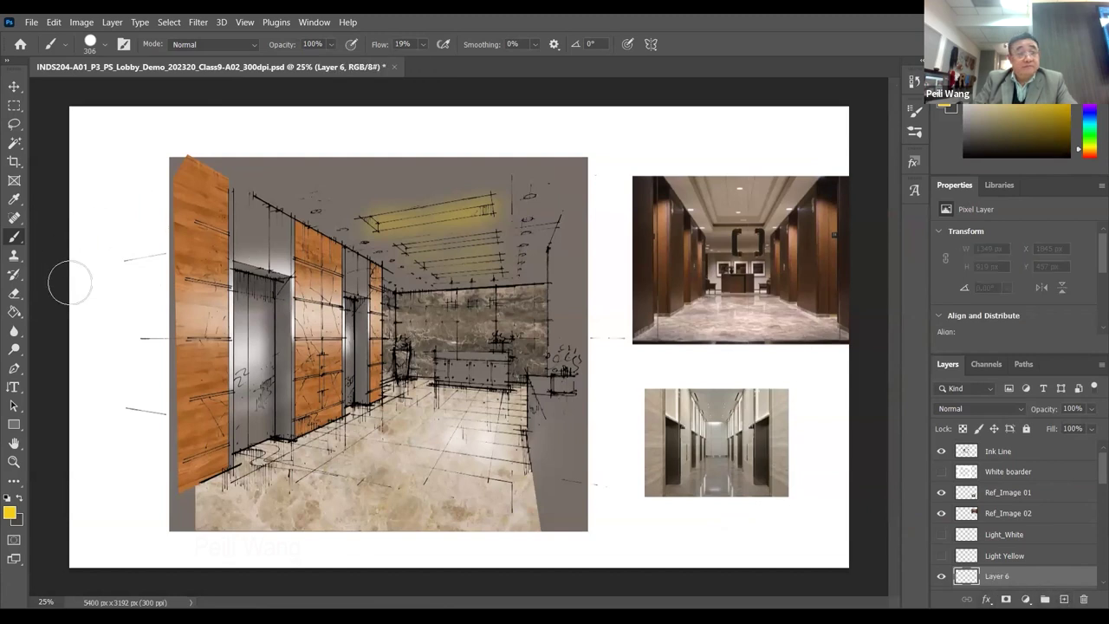
{"action": "left_click", "coordinate": [14, 461]}
{"action": "left_click_drag", "start_coordinate": [377, 204], "coordinate": [433, 232]}
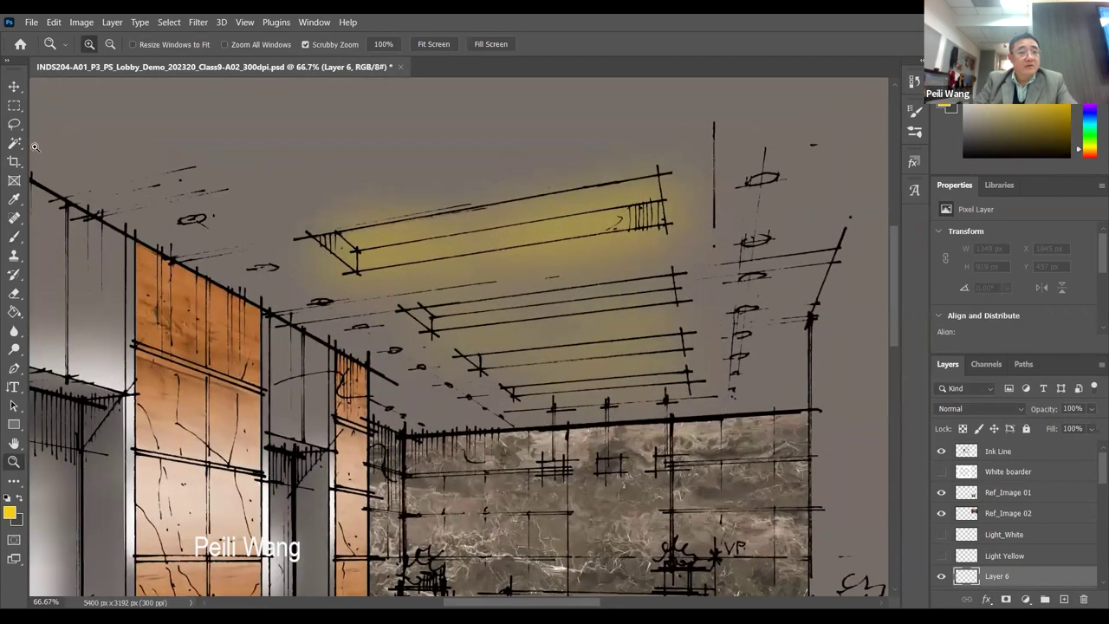
{"action": "left_click", "coordinate": [15, 238]}
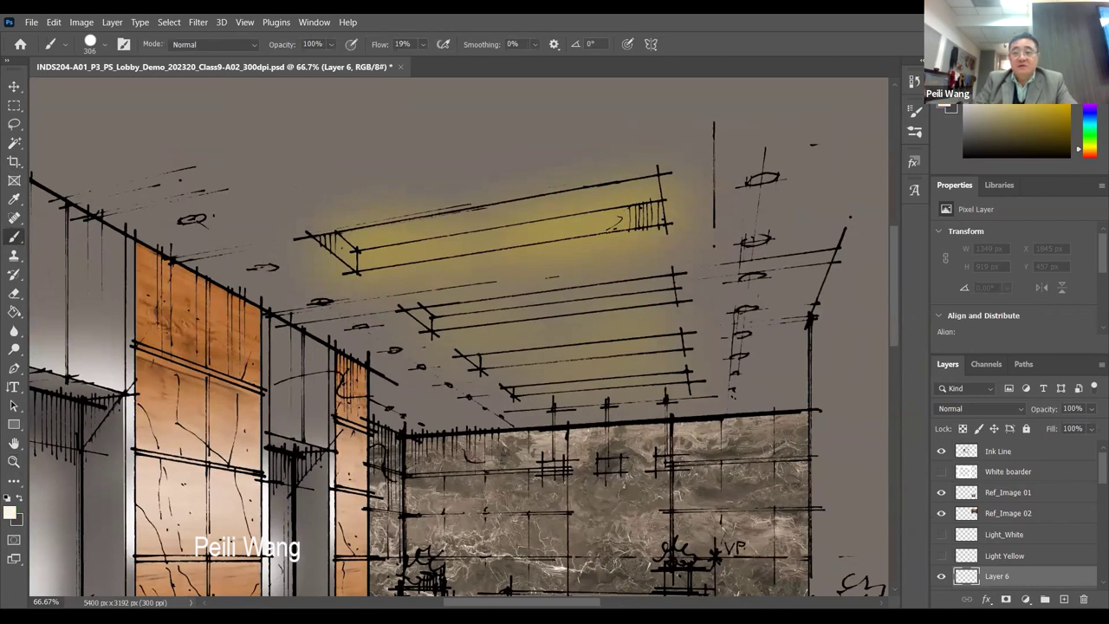
{"action": "scroll", "coordinate": [1091, 482], "scroll_direction": "down", "scroll_amount": 2}
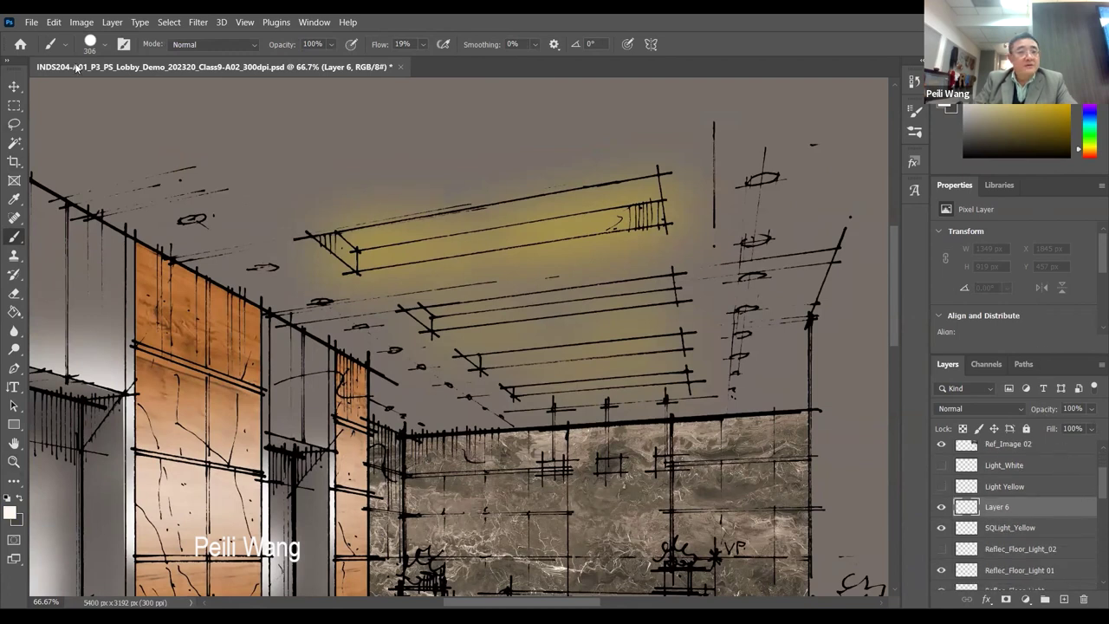
{"action": "left_click", "coordinate": [106, 46]}
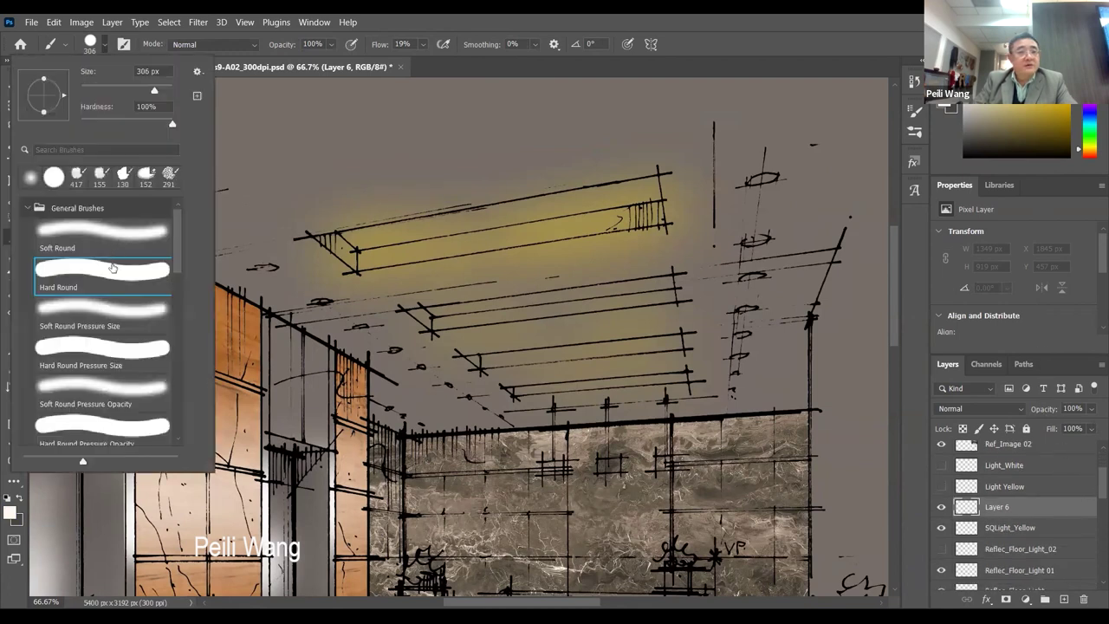
{"action": "left_click_drag", "start_coordinate": [156, 93], "coordinate": [91, 91]}
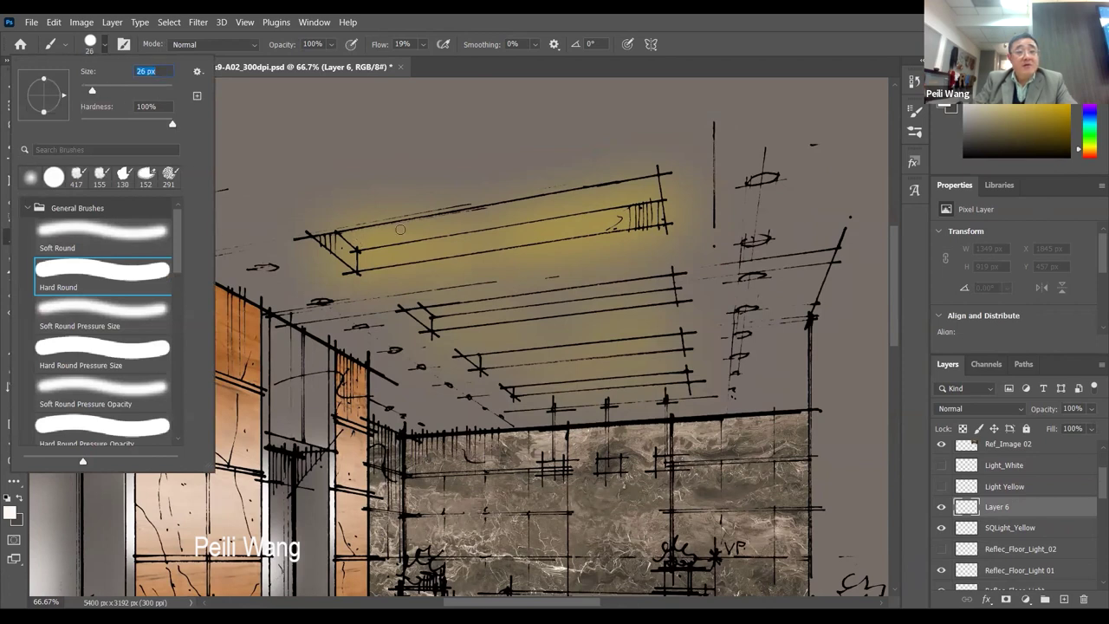
- Paint straight white strokes filling the upper ceiling fixture and the second fixture below it
{"action": "mouse_move", "coordinate": [355, 239]}
{"action": "left_mouse_down"}
{"action": "mouse_move", "coordinate": [480, 229]}
{"action": "mouse_move", "coordinate": [463, 227]}
{"action": "left_mouse_up"}
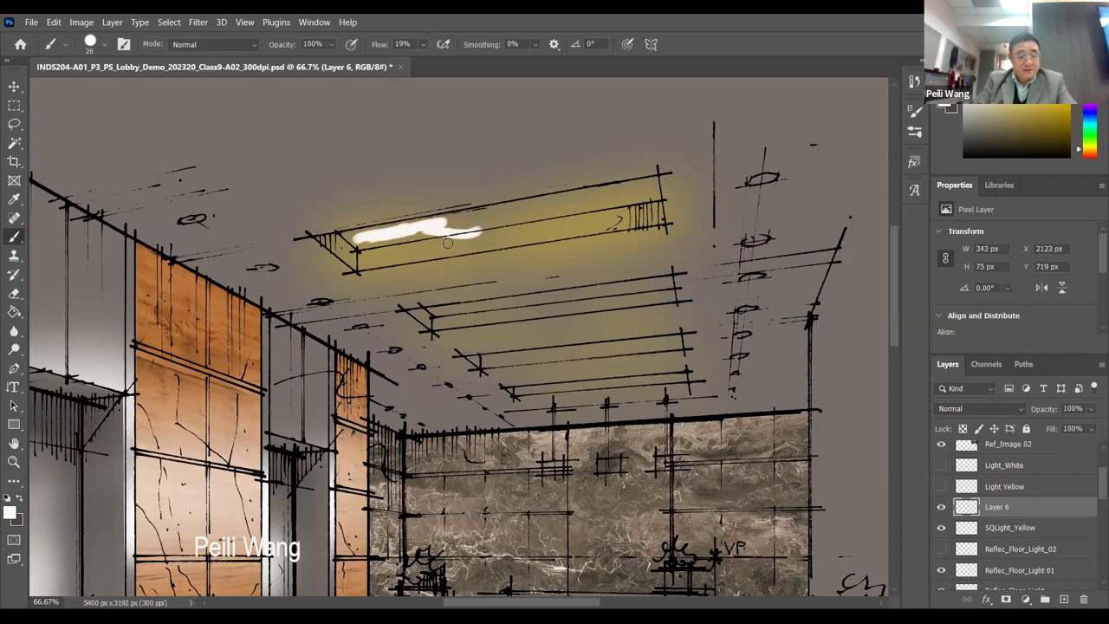
{"action": "key", "text": "ctrl+z"}
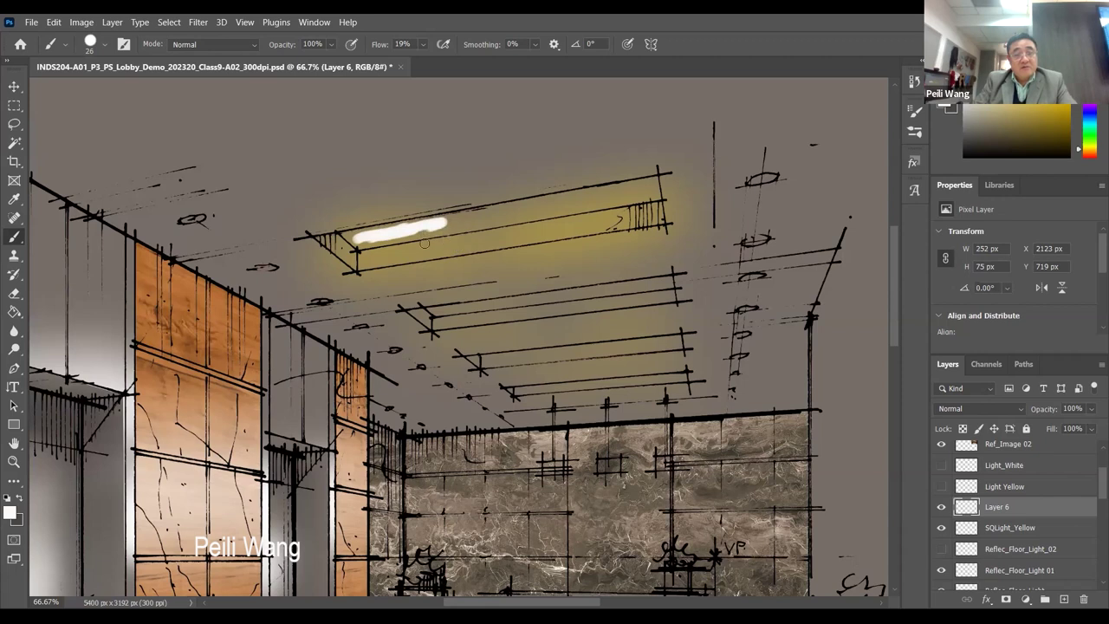
{"action": "left_click", "coordinate": [343, 234]}
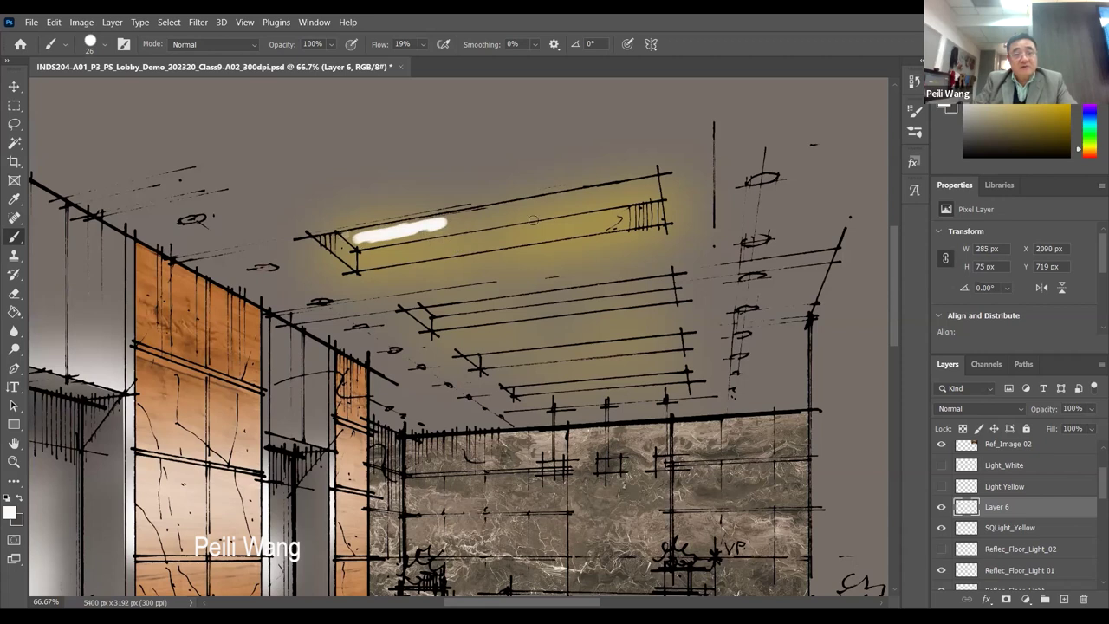
{"action": "left_click", "coordinate": [653, 181], "text": "shift"}
{"action": "left_click", "coordinate": [358, 245]}
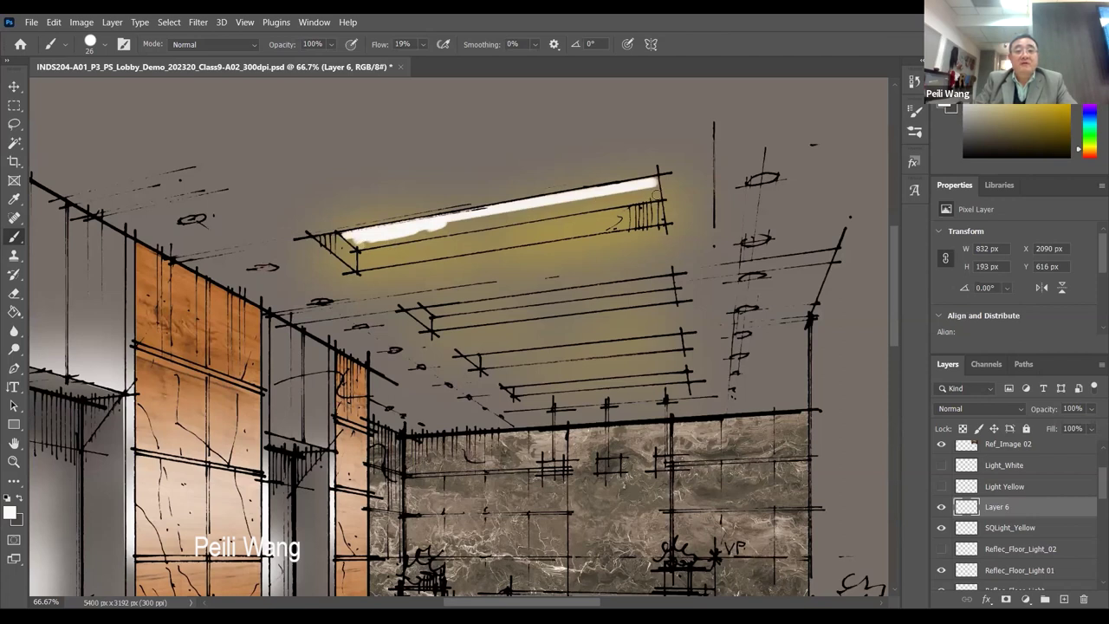
{"action": "left_click", "coordinate": [640, 196], "text": "shift"}
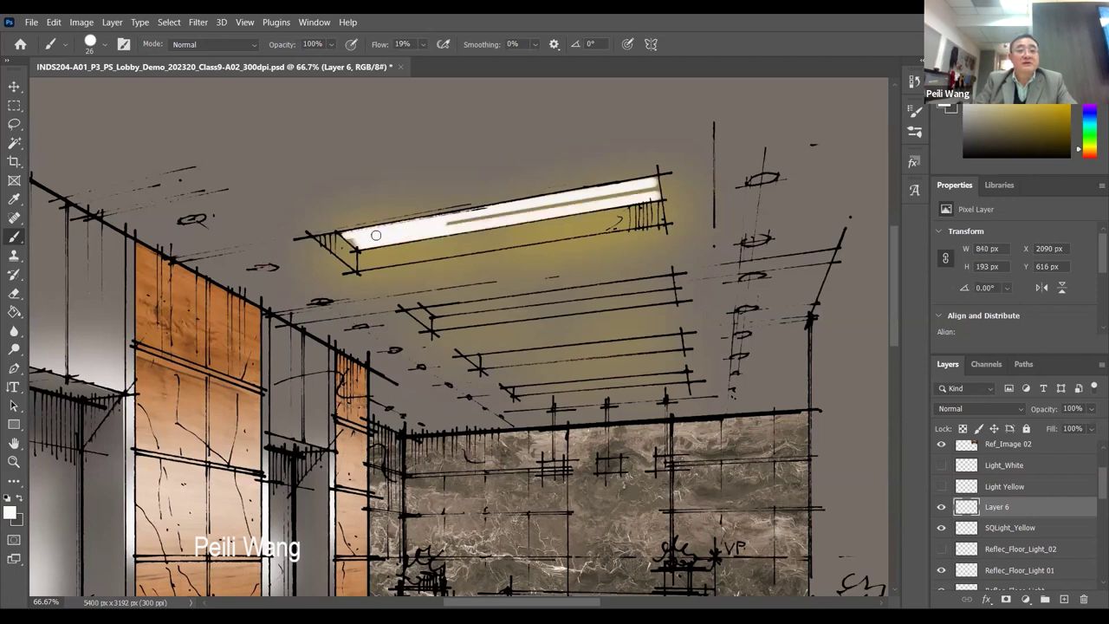
{"action": "left_click", "coordinate": [655, 188], "text": "shift"}
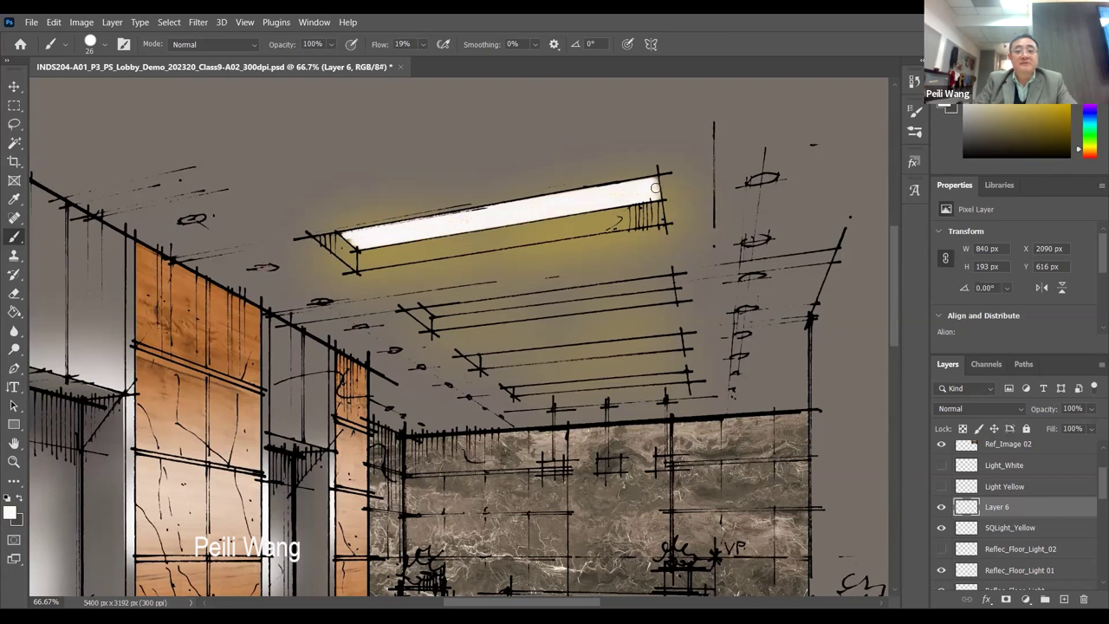
{"action": "left_click", "coordinate": [433, 309]}
{"action": "left_click", "coordinate": [670, 279], "text": "shift"}
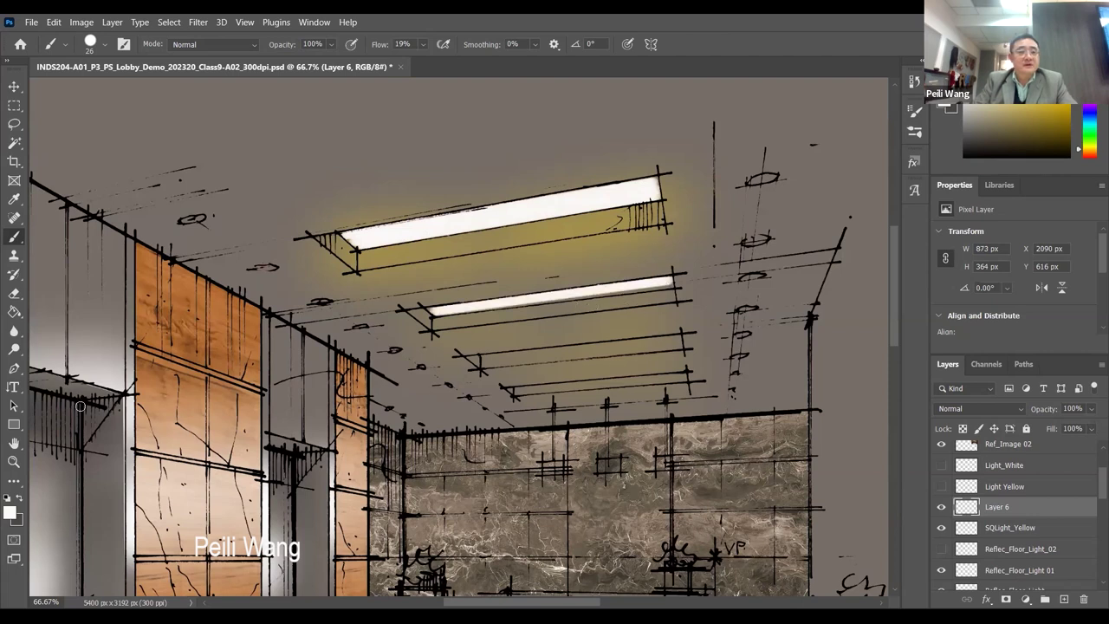
{"action": "left_click", "coordinate": [14, 461]}
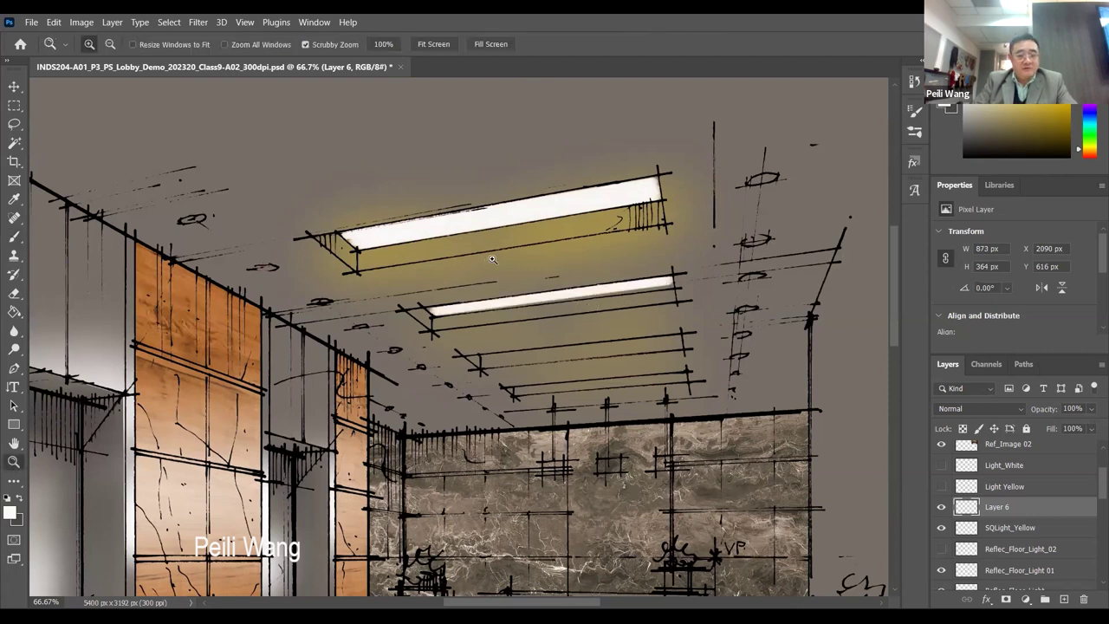
- Zoom out to the whole lobby sketch and save the document
{"action": "left_click", "coordinate": [491, 259], "text": "alt"}
{"action": "left_click", "coordinate": [492, 259], "text": "alt"}
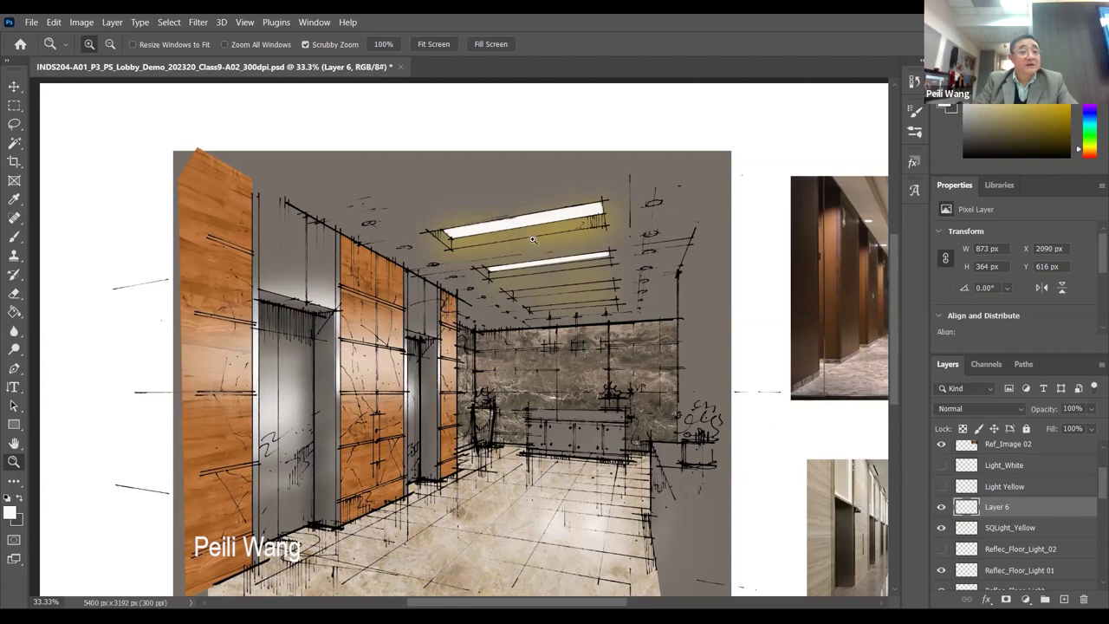
{"action": "left_click", "coordinate": [32, 23]}
{"action": "left_click", "coordinate": [52, 174]}
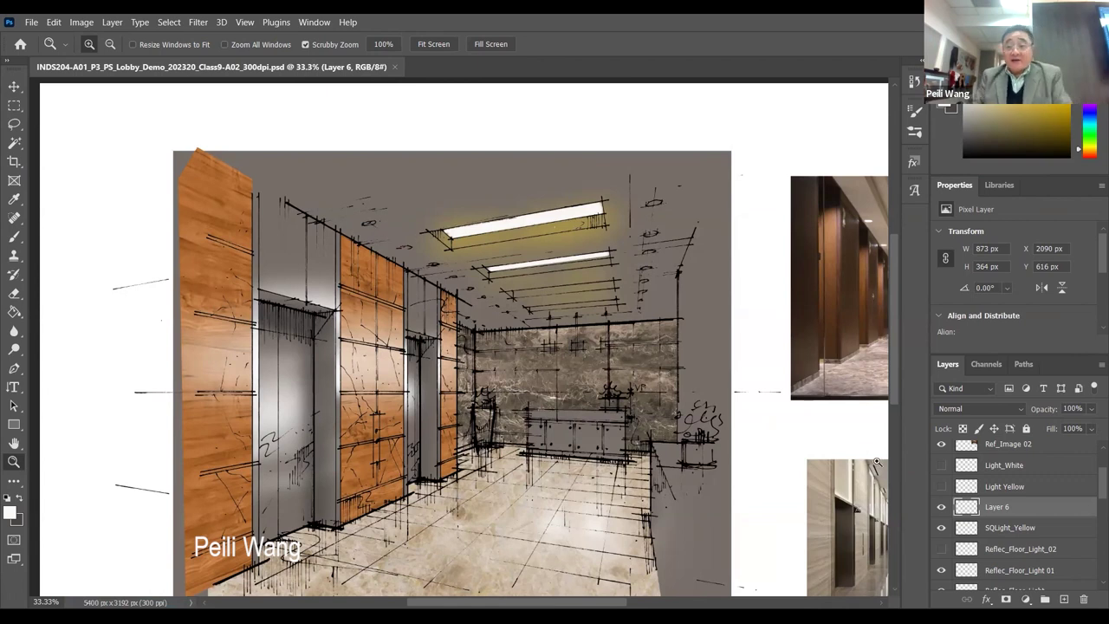
- Turn on the Light Yellow glow layer, comparing the ceiling lights with and without it
{"action": "scroll", "coordinate": [1091, 495], "scroll_direction": "down", "scroll_amount": 2}
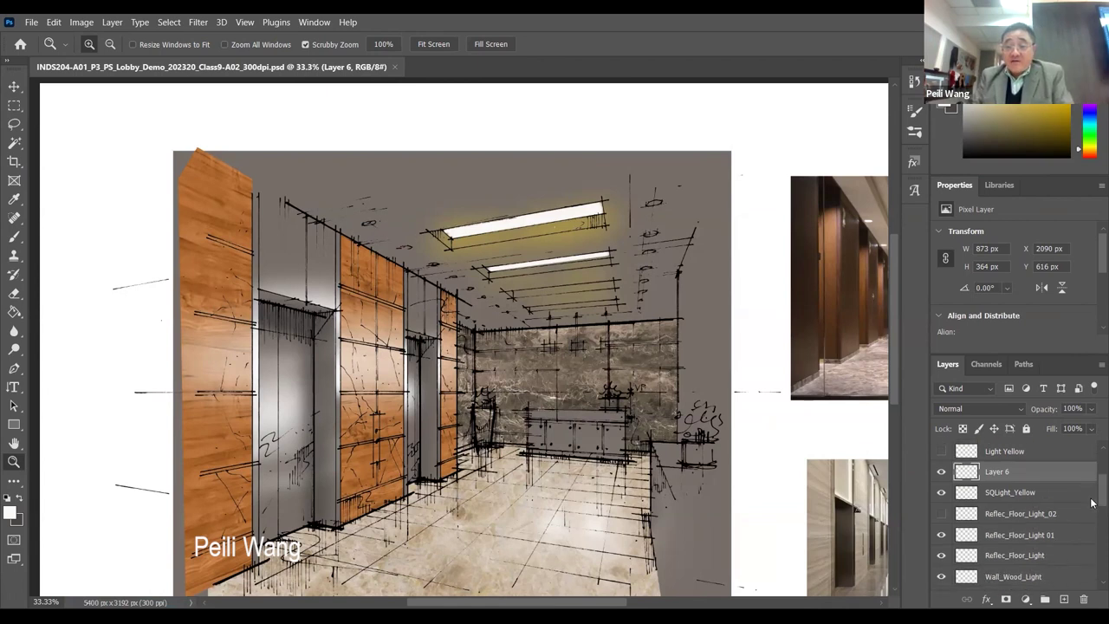
{"action": "scroll", "coordinate": [1040, 510], "scroll_direction": "up", "scroll_amount": 3}
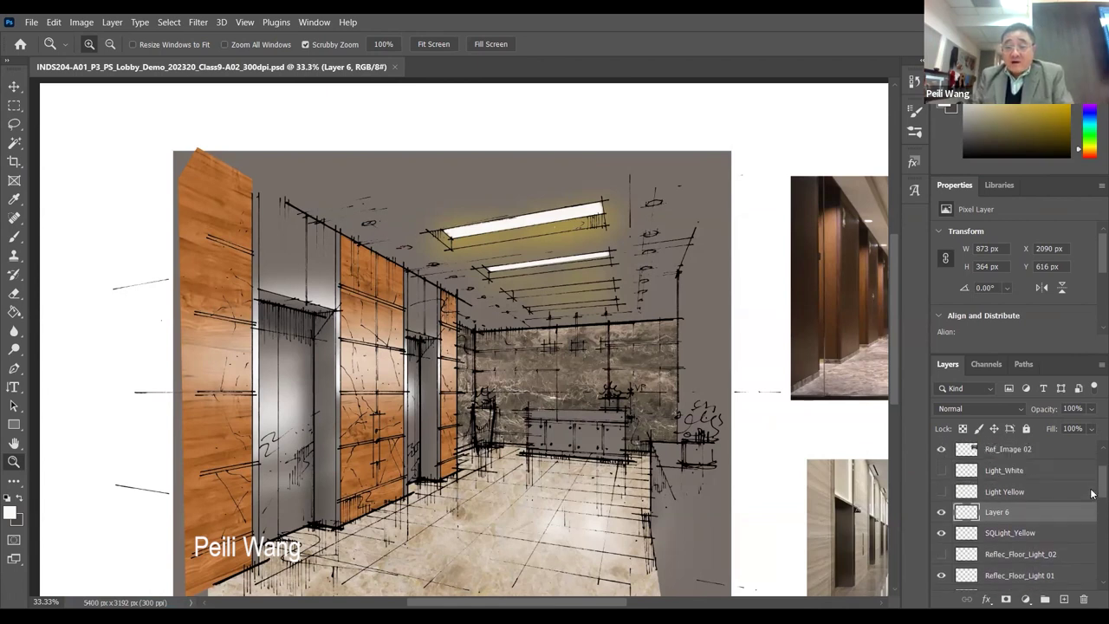
{"action": "left_click", "coordinate": [942, 492]}
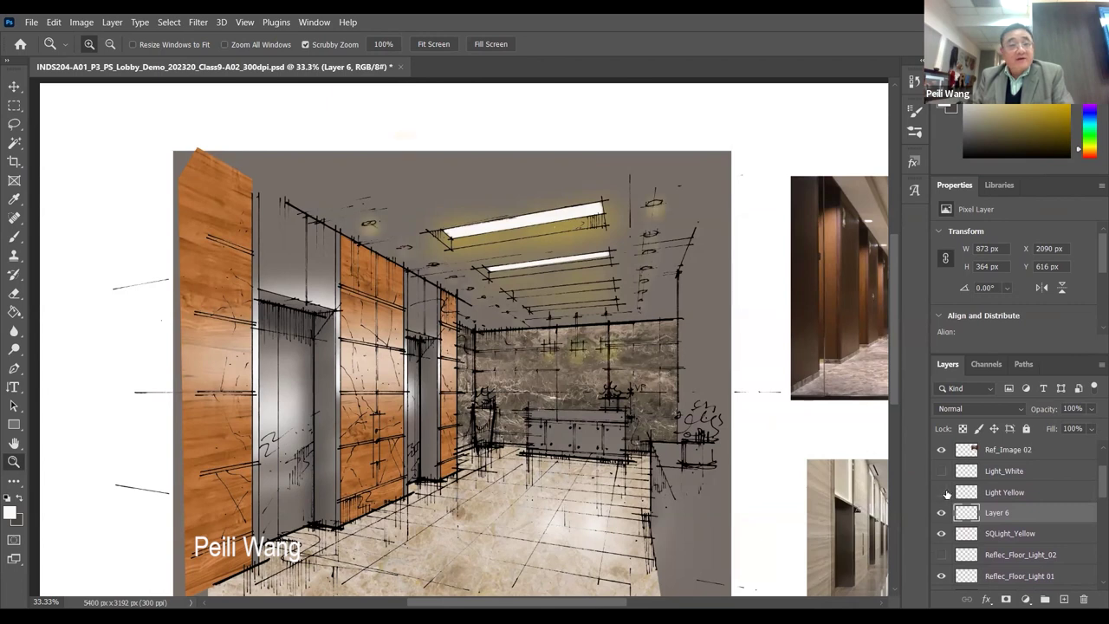
{"action": "left_click", "coordinate": [943, 491]}
{"action": "left_click", "coordinate": [942, 492]}
{"action": "left_click", "coordinate": [942, 492]}
{"action": "left_click", "coordinate": [943, 491]}
{"action": "left_click", "coordinate": [561, 255]}
{"action": "left_click", "coordinate": [609, 186]}
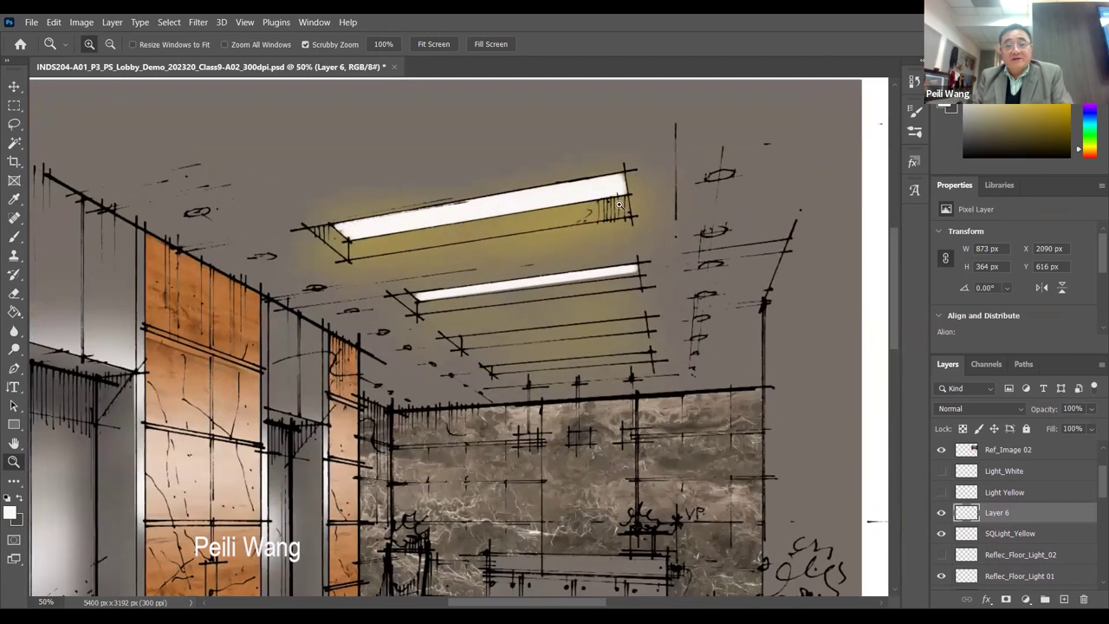
{"action": "left_click", "coordinate": [941, 492]}
{"action": "left_click", "coordinate": [941, 492]}
{"action": "left_click", "coordinate": [941, 492]}
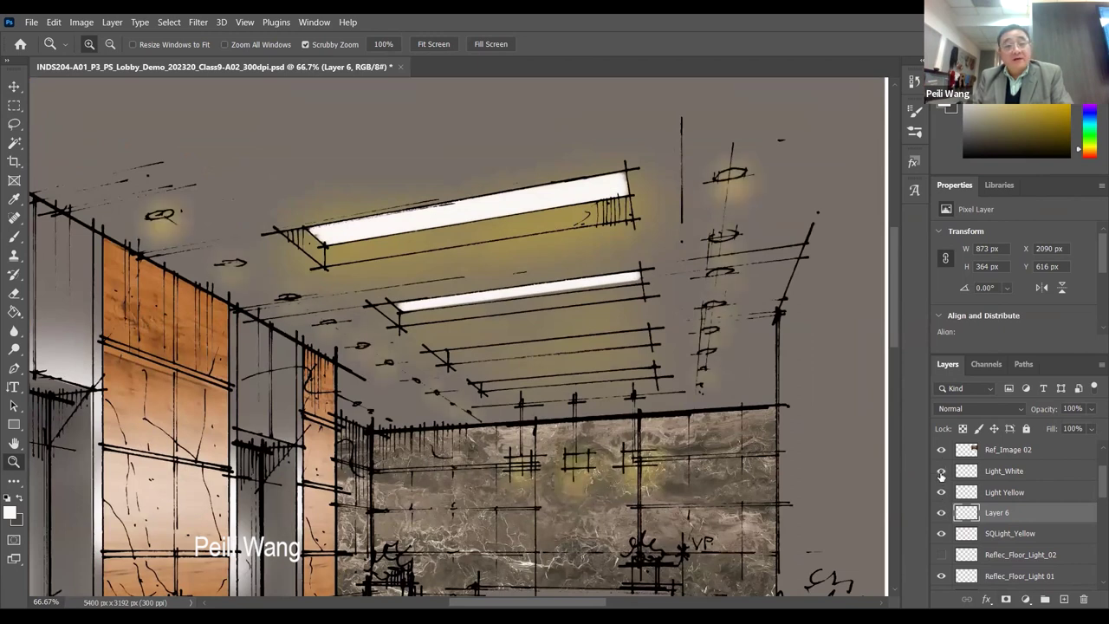
- Show the Light_White downlight layer, comparing it on and off, then view the full sketch
{"action": "left_click", "coordinate": [941, 472]}
{"action": "left_click", "coordinate": [941, 472]}
{"action": "left_click", "coordinate": [940, 472]}
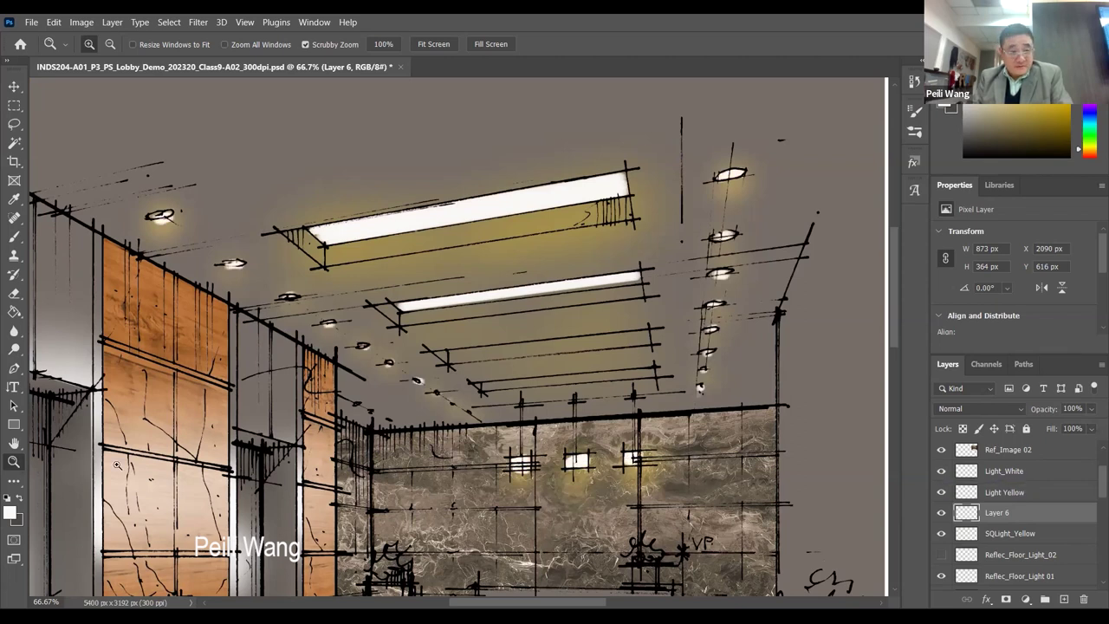
{"action": "left_click", "coordinate": [493, 338], "text": "alt"}
{"action": "left_click", "coordinate": [494, 338], "text": "alt"}
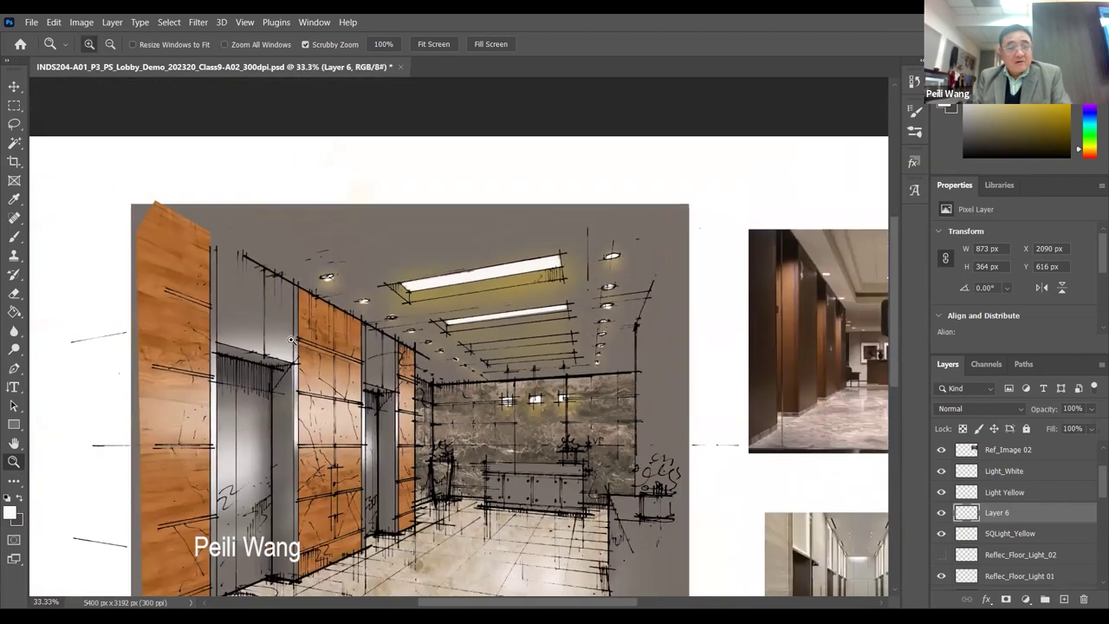
{"action": "left_click", "coordinate": [299, 336]}
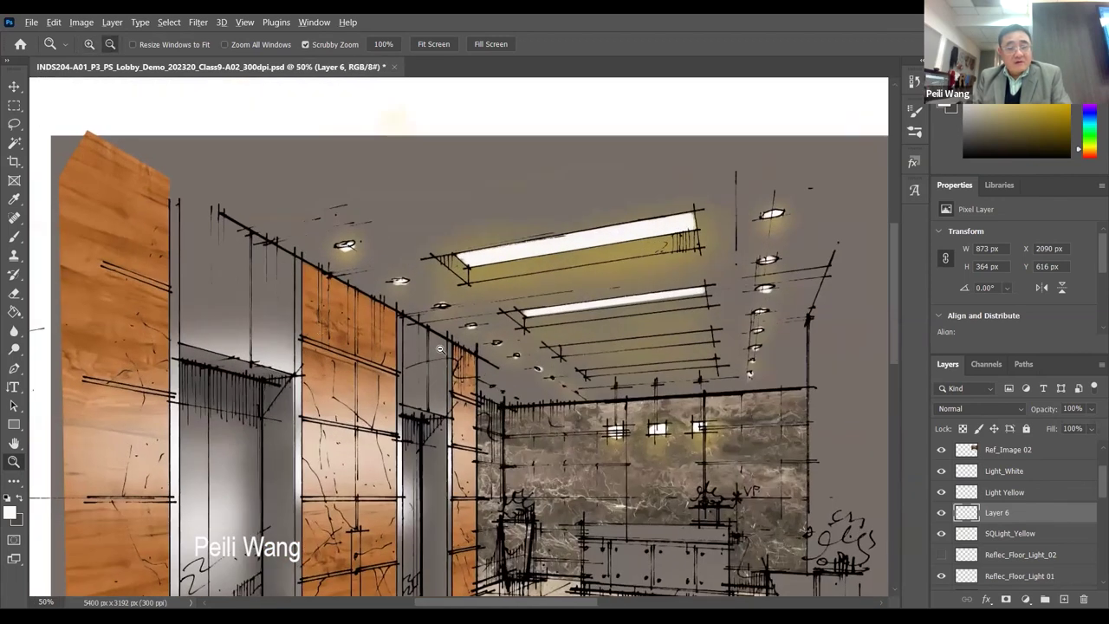
{"action": "left_click", "coordinate": [438, 349], "text": "alt"}
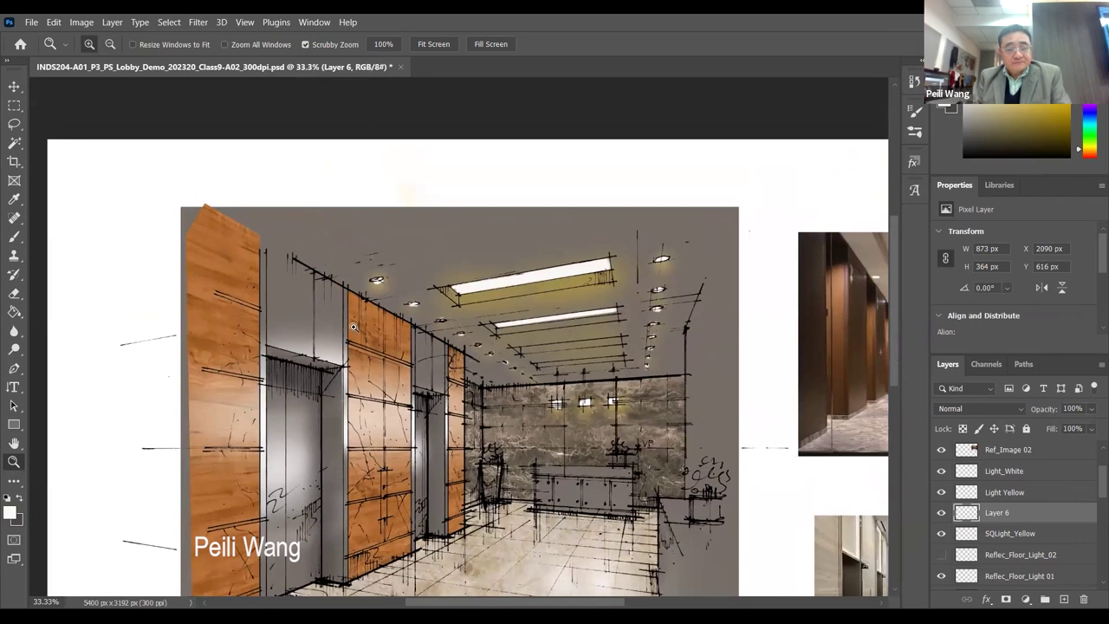
- Save the document again and recentre the view on the lobby sketch
{"action": "left_click", "coordinate": [31, 23]}
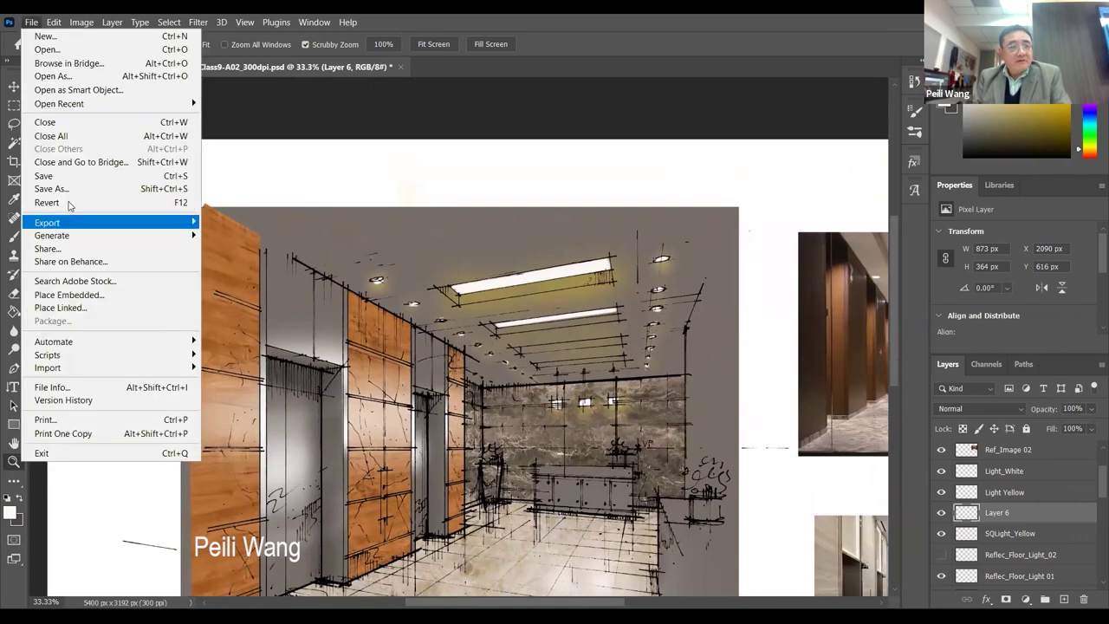
{"action": "left_click", "coordinate": [52, 176]}
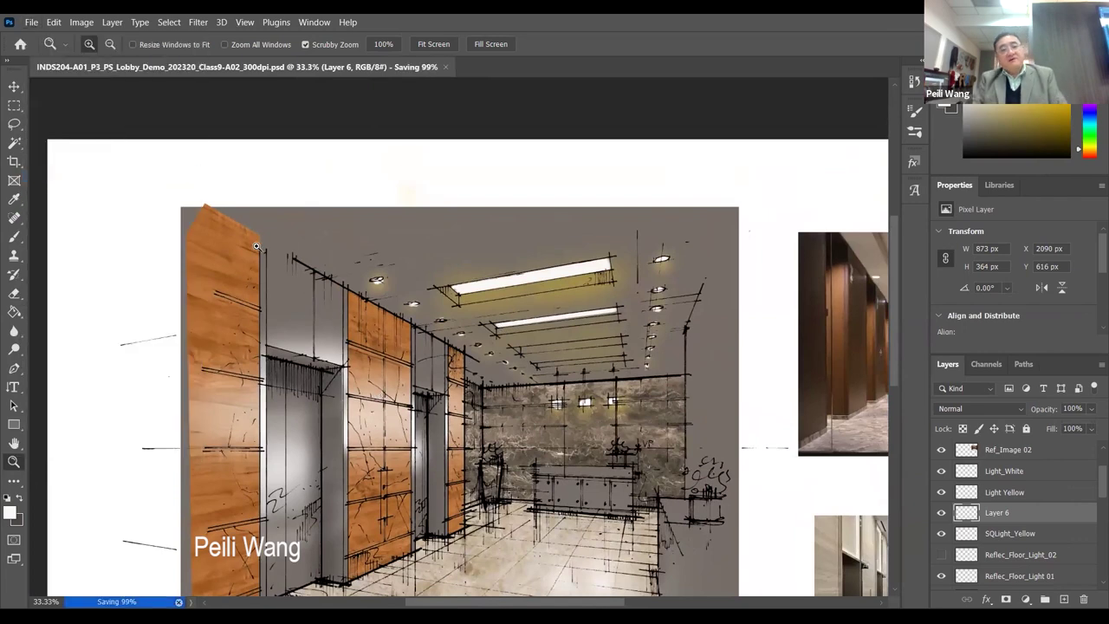
{"action": "left_click", "coordinate": [465, 340], "text": "alt"}
{"action": "left_click", "coordinate": [363, 281]}
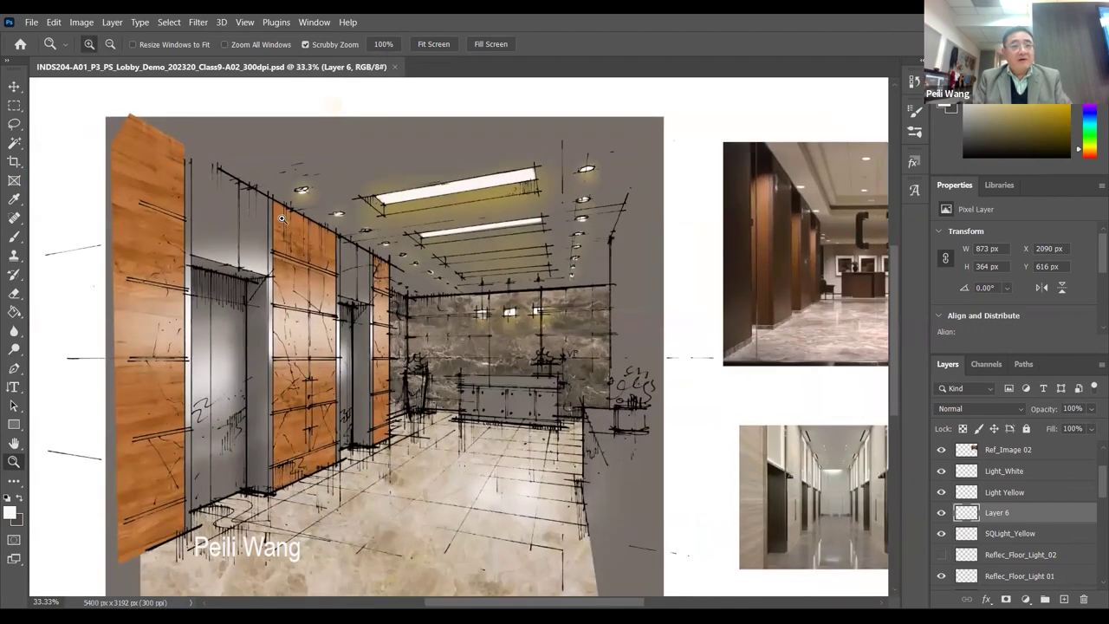
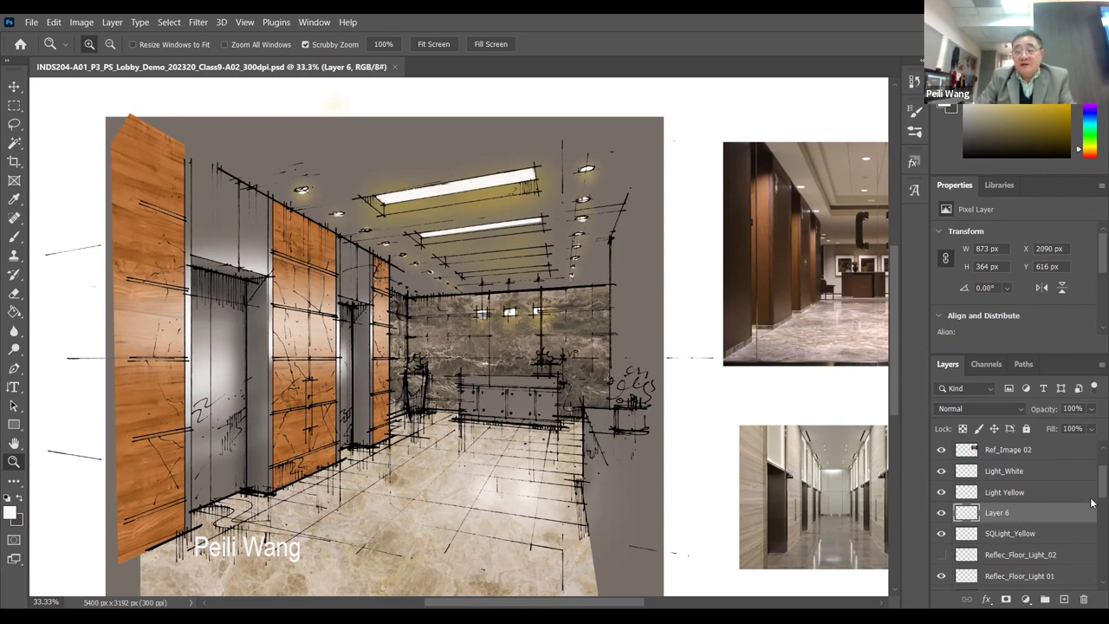
- Find Backwall_LightYellow, toggle it off and on to compare, and leave the yellow back-wall glow visible
{"action": "scroll", "coordinate": [1091, 502], "scroll_direction": "down", "scroll_amount": 5}
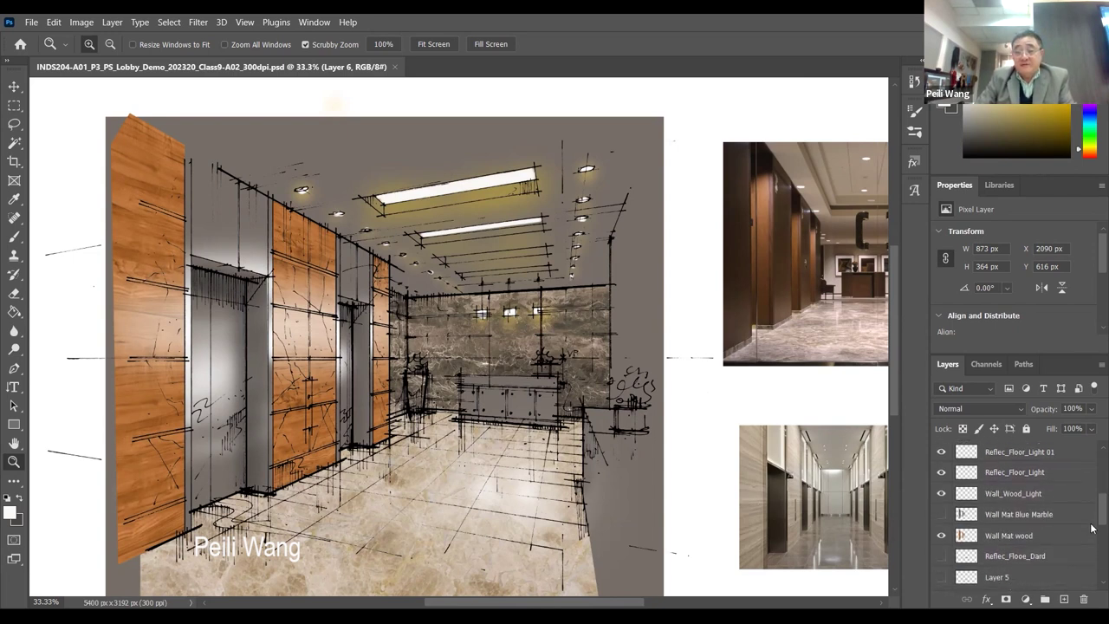
{"action": "scroll", "coordinate": [1091, 520], "scroll_direction": "up", "scroll_amount": 4}
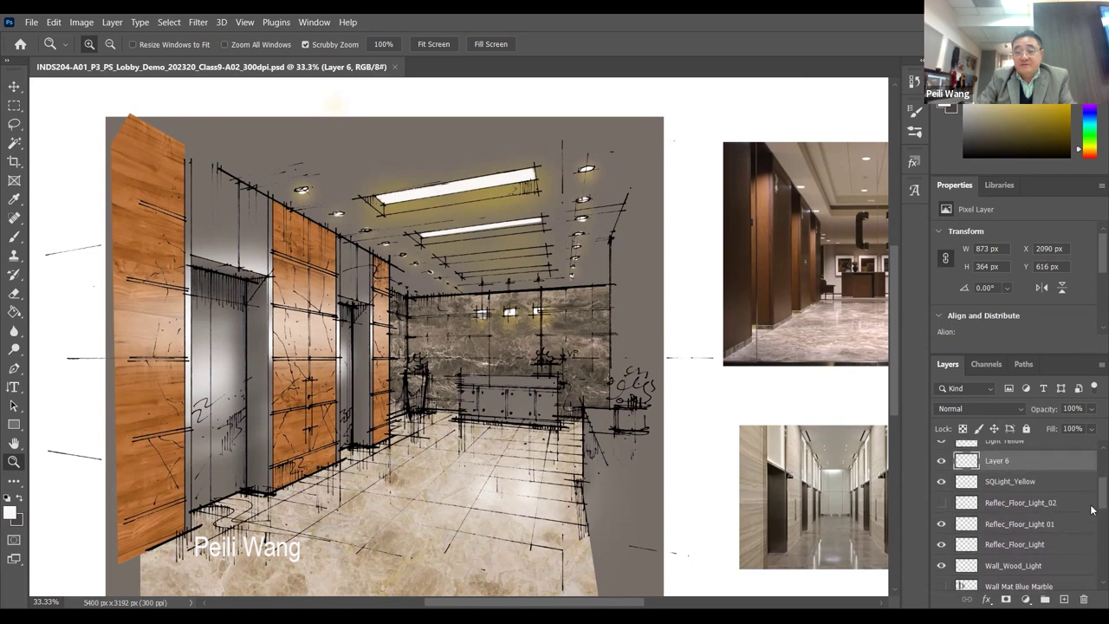
{"action": "scroll", "coordinate": [1091, 494], "scroll_direction": "up", "scroll_amount": 4}
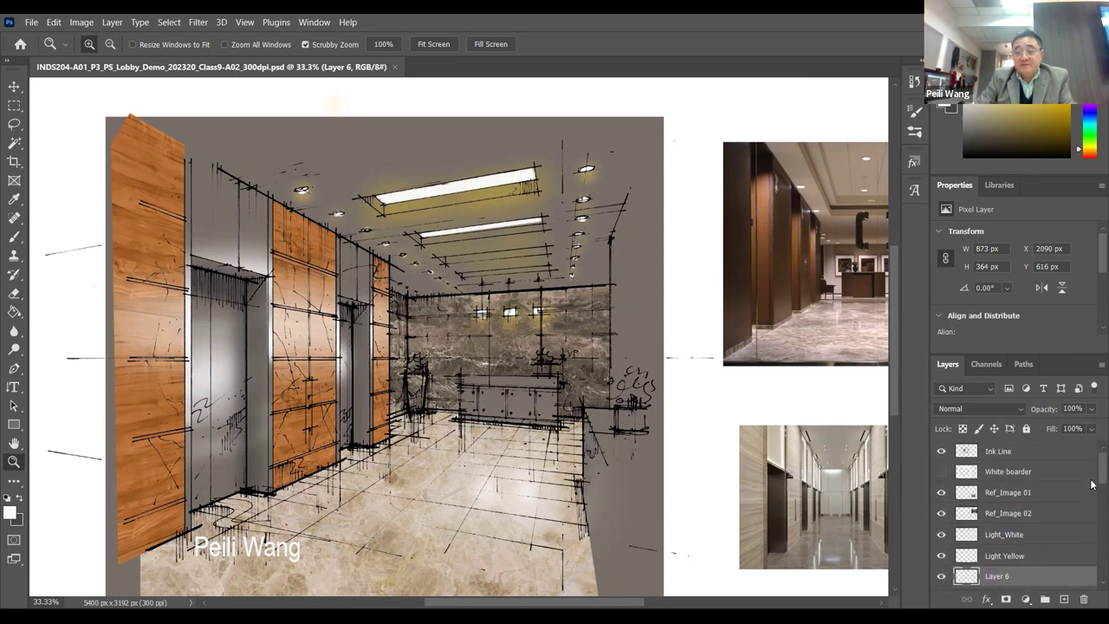
{"action": "scroll", "coordinate": [1093, 498], "scroll_direction": "down", "scroll_amount": 8}
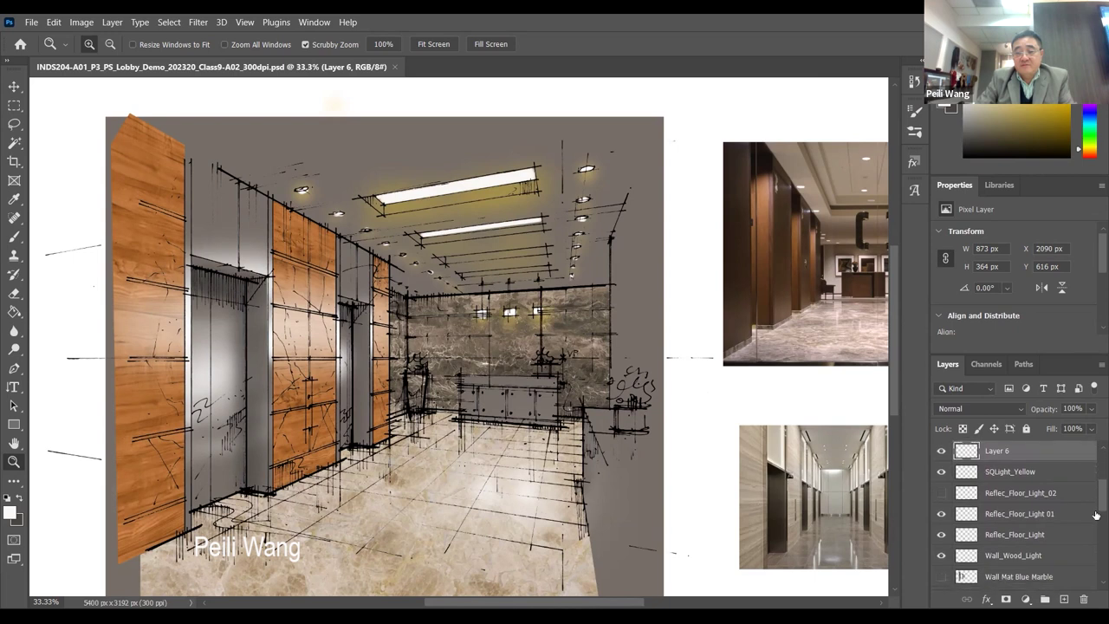
{"action": "scroll", "coordinate": [1095, 529], "scroll_direction": "down", "scroll_amount": 3}
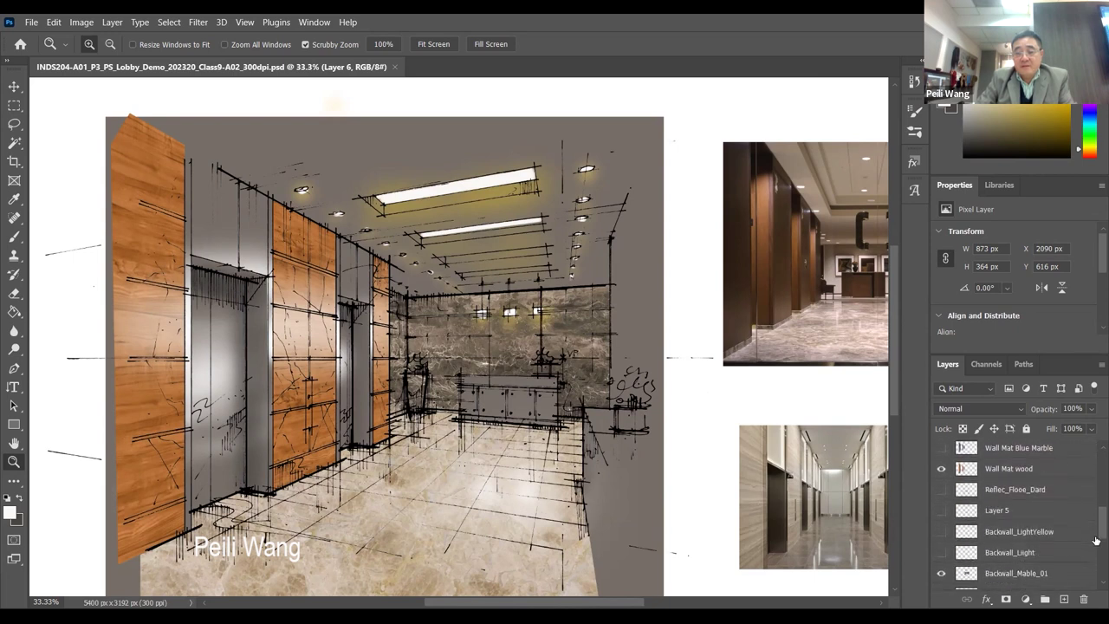
{"action": "scroll", "coordinate": [1094, 544], "scroll_direction": "down", "scroll_amount": 3}
{"action": "scroll", "coordinate": [1077, 554], "scroll_direction": "up", "scroll_amount": 1}
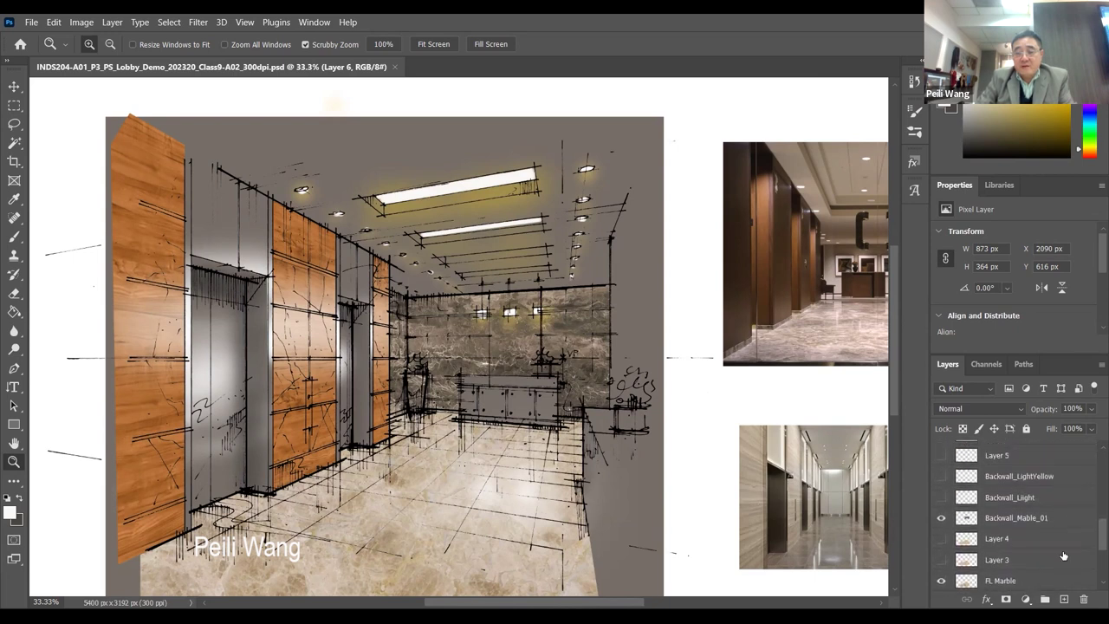
{"action": "left_click", "coordinate": [940, 477]}
{"action": "left_click", "coordinate": [941, 476]}
{"action": "left_click", "coordinate": [941, 477]}
{"action": "left_click", "coordinate": [942, 477]}
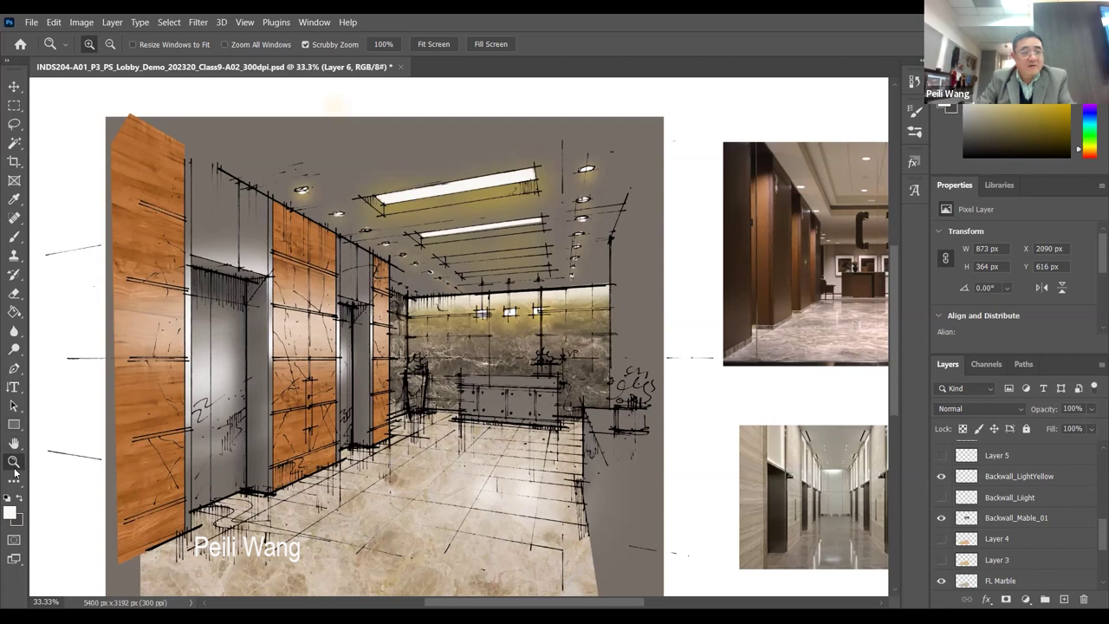
- Zoom in, add a new layer above Layer 6, and rename it Wall_LightYellow
{"action": "left_click", "coordinate": [182, 165]}
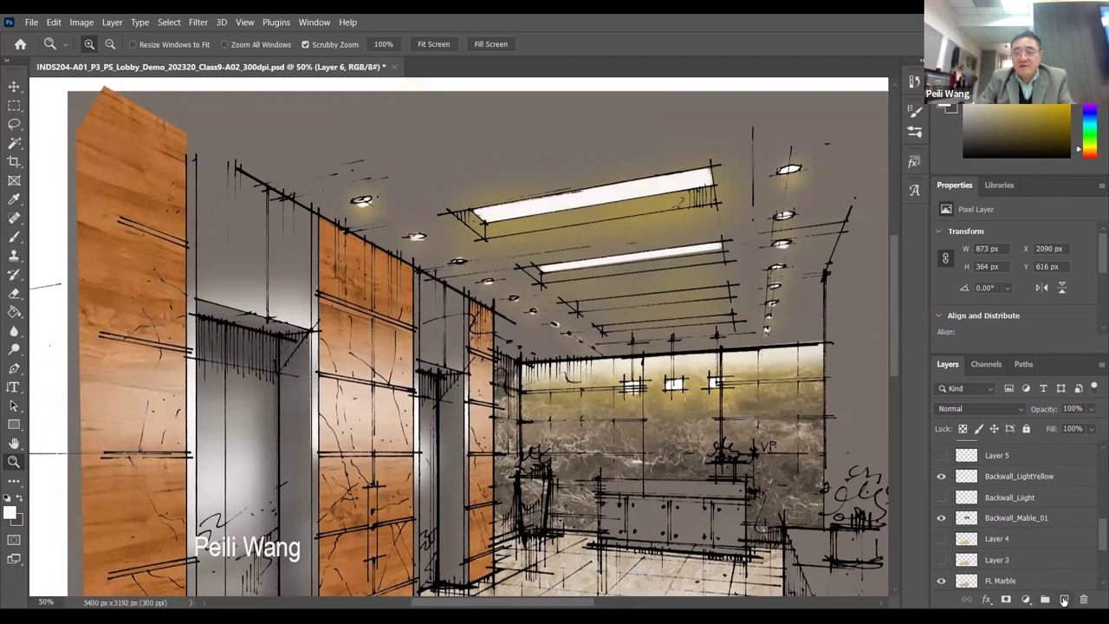
{"action": "left_click", "coordinate": [1063, 599]}
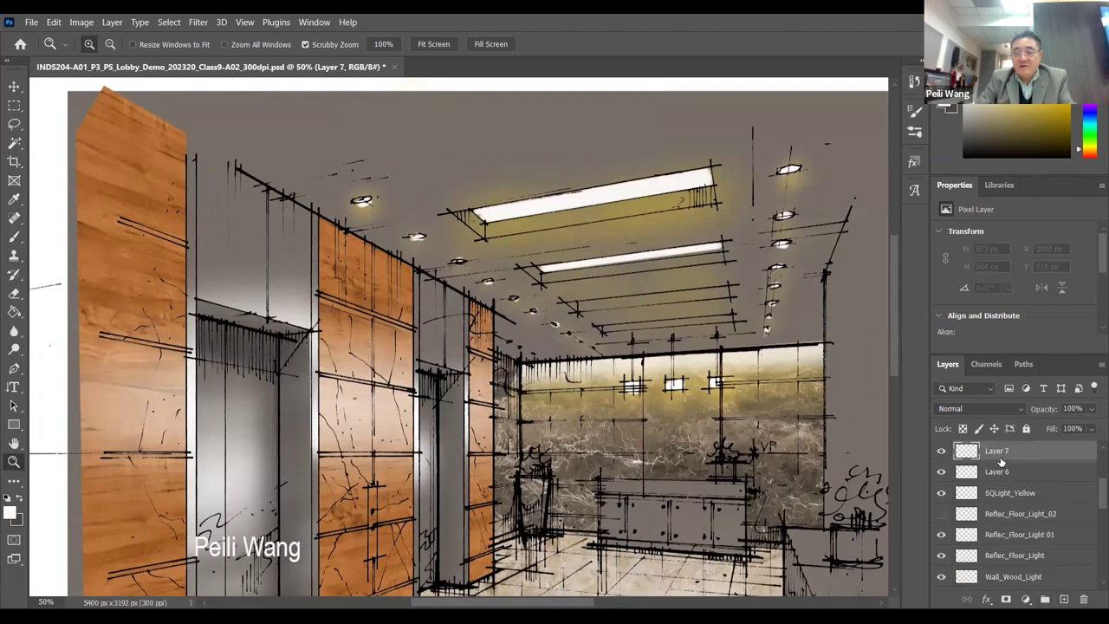
{"action": "scroll", "coordinate": [1091, 502], "scroll_direction": "up", "scroll_amount": 3}
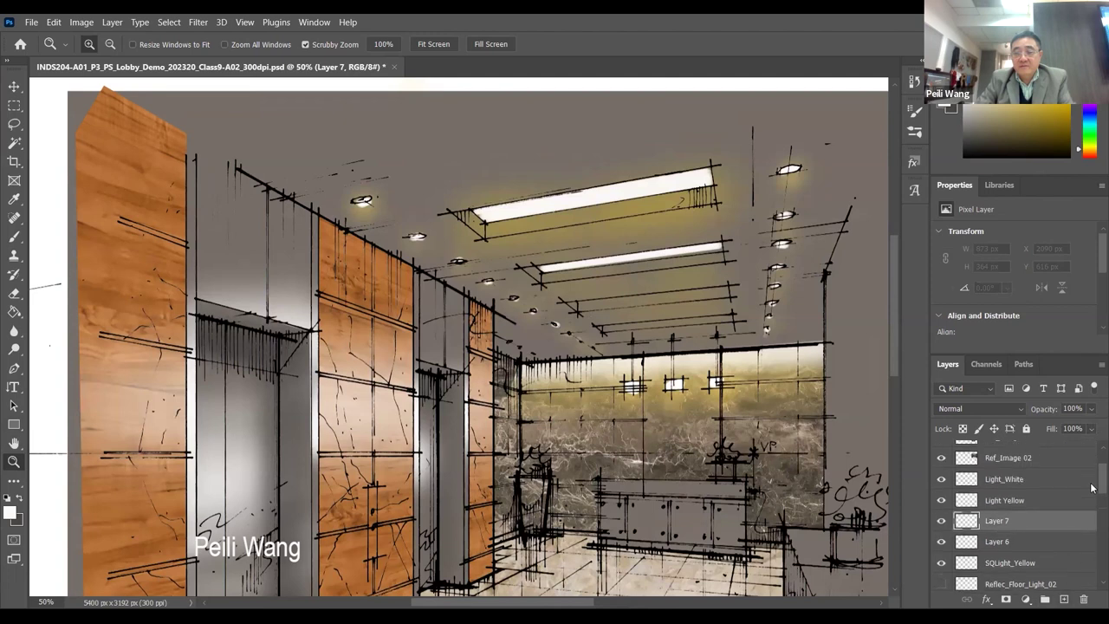
{"action": "double_click", "coordinate": [1005, 521]}
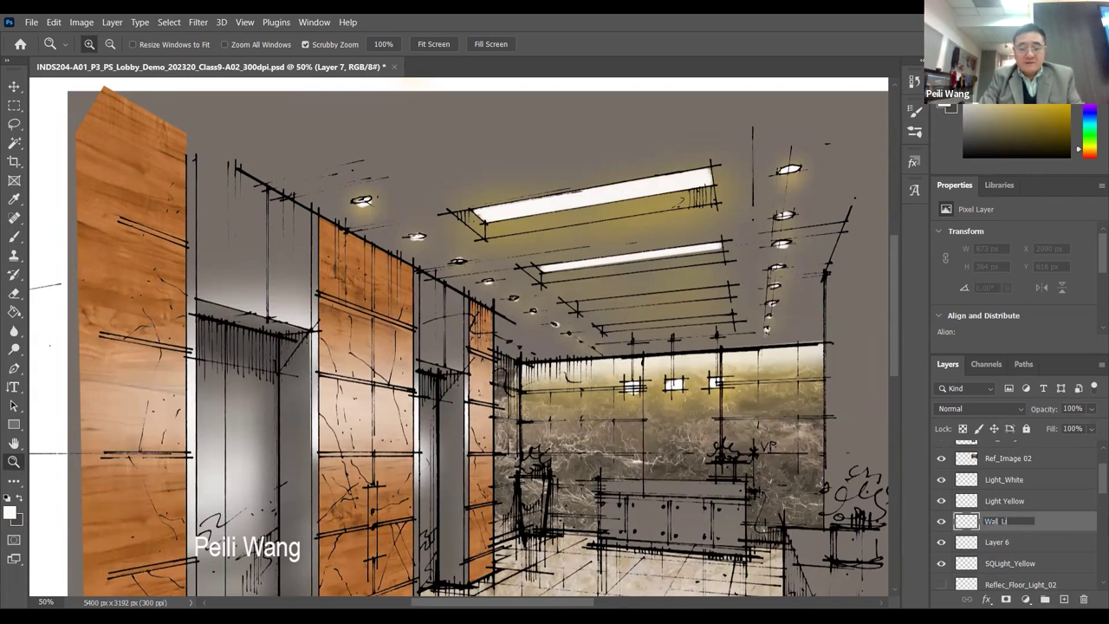
{"action": "type", "text": "ow"}
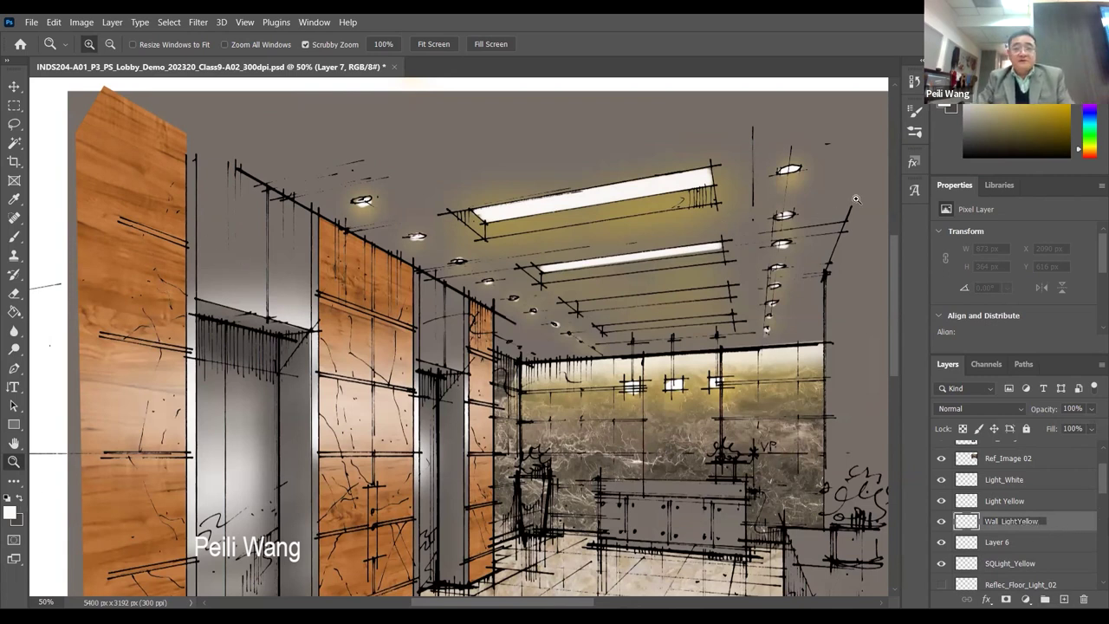
{"action": "key", "text": "Return"}
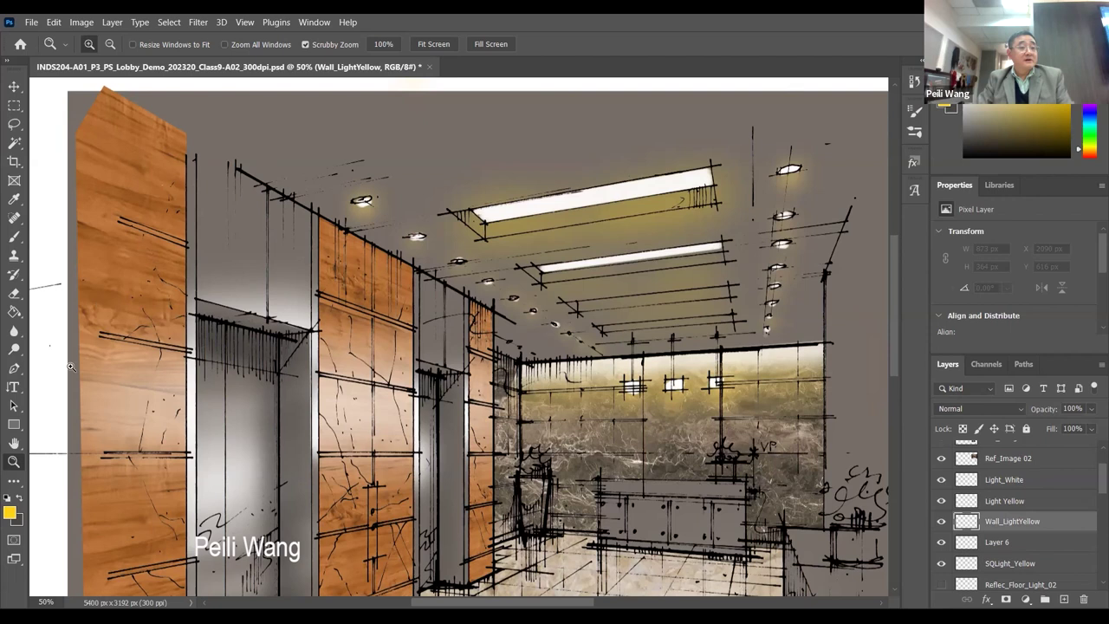
- Set the Brush to Soft Round at 369 px with 8% flow, testing one stroke and undoing it
{"action": "left_click", "coordinate": [16, 236]}
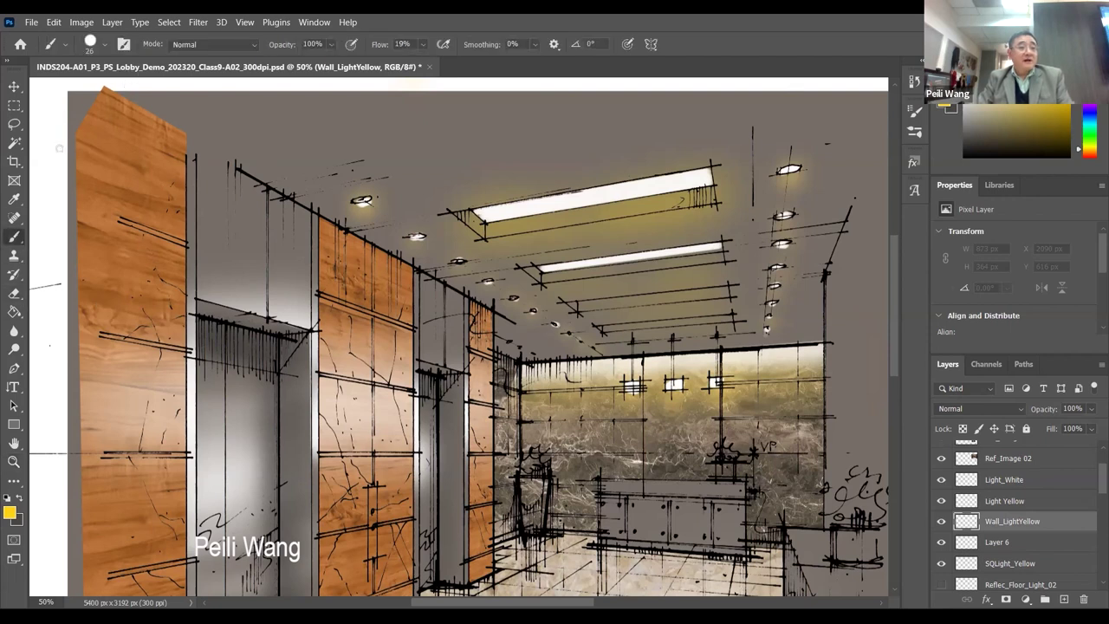
{"action": "left_click", "coordinate": [102, 45]}
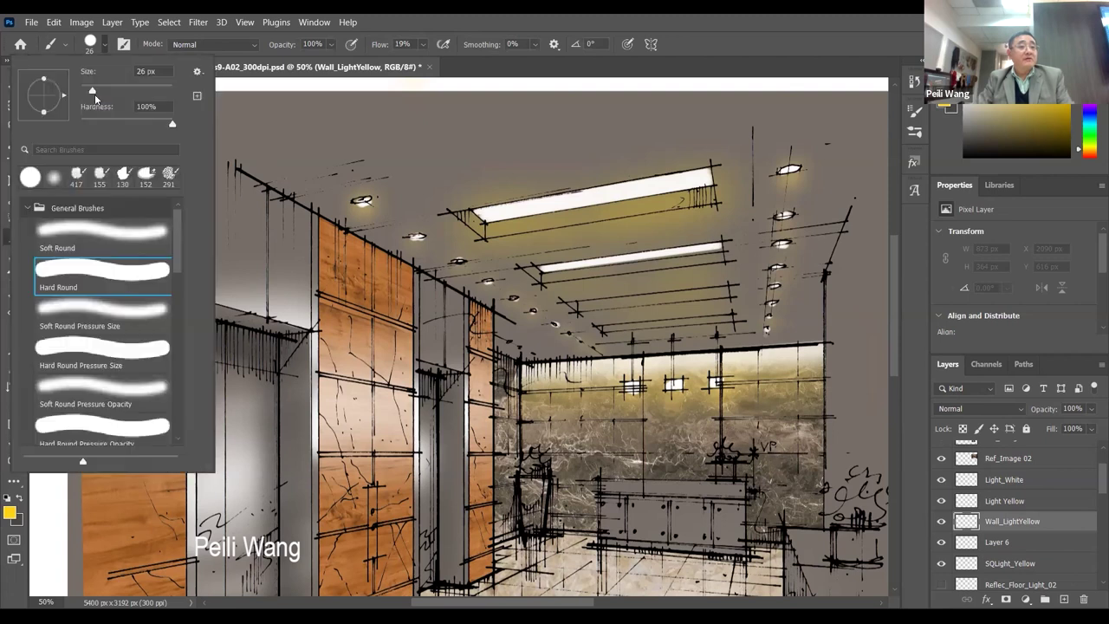
{"action": "left_click", "coordinate": [93, 245]}
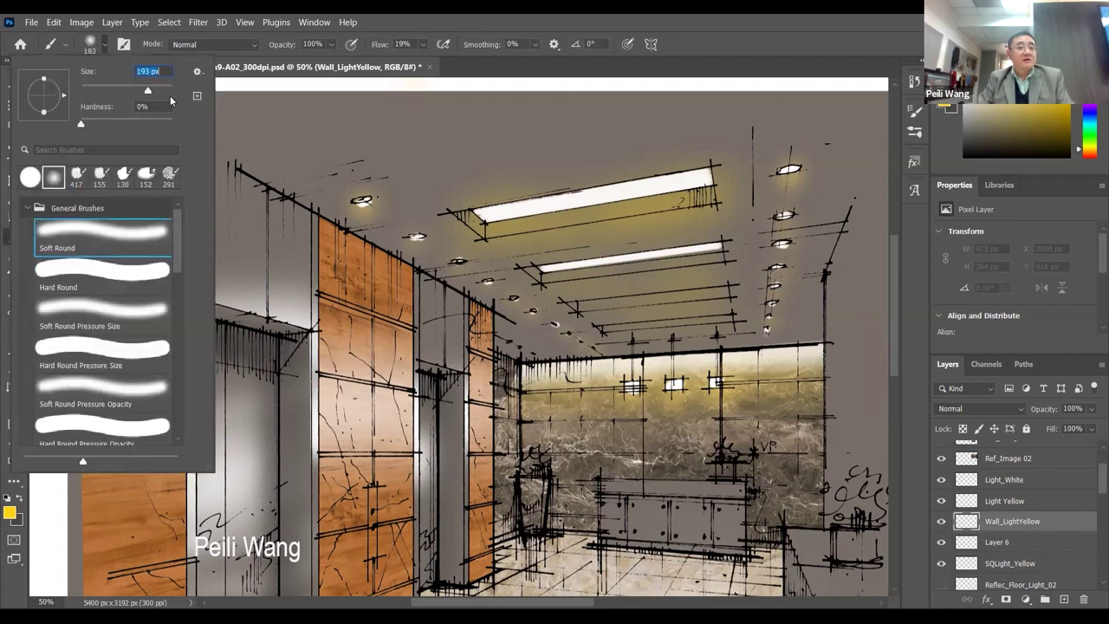
{"action": "left_click_drag", "start_coordinate": [149, 92], "coordinate": [157, 90]}
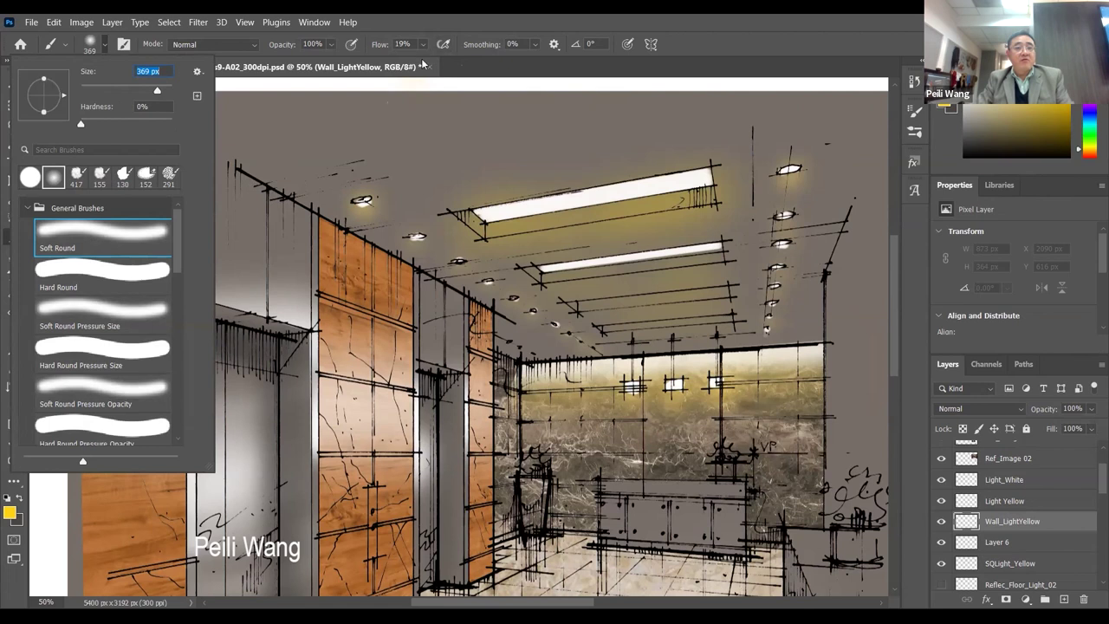
{"action": "left_click_drag", "start_coordinate": [422, 44], "coordinate": [420, 62]}
{"action": "mouse_move", "coordinate": [251, 226]}
{"action": "left_mouse_down"}
{"action": "mouse_move", "coordinate": [322, 267]}
{"action": "mouse_move", "coordinate": [302, 258]}
{"action": "mouse_move", "coordinate": [230, 289]}
{"action": "left_mouse_up"}
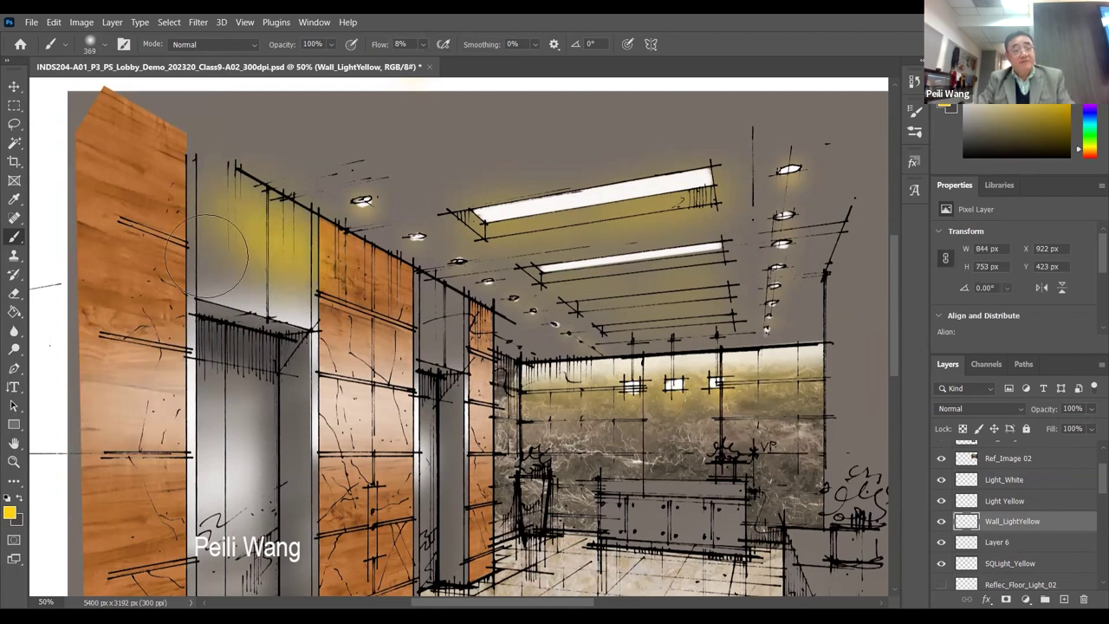
{"action": "key", "text": "ctrl+z"}
- Try a rectangular selection of the upper-left wall, deselect it, and save the document
{"action": "left_click", "coordinate": [14, 106]}
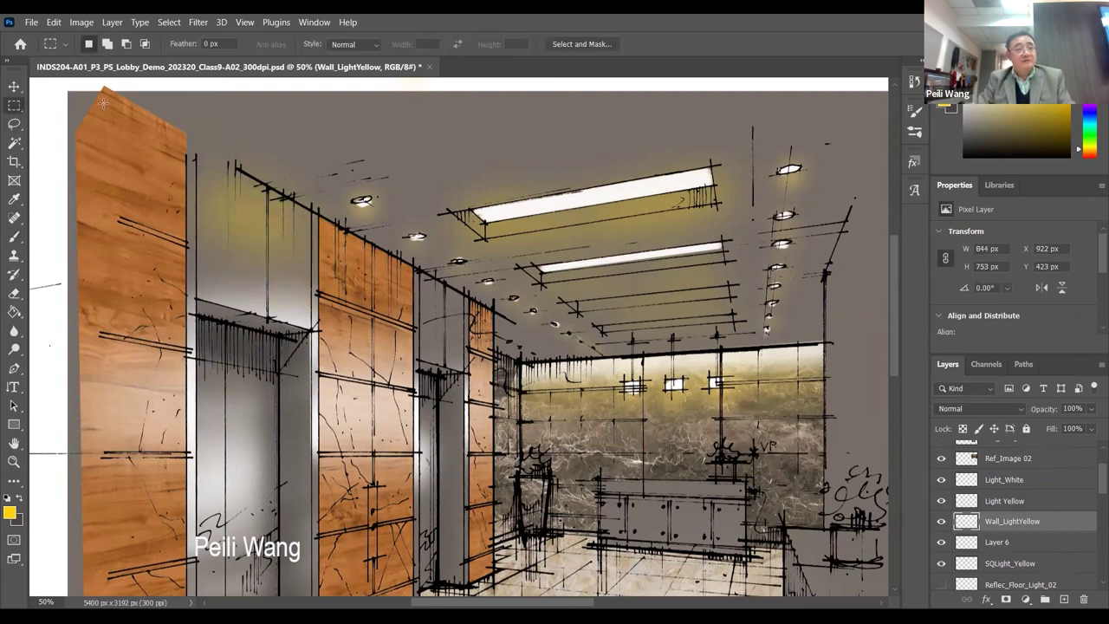
{"action": "left_click_drag", "start_coordinate": [87, 93], "coordinate": [479, 382]}
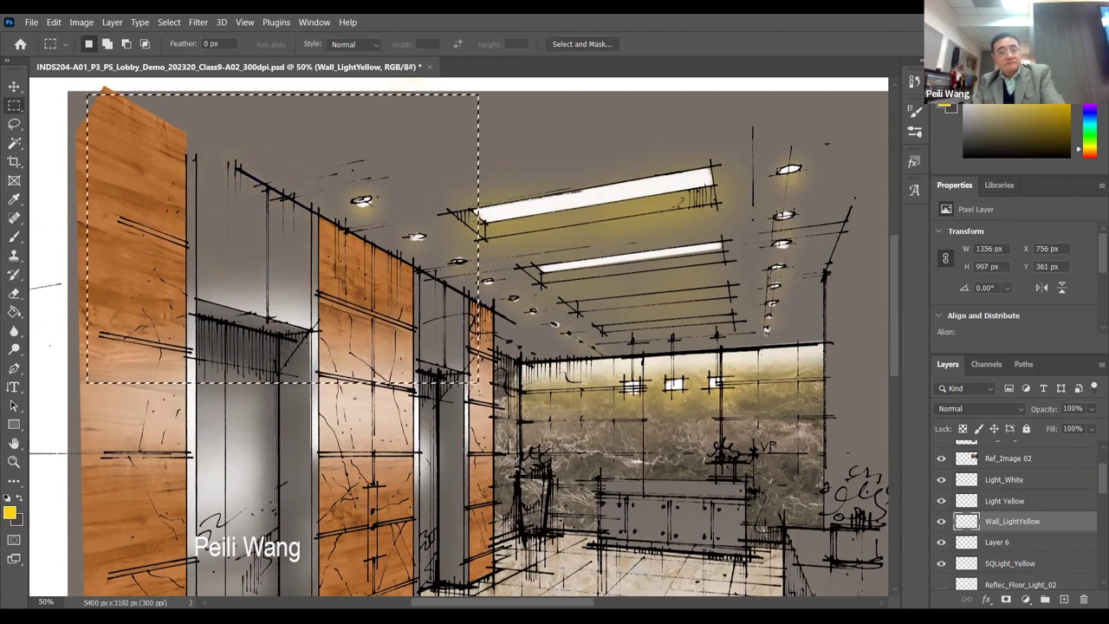
{"action": "left_click", "coordinate": [14, 123]}
{"action": "key", "text": "ctrl+d"}
{"action": "left_click", "coordinate": [30, 21]}
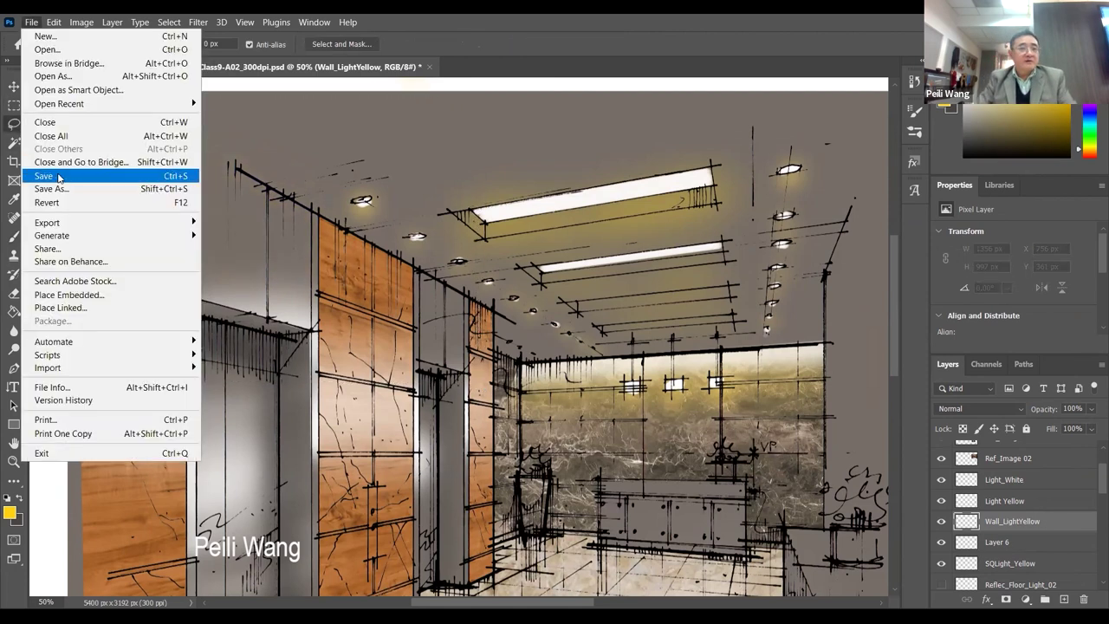
{"action": "left_click", "coordinate": [97, 169]}
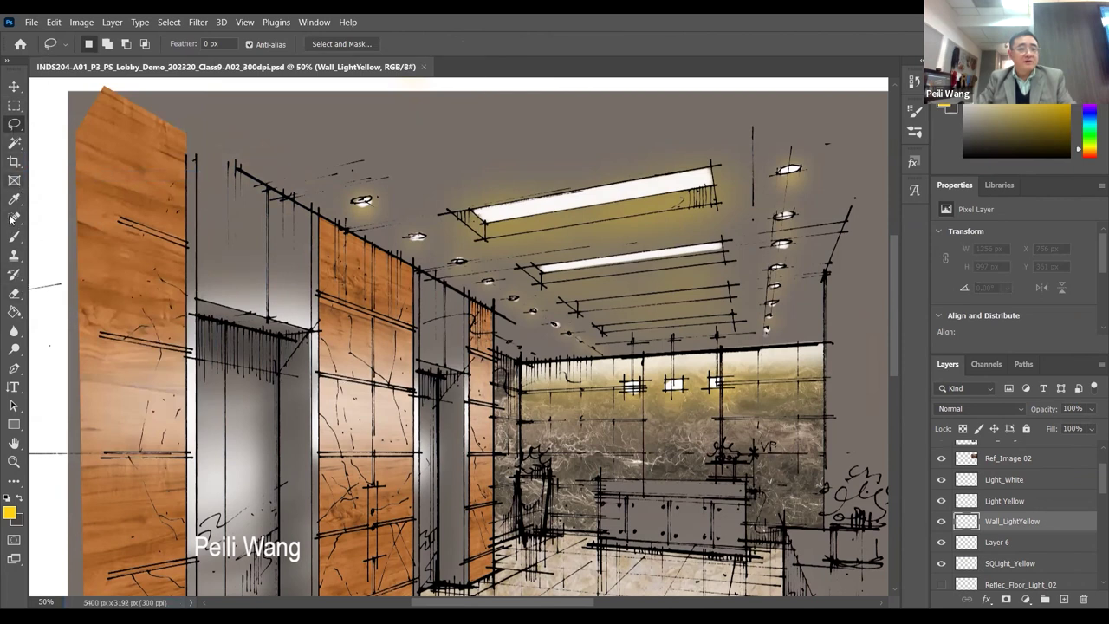
- Paint soft yellow glow strokes along the tops of the left and middle wood walls
{"action": "left_click", "coordinate": [14, 236]}
{"action": "mouse_move", "coordinate": [160, 177]}
{"action": "left_mouse_down"}
{"action": "mouse_move", "coordinate": [271, 210]}
{"action": "mouse_move", "coordinate": [186, 173]}
{"action": "mouse_move", "coordinate": [207, 195]}
{"action": "mouse_move", "coordinate": [121, 178]}
{"action": "mouse_move", "coordinate": [126, 165]}
{"action": "left_mouse_up"}
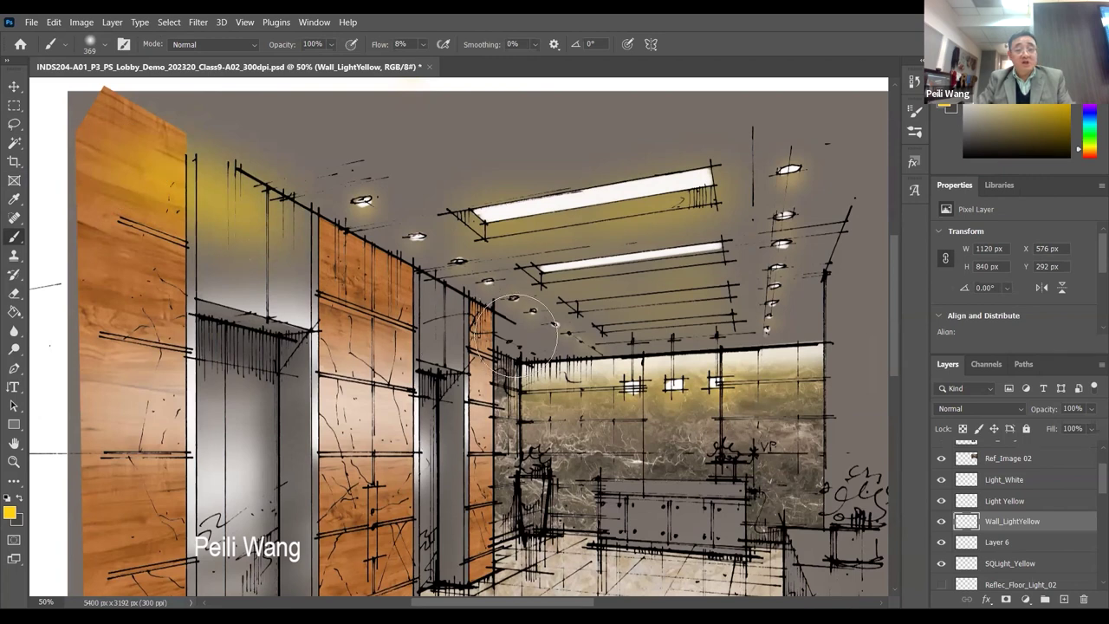
{"action": "left_click_drag", "start_coordinate": [407, 294], "coordinate": [242, 229]}
{"action": "left_click_drag", "start_coordinate": [107, 141], "coordinate": [100, 125]}
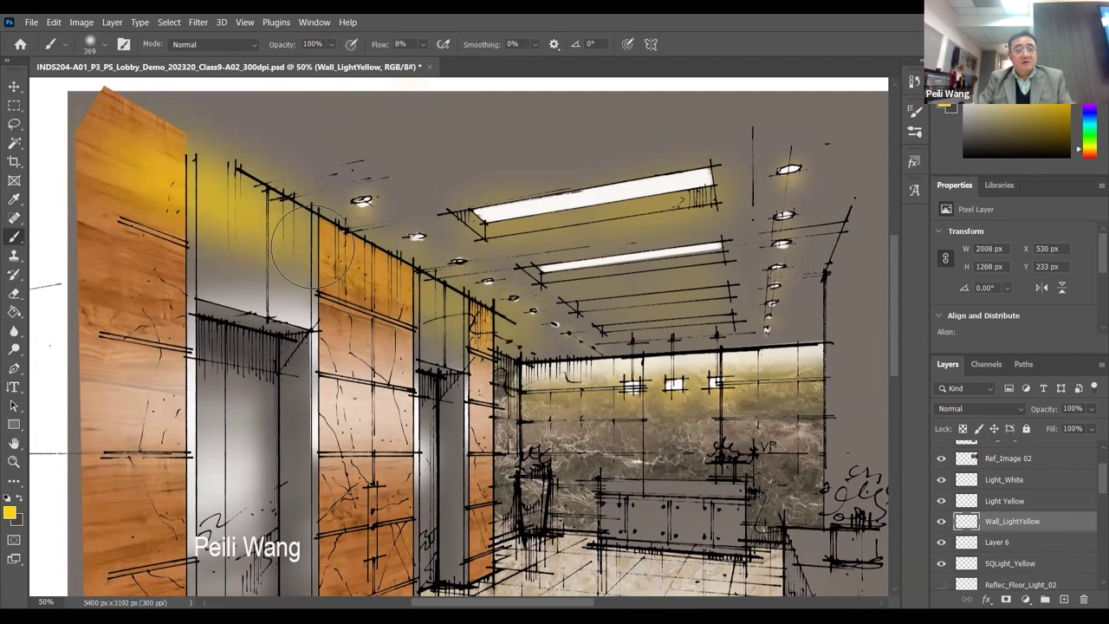
{"action": "mouse_move", "coordinate": [411, 283]}
{"action": "left_mouse_down"}
{"action": "mouse_move", "coordinate": [138, 183]}
{"action": "mouse_move", "coordinate": [244, 223]}
{"action": "left_mouse_up"}
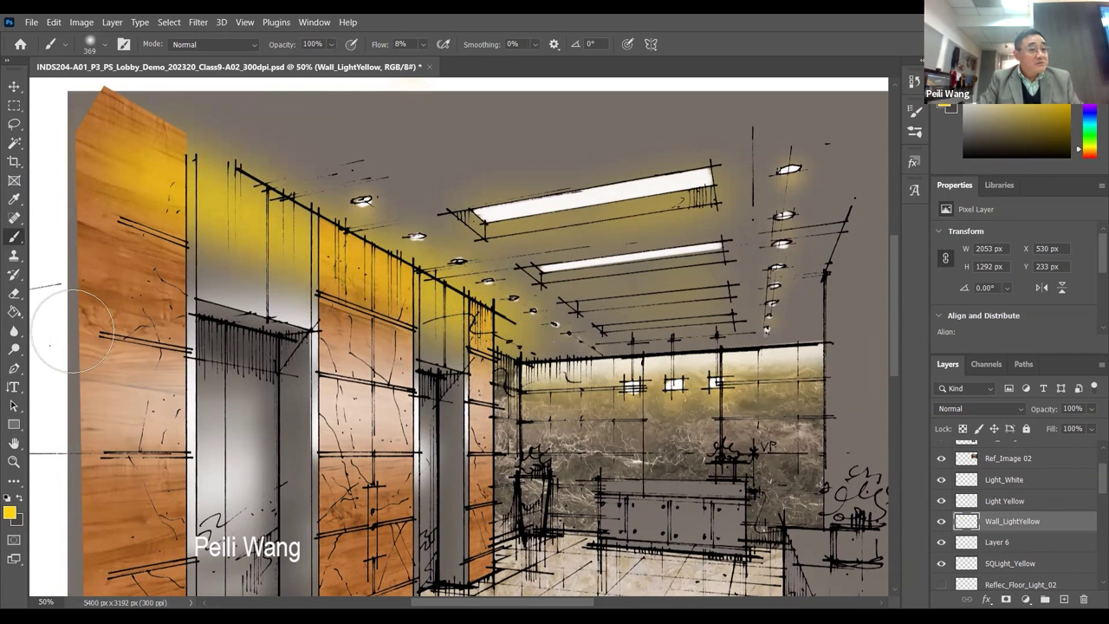
- Switch to a near-white foreground and set the brush to 259 px with 17% flow
{"action": "left_click", "coordinate": [11, 514]}
{"action": "left_click", "coordinate": [366, 139]}
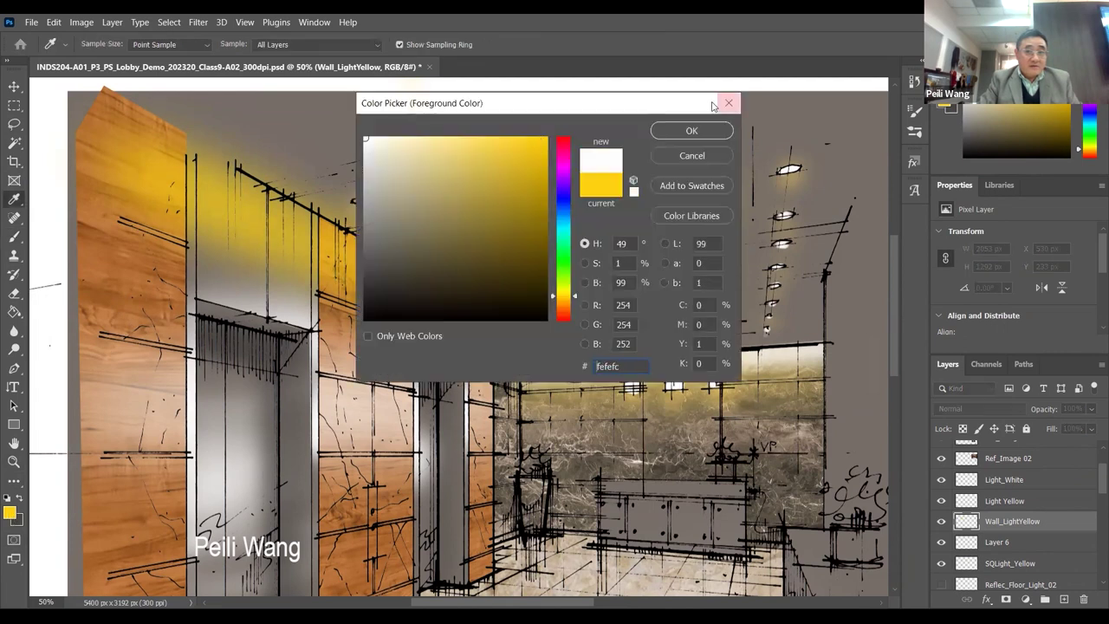
{"action": "key", "text": "Return"}
{"action": "key", "text": "b"}
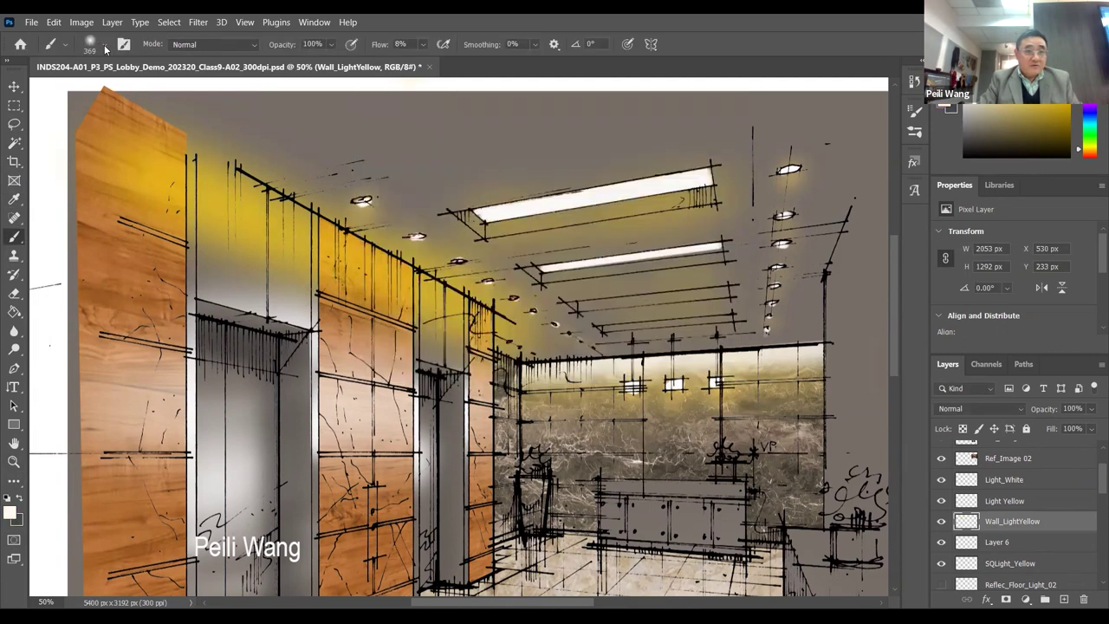
{"action": "left_click", "coordinate": [97, 44]}
{"action": "left_click_drag", "start_coordinate": [150, 91], "coordinate": [152, 91]}
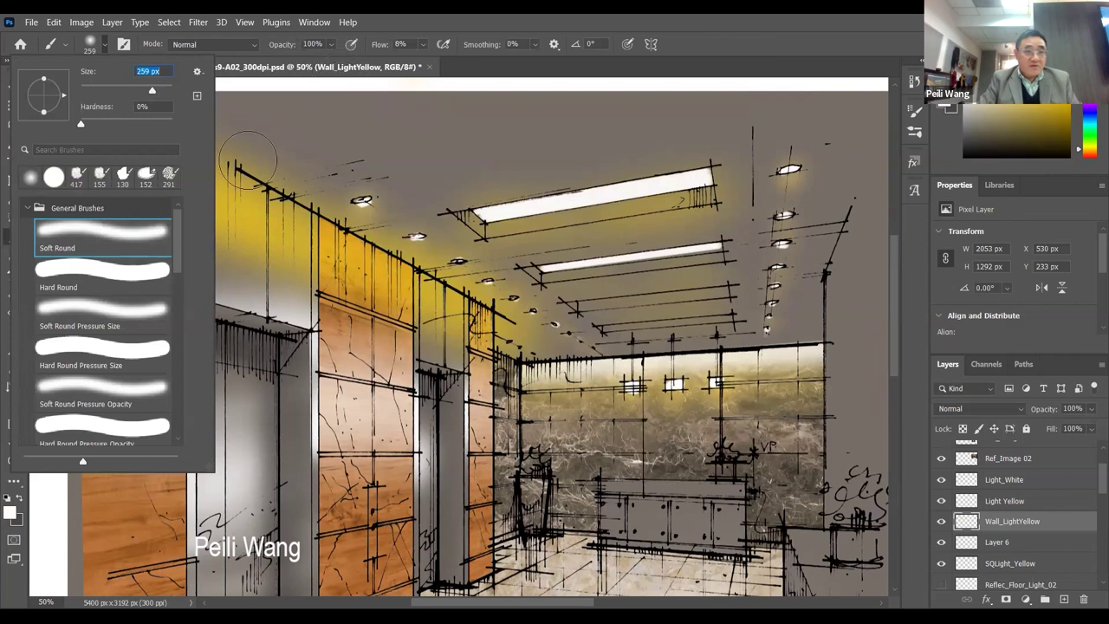
{"action": "left_click", "coordinate": [173, 152]}
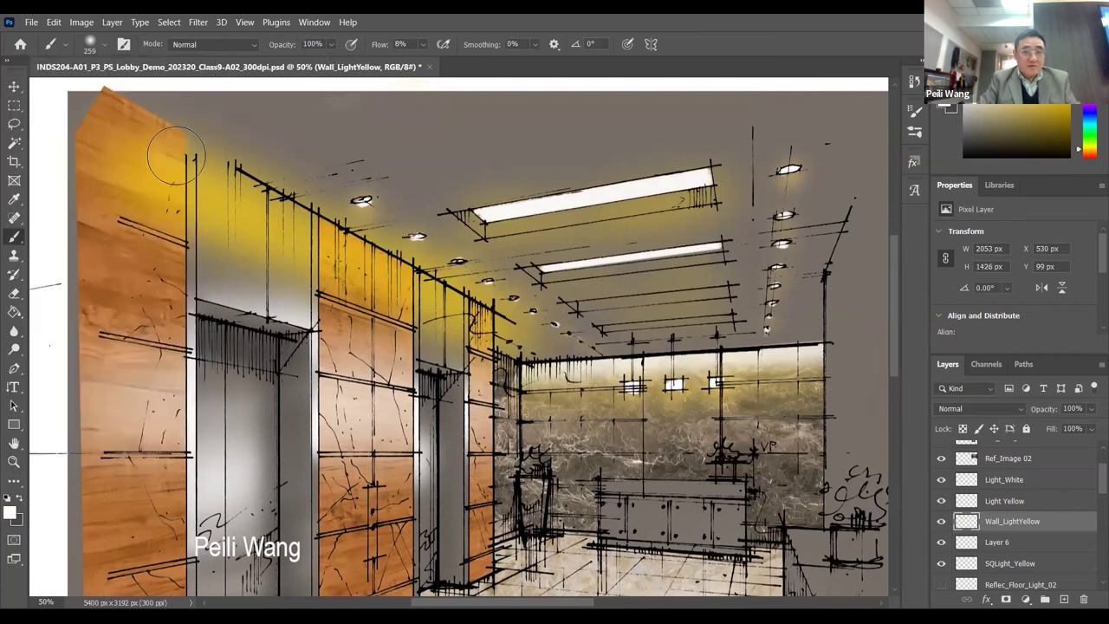
{"action": "left_click", "coordinate": [423, 44]}
{"action": "left_click_drag", "start_coordinate": [424, 61], "coordinate": [429, 63]}
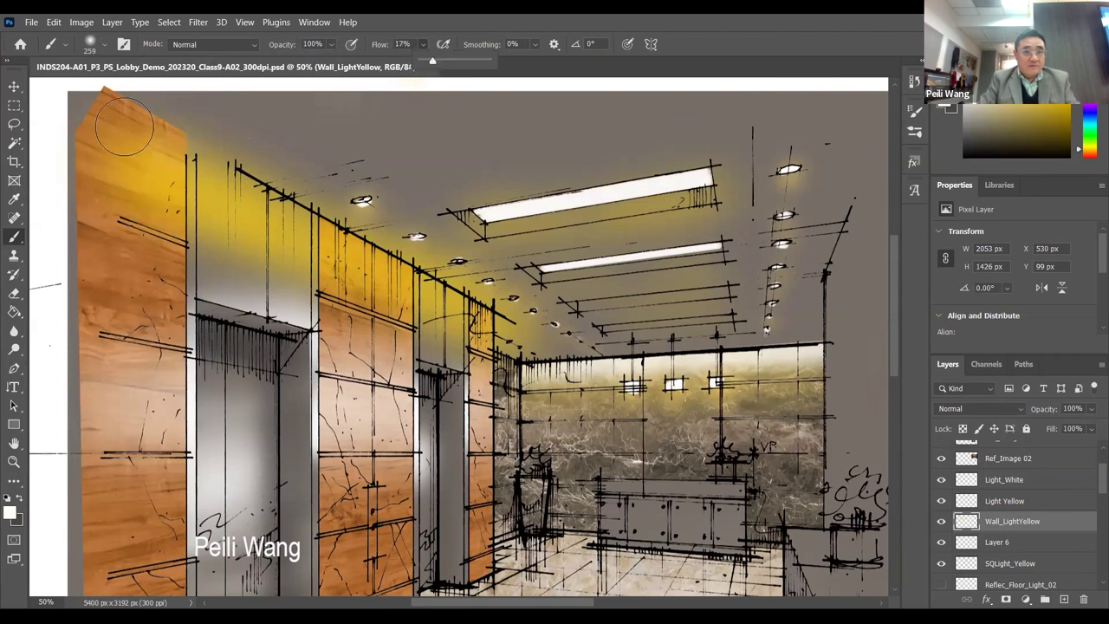
- Dab near-white highlights along the top edge of the left walls toward the ceiling corner
{"action": "left_click", "coordinate": [517, 307], "text": "shift"}
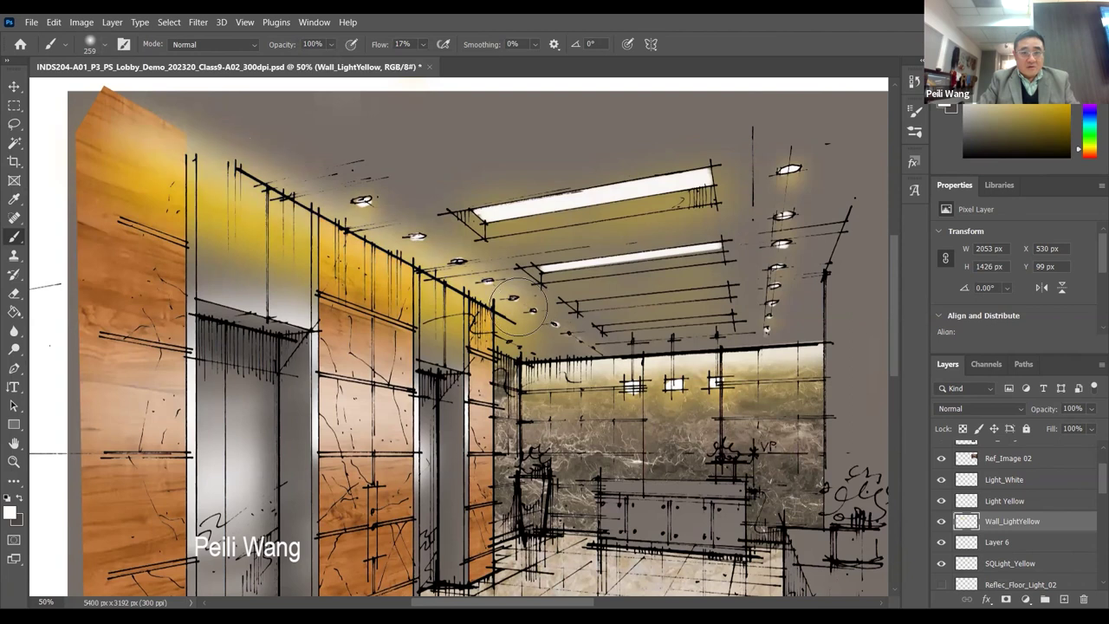
{"action": "left_click", "coordinate": [126, 124]}
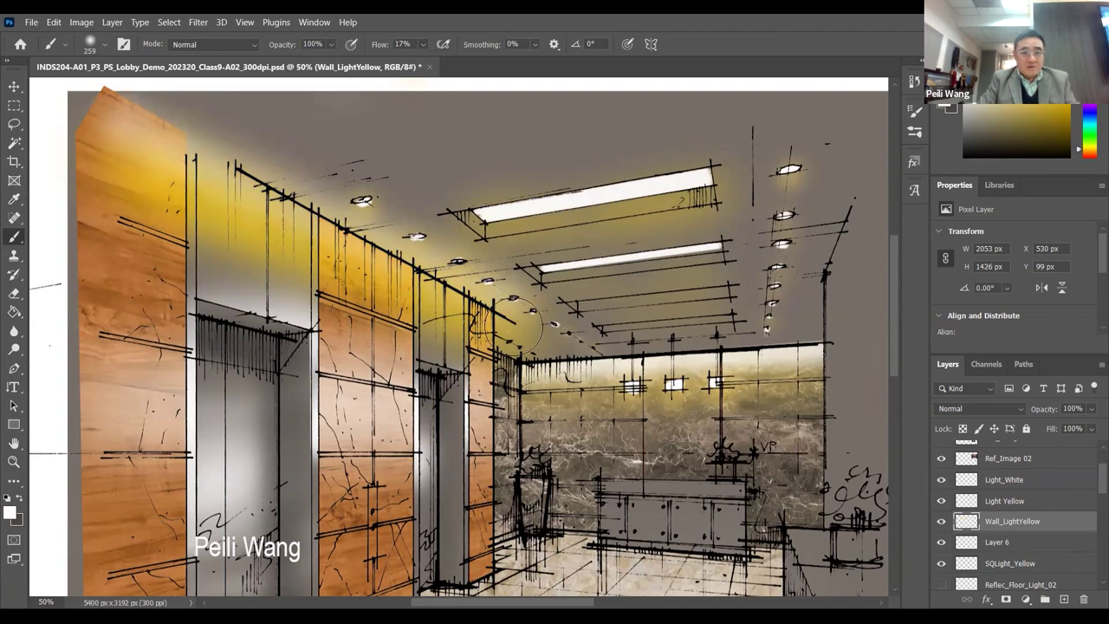
{"action": "left_click", "coordinate": [518, 324], "text": "shift"}
{"action": "left_click", "coordinate": [97, 134]}
{"action": "left_click", "coordinate": [290, 235], "text": "shift"}
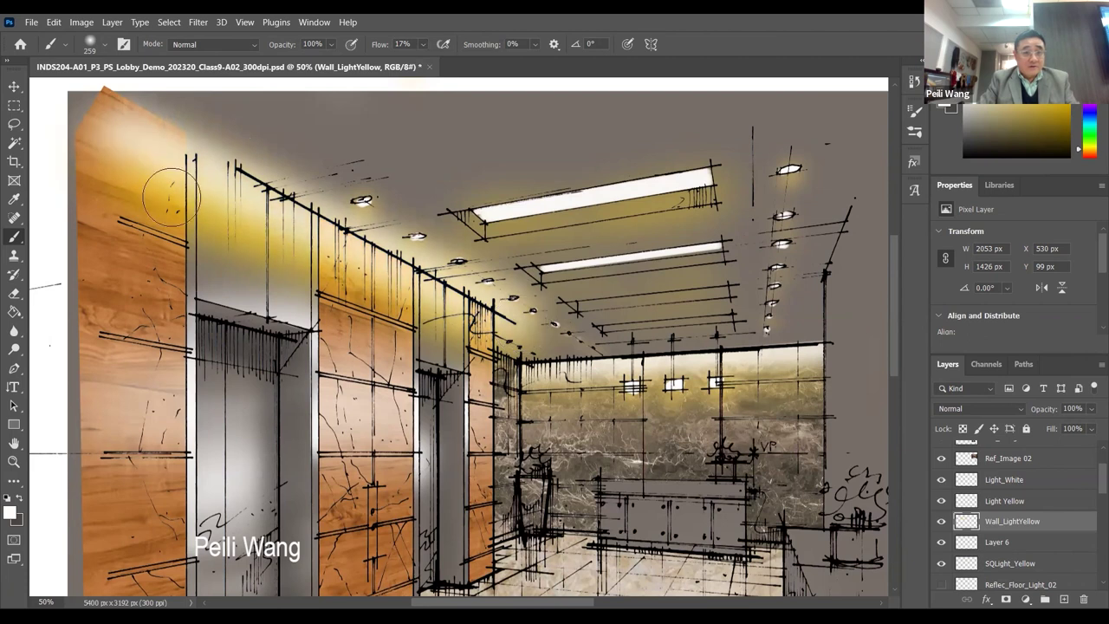
{"action": "left_click", "coordinate": [104, 130]}
{"action": "left_click", "coordinate": [525, 310], "text": "shift"}
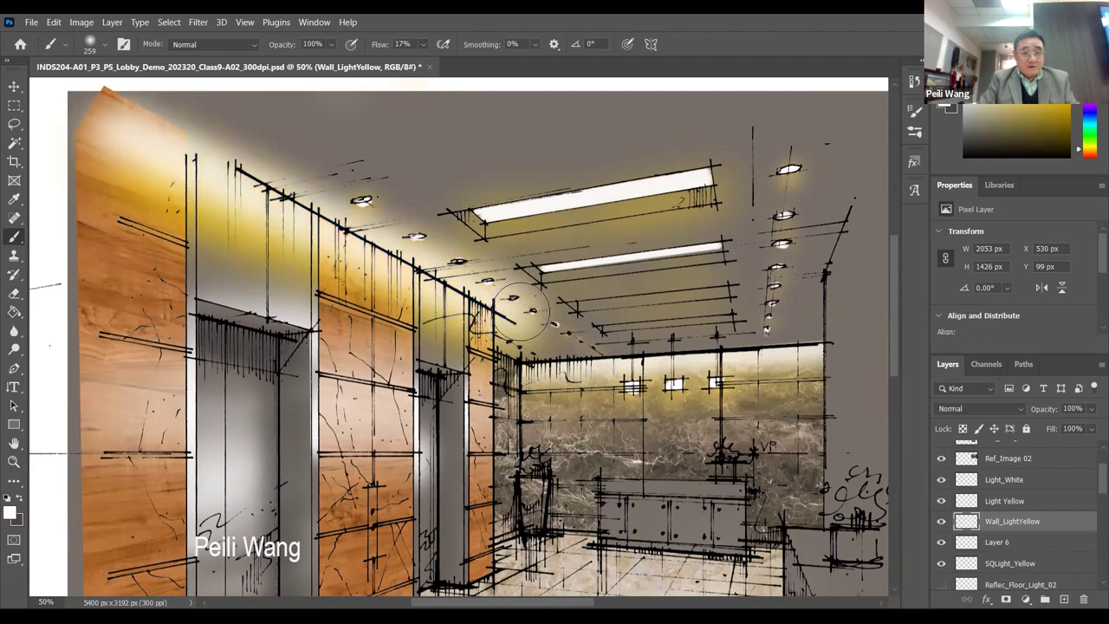
{"action": "left_click", "coordinate": [97, 121]}
{"action": "left_click", "coordinate": [518, 308], "text": "shift"}
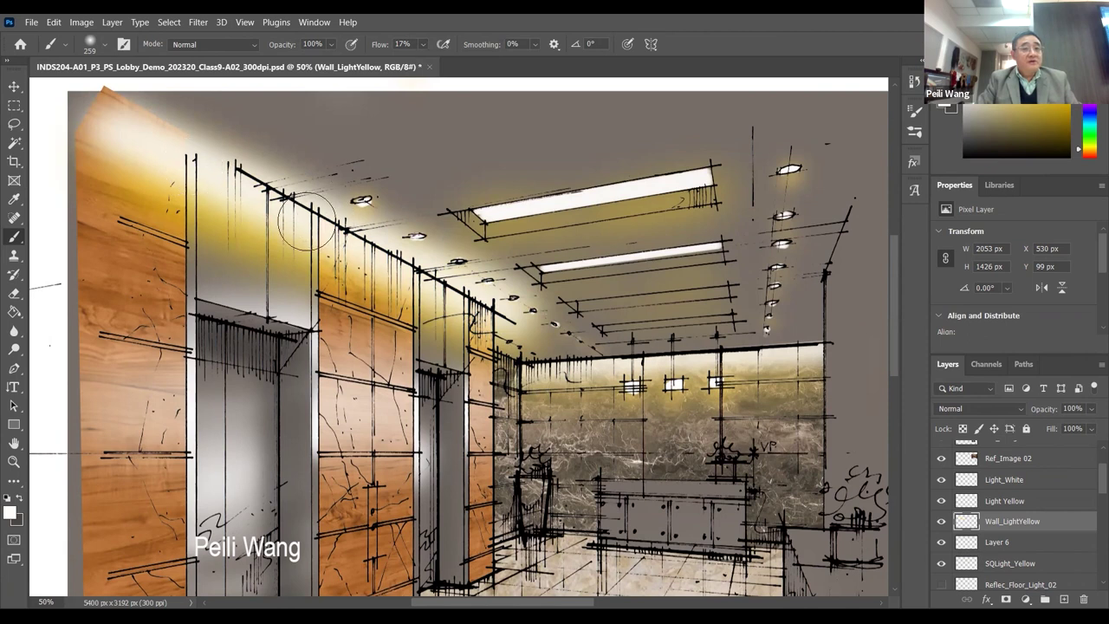
- Erase the glow spilling onto the ceiling above the wall edge, then toggle Wall_LightYellow to compare
{"action": "left_click", "coordinate": [14, 294]}
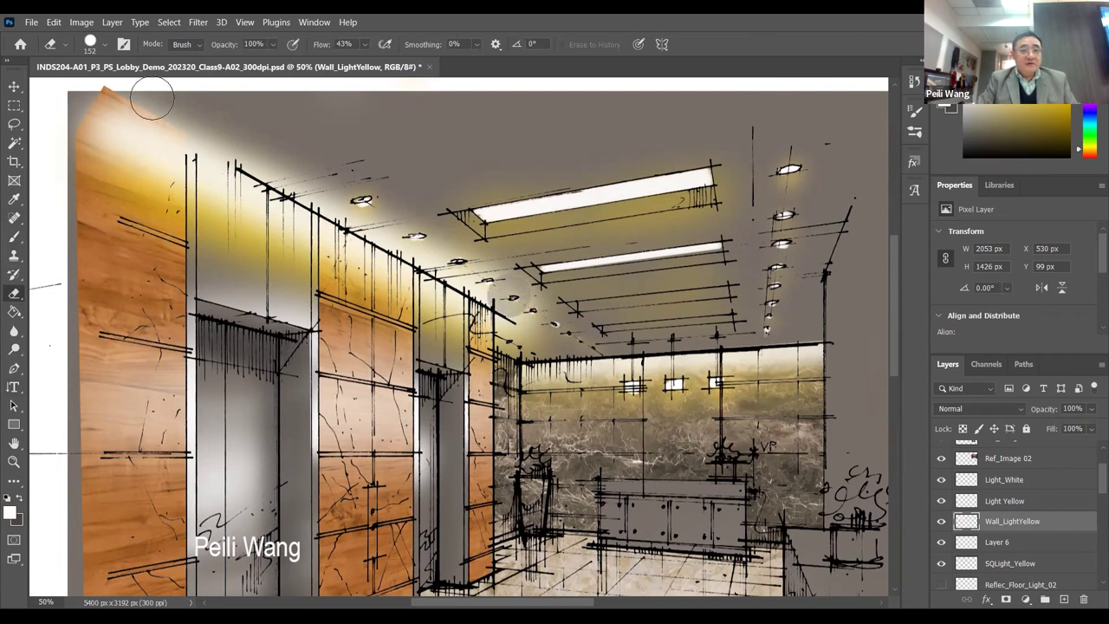
{"action": "left_click", "coordinate": [117, 94], "text": "shift"}
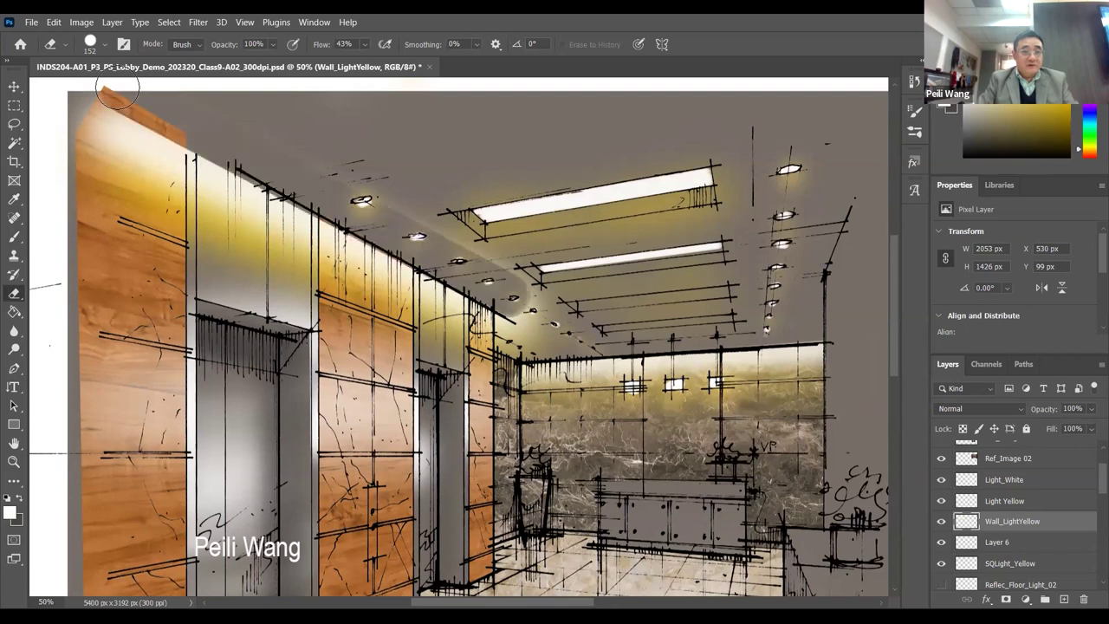
{"action": "key", "text": "ctrl+z"}
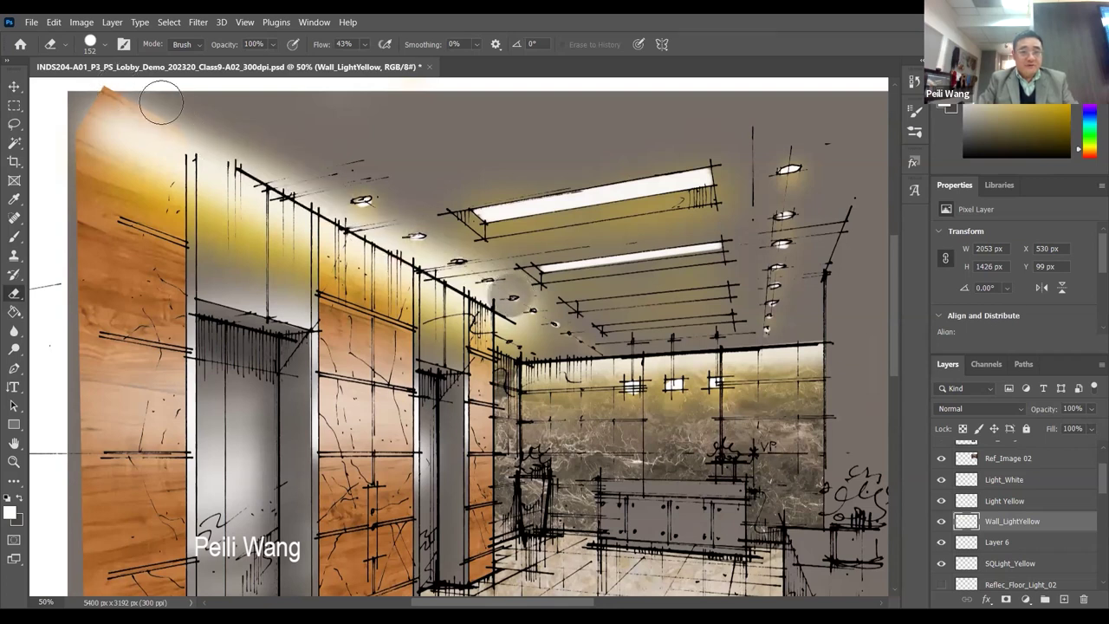
{"action": "left_click", "coordinate": [123, 88], "text": "shift"}
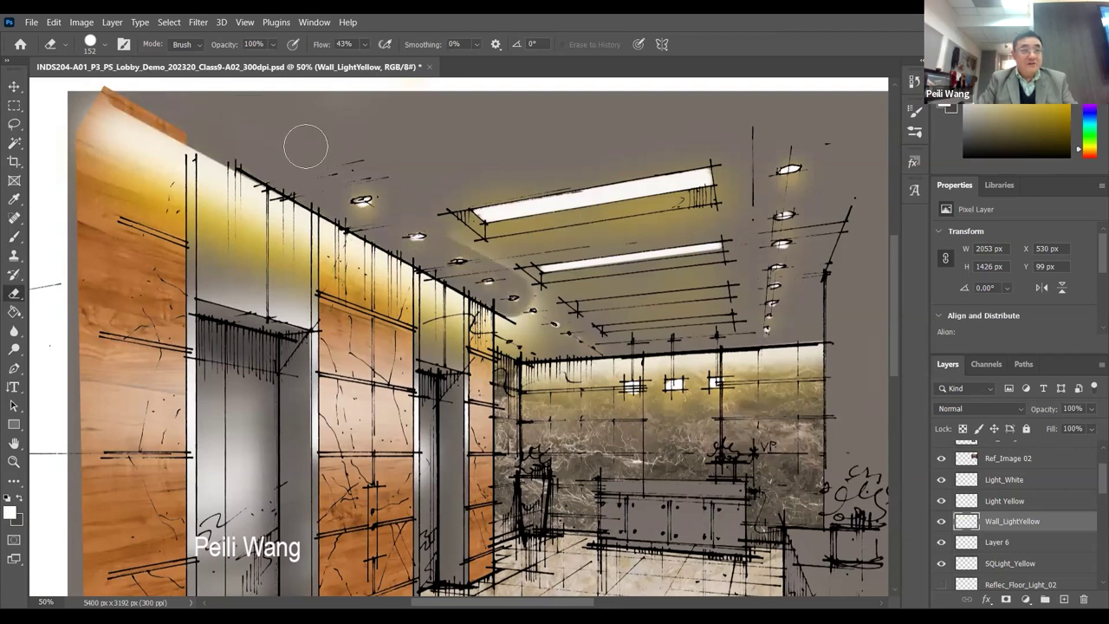
{"action": "mouse_move", "coordinate": [444, 224]}
{"action": "left_mouse_down"}
{"action": "mouse_move", "coordinate": [543, 288]}
{"action": "mouse_move", "coordinate": [542, 309]}
{"action": "mouse_move", "coordinate": [516, 320]}
{"action": "left_mouse_up"}
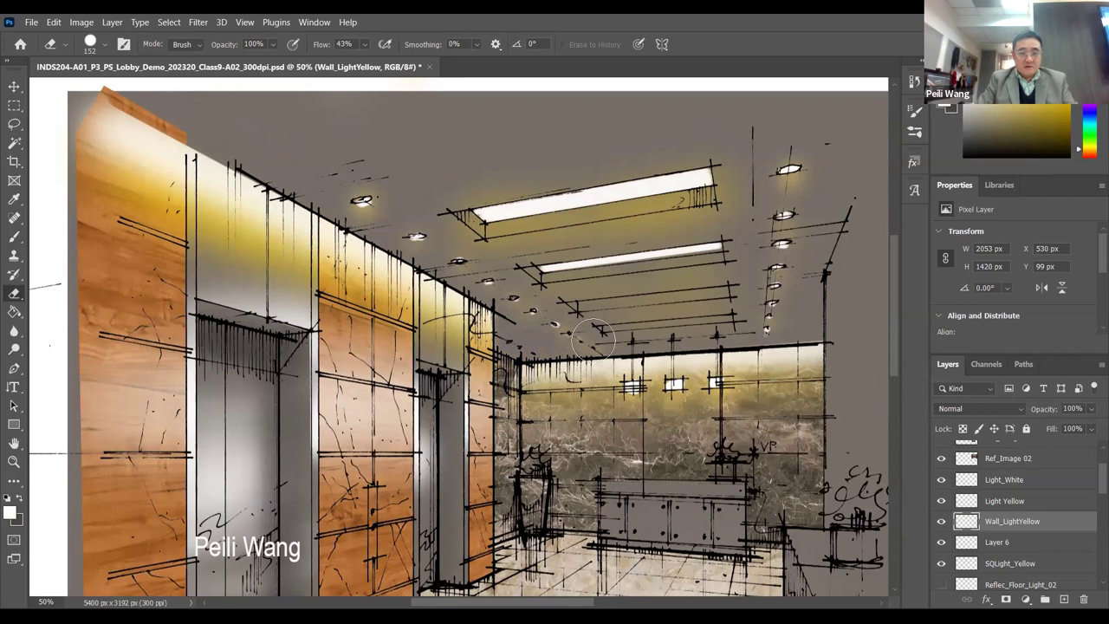
{"action": "mouse_move", "coordinate": [535, 336]}
{"action": "left_mouse_down"}
{"action": "mouse_move", "coordinate": [526, 304]}
{"action": "mouse_move", "coordinate": [531, 357]}
{"action": "mouse_move", "coordinate": [525, 297]}
{"action": "mouse_move", "coordinate": [424, 204]}
{"action": "left_mouse_up"}
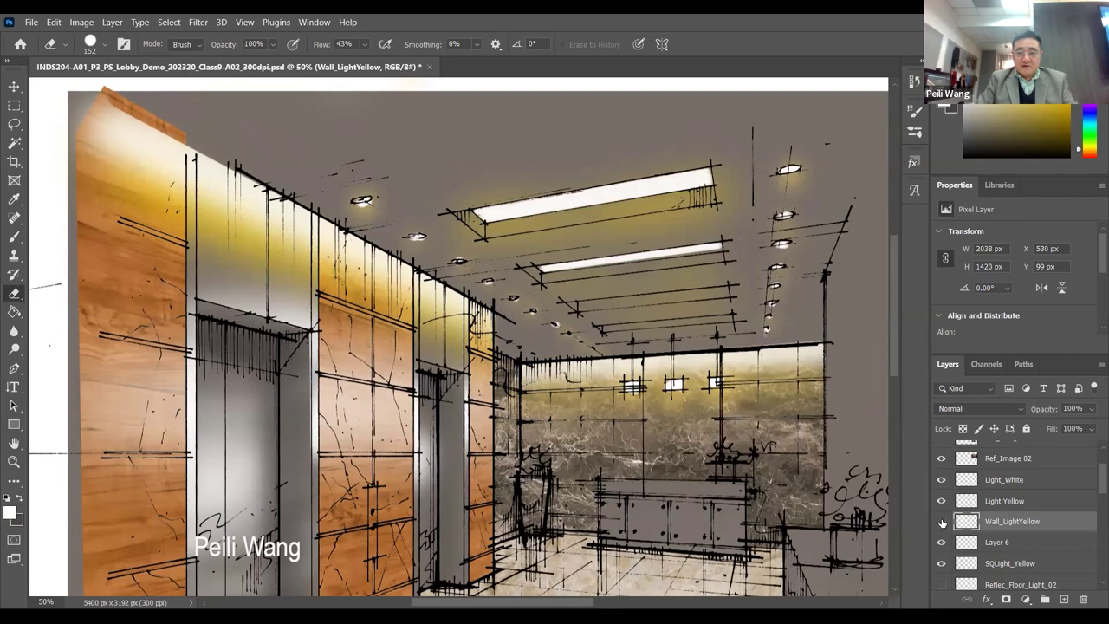
{"action": "left_click", "coordinate": [942, 522]}
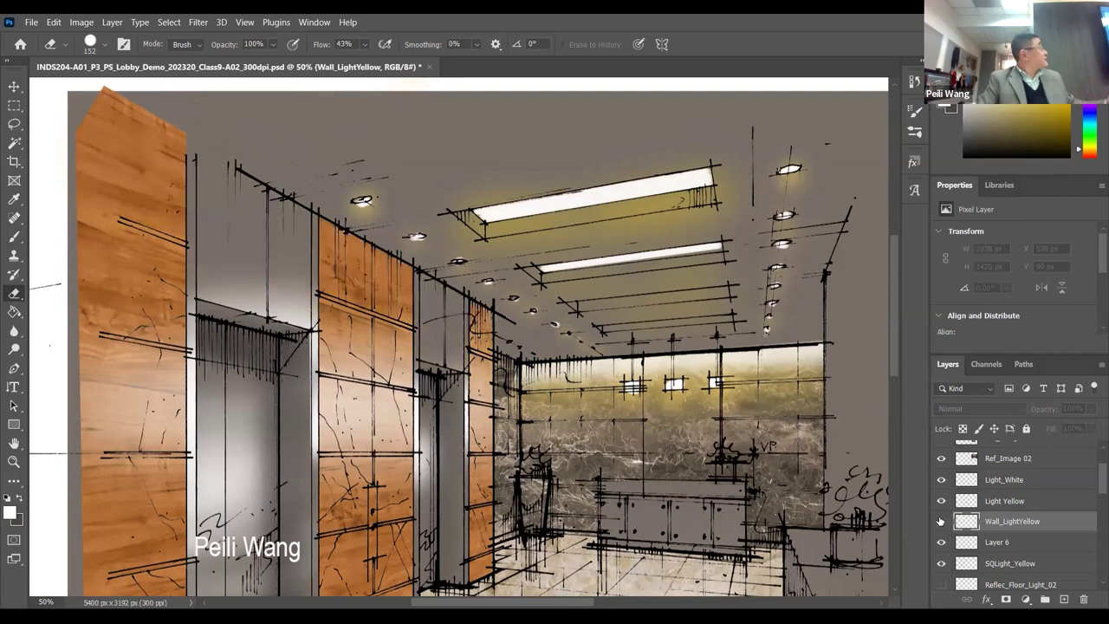
{"action": "left_click", "coordinate": [940, 521]}
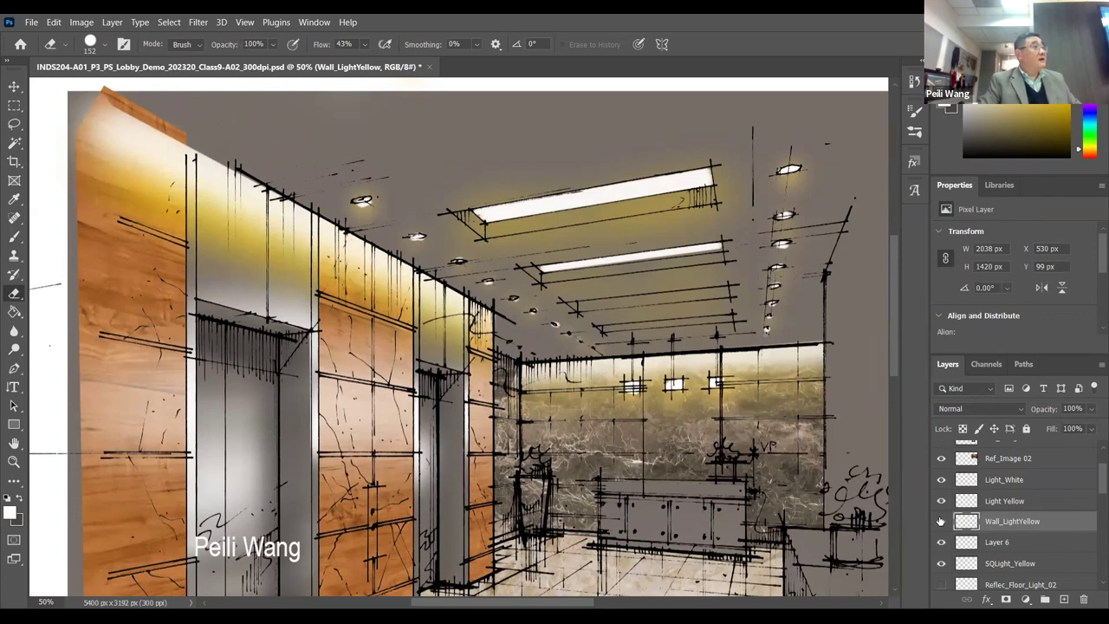
{"action": "left_click", "coordinate": [14, 462]}
- Make the Reflec_Floor_Light_02 layer visible and zoom out to see the whole board
{"action": "left_click", "coordinate": [509, 364], "text": "alt"}
{"action": "left_click", "coordinate": [509, 364], "text": "alt"}
{"action": "left_click", "coordinate": [329, 267]}
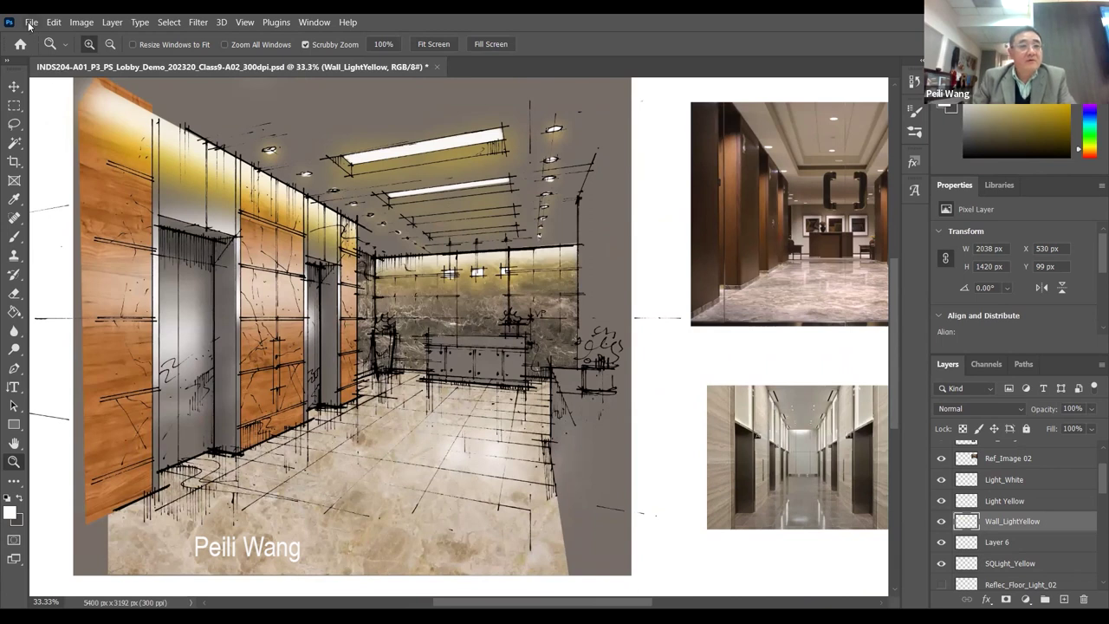
{"action": "key", "text": "alt+f"}
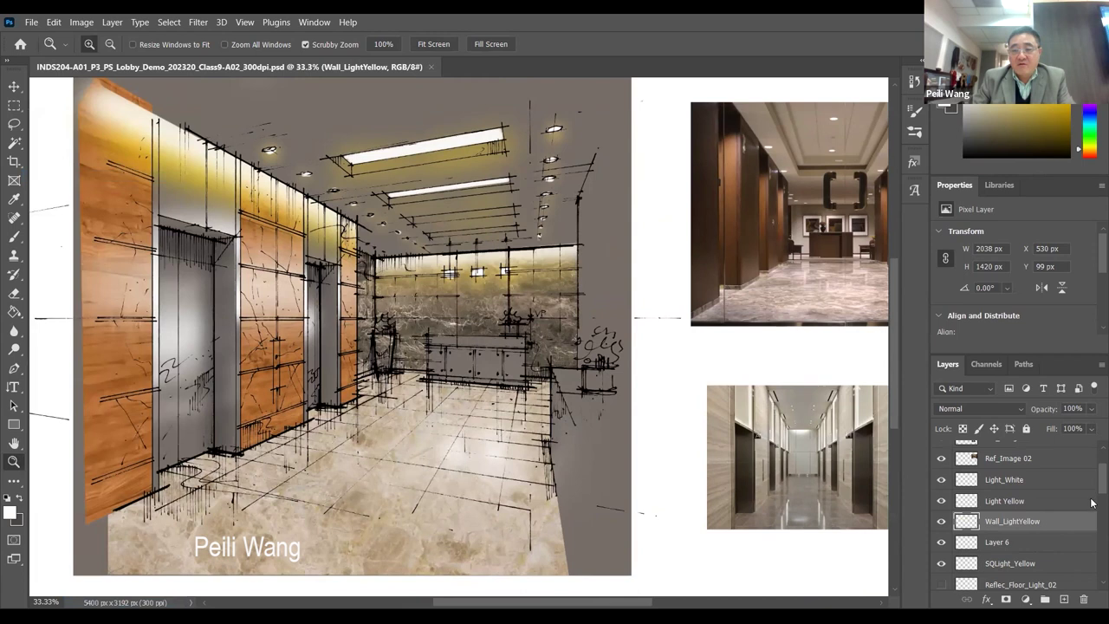
{"action": "scroll", "coordinate": [1090, 503], "scroll_direction": "down", "scroll_amount": 10}
{"action": "scroll", "coordinate": [1091, 554], "scroll_direction": "up", "scroll_amount": 5}
{"action": "scroll", "coordinate": [1093, 520], "scroll_direction": "up", "scroll_amount": 6}
{"action": "scroll", "coordinate": [1096, 504], "scroll_direction": "down", "scroll_amount": 1}
{"action": "left_click", "coordinate": [941, 515]}
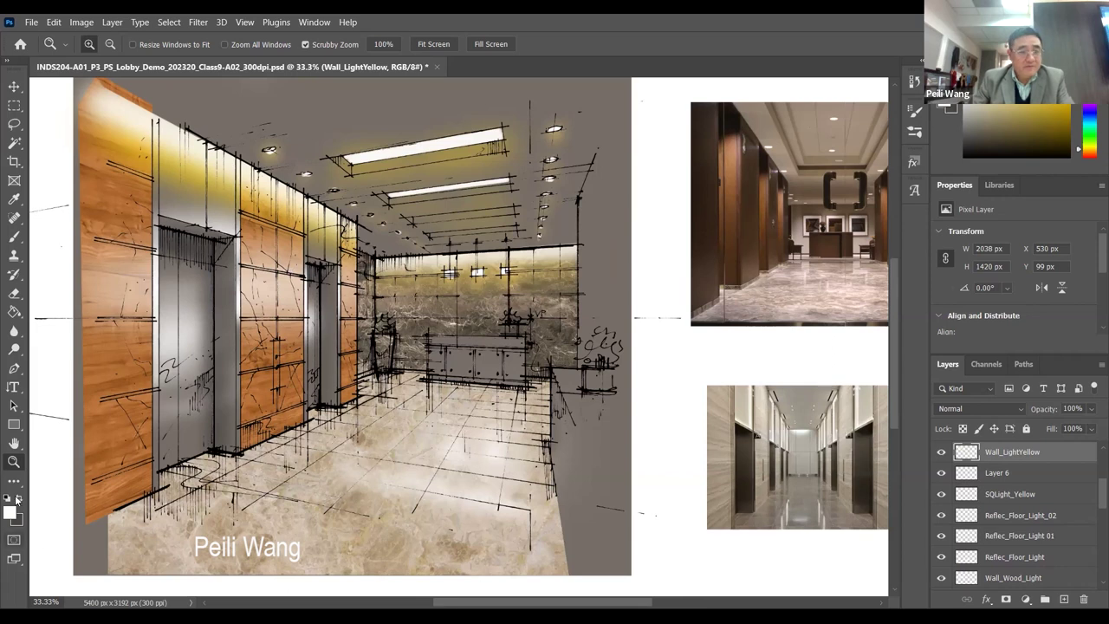
{"action": "left_click", "coordinate": [13, 462]}
{"action": "left_click", "coordinate": [390, 347], "text": "alt"}
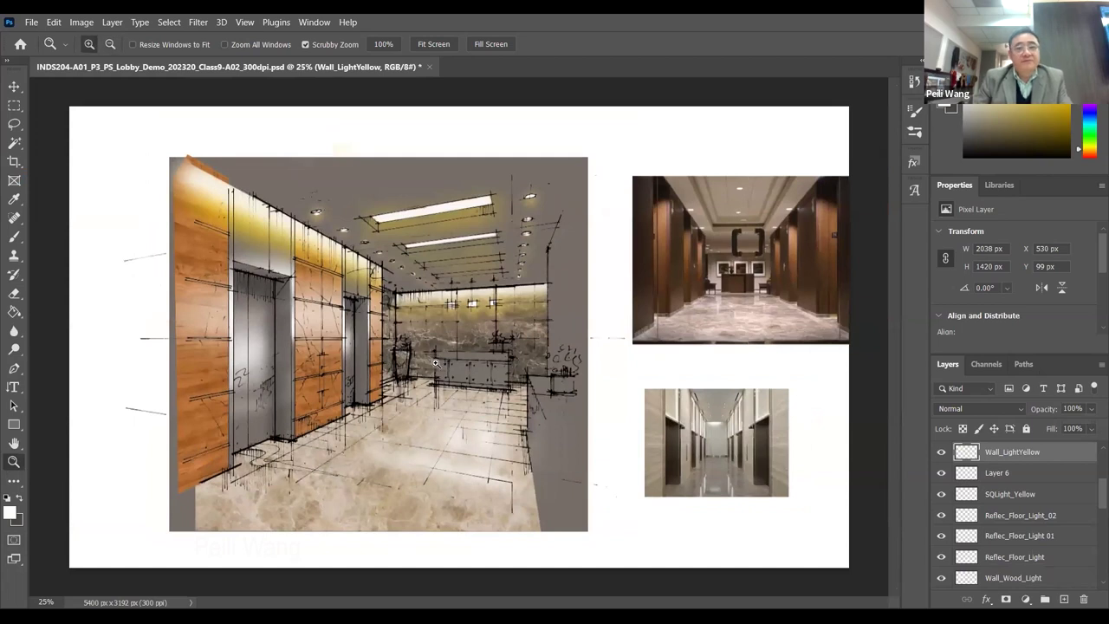
- Save the lobby rendering with File > Save
{"action": "left_click", "coordinate": [30, 21]}
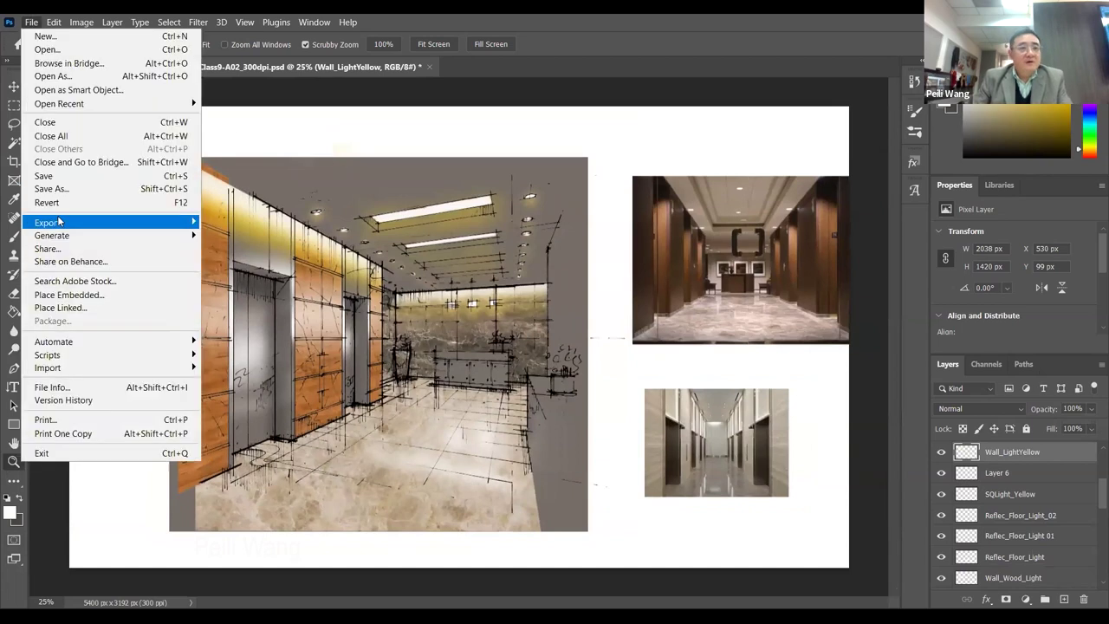
{"action": "left_click", "coordinate": [45, 176]}
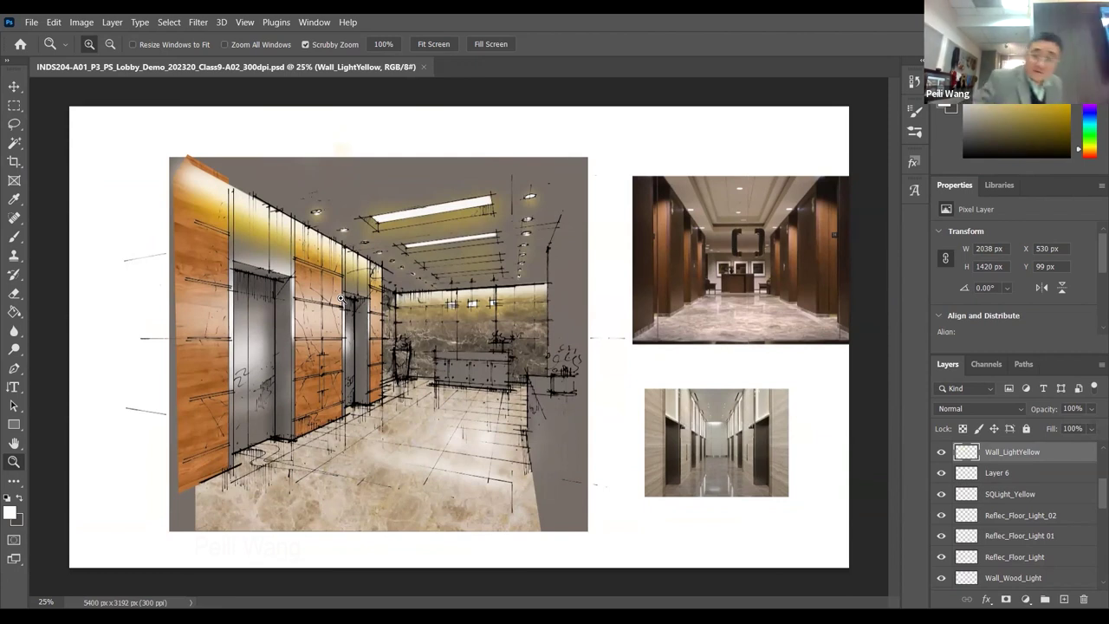
{"action": "left_click_drag", "start_coordinate": [1092, 494], "coordinate": [1092, 465]}
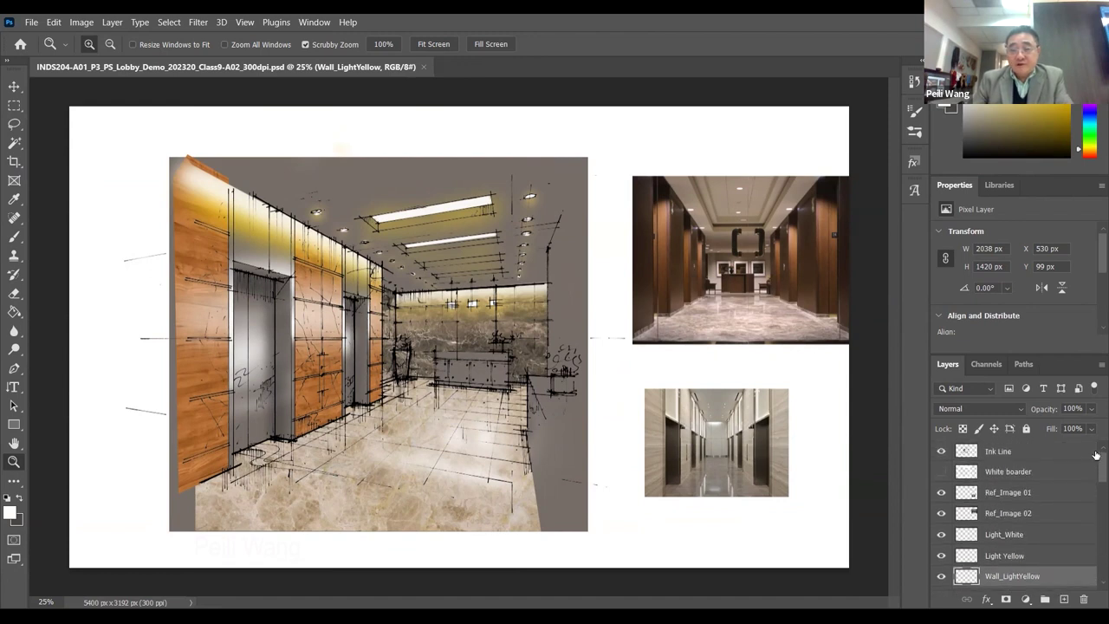
{"action": "left_click_drag", "start_coordinate": [1091, 476], "coordinate": [1091, 499]}
- Compare Wall_LightYellow hidden and shown, try its opacity slider, and leave the glow at 100%
{"action": "left_click", "coordinate": [942, 469]}
{"action": "left_click", "coordinate": [942, 468]}
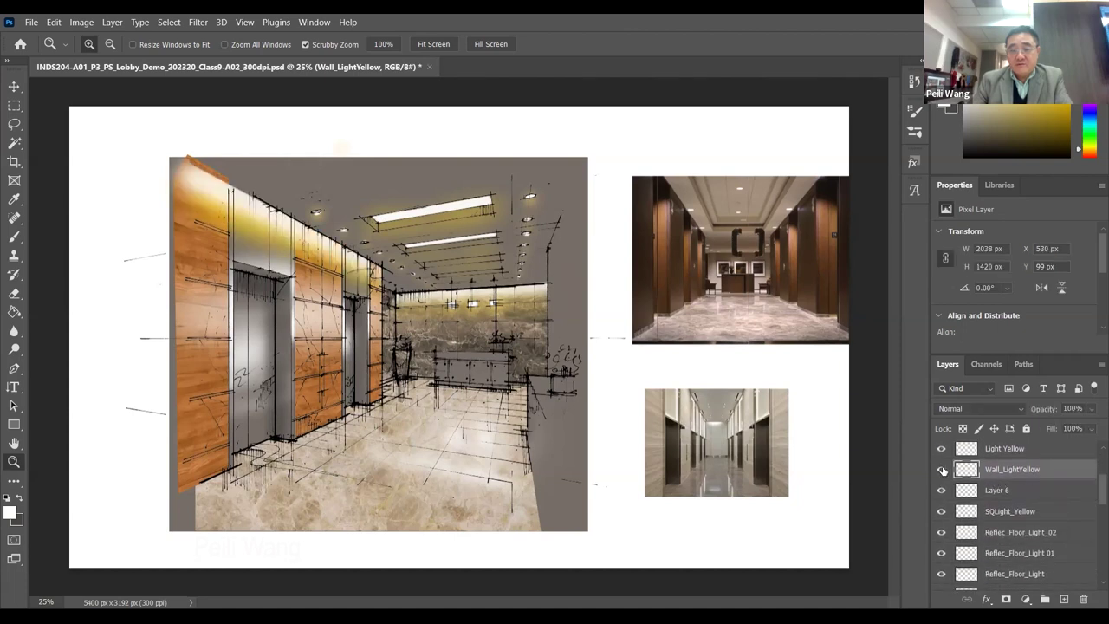
{"action": "left_click", "coordinate": [941, 469]}
{"action": "left_click", "coordinate": [941, 469]}
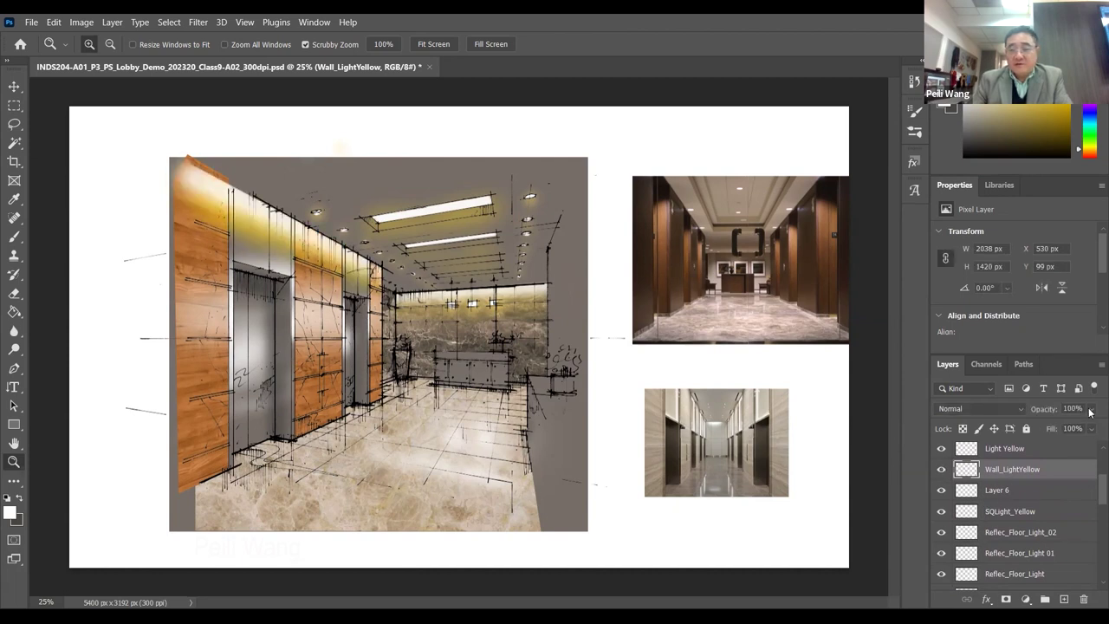
{"action": "left_click", "coordinate": [1089, 409]}
{"action": "mouse_move", "coordinate": [1093, 427]}
{"action": "left_mouse_down"}
{"action": "mouse_move", "coordinate": [1082, 431]}
{"action": "mouse_move", "coordinate": [1091, 436]}
{"action": "left_mouse_up"}
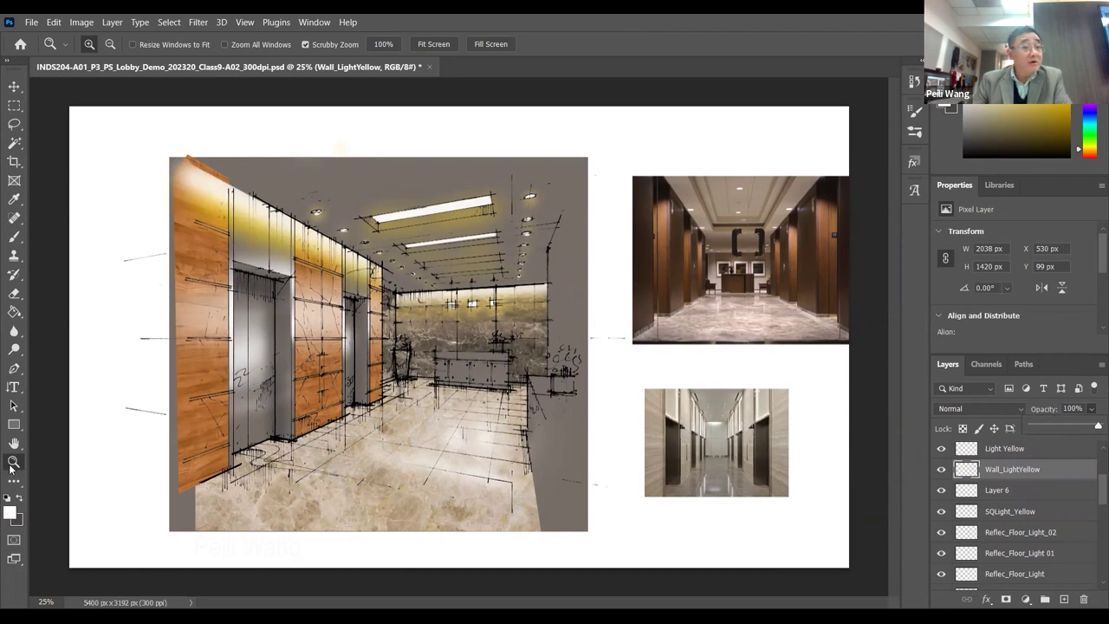
{"action": "left_click", "coordinate": [186, 222]}
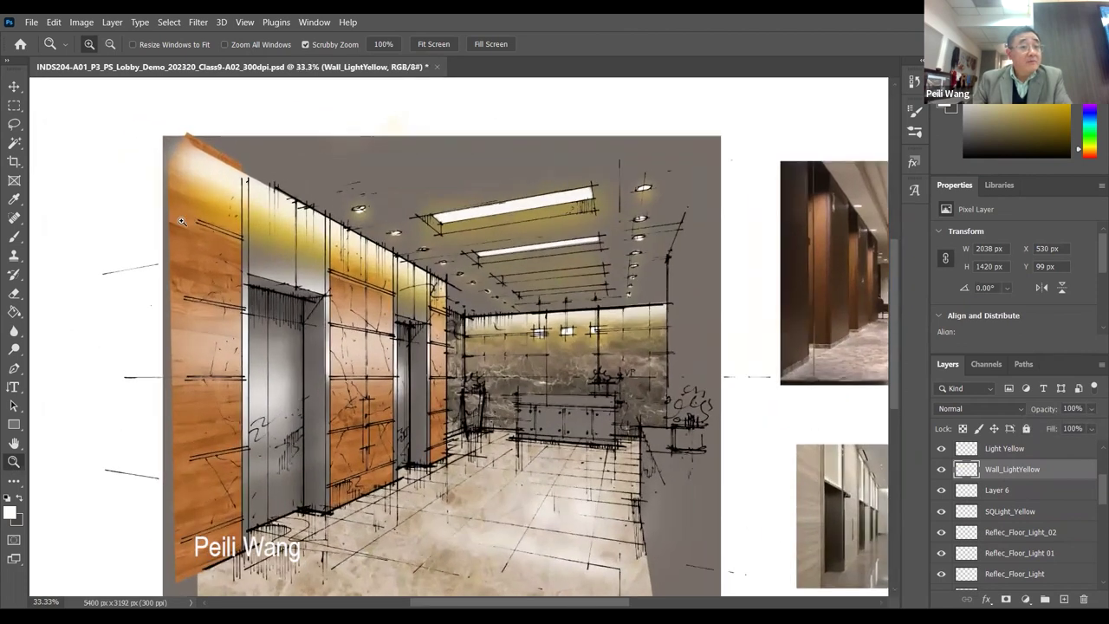
- Test an eraser stroke on the left-wall glow, undo it, and pick a 448 px Soft Round tip
{"action": "left_click", "coordinate": [15, 295]}
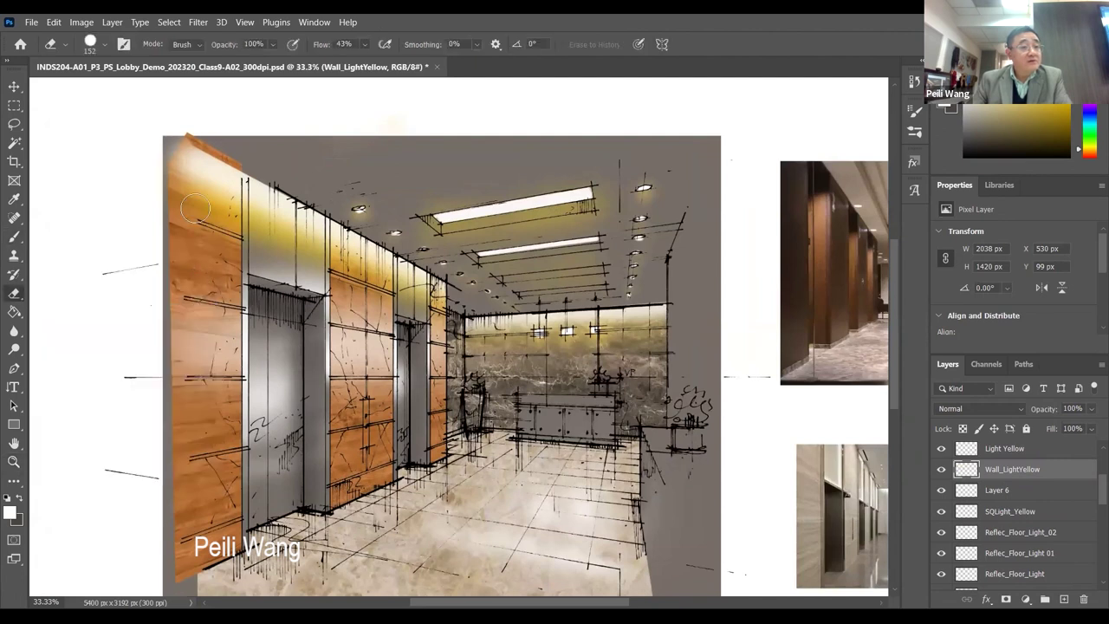
{"action": "left_click_drag", "start_coordinate": [199, 180], "coordinate": [351, 251]}
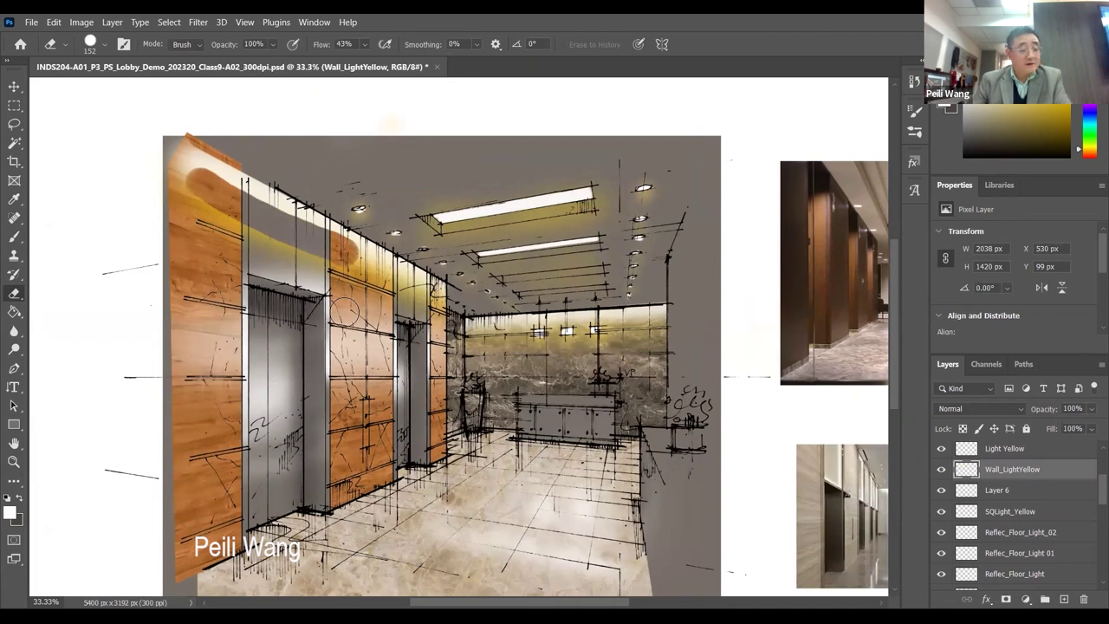
{"action": "key", "text": "ctrl+z"}
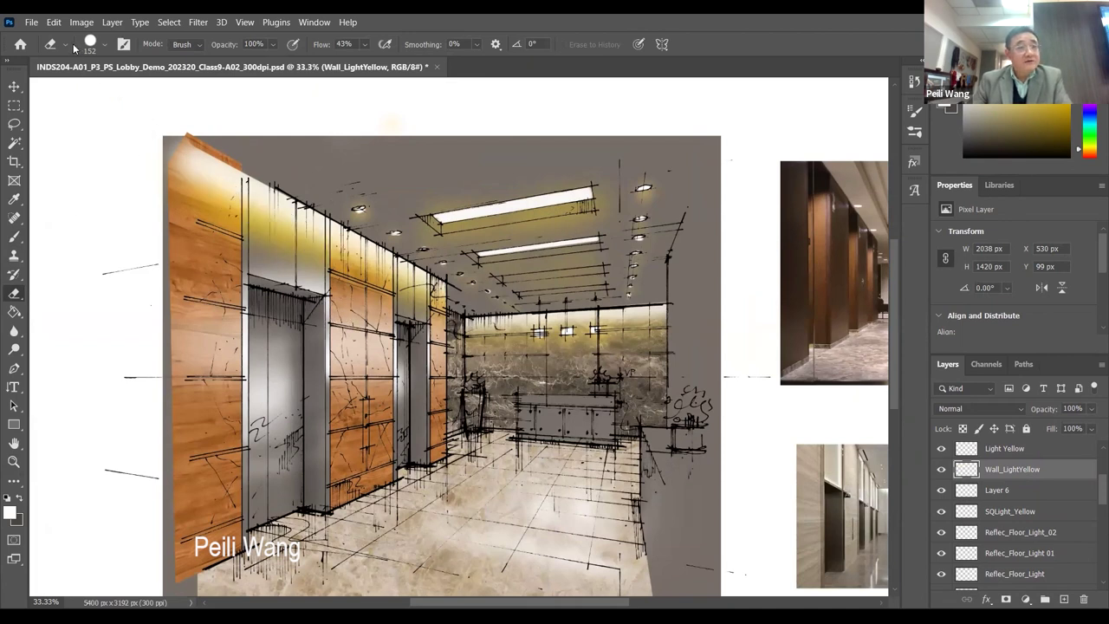
{"action": "right_click", "coordinate": [117, 86]}
{"action": "left_click", "coordinate": [95, 243]}
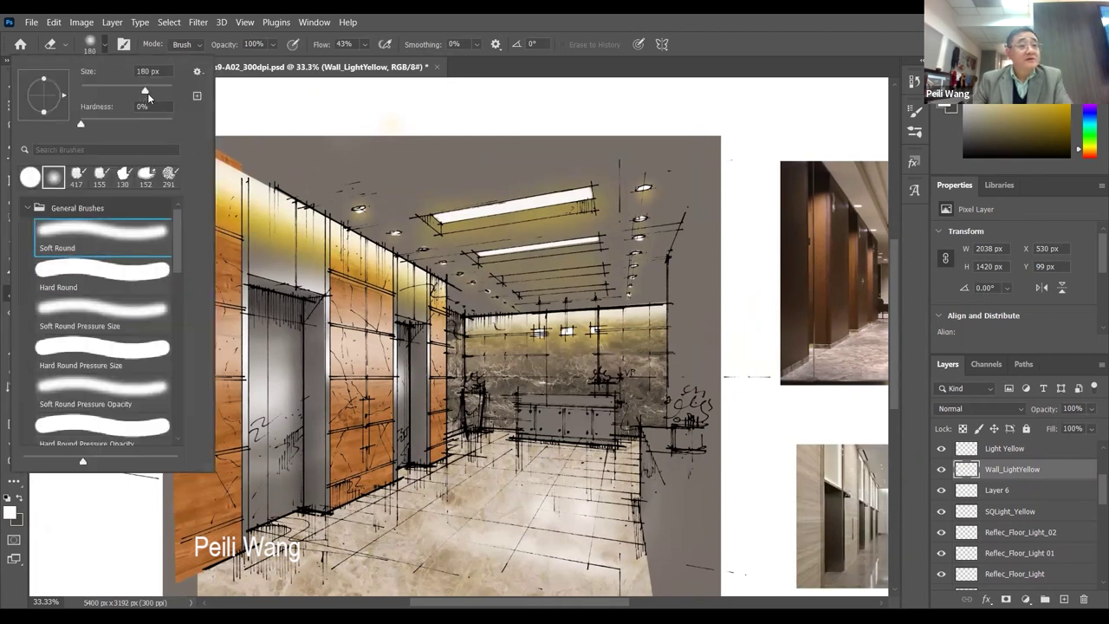
{"action": "left_click_drag", "start_coordinate": [146, 91], "coordinate": [161, 93]}
- Lower eraser flow to 23%, enlarge it to 480 px, and test-fade the upper-left glow, undoing it
{"action": "left_click", "coordinate": [363, 44]}
{"action": "left_click_drag", "start_coordinate": [374, 61], "coordinate": [358, 61]}
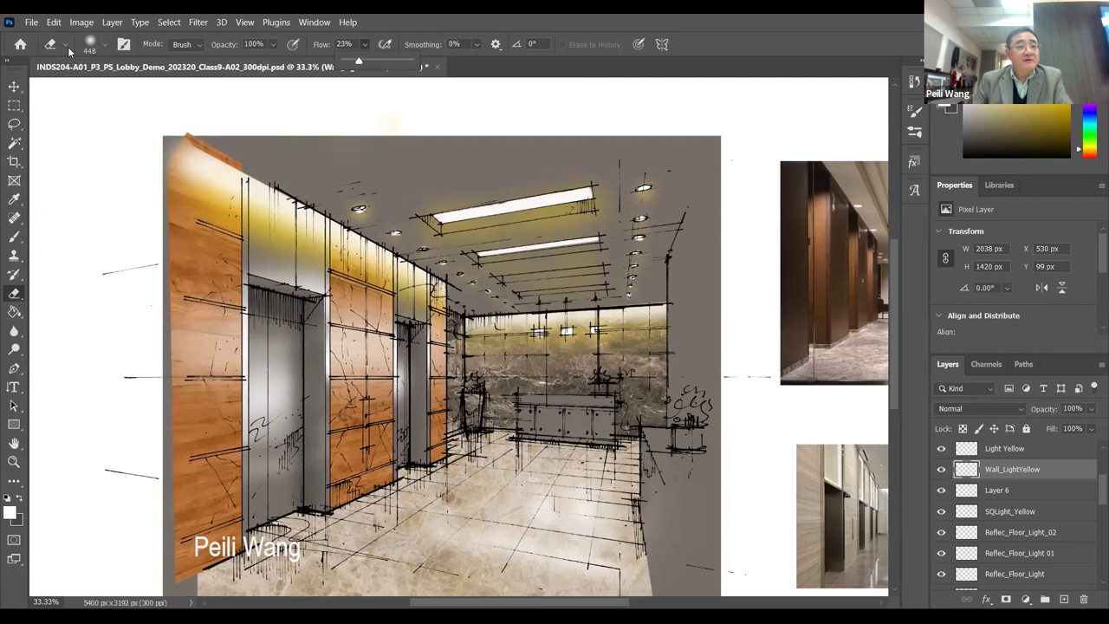
{"action": "right_click", "coordinate": [152, 104]}
{"action": "left_click_drag", "start_coordinate": [145, 90], "coordinate": [165, 92]}
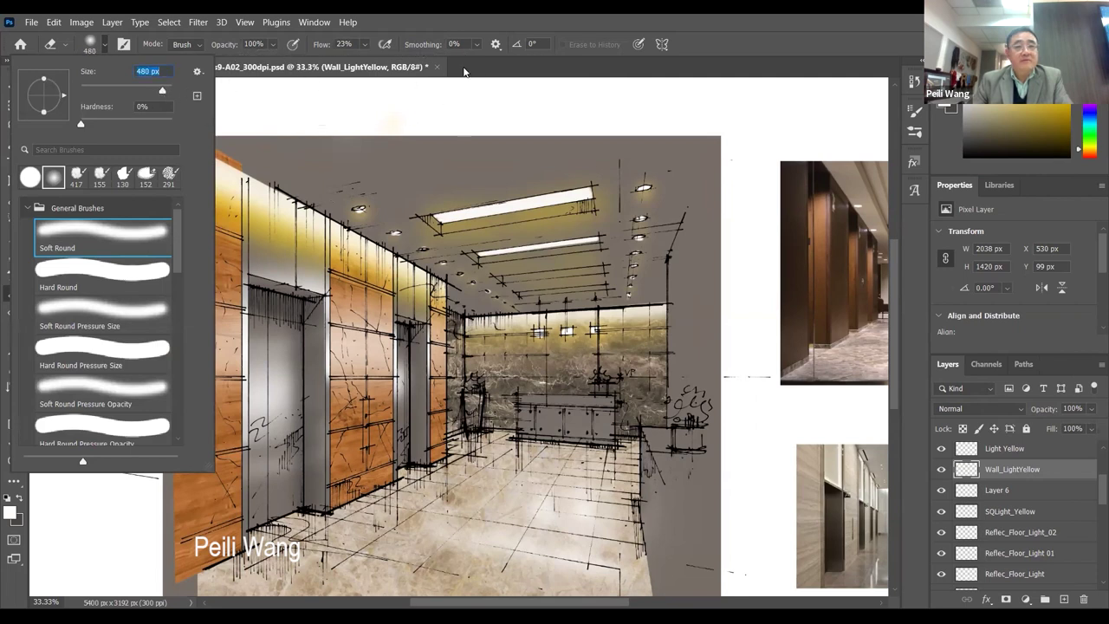
{"action": "key", "text": "Return"}
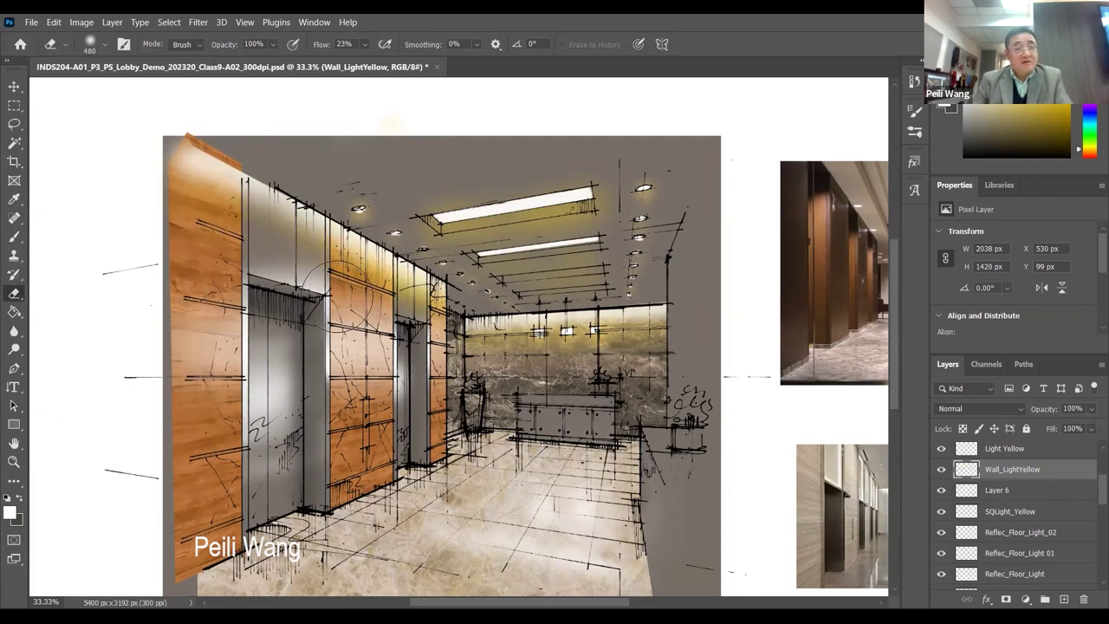
{"action": "mouse_move", "coordinate": [157, 196]}
{"action": "left_mouse_down"}
{"action": "mouse_move", "coordinate": [173, 185]}
{"action": "mouse_move", "coordinate": [161, 185]}
{"action": "left_mouse_up"}
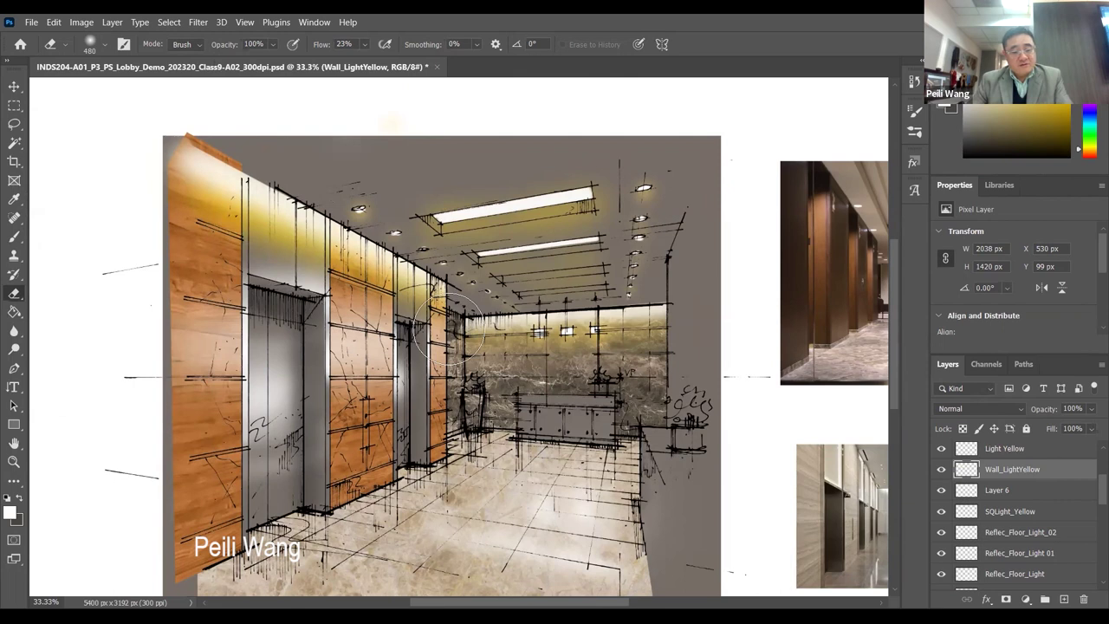
{"action": "key", "text": "ctrl+z"}
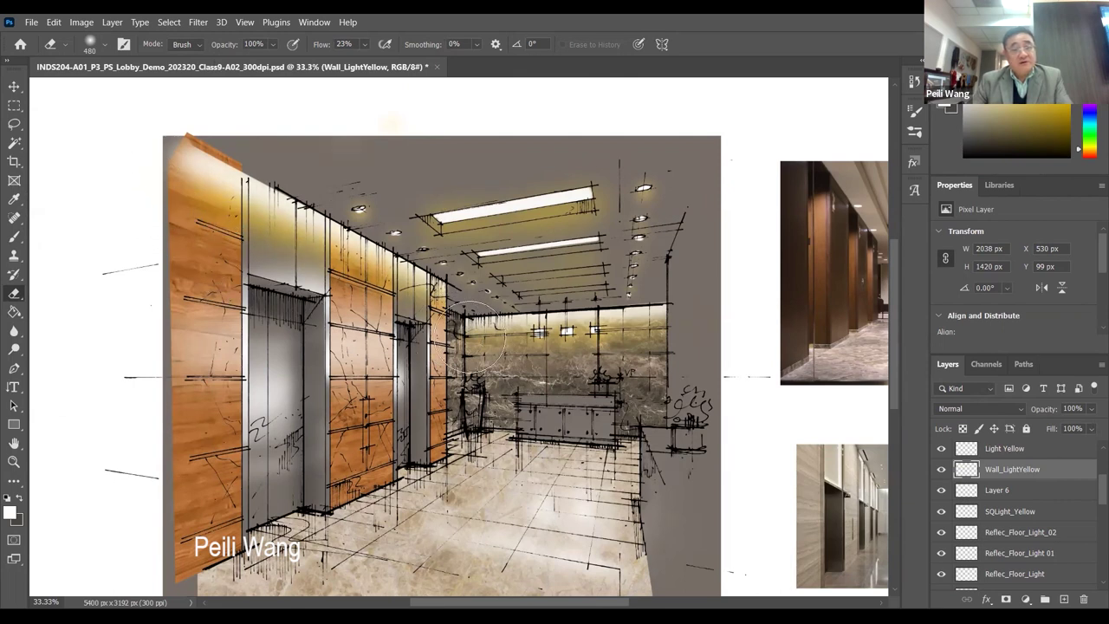
{"action": "key", "text": "ctrl+z"}
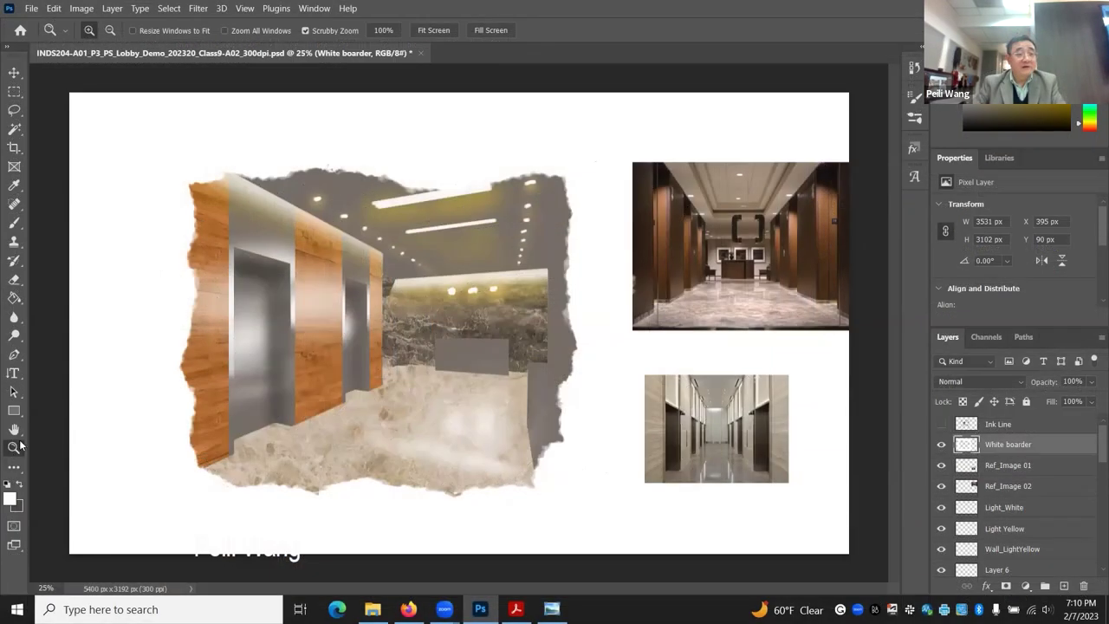
- Zoom to 50%, pan to the left torn edge, and toggle the Ink Line layer, leaving it visible
{"action": "left_click", "coordinate": [387, 302]}
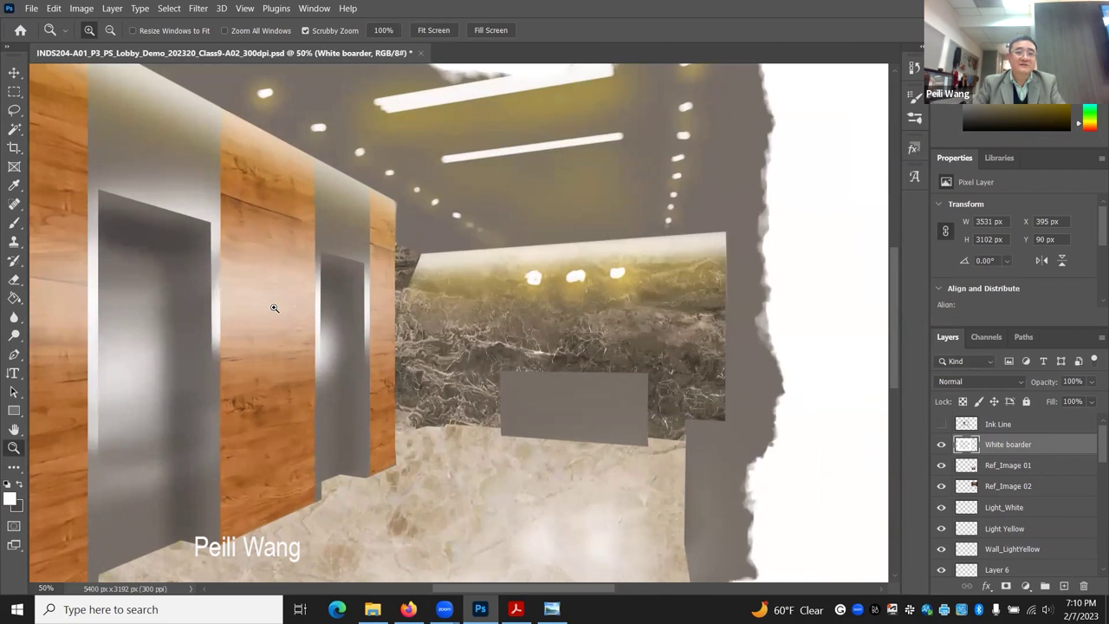
{"action": "left_click_drag", "start_coordinate": [265, 300], "coordinate": [371, 275]}
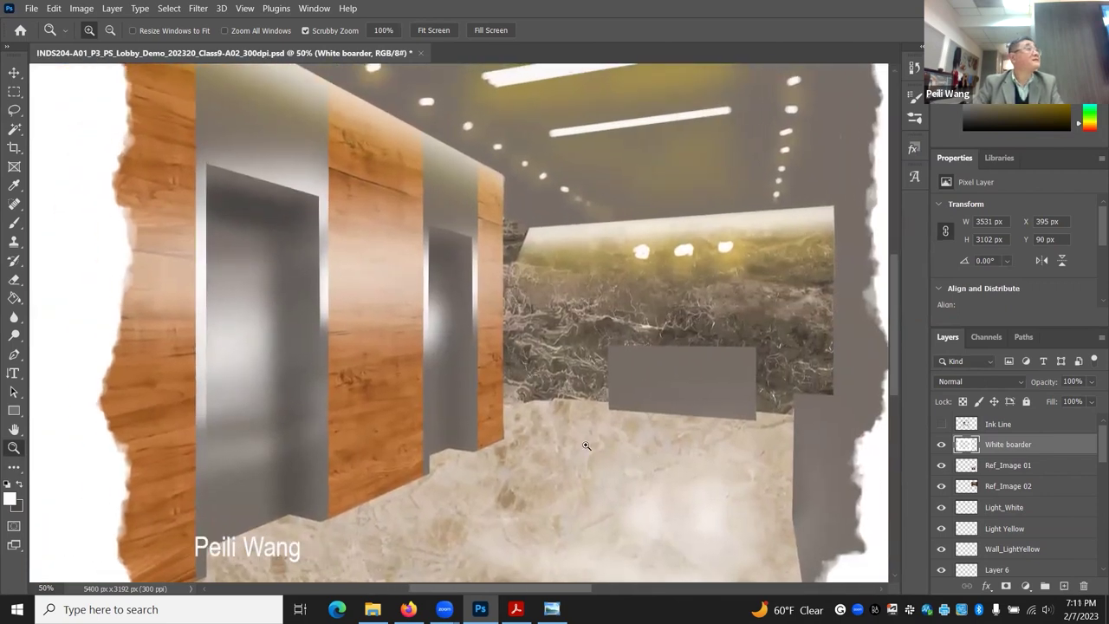
{"action": "left_click", "coordinate": [941, 424]}
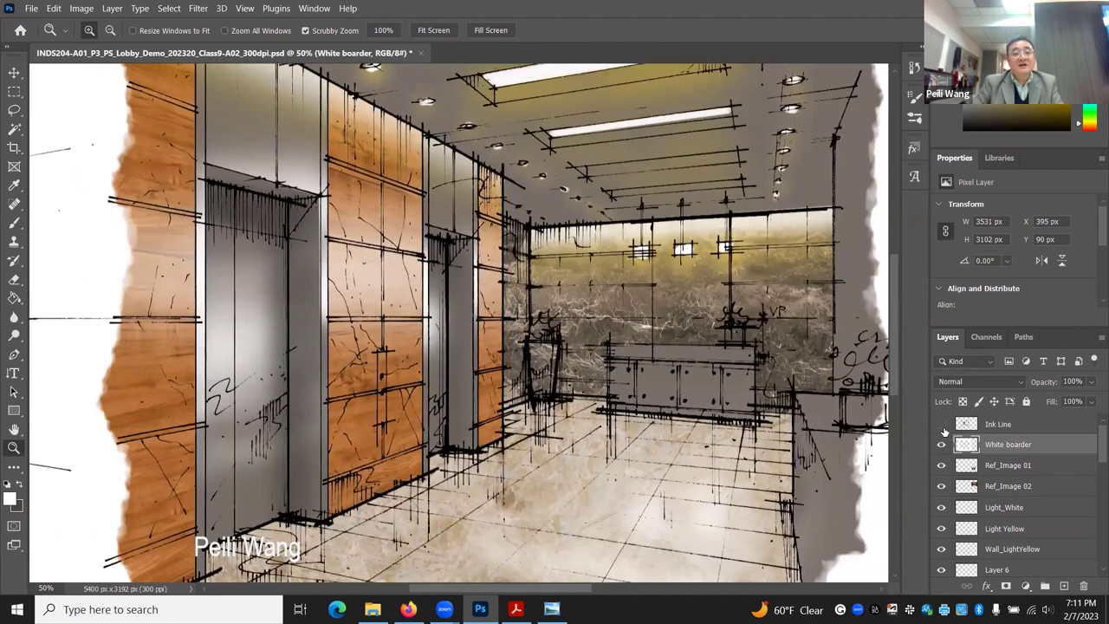
{"action": "left_click", "coordinate": [943, 426]}
{"action": "left_click", "coordinate": [942, 424]}
{"action": "left_click", "coordinate": [942, 424]}
{"action": "left_click", "coordinate": [942, 424]}
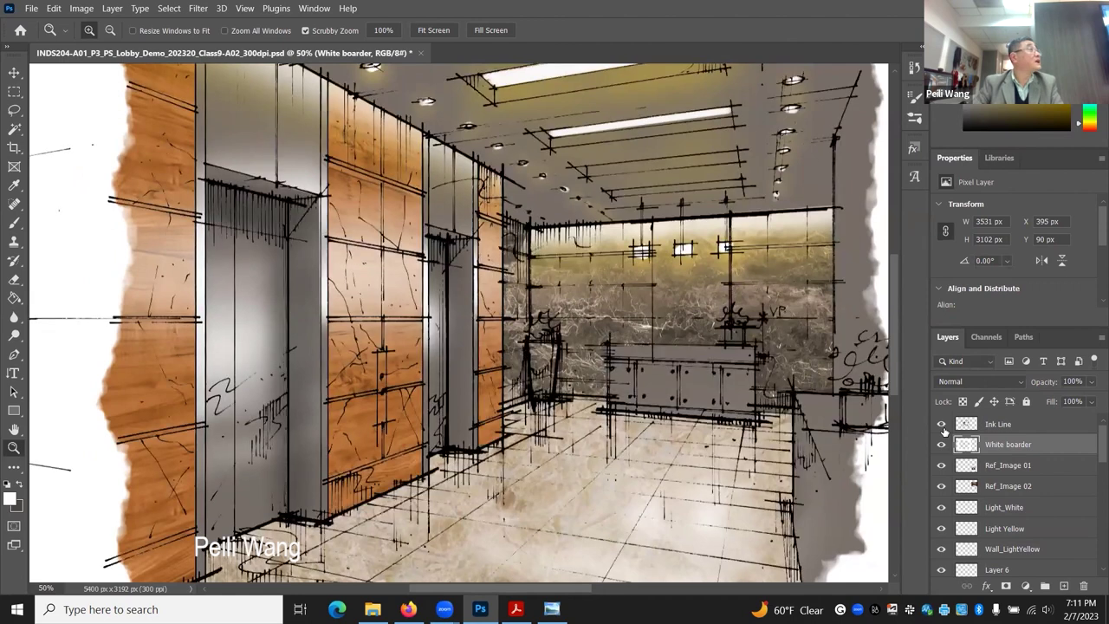
{"action": "left_click", "coordinate": [943, 424]}
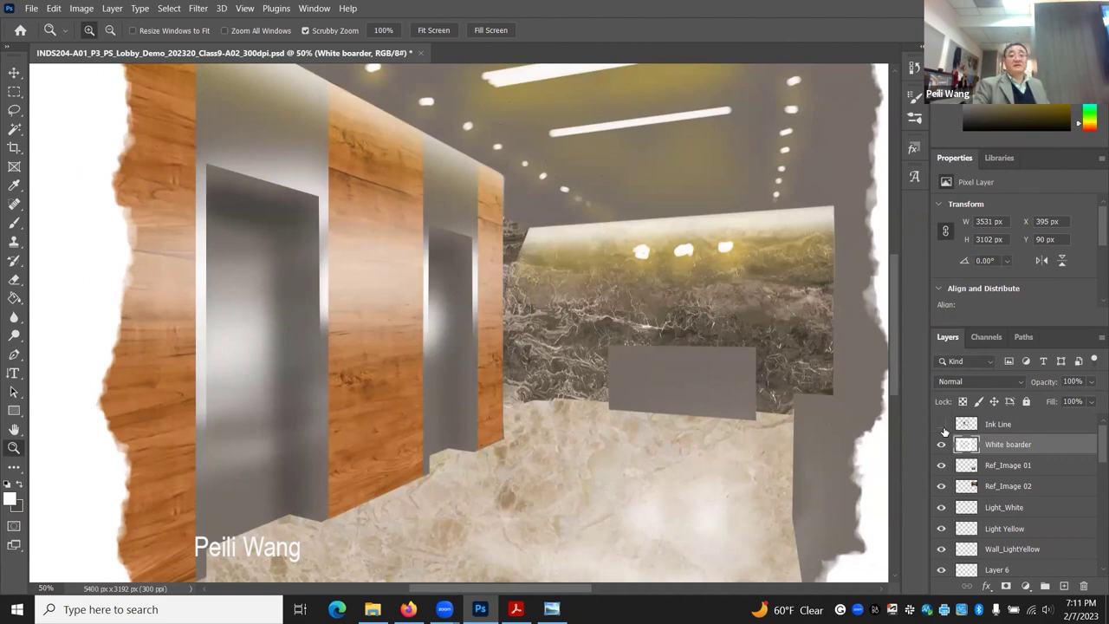
{"action": "left_click", "coordinate": [941, 424]}
{"action": "left_click", "coordinate": [942, 425]}
{"action": "left_click", "coordinate": [942, 425]}
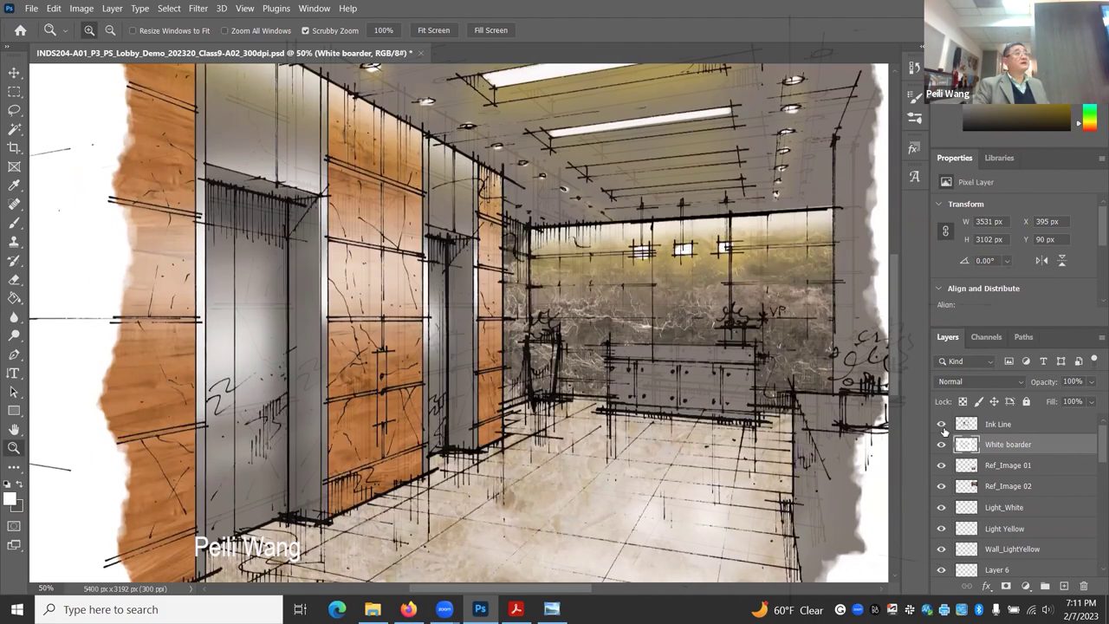